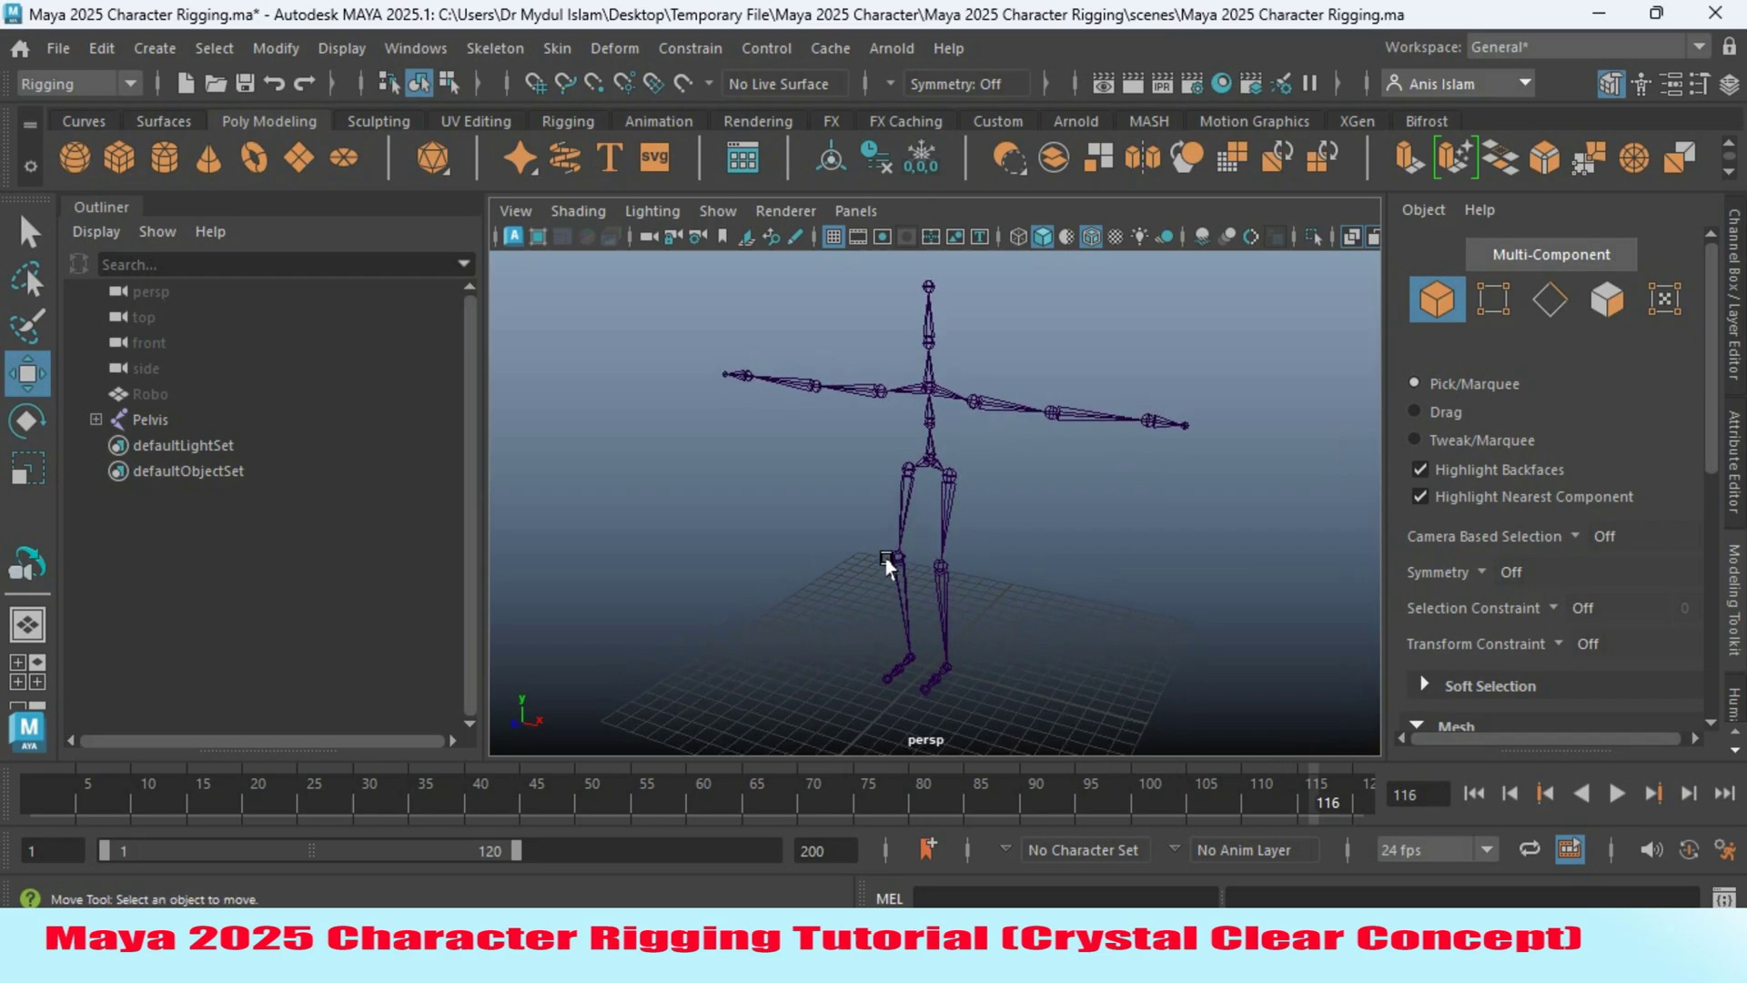
# Create a NURBS circle as a new control curve for the character rig.
pyautogui.keyDown('alt'); pyautogui.moveTo(887, 565); pyautogui.dragTo(805, 628); pyautogui.keyUp('alt')
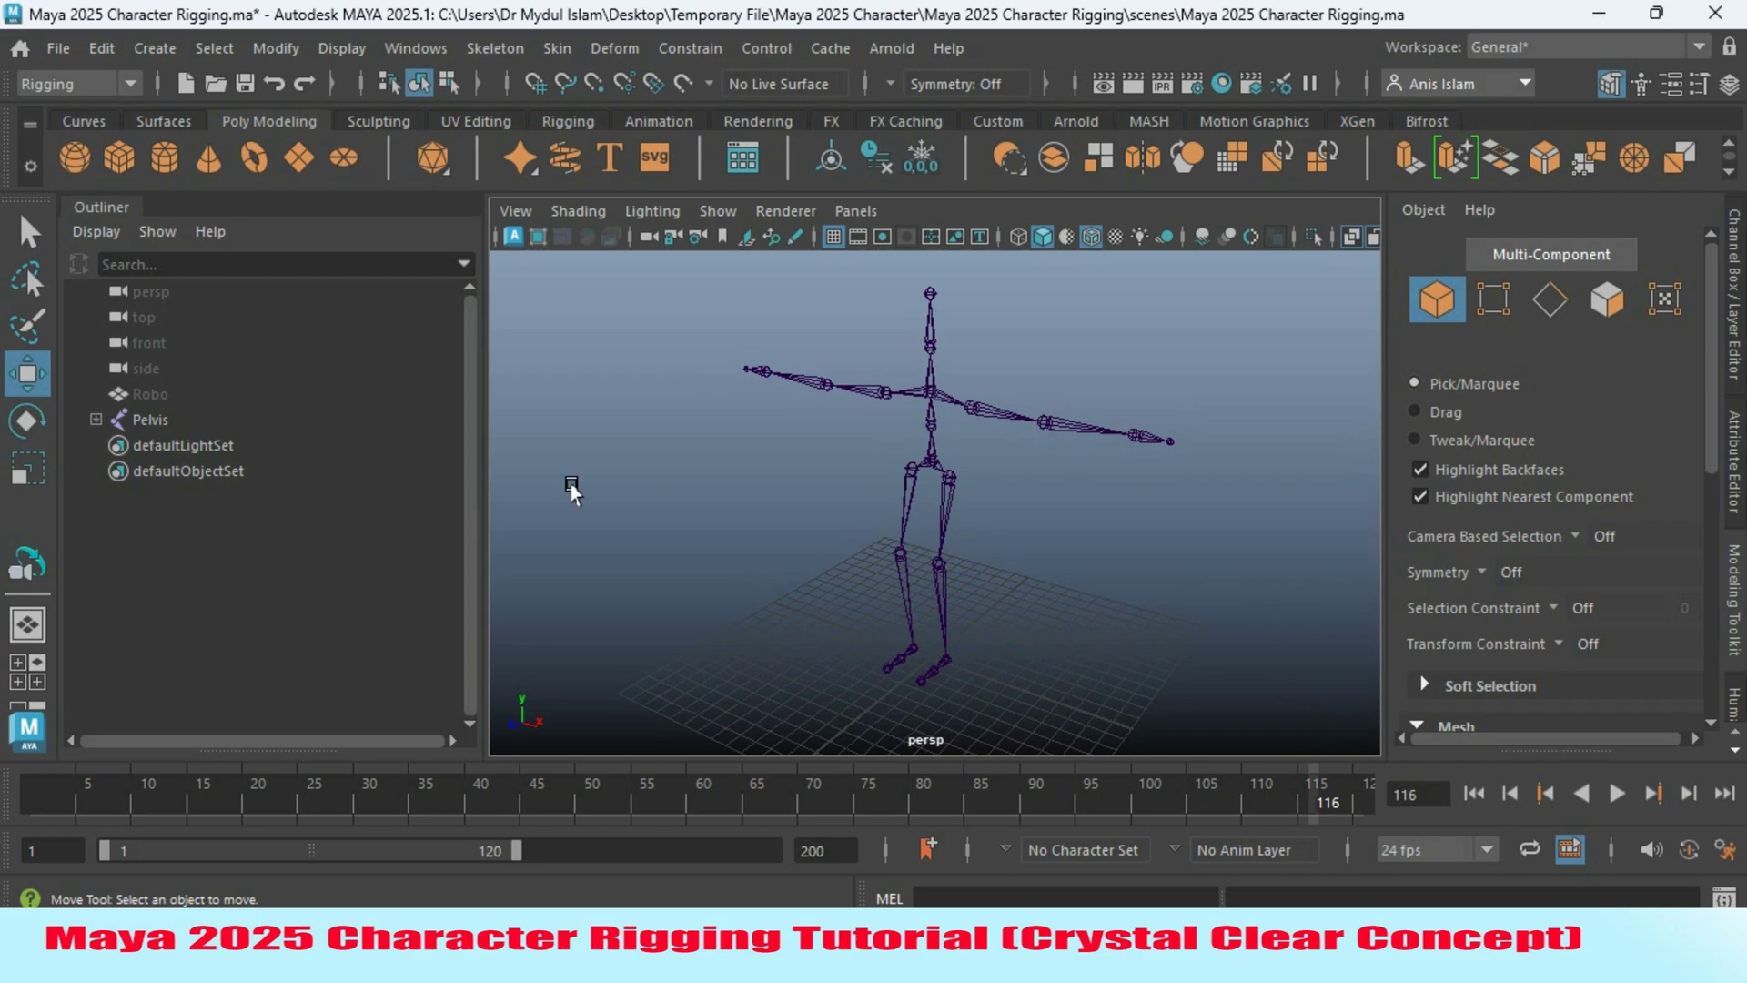
pyautogui.click(84, 122)
pyautogui.click(138, 47)
pyautogui.moveTo(201, 127)
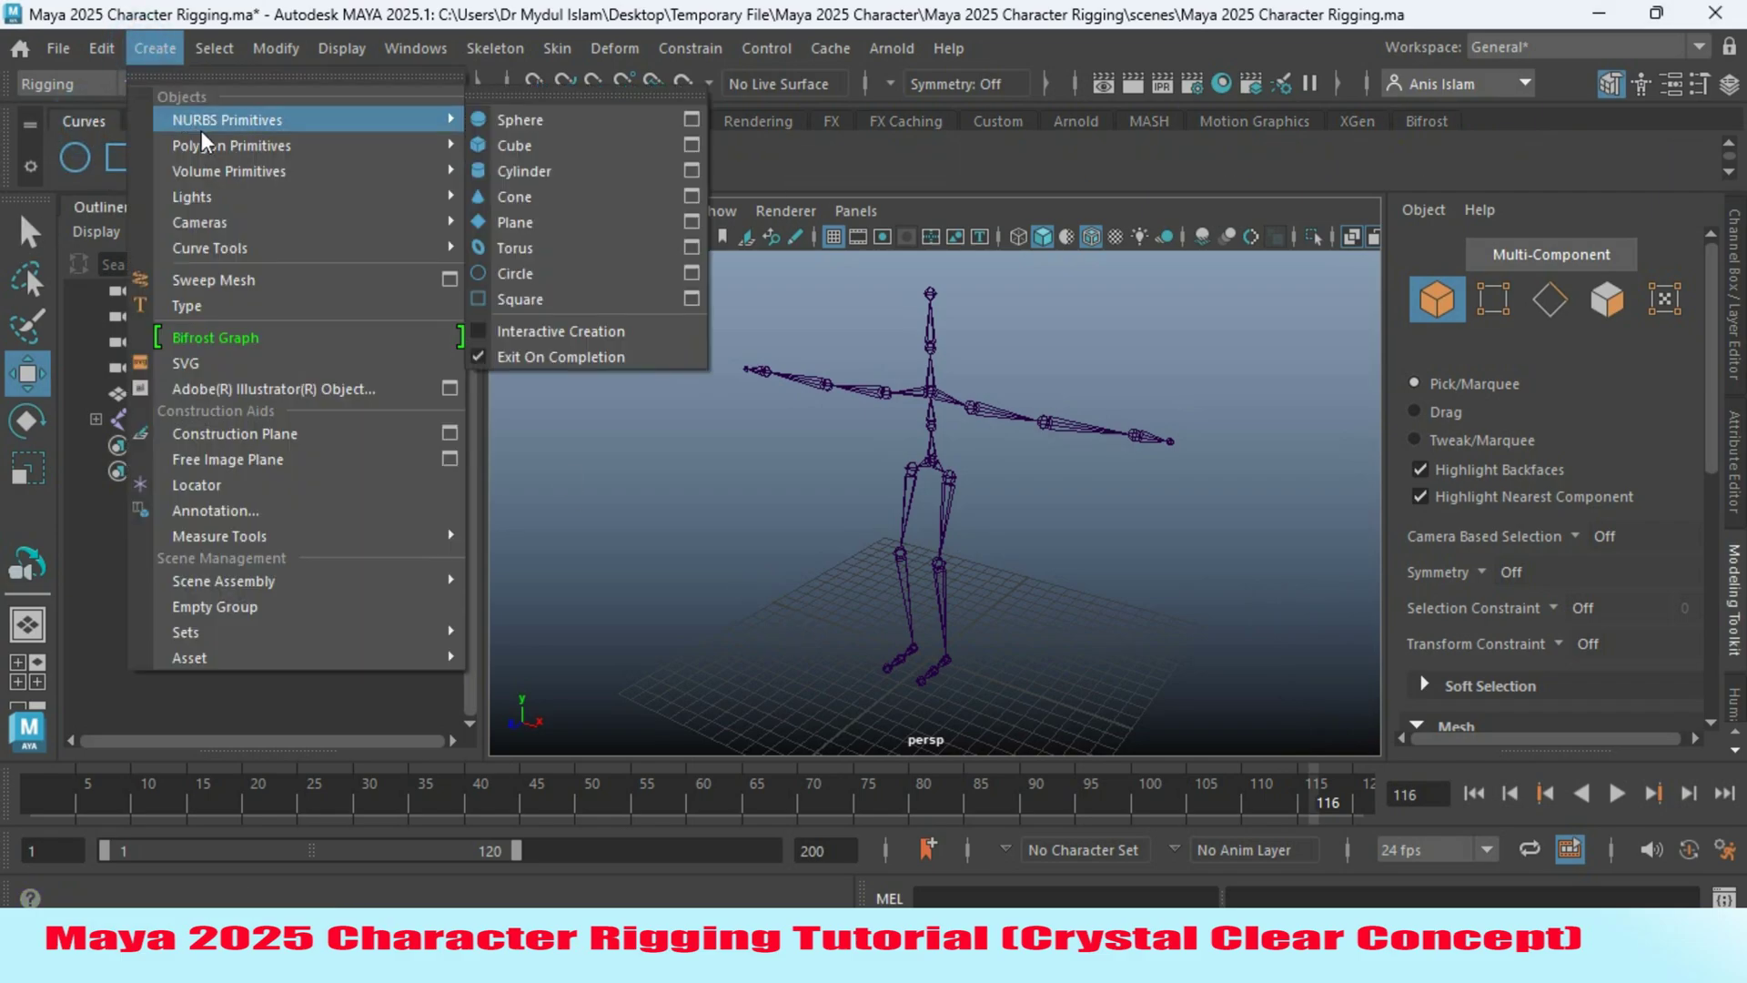
pyautogui.click(525, 275)
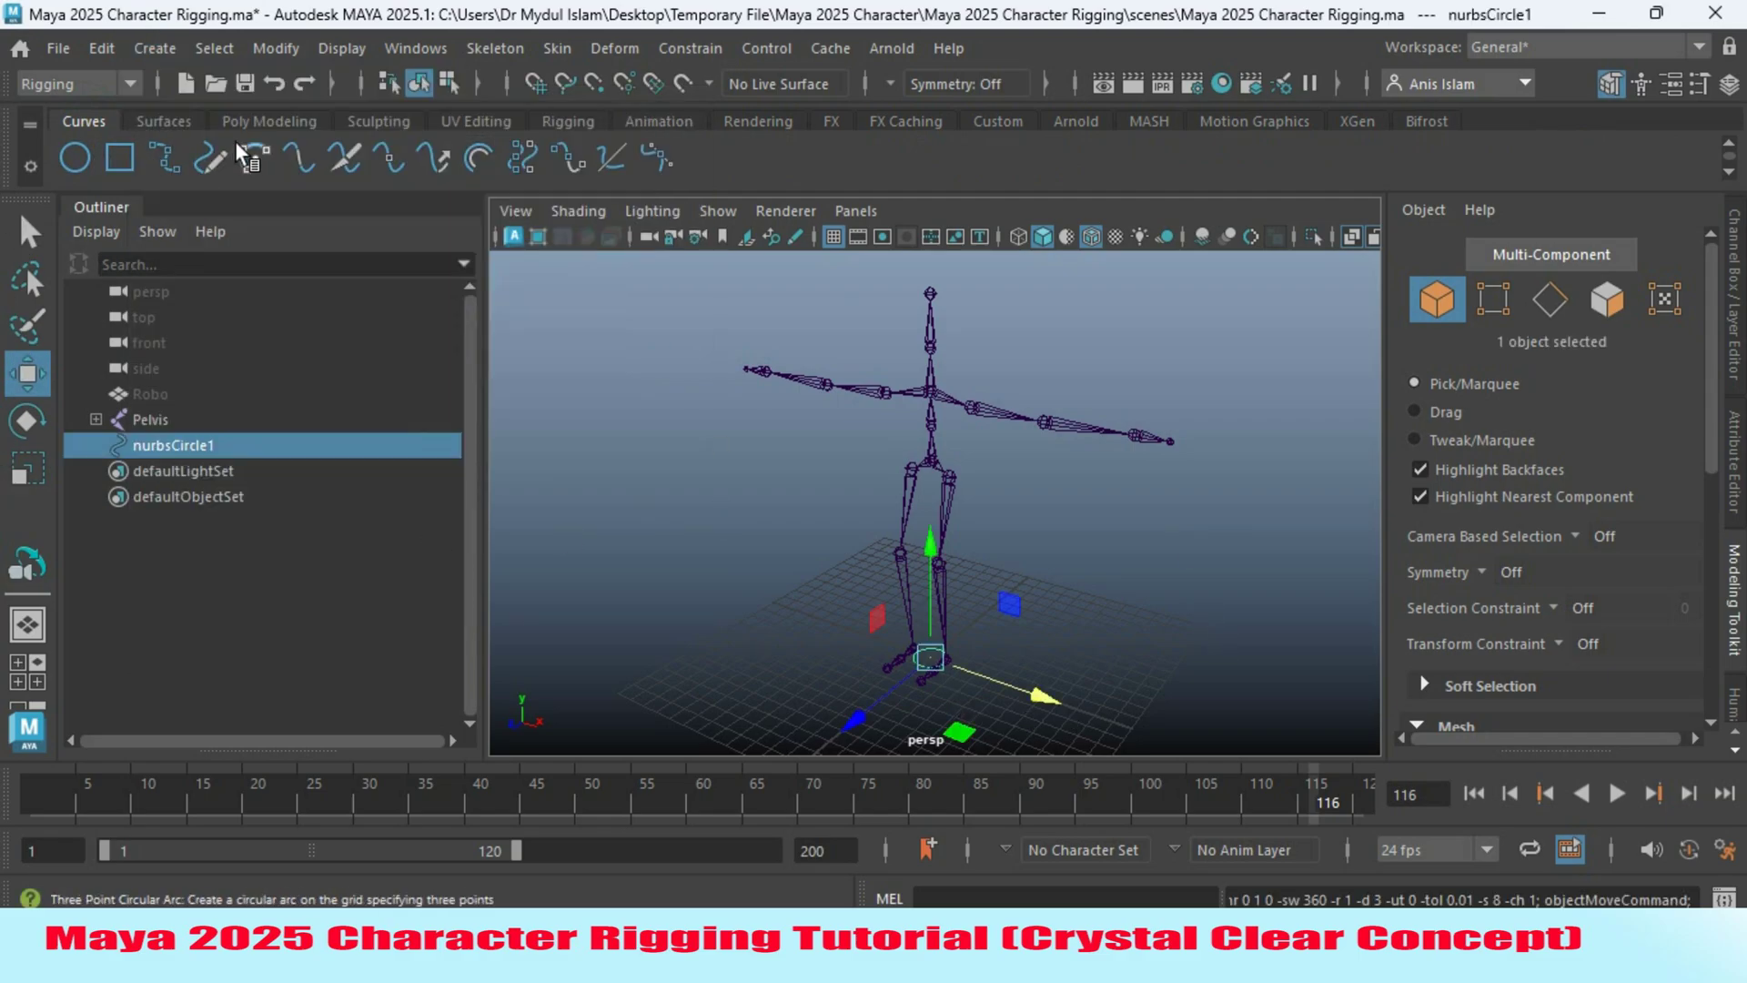
# Move the circle along the X axis to about 5.66, clear of the skeleton's feet.
pyautogui.click(249, 122)
pyautogui.moveTo(992, 680); pyautogui.dragTo(1039, 671)
pyautogui.keyDown('alt'); pyautogui.moveTo(949, 658); pyautogui.dragTo(889, 569, button='middle'); pyautogui.keyUp('alt')
pyautogui.keyDown('alt'); pyautogui.moveTo(858, 543); pyautogui.dragTo(1108, 668, button='right'); pyautogui.keyUp('alt')
pyautogui.keyDown('alt'); pyautogui.moveTo(1105, 629); pyautogui.dragTo(1089, 443, button='middle'); pyautogui.keyUp('alt')
pyautogui.keyDown('alt'); pyautogui.moveTo(886, 603); pyautogui.dragTo(983, 624); pyautogui.keyUp('alt')
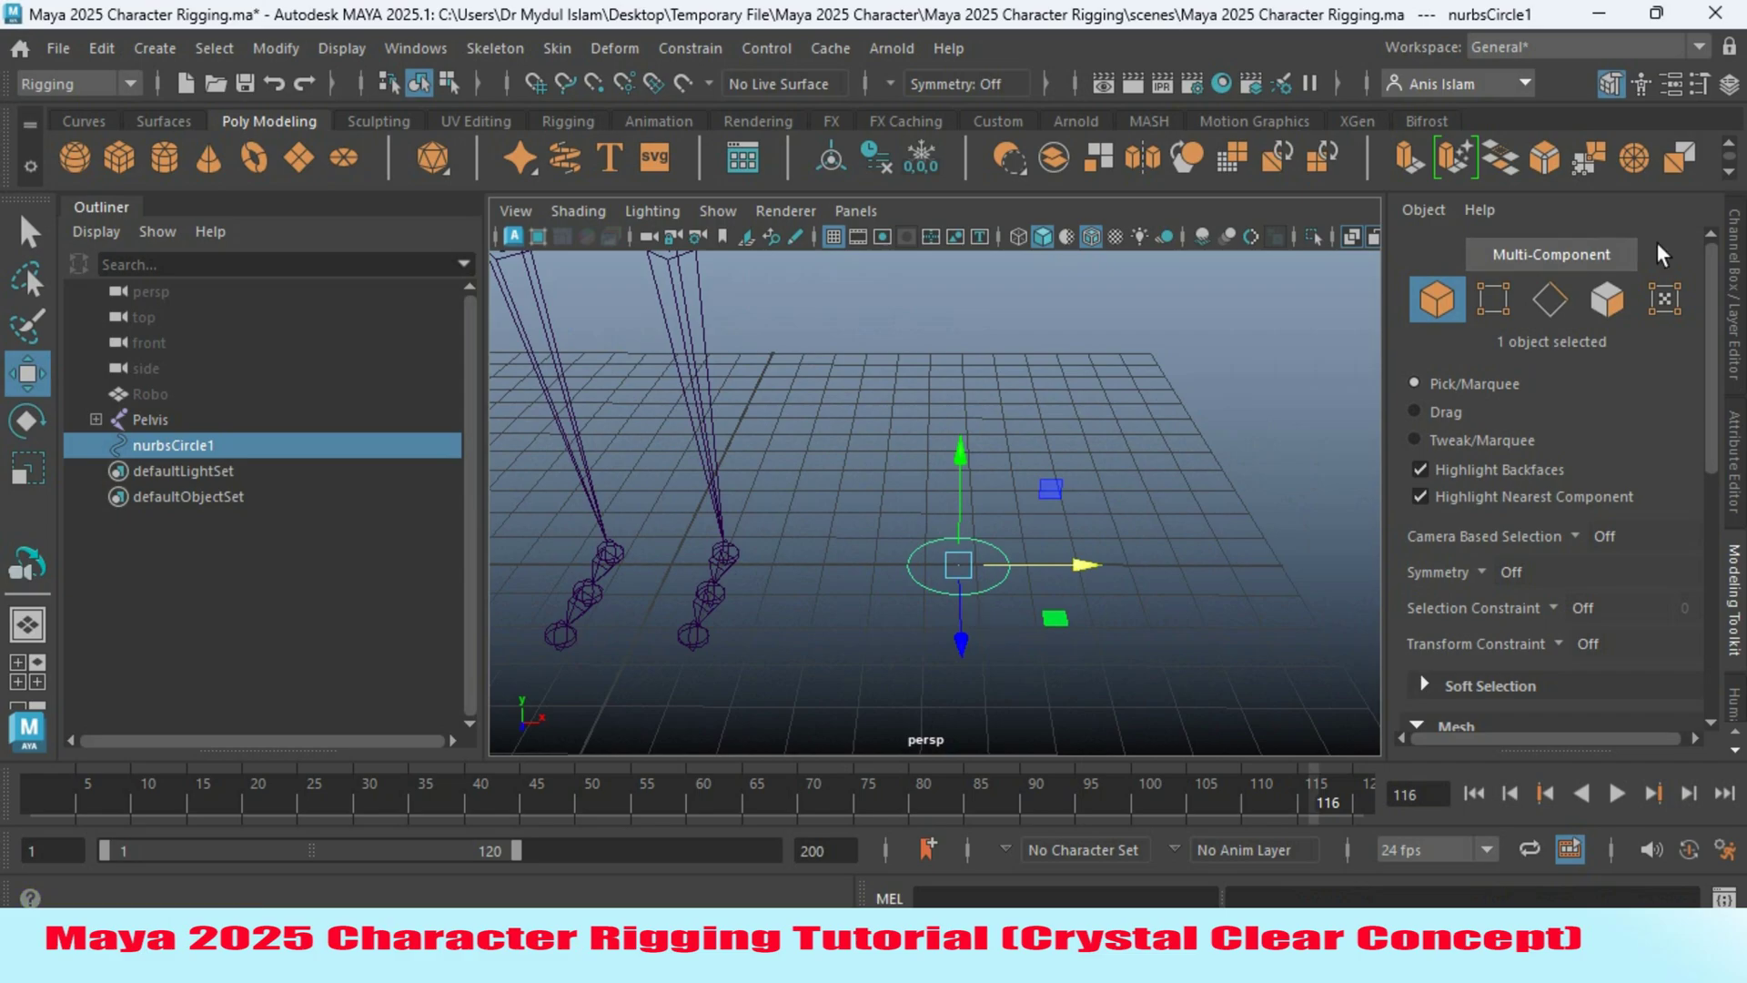
# Scale three spaced-out control vertices of the circle outward to form a rounded triangle, and return to object selection.
pyautogui.click(1494, 300)
pyautogui.keyDown('alt'); pyautogui.moveTo(1056, 582); pyautogui.dragTo(1039, 564); pyautogui.keyUp('alt')
pyautogui.keyDown('alt'); pyautogui.moveTo(1039, 559); pyautogui.dragTo(1118, 701, button='right'); pyautogui.keyUp('alt')
pyautogui.moveTo(1008, 600); pyautogui.dragTo(1039, 651)
pyautogui.click(28, 233)
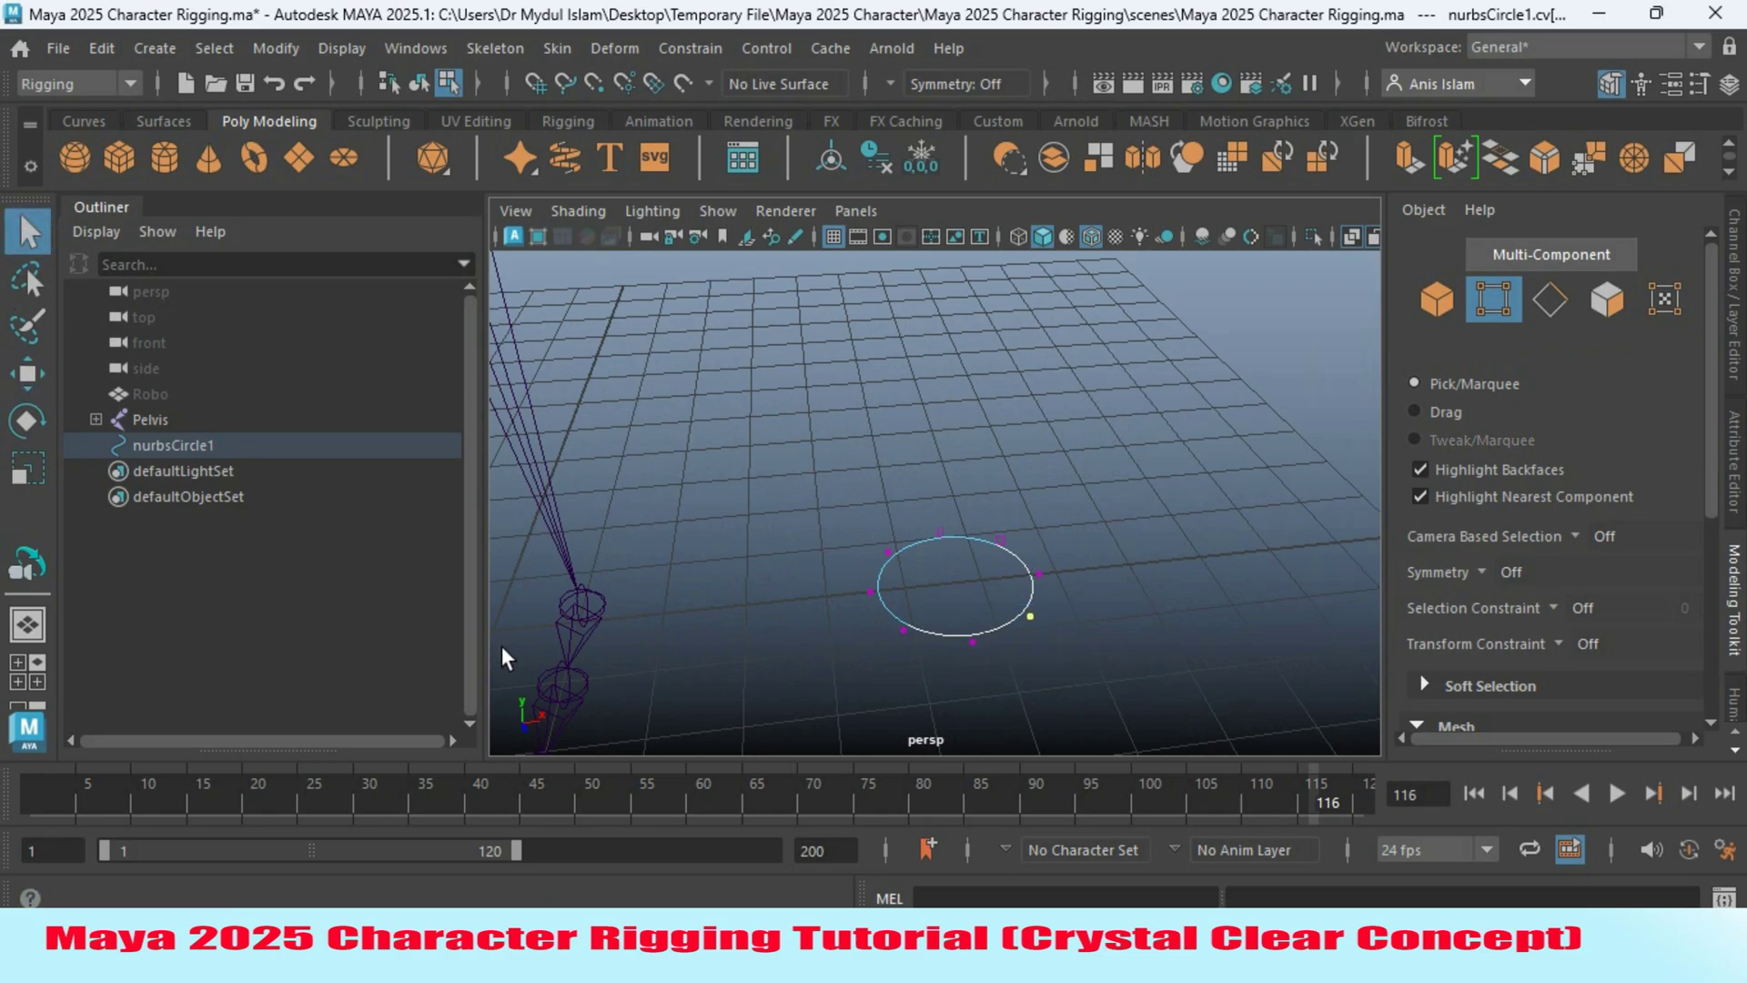
pyautogui.keyDown('shift'); pyautogui.moveTo(884, 619); pyautogui.dragTo(915, 647); pyautogui.keyUp('shift')
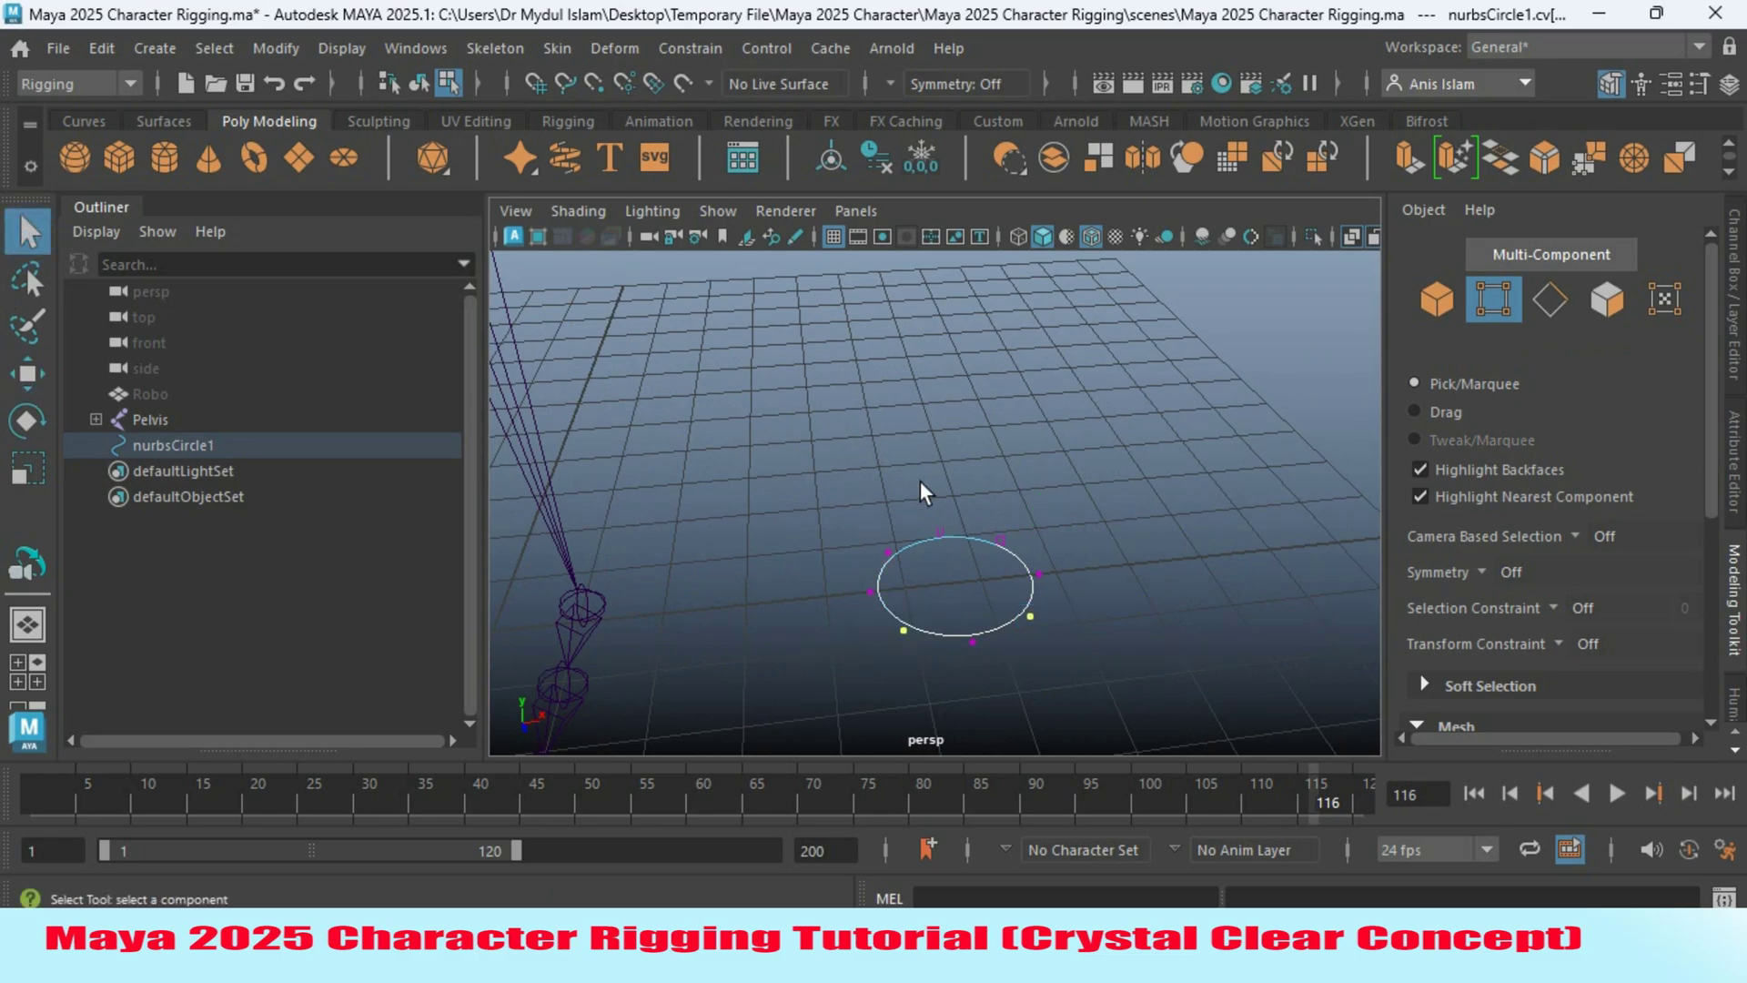
pyautogui.click(33, 469)
pyautogui.moveTo(956, 575); pyautogui.dragTo(1076, 639)
pyautogui.moveTo(666, 364); pyautogui.dragTo(1215, 769)
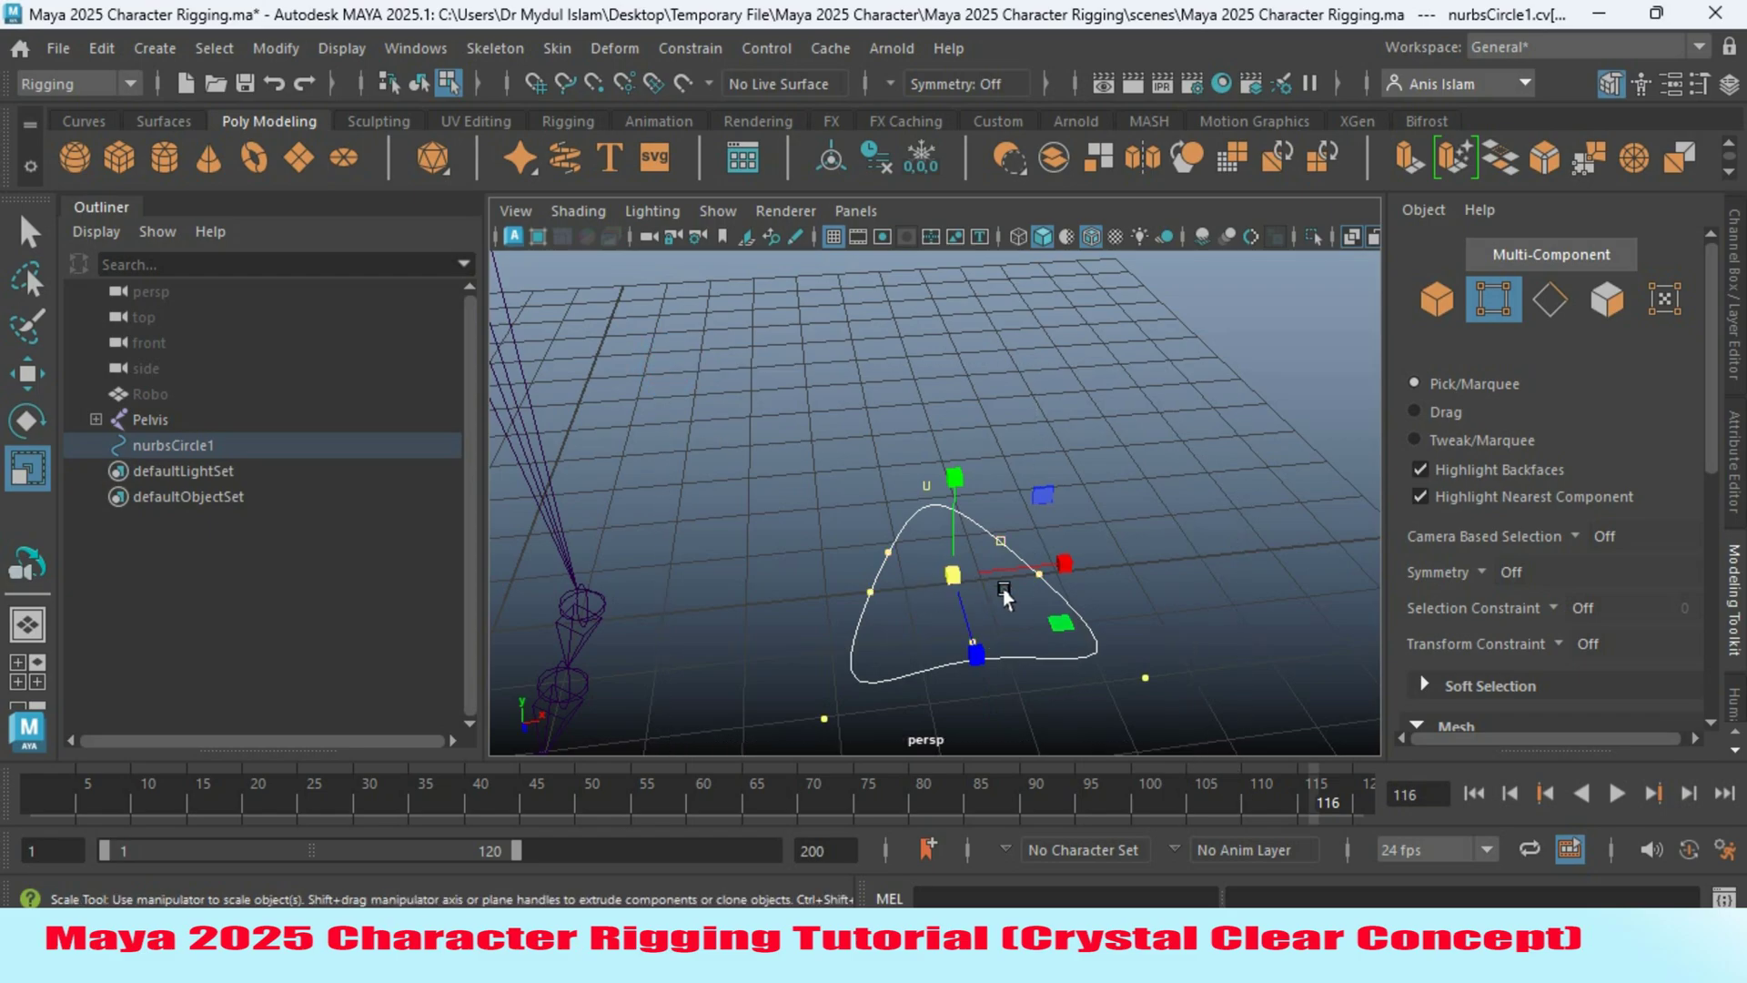
pyautogui.keyDown('alt'); pyautogui.moveTo(1051, 596); pyautogui.dragTo(968, 575); pyautogui.keyUp('alt')
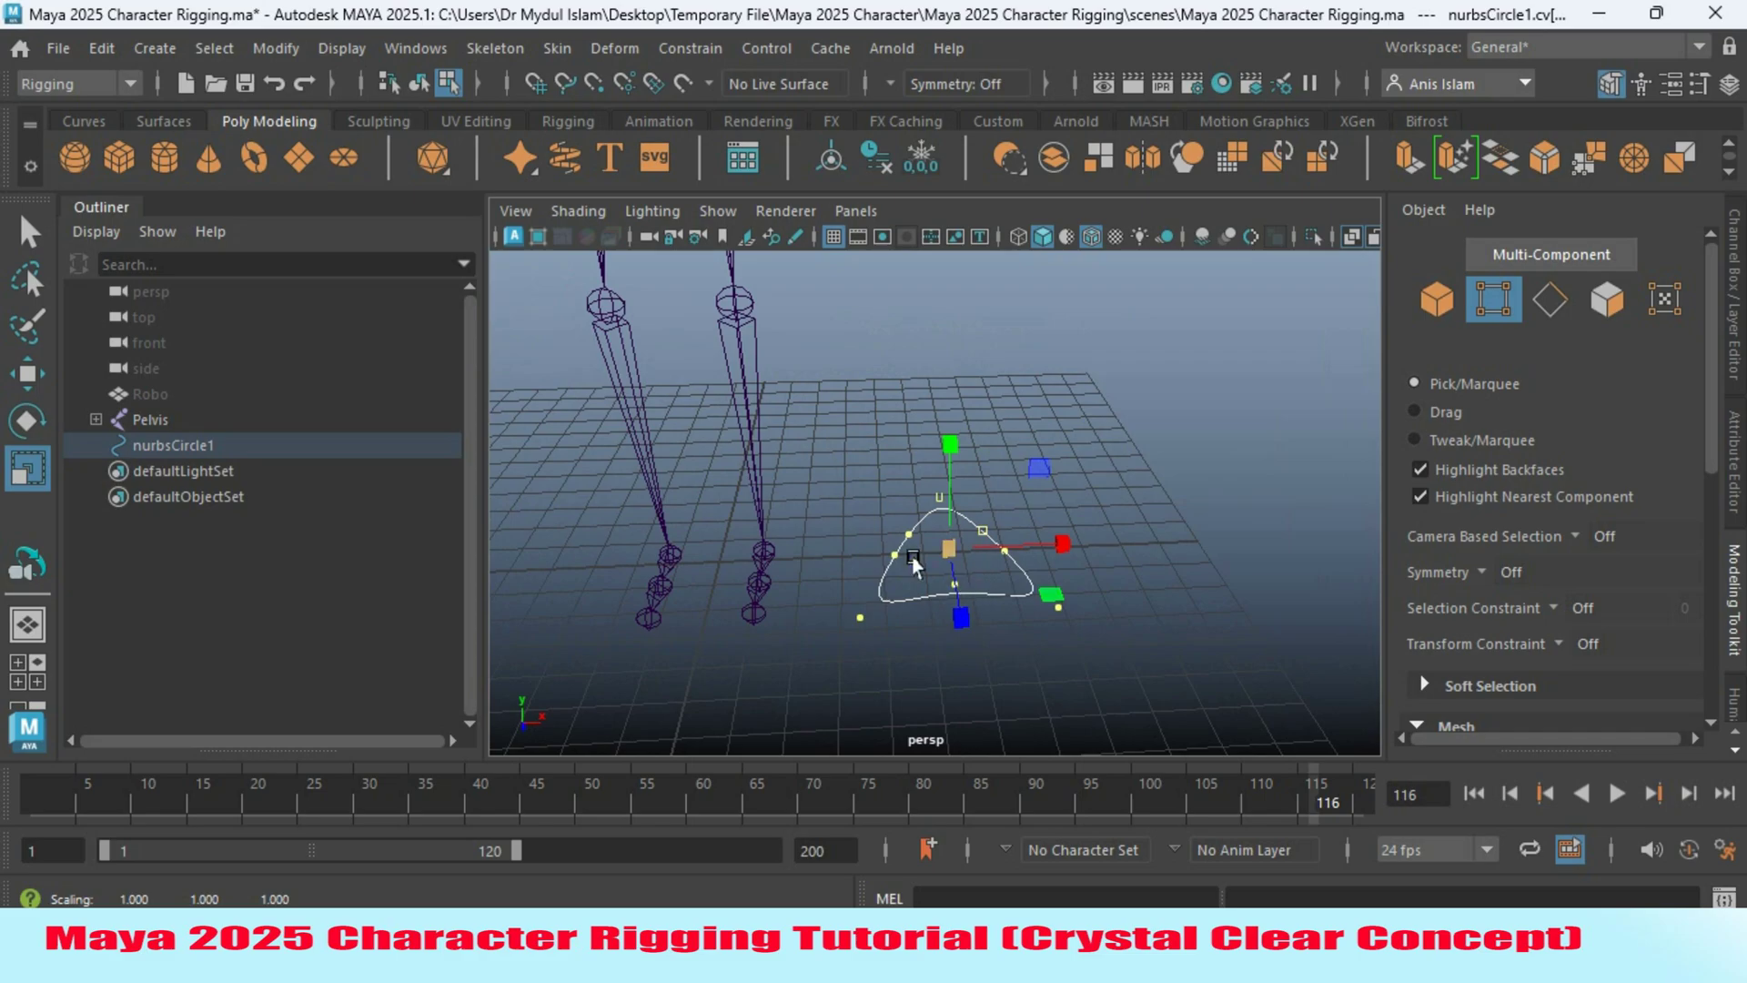
pyautogui.click(1438, 297)
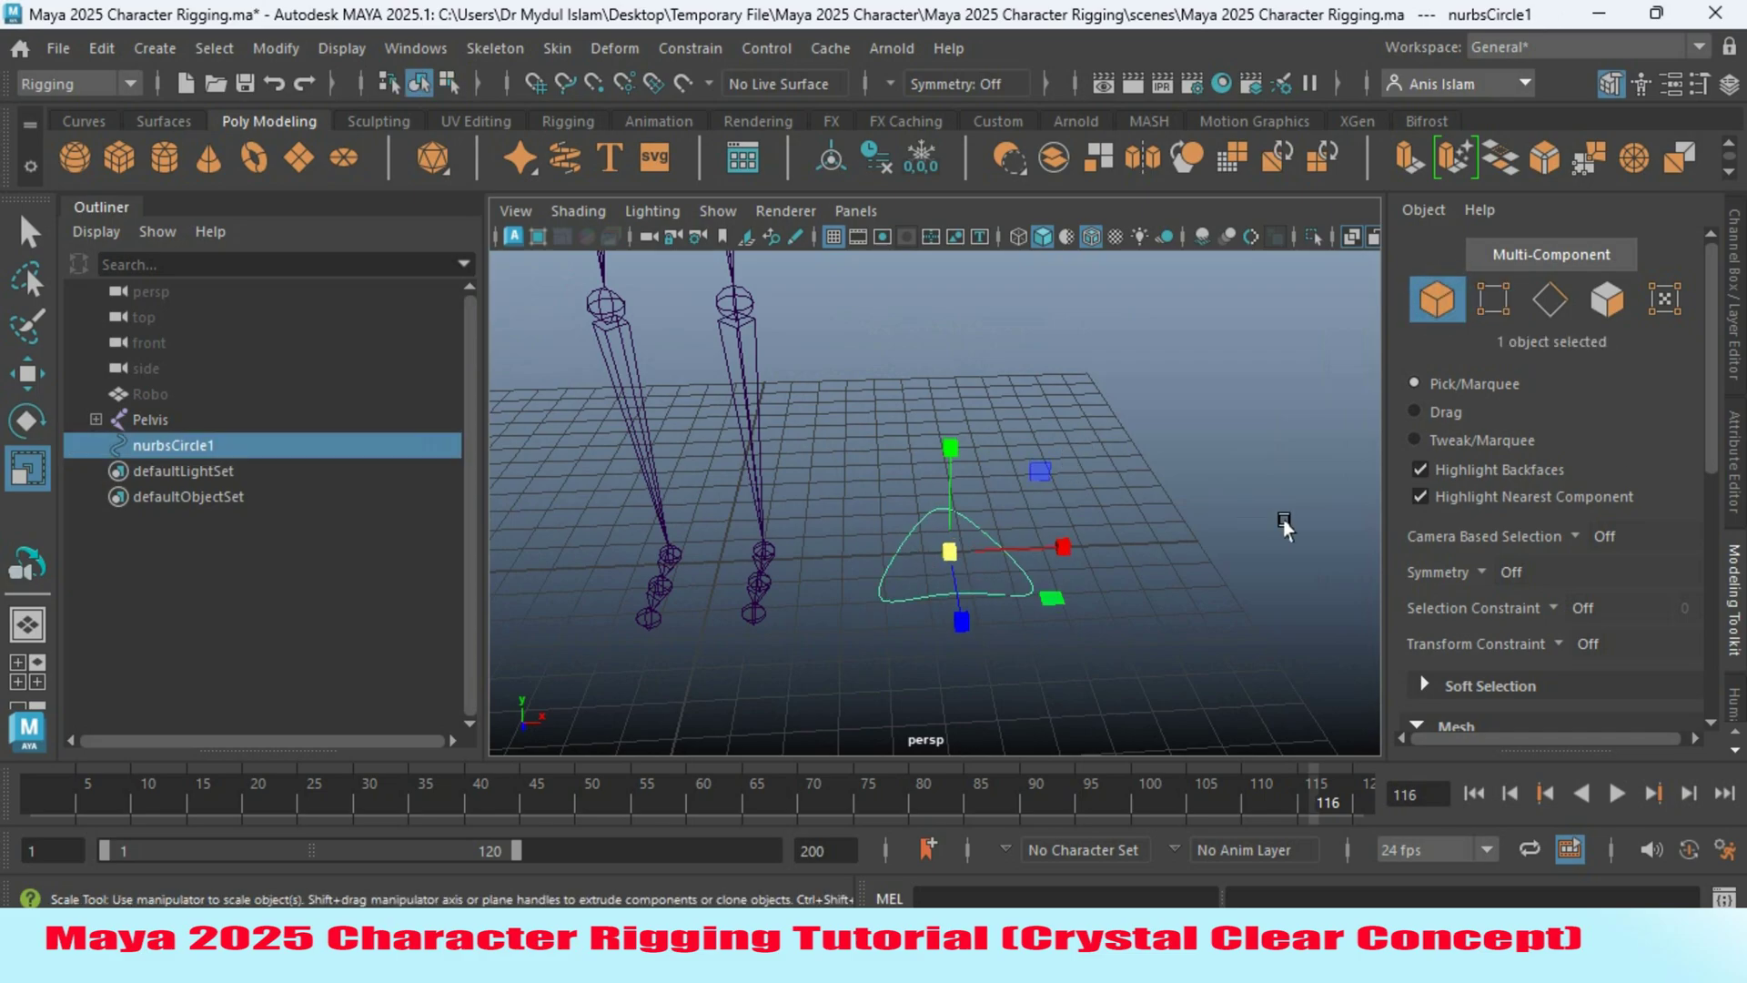
# Enable the drawing overrides in the triangular curve's shape attributes.
pyautogui.click(1736, 455)
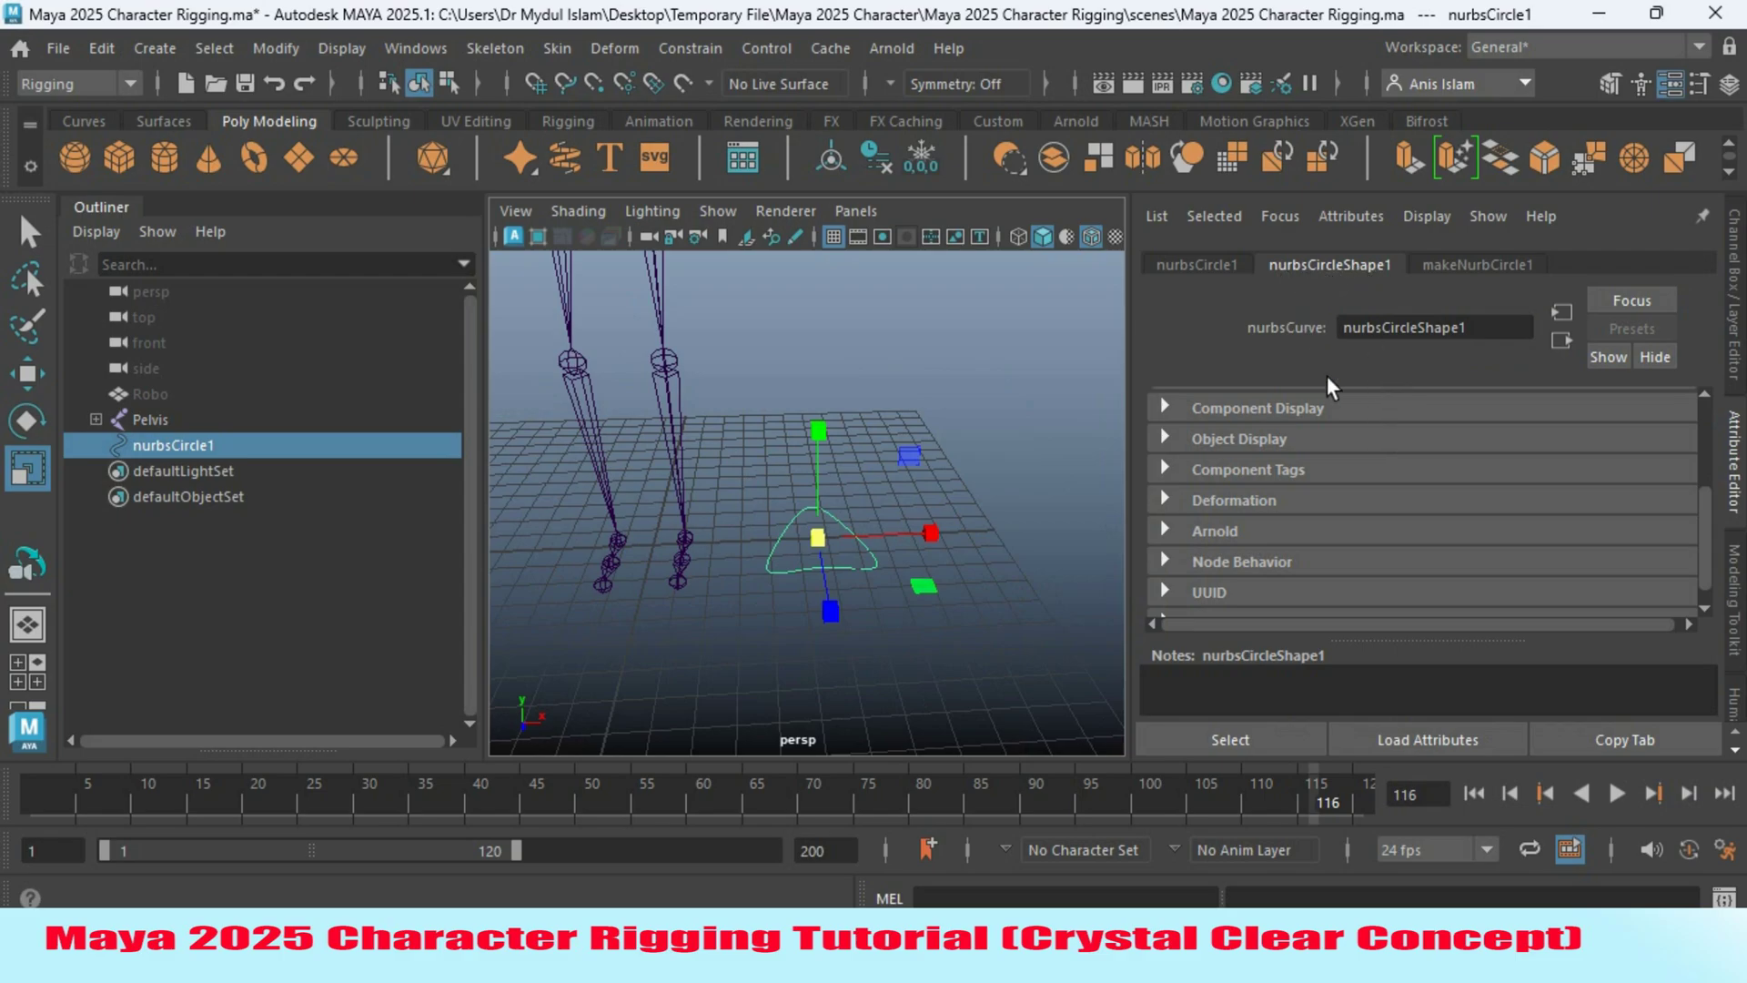
pyautogui.moveTo(1706, 522); pyautogui.dragTo(1695, 418)
pyautogui.scroll(-4, 1685, 477)
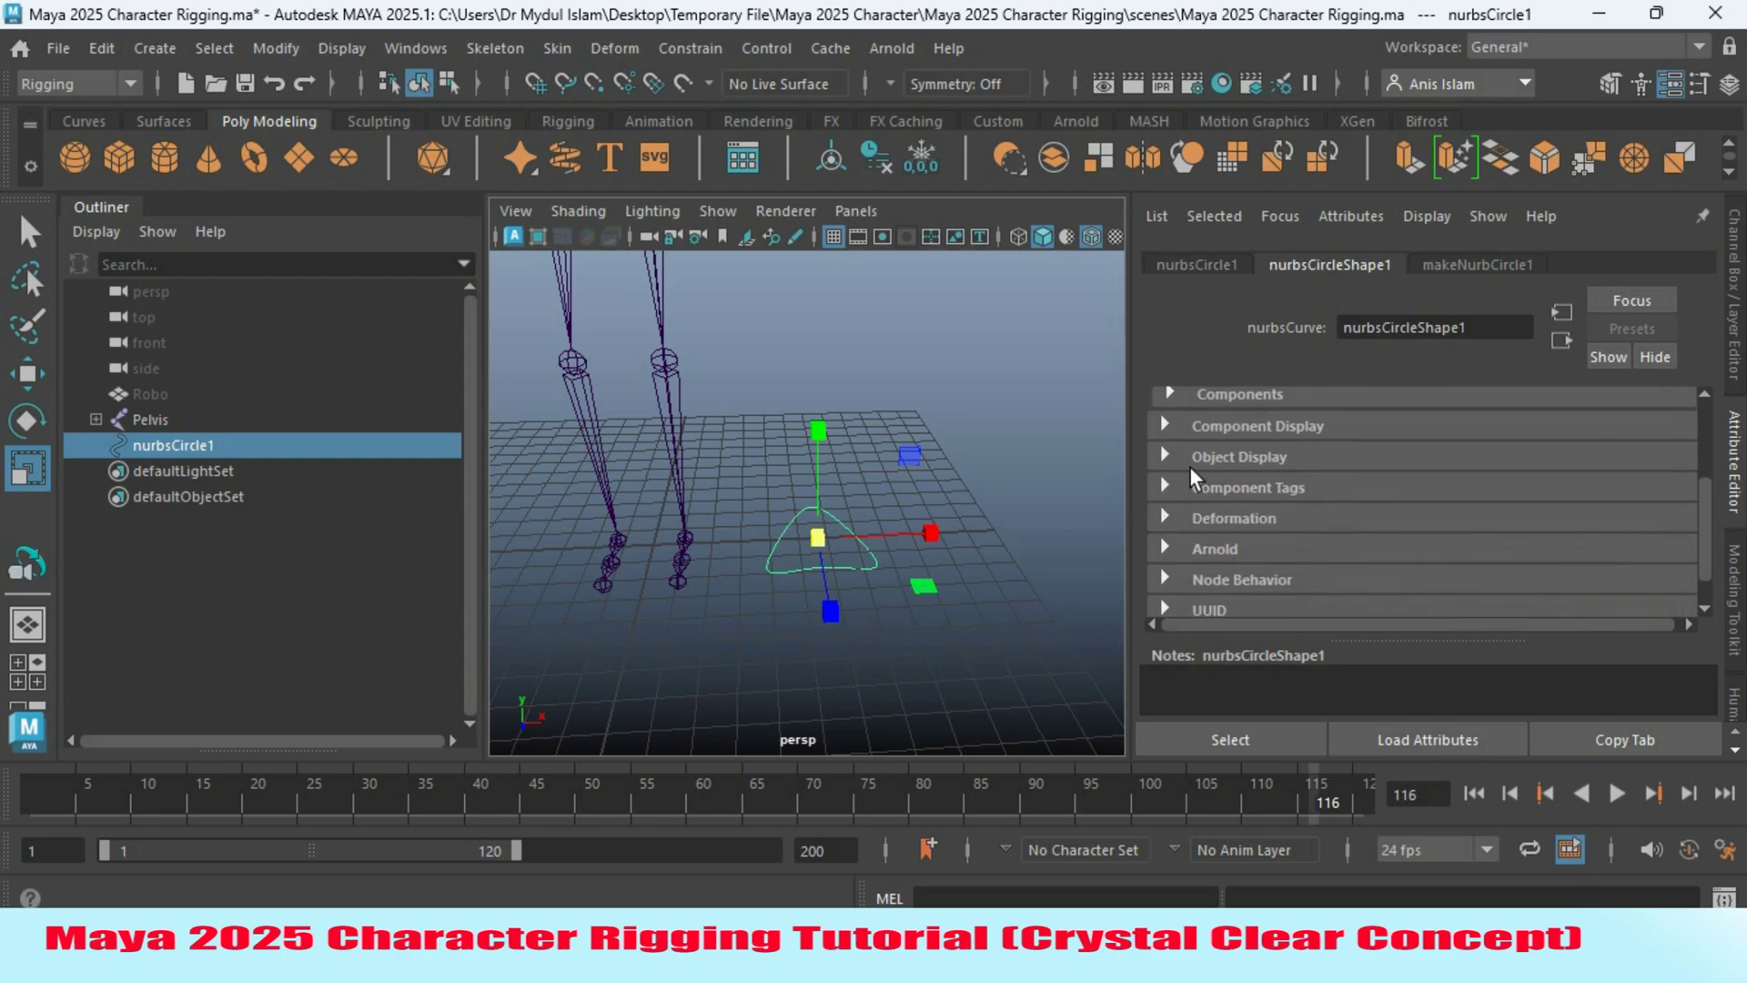
pyautogui.click(1165, 455)
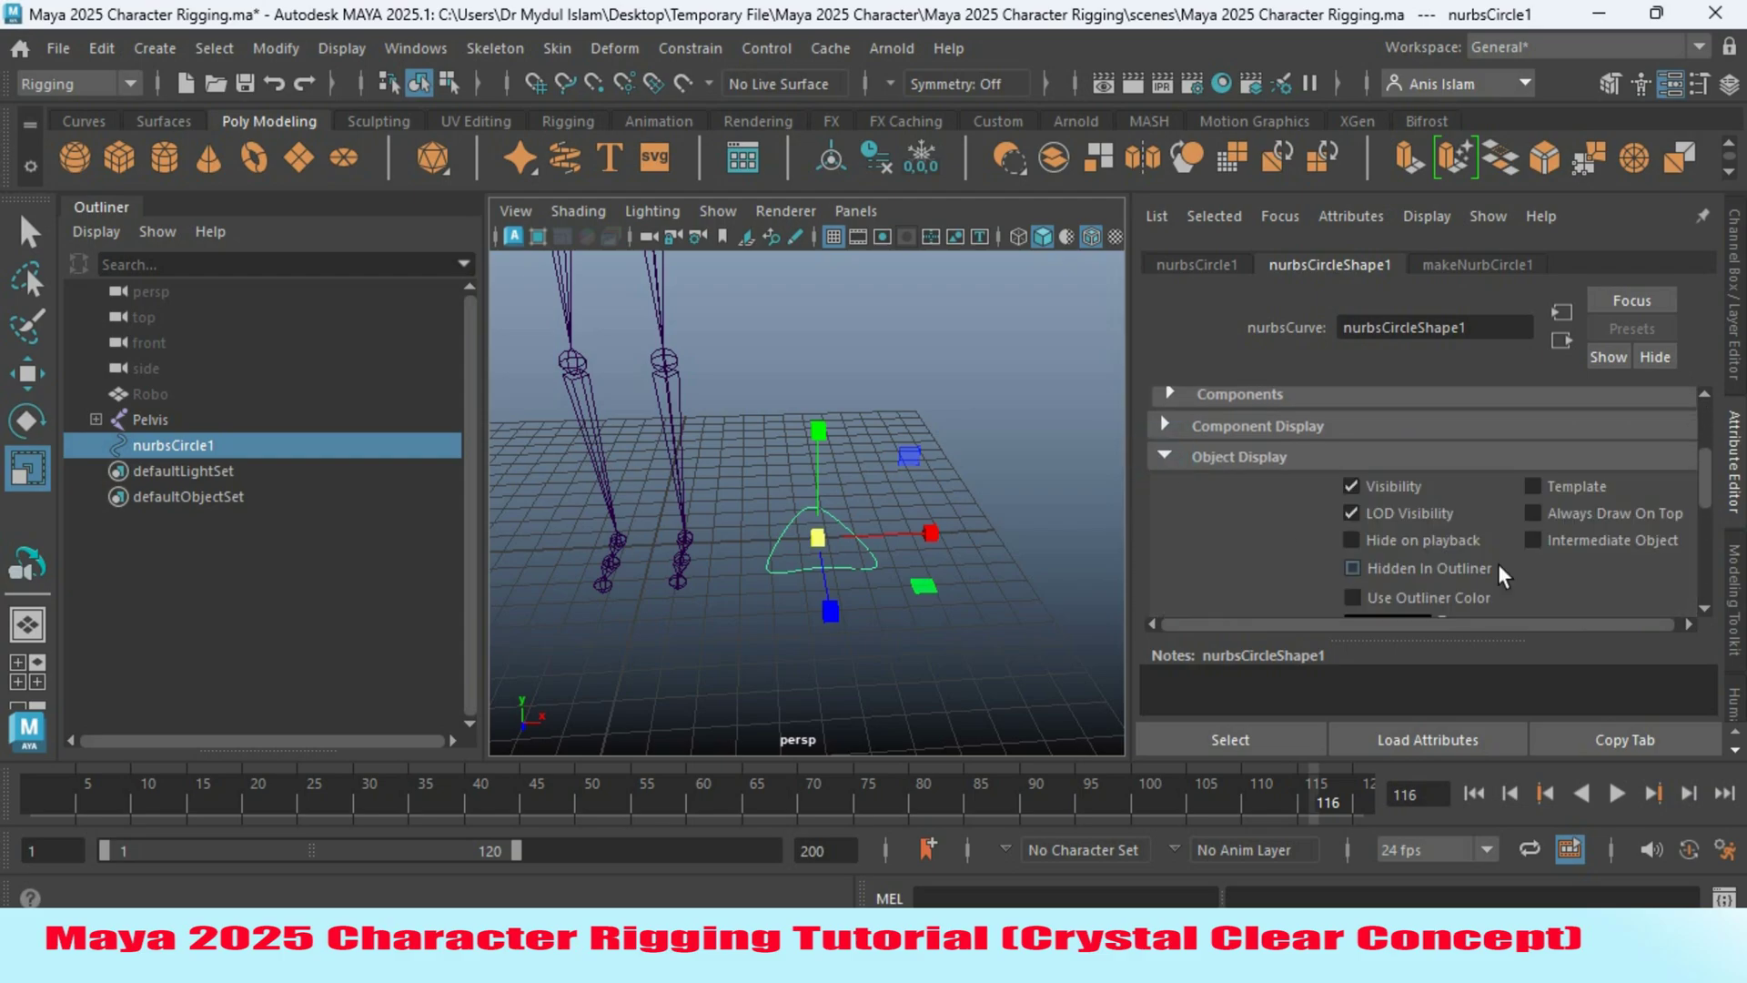
pyautogui.moveTo(1707, 478); pyautogui.dragTo(1709, 531)
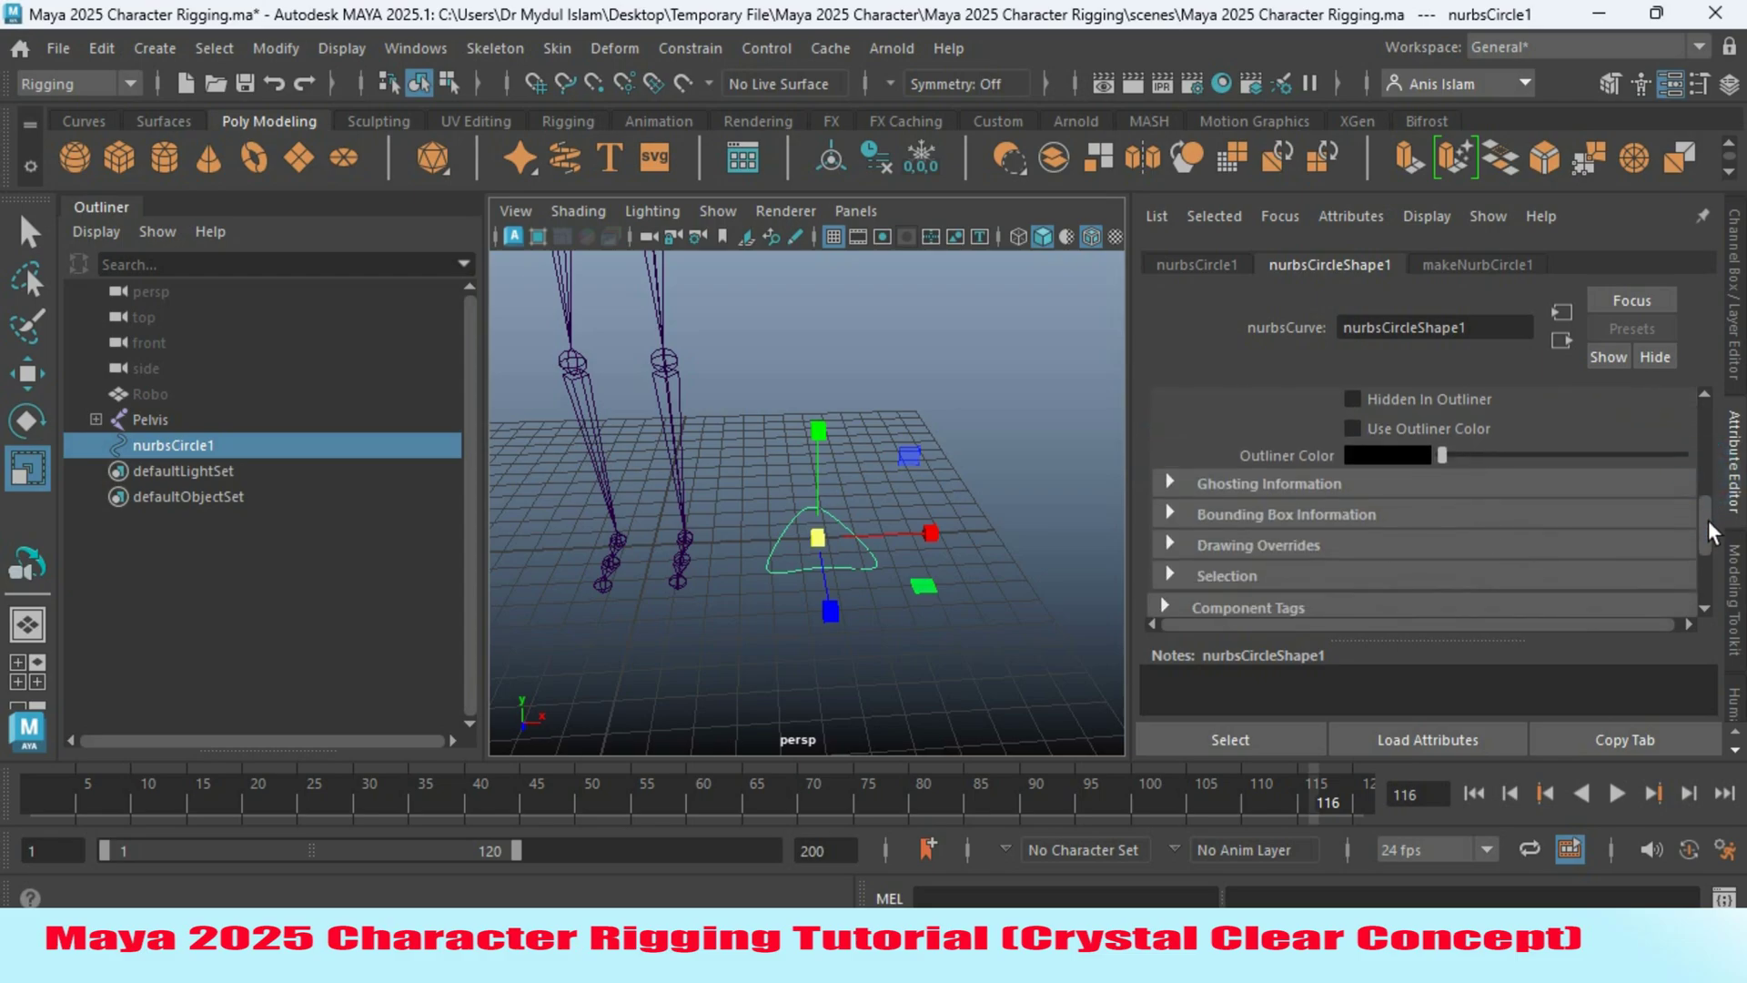
pyautogui.click(1169, 544)
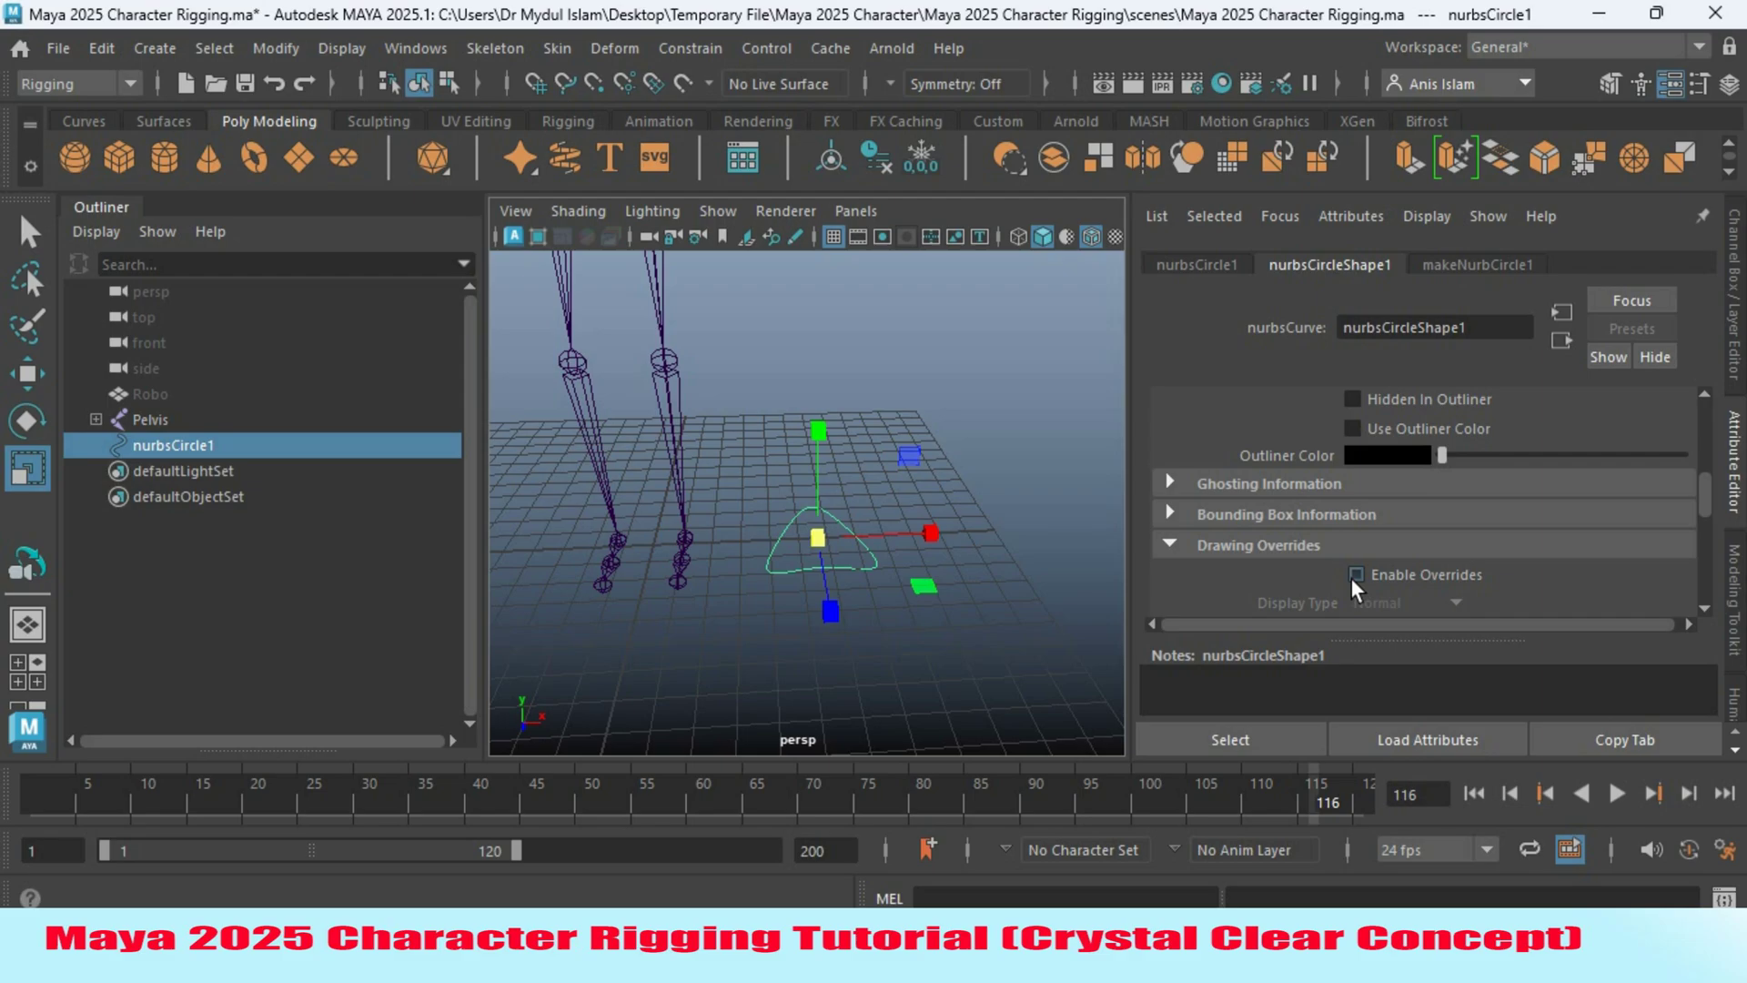
pyautogui.click(1355, 574)
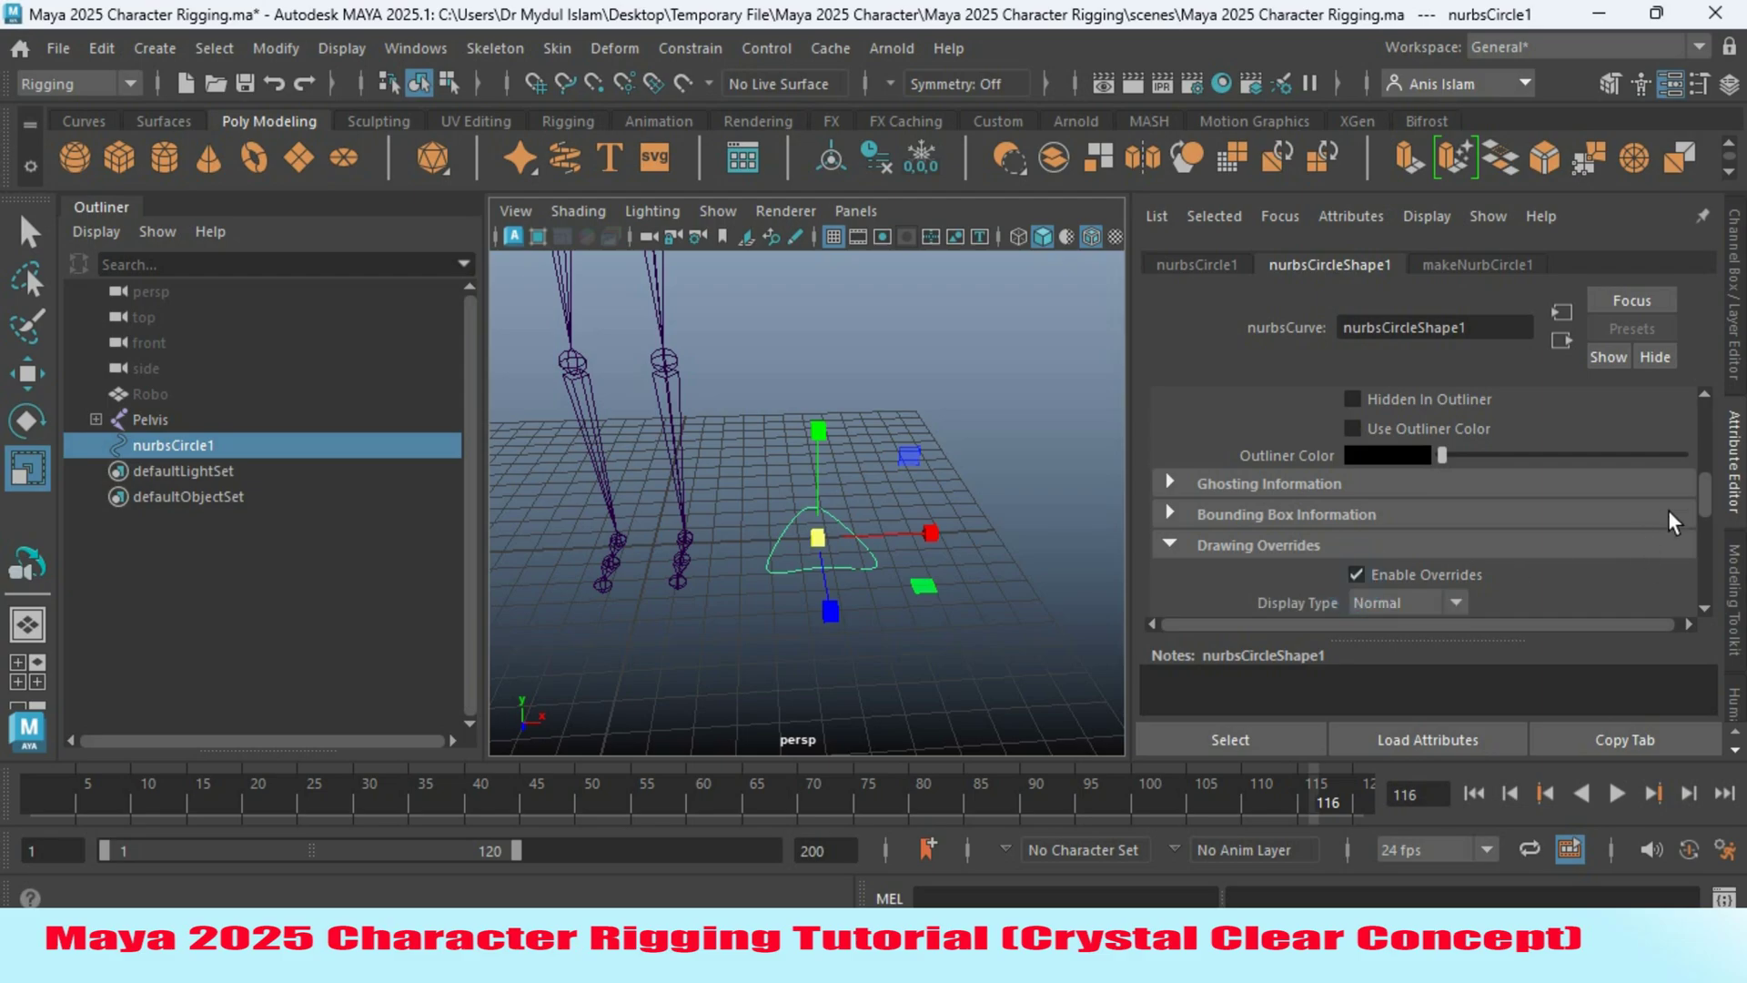
# Switch the curve's override color mode to RGB and set its color to yellow.
pyautogui.moveTo(1711, 505); pyautogui.dragTo(1707, 537)
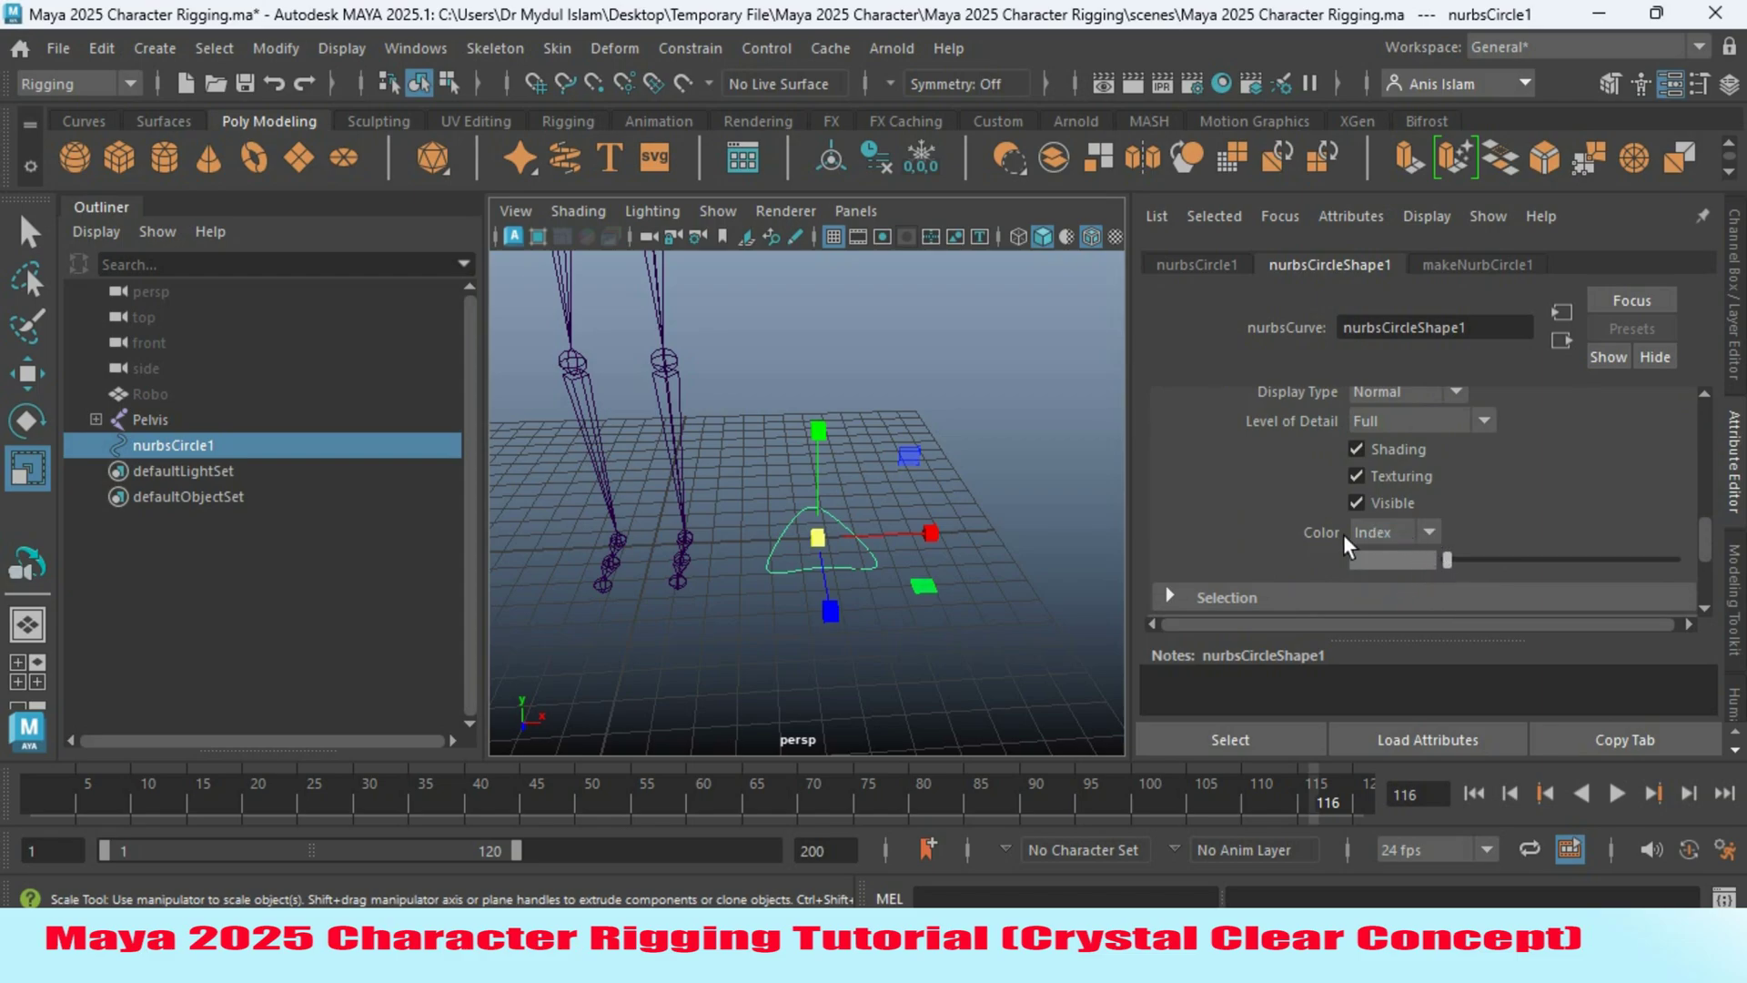
pyautogui.click(1427, 538)
pyautogui.click(1397, 589)
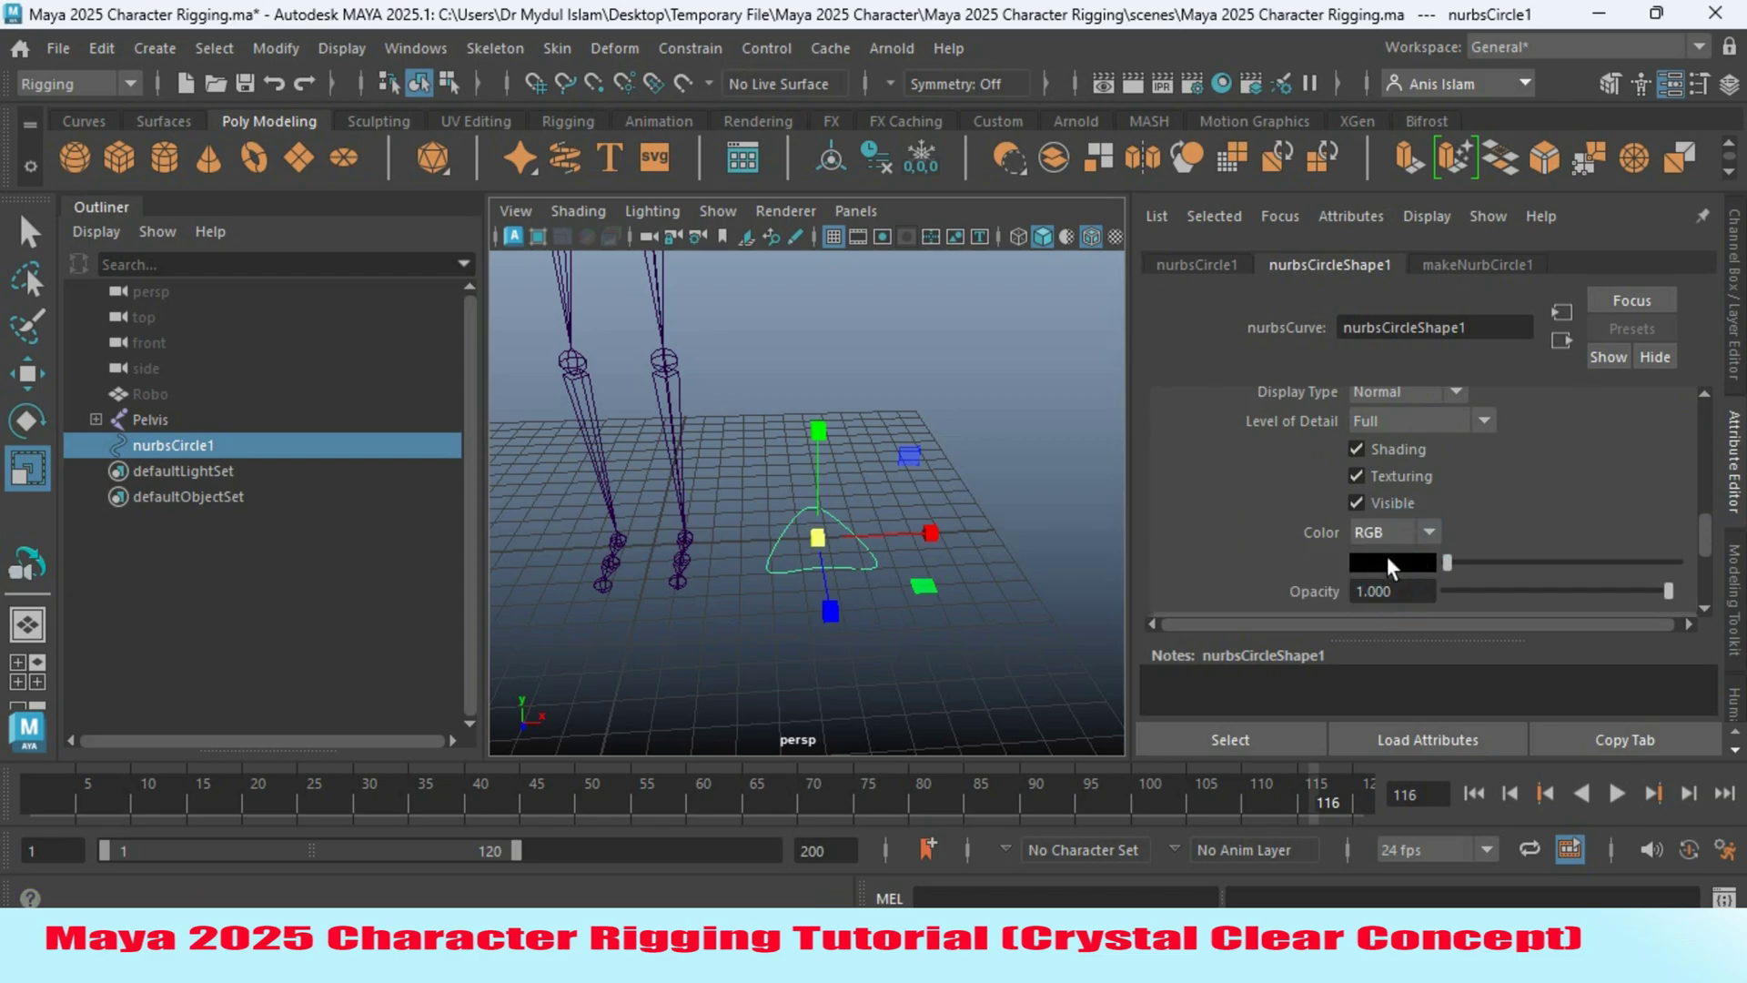
pyautogui.click(1387, 557)
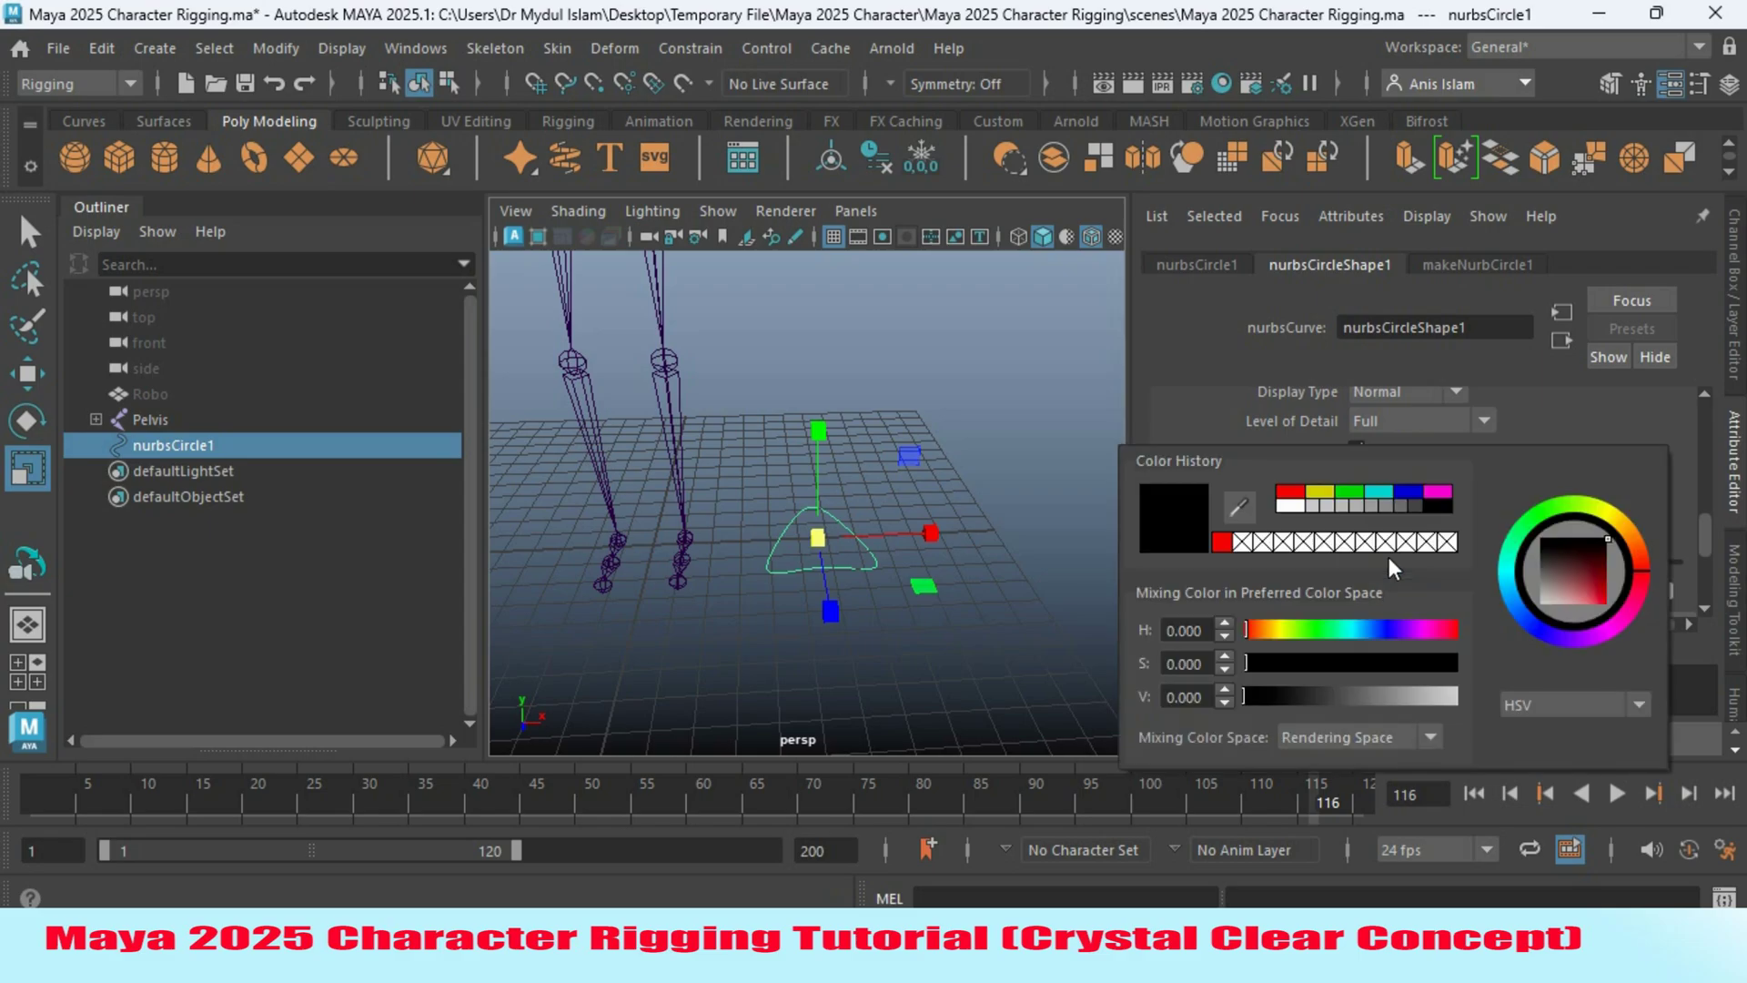
pyautogui.click(1292, 494)
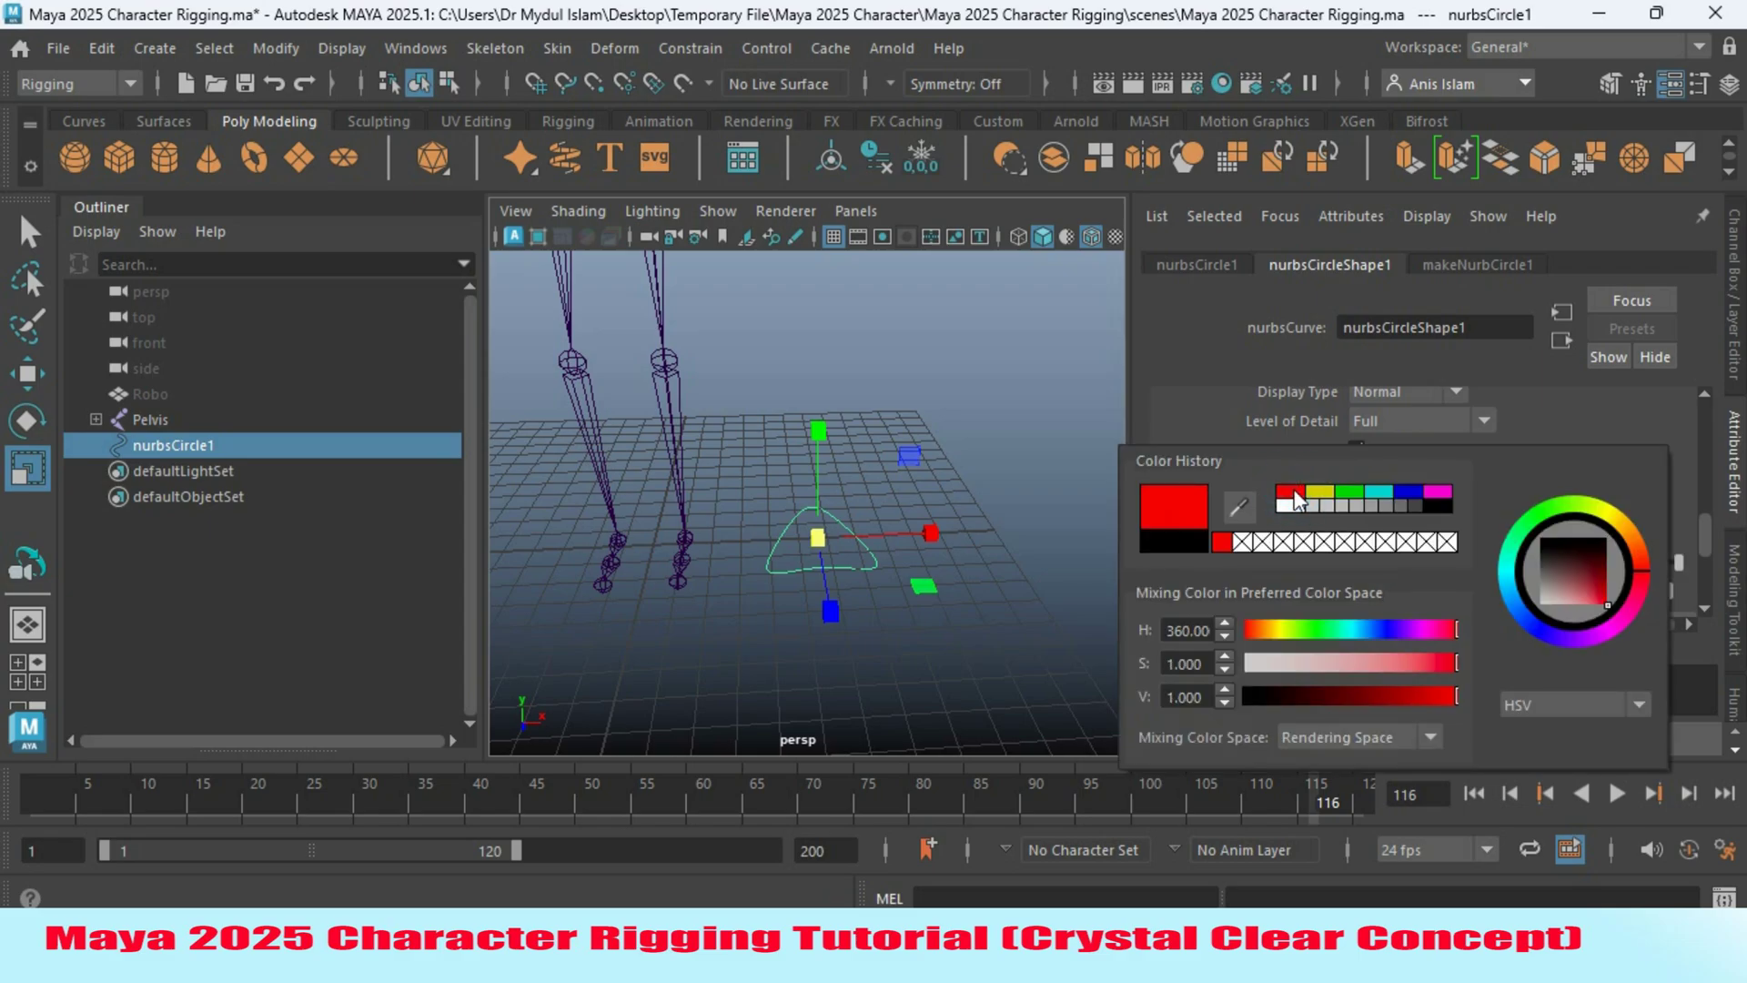
pyautogui.click(1334, 496)
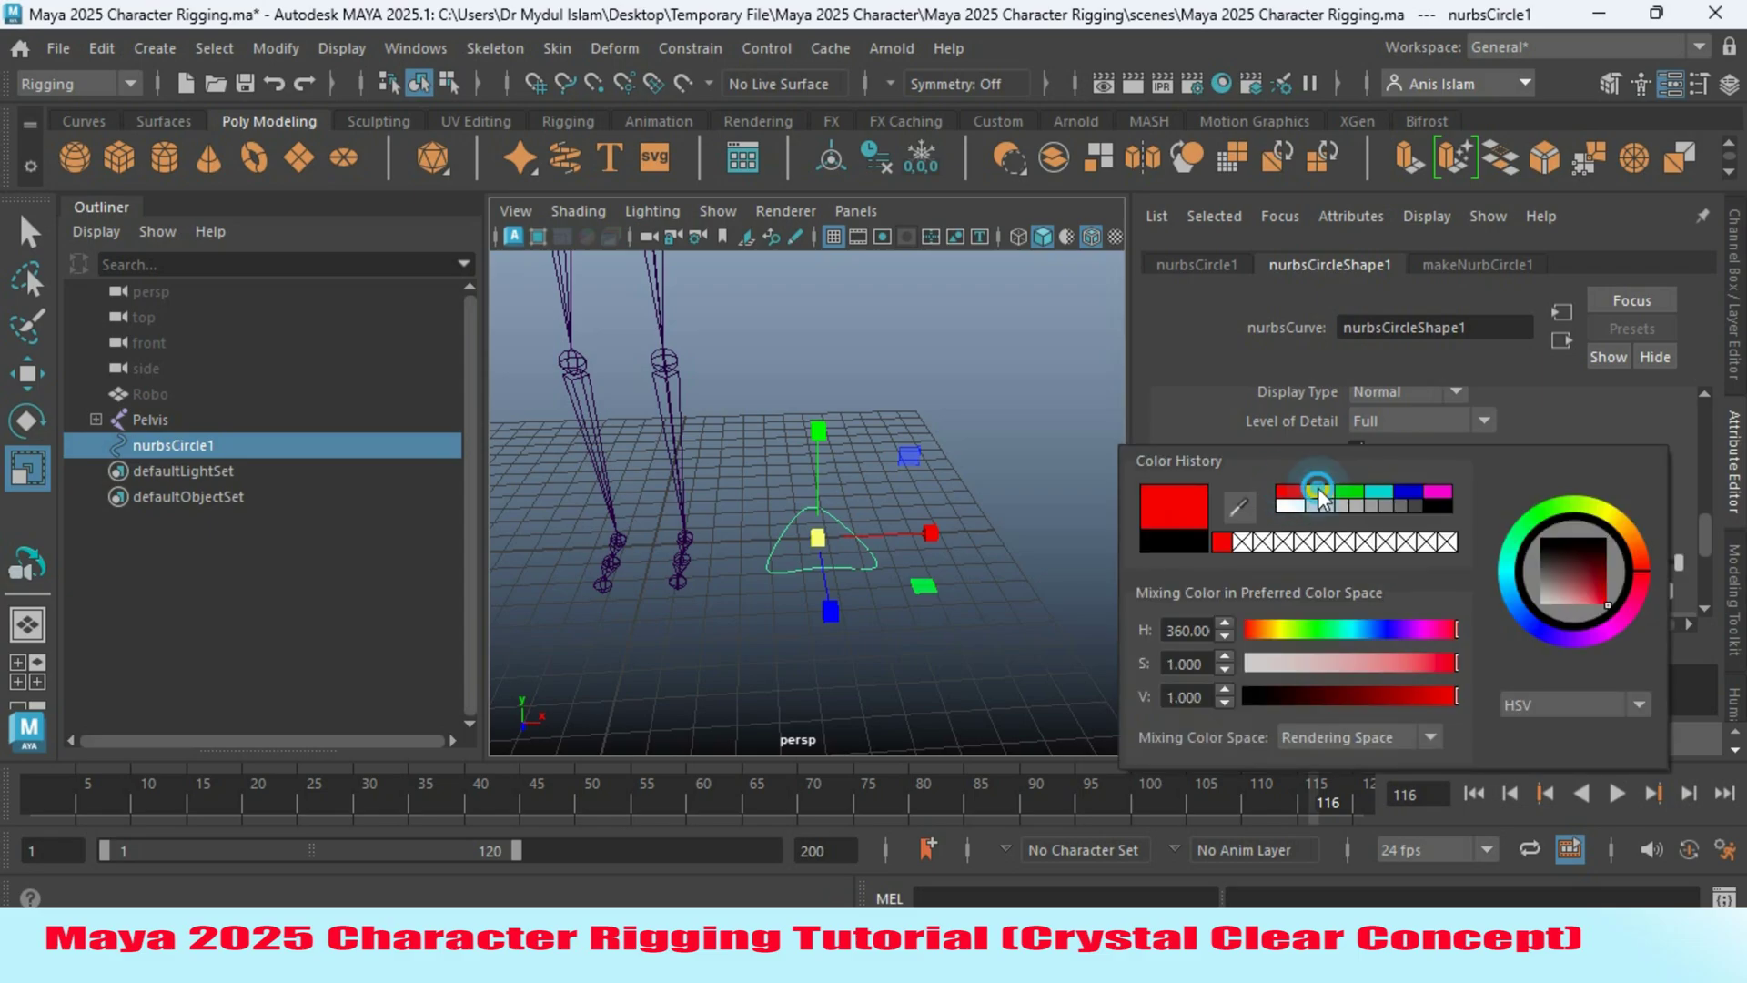
pyautogui.click(1741, 325)
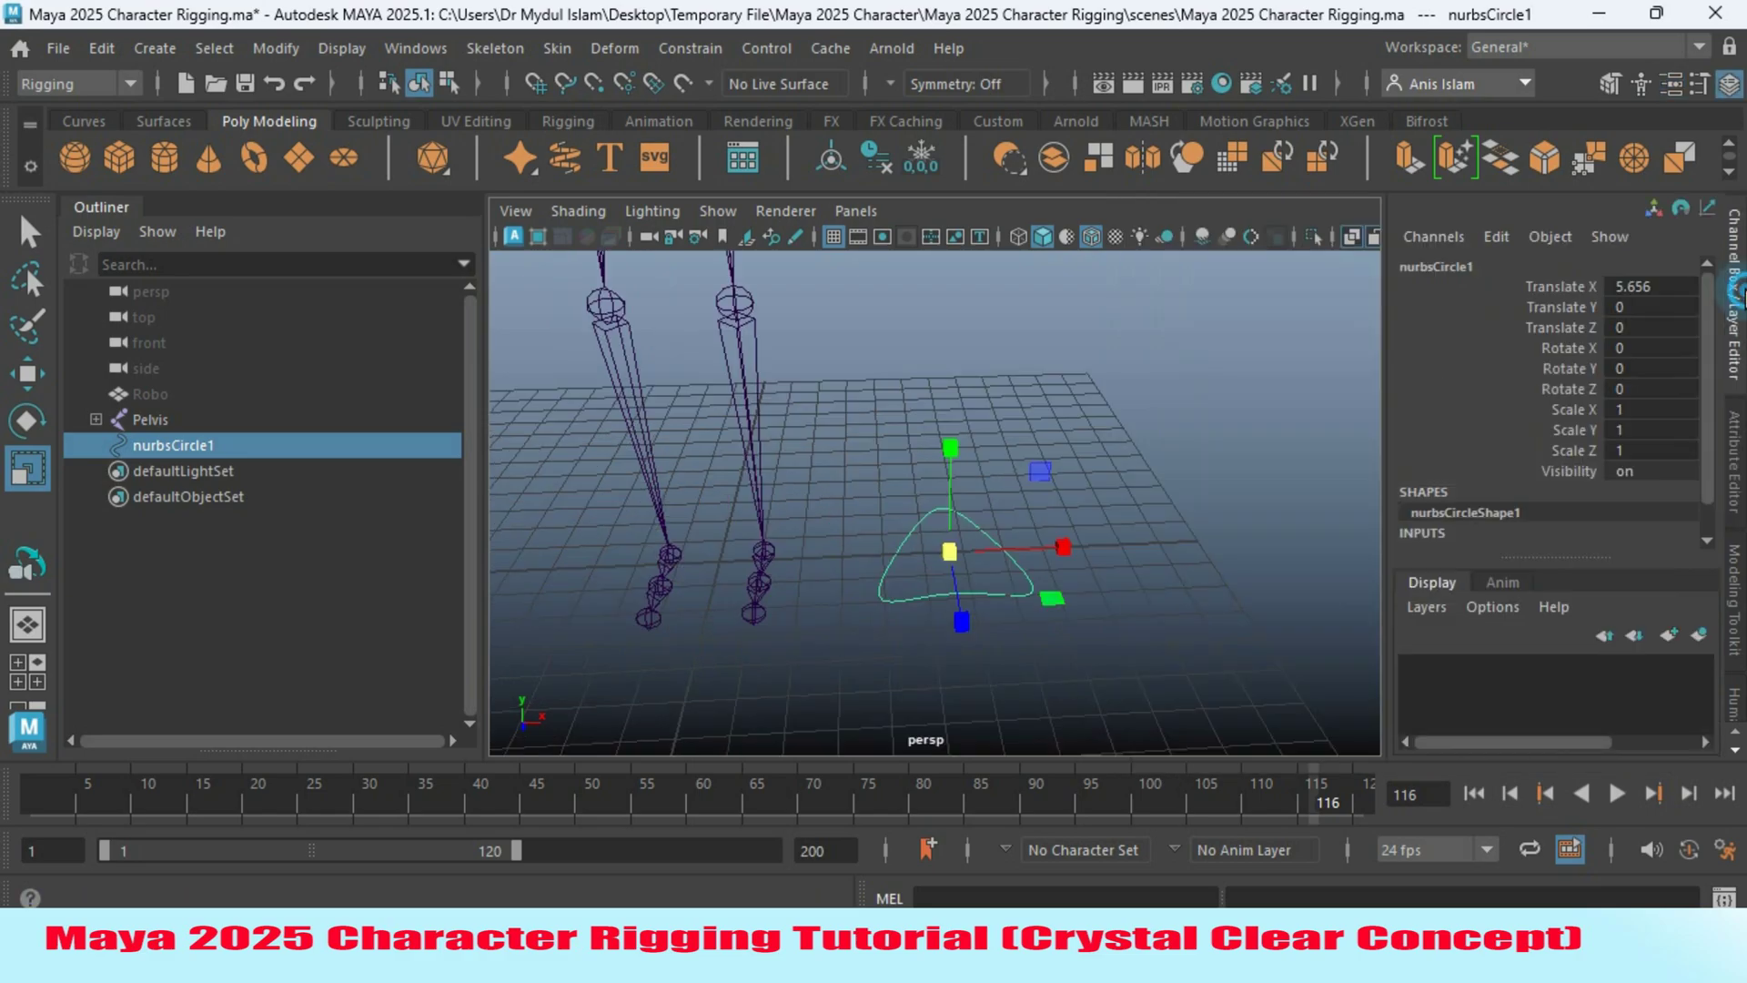
# Duplicate the yellow triangular curve and move the copy along the X axis to about 17.9.
pyautogui.scroll(-5, 1093, 527)
pyautogui.keyDown('alt'); pyautogui.moveTo(1042, 542); pyautogui.dragTo(1006, 560); pyautogui.keyUp('alt')
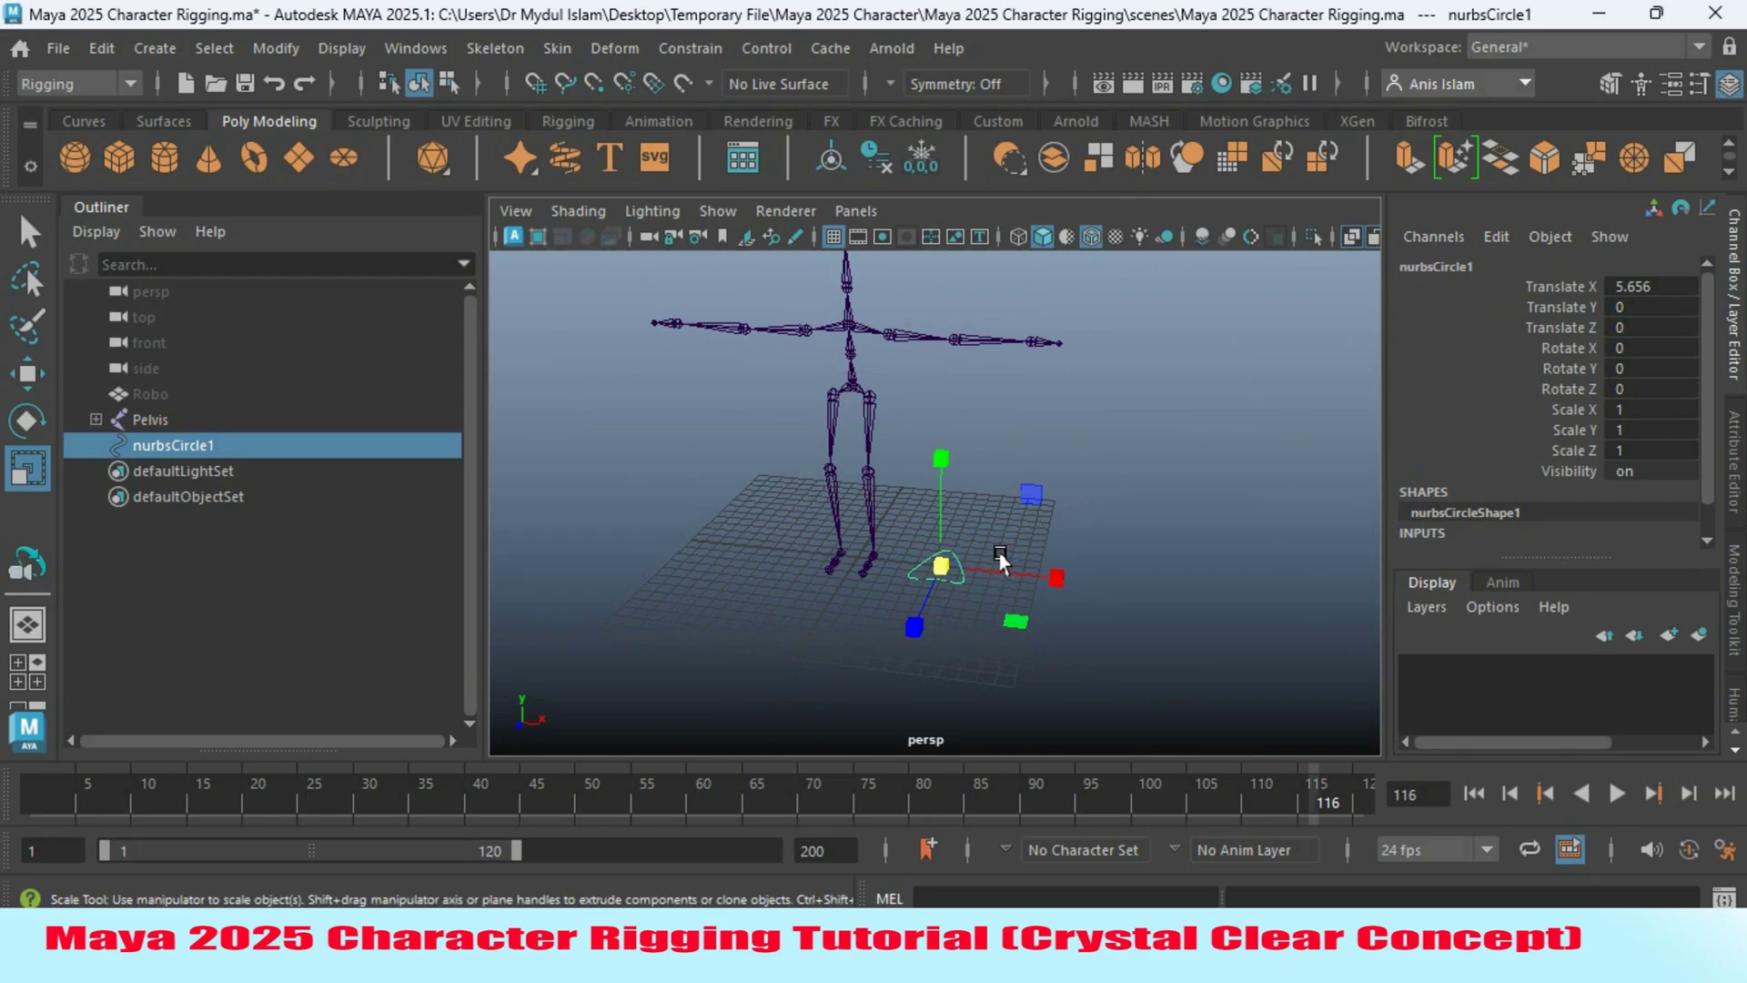
pyautogui.hotkey('ctrl', 'd')
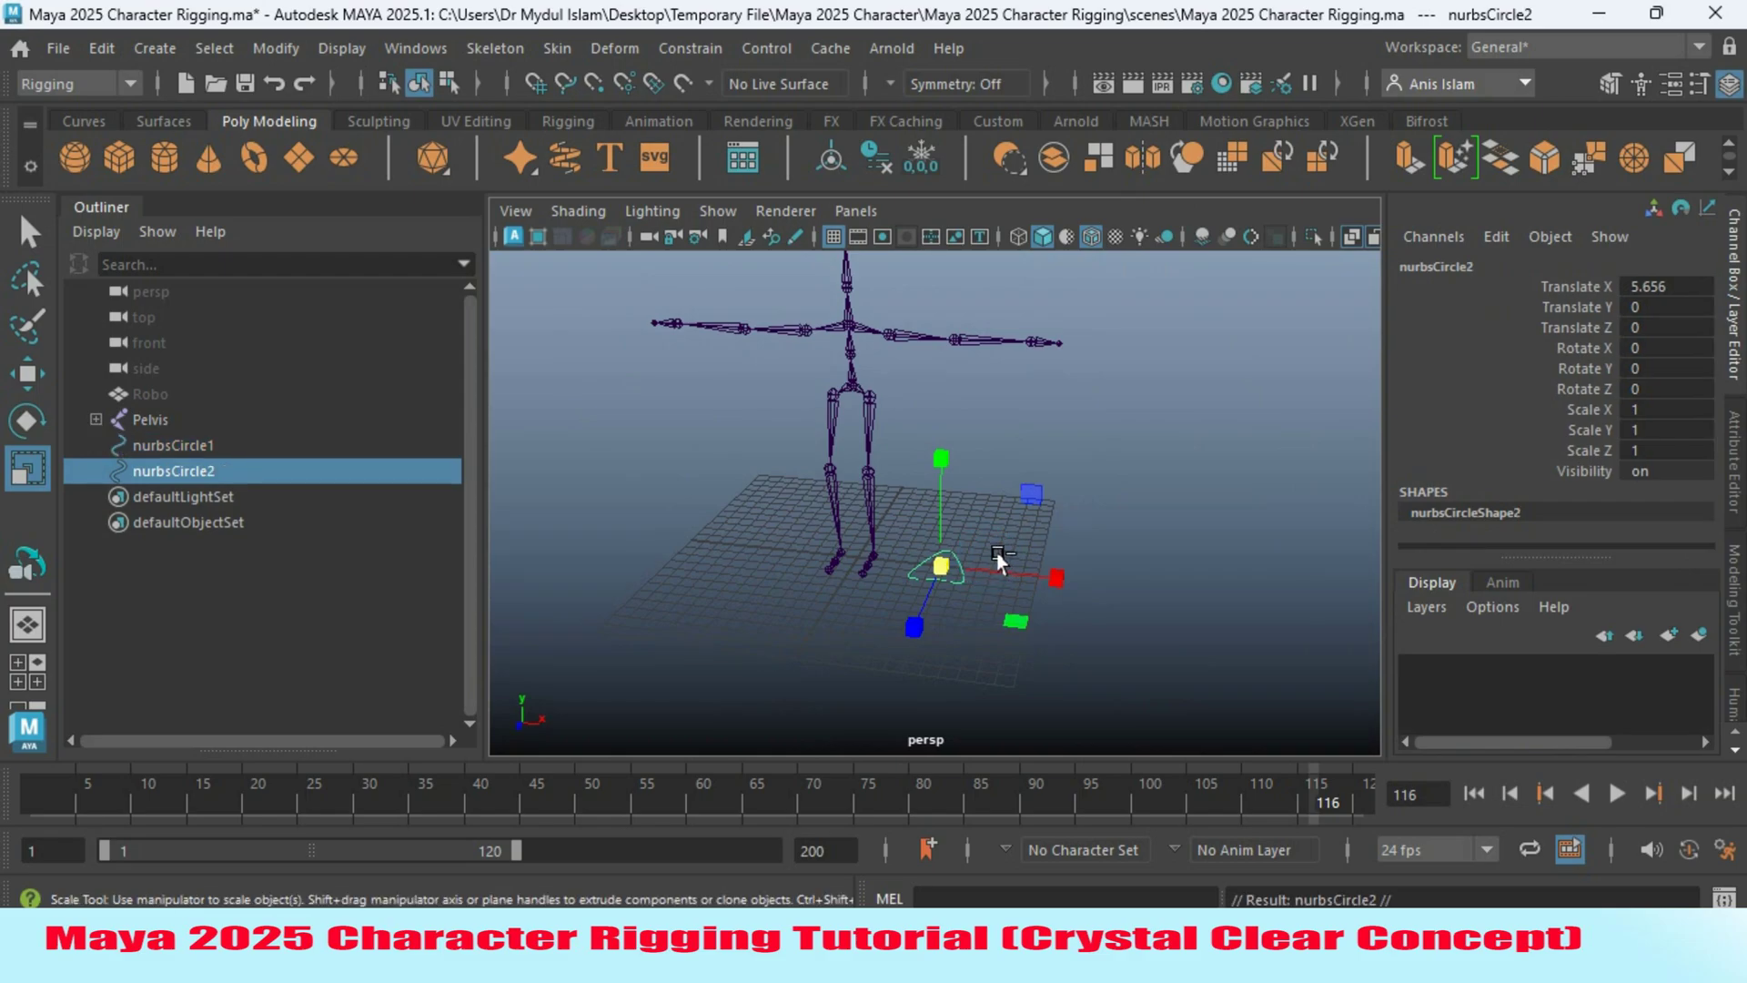
pyautogui.click(27, 373)
pyautogui.moveTo(1047, 581); pyautogui.dragTo(1238, 605)
pyautogui.scroll(4, 1106, 600)
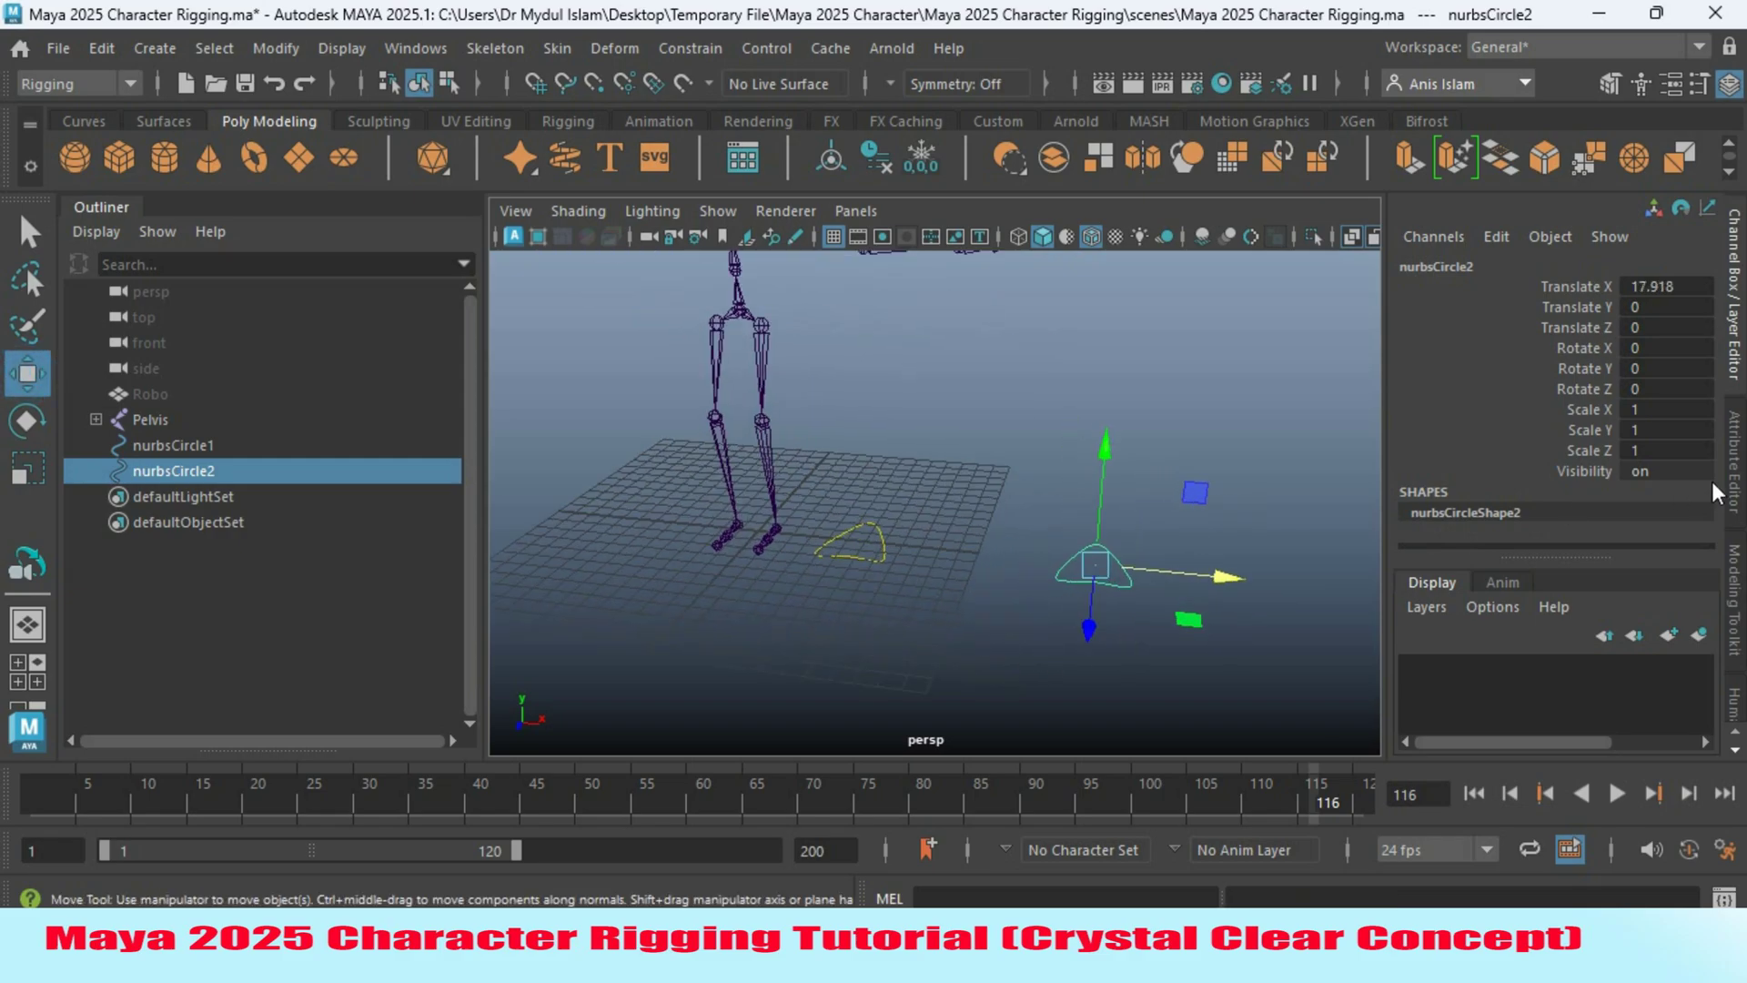
# Change the duplicated curve's override color to red.
pyautogui.click(1732, 473)
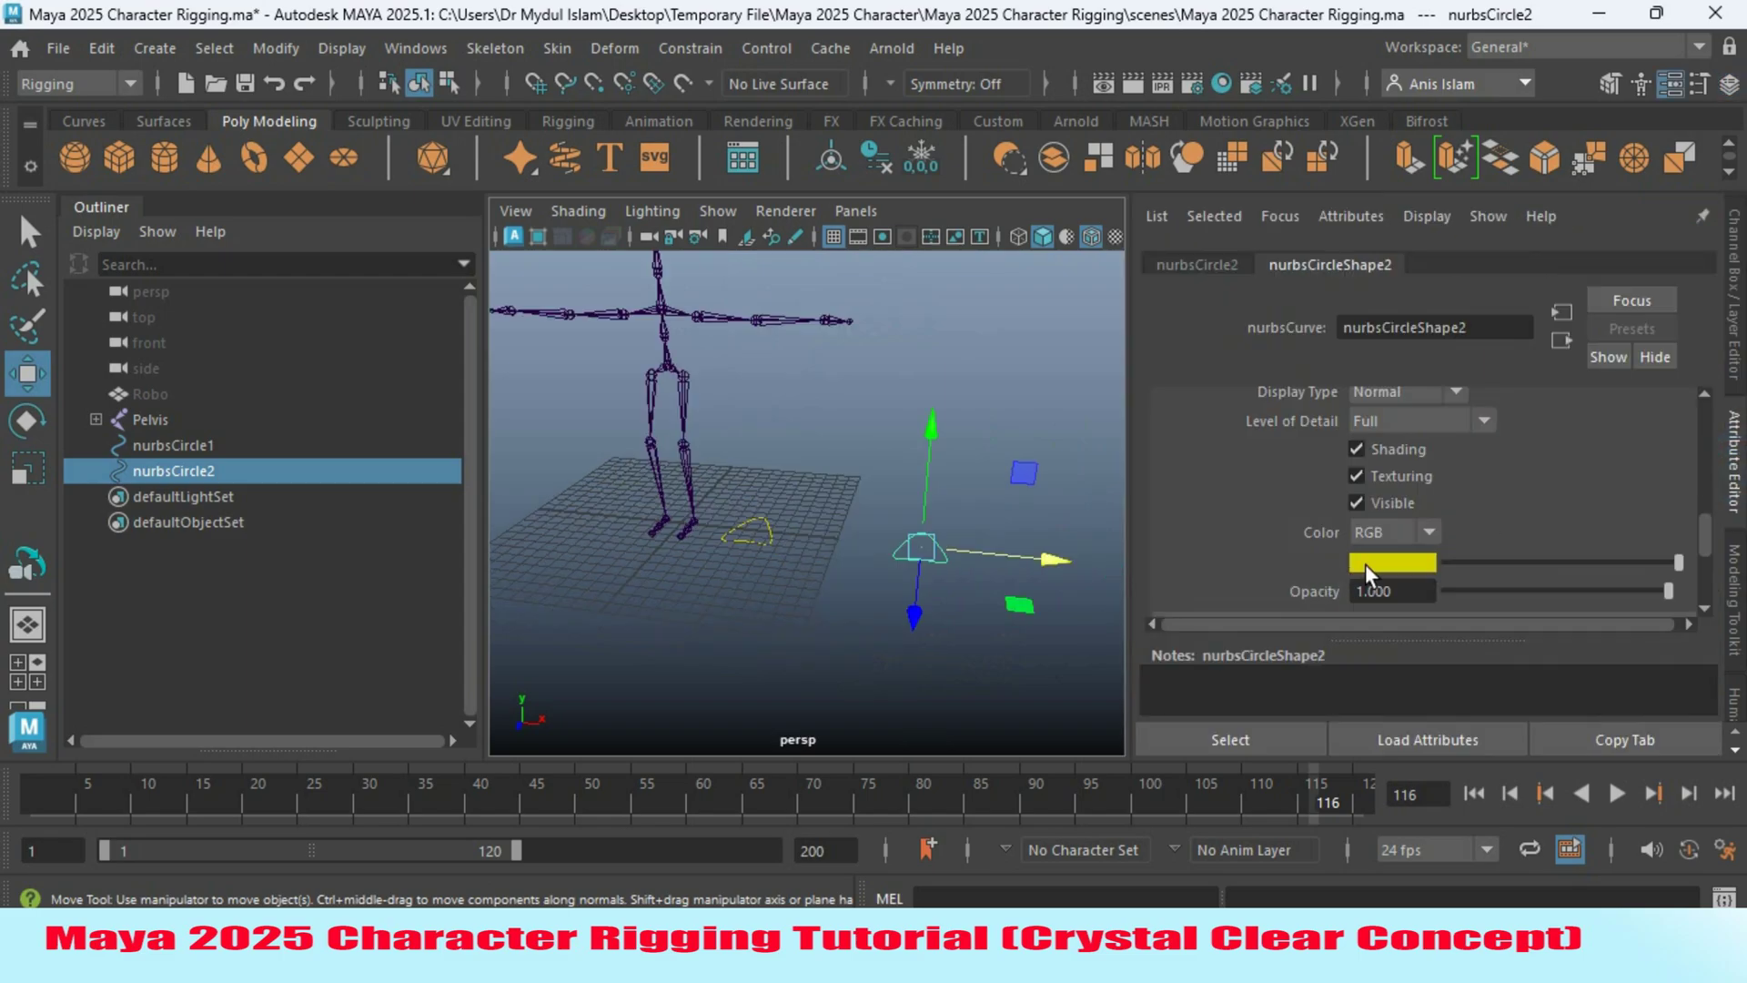
pyautogui.click(1365, 564)
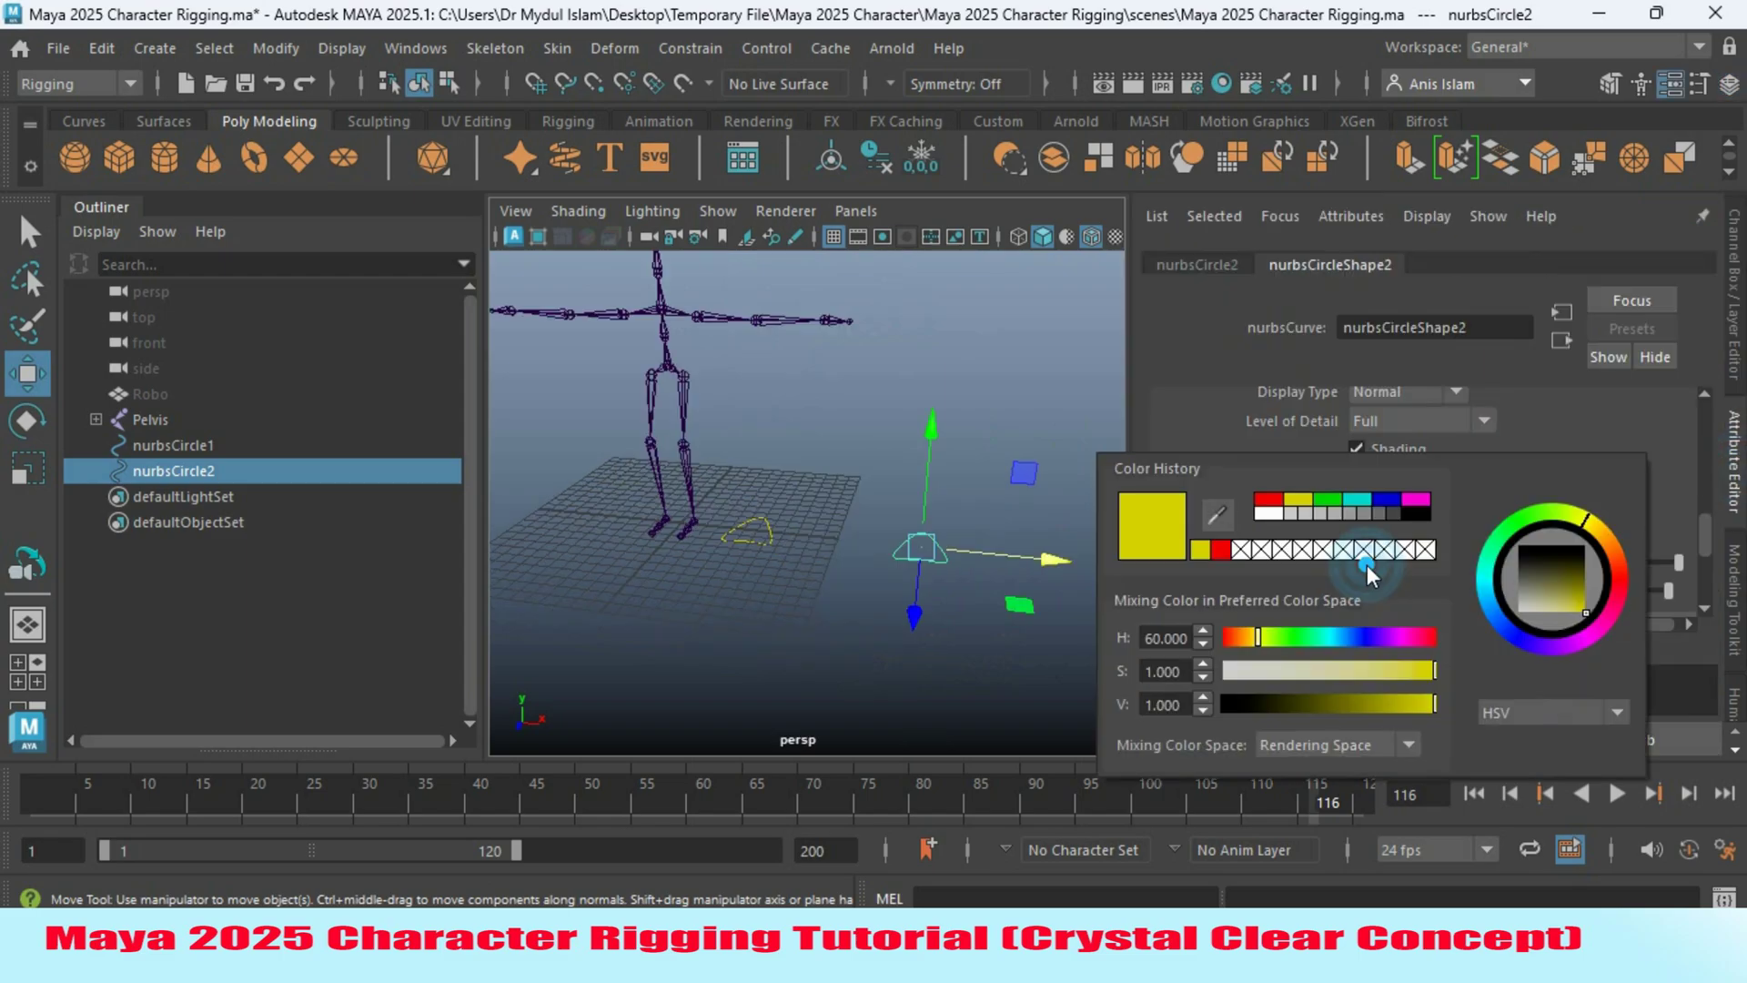
pyautogui.click(1269, 503)
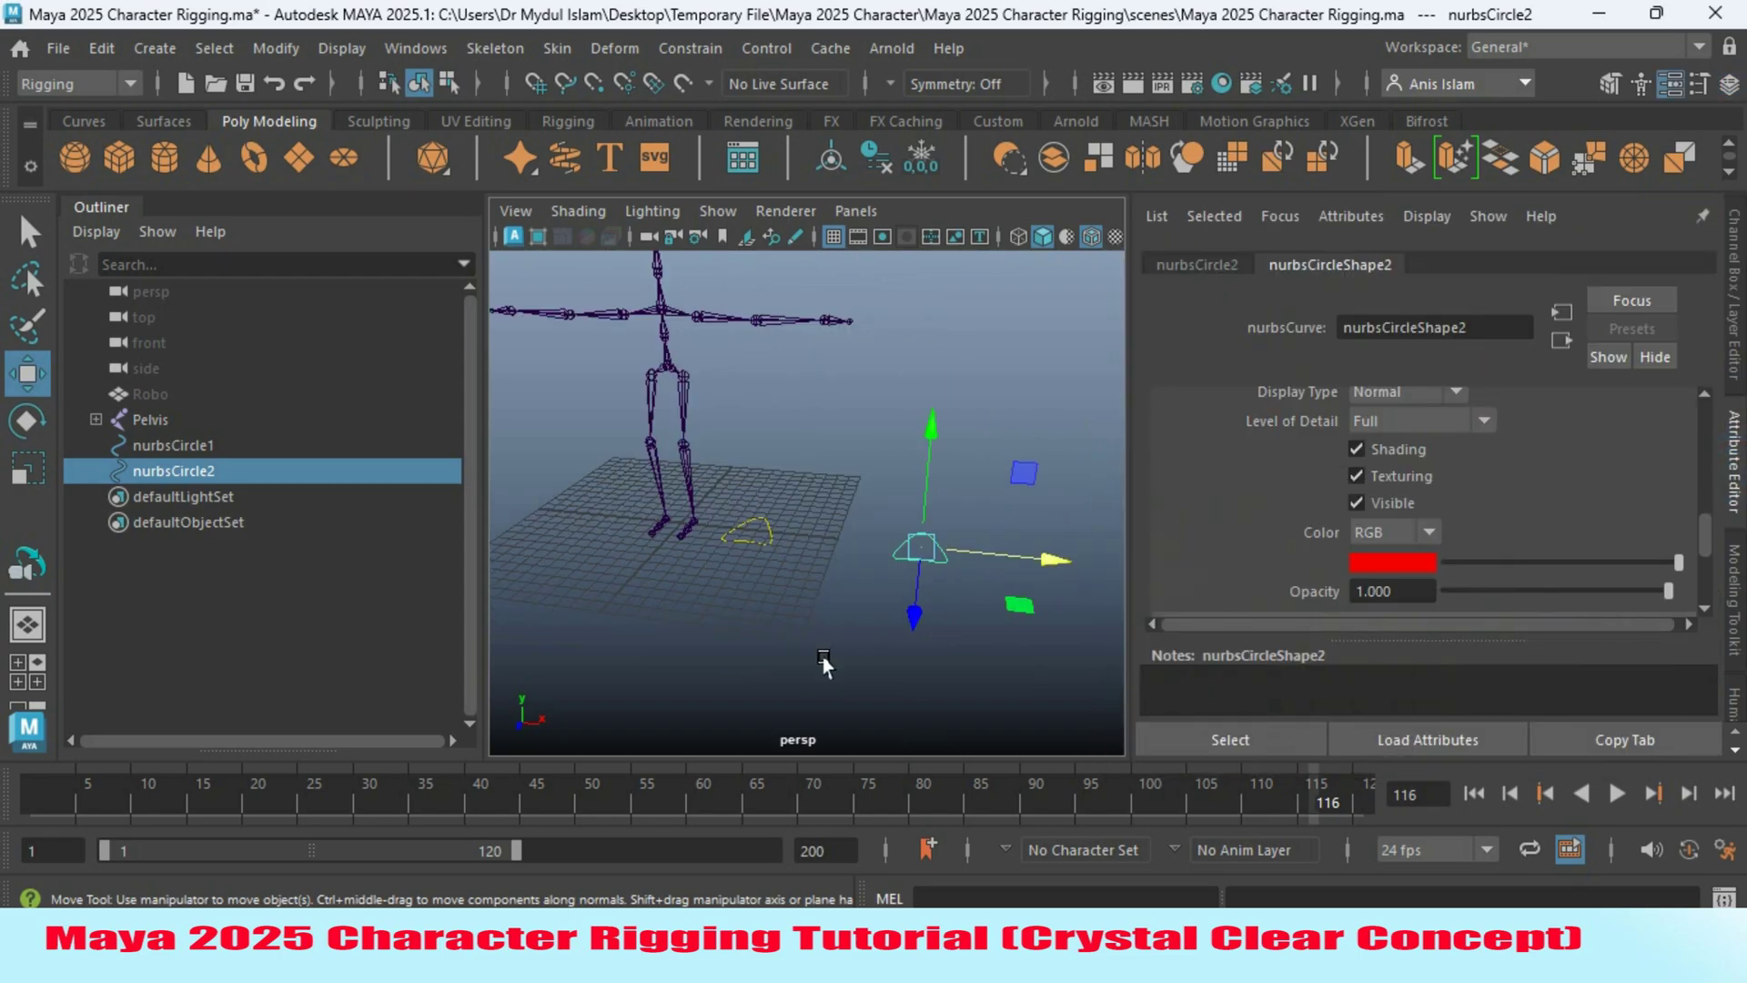
pyautogui.click(1741, 330)
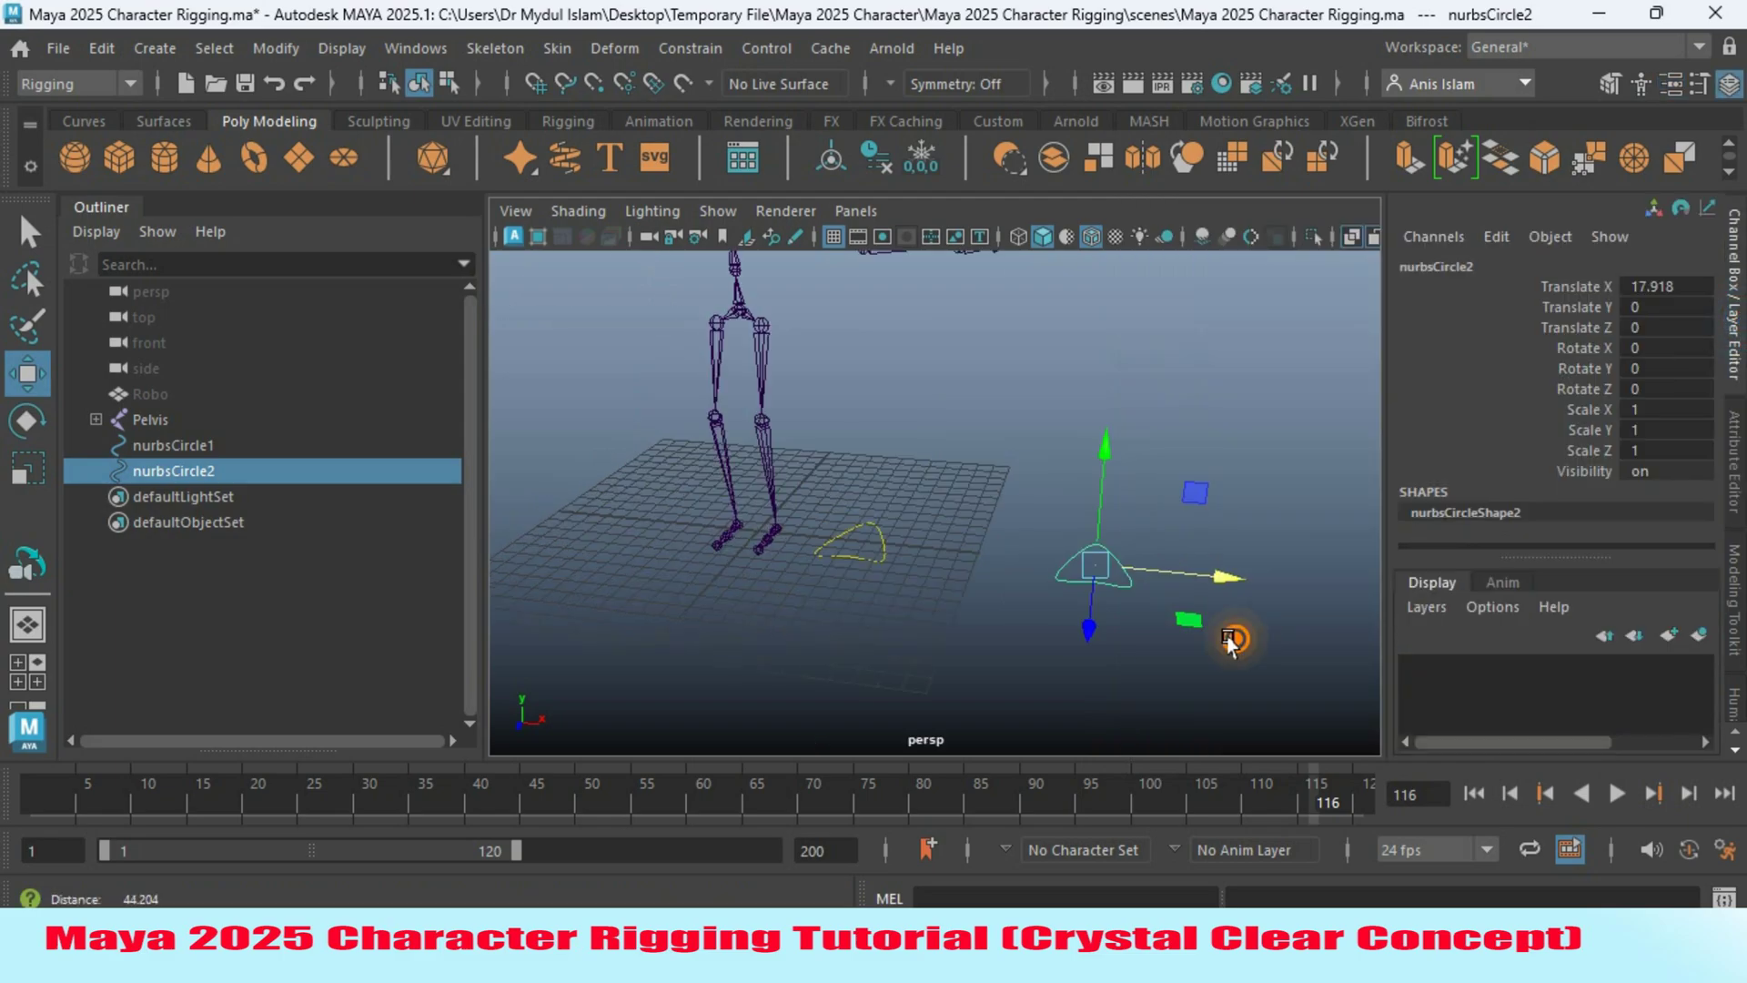
# Select both triangular curves and set their Rotate X to 90.
pyautogui.keyDown('alt'); pyautogui.moveTo(1234, 639); pyautogui.dragTo(1031, 666, button='right'); pyautogui.keyUp('alt')
pyautogui.keyDown('alt'); pyautogui.moveTo(1029, 667); pyautogui.dragTo(1061, 689, button='middle'); pyautogui.keyUp('alt')
pyautogui.moveTo(1060, 689)
pyautogui.keyDown('alt'); pyautogui.mouseDown()
pyautogui.moveTo(1073, 683)
pyautogui.moveTo(1060, 699)
pyautogui.mouseUp(); pyautogui.keyUp('alt')
pyautogui.click(29, 234)
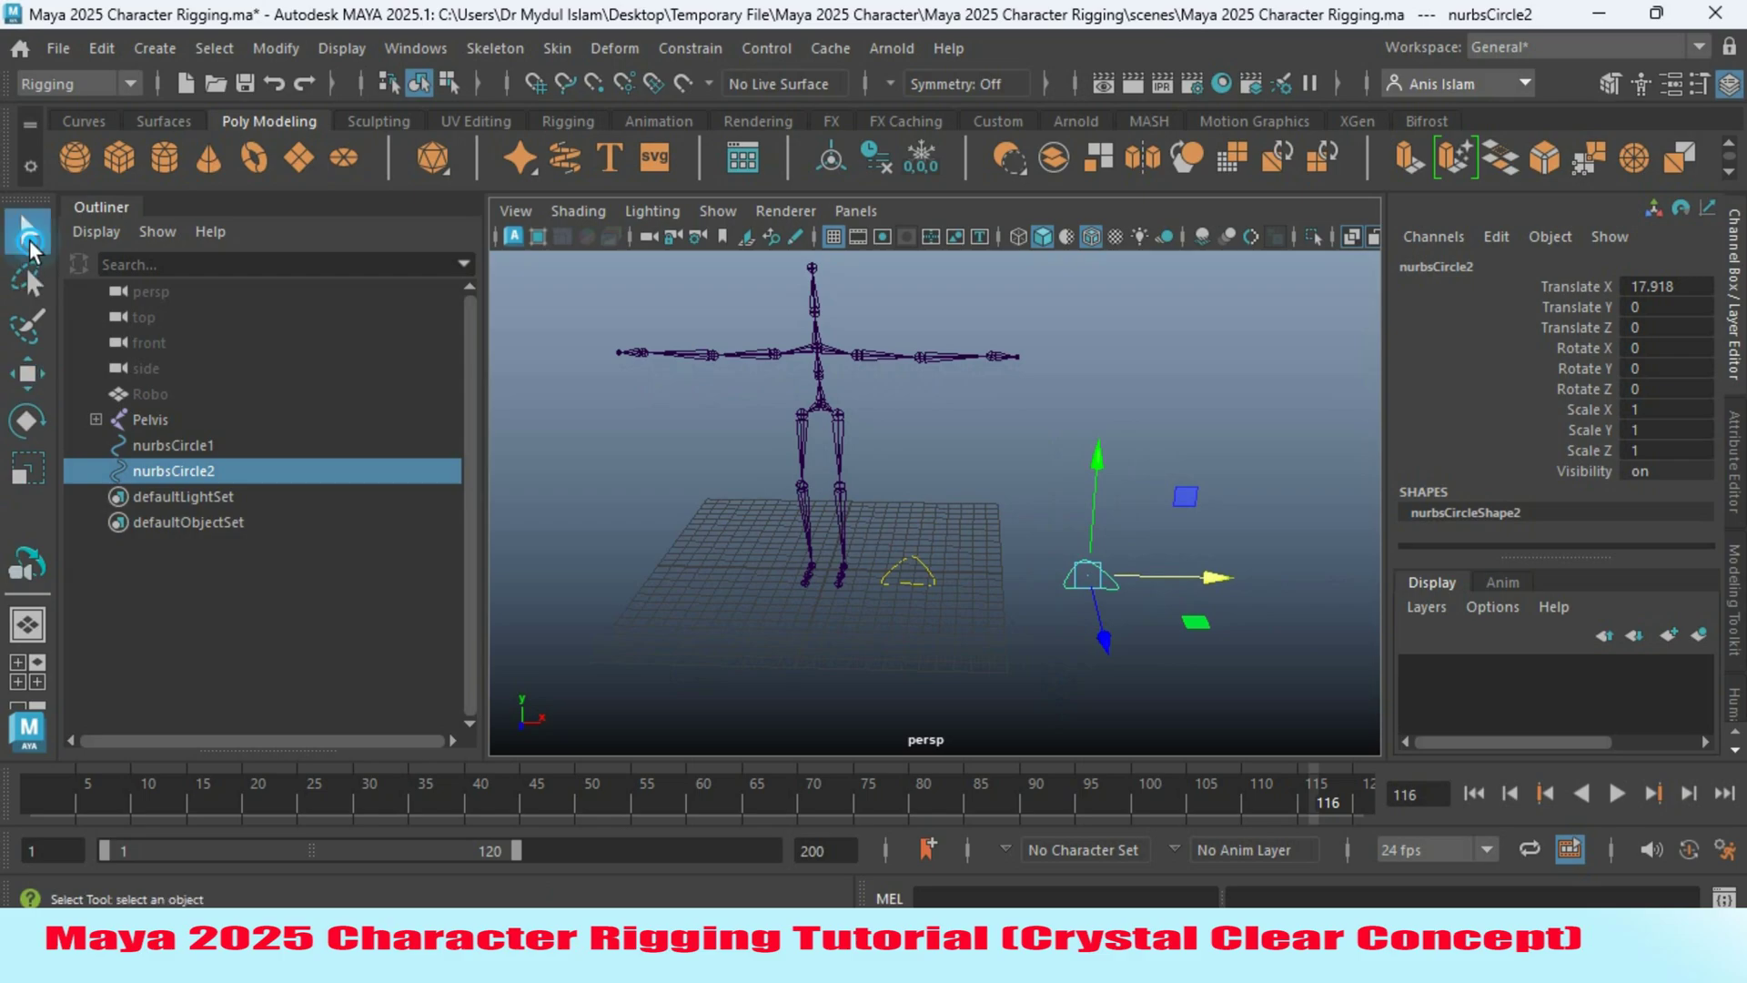
pyautogui.keyDown('alt'); pyautogui.moveTo(928, 500); pyautogui.dragTo(1120, 610); pyautogui.keyUp('alt')
pyautogui.press('e')
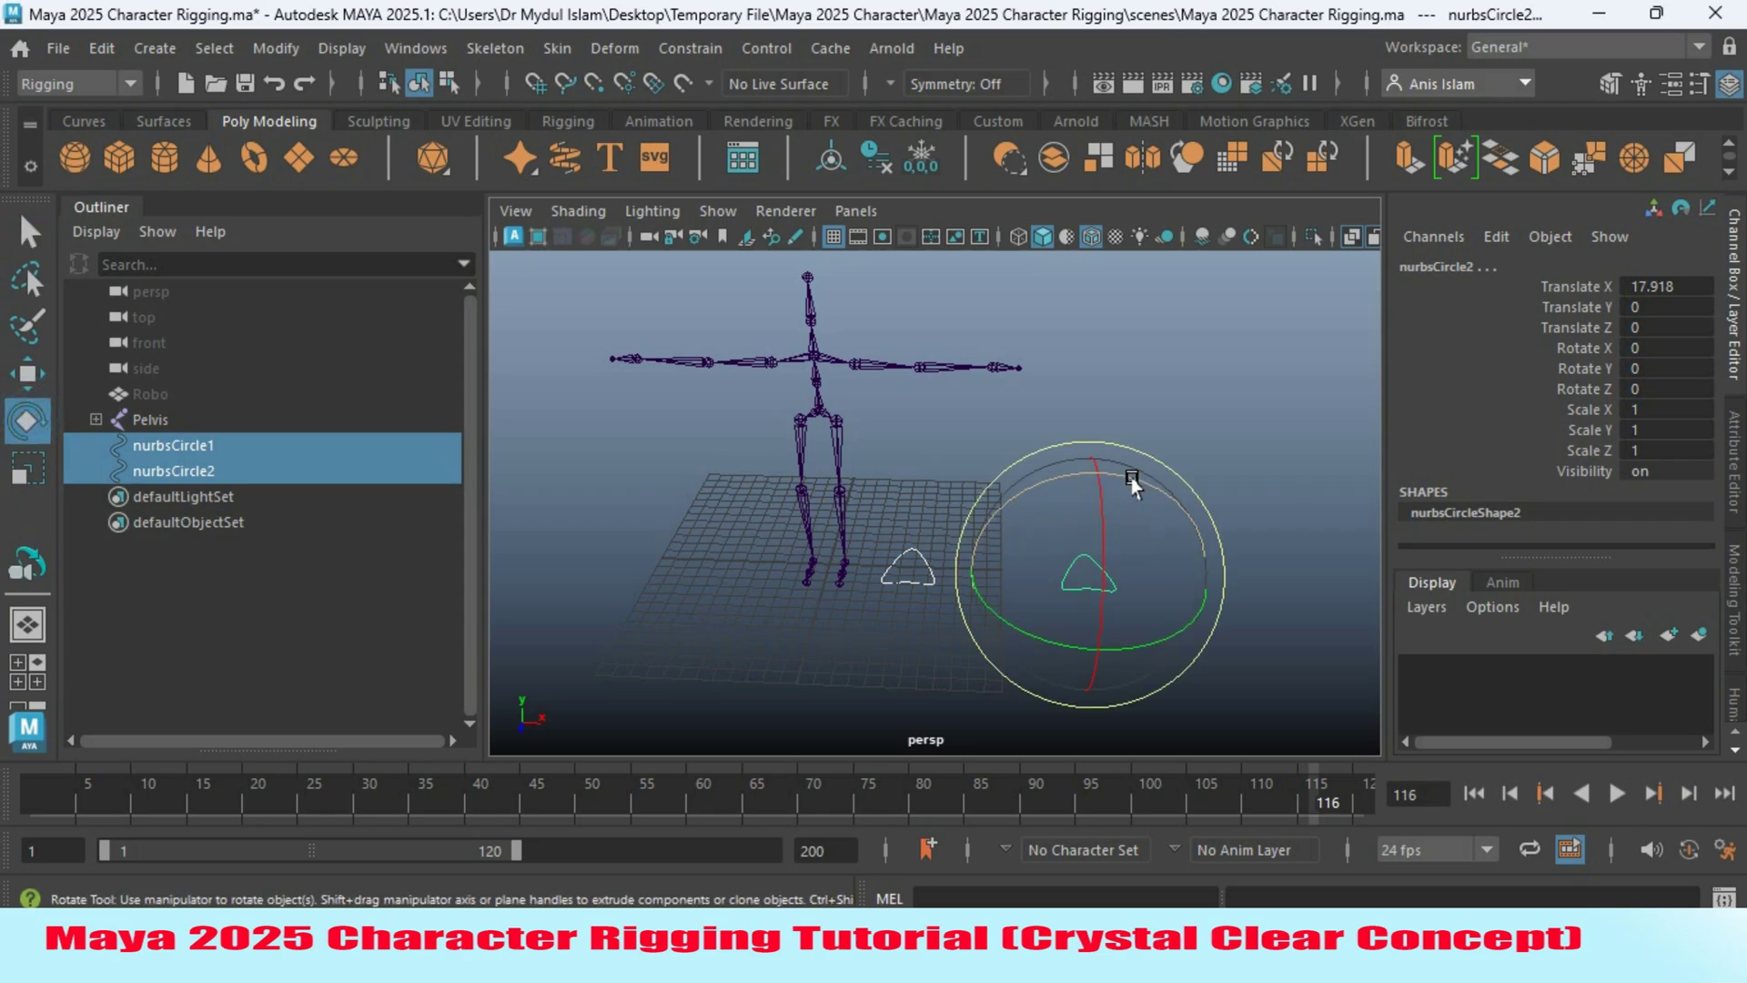
pyautogui.moveTo(1088, 503); pyautogui.dragTo(1090, 555)
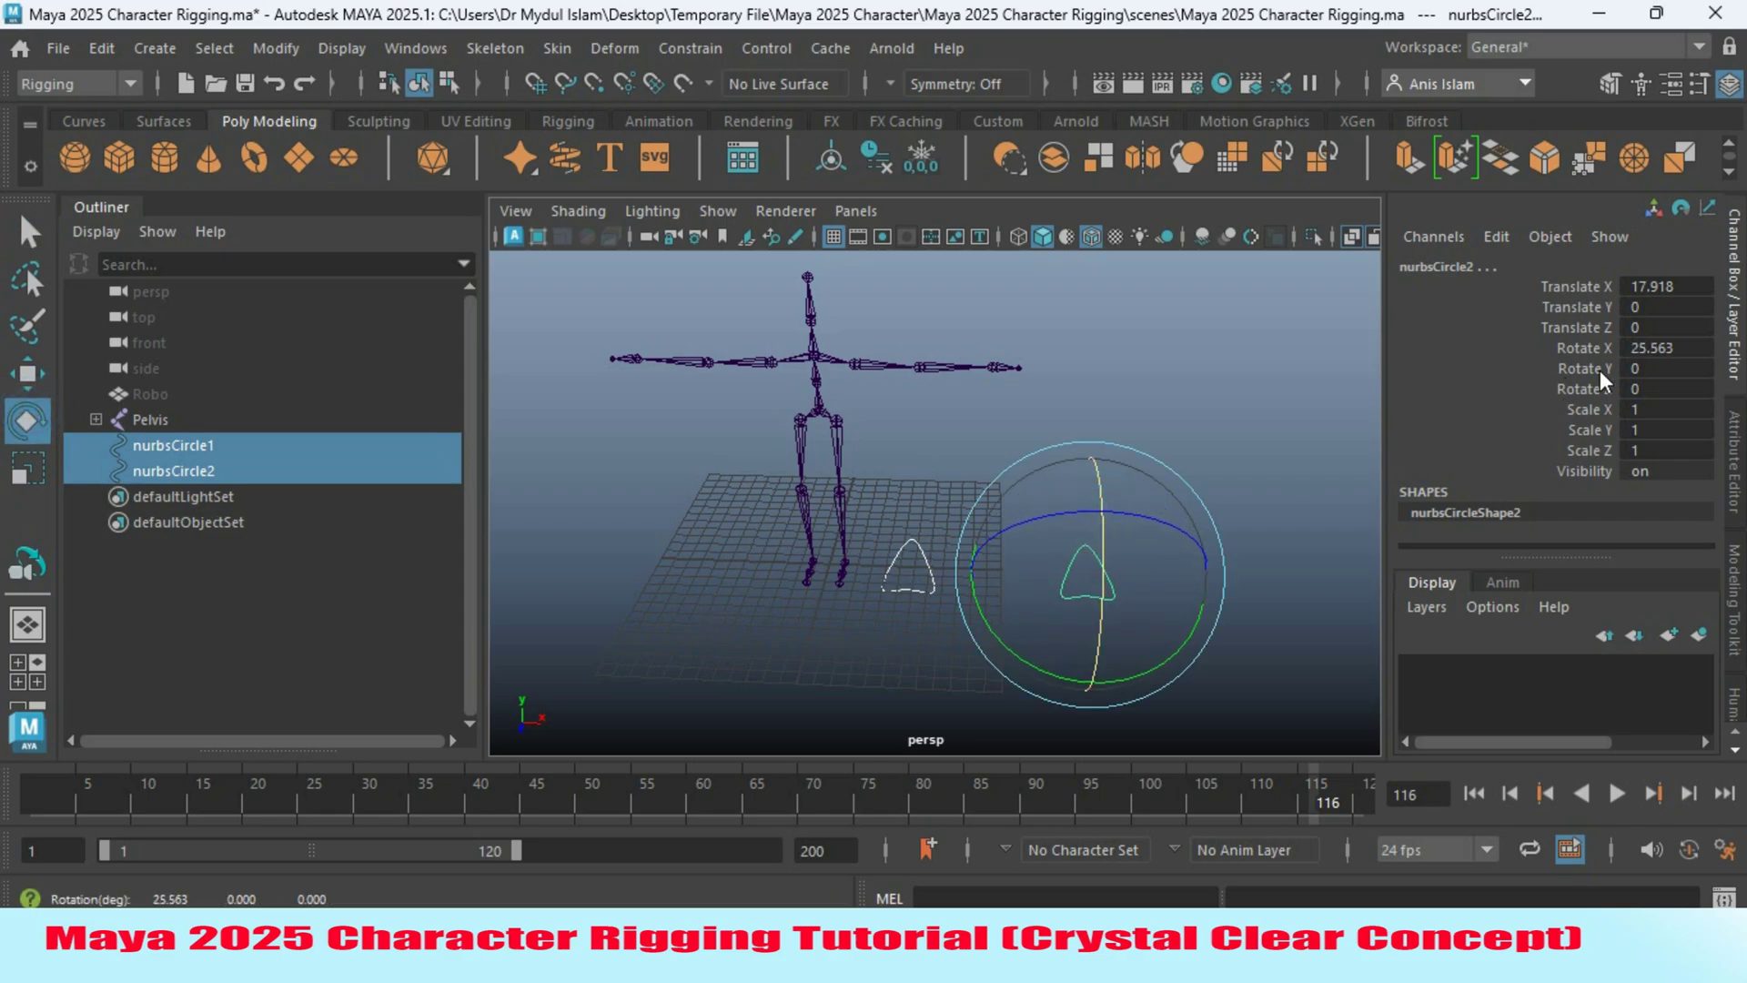
pyautogui.doubleClick(1658, 348)
pyautogui.write('90')
pyautogui.press('Return')
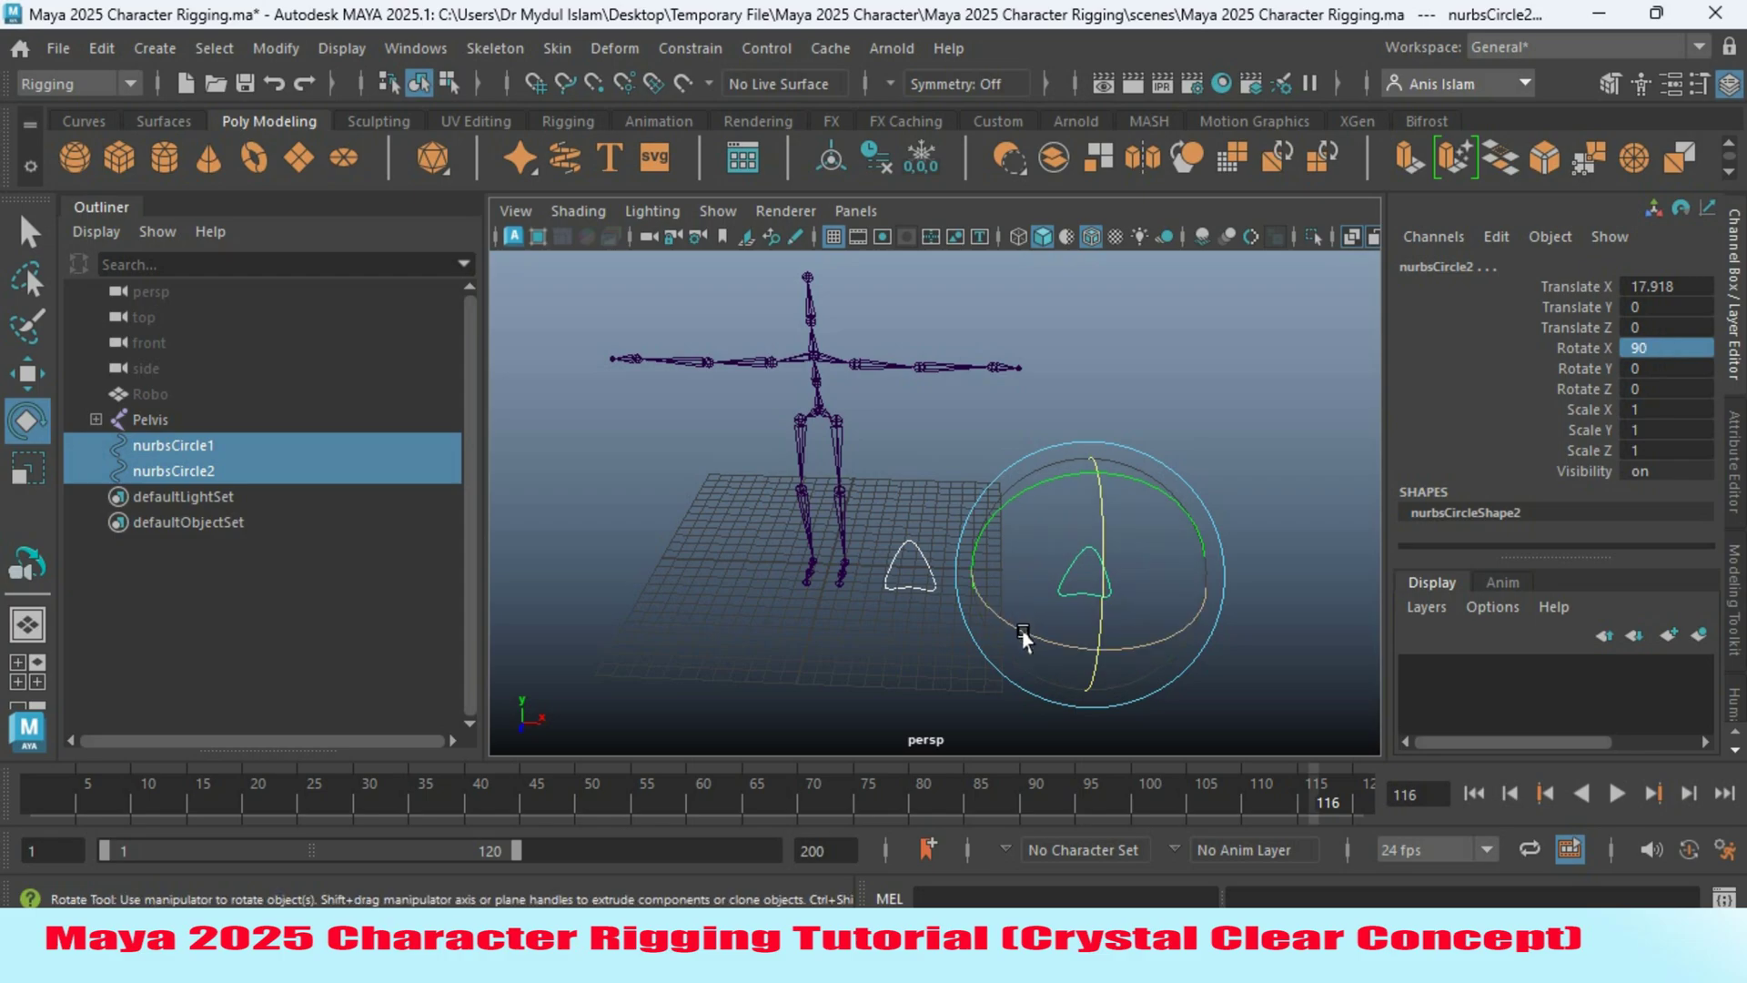
# Set Rotate Y of both triangular curves to 90.
pyautogui.moveTo(1023, 634); pyautogui.dragTo(1139, 635)
pyautogui.doubleClick(1672, 368)
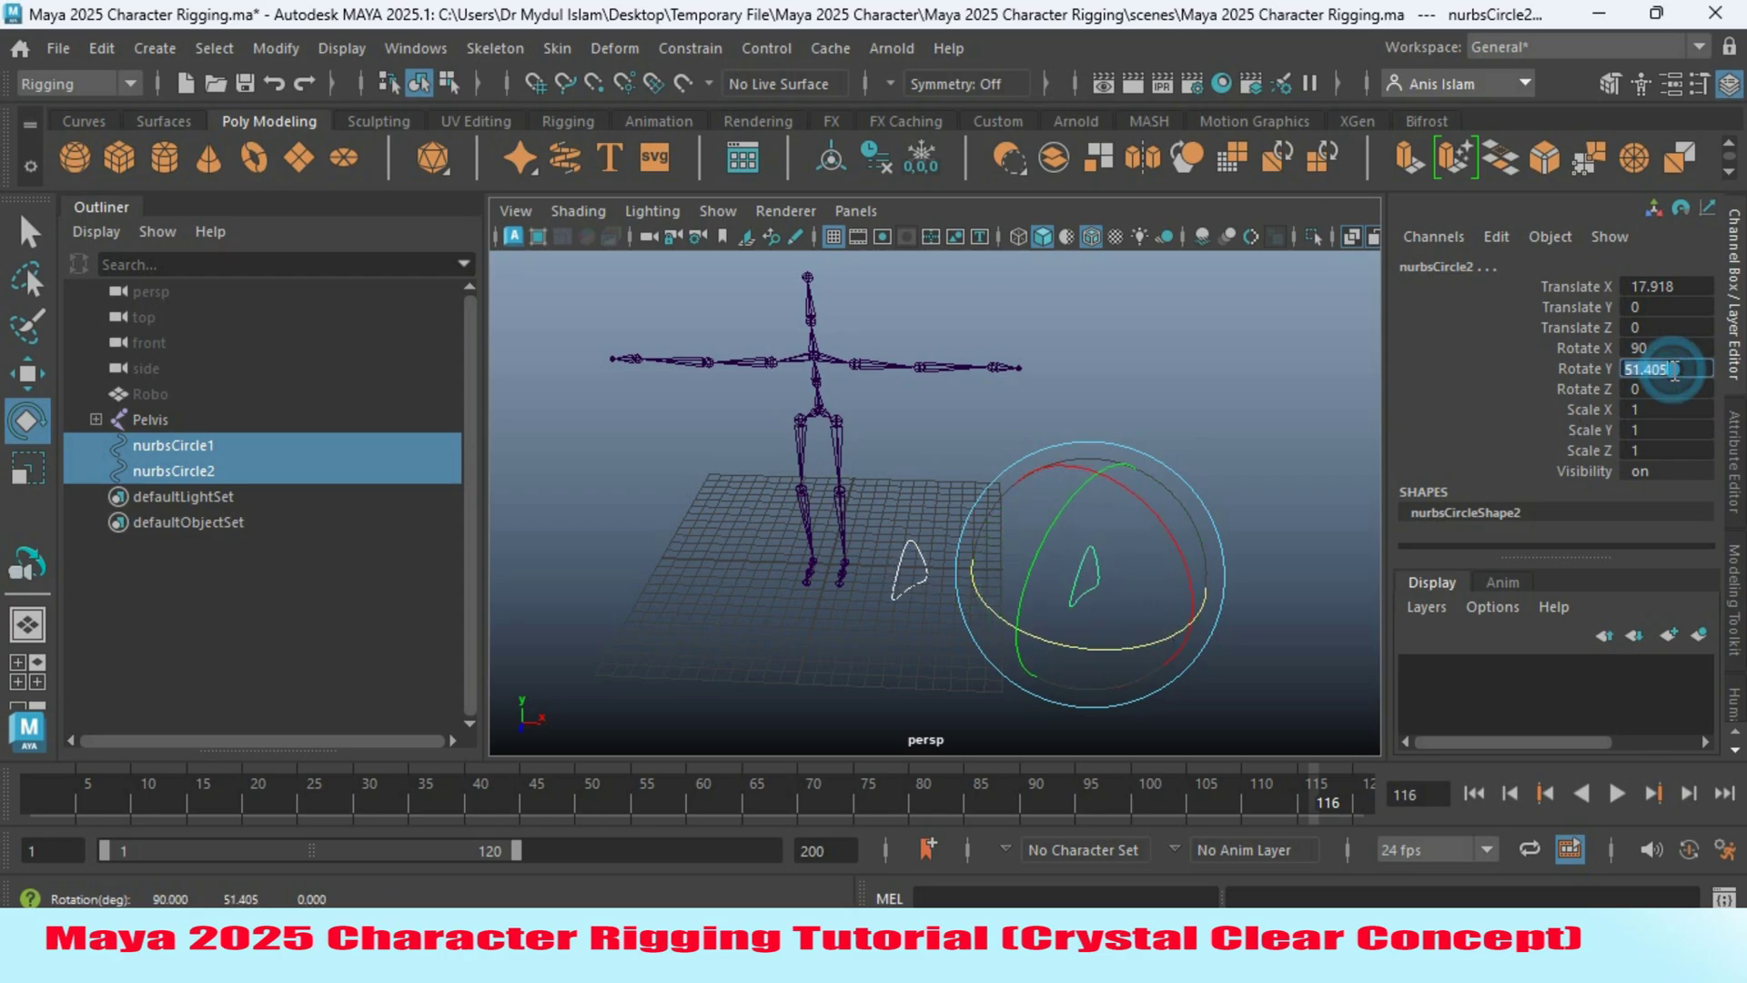
pyautogui.write('90')
pyautogui.press('Return')
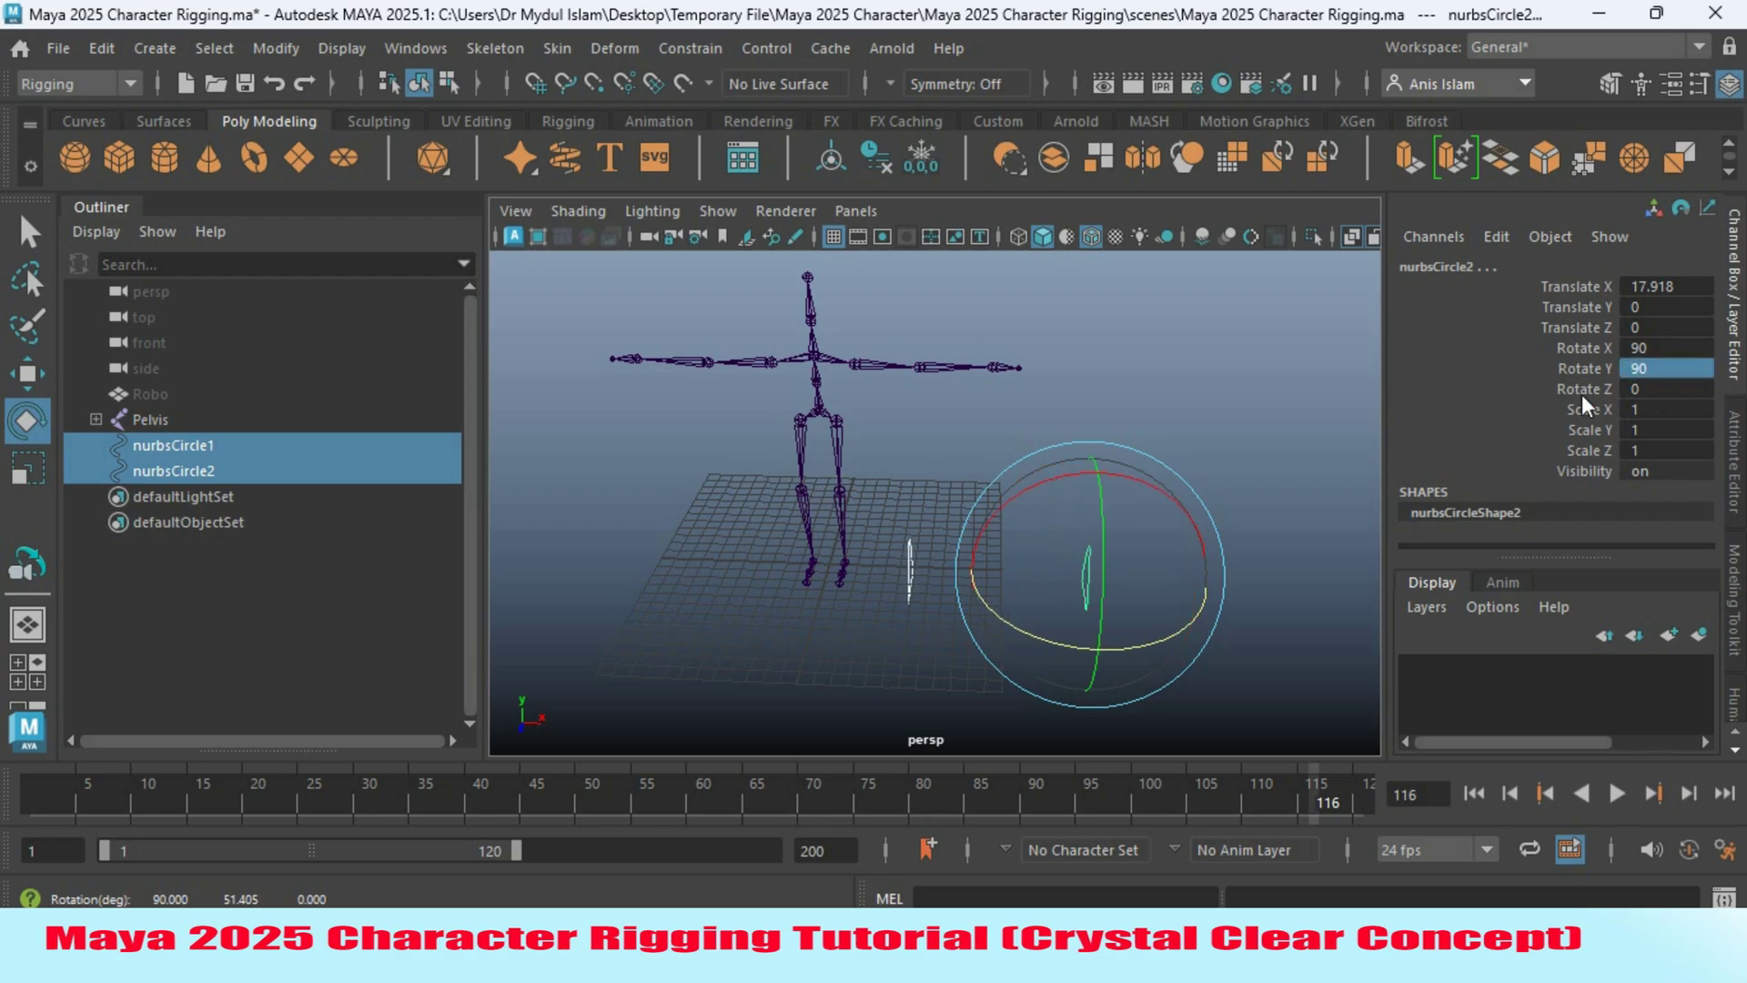
pyautogui.click(25, 241)
pyautogui.keyDown('alt'); pyautogui.moveTo(813, 527); pyautogui.dragTo(850, 491); pyautogui.keyUp('alt')
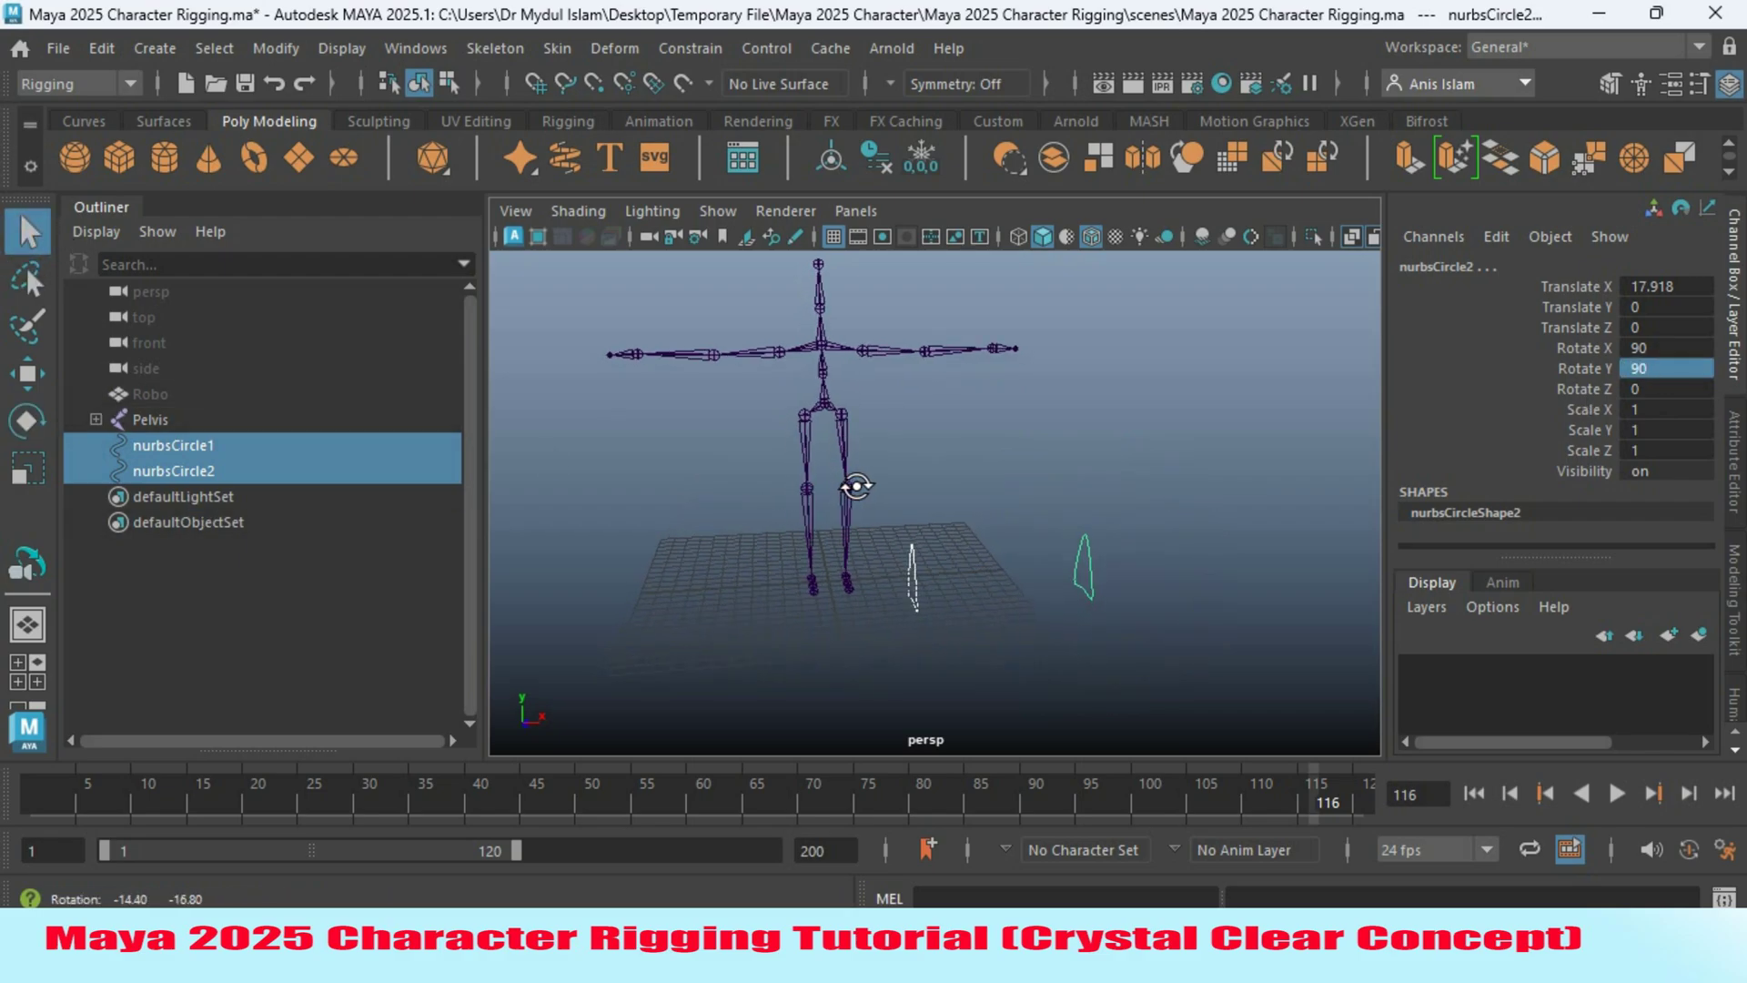
# Snap the yellow triangular curve onto the skeleton's left shoulder joint.
pyautogui.click(909, 575)
pyautogui.moveTo(908, 582)
pyautogui.keyDown('alt'); pyautogui.mouseDown()
pyautogui.moveTo(905, 597)
pyautogui.moveTo(964, 597)
pyautogui.moveTo(920, 613)
pyautogui.mouseUp(); pyautogui.keyUp('alt')
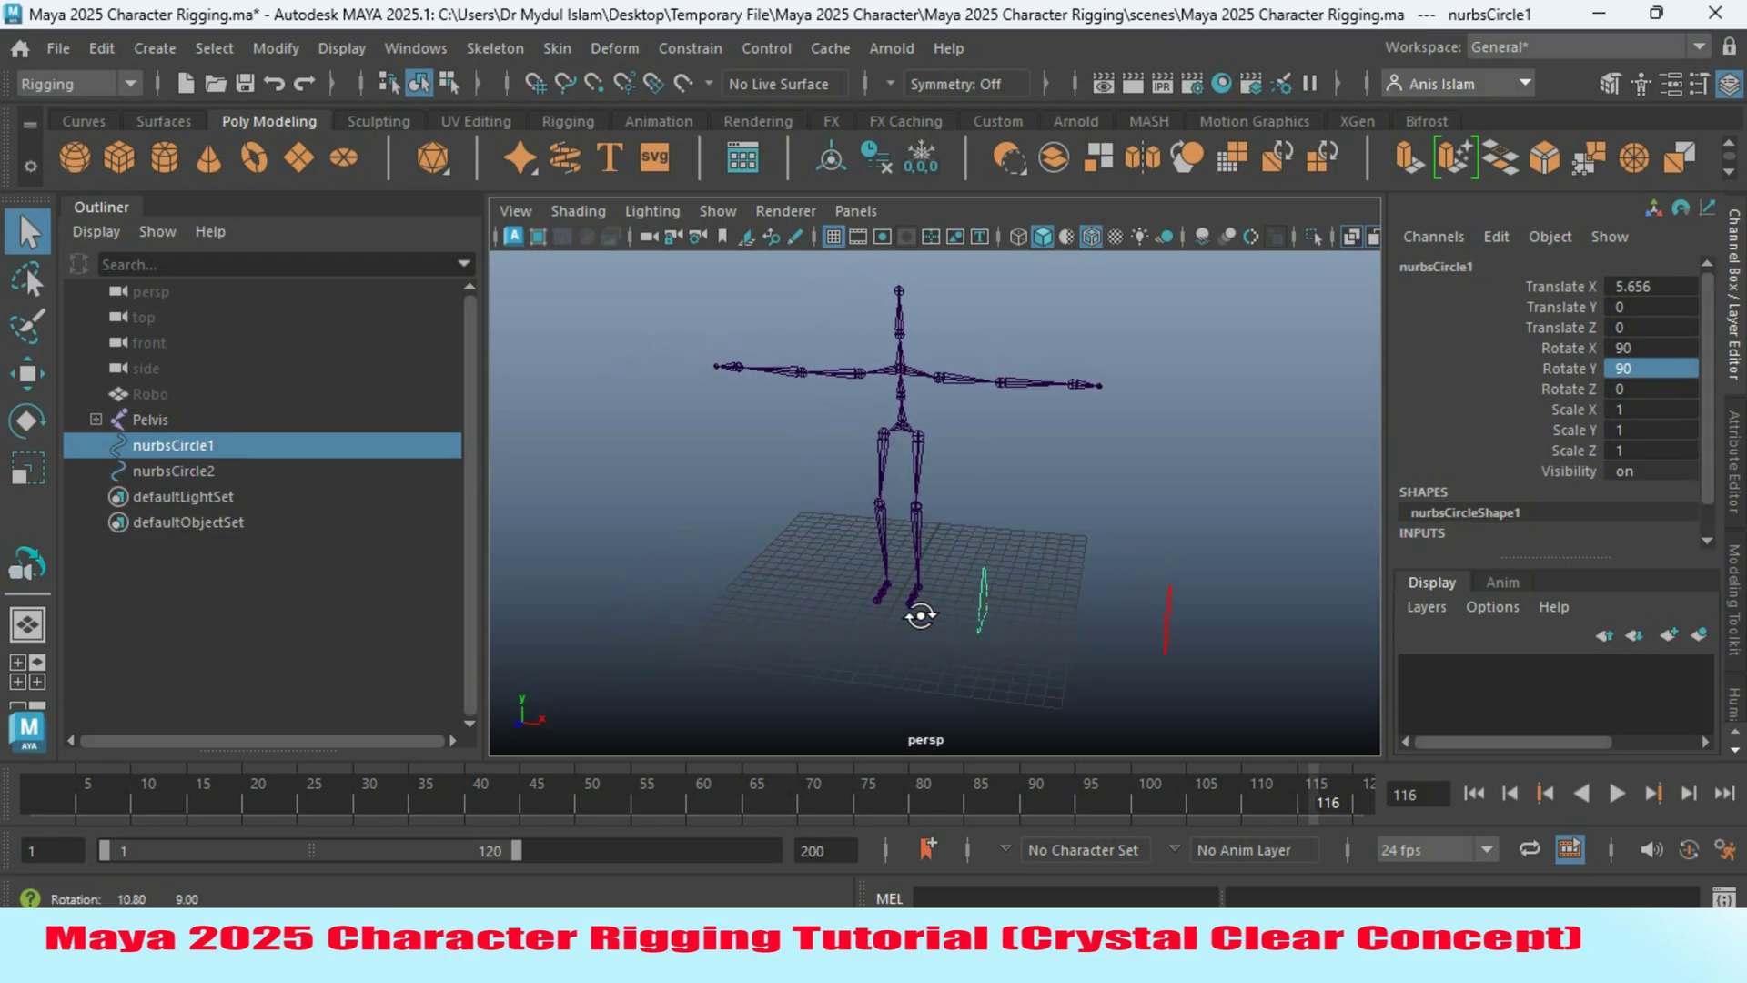
pyautogui.click(26, 373)
pyautogui.keyDown('alt'); pyautogui.moveTo(974, 593); pyautogui.dragTo(922, 580); pyautogui.keyUp('alt')
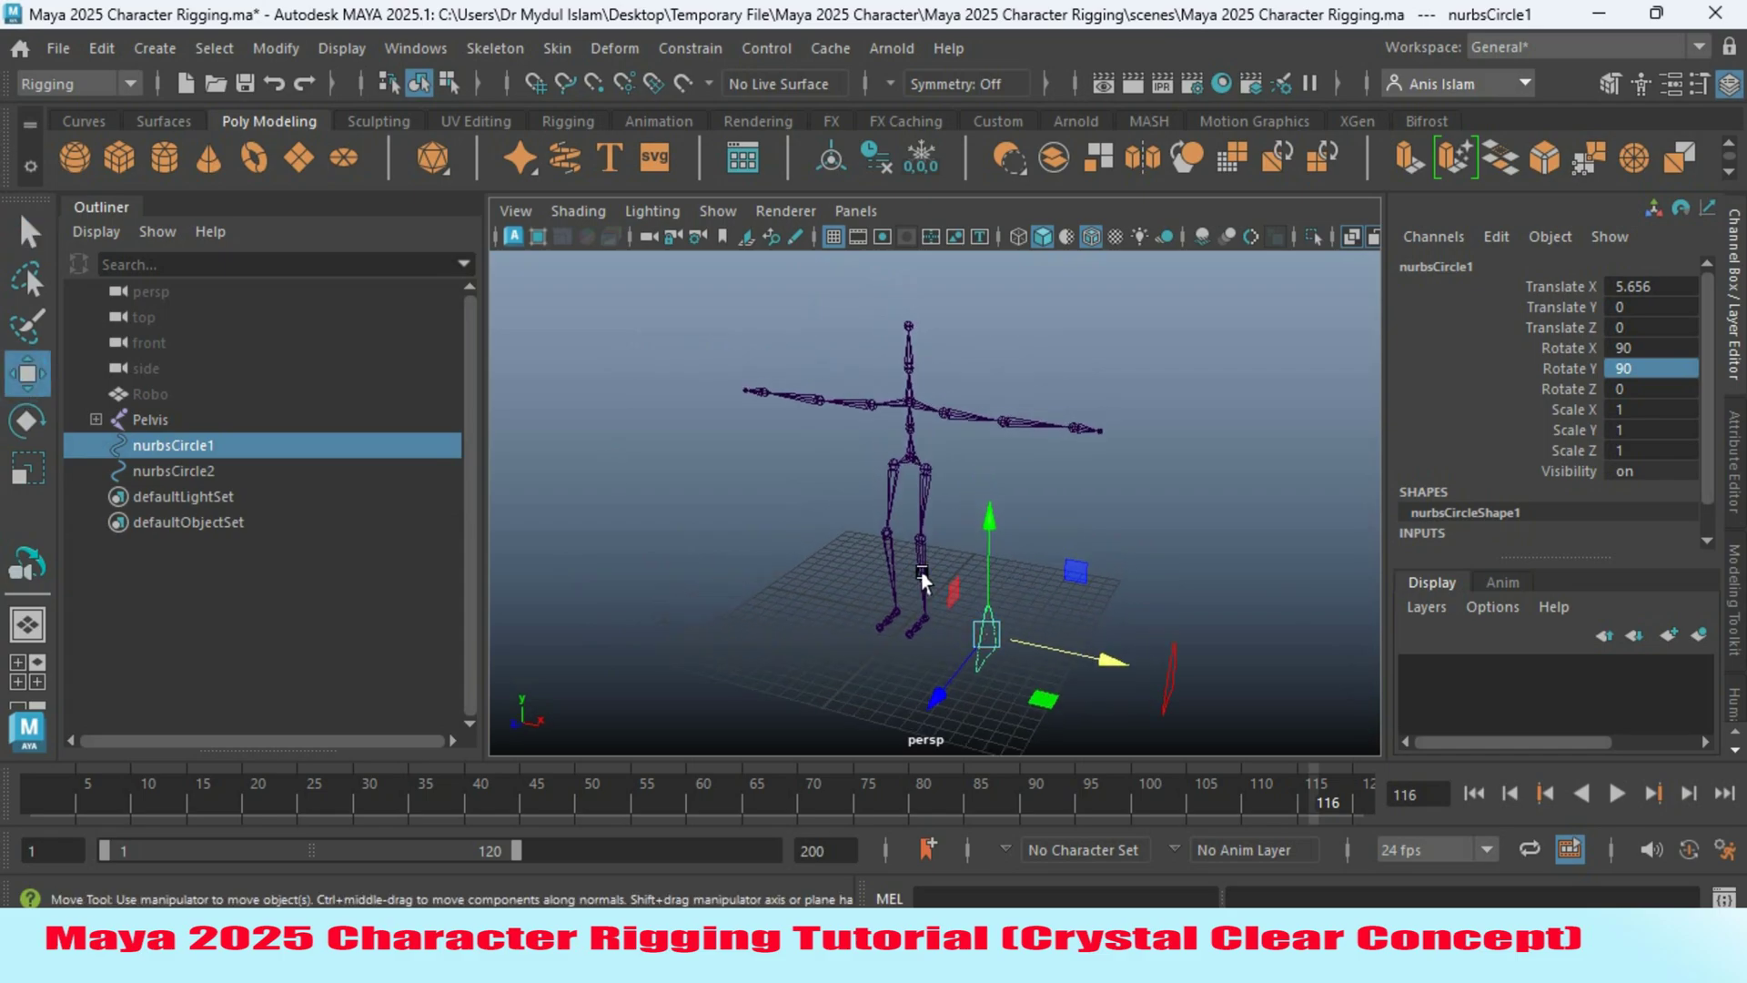
pyautogui.press('v')
pyautogui.moveTo(984, 648); pyautogui.dragTo(947, 415)
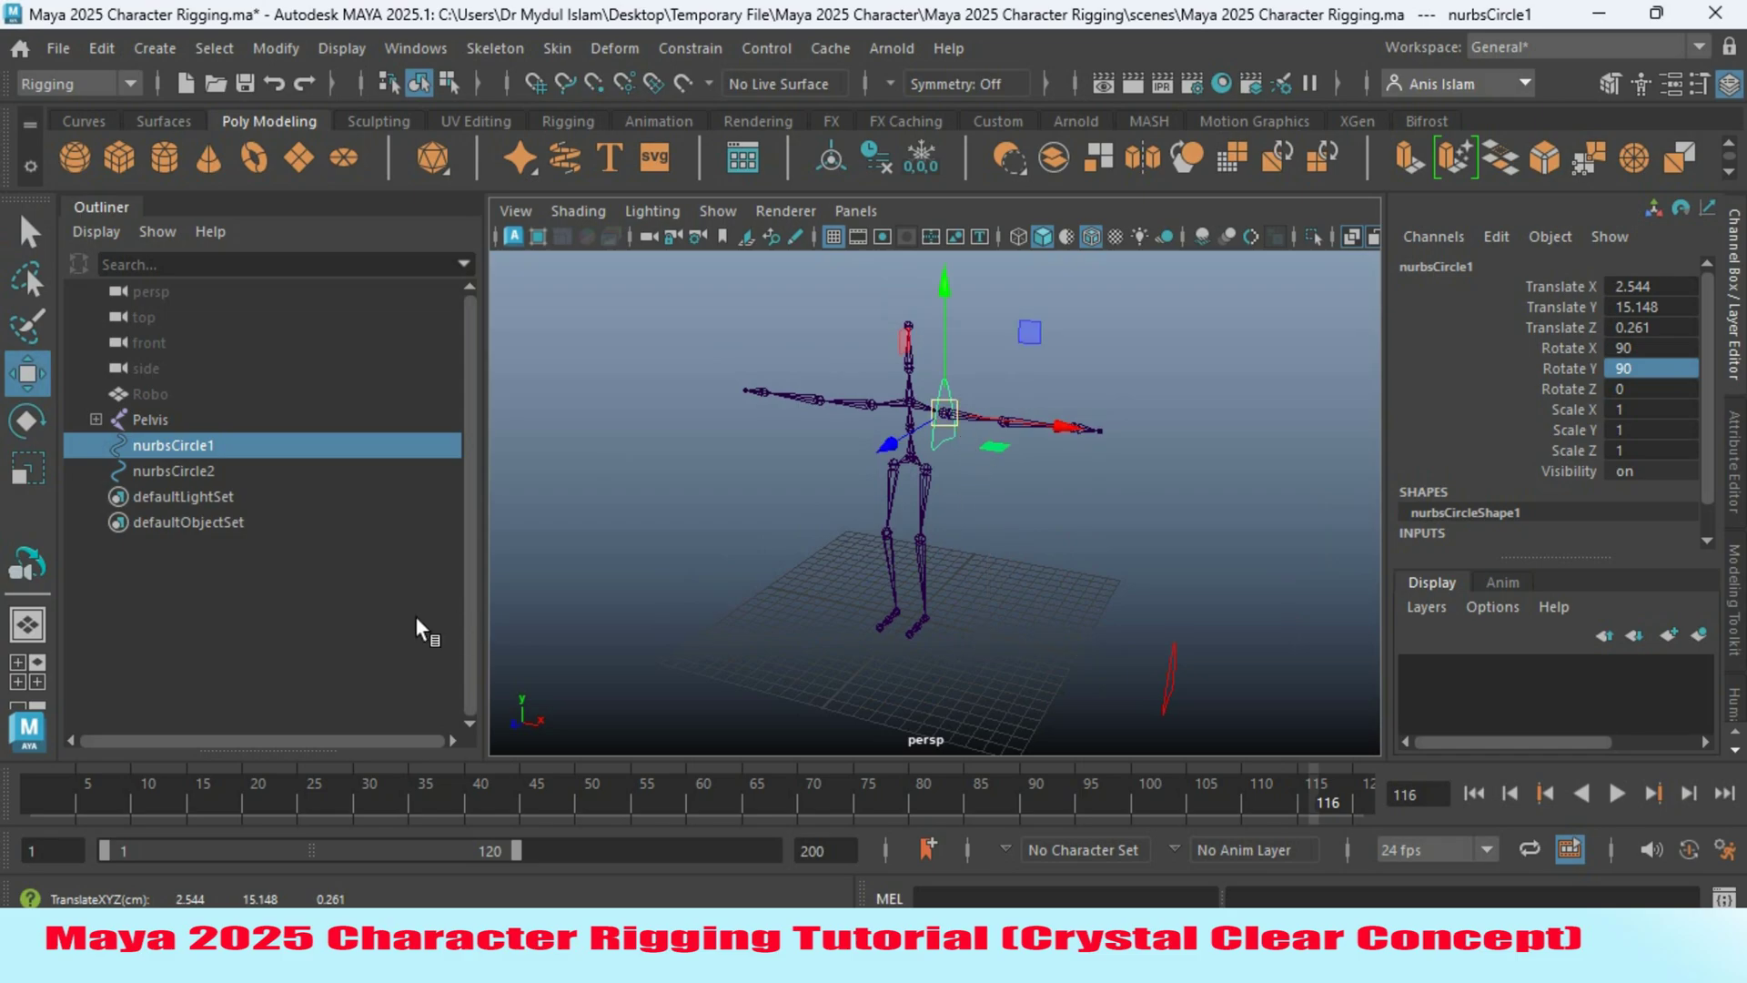
# Temporarily show the Robo mesh to check the shoulder curve's size against the body, and hide it again.
pyautogui.click(159, 397)
pyautogui.press('h')
pyautogui.keyDown('alt'); pyautogui.moveTo(738, 505); pyautogui.dragTo(808, 644, button='right'); pyautogui.keyUp('alt')
pyautogui.keyDown('alt'); pyautogui.moveTo(863, 547); pyautogui.dragTo(908, 553); pyautogui.keyUp('alt')
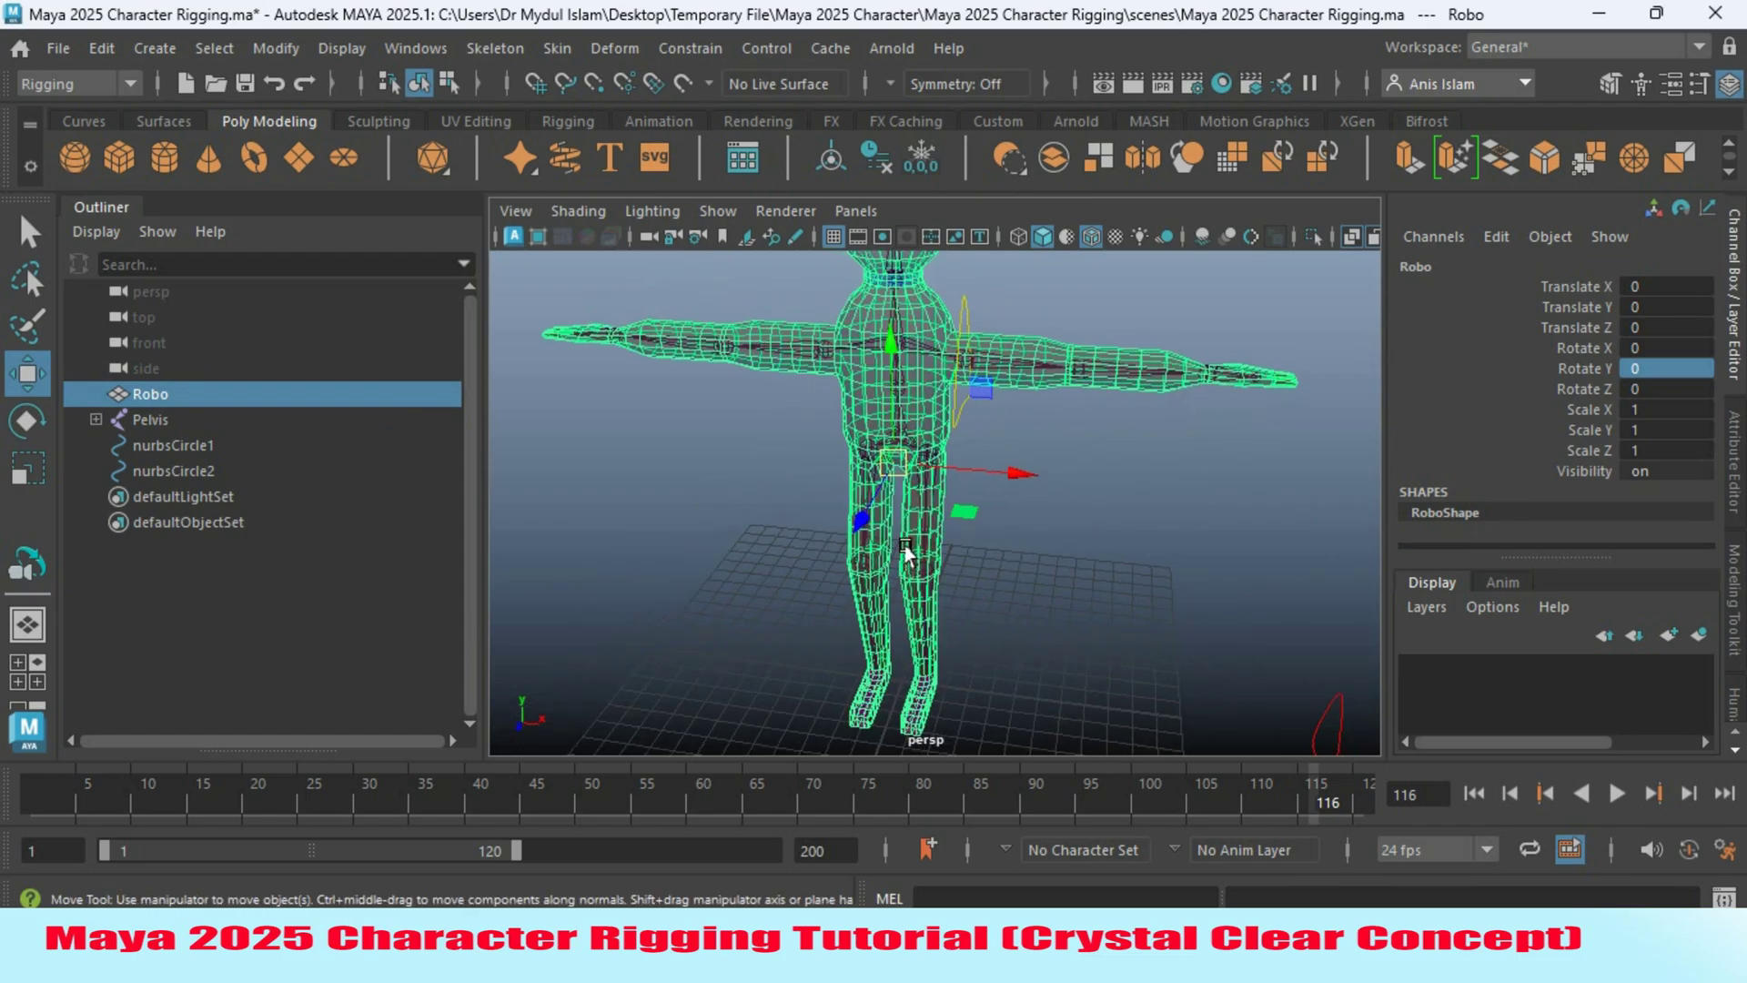
pyautogui.keyDown('alt'); pyautogui.moveTo(908, 553); pyautogui.dragTo(889, 603, button='middle'); pyautogui.keyUp('alt')
pyautogui.keyDown('alt'); pyautogui.moveTo(879, 597); pyautogui.dragTo(768, 601, button='right'); pyautogui.keyUp('alt')
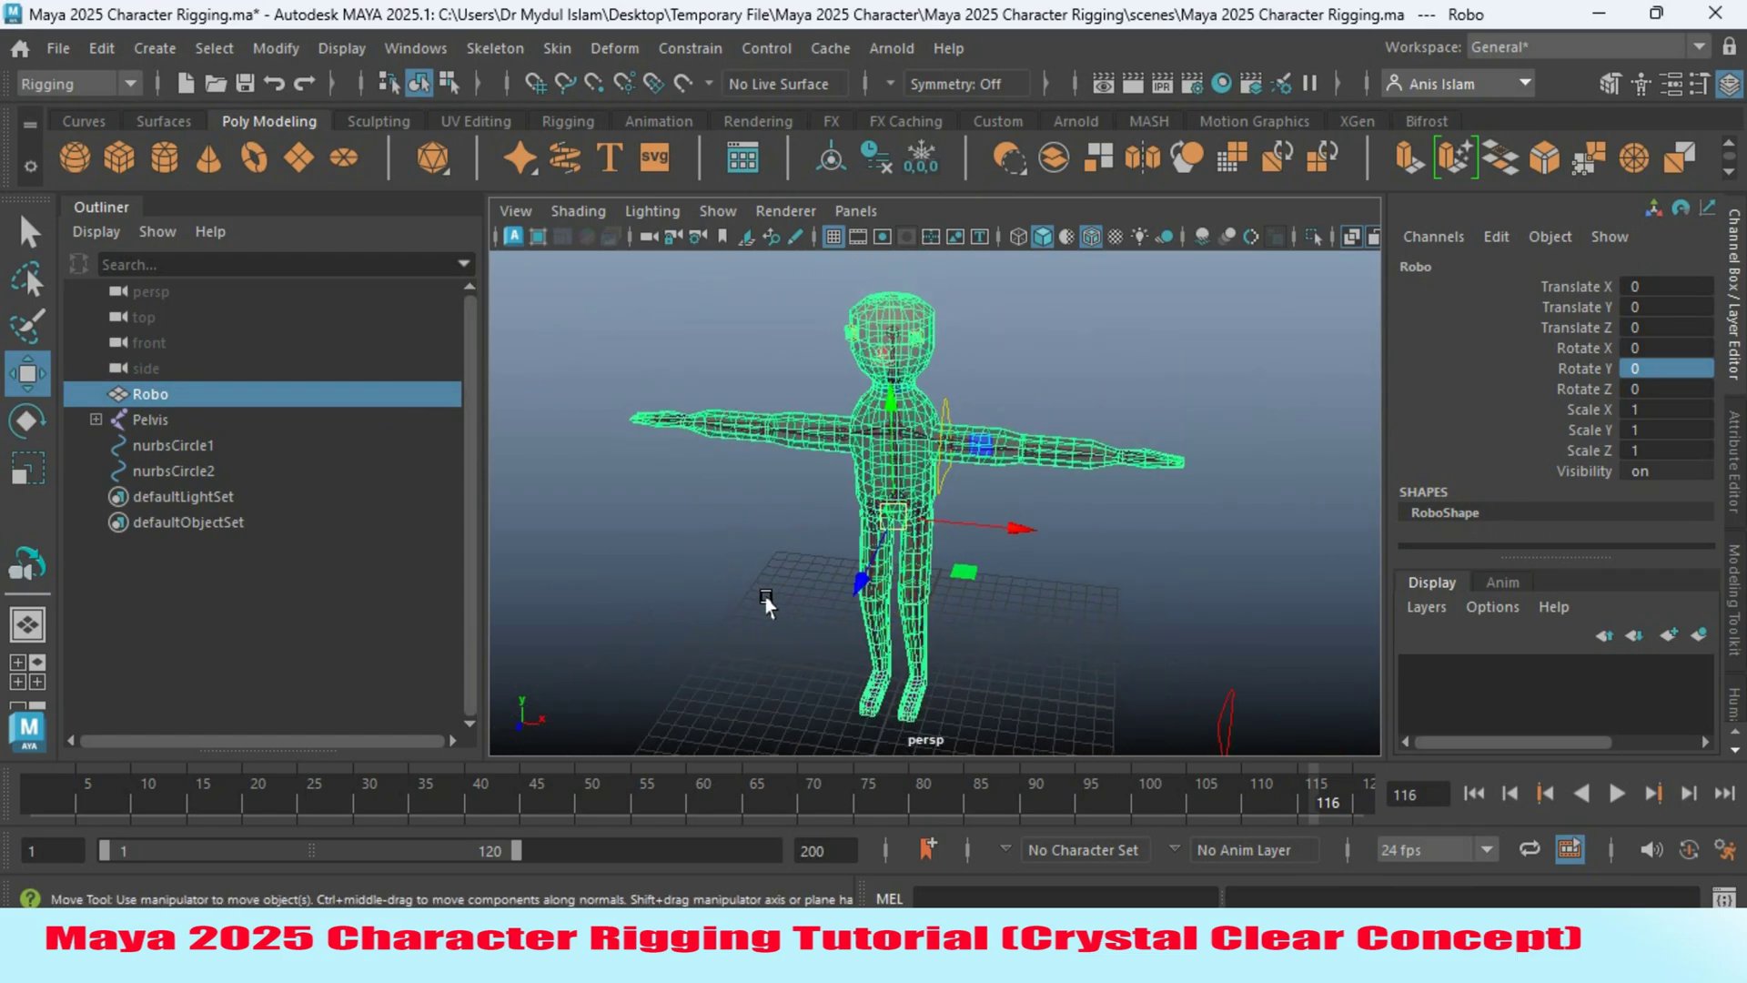
pyautogui.press('h')
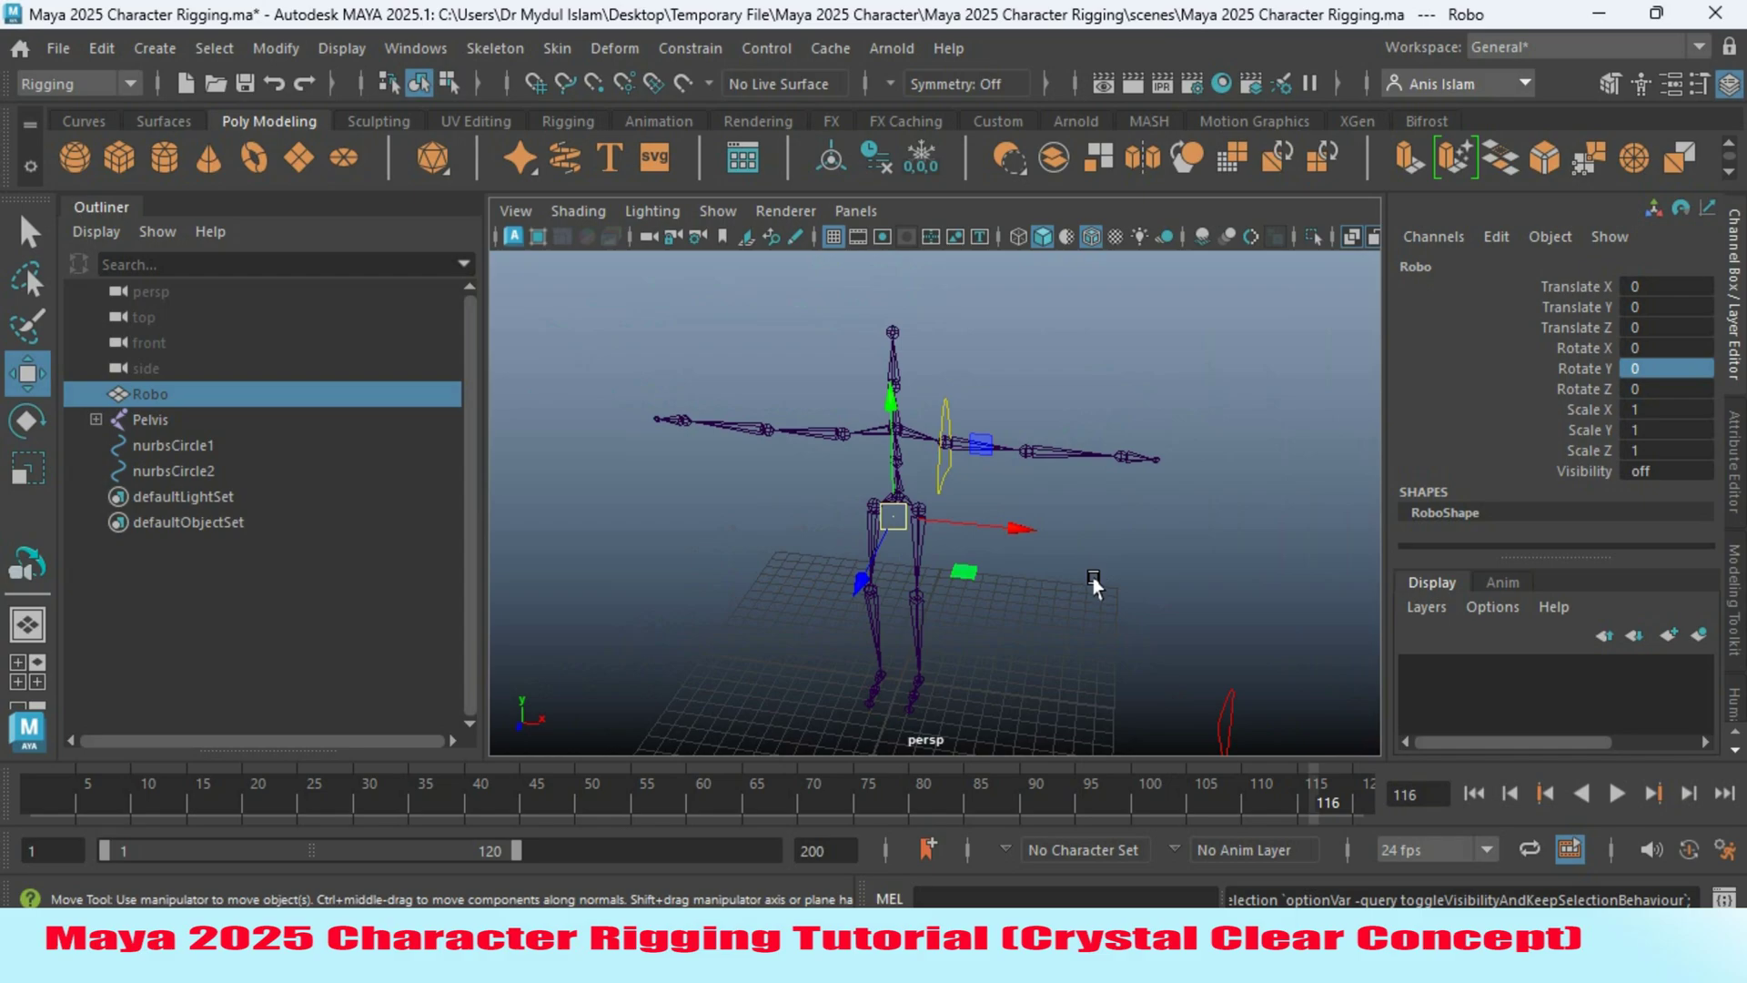
# Duplicate the yellow shoulder curve and snap the copy onto the left elbow joint.
pyautogui.keyDown('alt'); pyautogui.moveTo(949, 569); pyautogui.dragTo(801, 555); pyautogui.keyUp('alt')
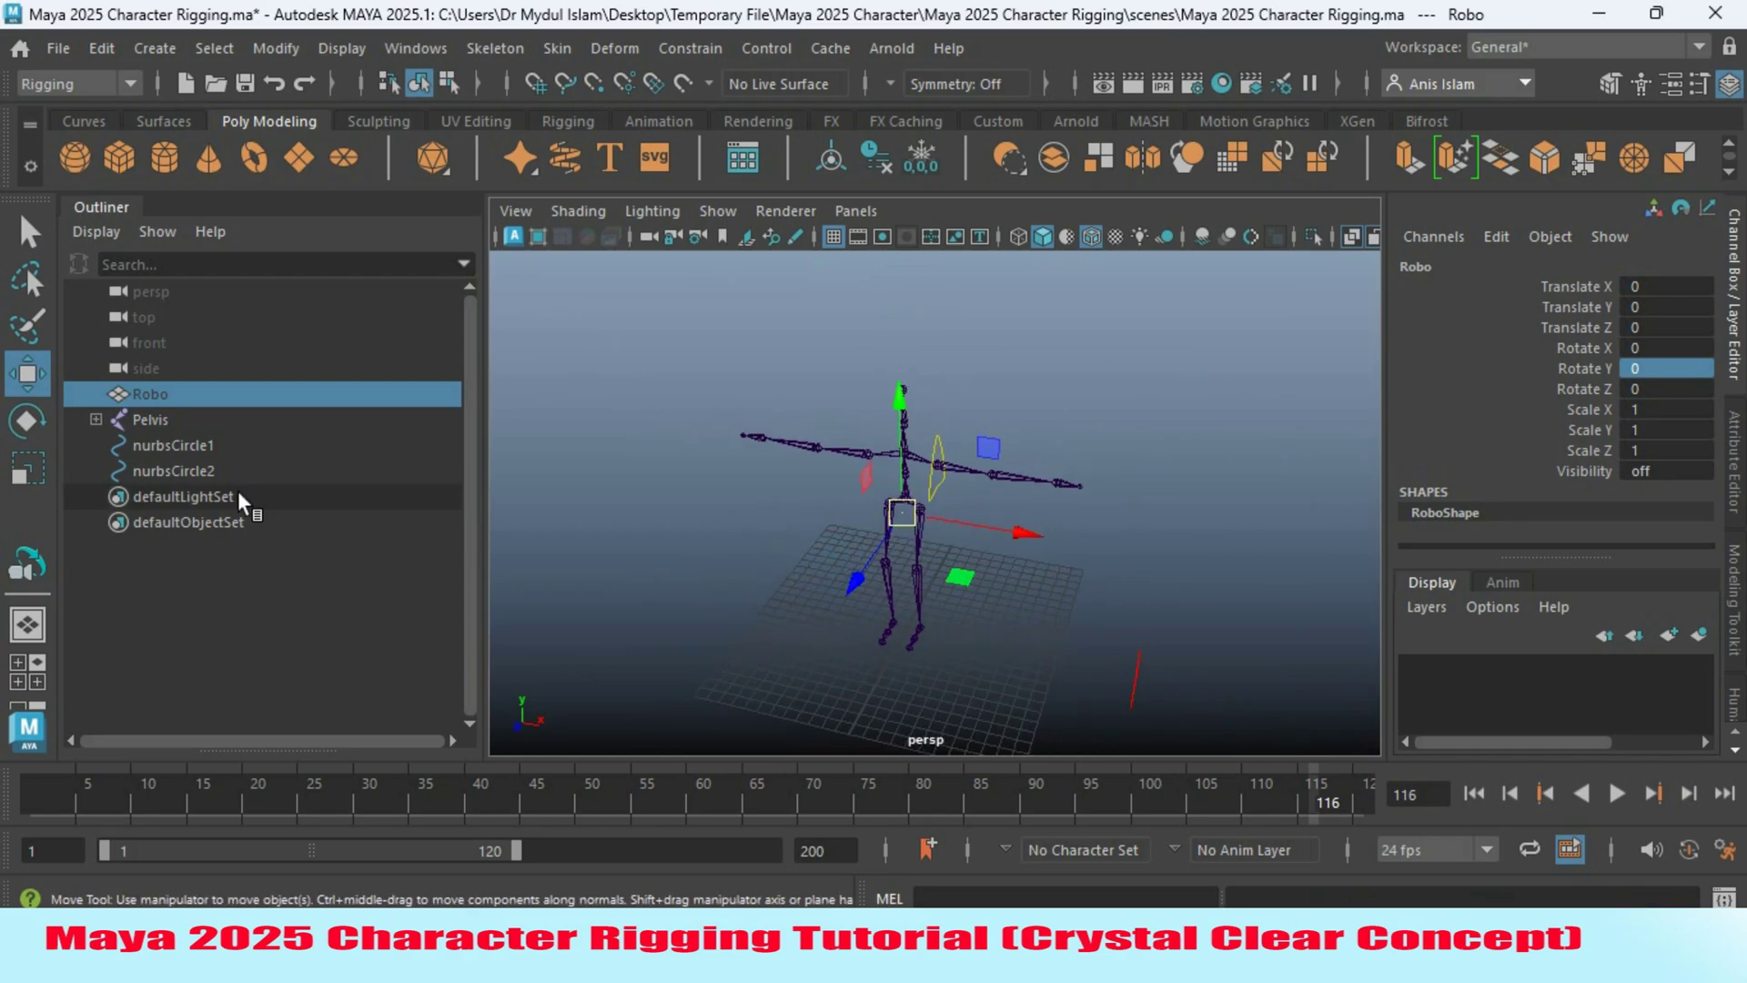
pyautogui.click(27, 233)
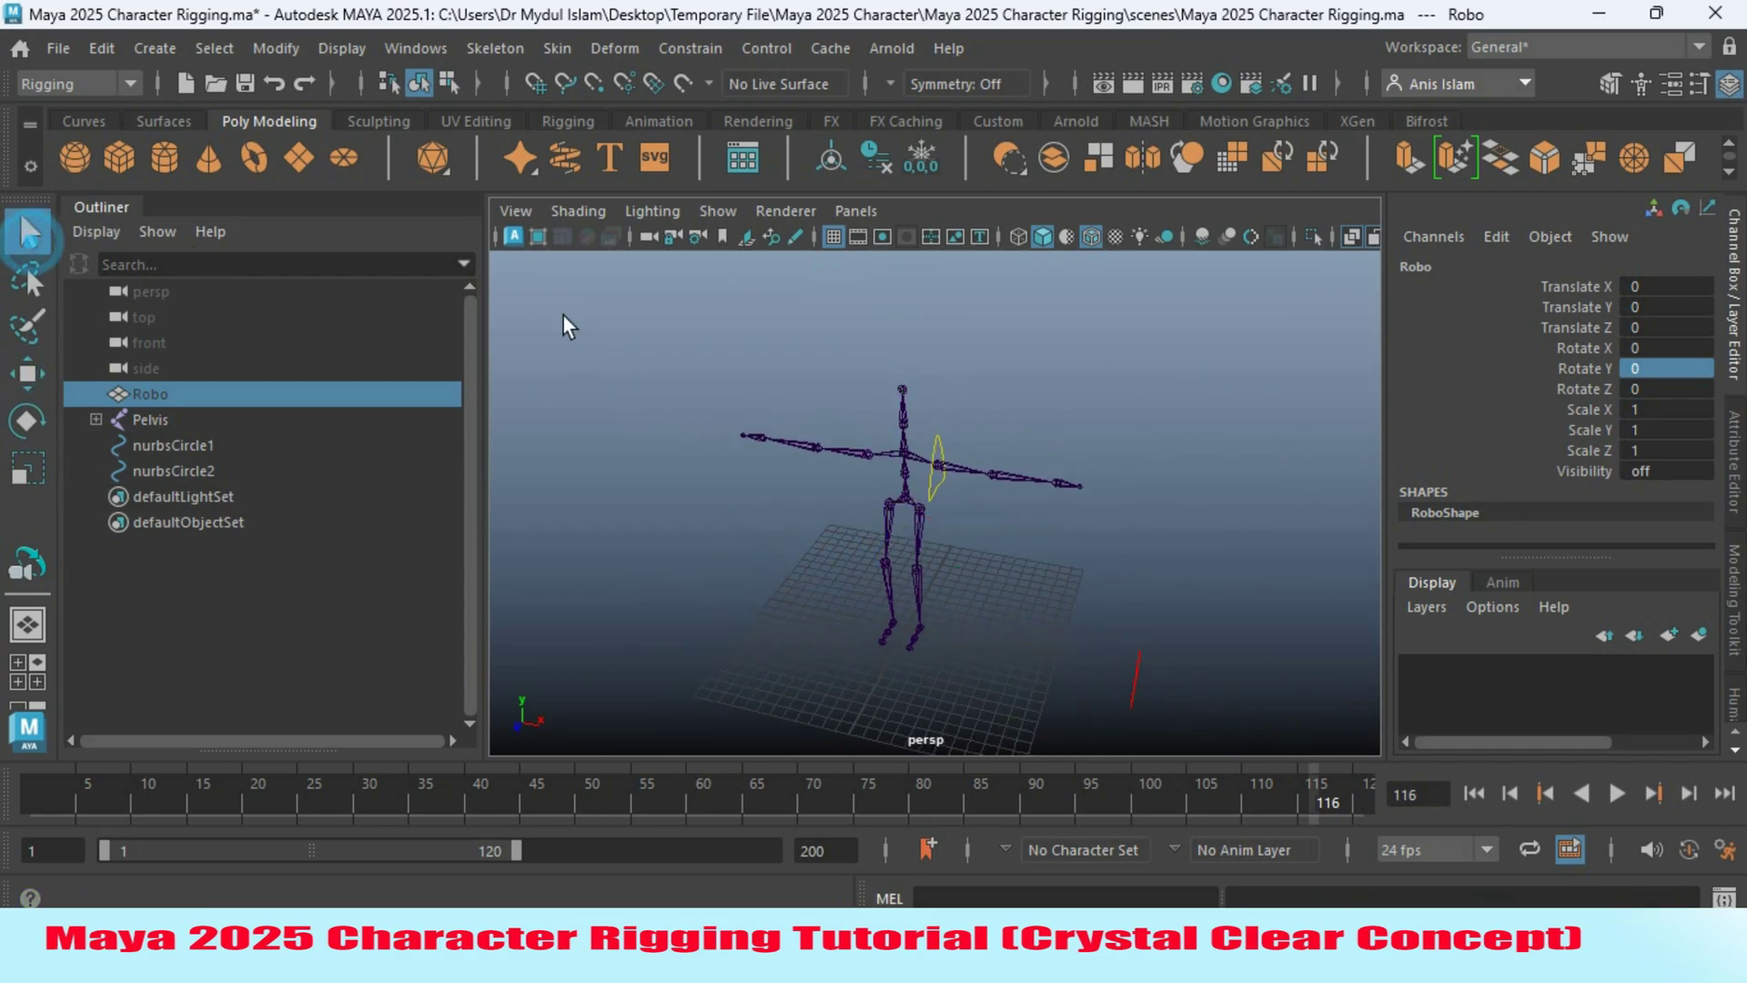
pyautogui.click(921, 489)
pyautogui.click(29, 374)
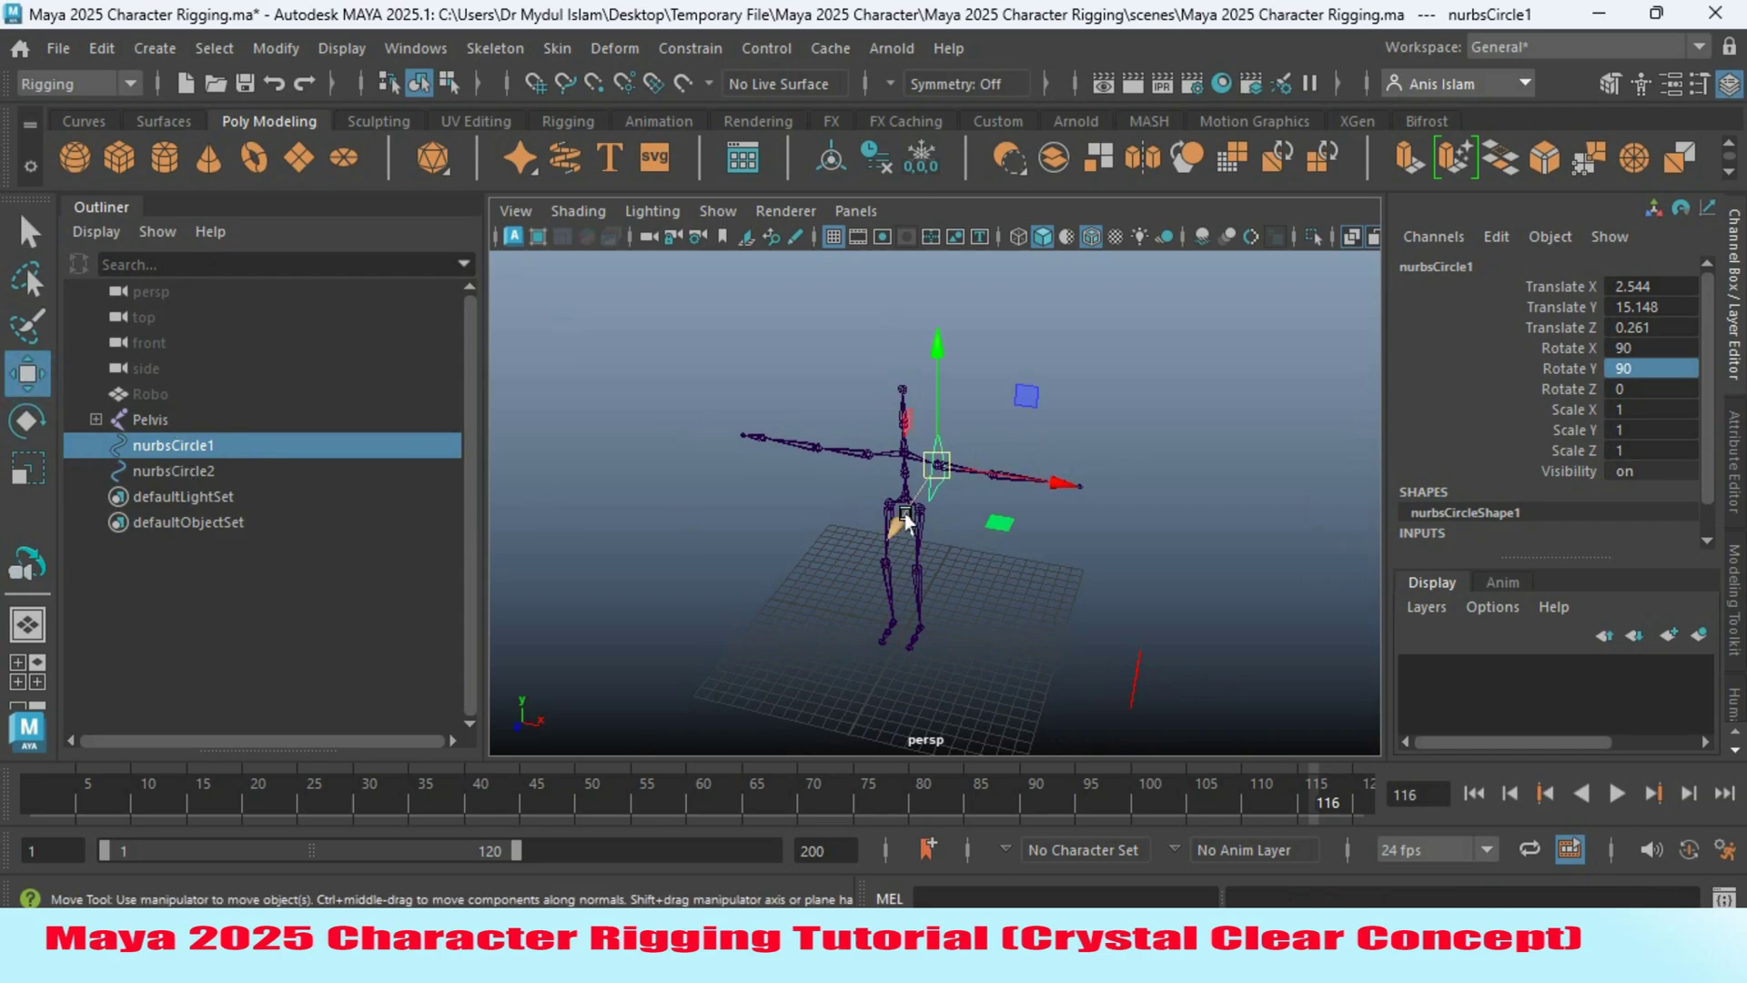
pyautogui.hotkey('ctrl', 'd')
pyautogui.keyDown('alt'); pyautogui.moveTo(897, 507); pyautogui.dragTo(951, 664); pyautogui.keyUp('alt')
pyautogui.press('v')
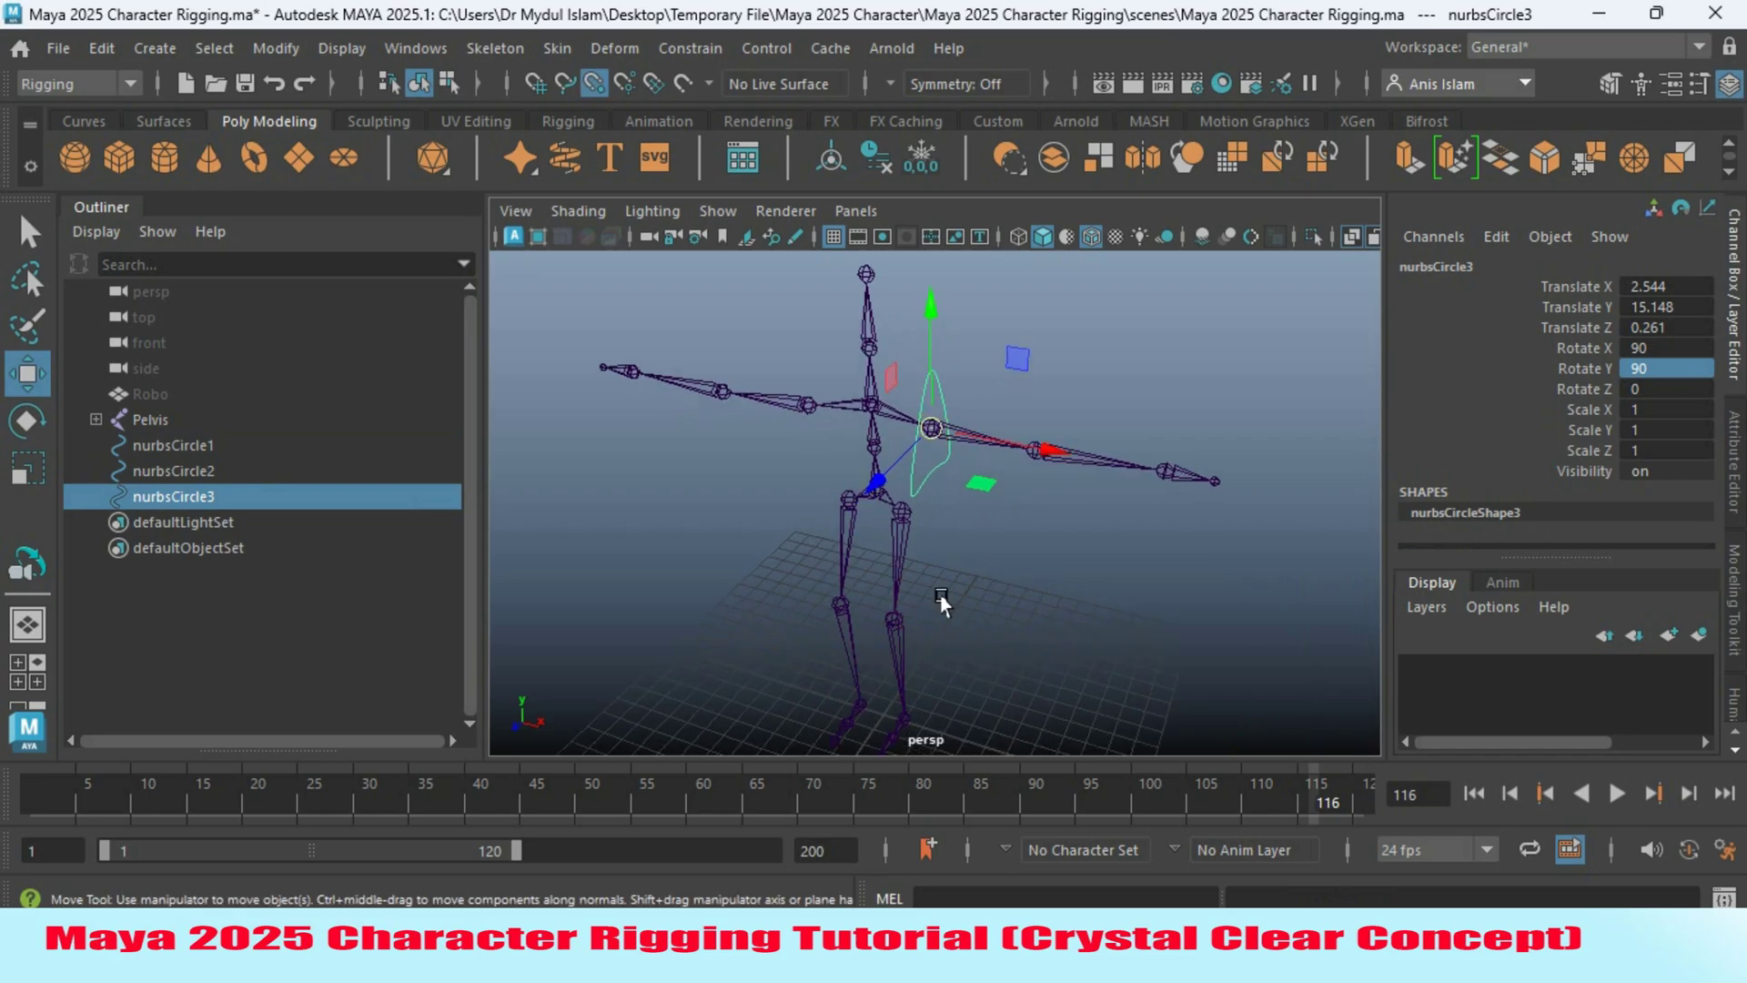
pyautogui.moveTo(929, 435); pyautogui.dragTo(1036, 451)
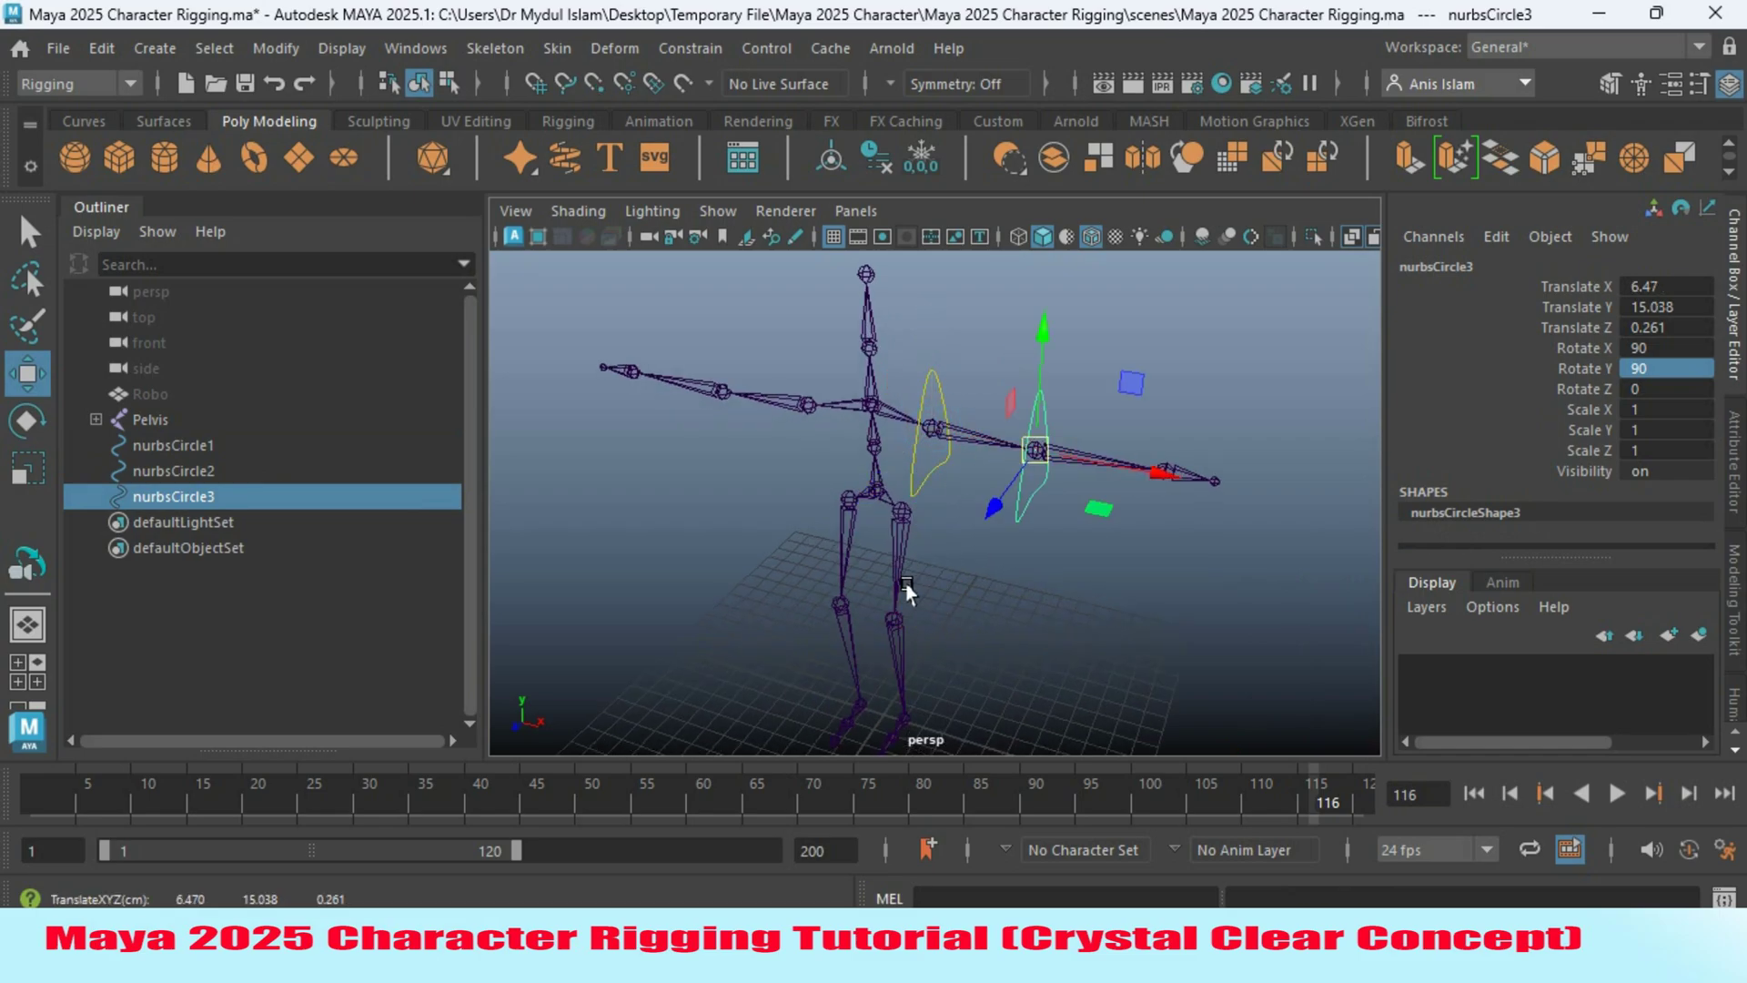
# Duplicate the yellow elbow curve twice in succession, snapping the copies onto the left wrist joint and the end joint of the left hand.
pyautogui.hotkey('ctrl', 'd')
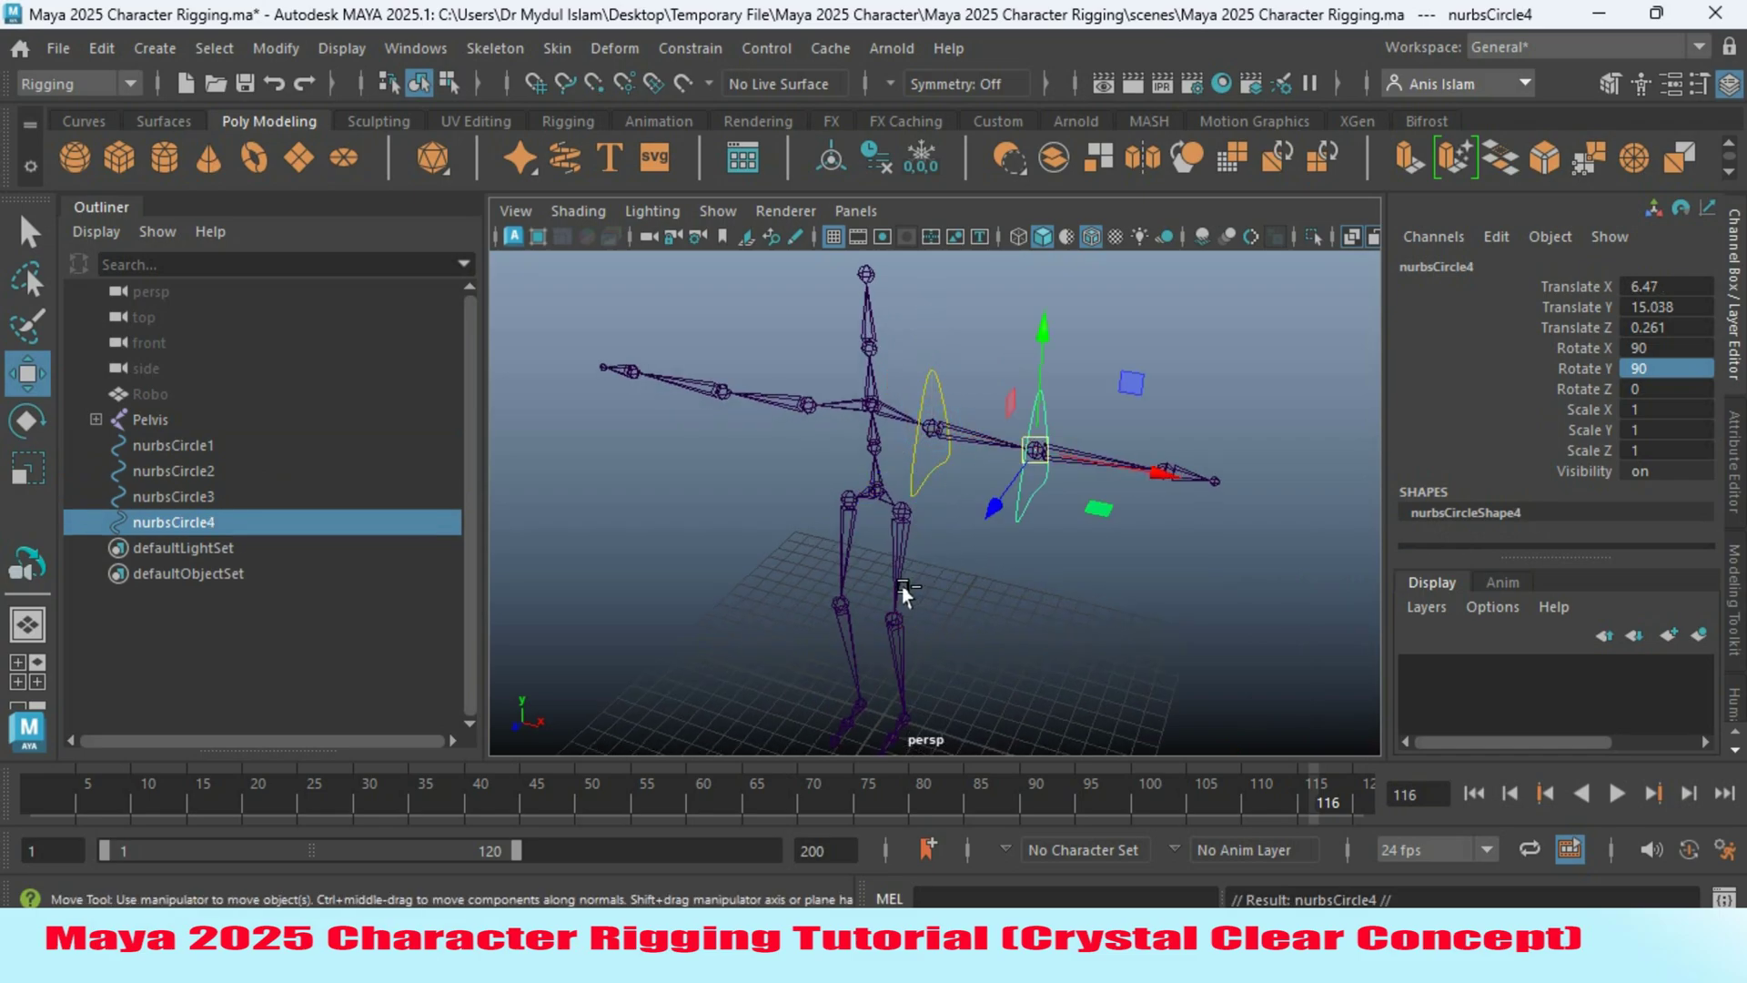
pyautogui.press('v')
pyautogui.moveTo(1029, 448); pyautogui.dragTo(1165, 471)
pyautogui.hotkey('ctrl', 'd')
pyautogui.press('v')
pyautogui.moveTo(1163, 474); pyautogui.dragTo(1207, 495)
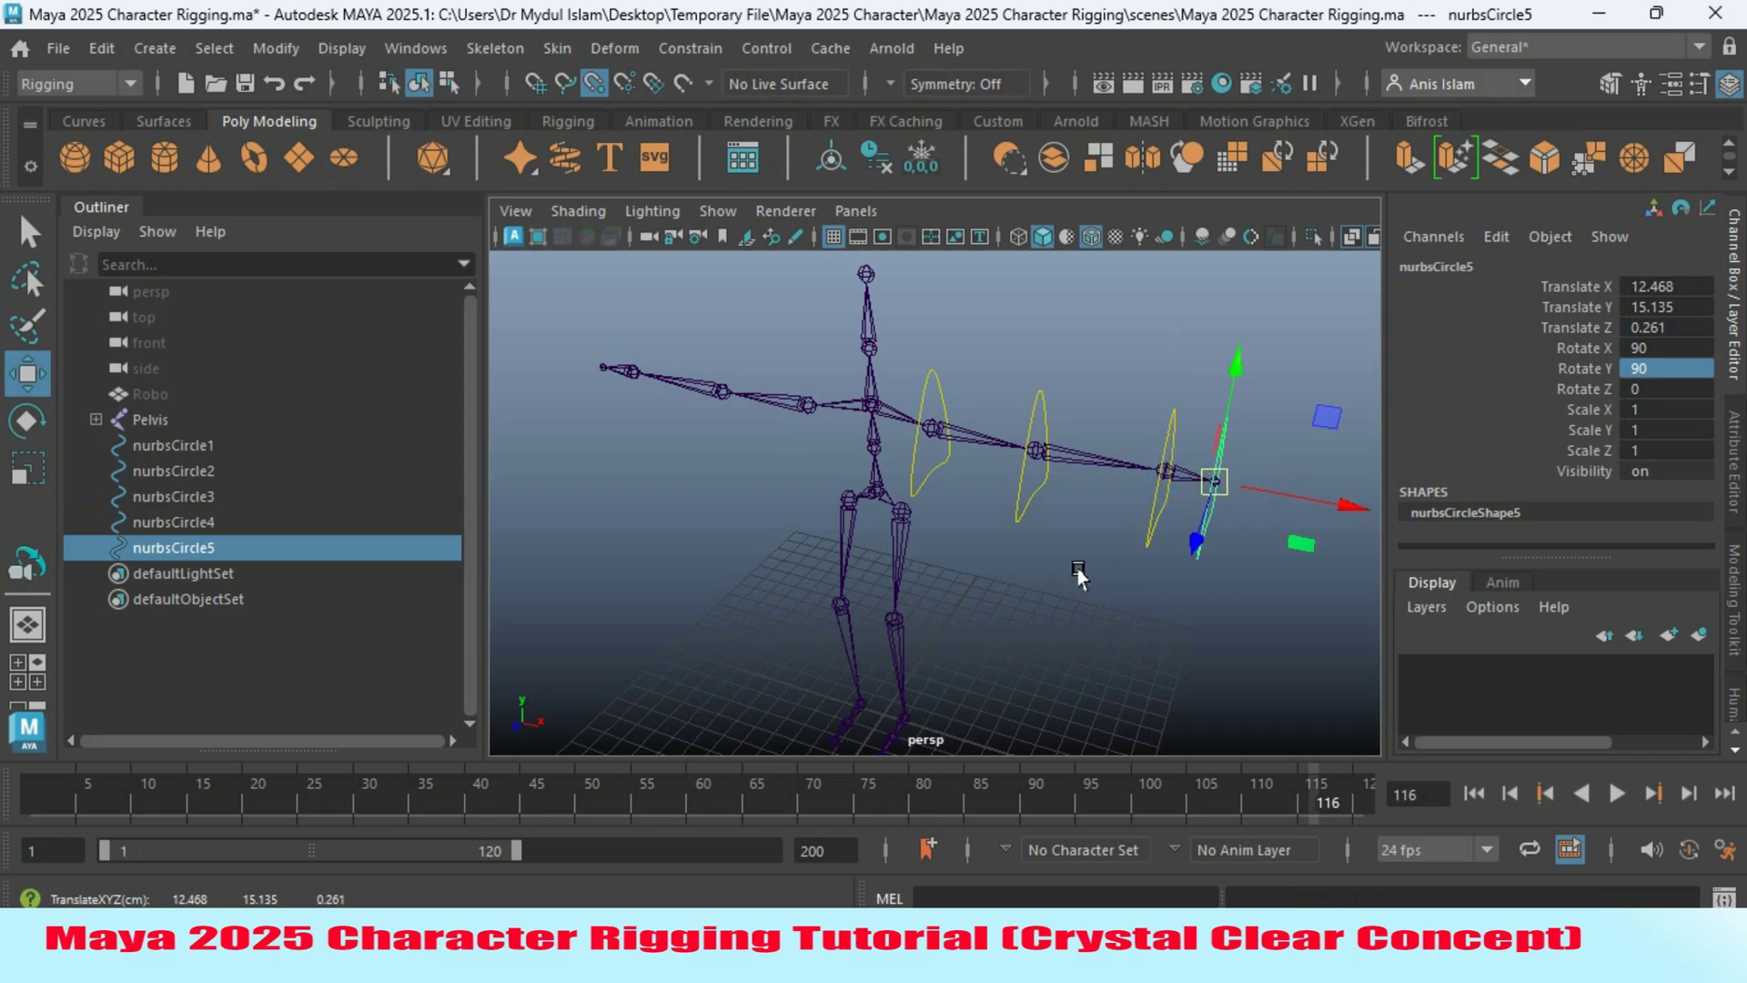
# Snap the red triangular curve onto the skeleton's right shoulder joint.
pyautogui.keyDown('alt'); pyautogui.moveTo(1064, 623); pyautogui.dragTo(843, 624, button='right'); pyautogui.keyUp('alt')
pyautogui.keyDown('alt'); pyautogui.moveTo(820, 631); pyautogui.dragTo(875, 611); pyautogui.keyUp('alt')
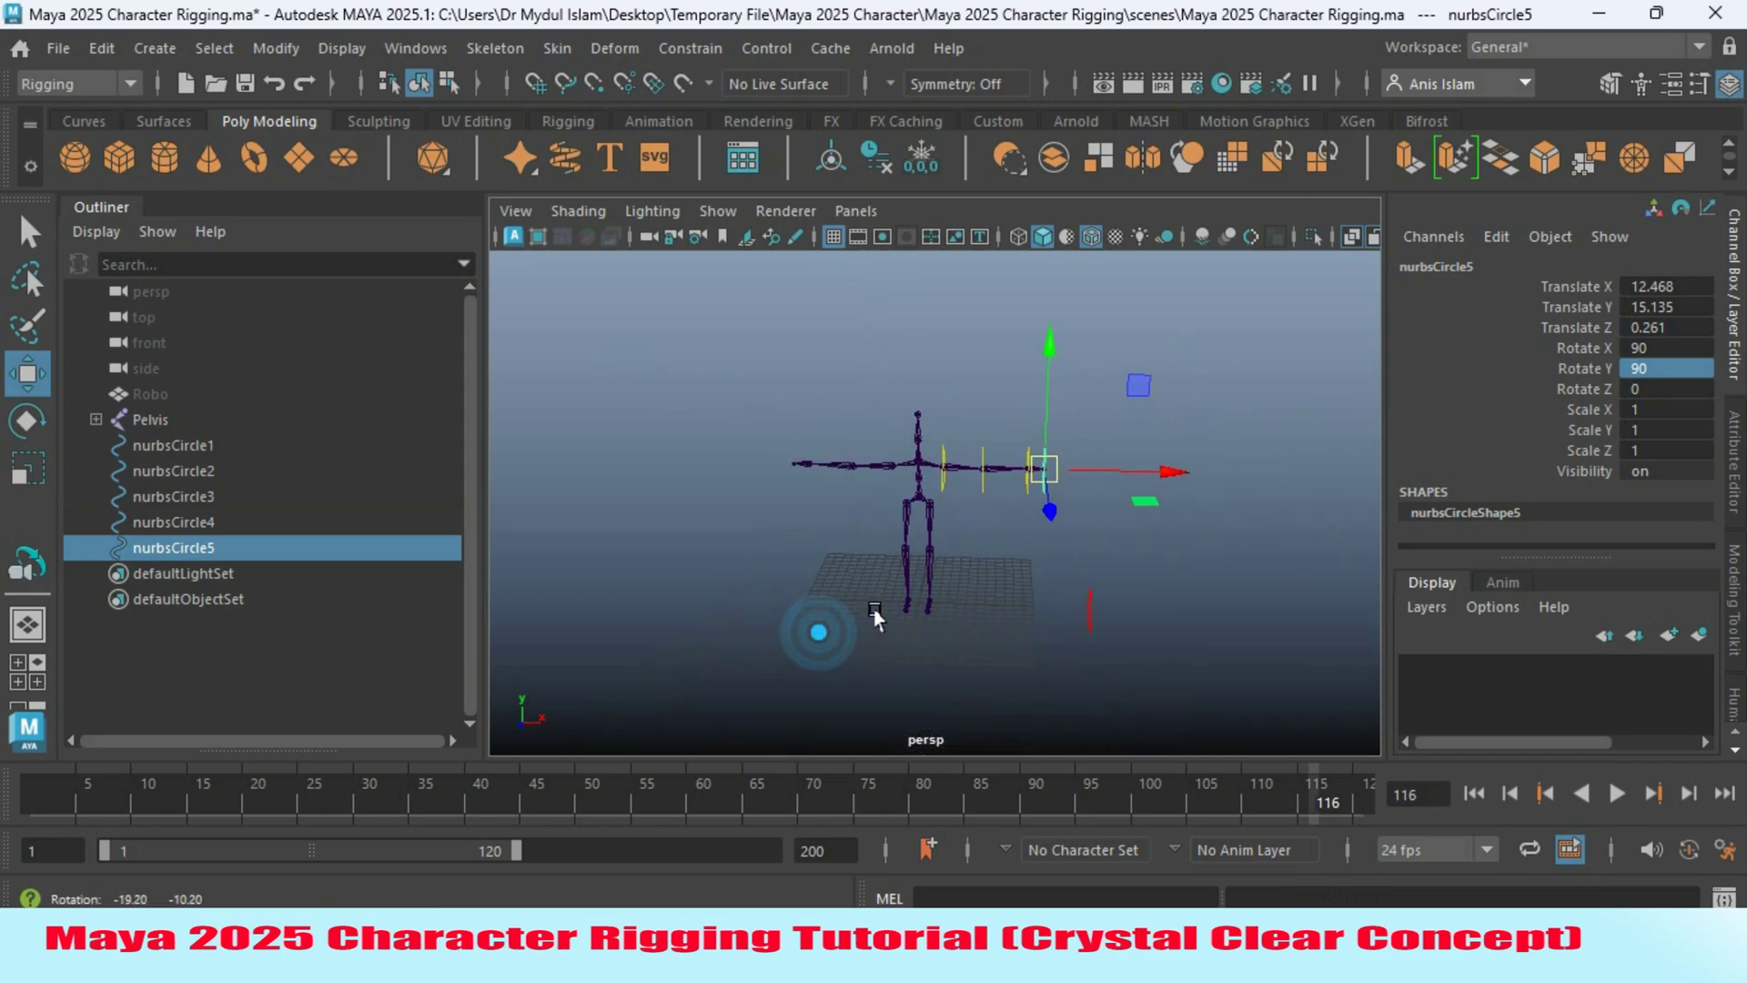
pyautogui.moveTo(1062, 597); pyautogui.dragTo(1113, 627)
pyautogui.keyDown('alt'); pyautogui.moveTo(1101, 626); pyautogui.dragTo(1087, 614, button='middle'); pyautogui.keyUp('alt')
pyautogui.keyDown('alt'); pyautogui.moveTo(1092, 613); pyautogui.dragTo(1140, 699, button='right'); pyautogui.keyUp('alt')
pyautogui.keyDown('alt'); pyautogui.moveTo(1140, 696); pyautogui.dragTo(847, 437); pyautogui.keyUp('alt')
pyautogui.press('v')
pyautogui.keyDown('alt'); pyautogui.moveTo(727, 585); pyautogui.dragTo(918, 591); pyautogui.keyUp('alt')
pyautogui.keyDown('alt'); pyautogui.moveTo(820, 580); pyautogui.dragTo(875, 628, button='middle'); pyautogui.keyUp('alt')
pyautogui.keyDown('alt'); pyautogui.moveTo(847, 583); pyautogui.dragTo(917, 687, button='right'); pyautogui.keyUp('alt')
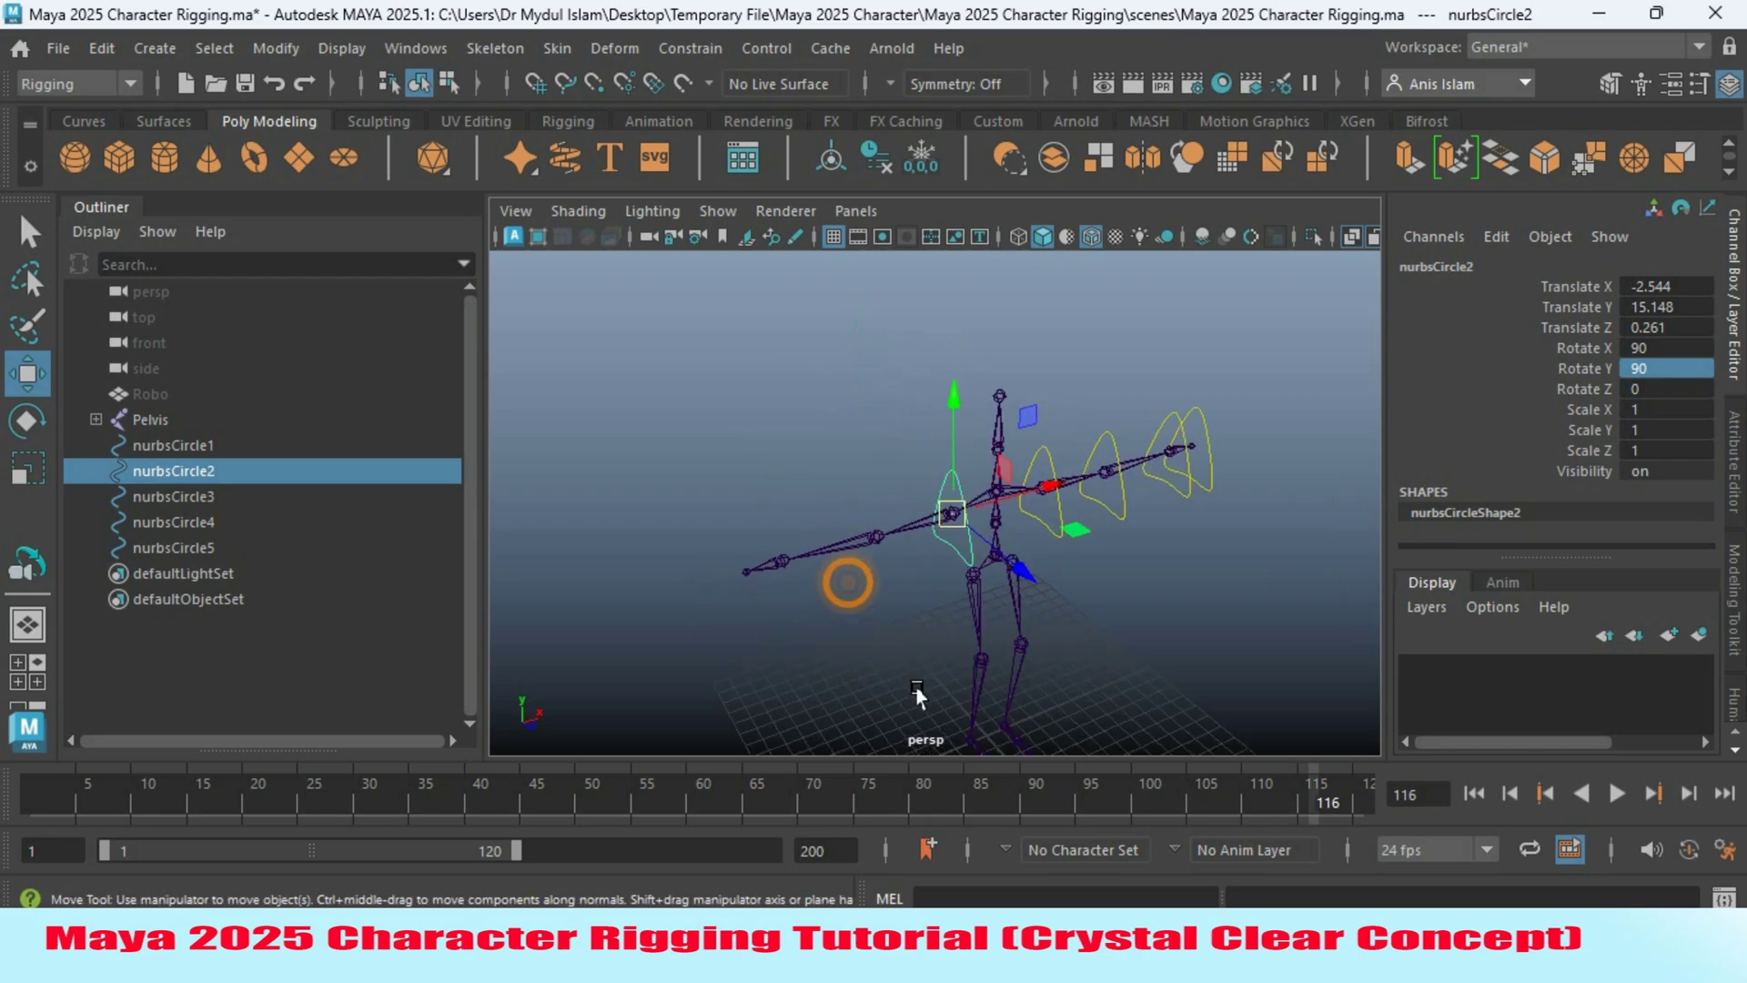
# Duplicate the red shoulder curve and snap the copy onto the right elbow joint.
pyautogui.keyDown('alt'); pyautogui.moveTo(917, 695); pyautogui.dragTo(920, 699); pyautogui.keyUp('alt')
pyautogui.hotkey('ctrl', 'd')
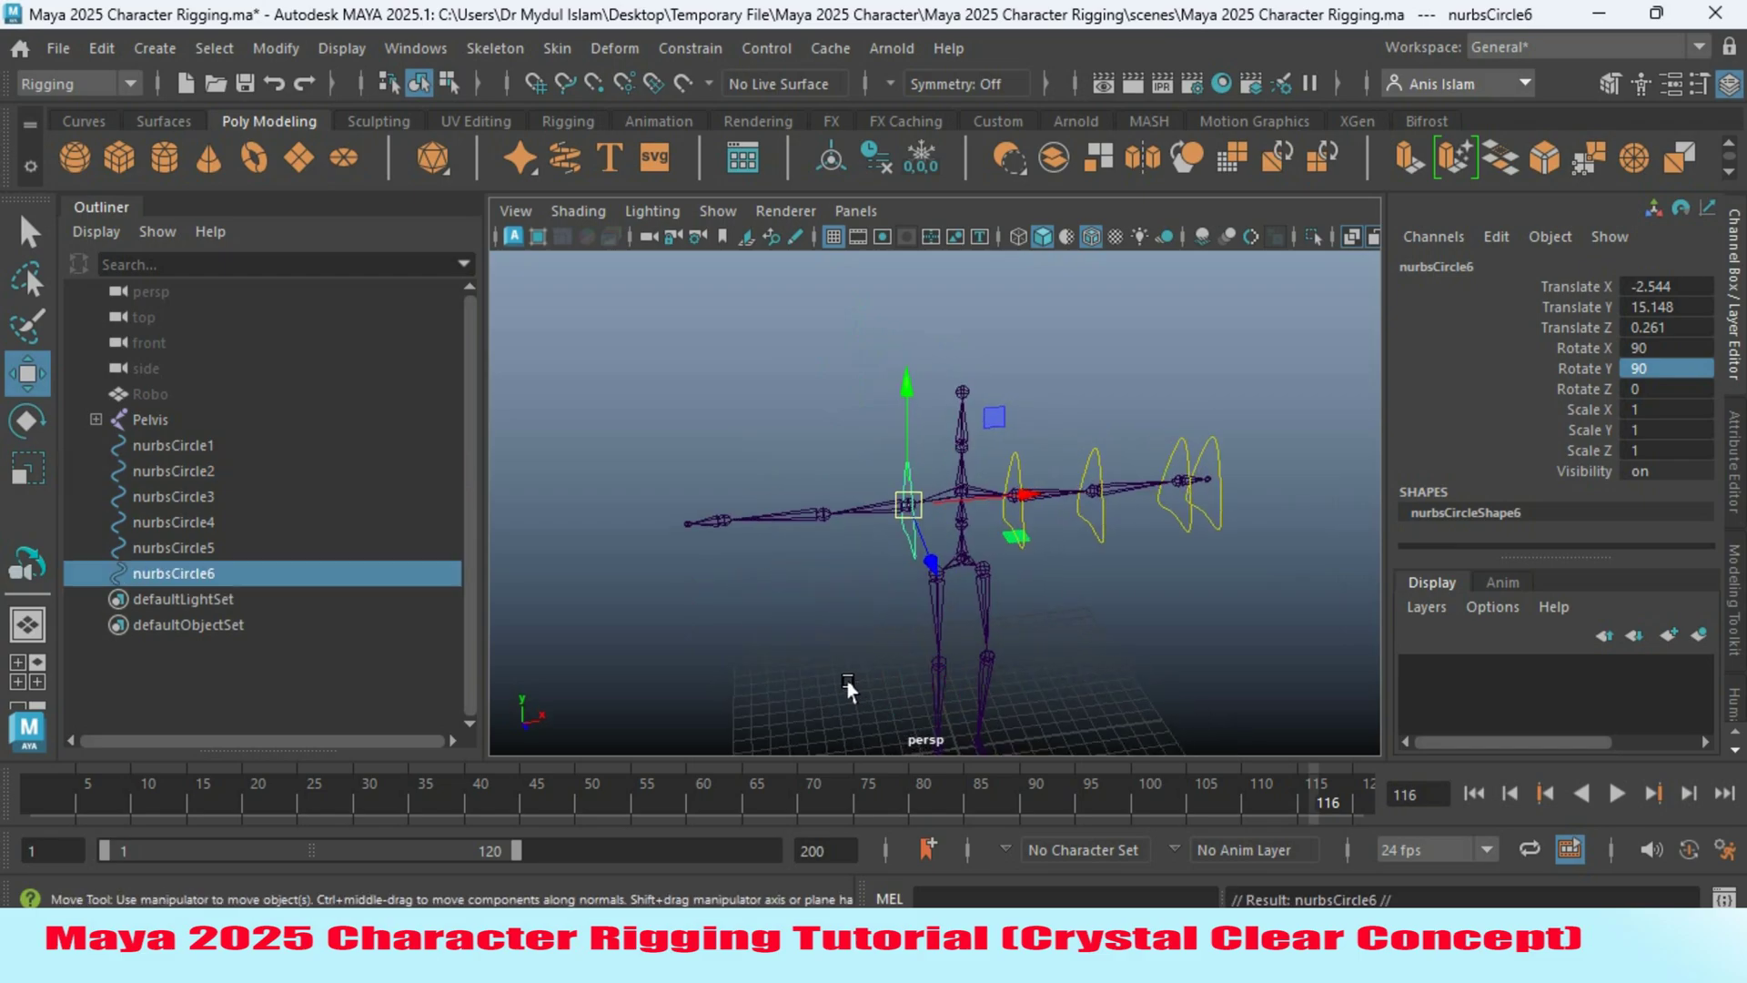
pyautogui.moveTo(897, 501); pyautogui.dragTo(824, 513)
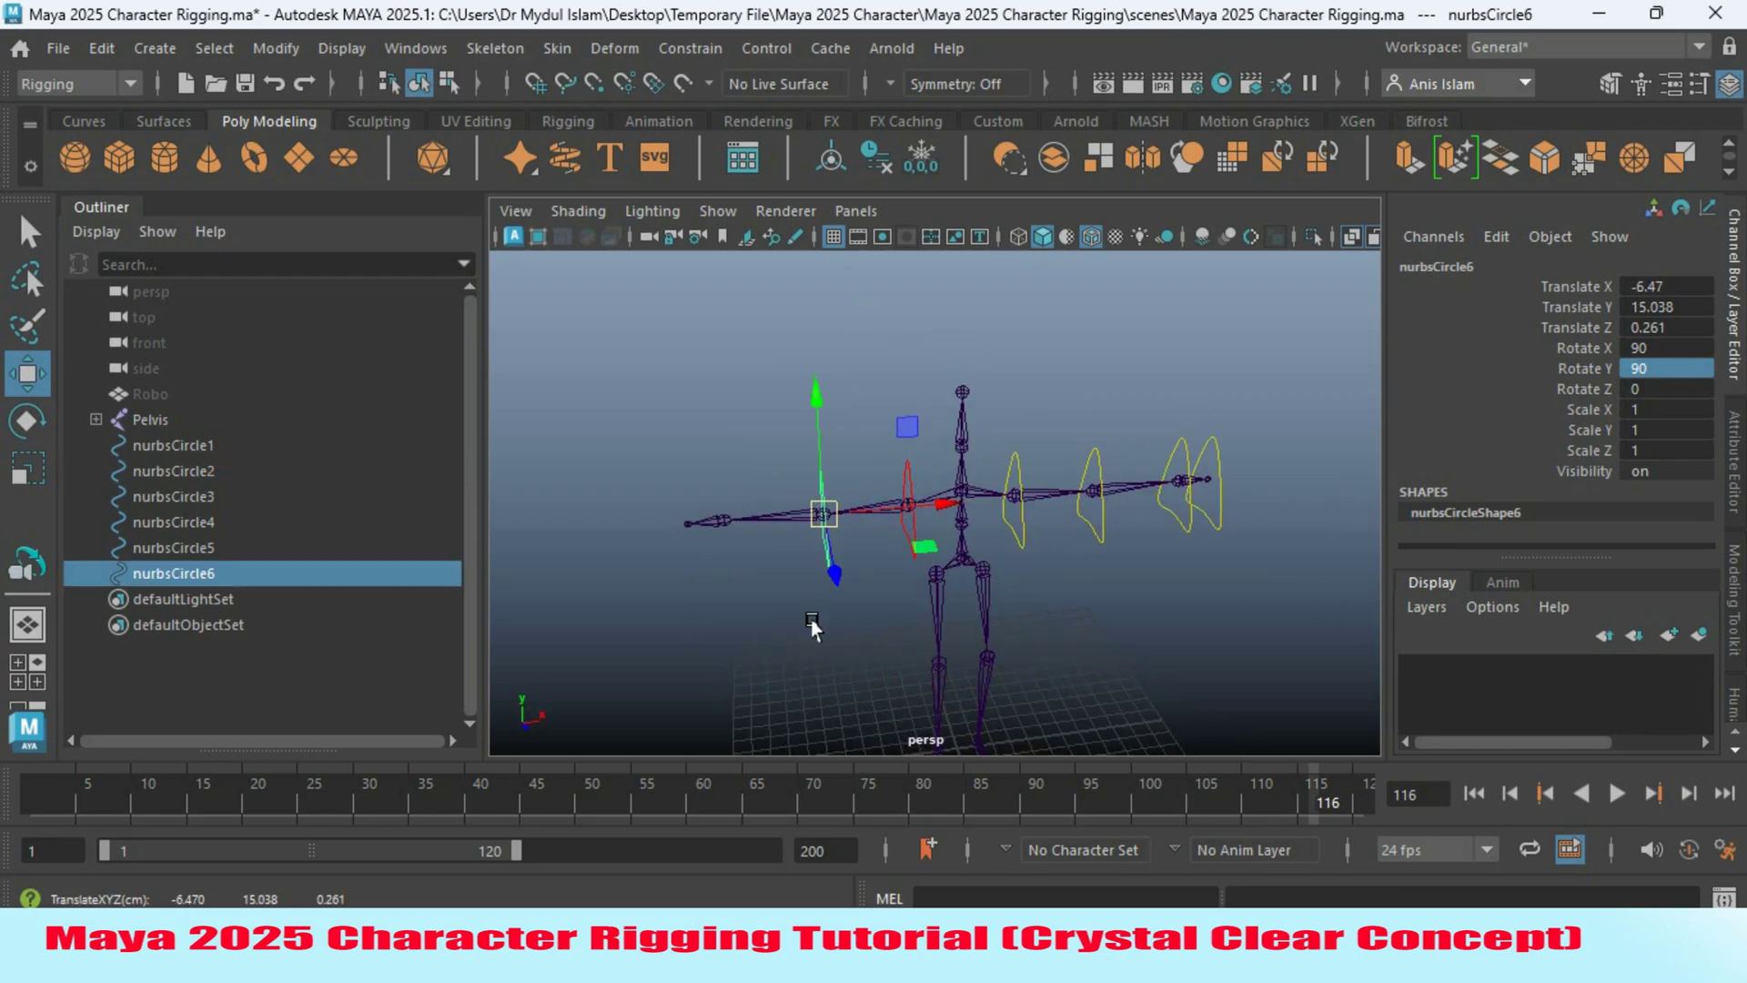
# Duplicate the red elbow curve twice in succession, snapping the copies onto the right wrist joint and the end joint of the right hand.
pyautogui.hotkey('ctrl', 'd')
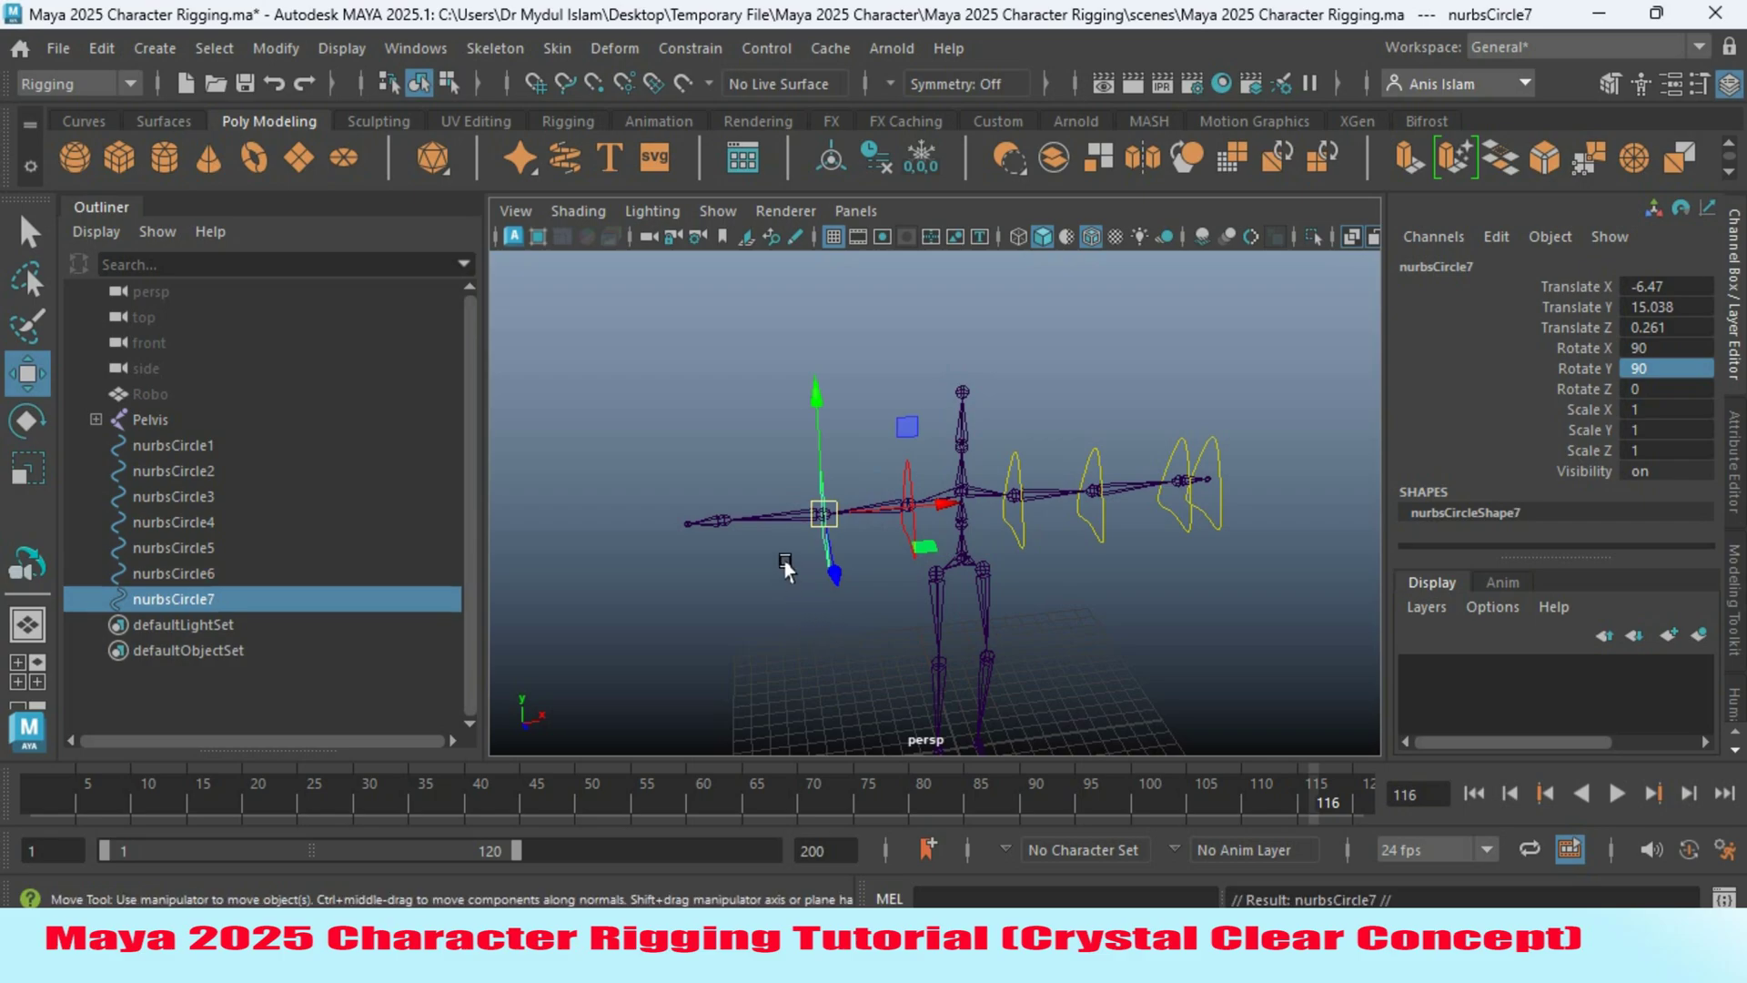
pyautogui.moveTo(824, 513); pyautogui.dragTo(723, 520)
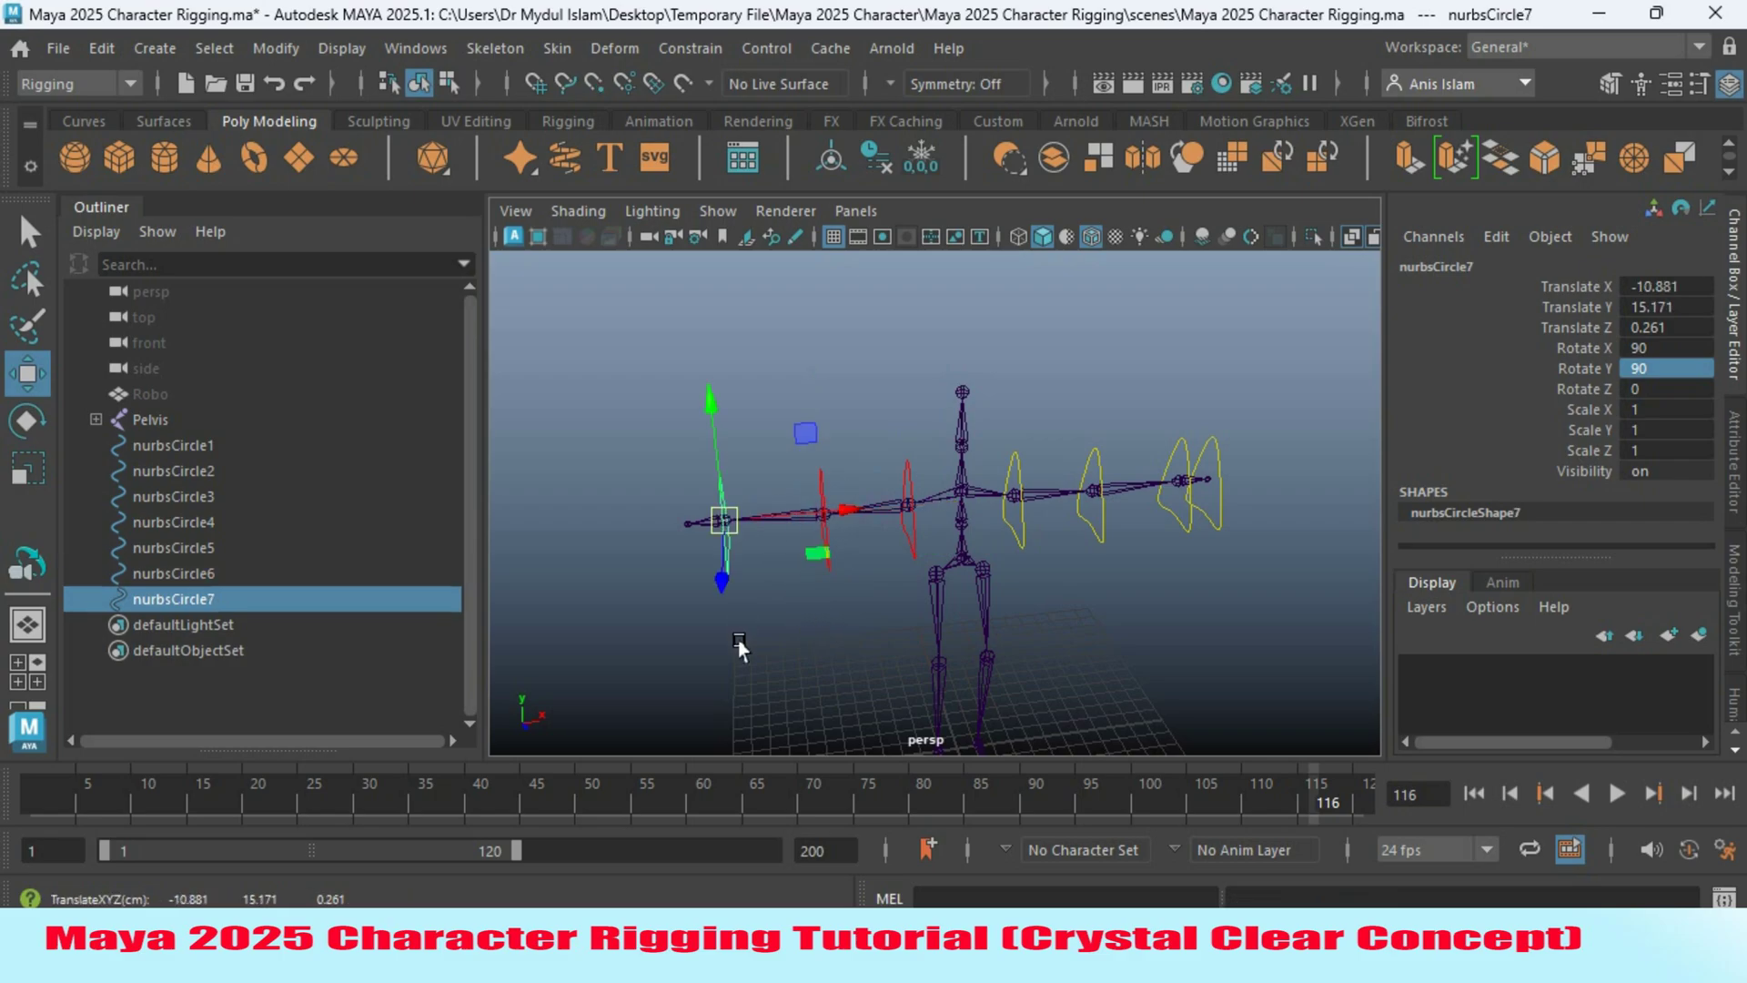
pyautogui.hotkey('ctrl', 'd')
pyautogui.moveTo(722, 521); pyautogui.dragTo(688, 524)
# Rename the yellow curve at the left shoulder joint as Left_Shoulder_Ctrl.
pyautogui.keyDown('alt'); pyautogui.moveTo(798, 624); pyautogui.dragTo(768, 605); pyautogui.keyUp('alt')
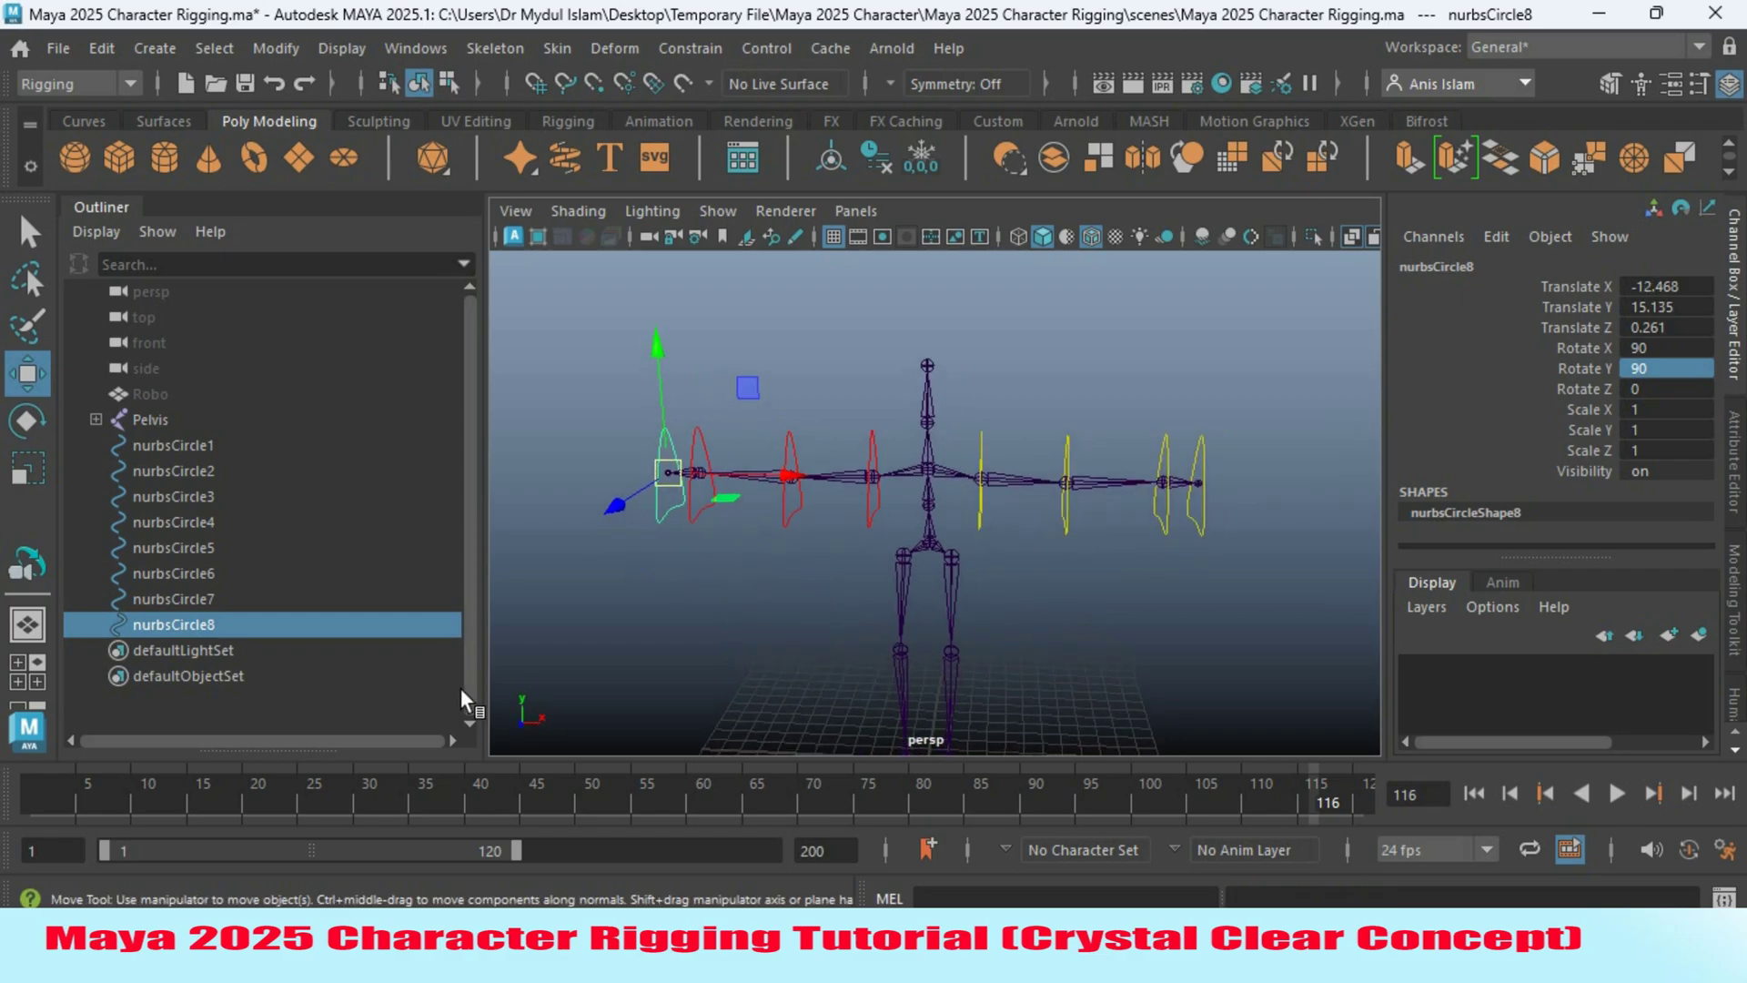
pyautogui.click(984, 517)
pyautogui.click(983, 509)
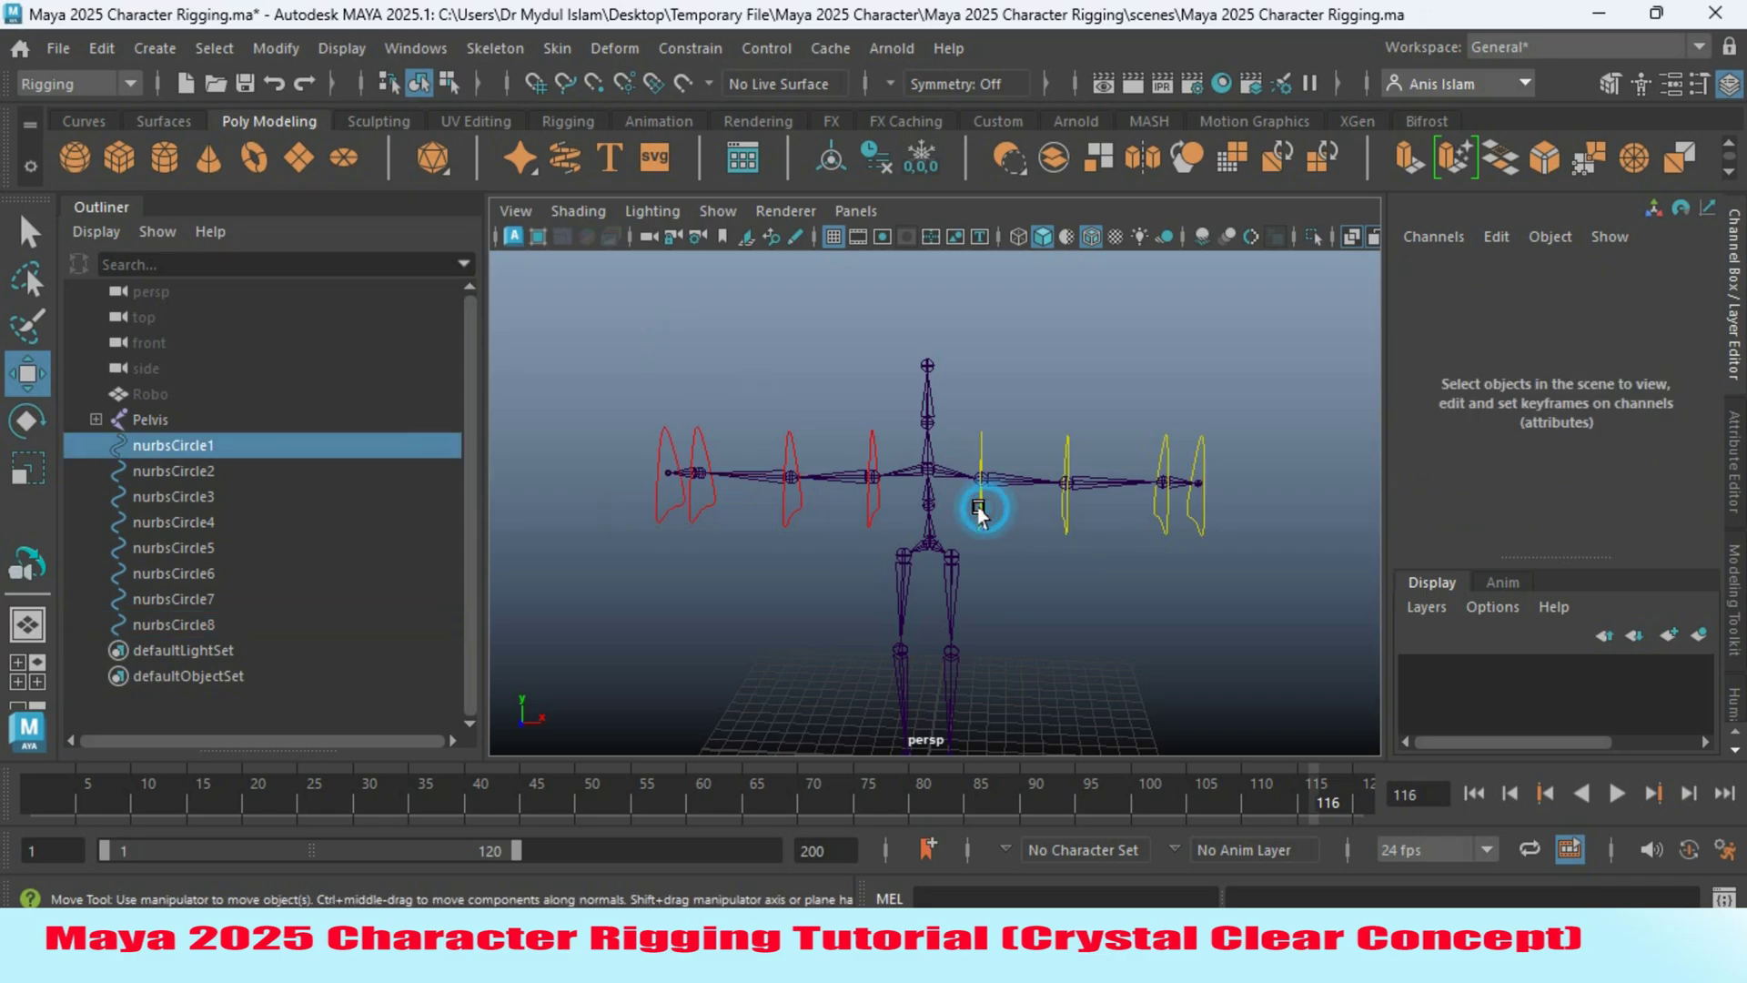
pyautogui.doubleClick(153, 446)
pyautogui.write('Left Shoulder Ctrl')
pyautogui.press('Return')
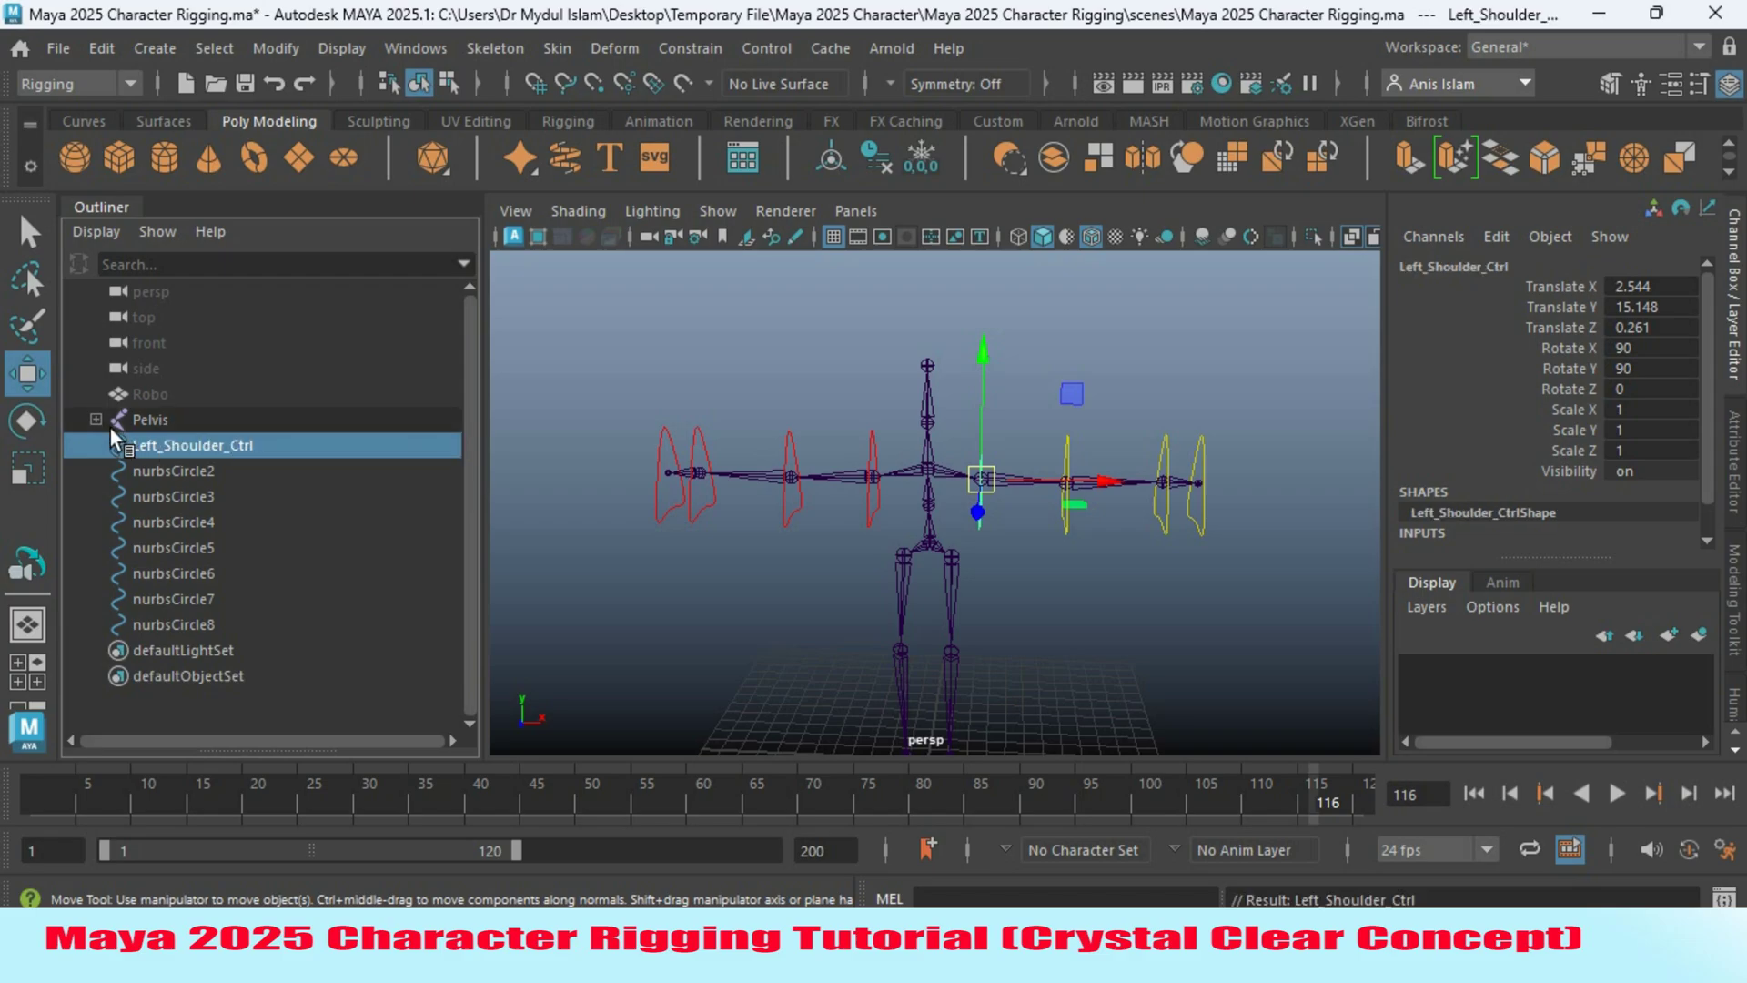
# Copy the left shoulder control's name and use it to rename the yellow elbow curve as Left_Elbow_Ctrl.
pyautogui.click(184, 444)
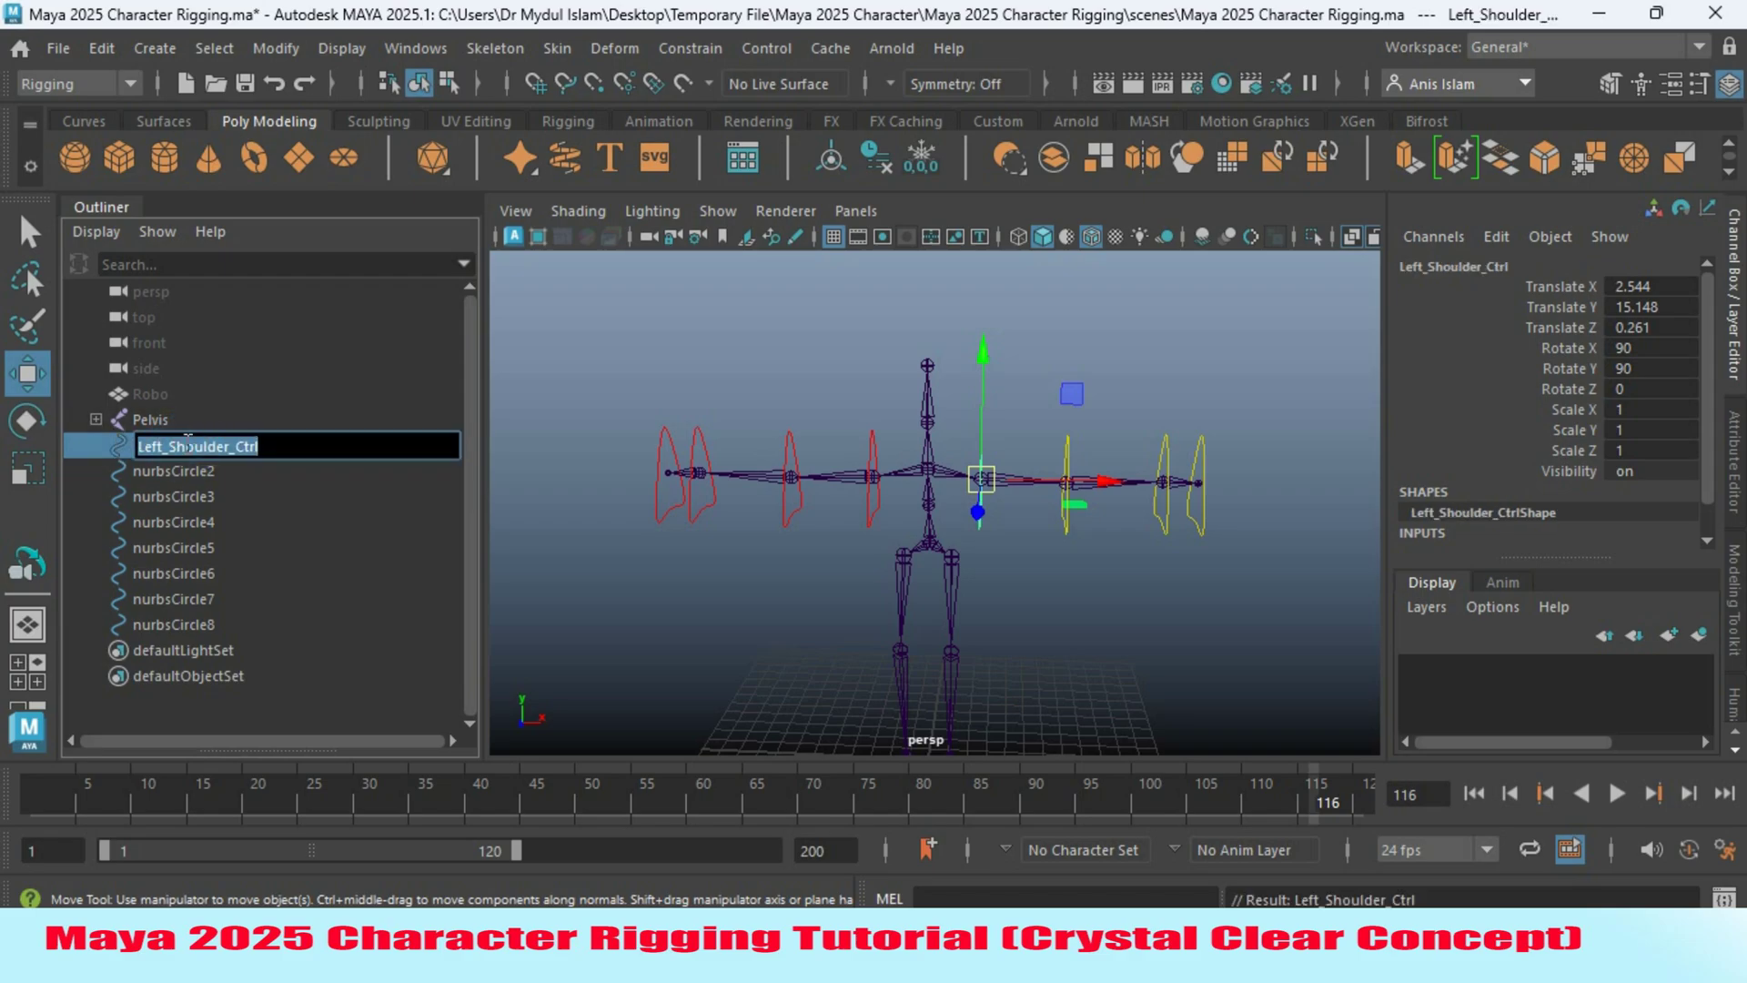
pyautogui.click(234, 472)
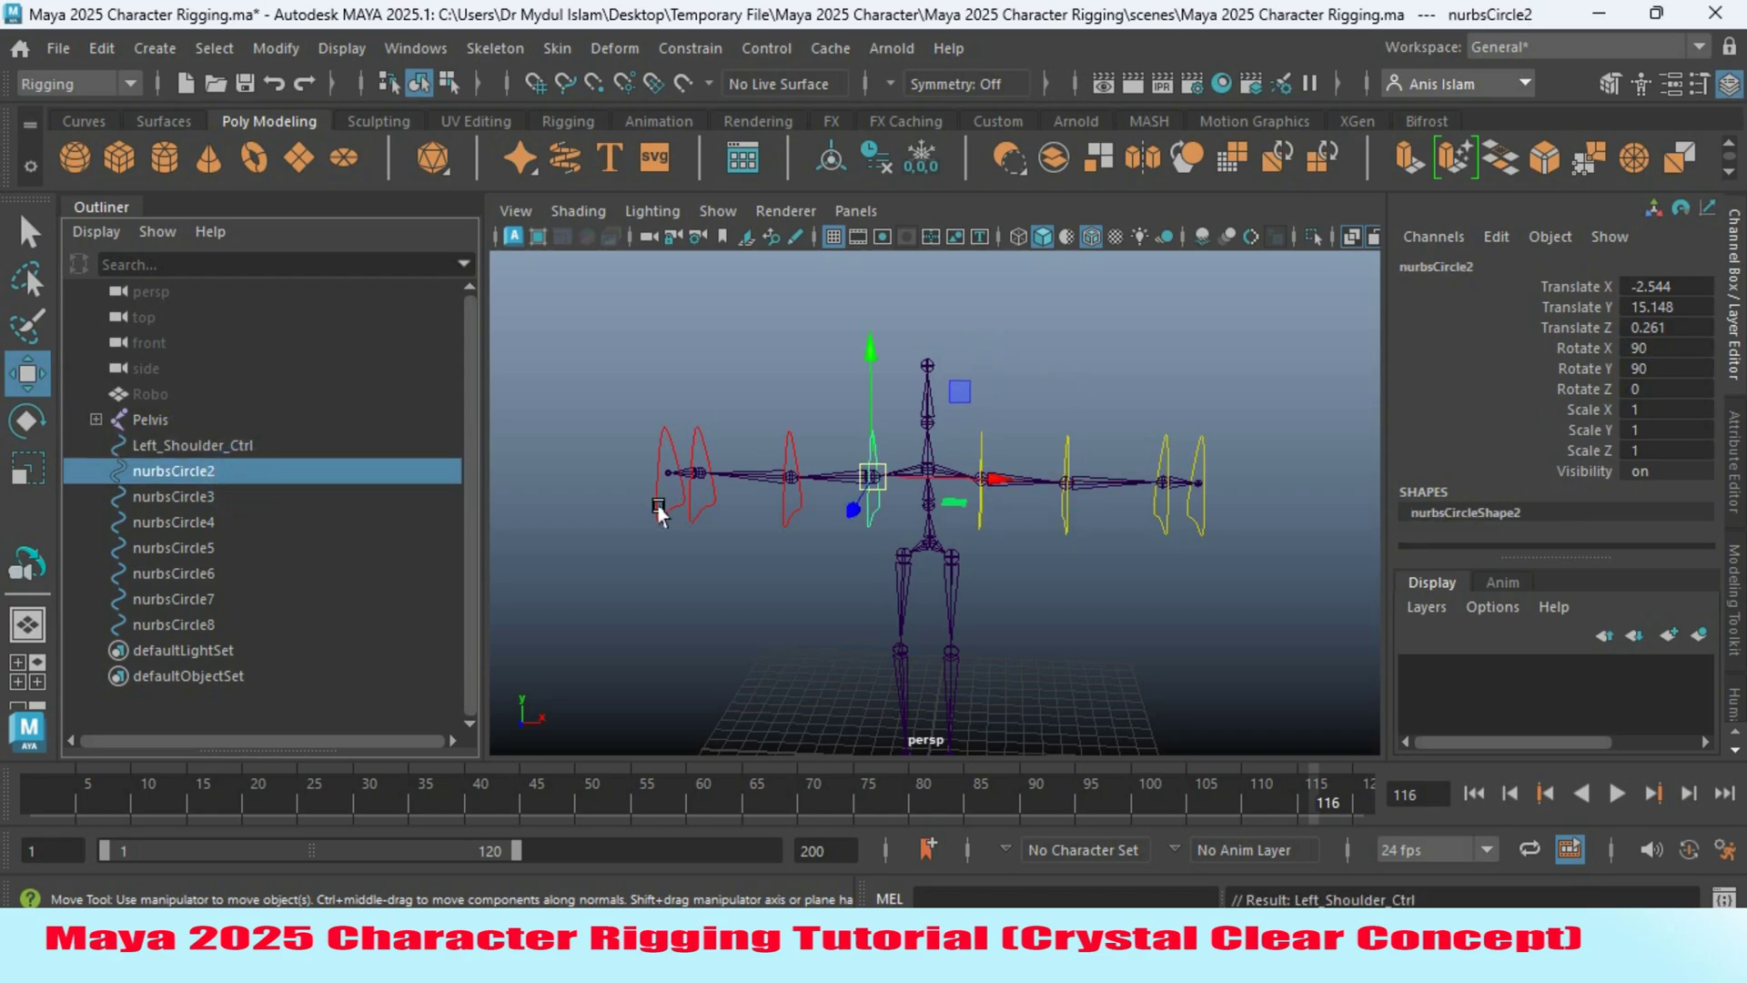
pyautogui.click(1081, 534)
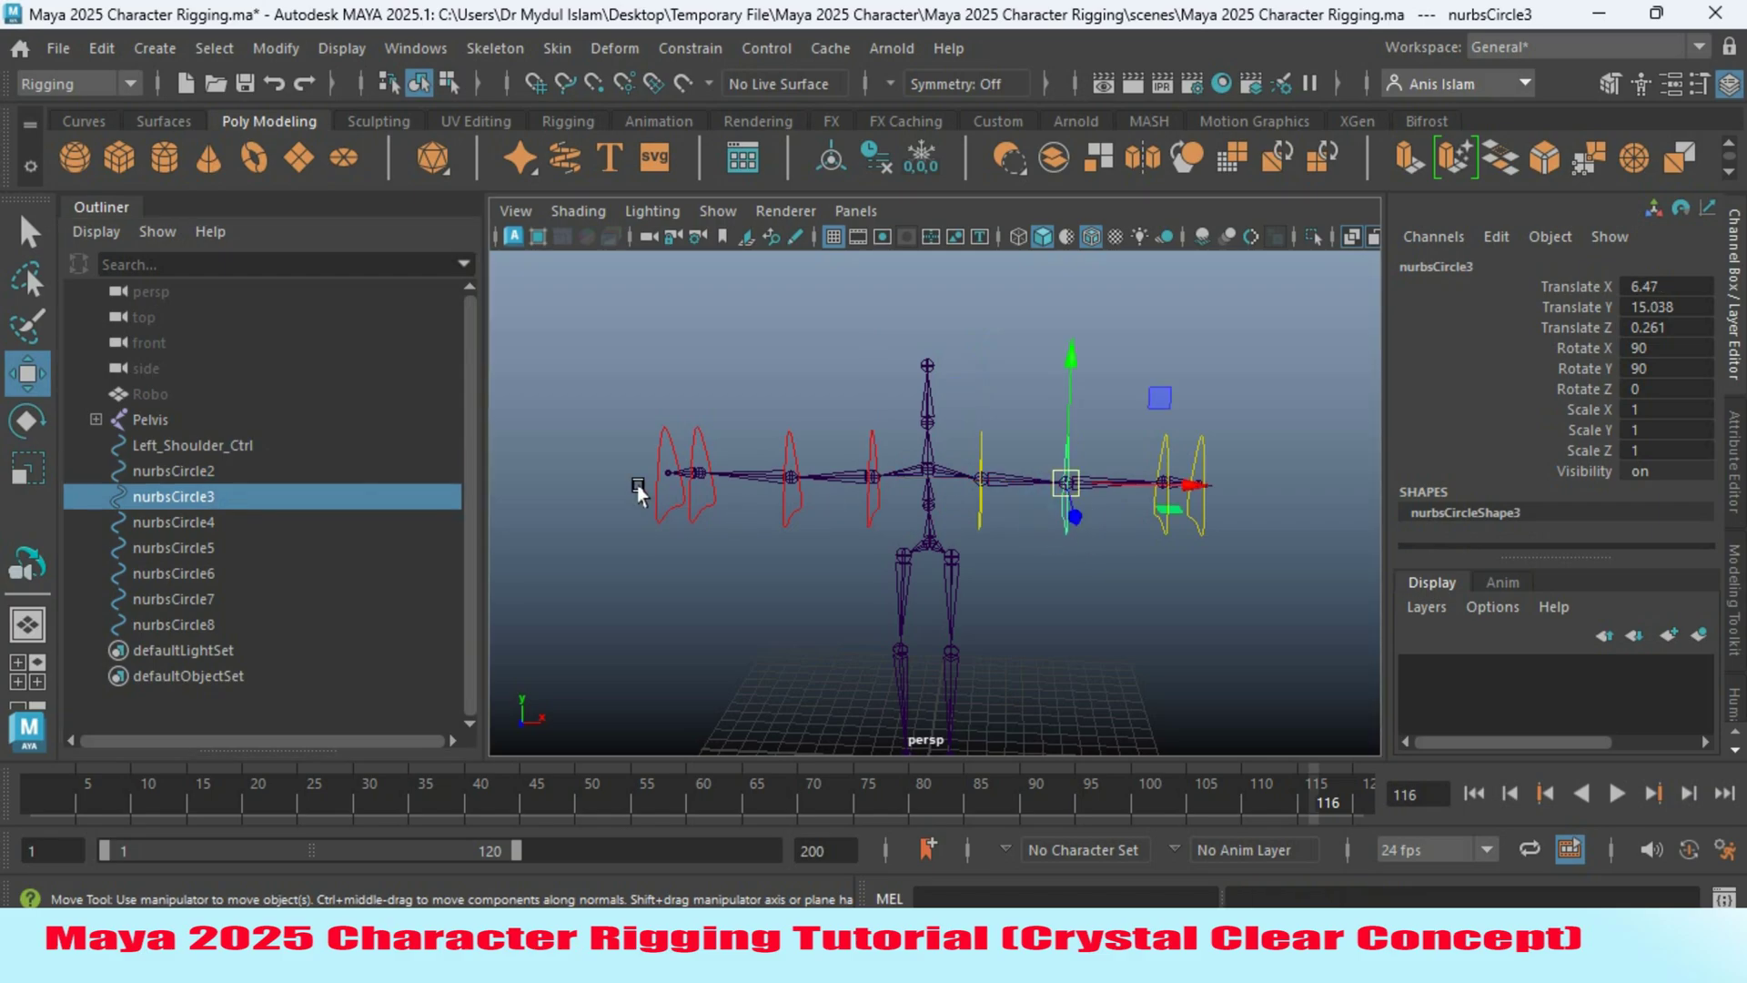
pyautogui.doubleClick(232, 496)
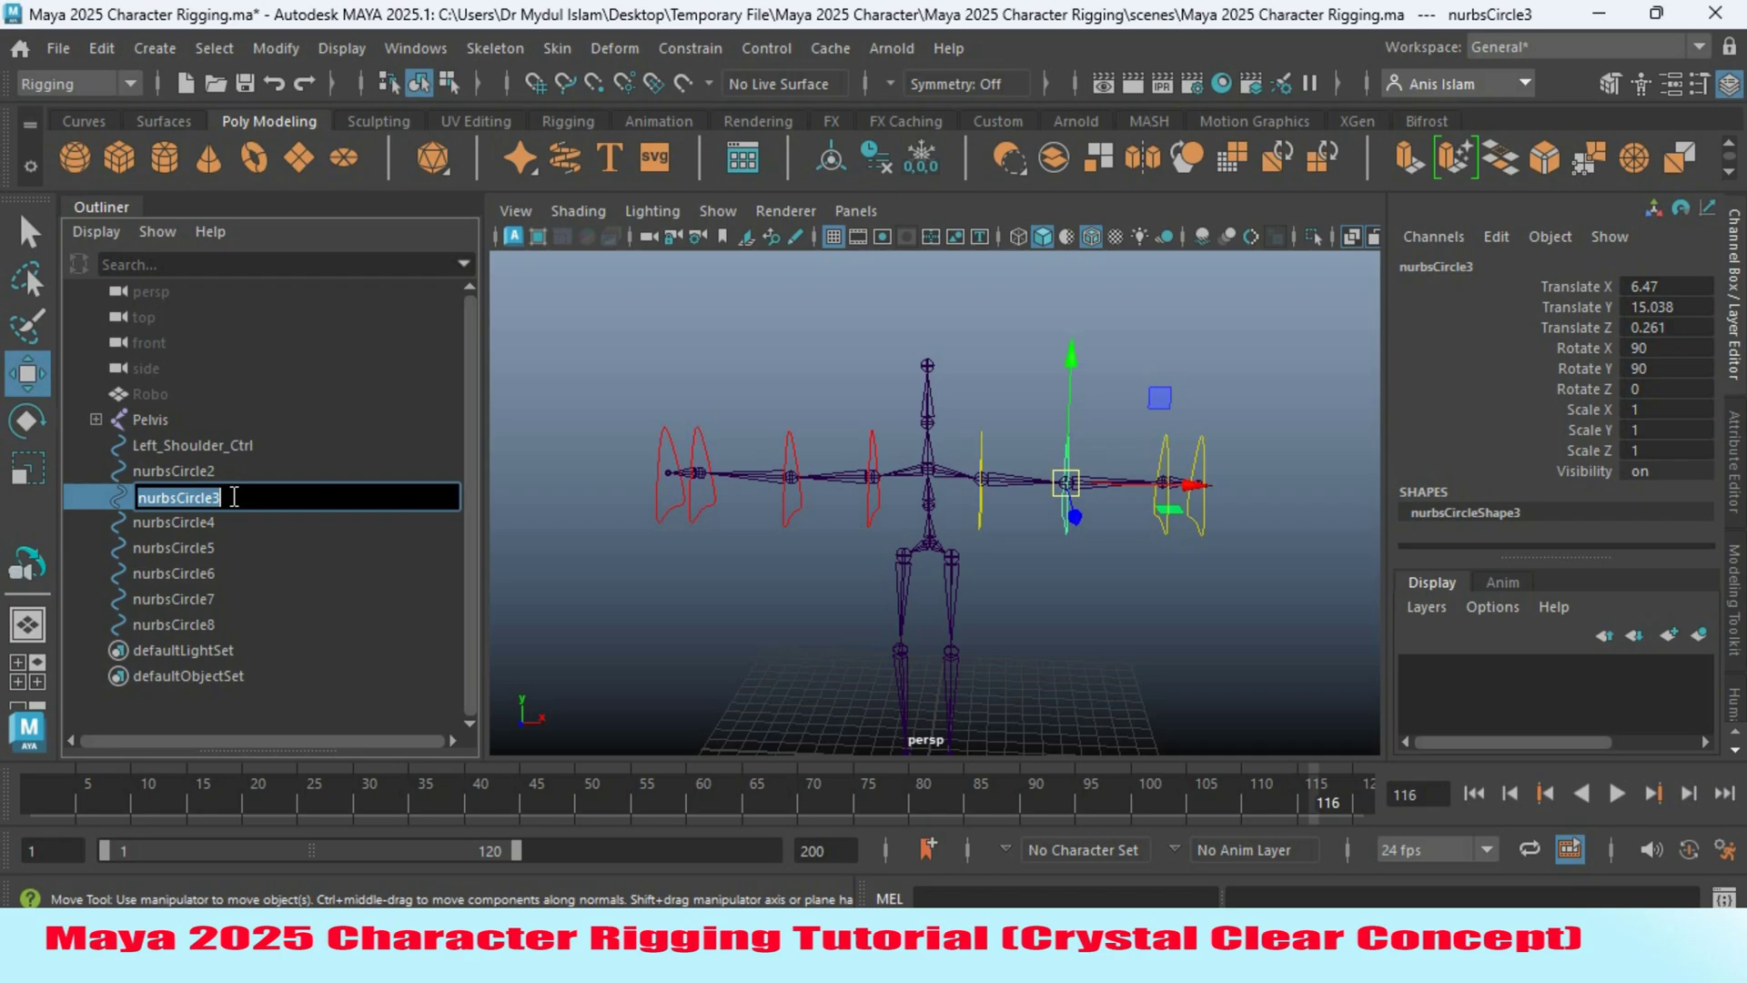
pyautogui.write('Left_Shoulder_Ctrl')
pyautogui.moveTo(229, 498); pyautogui.dragTo(177, 511)
pyautogui.write('Elbow')
pyautogui.press('Return')
# Rename the yellow curve at the left wrist joint as Left_Wrist_Ctrl.
pyautogui.click(1156, 537)
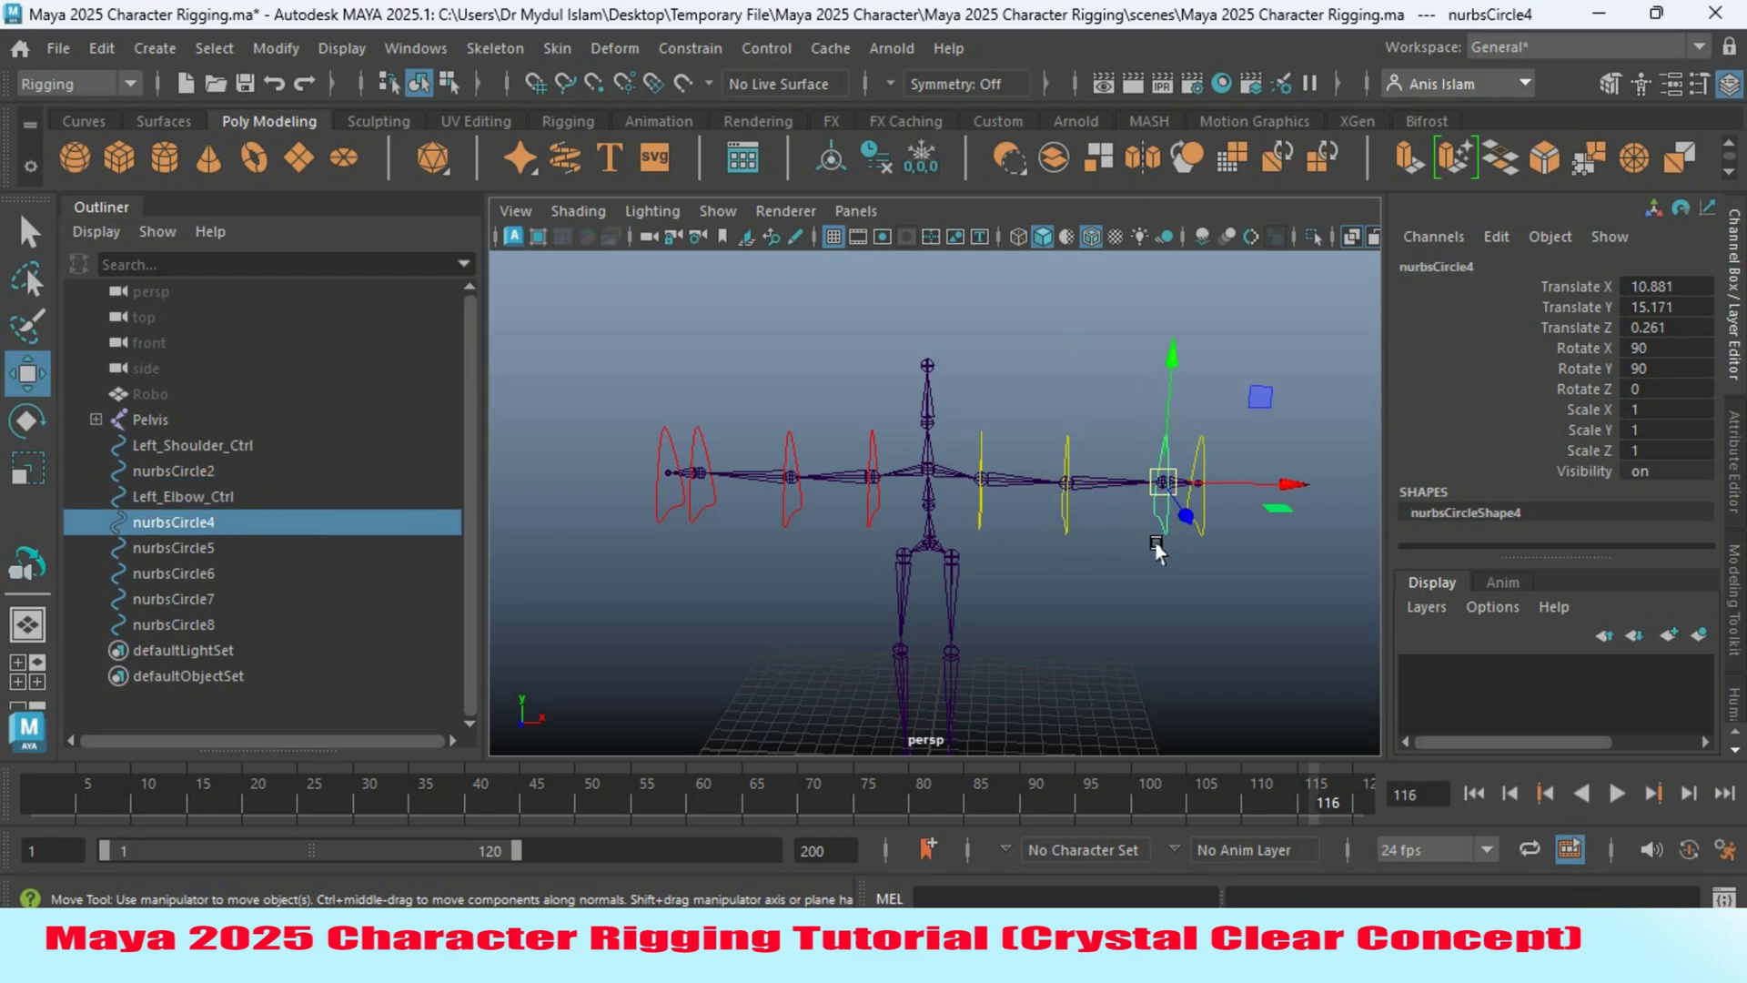
pyautogui.doubleClick(235, 519)
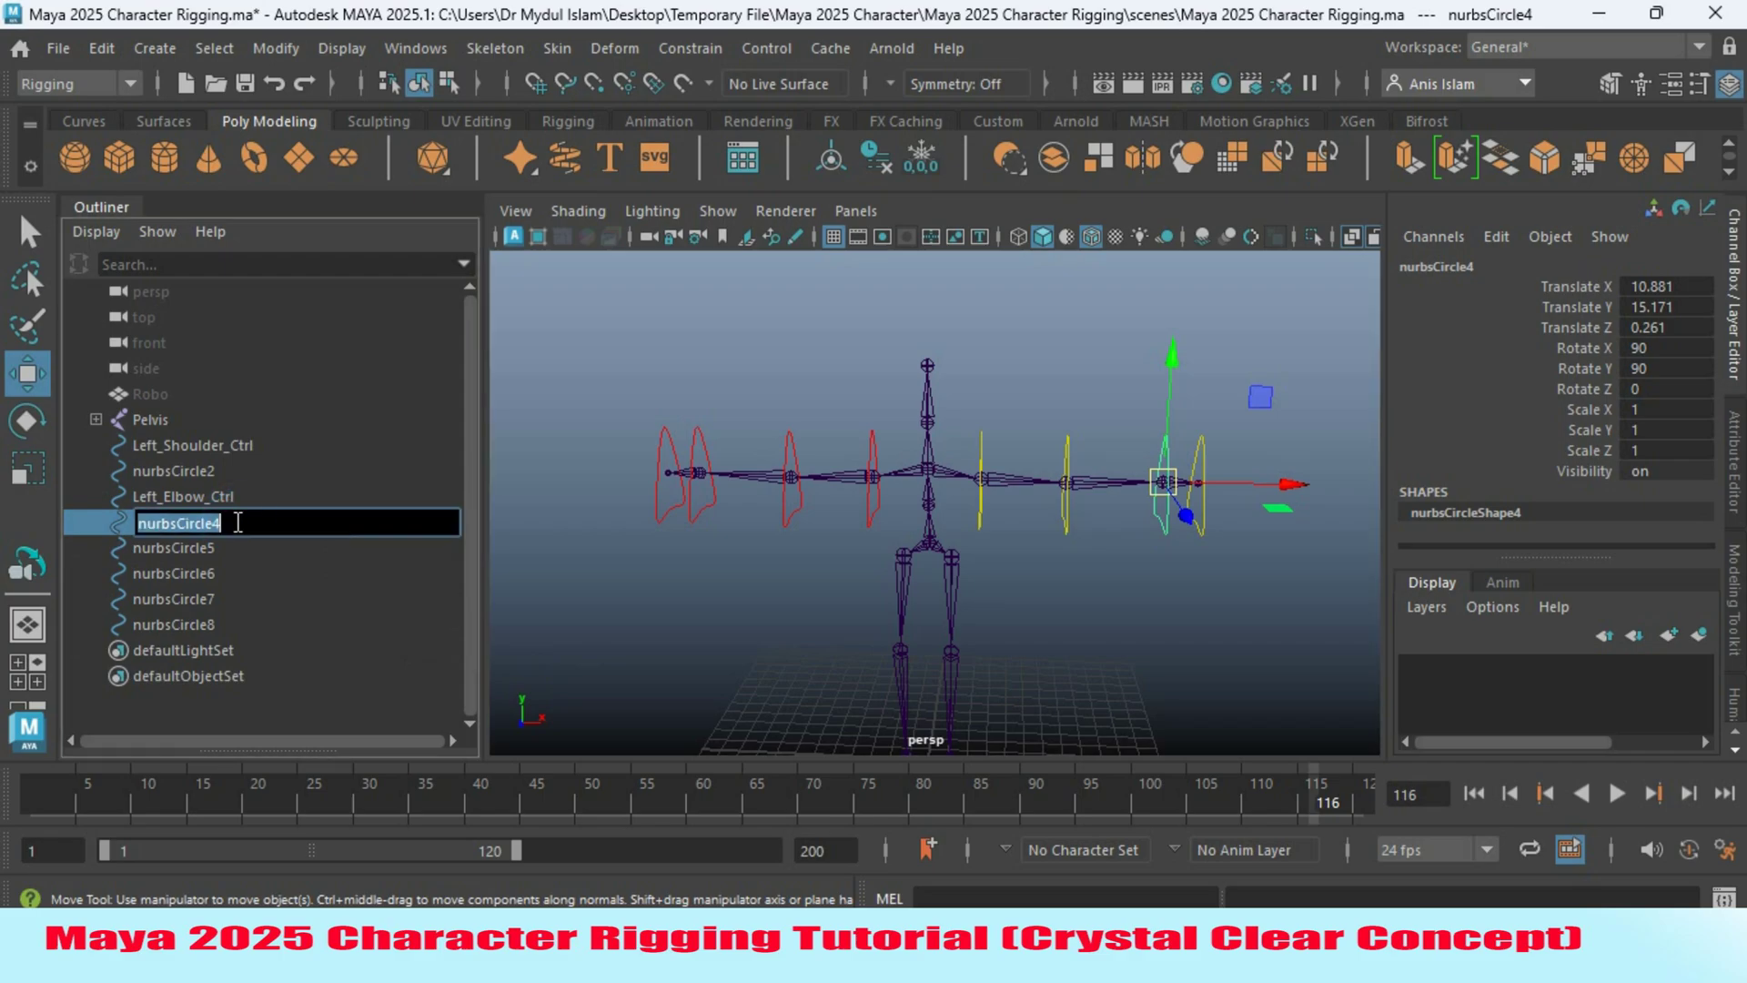
pyautogui.write('Left_Shoulder_Ctrl')
pyautogui.moveTo(230, 525); pyautogui.dragTo(168, 528)
pyautogui.write('Wrist')
pyautogui.press('Return')
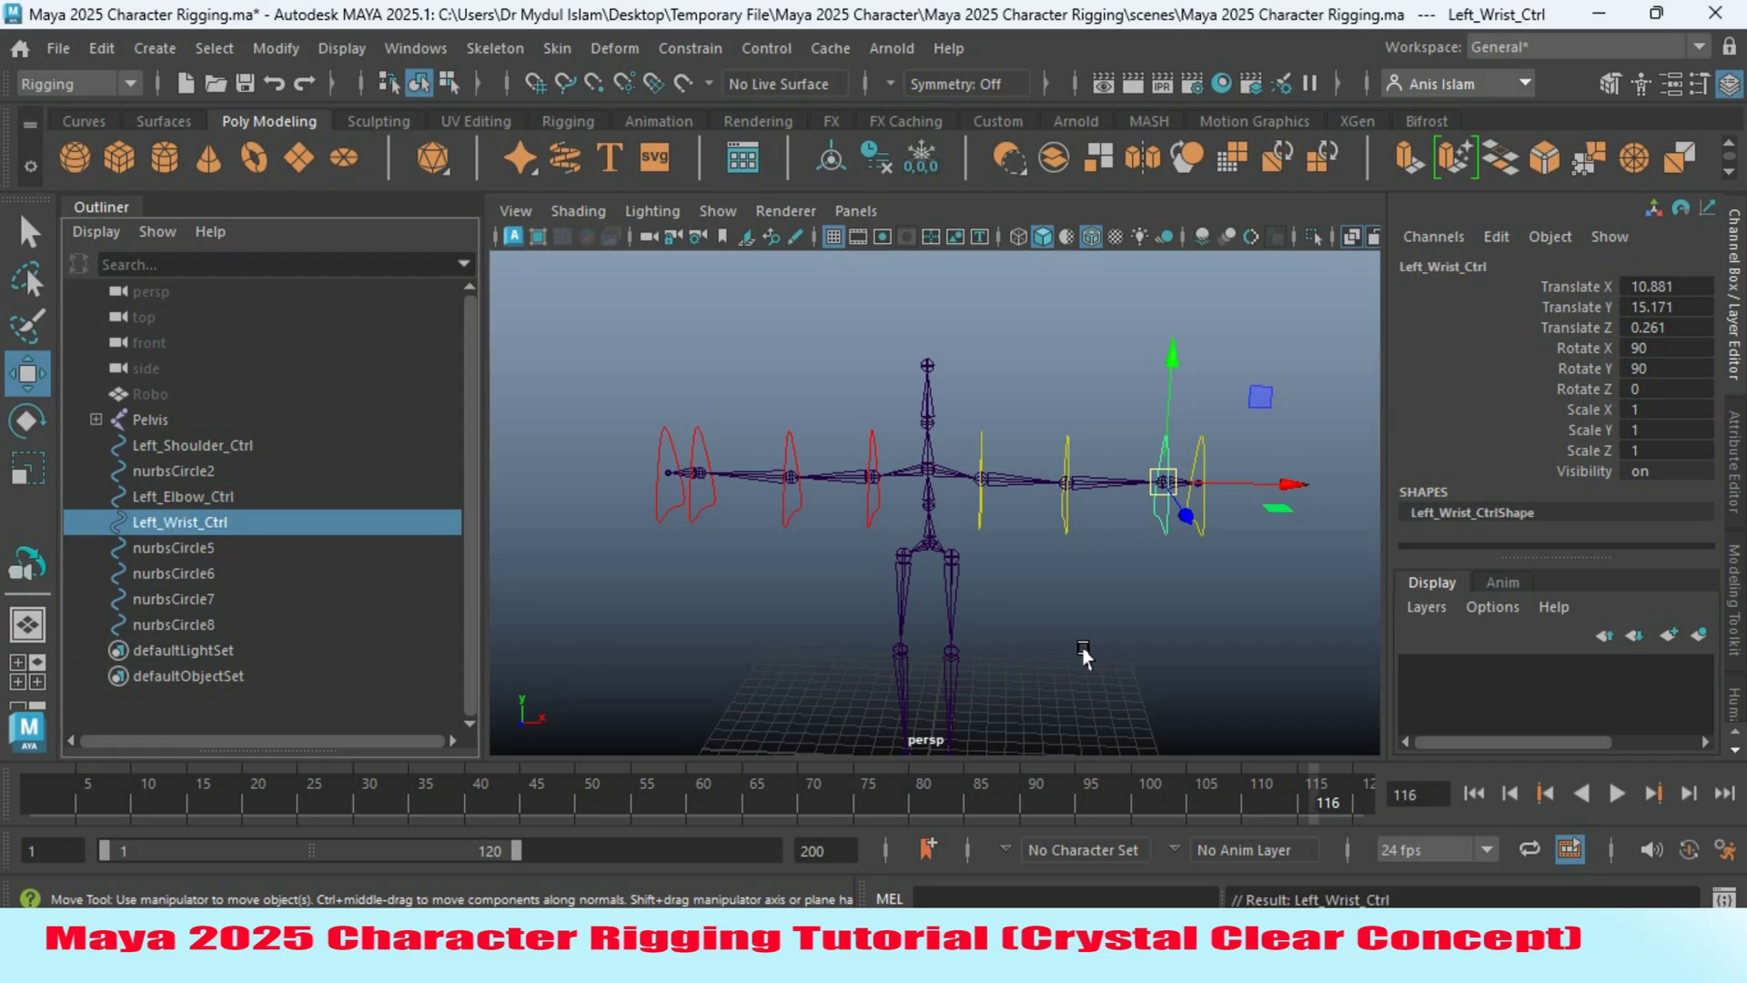
# Rename the yellow curve at the end joint of the left hand as Left_Hand_Ctrl.
pyautogui.click(1190, 517)
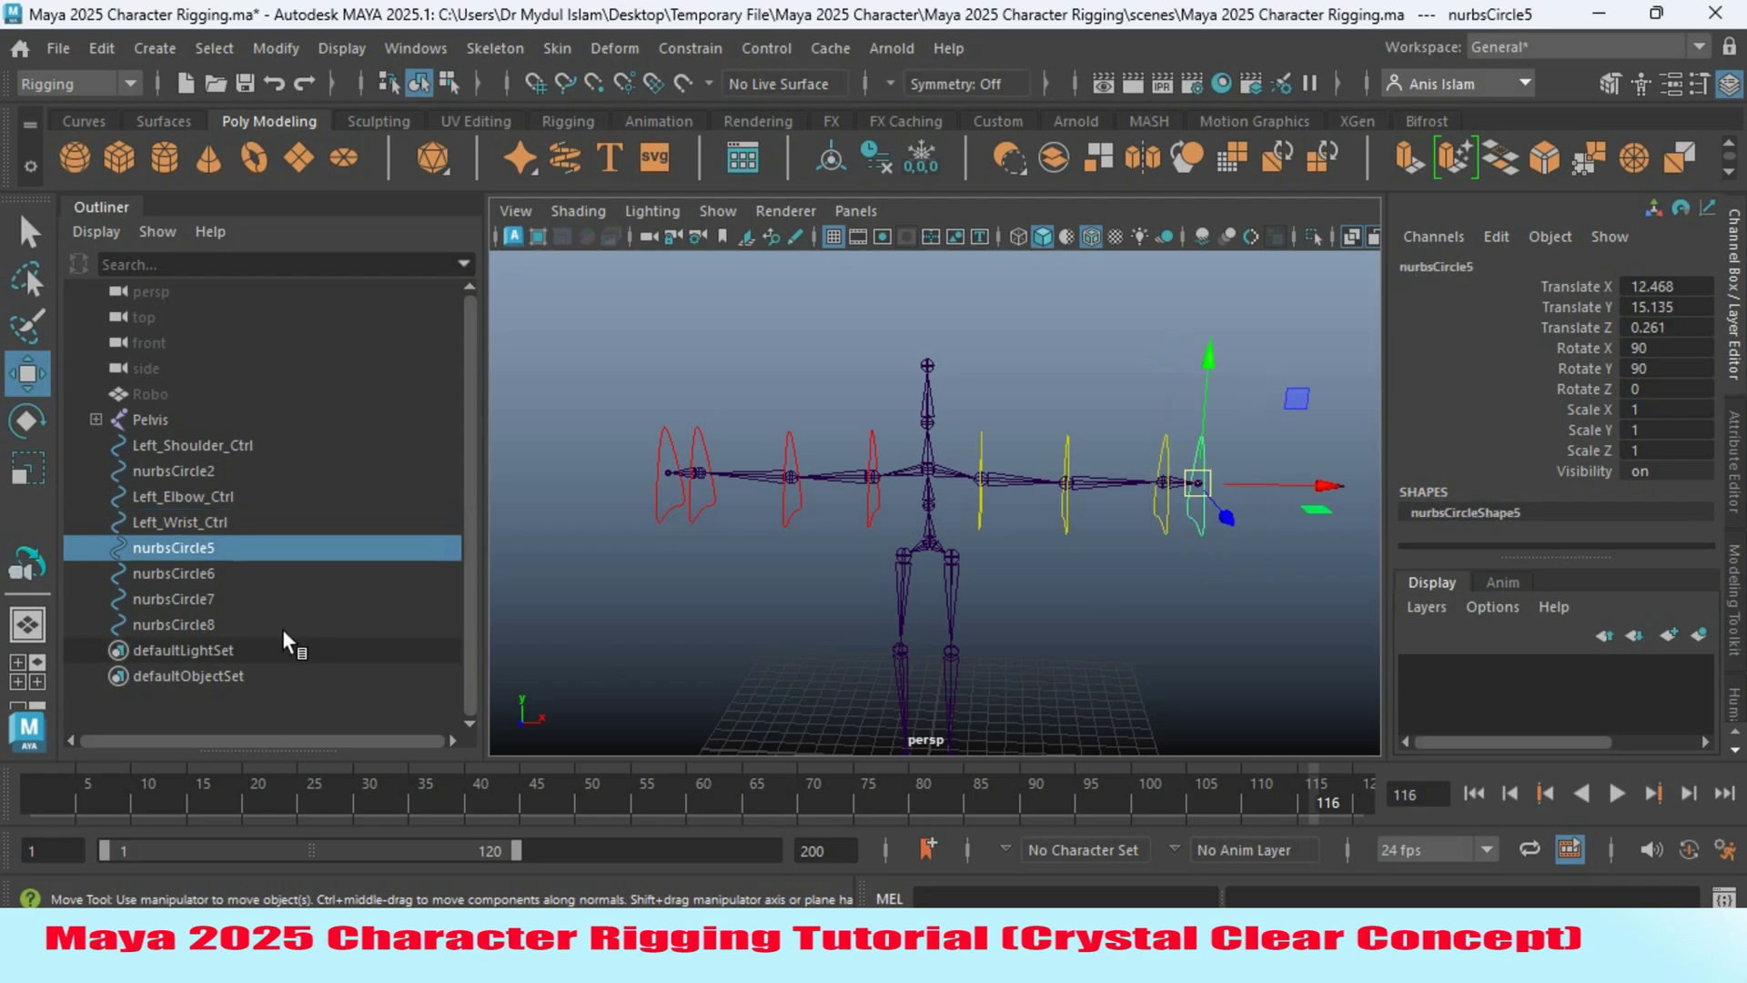
pyautogui.doubleClick(205, 552)
pyautogui.write('Left_Shoulder_Ctrl')
pyautogui.moveTo(233, 550); pyautogui.dragTo(170, 552)
pyautogui.write('Hand')
pyautogui.press('Return')
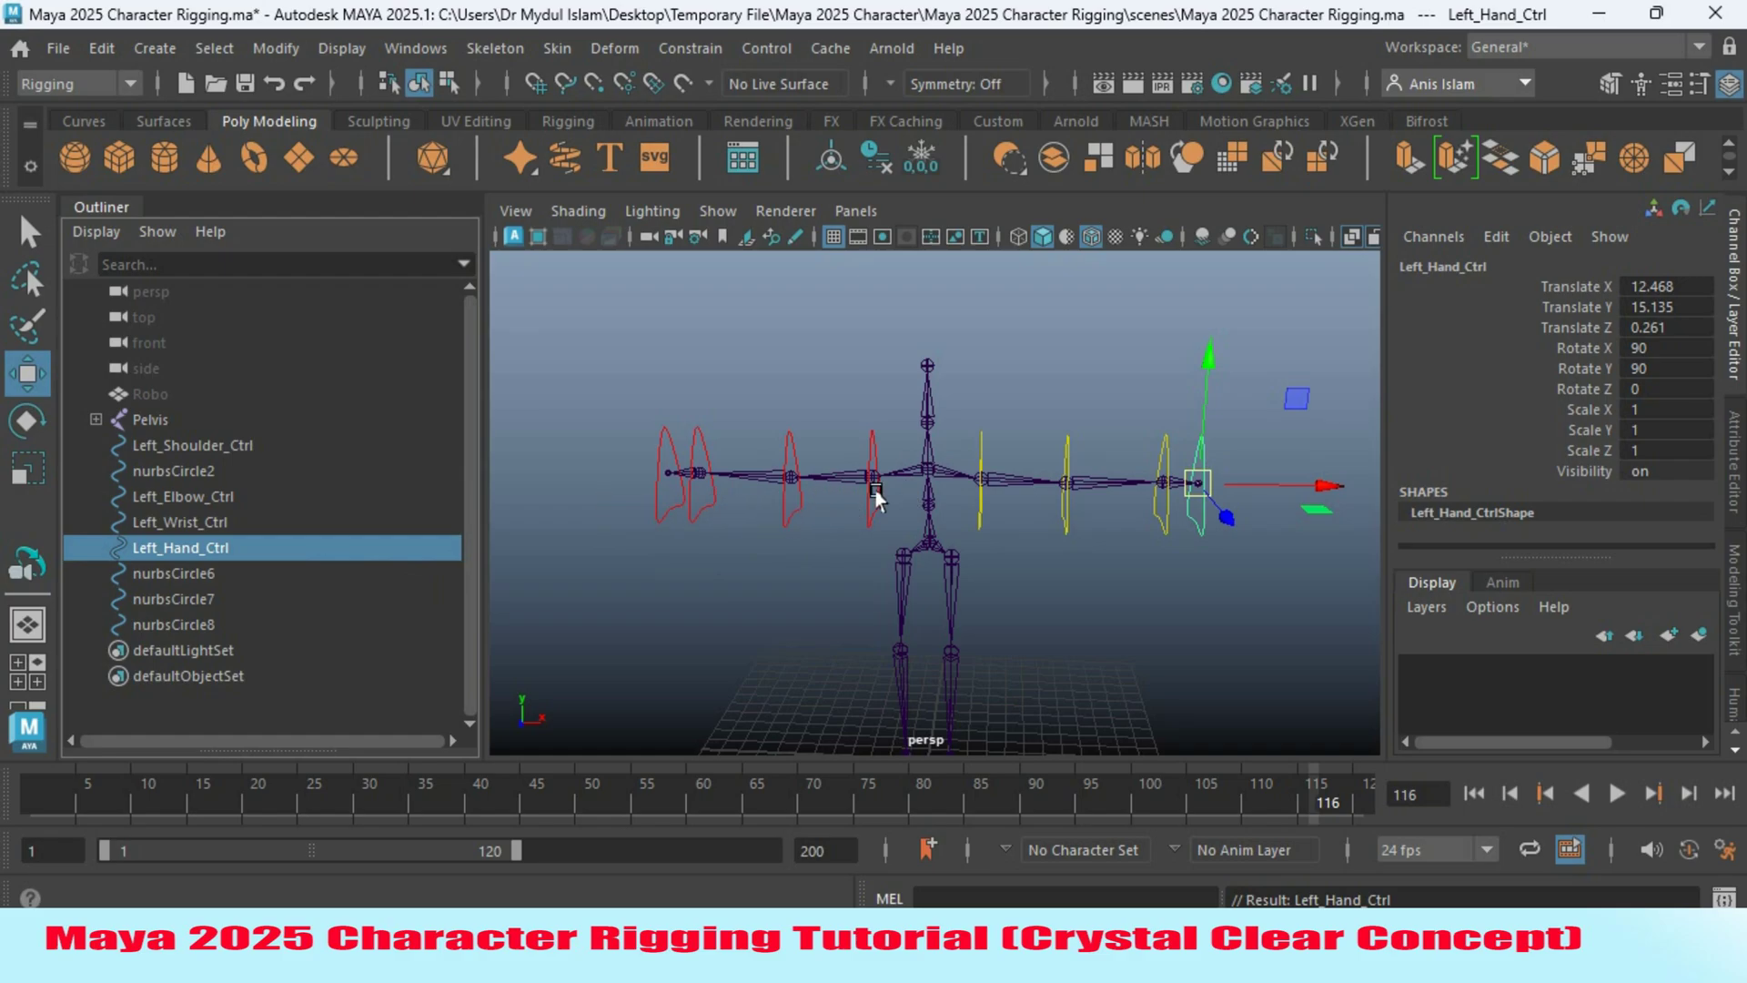
# Rename the red curve at the right shoulder joint as Right_Shoulder_Ctrl.
pyautogui.click(182, 471)
pyautogui.doubleClick(251, 473)
pyautogui.write('Left_Shoulder_Ctrl')
pyautogui.moveTo(161, 473); pyautogui.dragTo(139, 472)
pyautogui.write('Right')
pyautogui.press('Return')
# Rename the red curve at the right elbow joint as Right_Elbow_Ctrl, reusing the left elbow control's name.
pyautogui.doubleClick(225, 573)
pyautogui.doubleClick(233, 498)
pyautogui.doubleClick(286, 571)
pyautogui.write('Left_Elbow_Ctrl')
pyautogui.moveTo(162, 574); pyautogui.dragTo(141, 573)
pyautogui.write('Right')
pyautogui.press('Return')
# Rename the red curve at the right wrist joint as Right_Wrist_Ctrl, reusing the left wrist control's name.
pyautogui.doubleClick(200, 524)
pyautogui.hotkey('ctrl', 'c')
pyautogui.doubleClick(198, 601)
pyautogui.hotkey('ctrl', 'v')
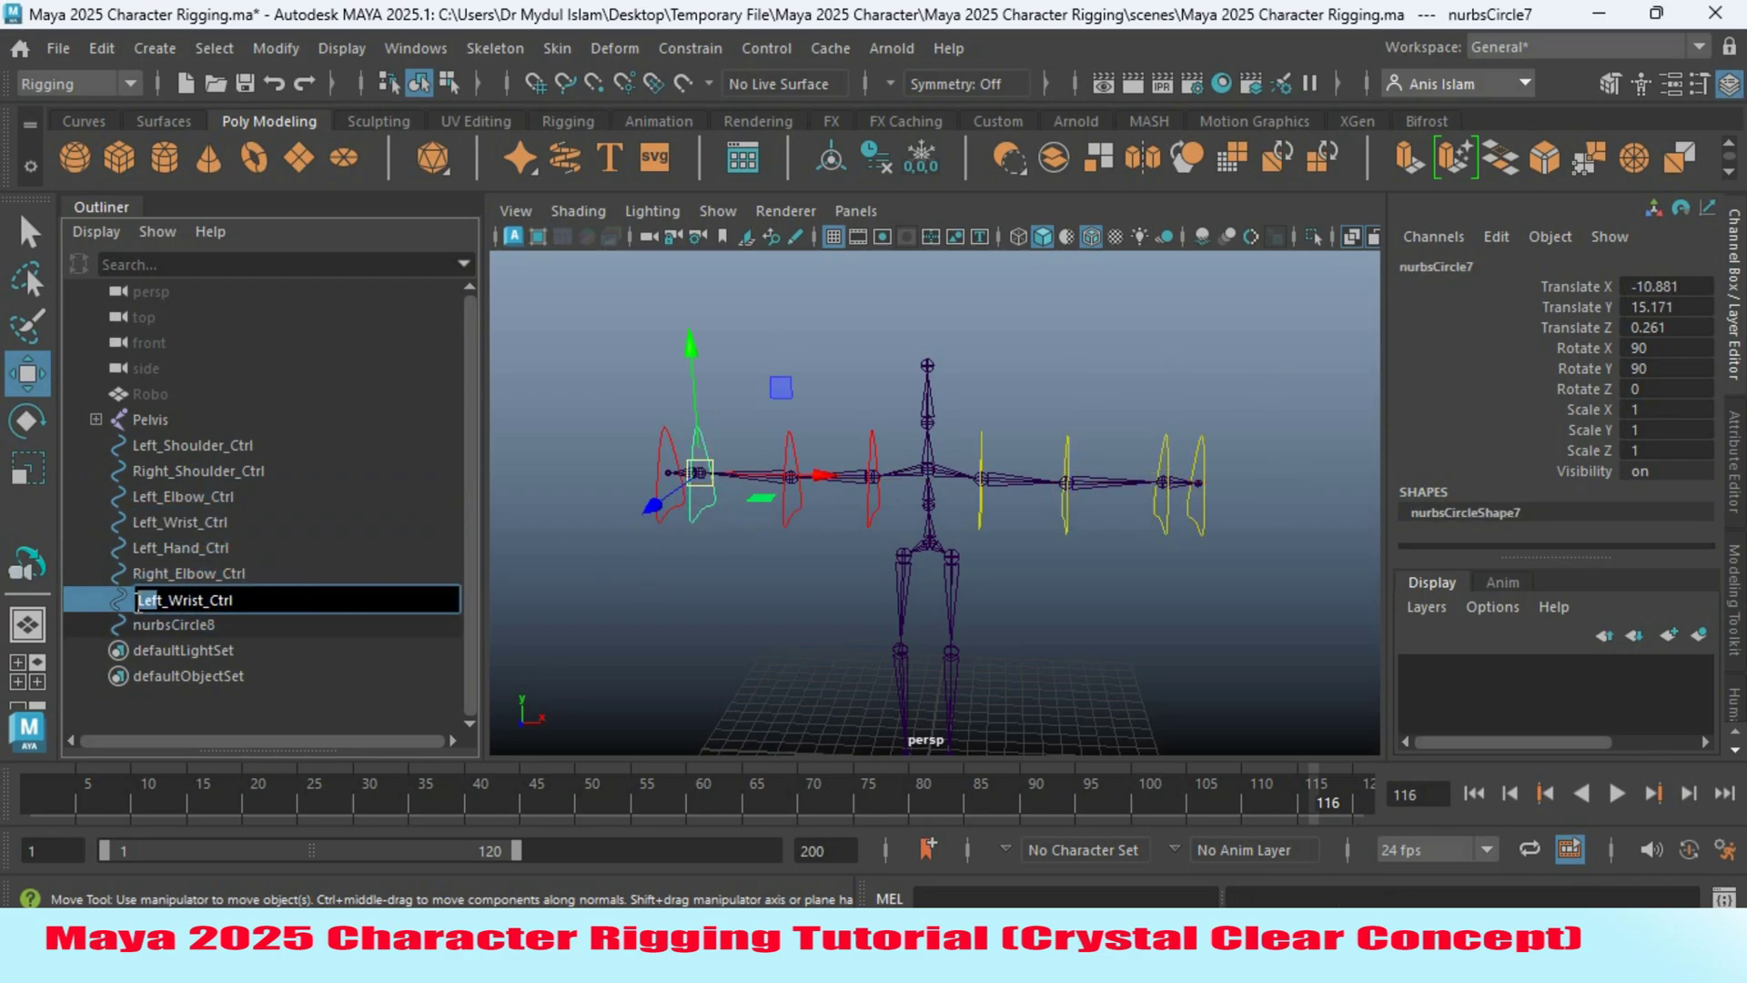
# Rename the red curve at the end joint of the right hand as Right_Hand_Ctrl, reusing the left hand control's name.
pyautogui.click(195, 625)
pyautogui.doubleClick(214, 548)
pyautogui.hotkey('ctrl', 'c')
pyautogui.doubleClick(191, 625)
pyautogui.hotkey('ctrl', 'v')
pyautogui.moveTo(161, 625); pyautogui.dragTo(119, 624)
pyautogui.write('Right')
pyautogui.press('Return')
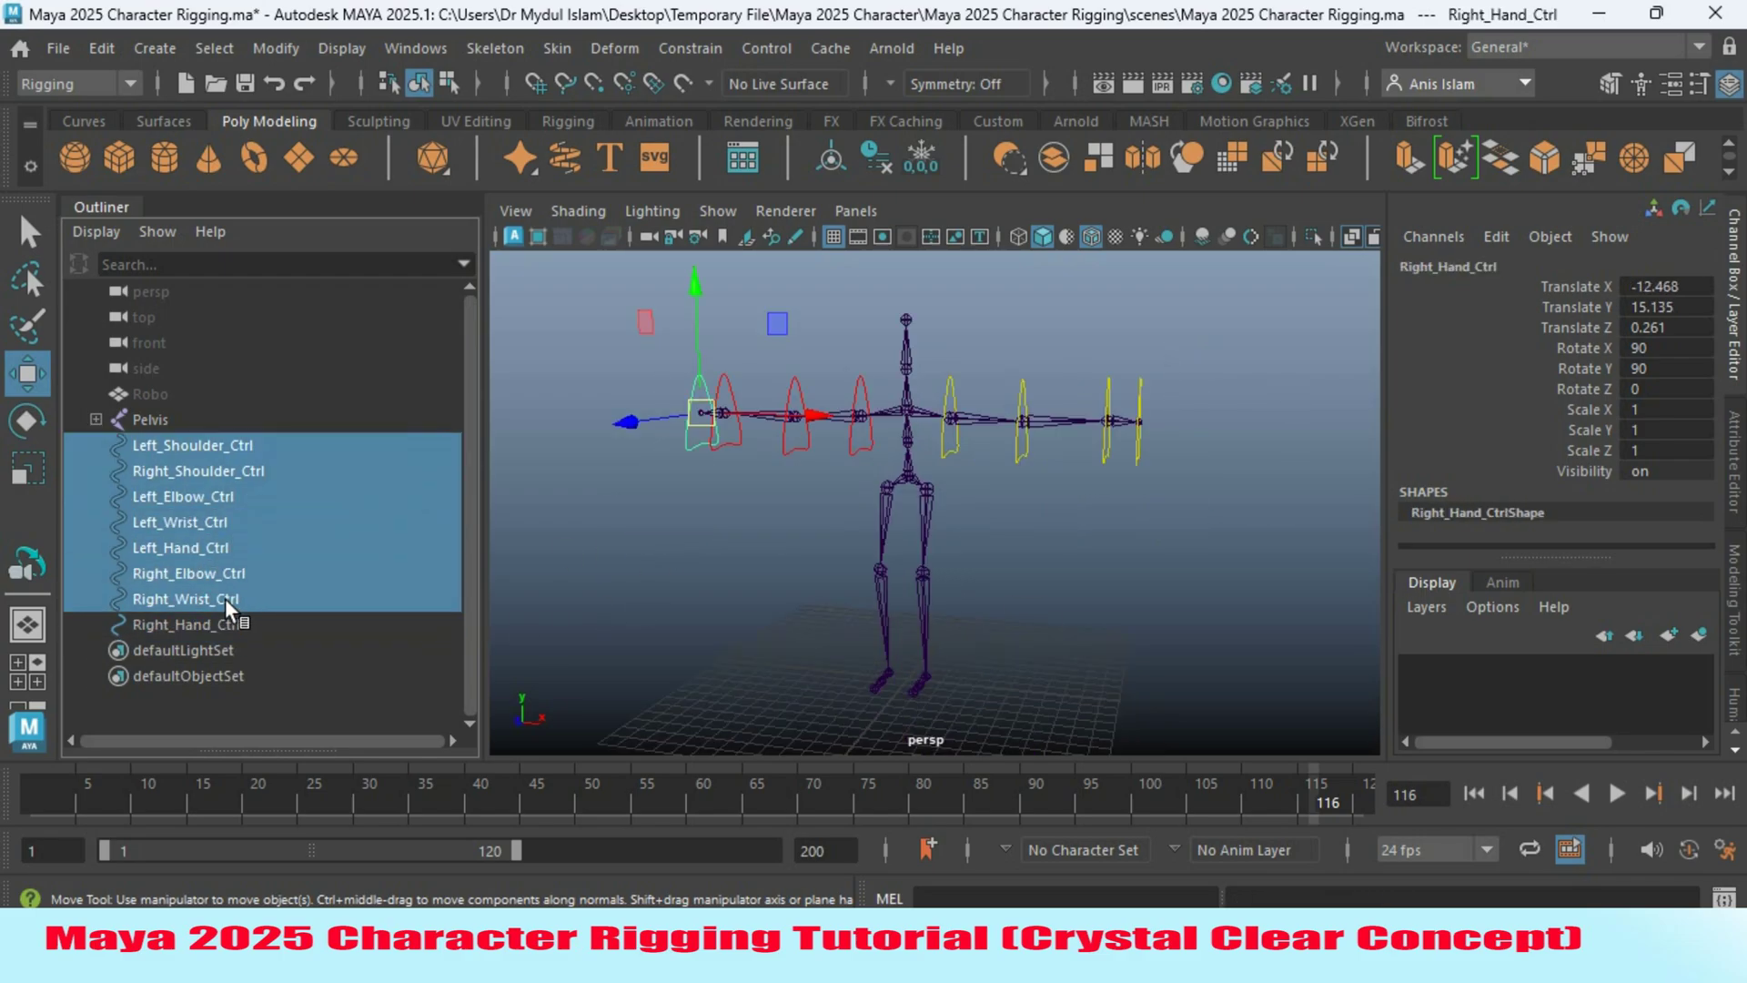
# Select all eight arm control curves and freeze their transformations.
pyautogui.moveTo(225, 598); pyautogui.dragTo(221, 615)
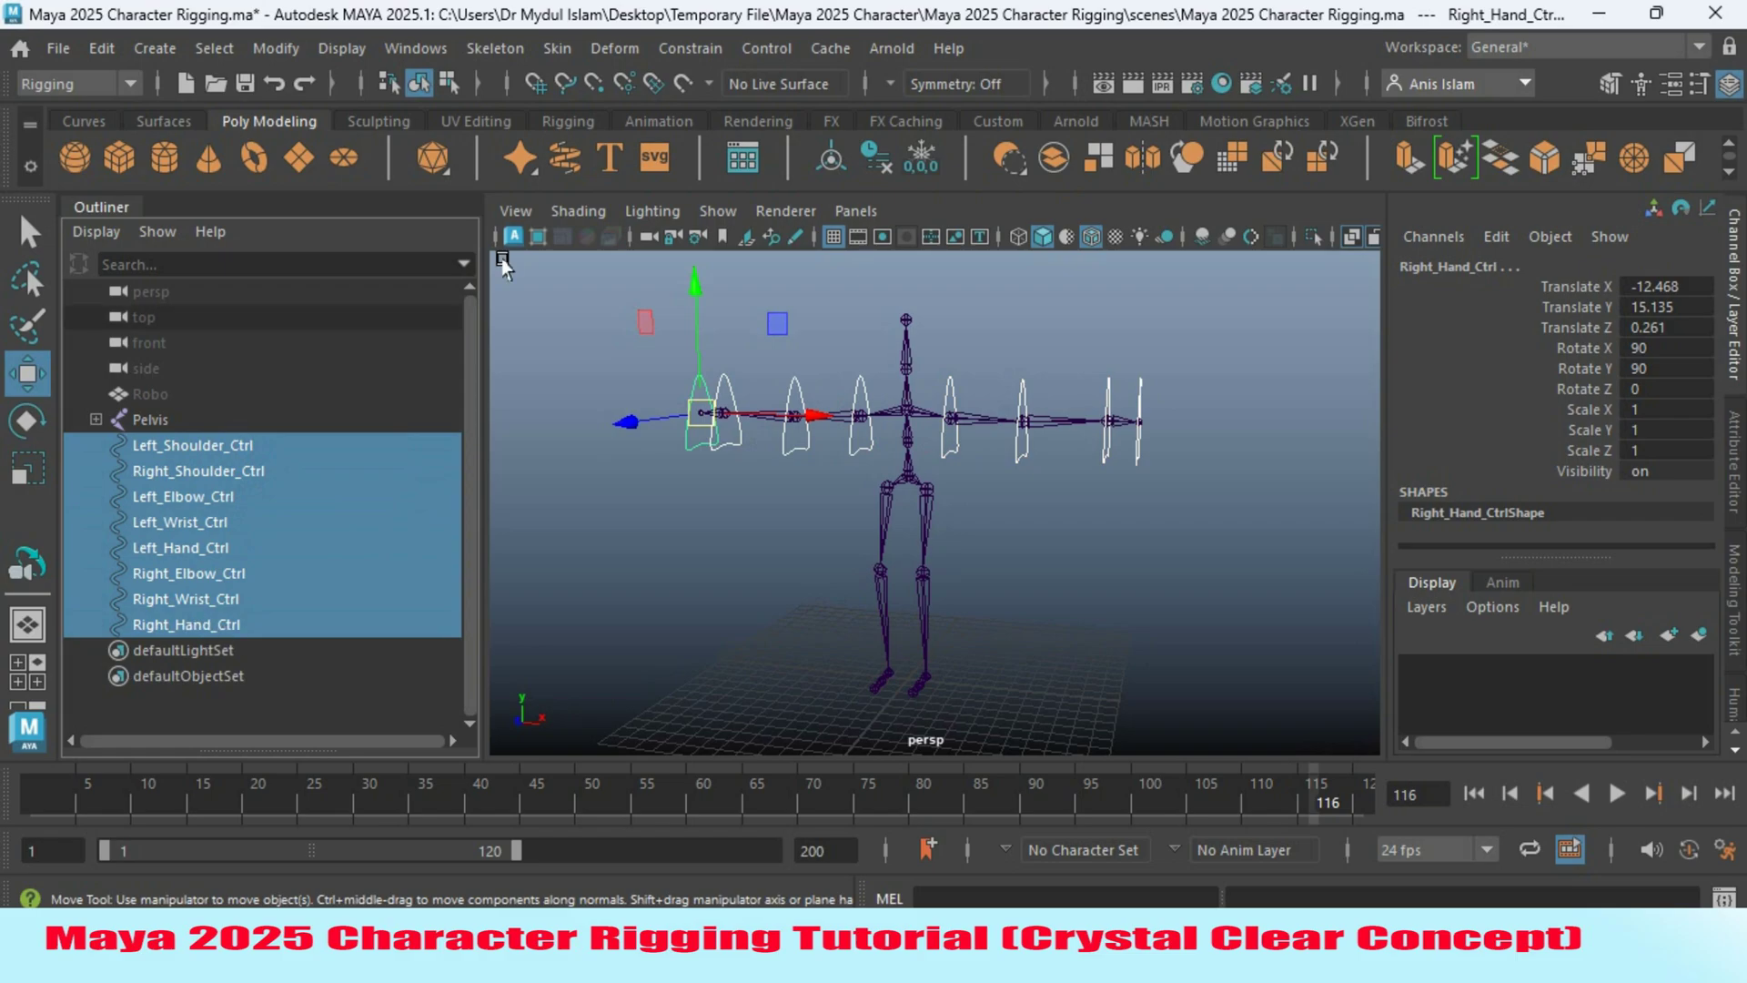
pyautogui.click(913, 155)
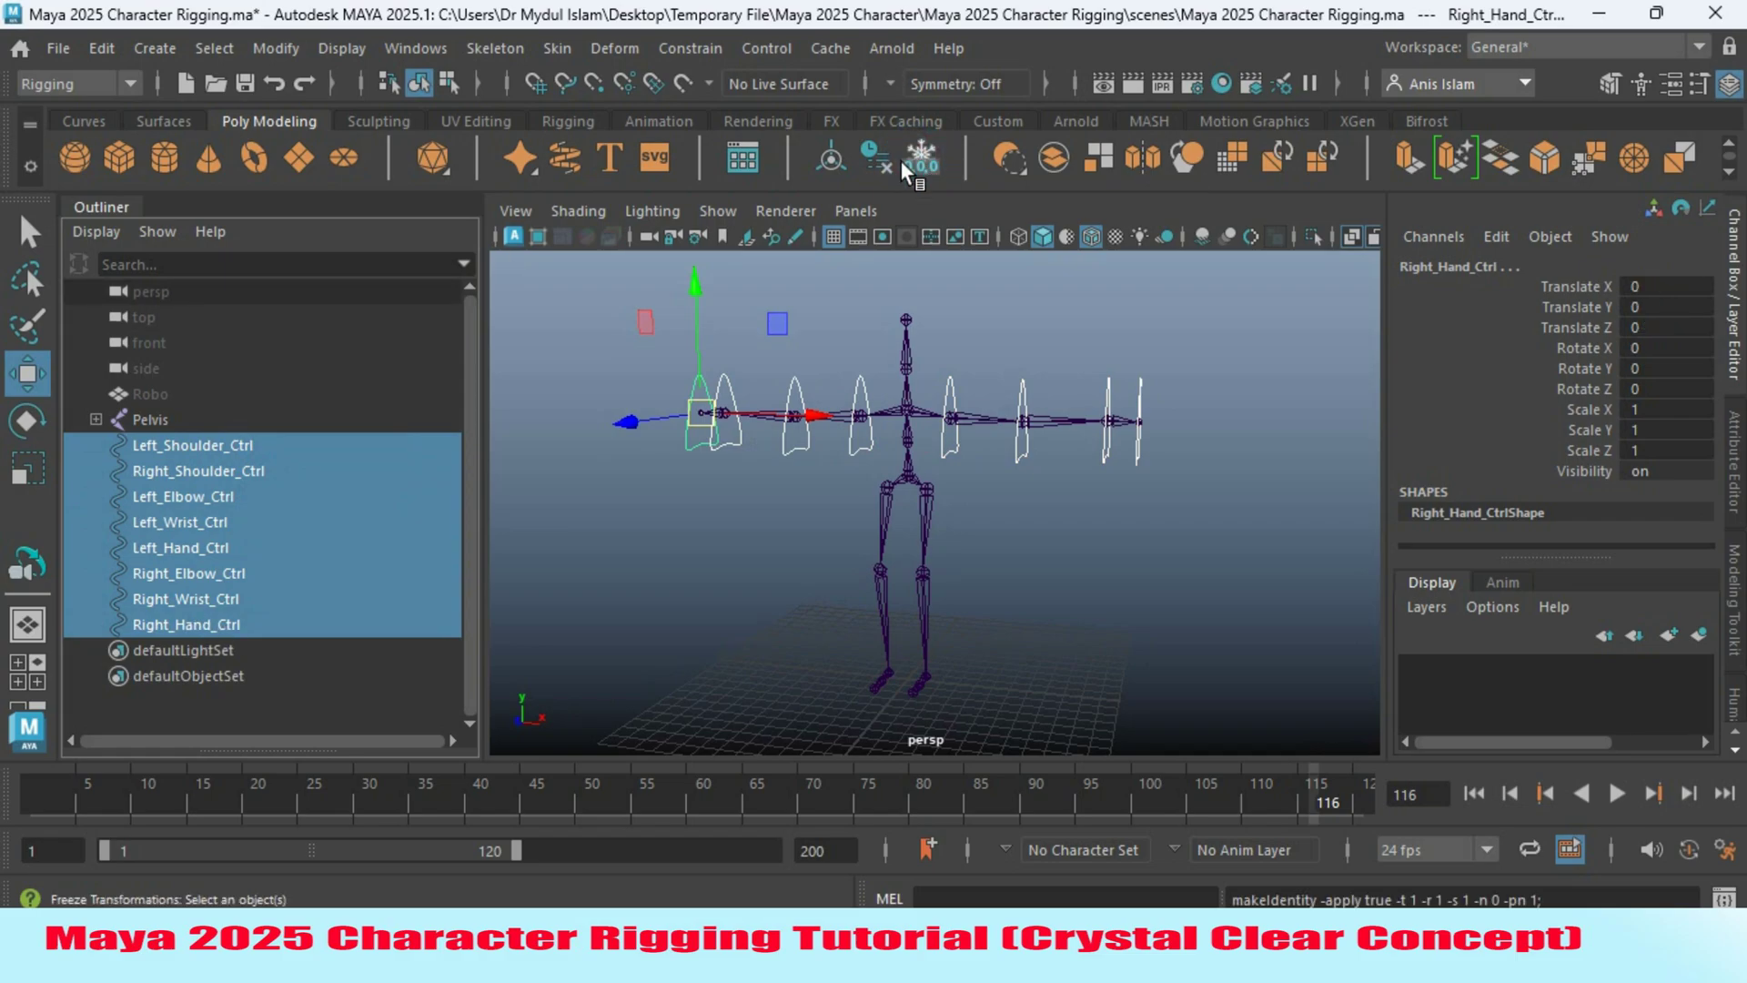
# Center the pivots of all eight selected arm control curves.
pyautogui.click(831, 160)
pyautogui.press('q')
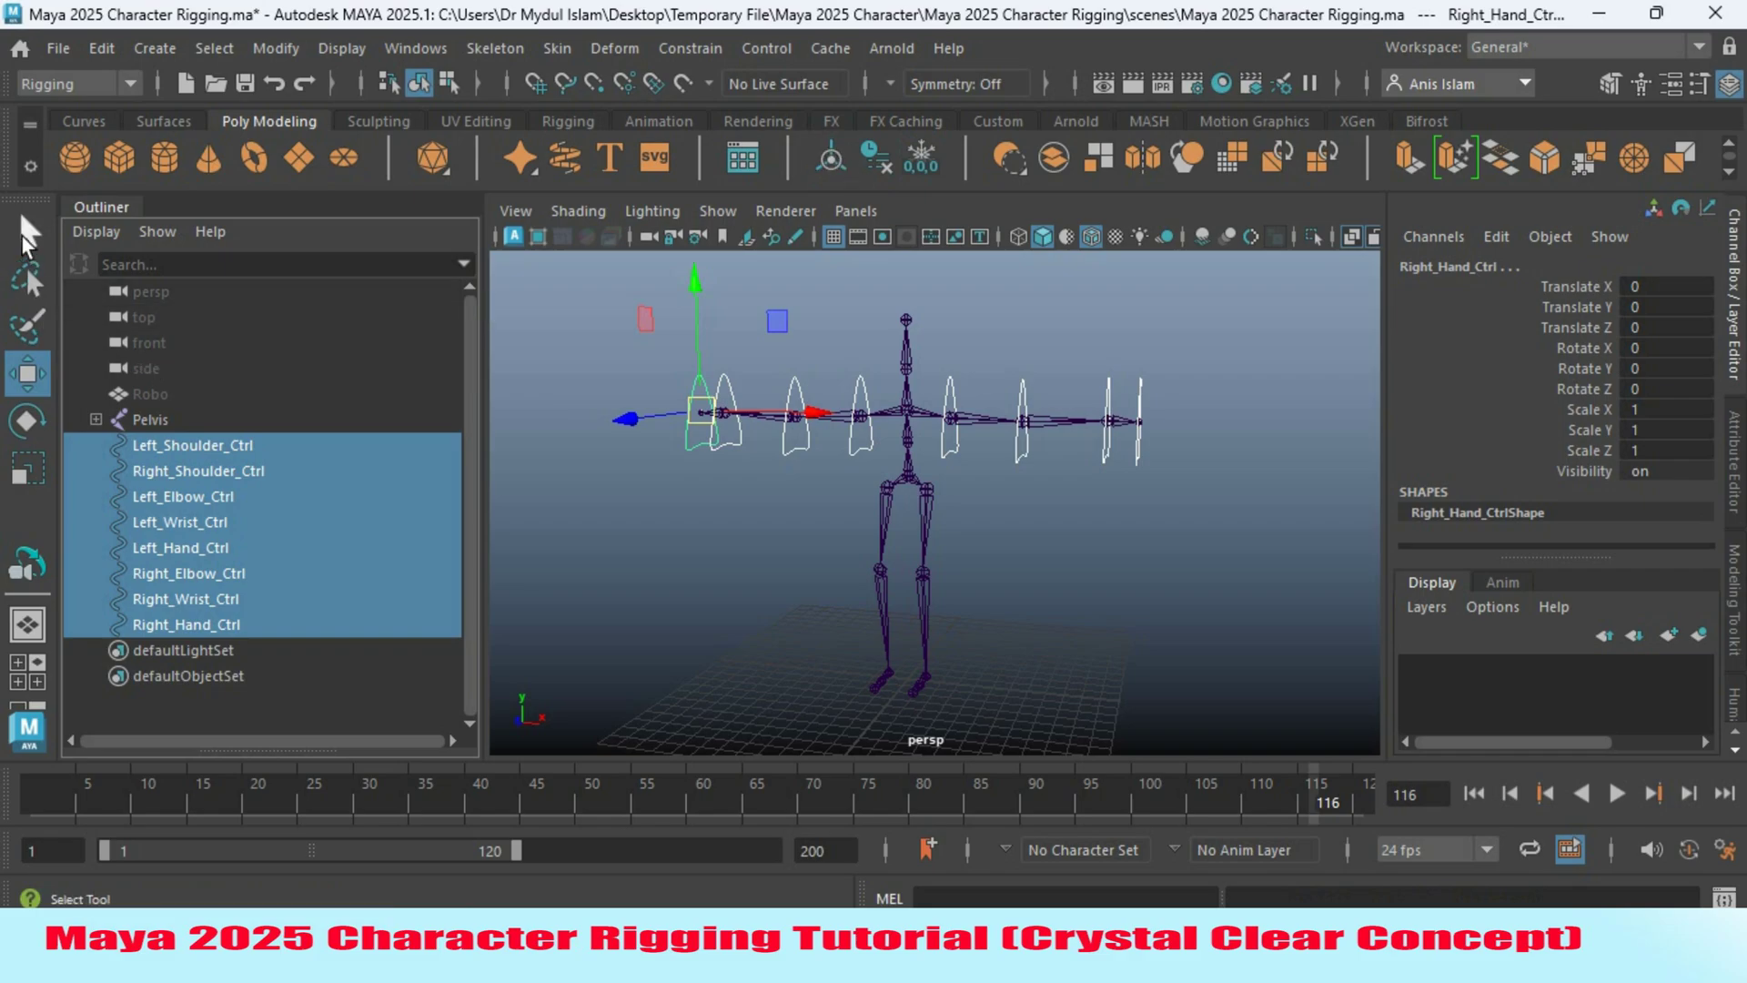
# Examine how the pivots of the arm control curves line up with their joints, from the right hand across to the left wrist.
pyautogui.keyDown('alt'); pyautogui.moveTo(702, 496); pyautogui.dragTo(697, 534); pyautogui.keyUp('alt')
pyautogui.keyDown('alt'); pyautogui.moveTo(698, 502); pyautogui.dragTo(785, 573, button='right'); pyautogui.keyUp('alt')
pyautogui.keyDown('alt'); pyautogui.moveTo(785, 574); pyautogui.dragTo(859, 586, button='middle'); pyautogui.keyUp('alt')
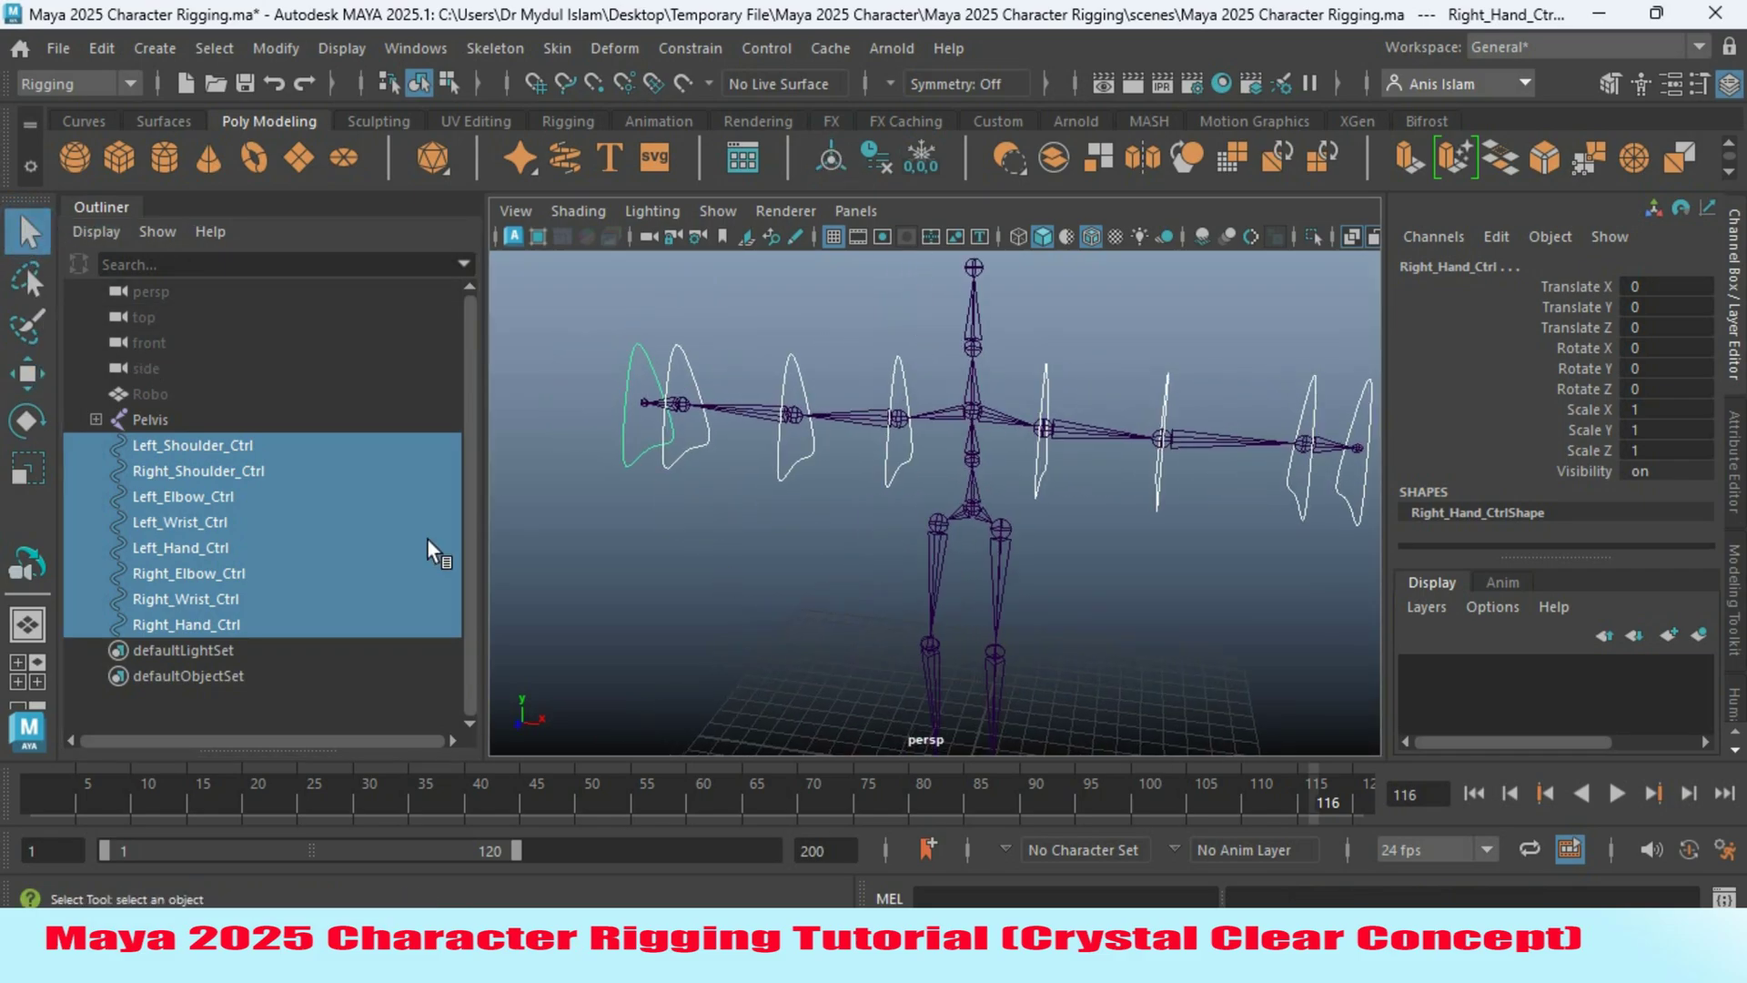
pyautogui.click(624, 440)
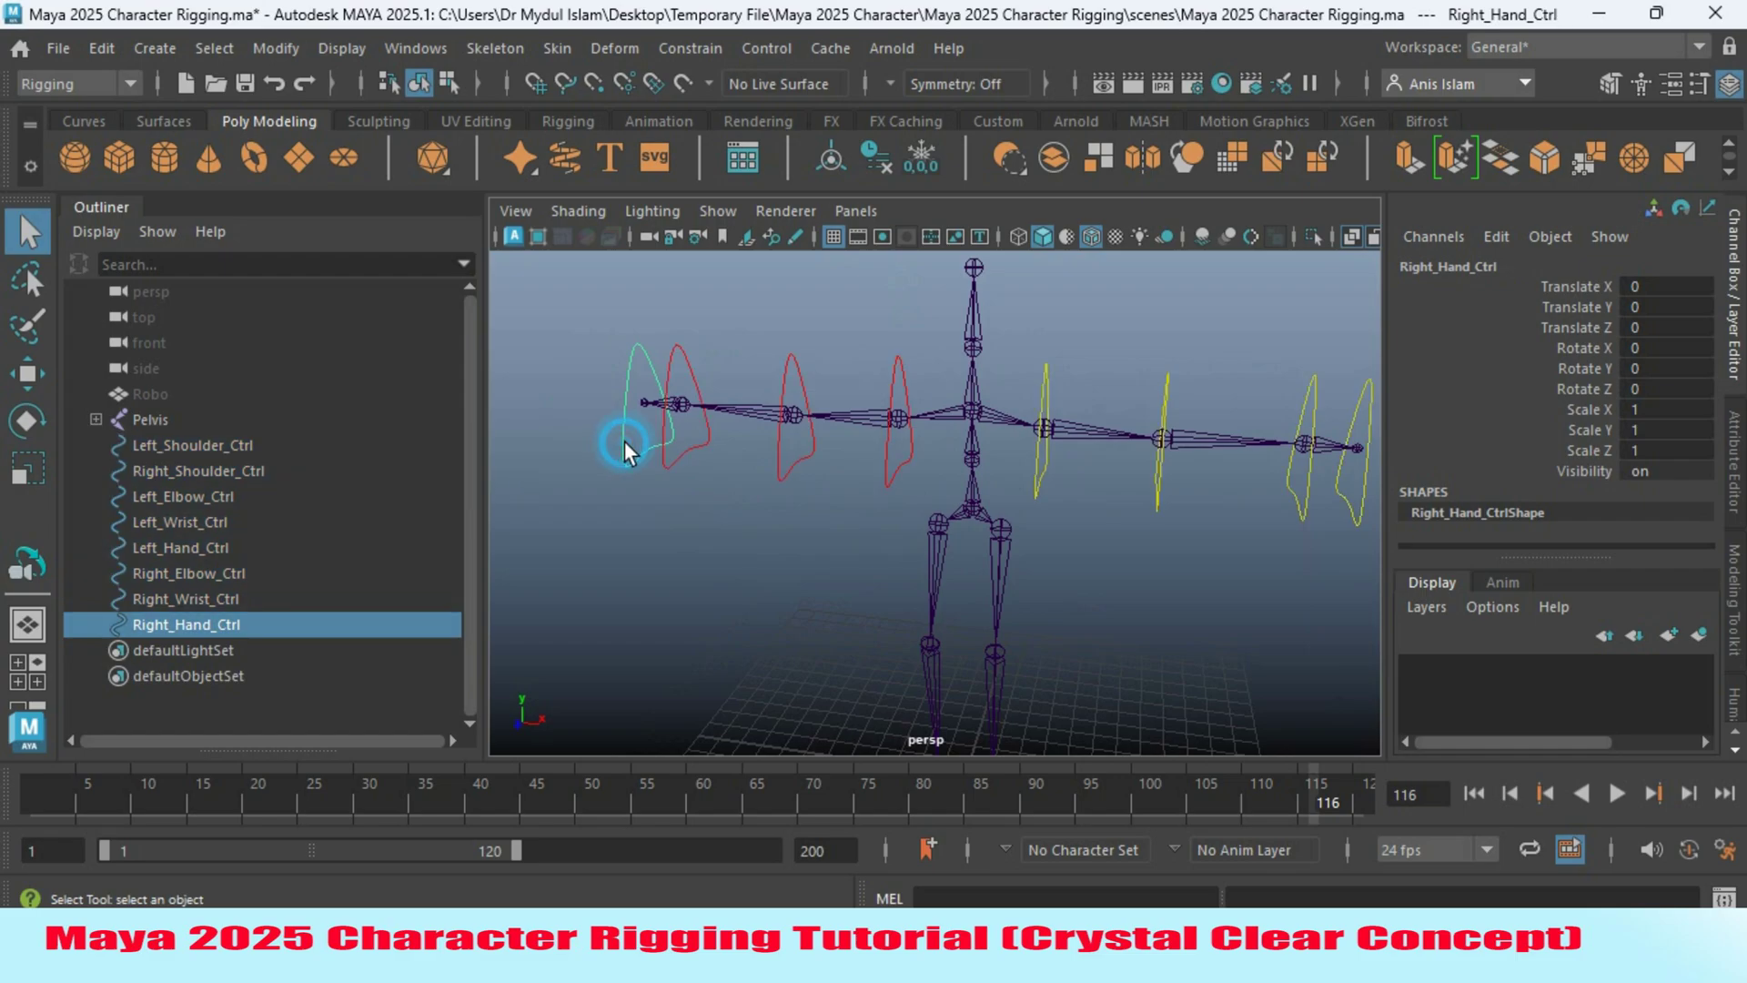
pyautogui.click(30, 375)
pyautogui.click(682, 458)
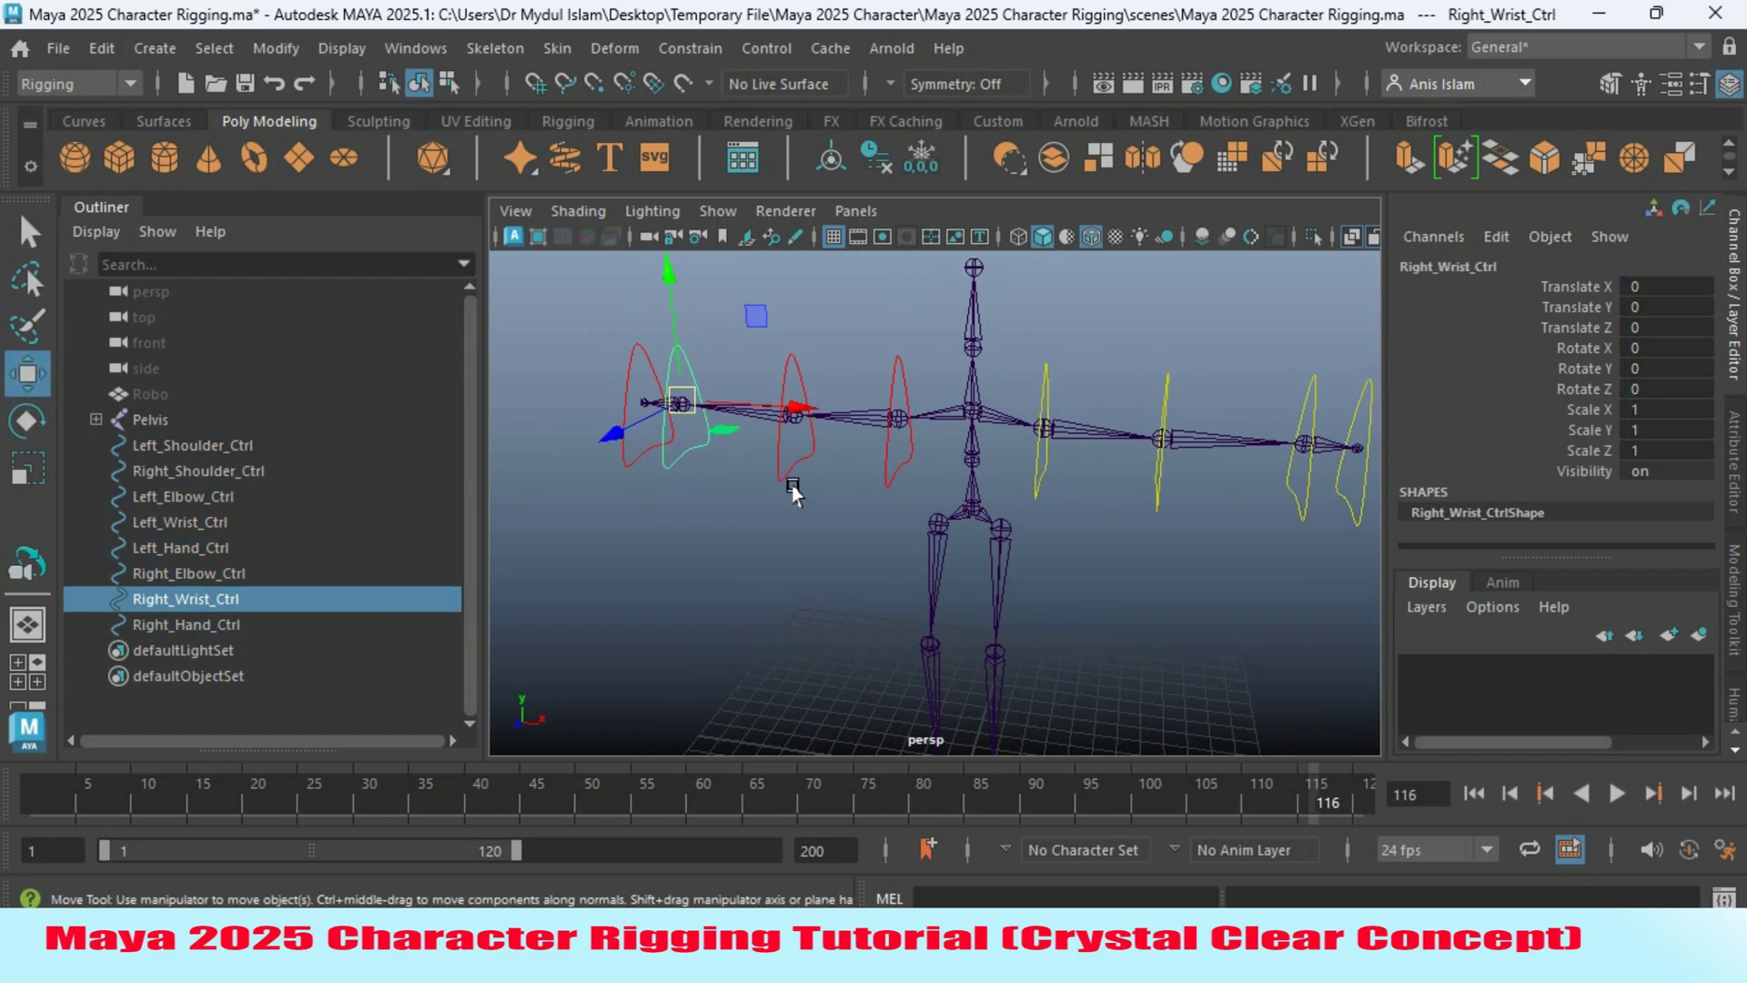
pyautogui.keyDown('alt'); pyautogui.moveTo(778, 505); pyautogui.dragTo(689, 480); pyautogui.keyUp('alt')
pyautogui.keyDown('alt'); pyautogui.moveTo(689, 480); pyautogui.dragTo(728, 499, button='middle'); pyautogui.keyUp('alt')
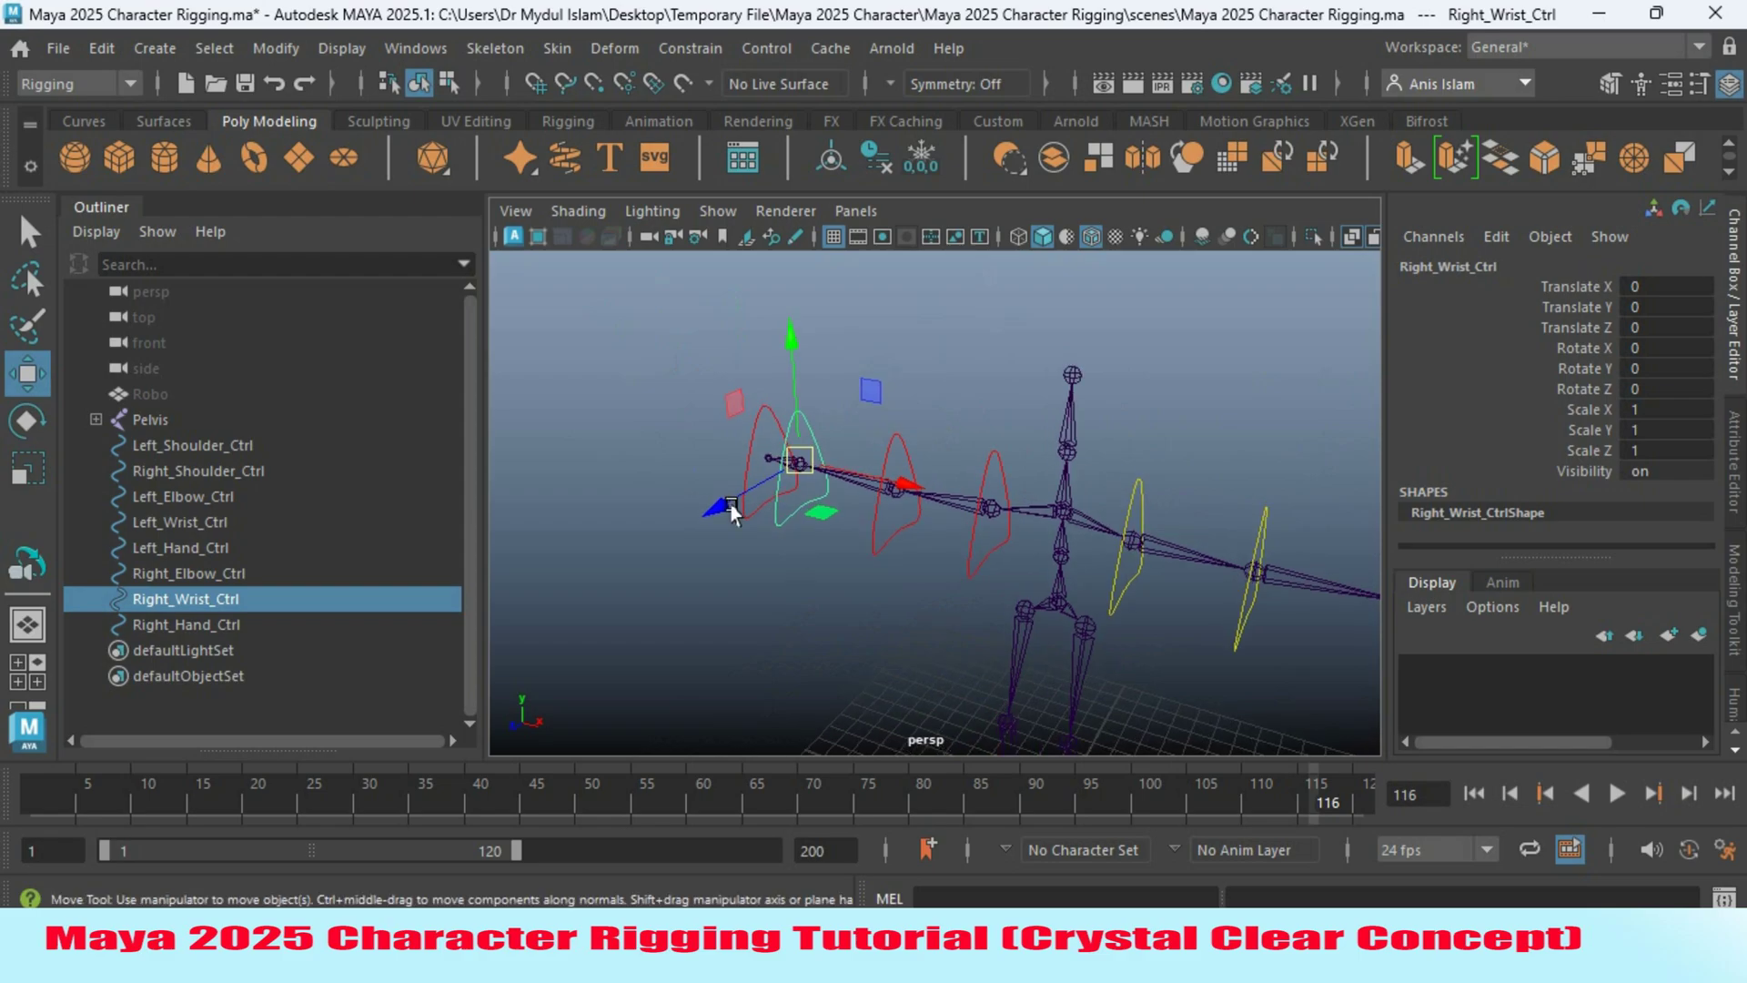
pyautogui.keyDown('alt'); pyautogui.moveTo(728, 498); pyautogui.dragTo(853, 637, button='right'); pyautogui.keyUp('alt')
pyautogui.keyDown('alt'); pyautogui.moveTo(904, 643); pyautogui.dragTo(908, 596); pyautogui.keyUp('alt')
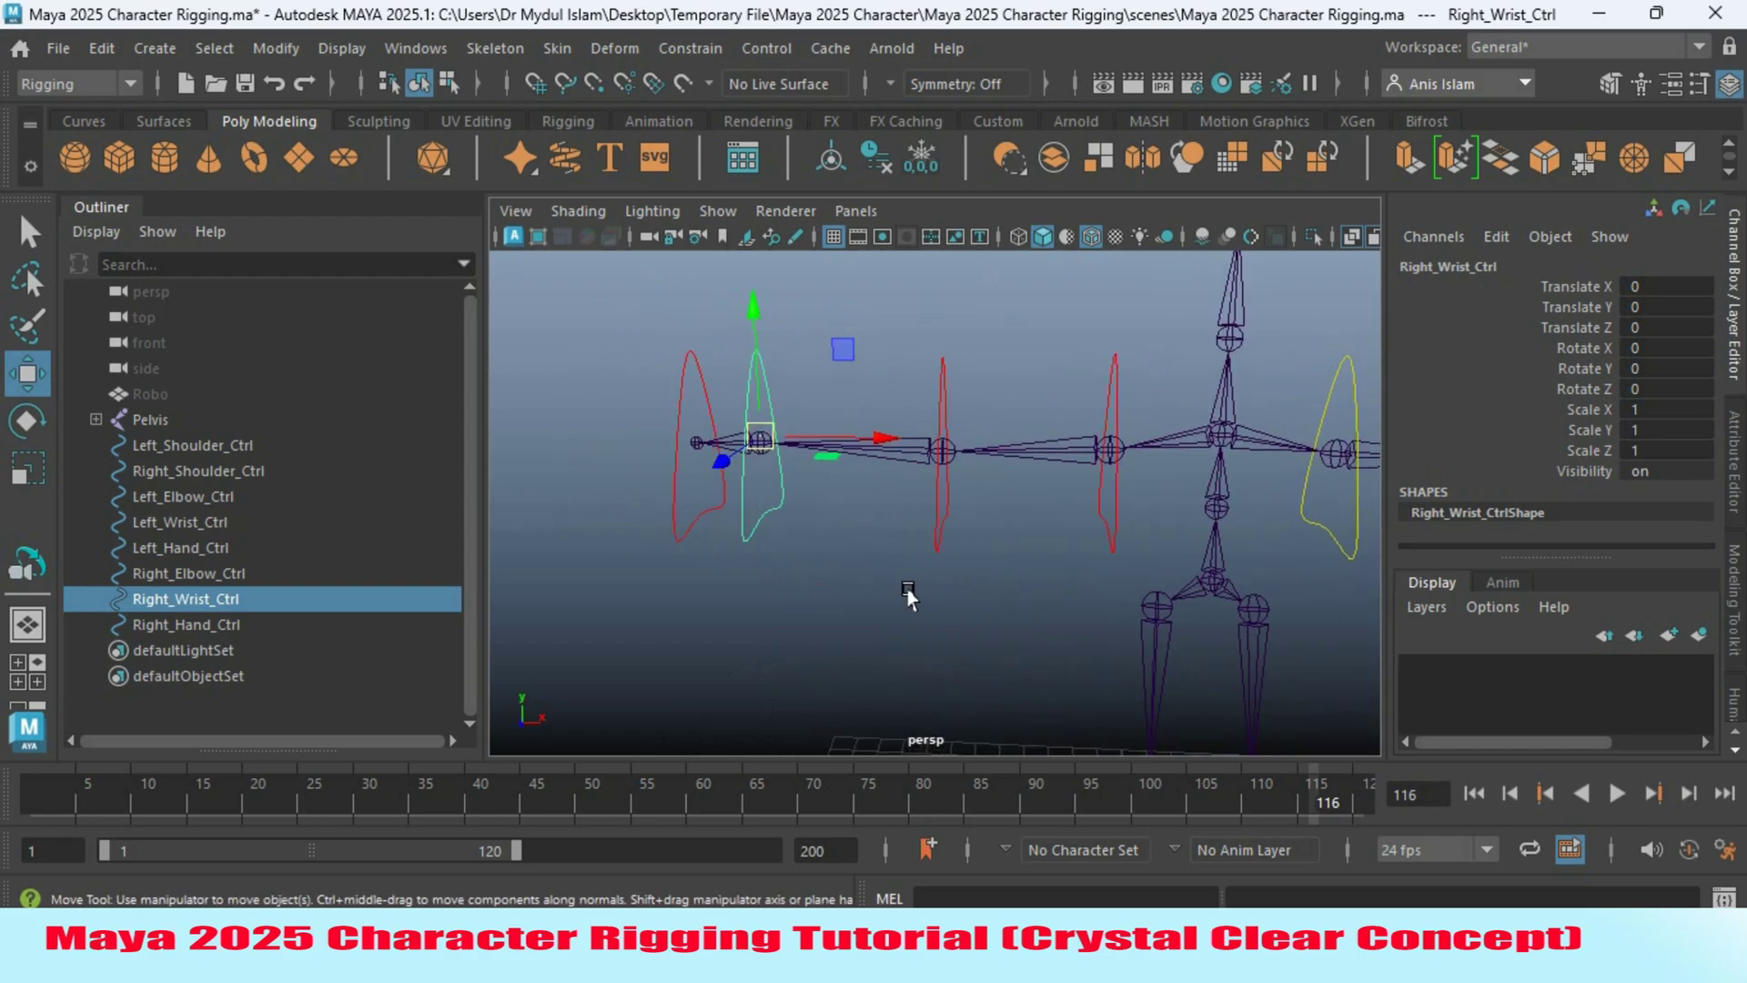
pyautogui.click(928, 539)
pyautogui.click(1104, 524)
pyautogui.keyDown('alt'); pyautogui.moveTo(1104, 544); pyautogui.dragTo(1063, 544); pyautogui.keyUp('alt')
pyautogui.click(1021, 521)
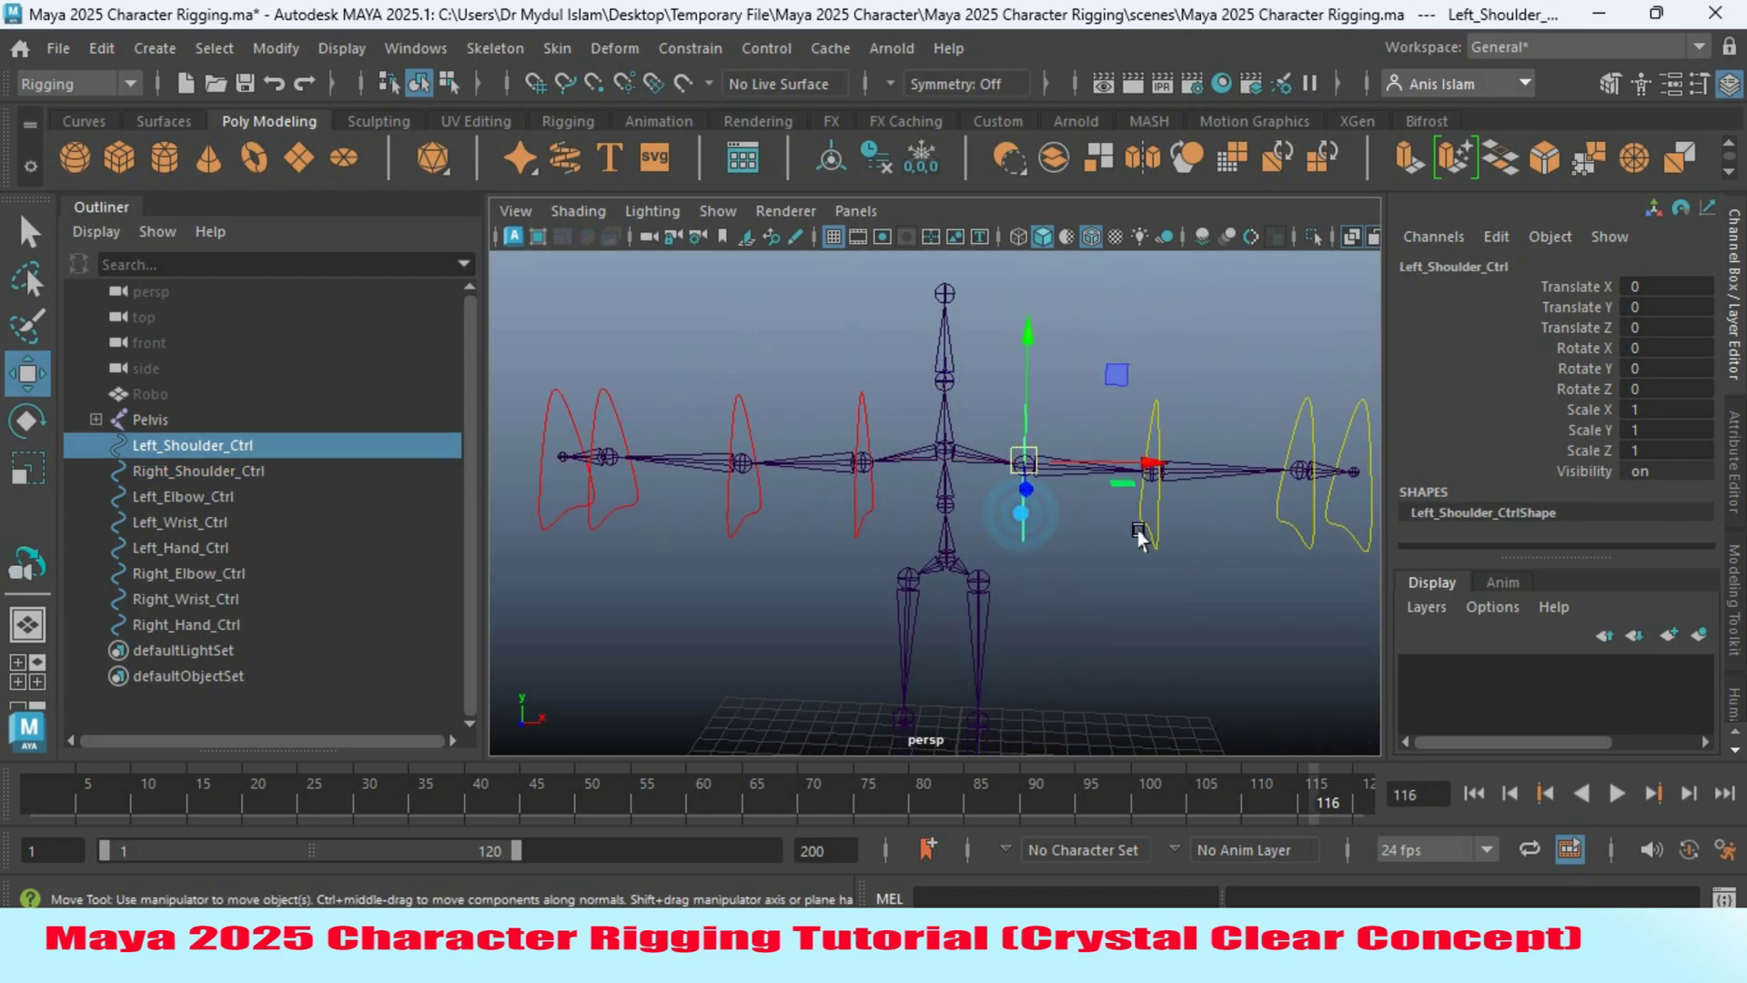
pyautogui.click(1148, 533)
pyautogui.keyDown('alt'); pyautogui.moveTo(1193, 550); pyautogui.dragTo(981, 579); pyautogui.keyUp('alt')
pyautogui.click(983, 575)
pyautogui.click(989, 574)
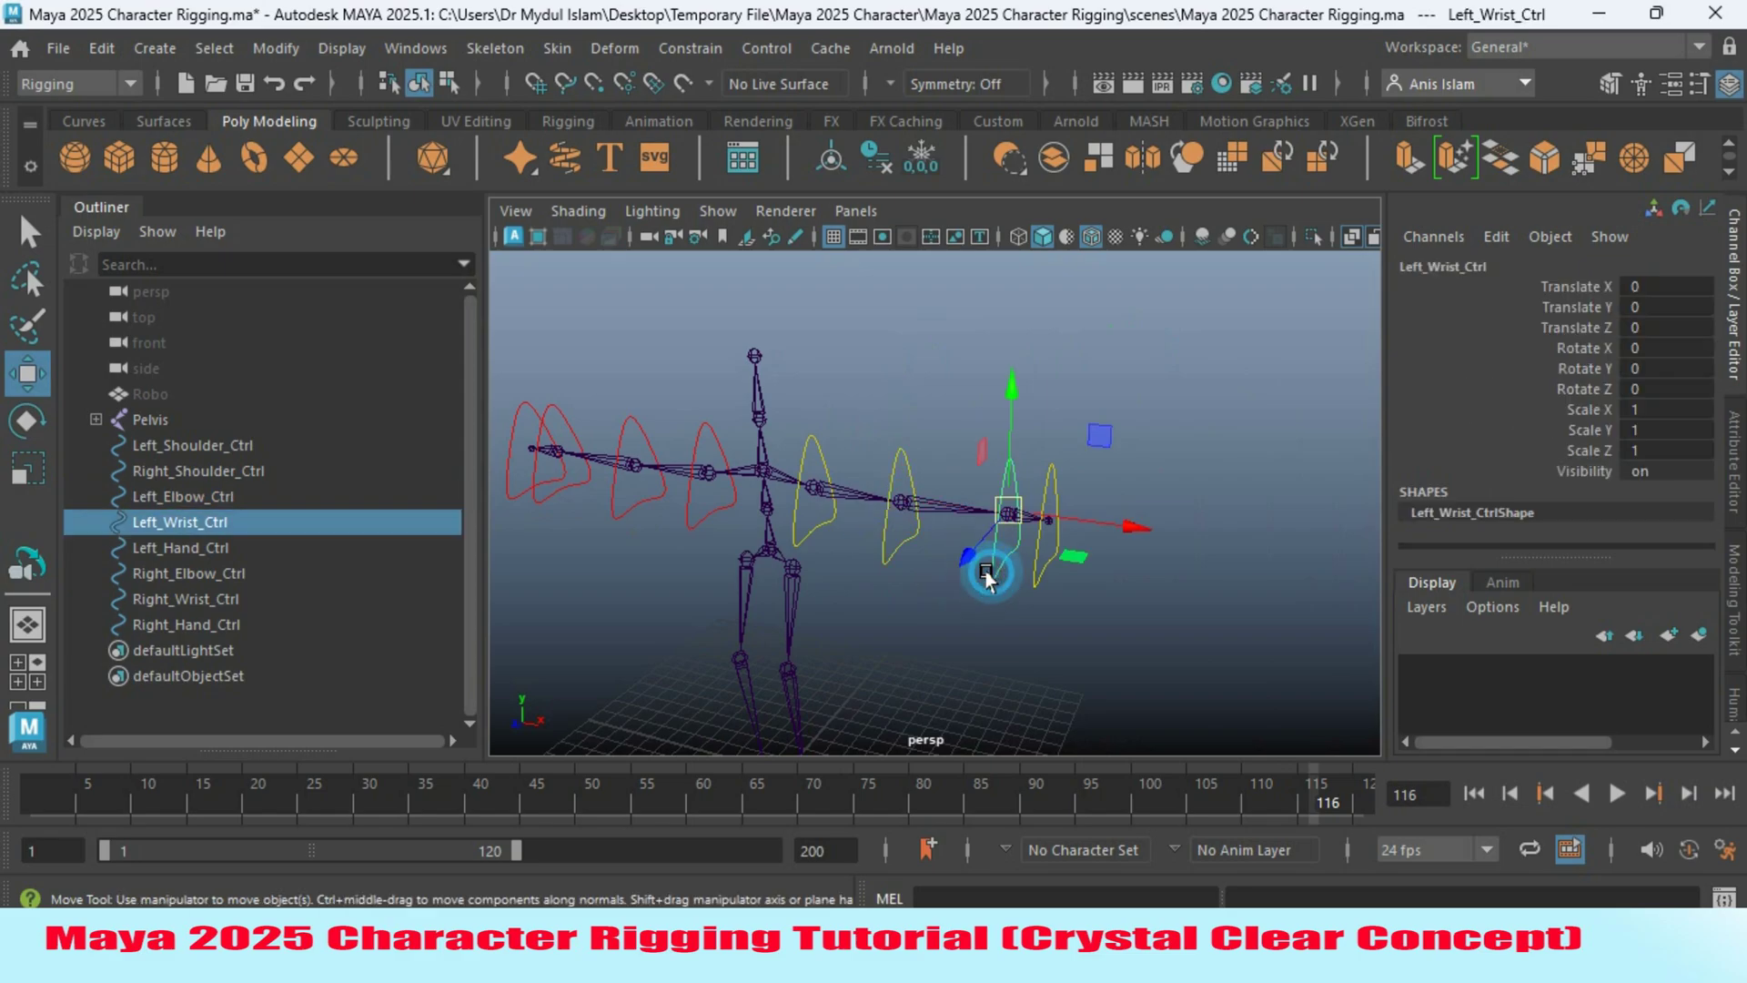
# Snap the Left_Hand_Ctrl curve's pivot onto the end joint of the left hand by moving the curve.
pyautogui.click(1034, 560)
pyautogui.keyDown('alt'); pyautogui.moveTo(1034, 560); pyautogui.dragTo(890, 578); pyautogui.keyUp('alt')
pyautogui.keyDown('alt'); pyautogui.moveTo(890, 578); pyautogui.dragTo(1010, 673, button='right'); pyautogui.keyUp('alt')
pyautogui.keyDown('alt'); pyautogui.moveTo(887, 680); pyautogui.dragTo(916, 661); pyautogui.keyUp('alt')
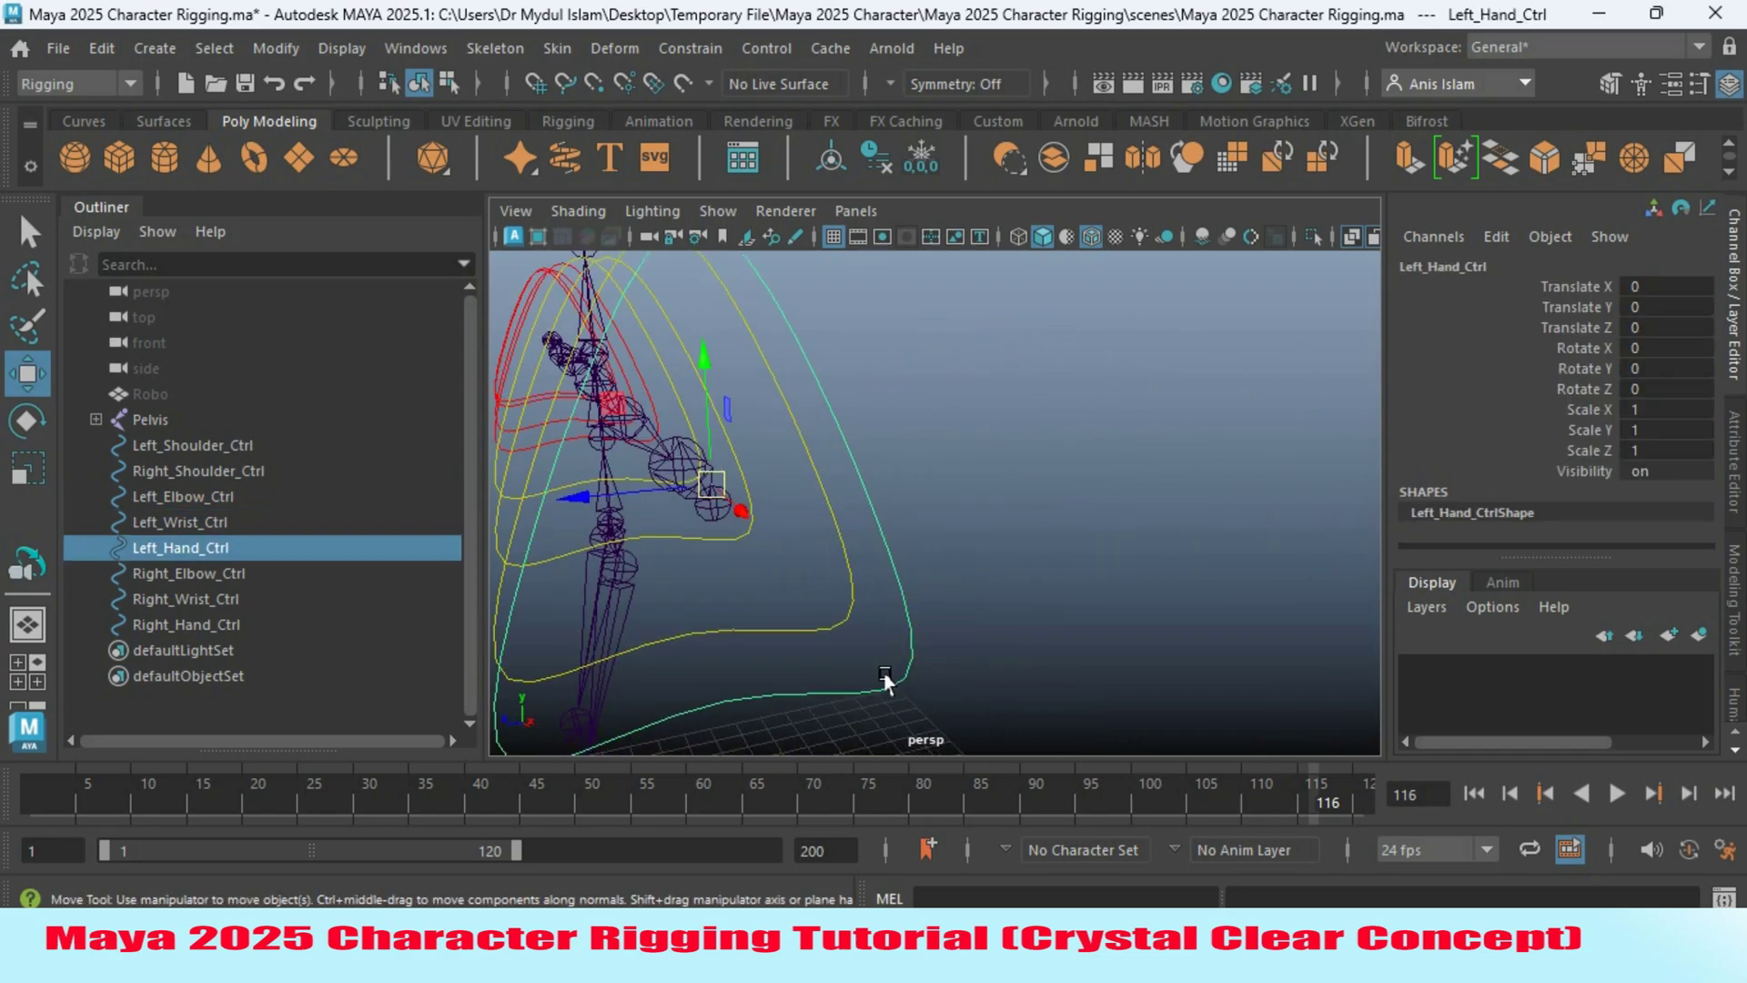
pyautogui.press('v')
pyautogui.moveTo(976, 521); pyautogui.dragTo(976, 549)
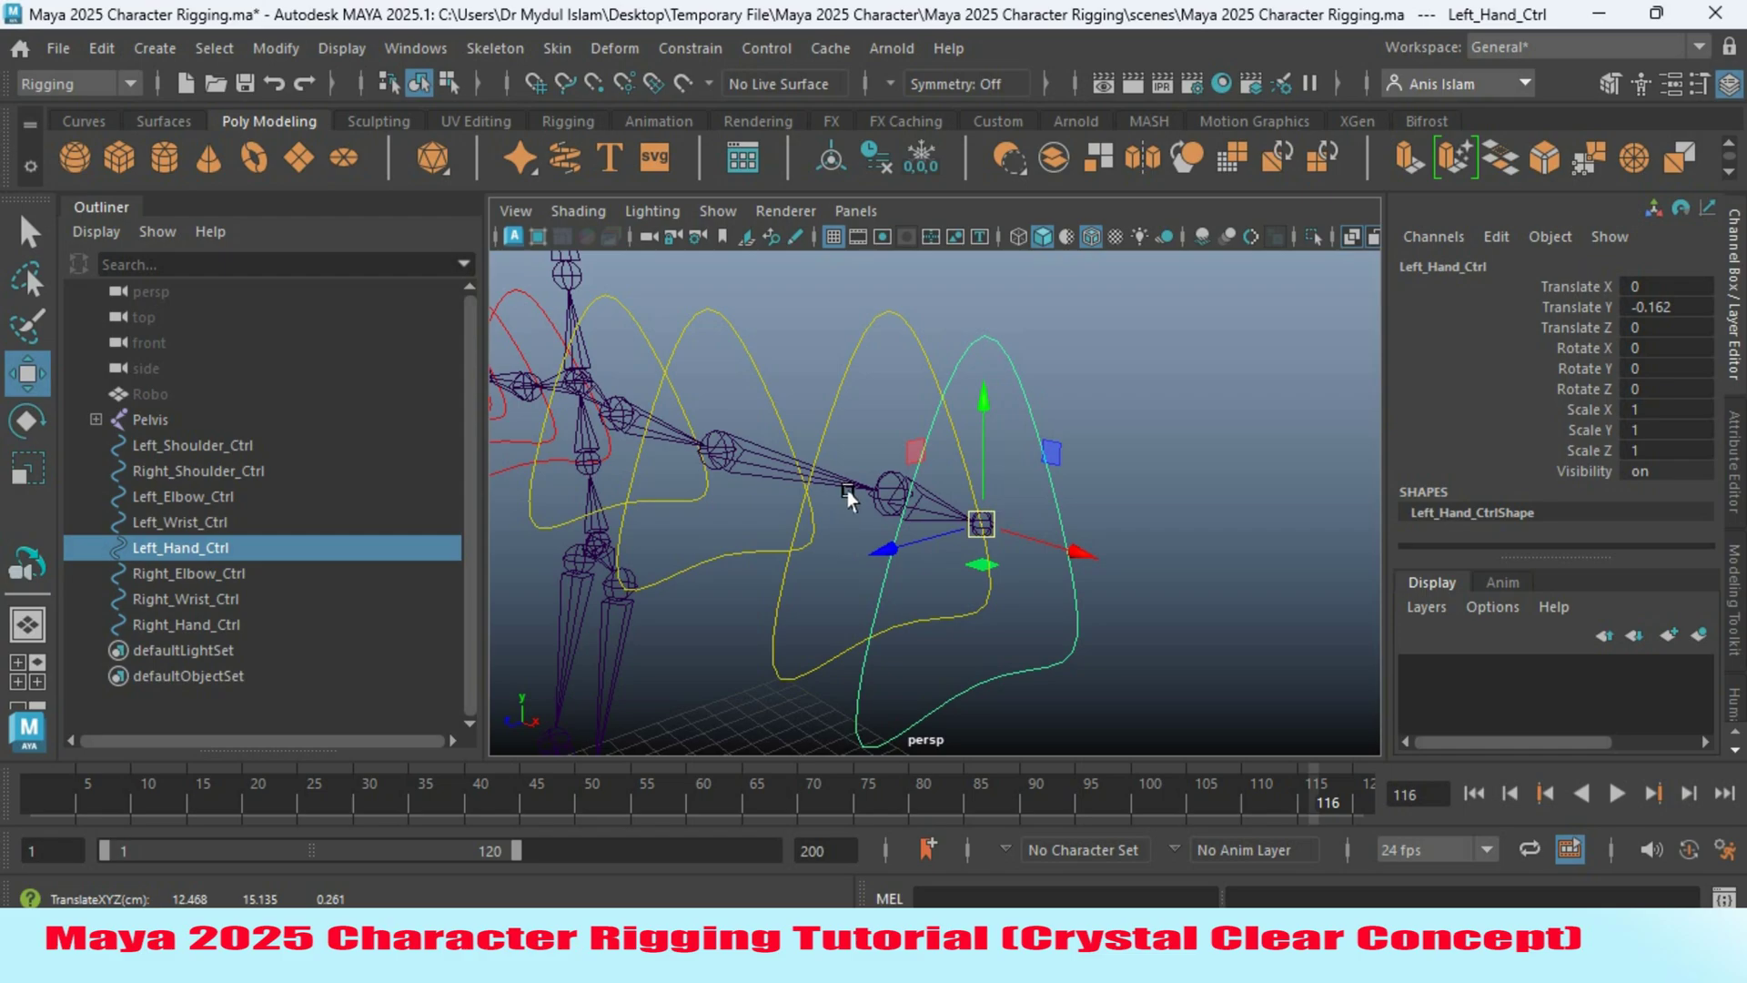
# Move the Left_Wrist_Ctrl curve so its pivot snaps onto the left wrist joint.
pyautogui.click(818, 414)
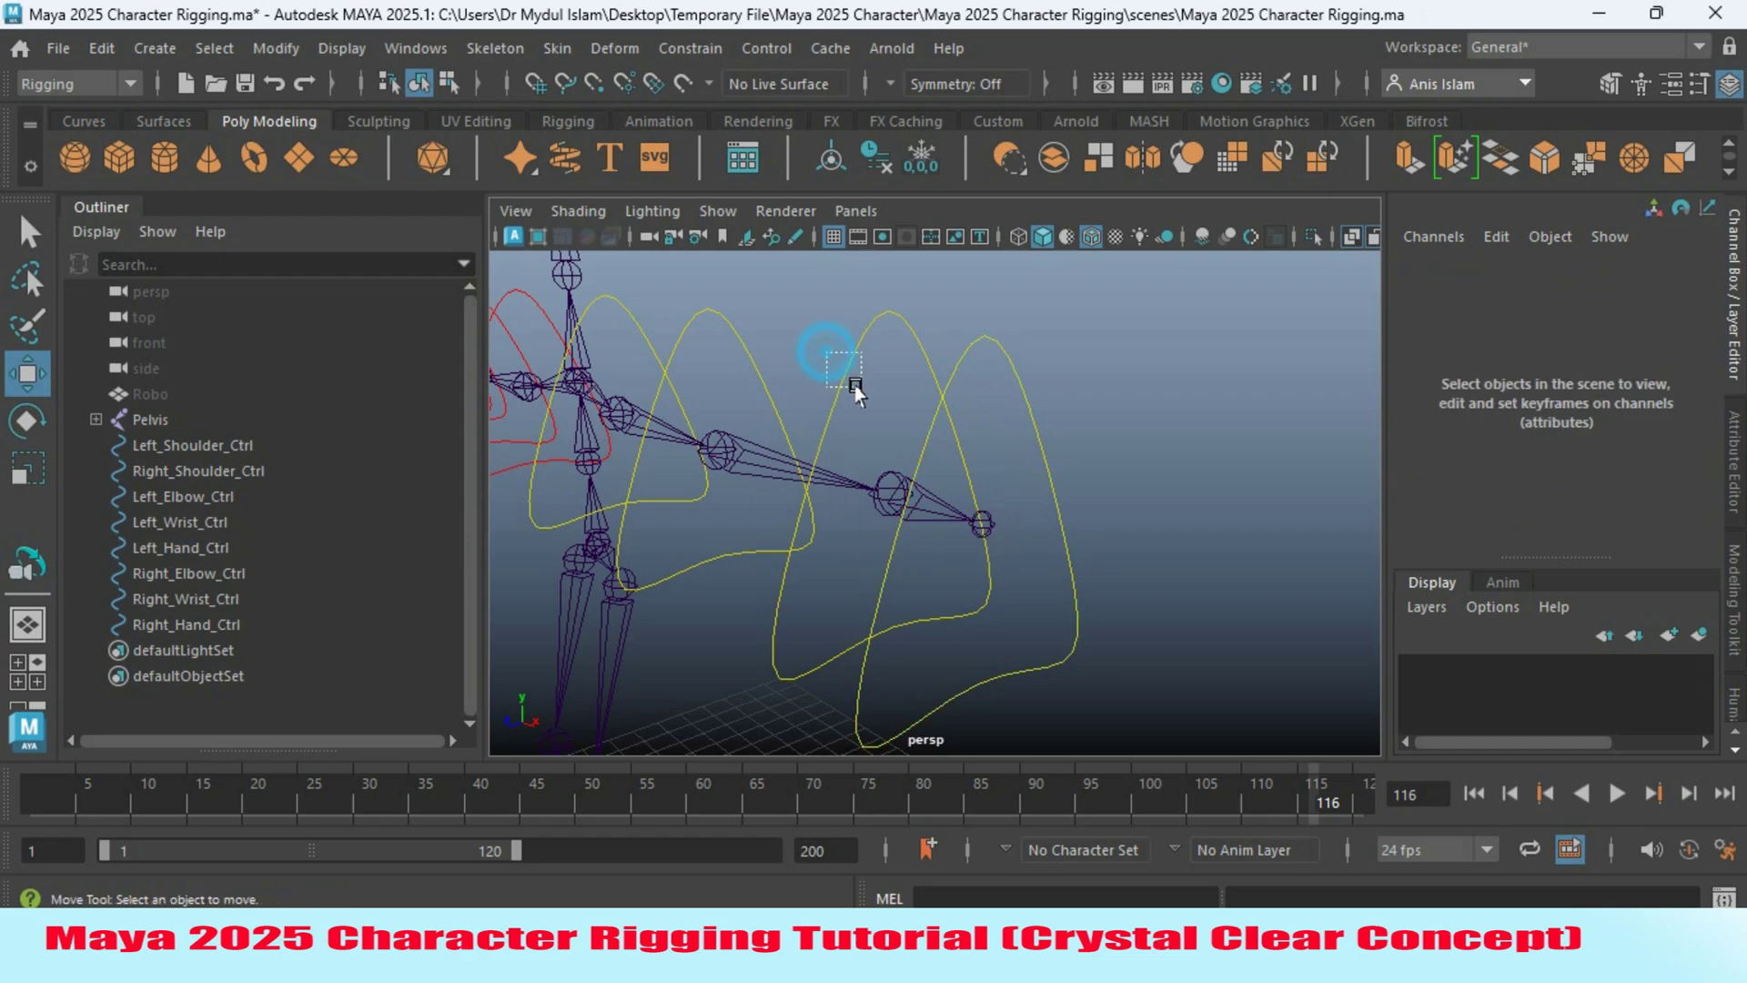
pyautogui.moveTo(856, 386); pyautogui.dragTo(863, 391)
pyautogui.press('v')
pyautogui.moveTo(890, 480); pyautogui.dragTo(886, 498)
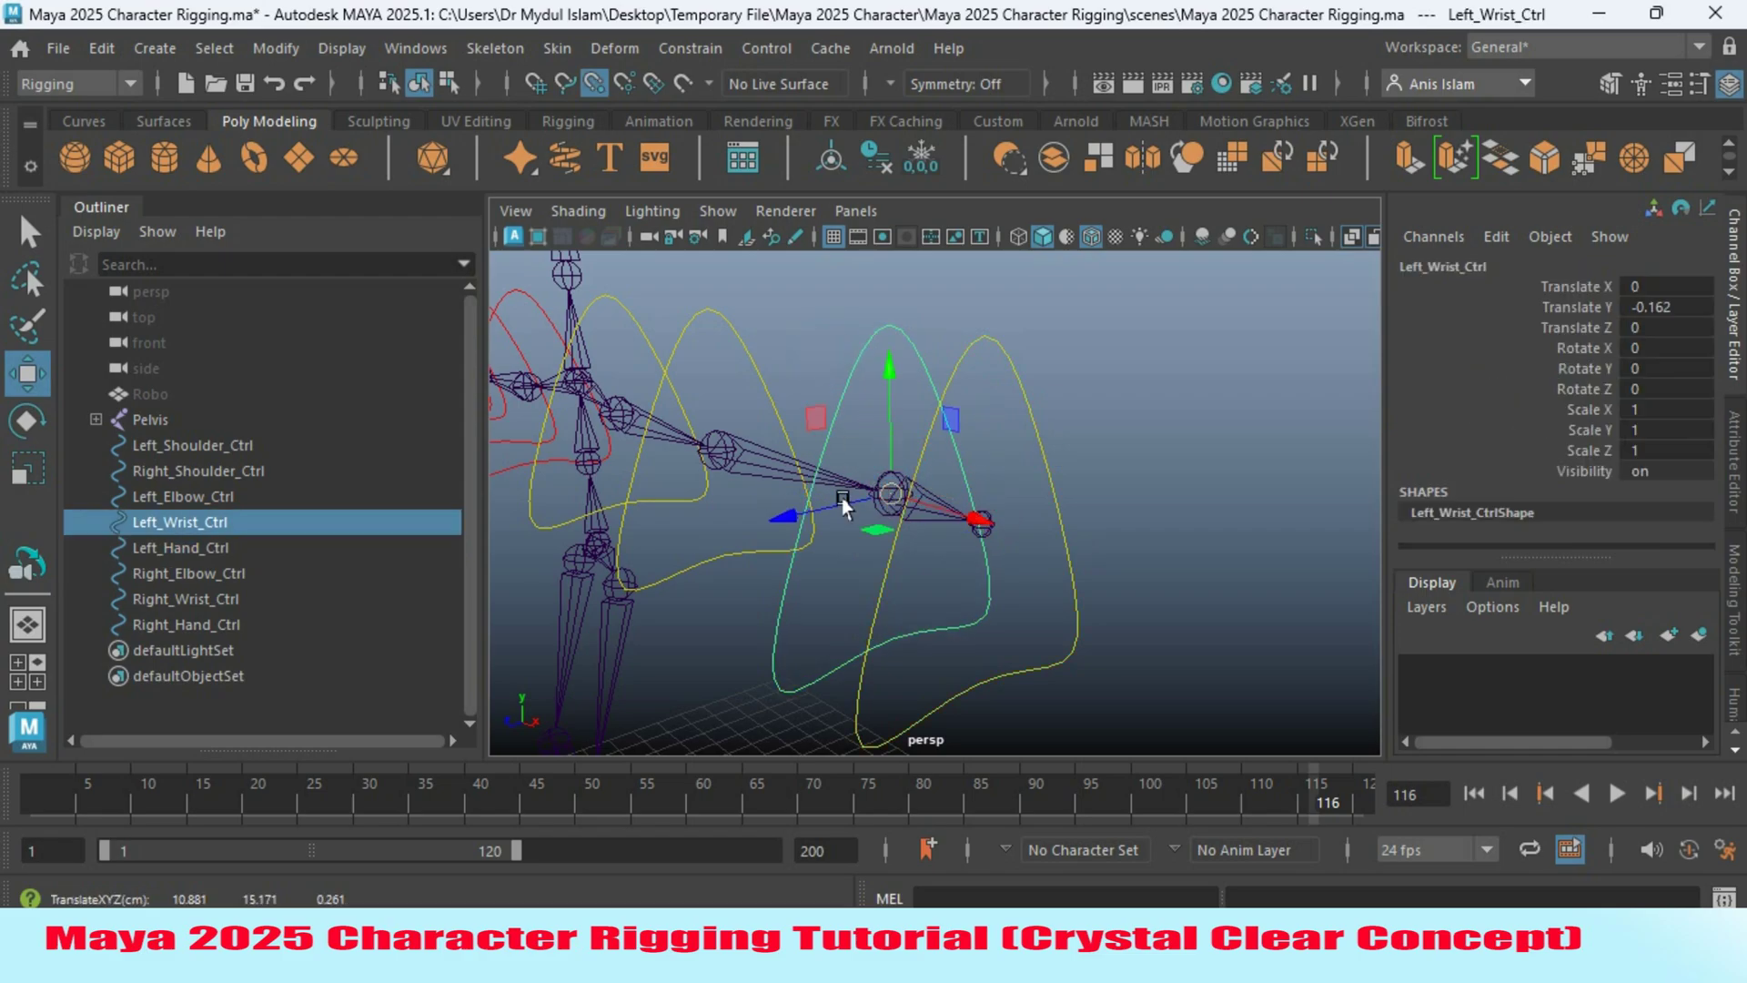
# Select the Left_Elbow_Ctrl curve for snapping to the left elbow joint.
pyautogui.click(726, 368)
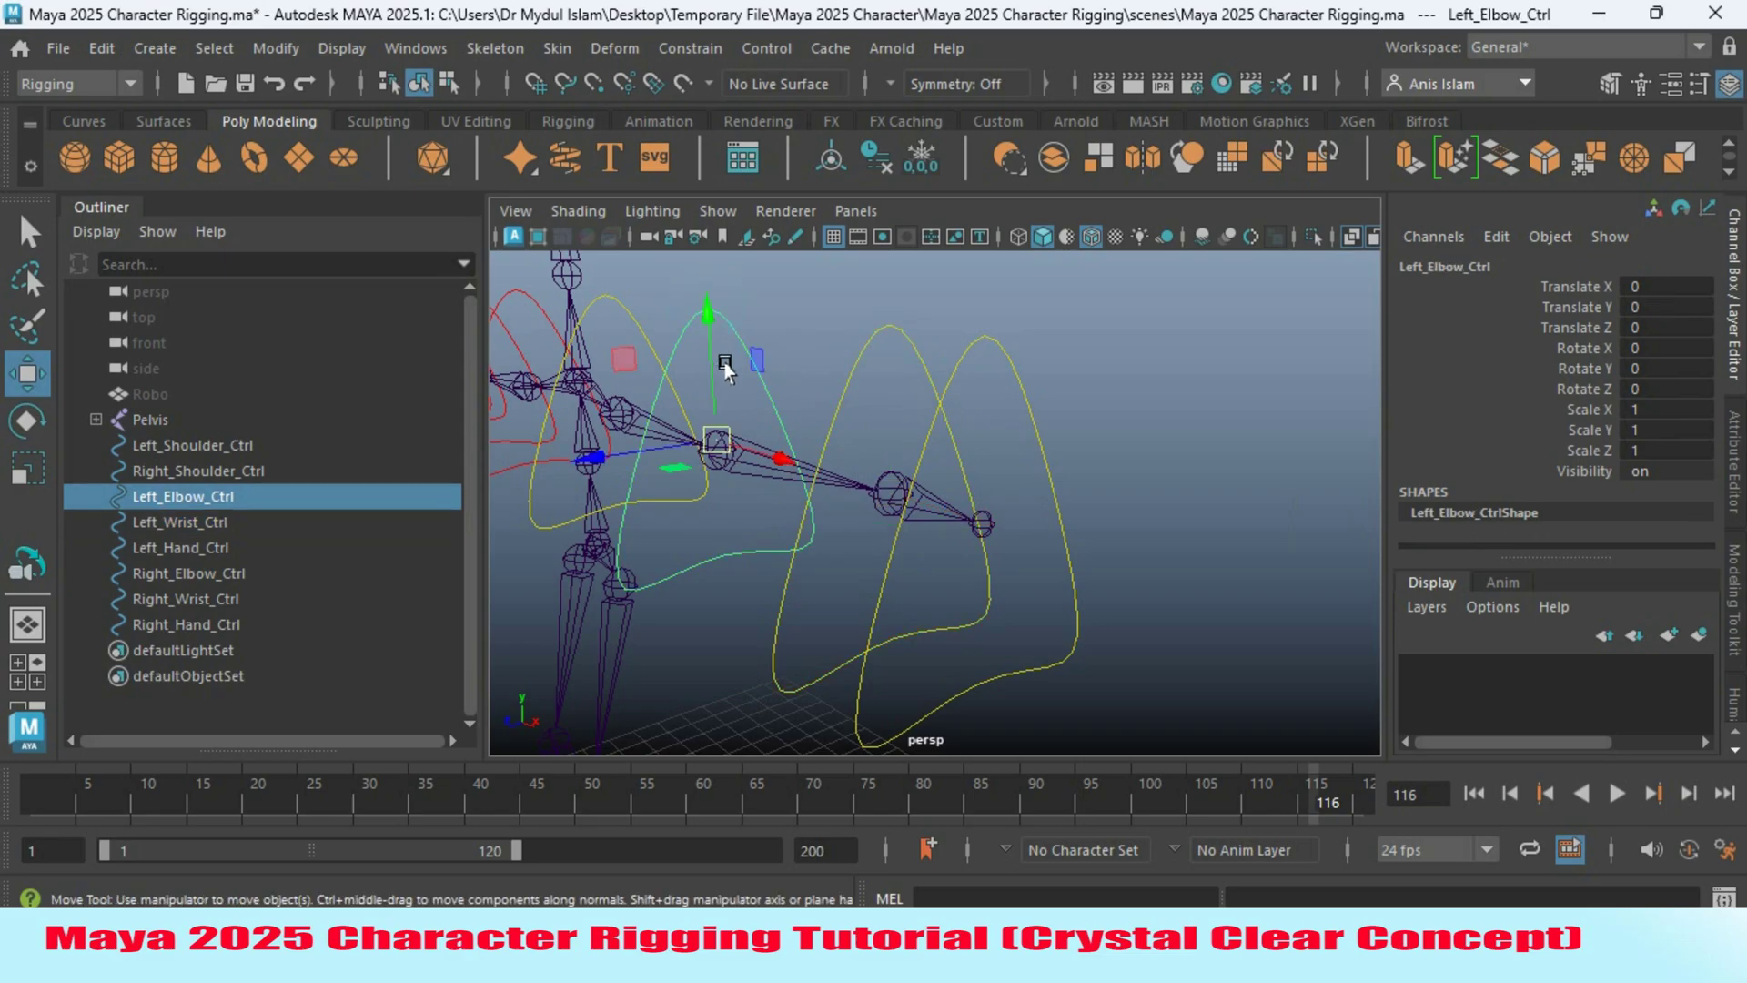
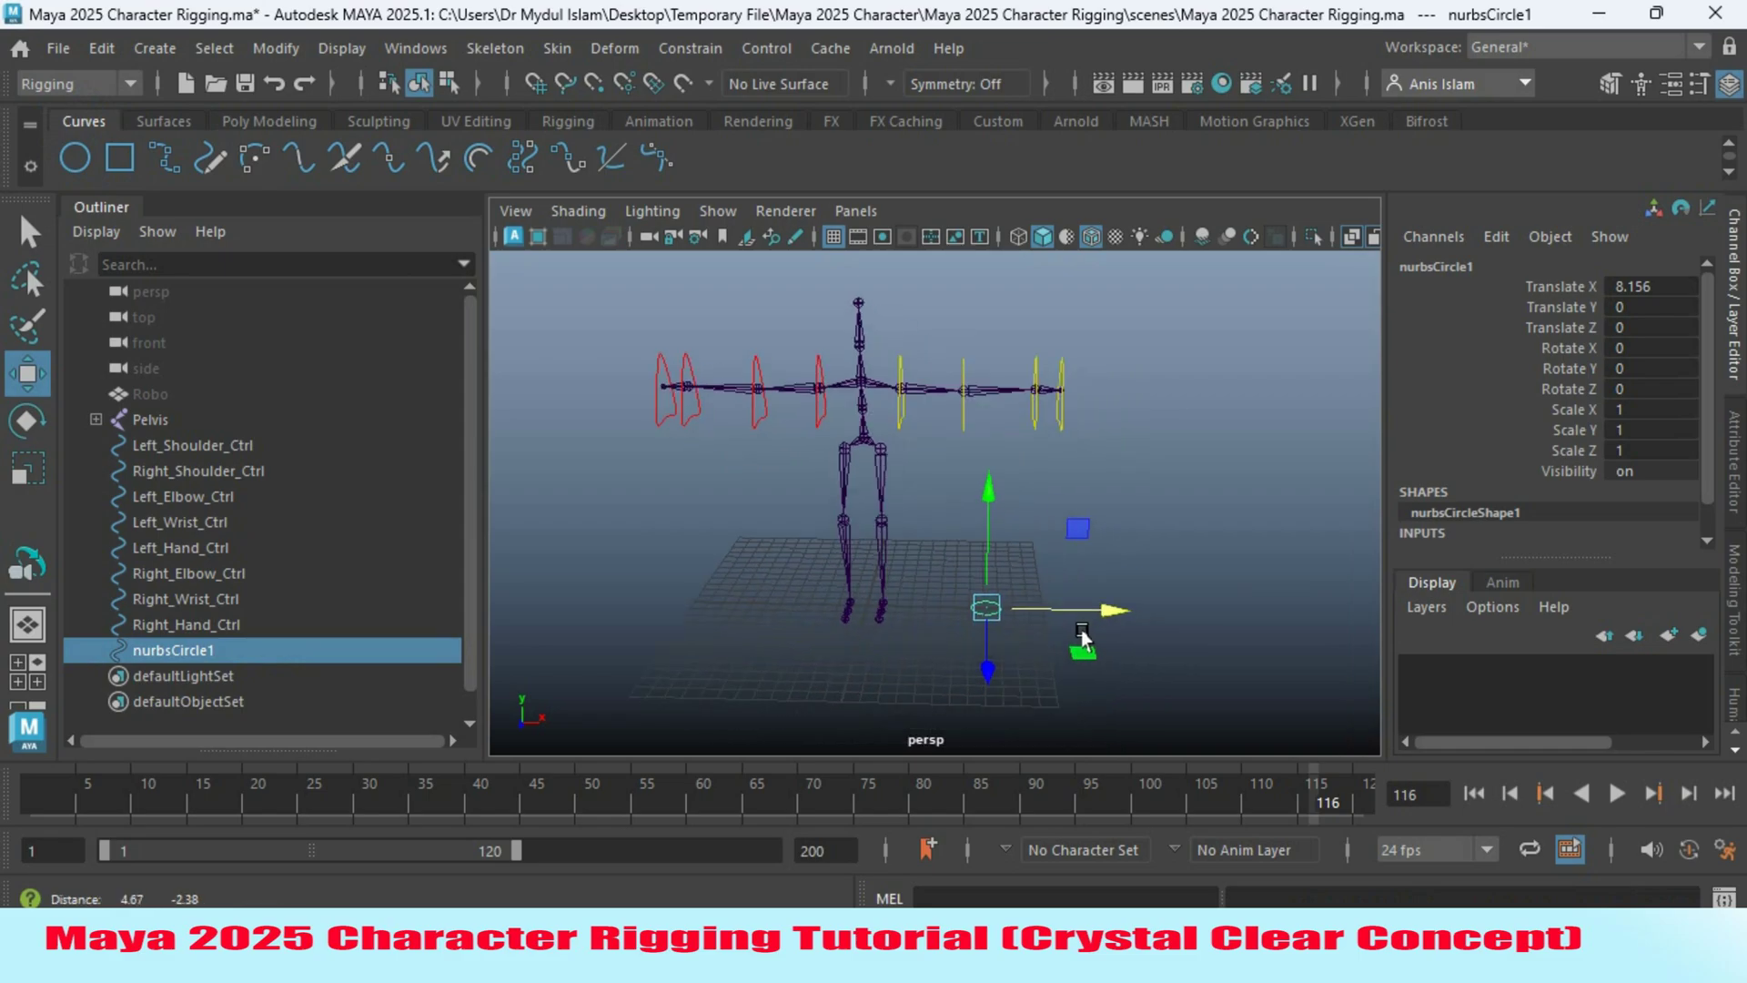
# Switch the new NURBS circle to control-vertex editing and select its four diagonal control vertices.
pyautogui.keyDown('alt'); pyautogui.moveTo(1098, 703); pyautogui.dragTo(1010, 728); pyautogui.keyUp('alt')
pyautogui.click(1600, 84)
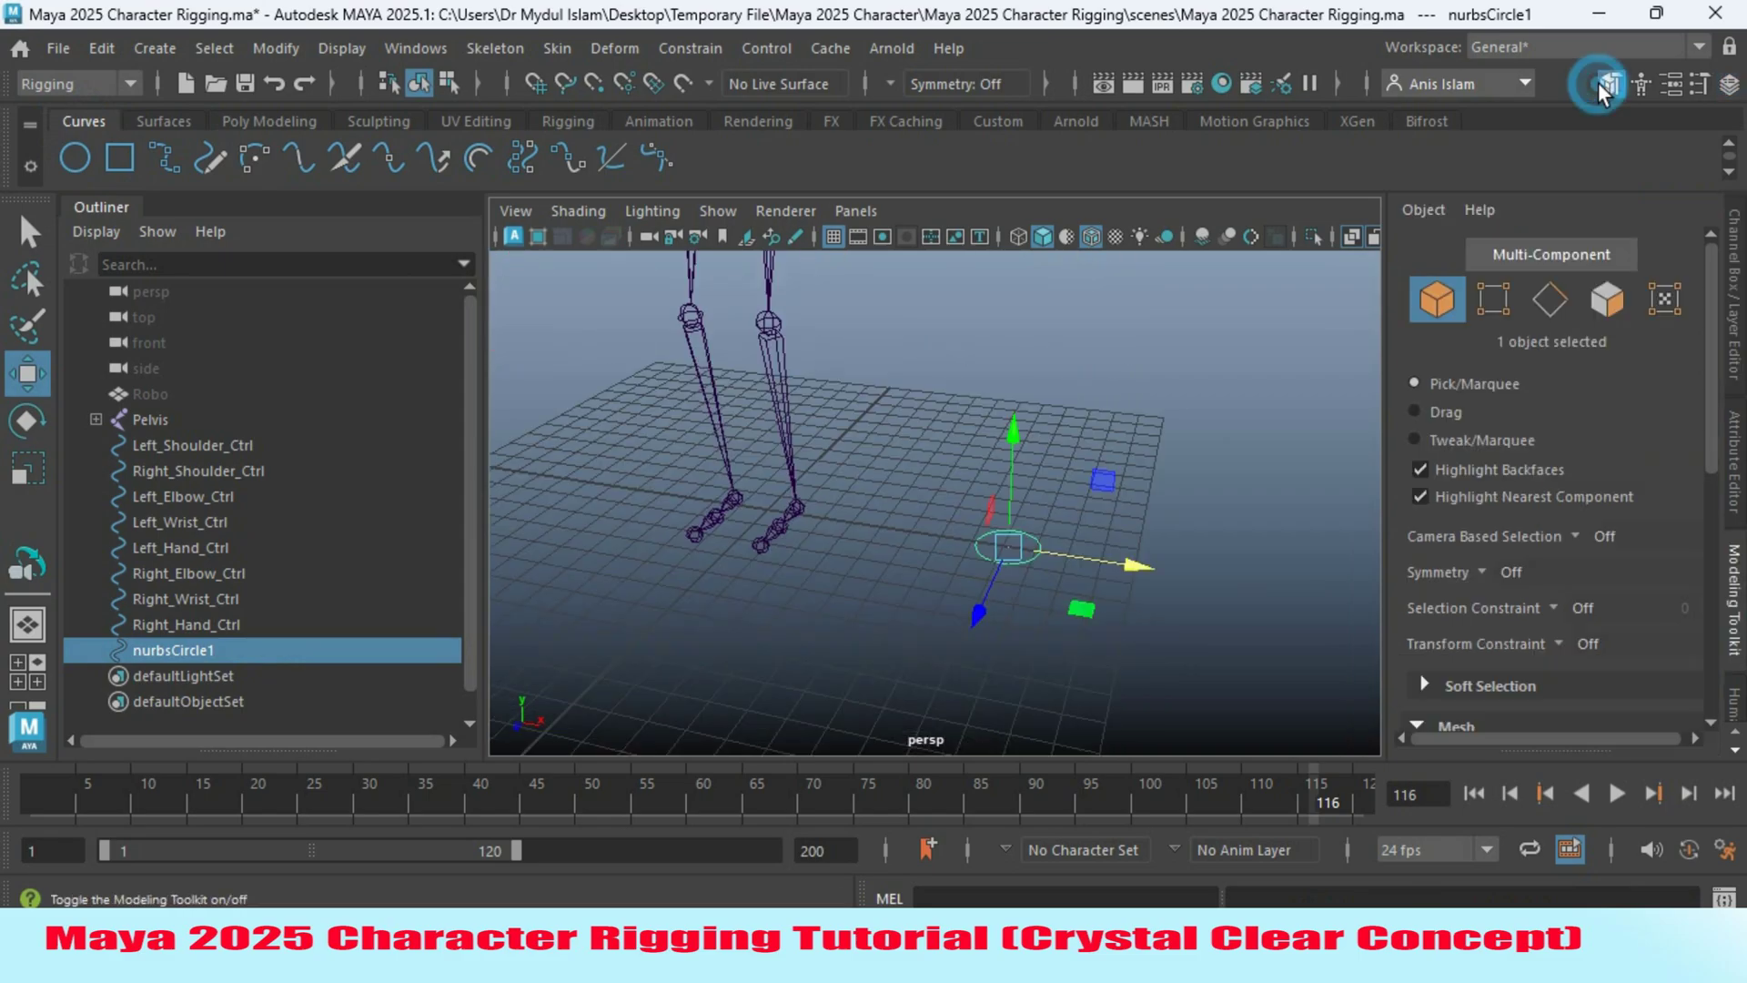
pyautogui.click(1494, 308)
pyautogui.keyDown('alt'); pyautogui.moveTo(1133, 521); pyautogui.dragTo(1214, 520); pyautogui.keyUp('alt')
pyautogui.keyDown('alt'); pyautogui.moveTo(1163, 508); pyautogui.dragTo(1054, 499, button='right'); pyautogui.keyUp('alt')
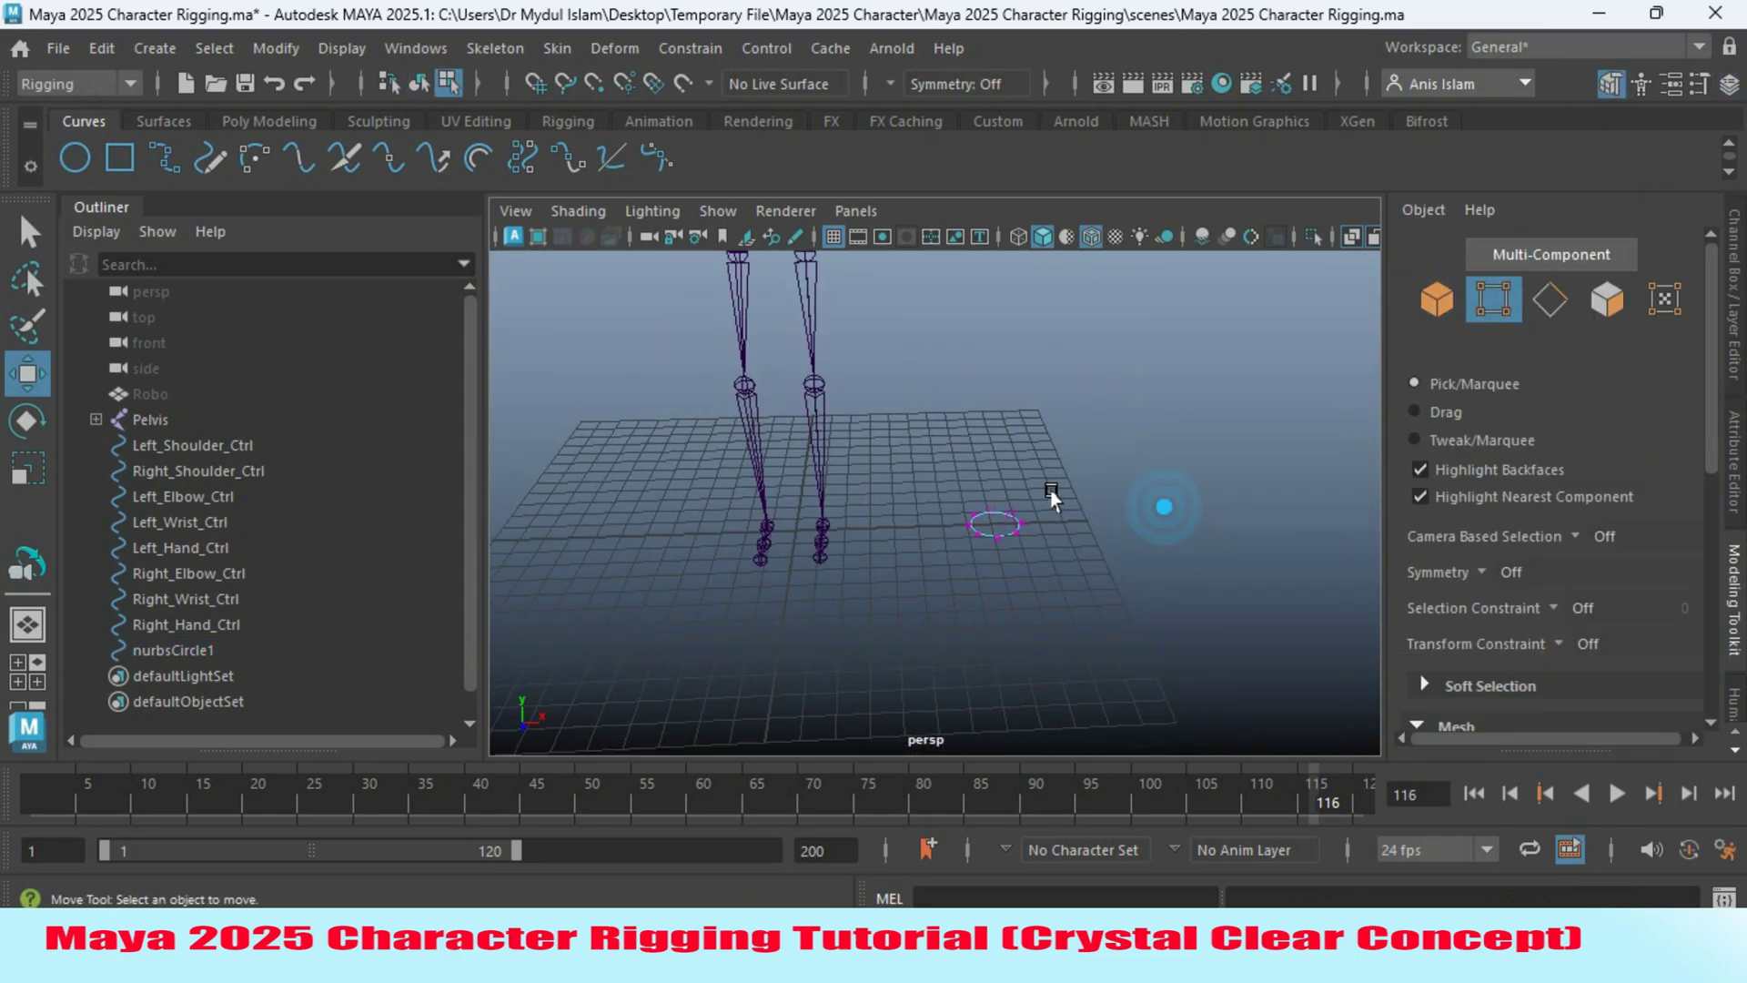
pyautogui.press('a')
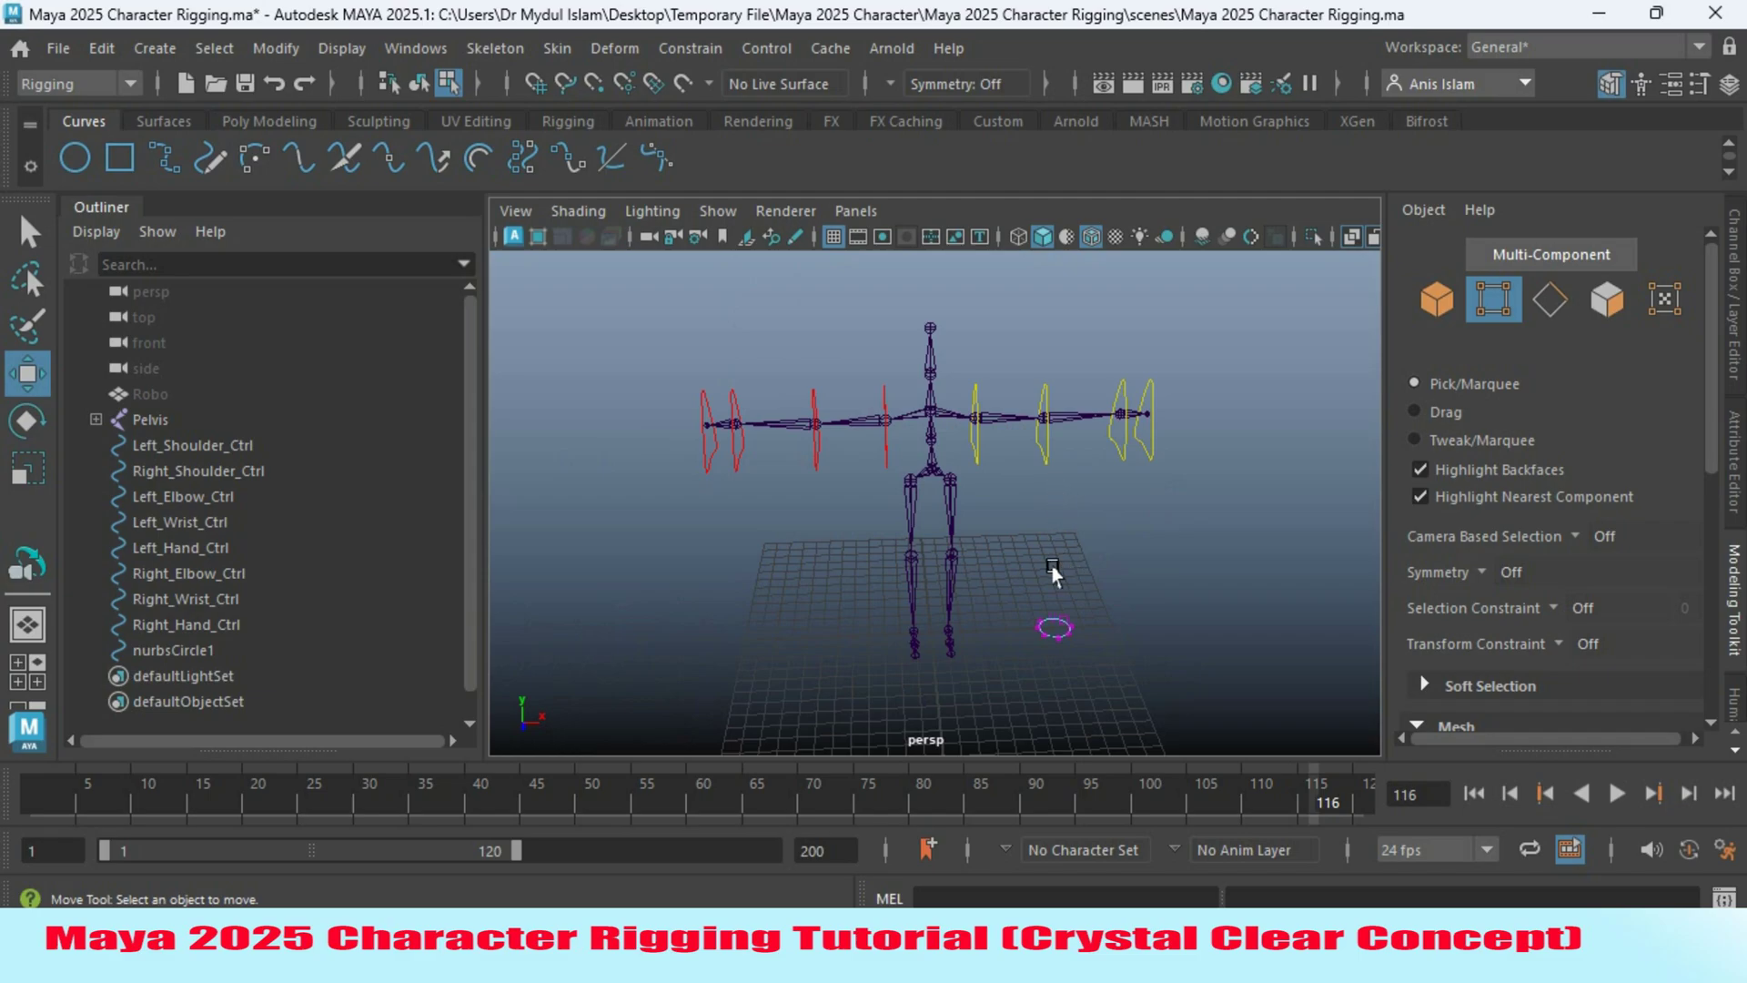
pyautogui.scroll(10, 1056, 509)
pyautogui.scroll(5, 1104, 678)
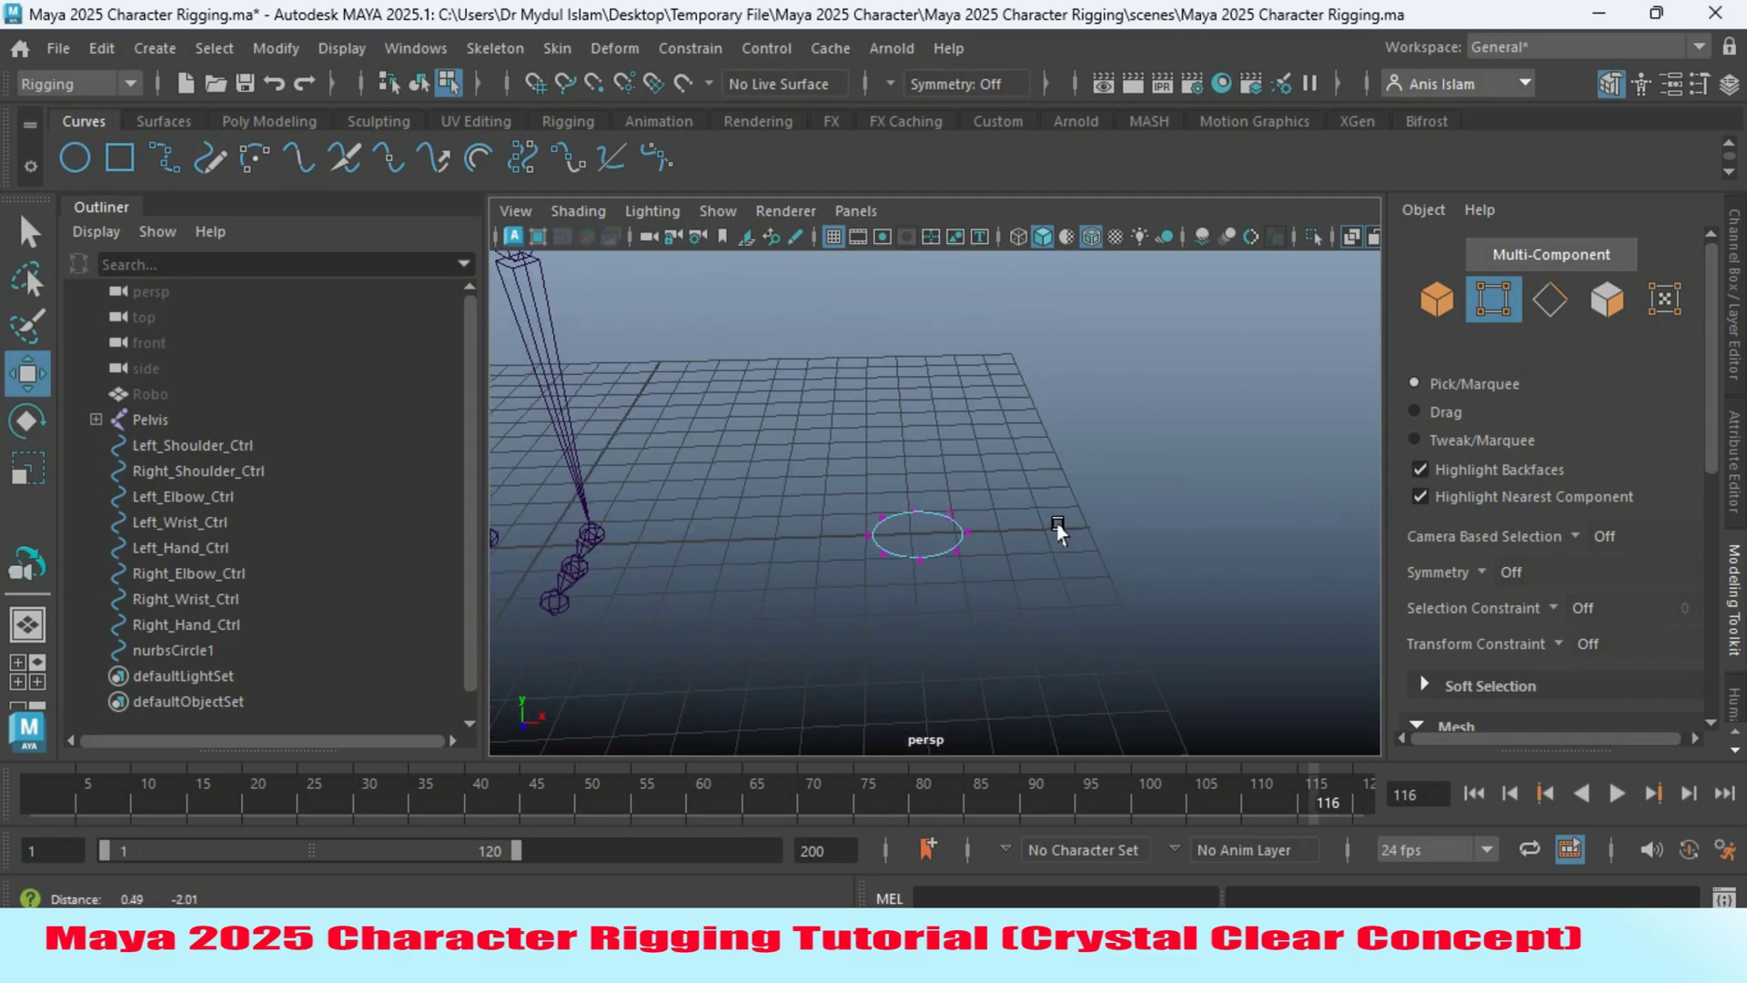
pyautogui.moveTo(951, 548); pyautogui.dragTo(970, 587)
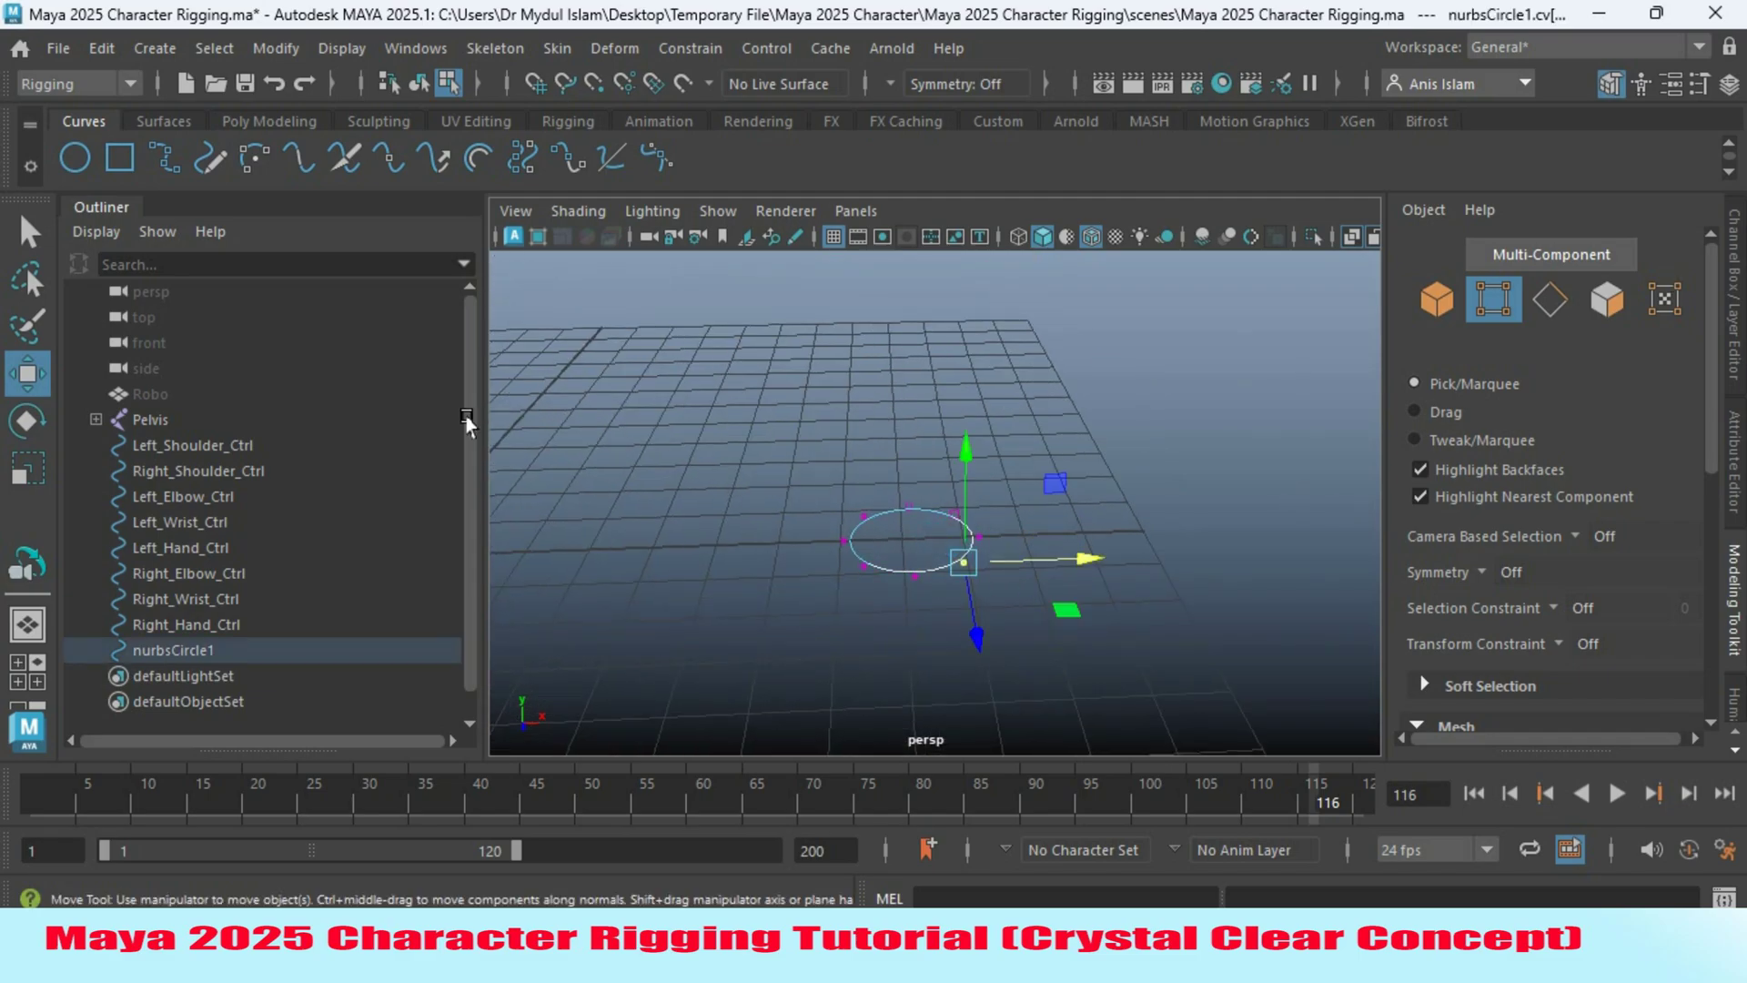
pyautogui.click(25, 232)
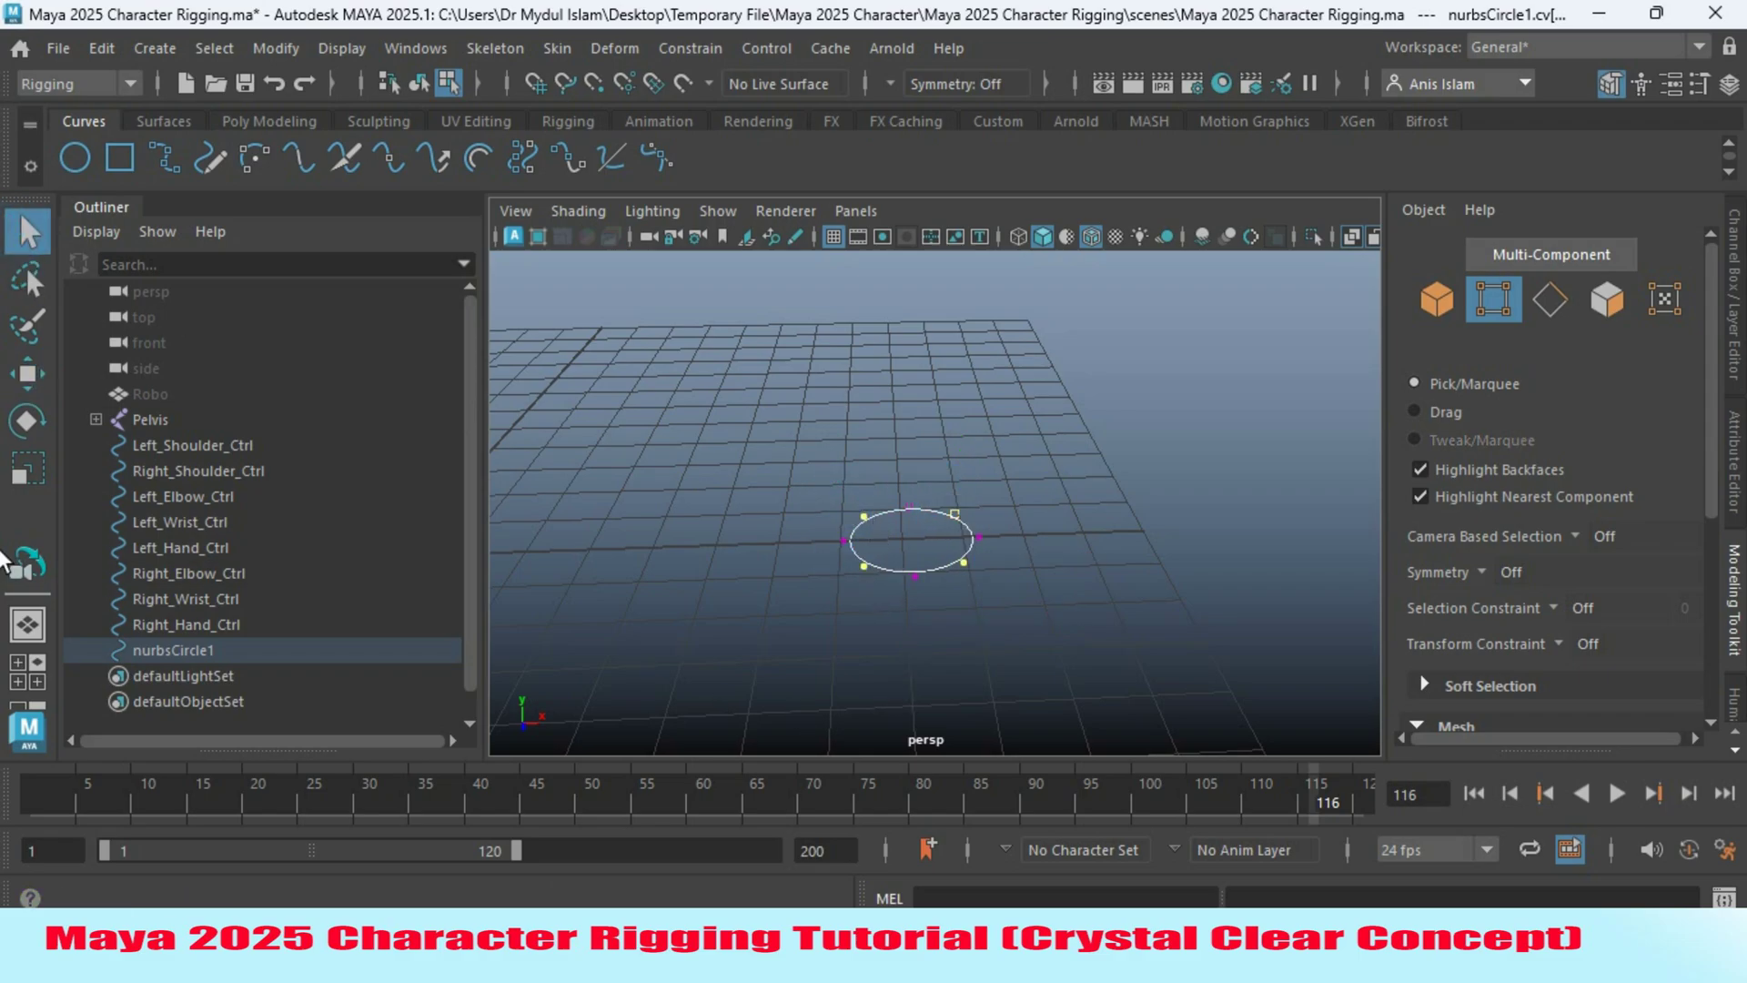
# Scale the four diagonal control vertices outward to form a rounded square, and select all of the curve's control vertices.
pyautogui.press('r')
pyautogui.moveTo(913, 538); pyautogui.dragTo(971, 571)
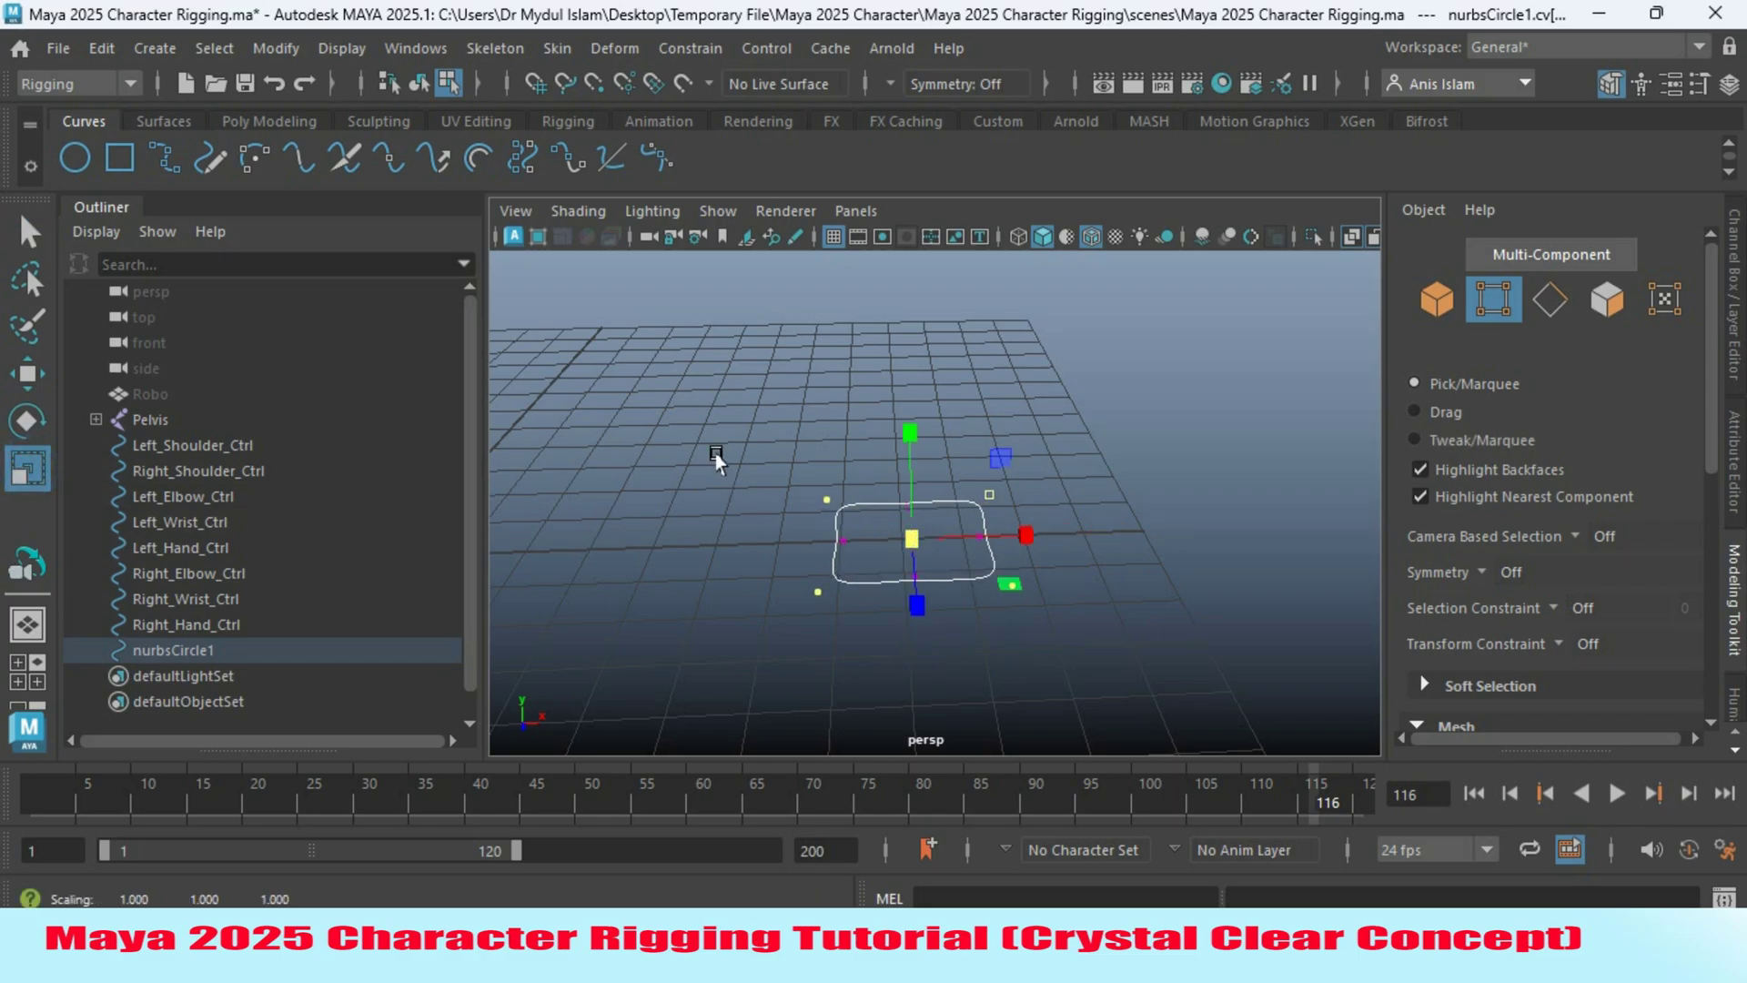
pyautogui.moveTo(1034, 526); pyautogui.dragTo(992, 530)
pyautogui.keyDown('alt'); pyautogui.moveTo(1157, 566); pyautogui.dragTo(801, 618, button='right'); pyautogui.keyUp('alt')
pyautogui.keyDown('alt'); pyautogui.moveTo(897, 619); pyautogui.dragTo(705, 681, button='right'); pyautogui.keyUp('alt')
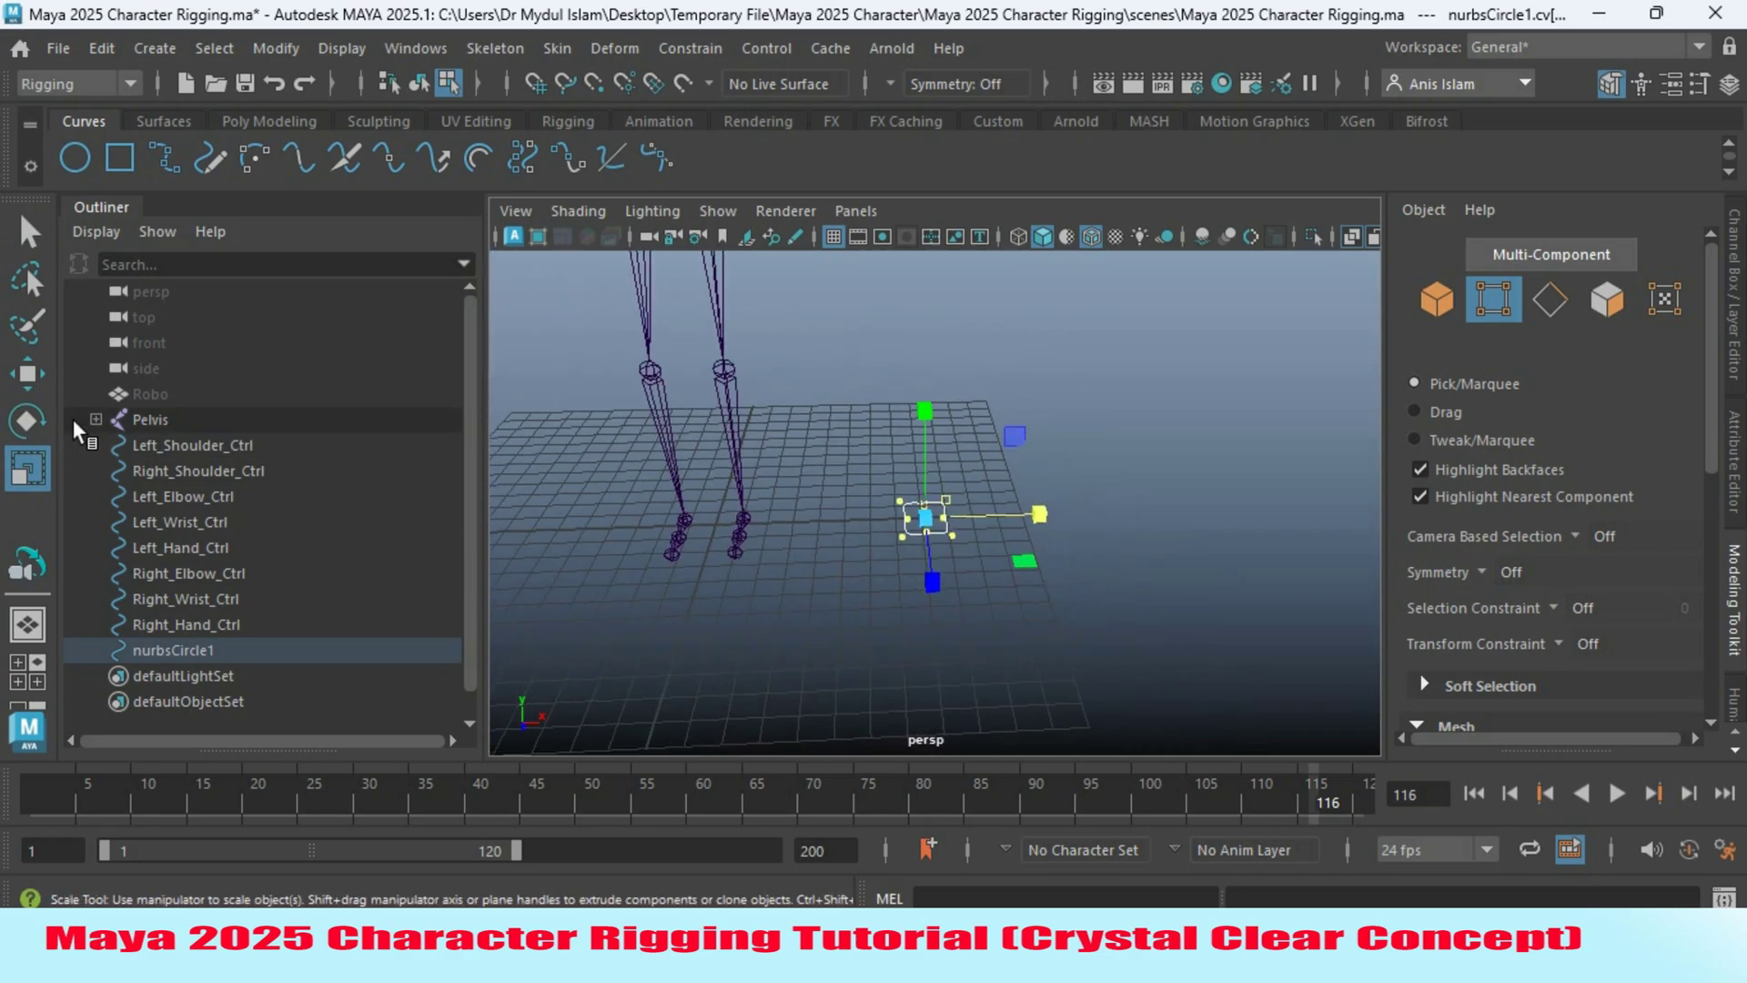
# Move the rounded-square curve's control vertices onto the left foot so the shape is centered around the foot joints.
pyautogui.click(28, 375)
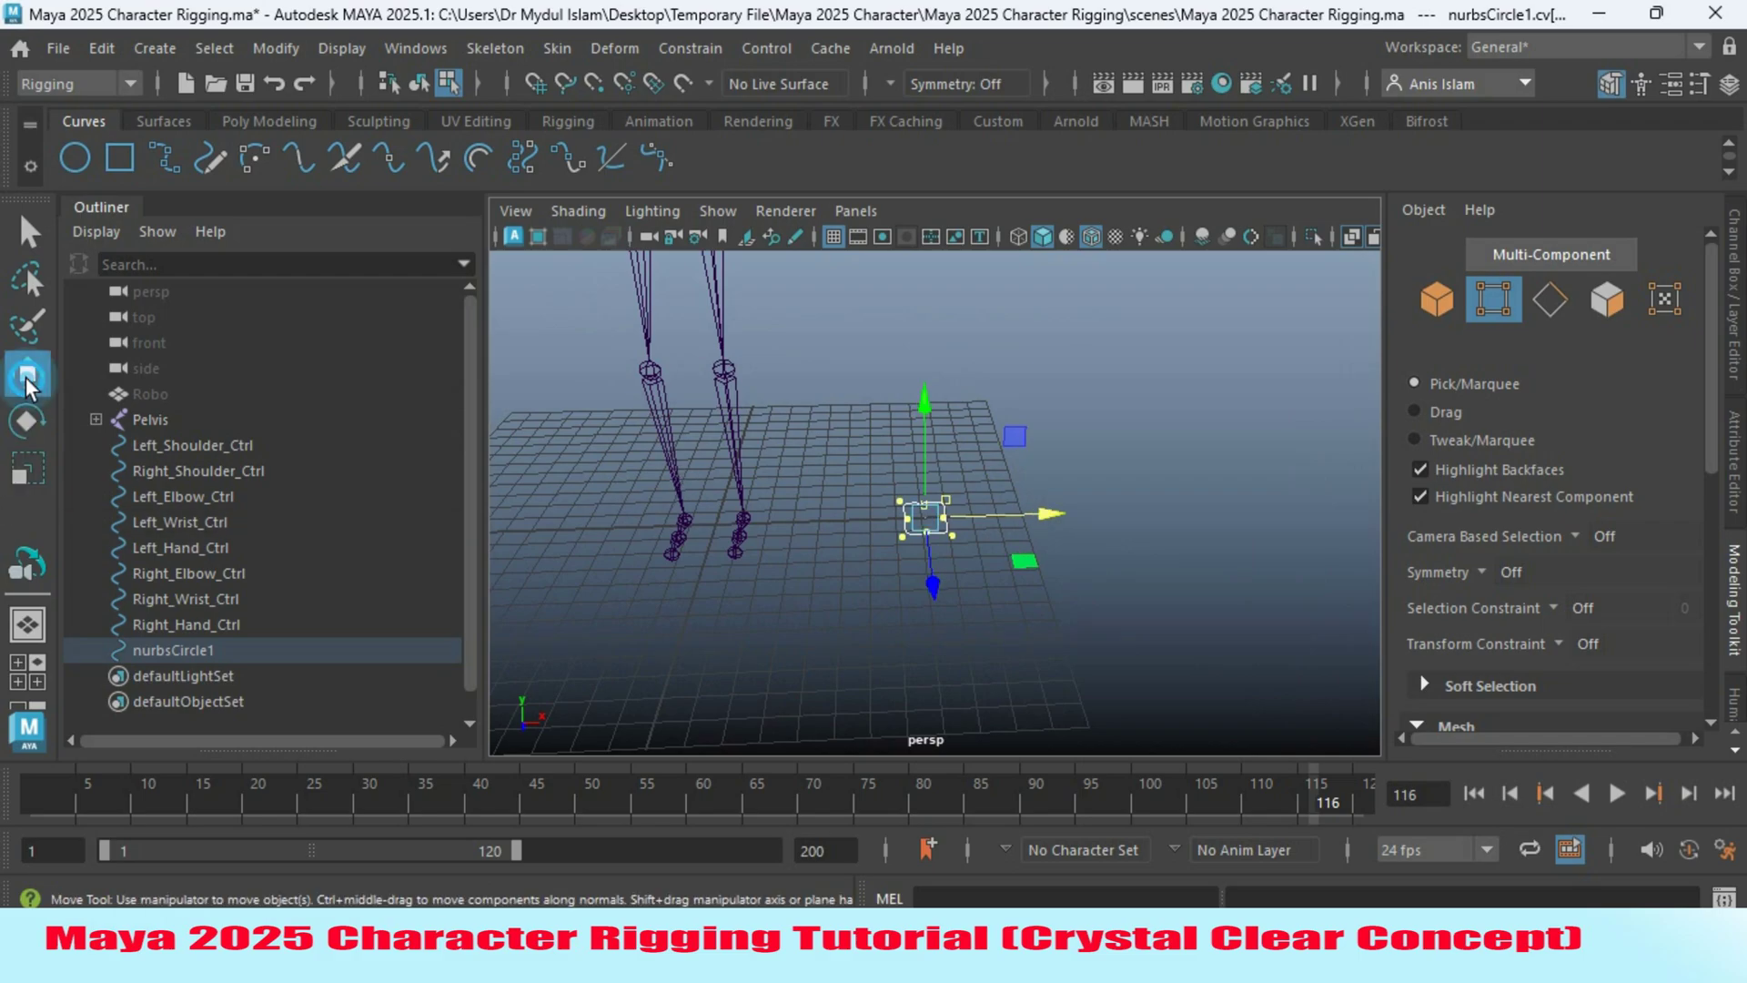
pyautogui.moveTo(1049, 515); pyautogui.dragTo(813, 579)
pyautogui.keyDown('alt'); pyautogui.moveTo(801, 576); pyautogui.dragTo(833, 646, button='middle'); pyautogui.keyUp('alt')
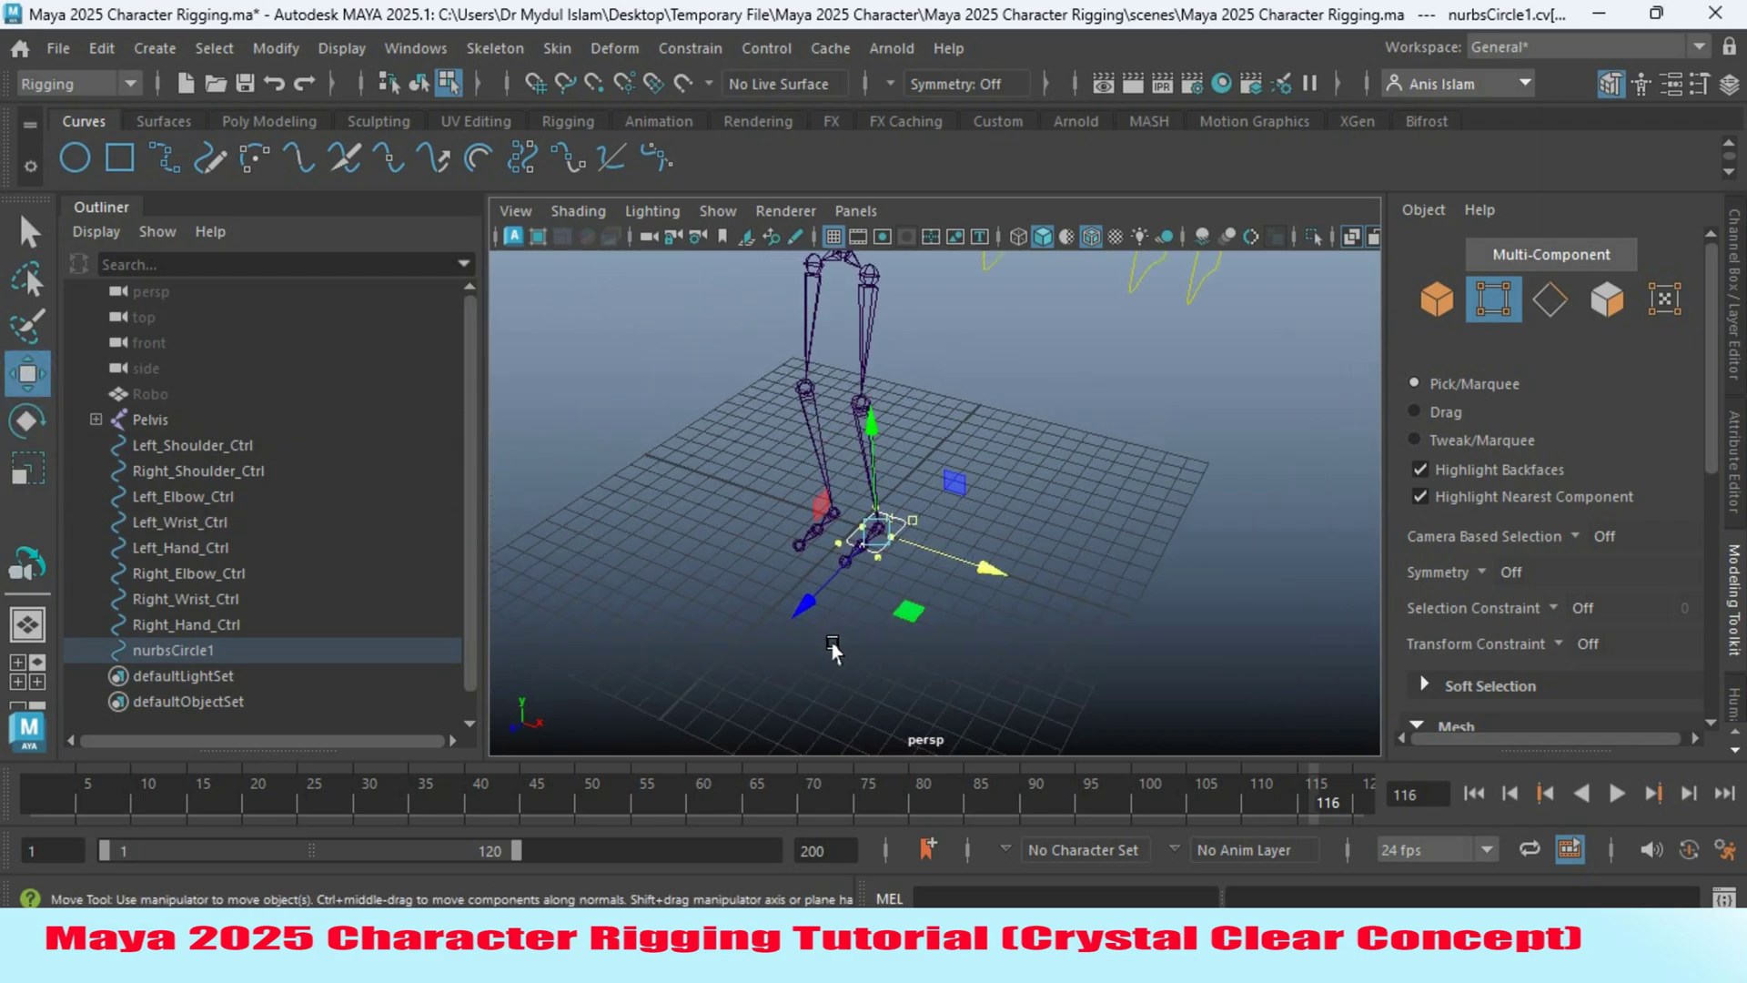
pyautogui.keyDown('alt'); pyautogui.moveTo(765, 576); pyautogui.dragTo(884, 707, button='right'); pyautogui.keyUp('alt')
pyautogui.keyDown('alt'); pyautogui.moveTo(890, 690); pyautogui.dragTo(935, 609, button='middle'); pyautogui.keyUp('alt')
pyautogui.keyDown('alt'); pyautogui.moveTo(930, 635); pyautogui.dragTo(969, 713, button='right'); pyautogui.keyUp('alt')
pyautogui.keyDown('alt'); pyautogui.moveTo(900, 639); pyautogui.dragTo(994, 684, button='middle'); pyautogui.keyUp('alt')
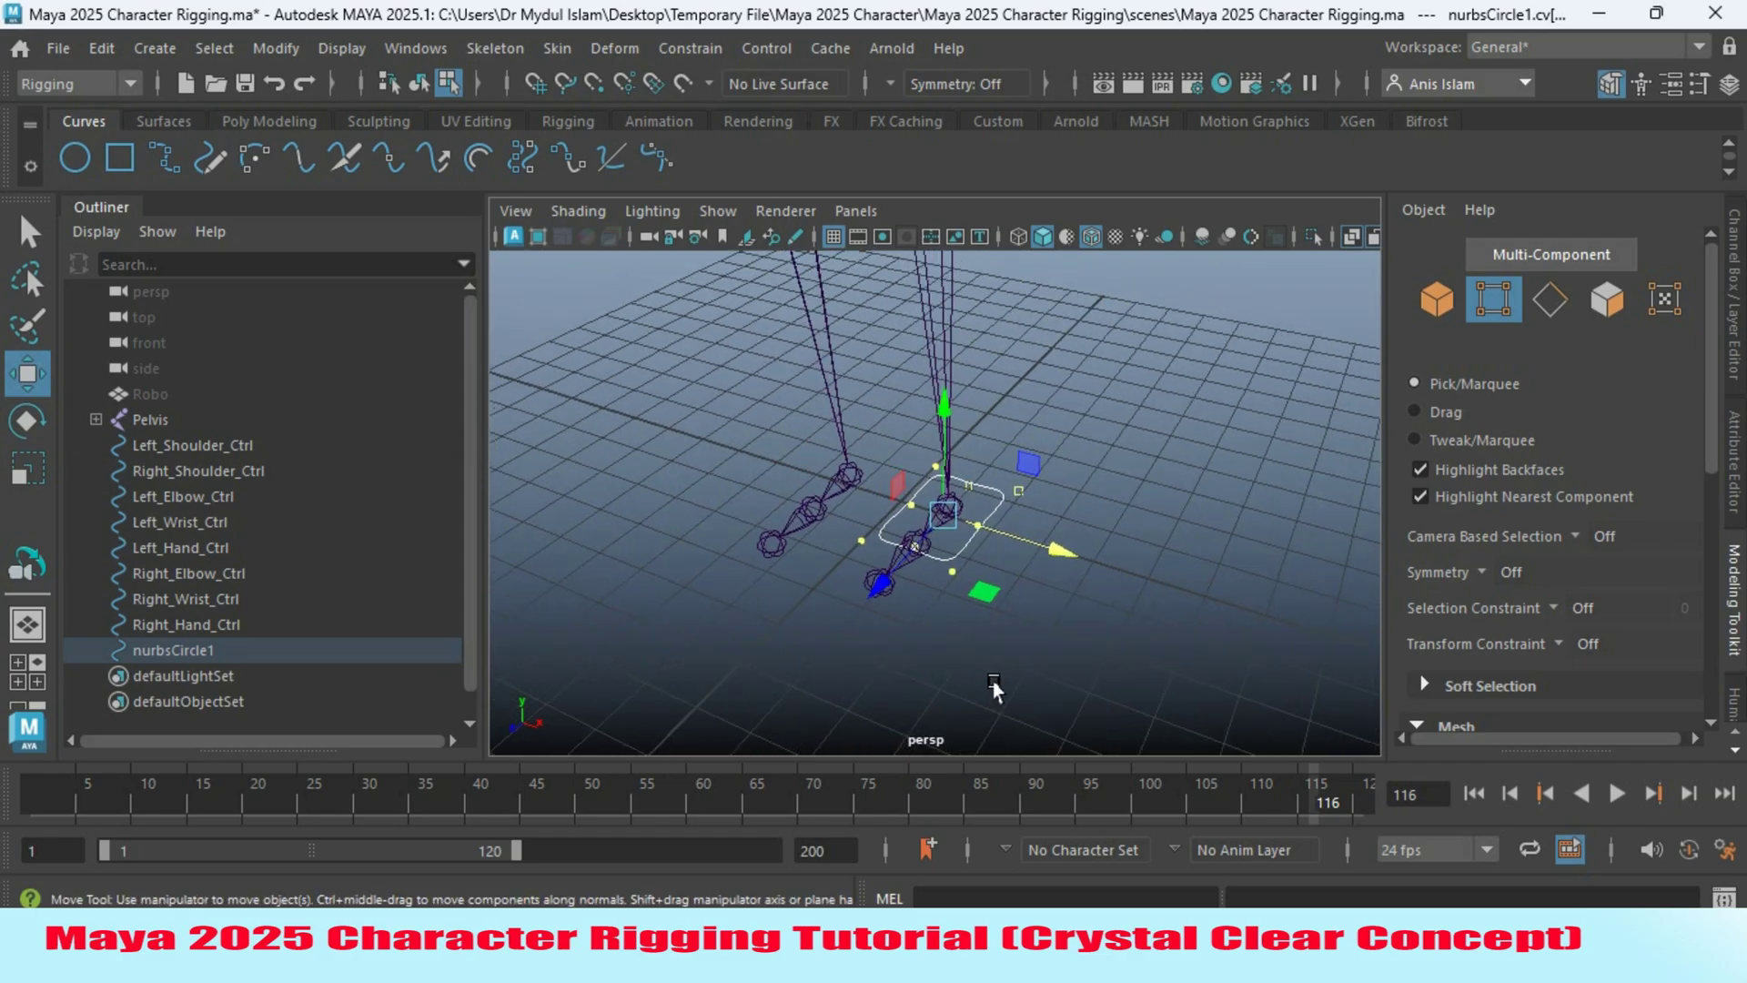
pyautogui.moveTo(880, 585); pyautogui.dragTo(843, 630)
# Stretch the curve's control vertices along Z so the shape encloses the whole left foot from ankle to toe.
pyautogui.press('r')
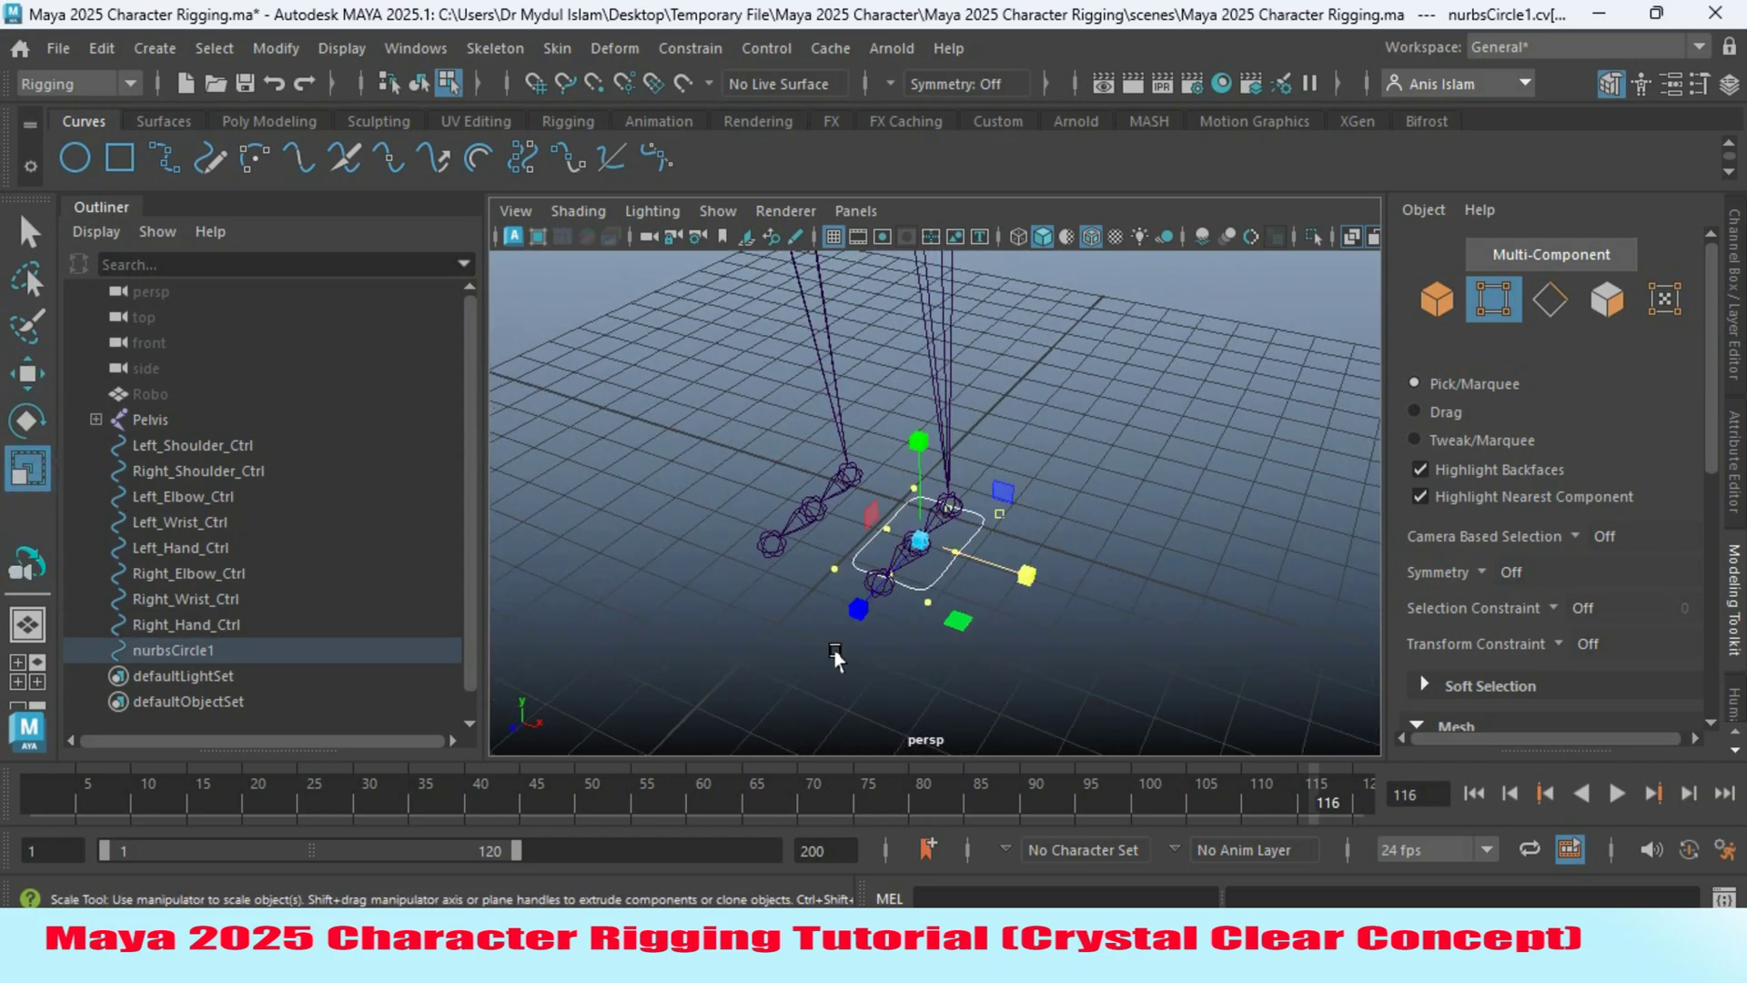
pyautogui.moveTo(858, 608); pyautogui.dragTo(785, 689)
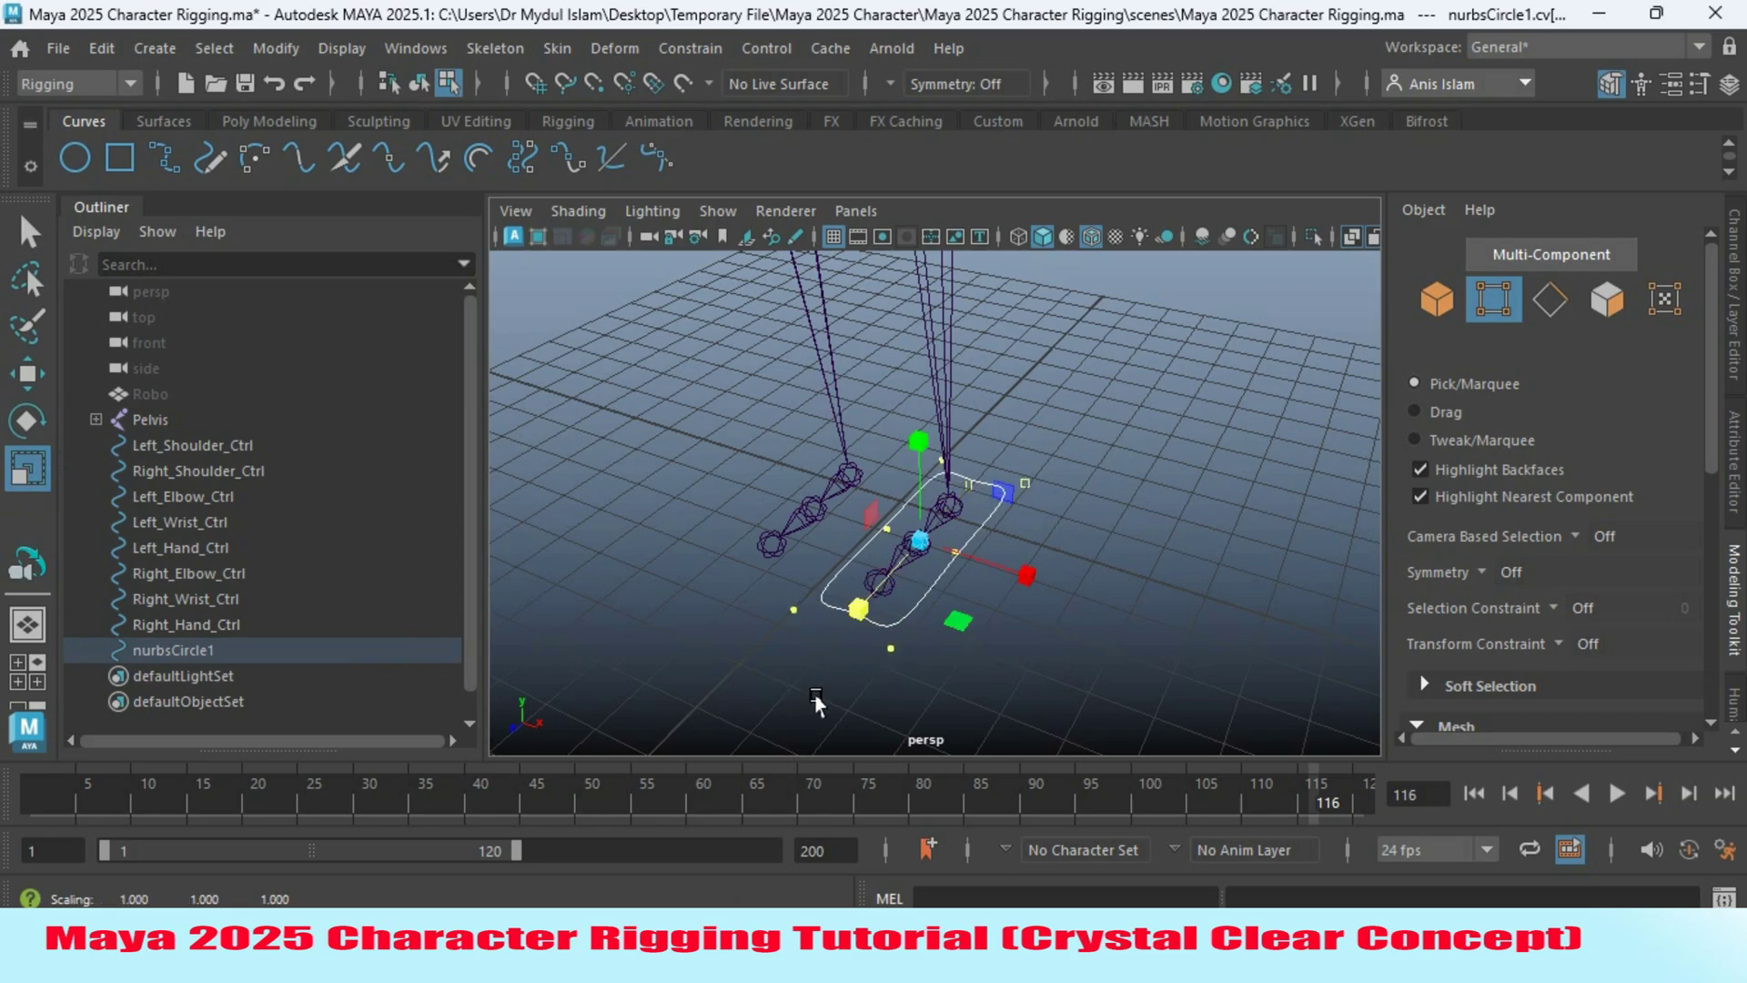
pyautogui.moveTo(850, 612); pyautogui.dragTo(755, 620)
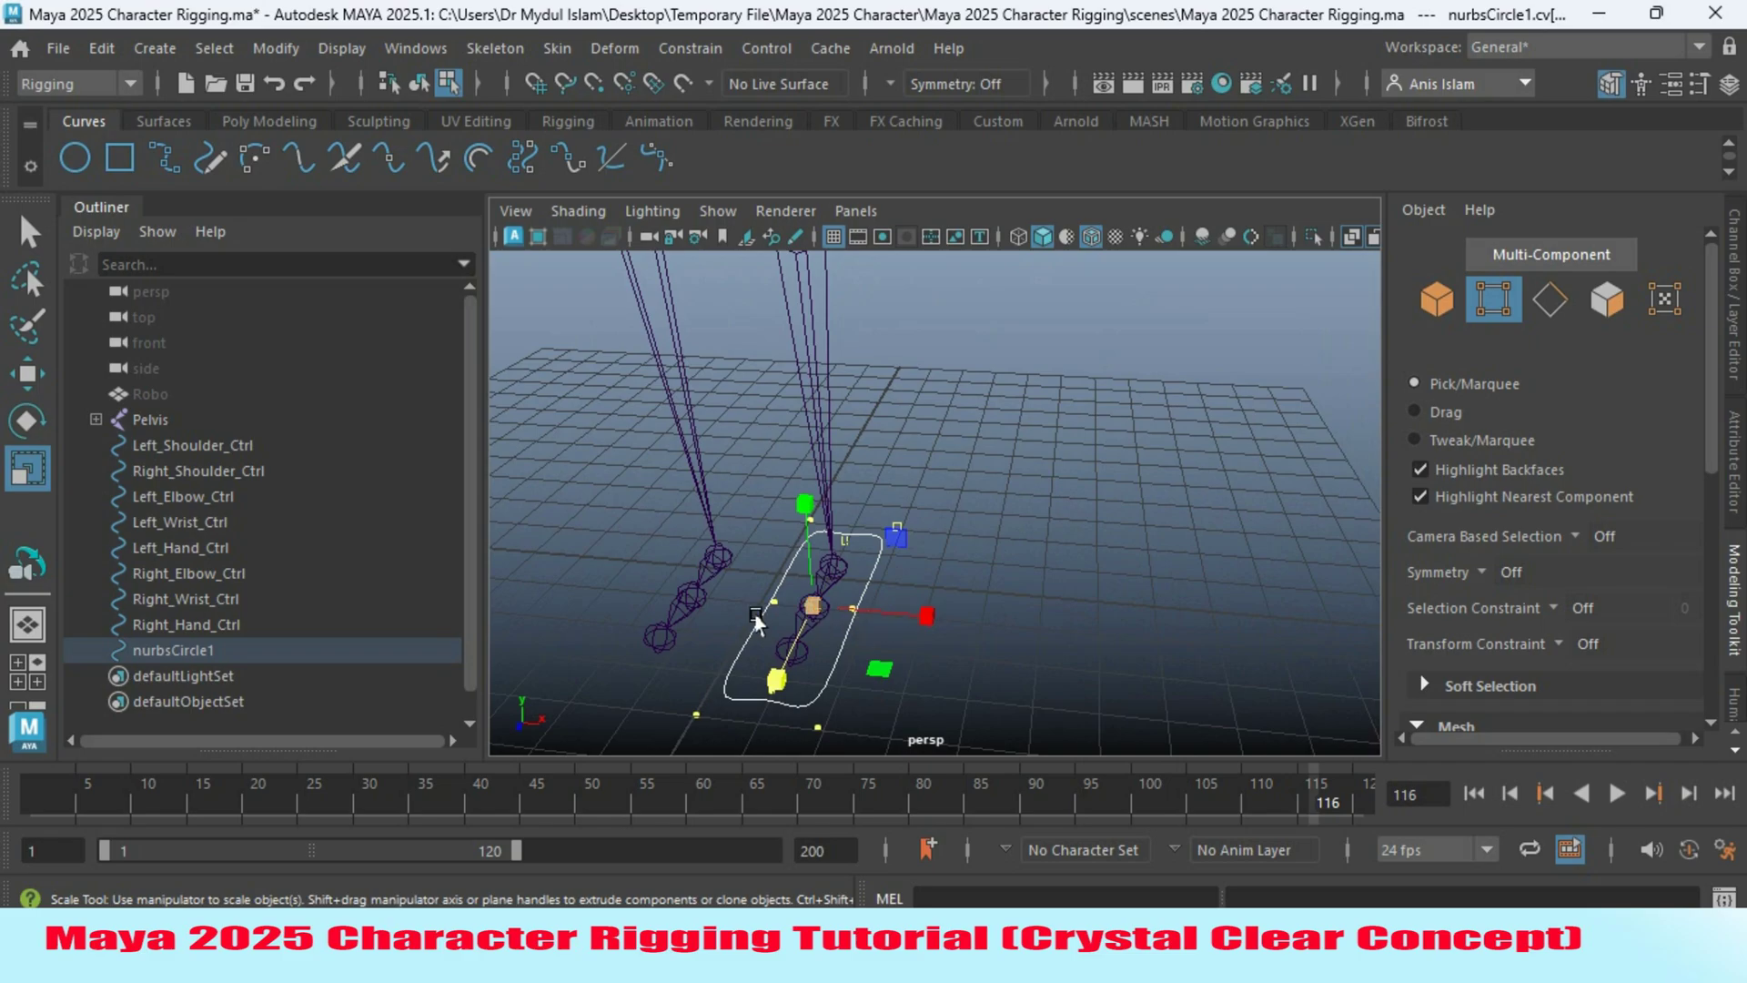
pyautogui.click(27, 373)
pyautogui.moveTo(917, 628); pyautogui.dragTo(1107, 587)
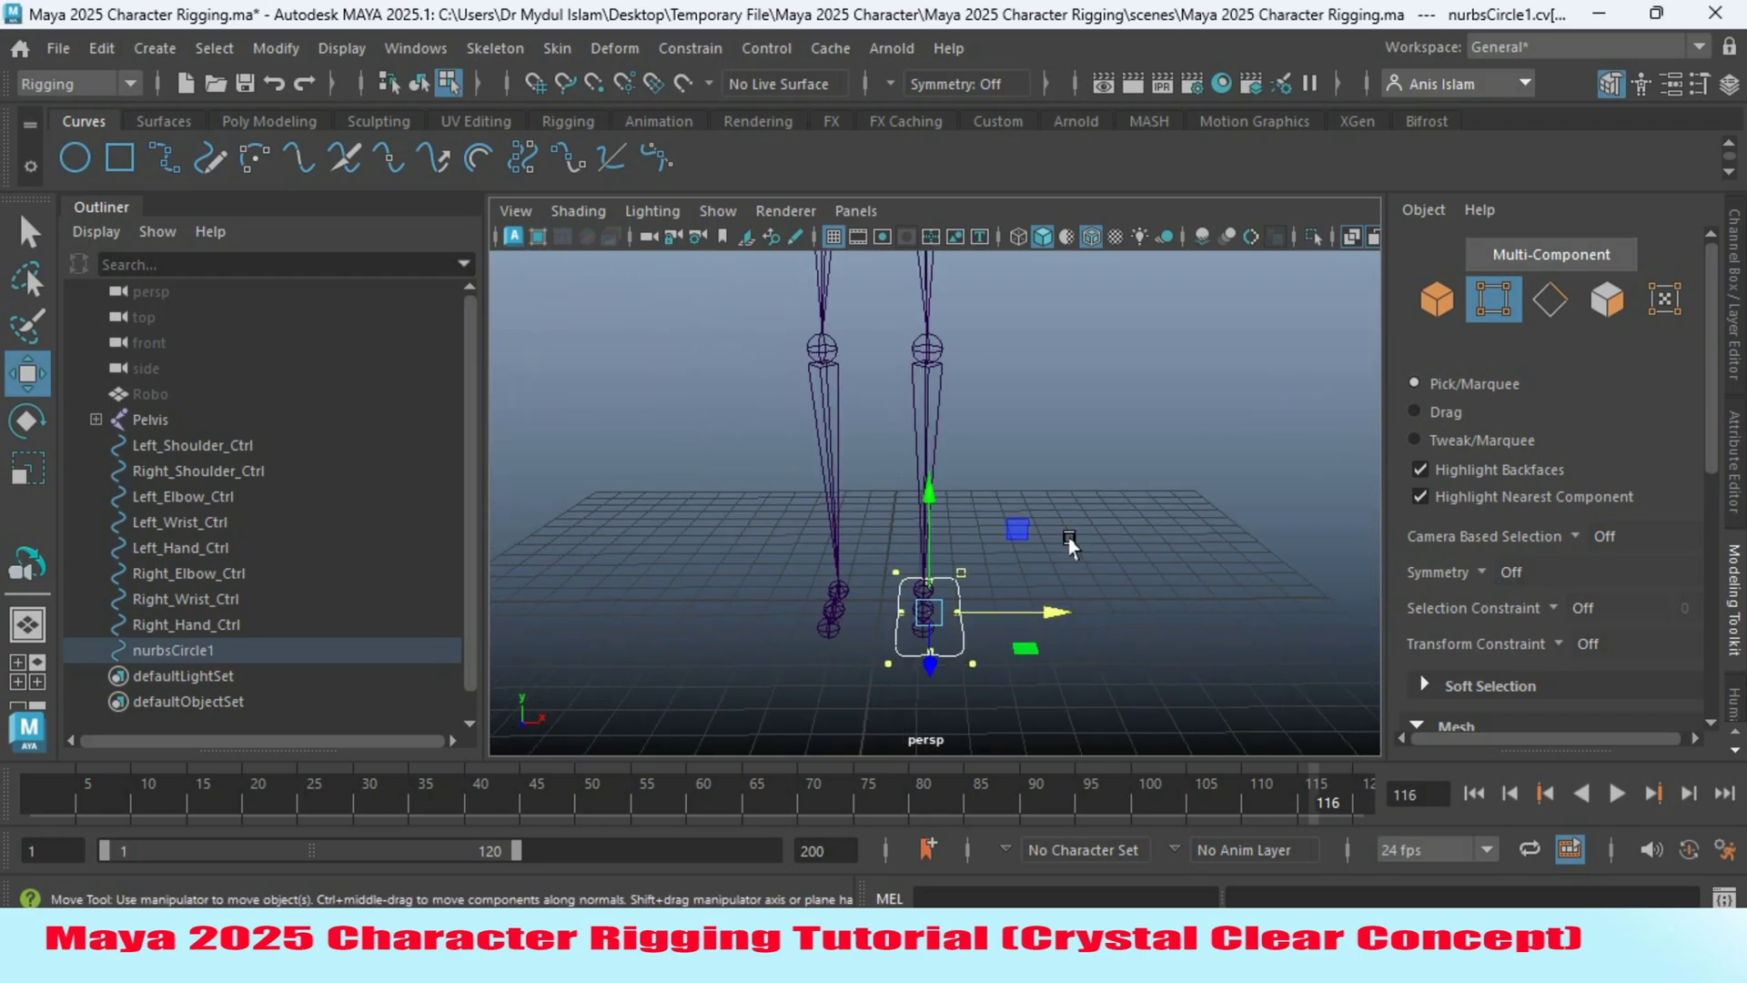
# Center the left foot curve's pivot in object mode and place a duplicate of the curve around the right foot.
pyautogui.click(1424, 299)
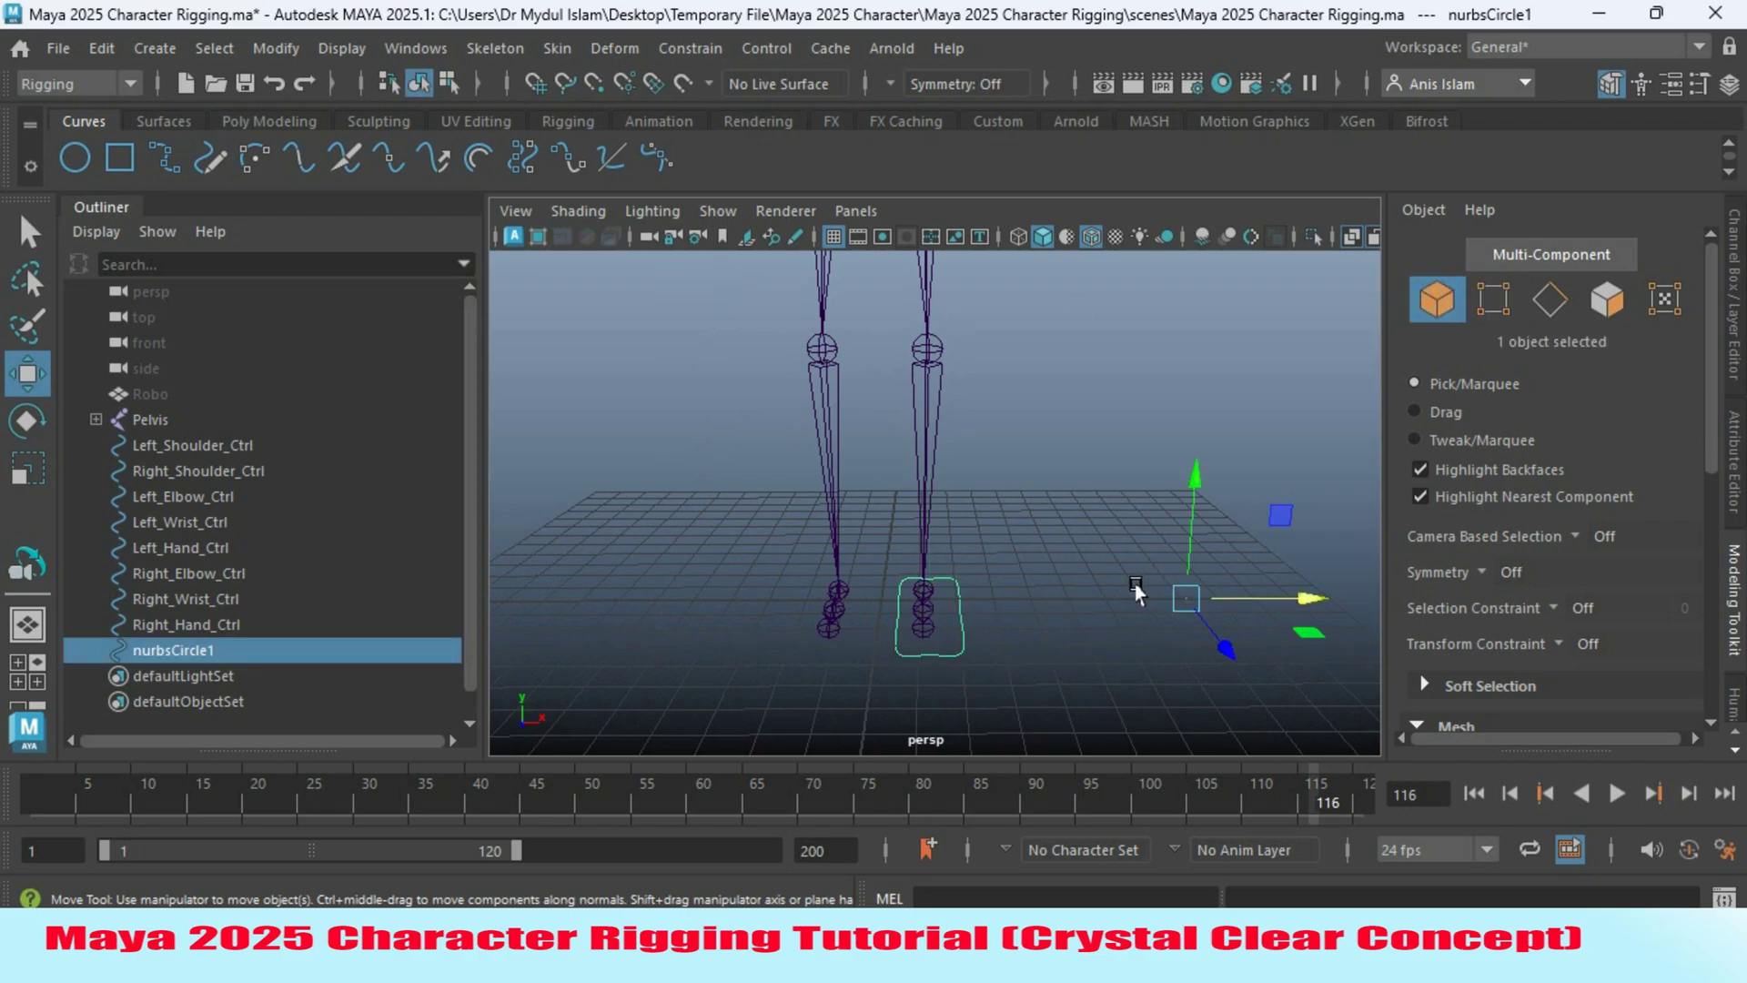
pyautogui.keyDown('alt'); pyautogui.moveTo(1143, 593); pyautogui.dragTo(1108, 593); pyautogui.keyUp('alt')
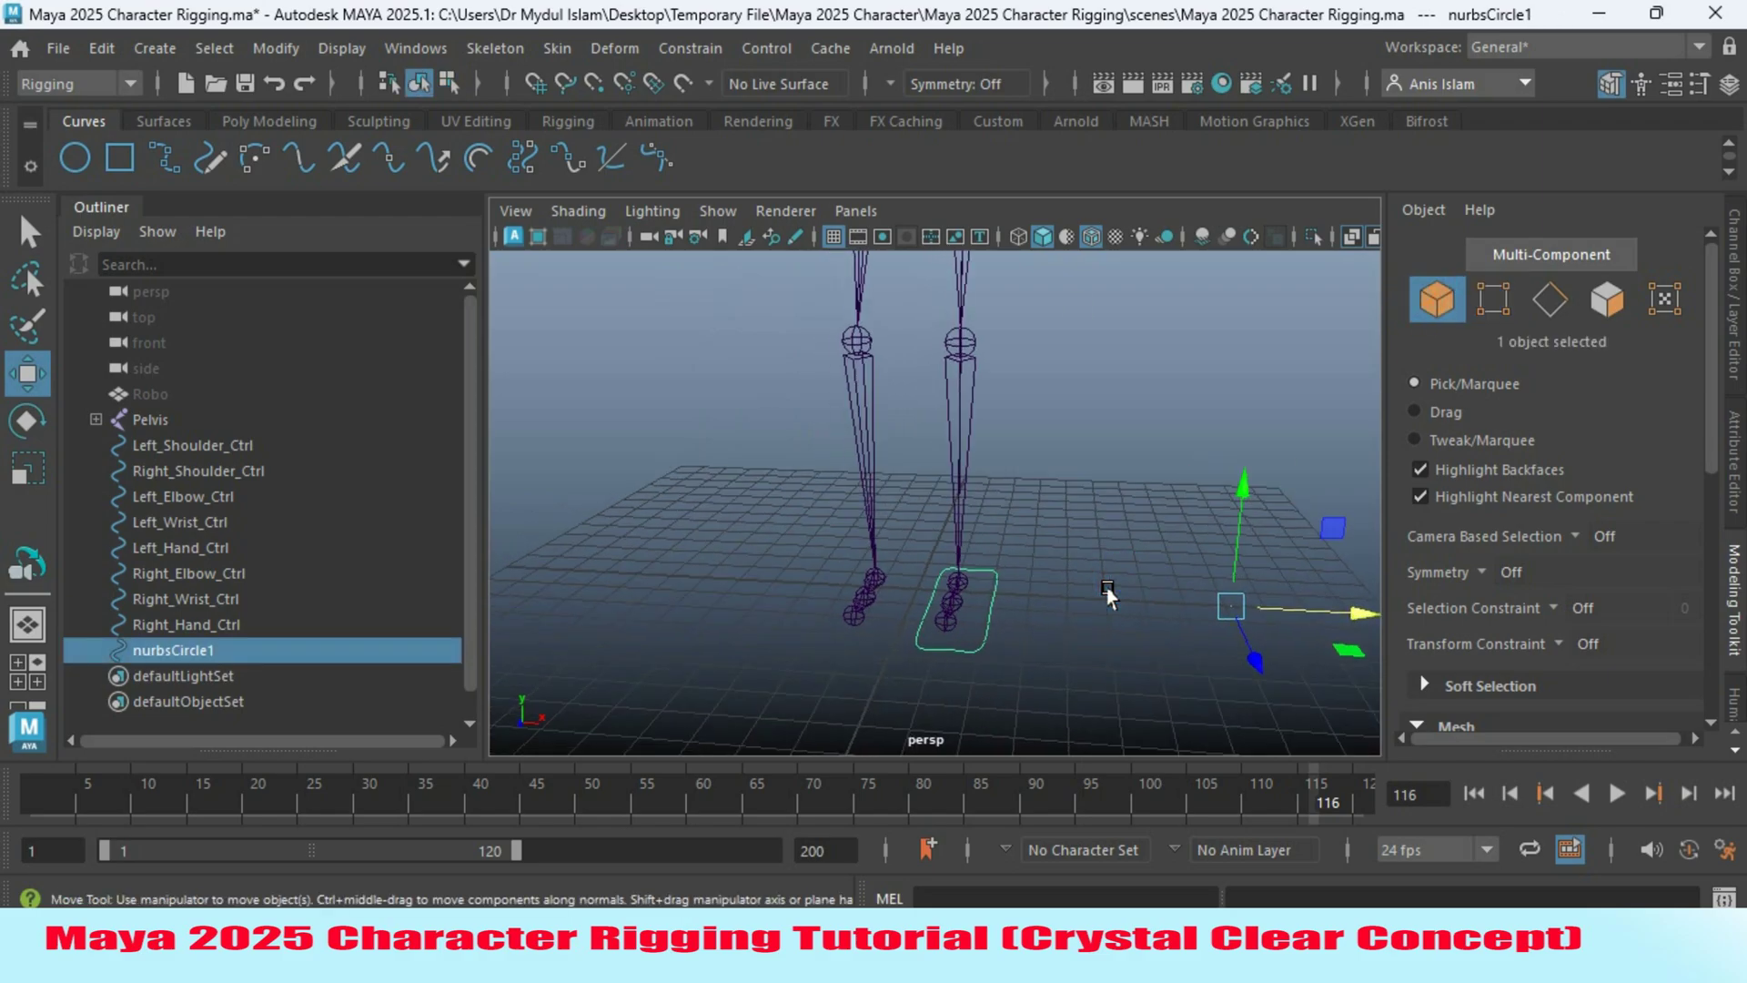
pyautogui.click(269, 121)
pyautogui.click(828, 158)
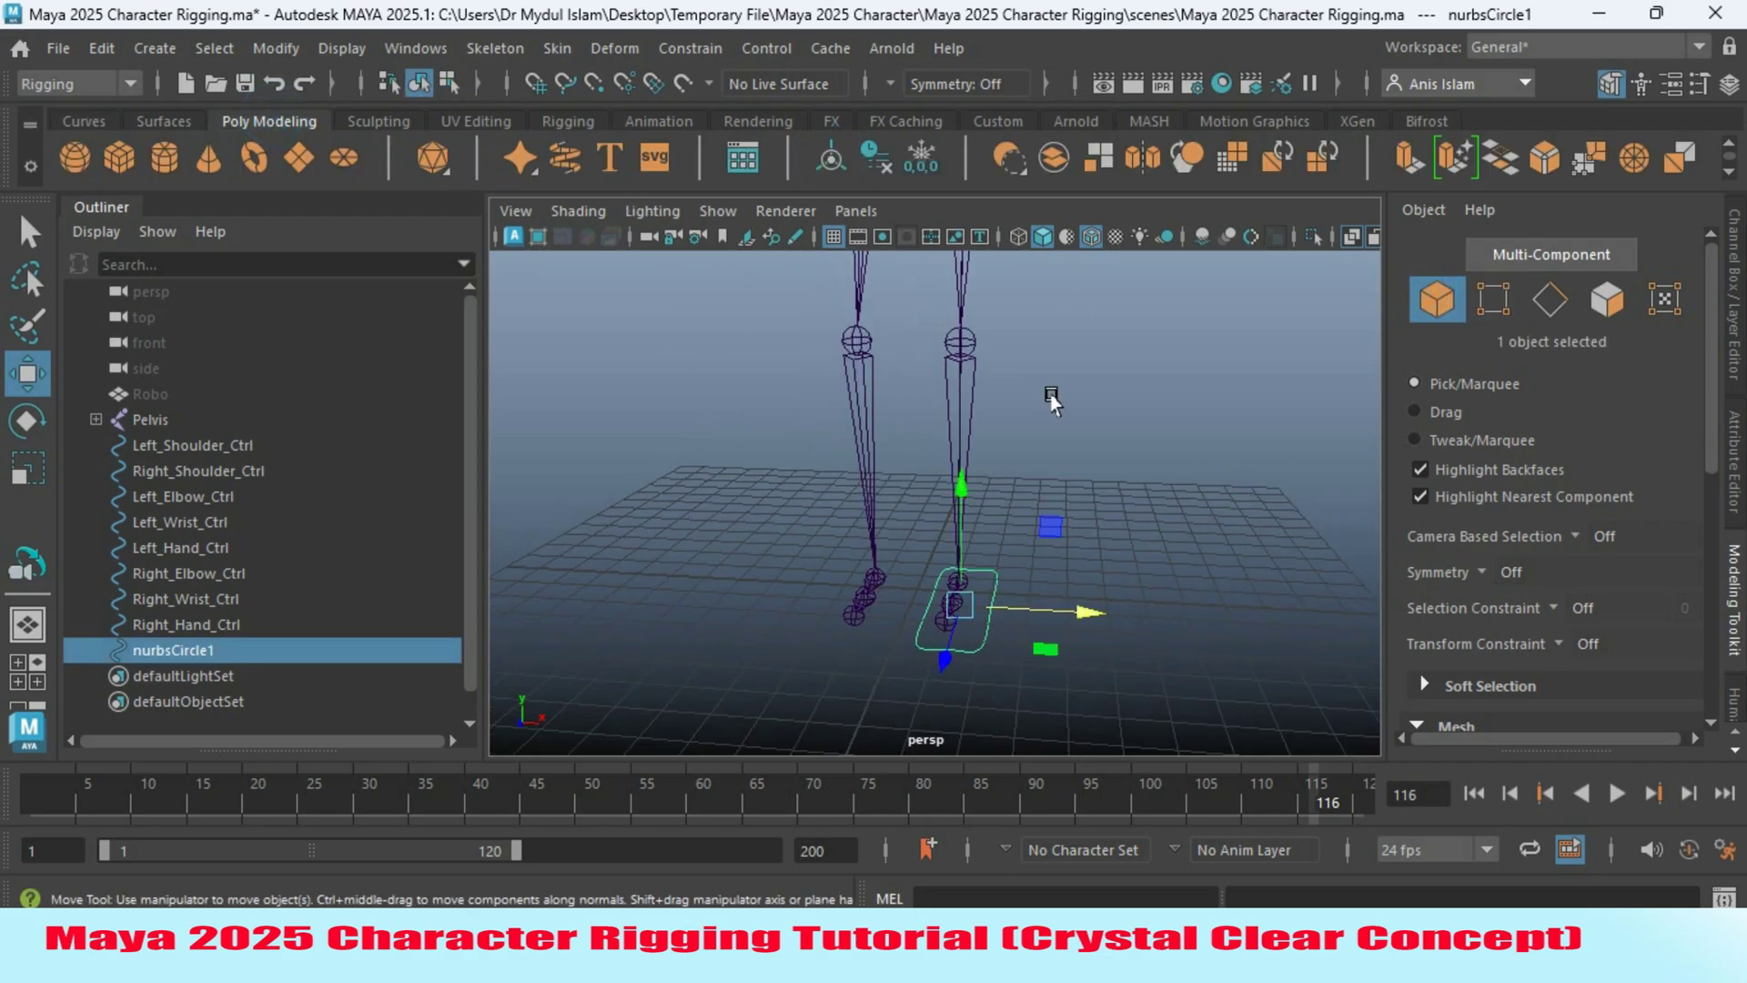
pyautogui.hotkey('ctrl', 'd')
pyautogui.moveTo(1086, 610); pyautogui.dragTo(980, 621)
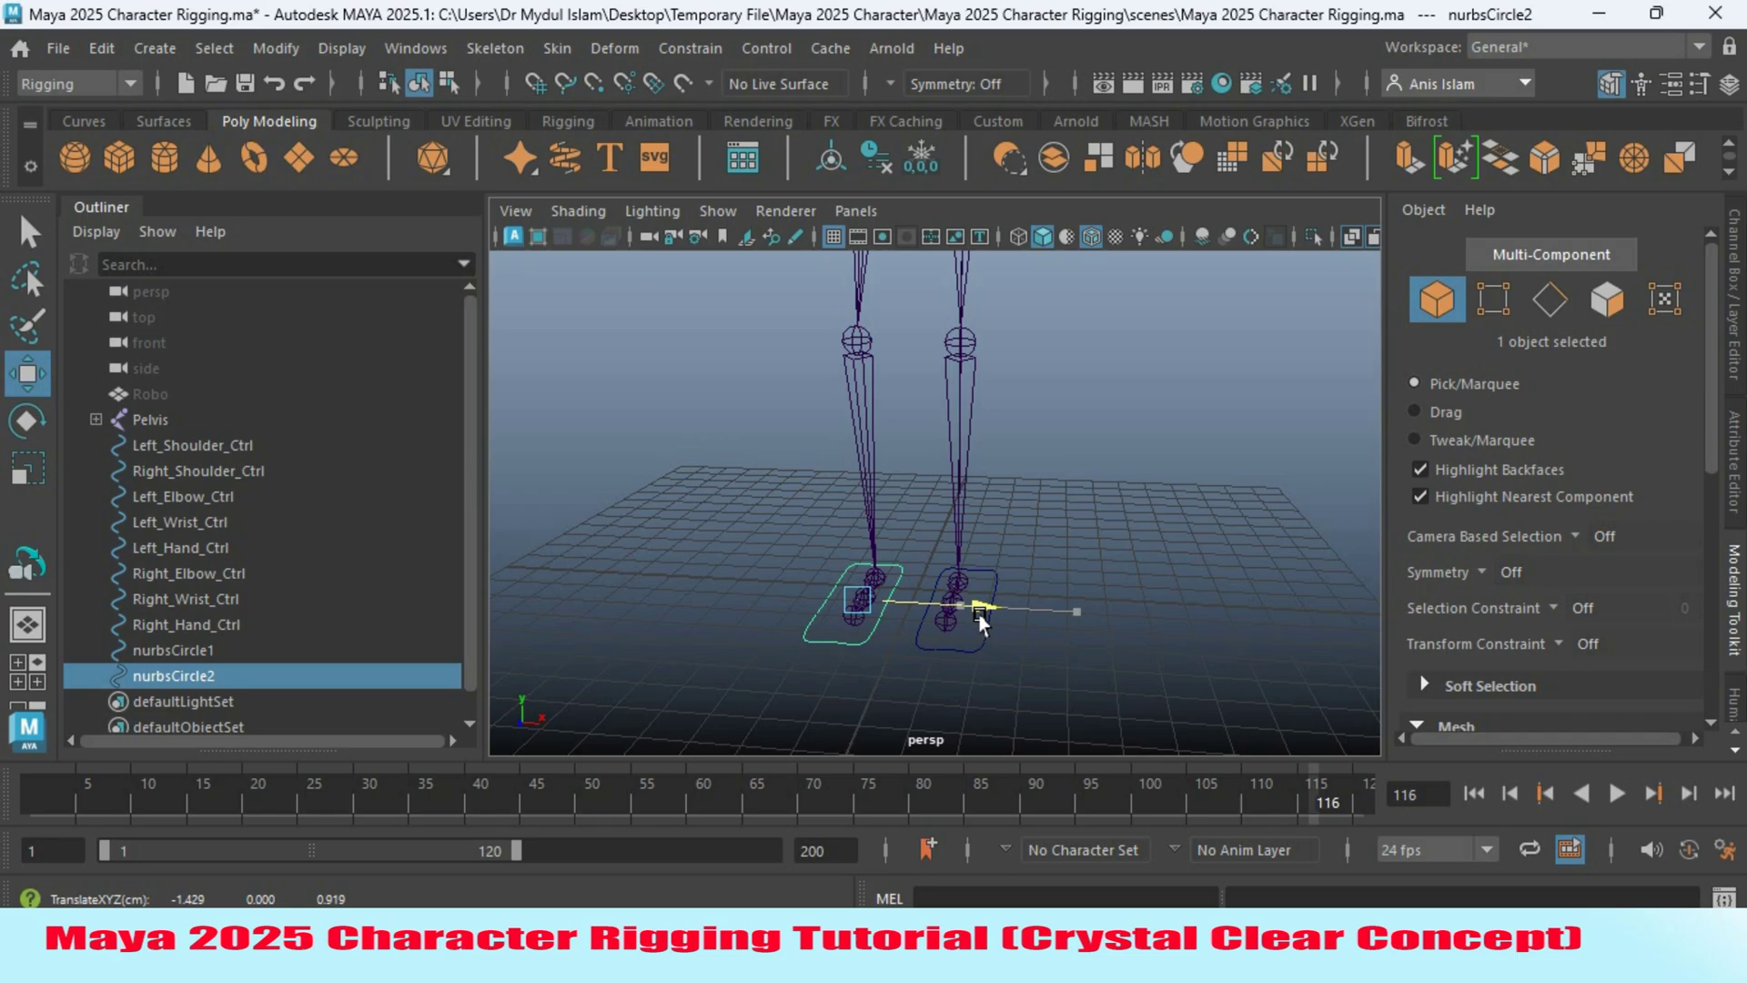
# Rename the left foot's curve to Left_Leg_Ctrl and copy the name.
pyautogui.click(208, 652)
pyautogui.doubleClick(205, 652)
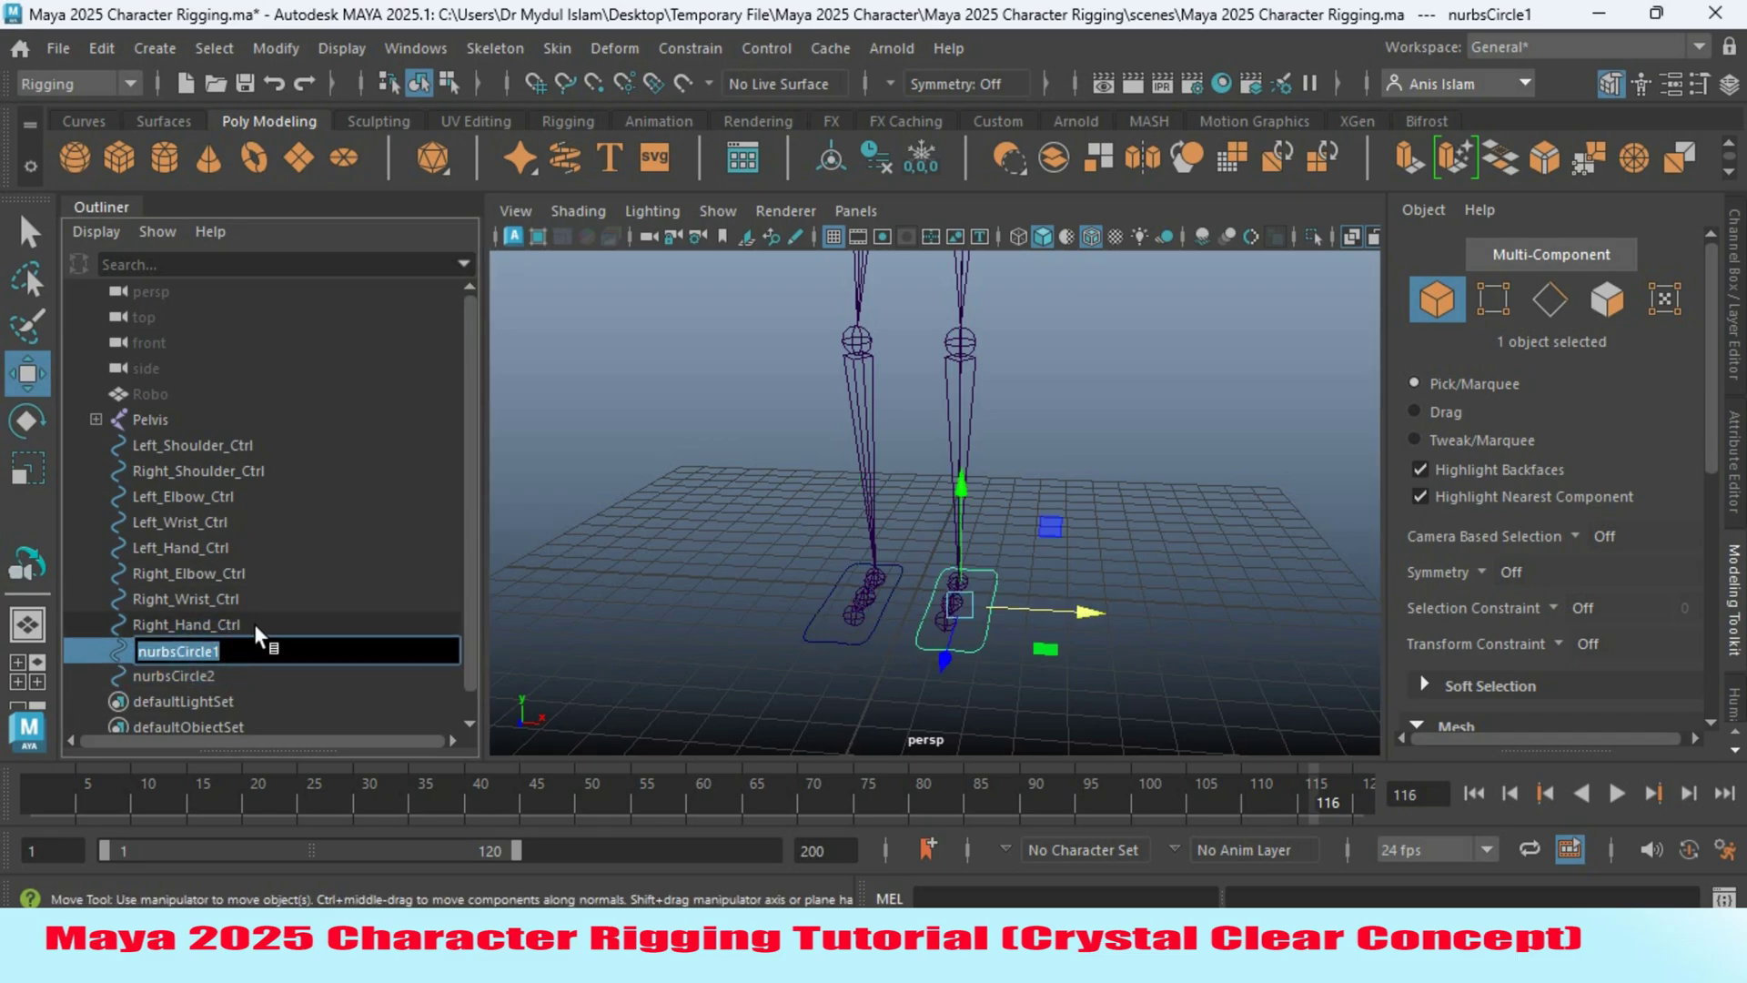
pyautogui.write('Leg')
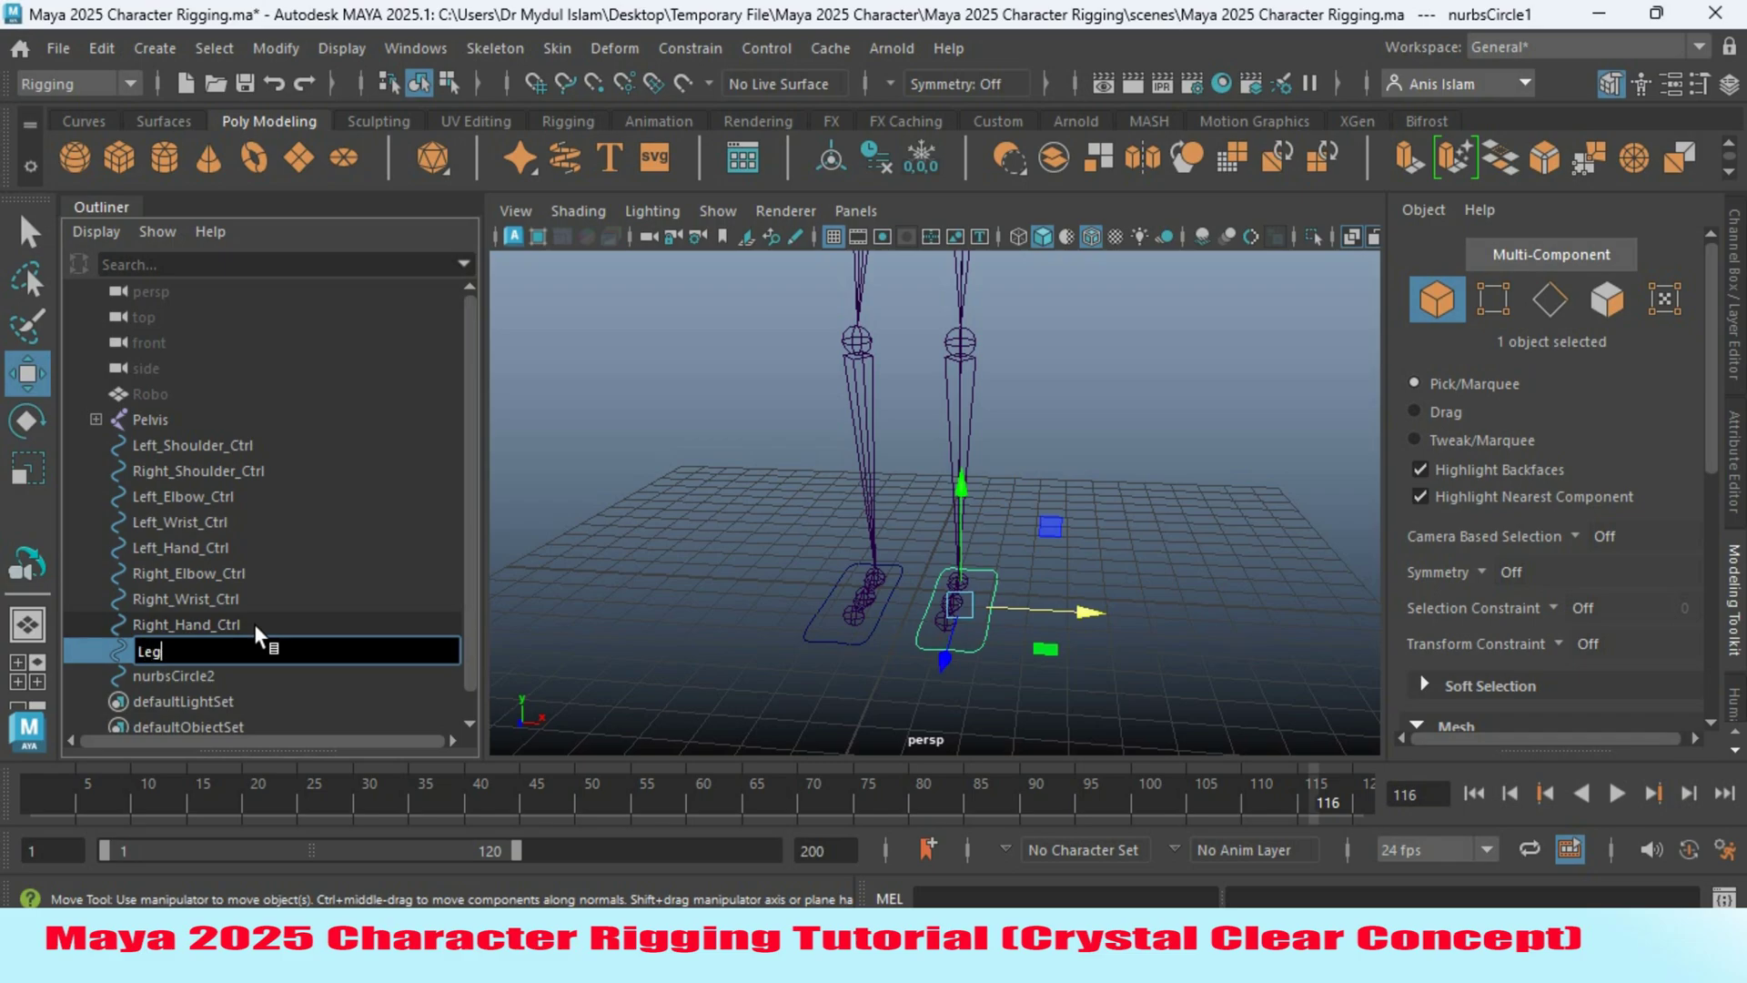
pyautogui.press('BackSpace')
pyautogui.write('ft Leg Ctrl')
pyautogui.hotkey('ctrl', 'a')
pyautogui.hotkey('ctrl', 'c')
# Rename the right foot's curve to Right_Leg_Ctrl, reusing the copied name.
pyautogui.click(214, 672)
pyautogui.doubleClick(215, 674)
pyautogui.hotkey('ctrl', 'v')
pyautogui.moveTo(164, 678); pyautogui.dragTo(122, 676)
pyautogui.press('BackSpace')
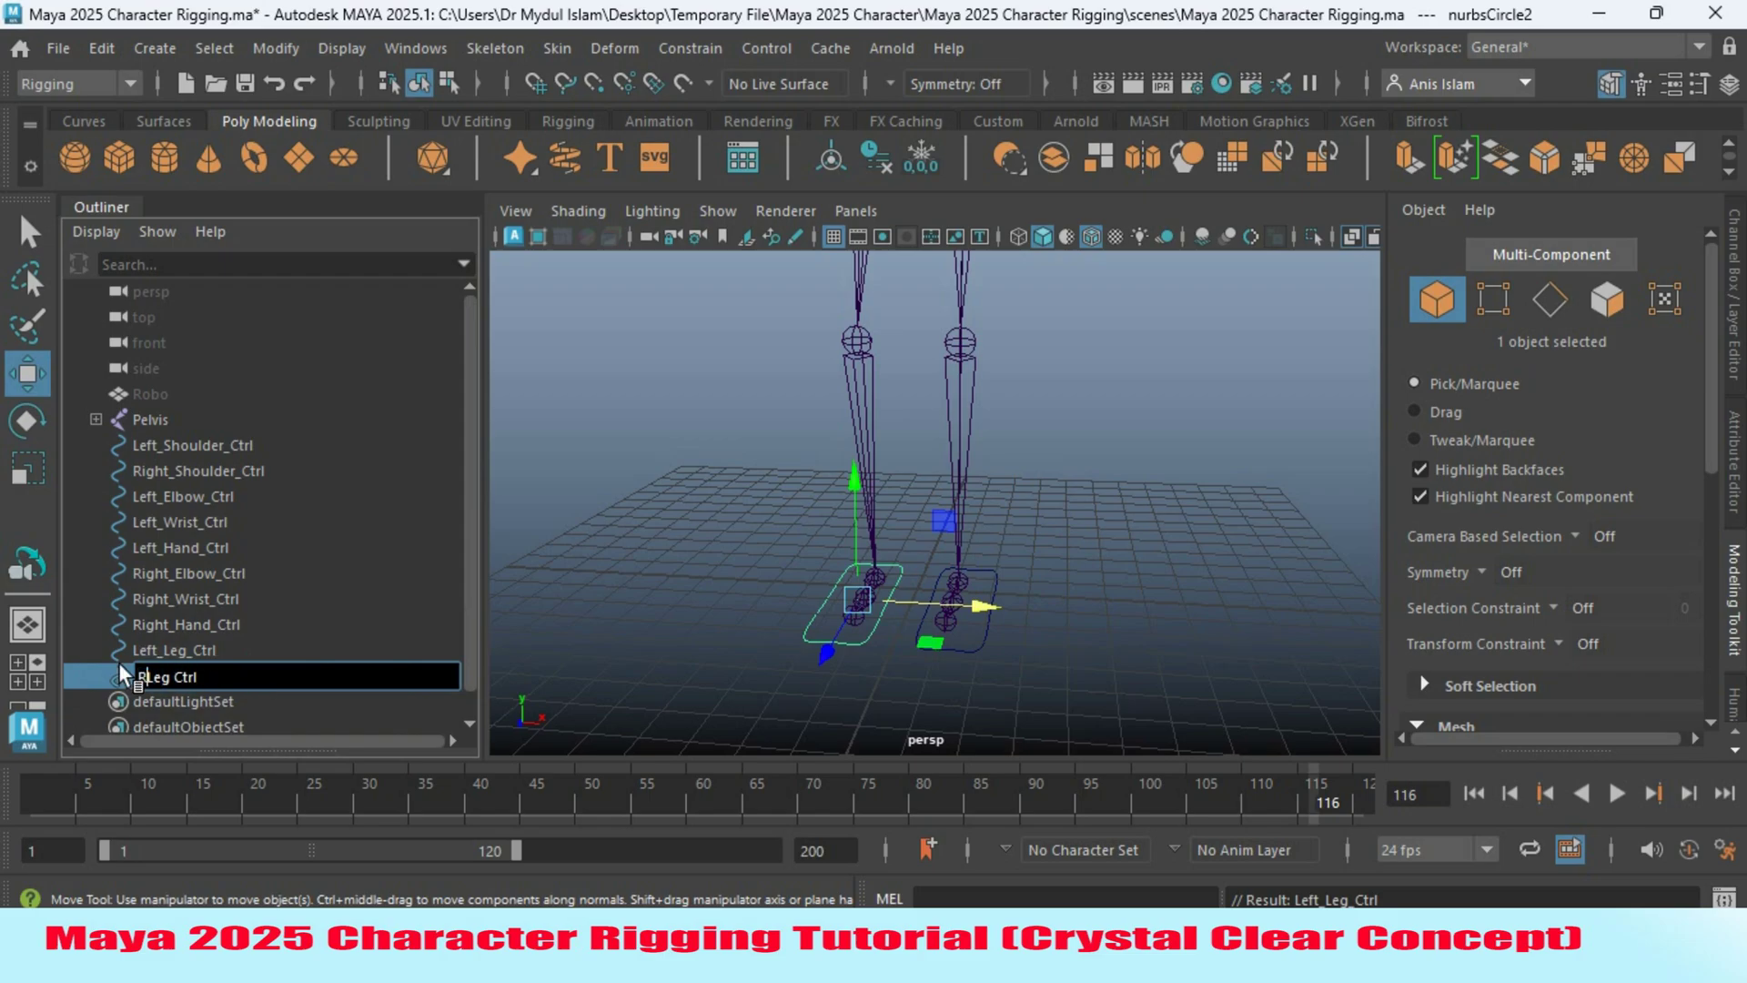
pyautogui.write('Right')
pyautogui.press('Return')
# Clean up both leg control curves together by freezing their transformations, deleting history and centering their pivots.
pyautogui.keyDown('shift'); pyautogui.click(174, 650); pyautogui.keyUp('shift')
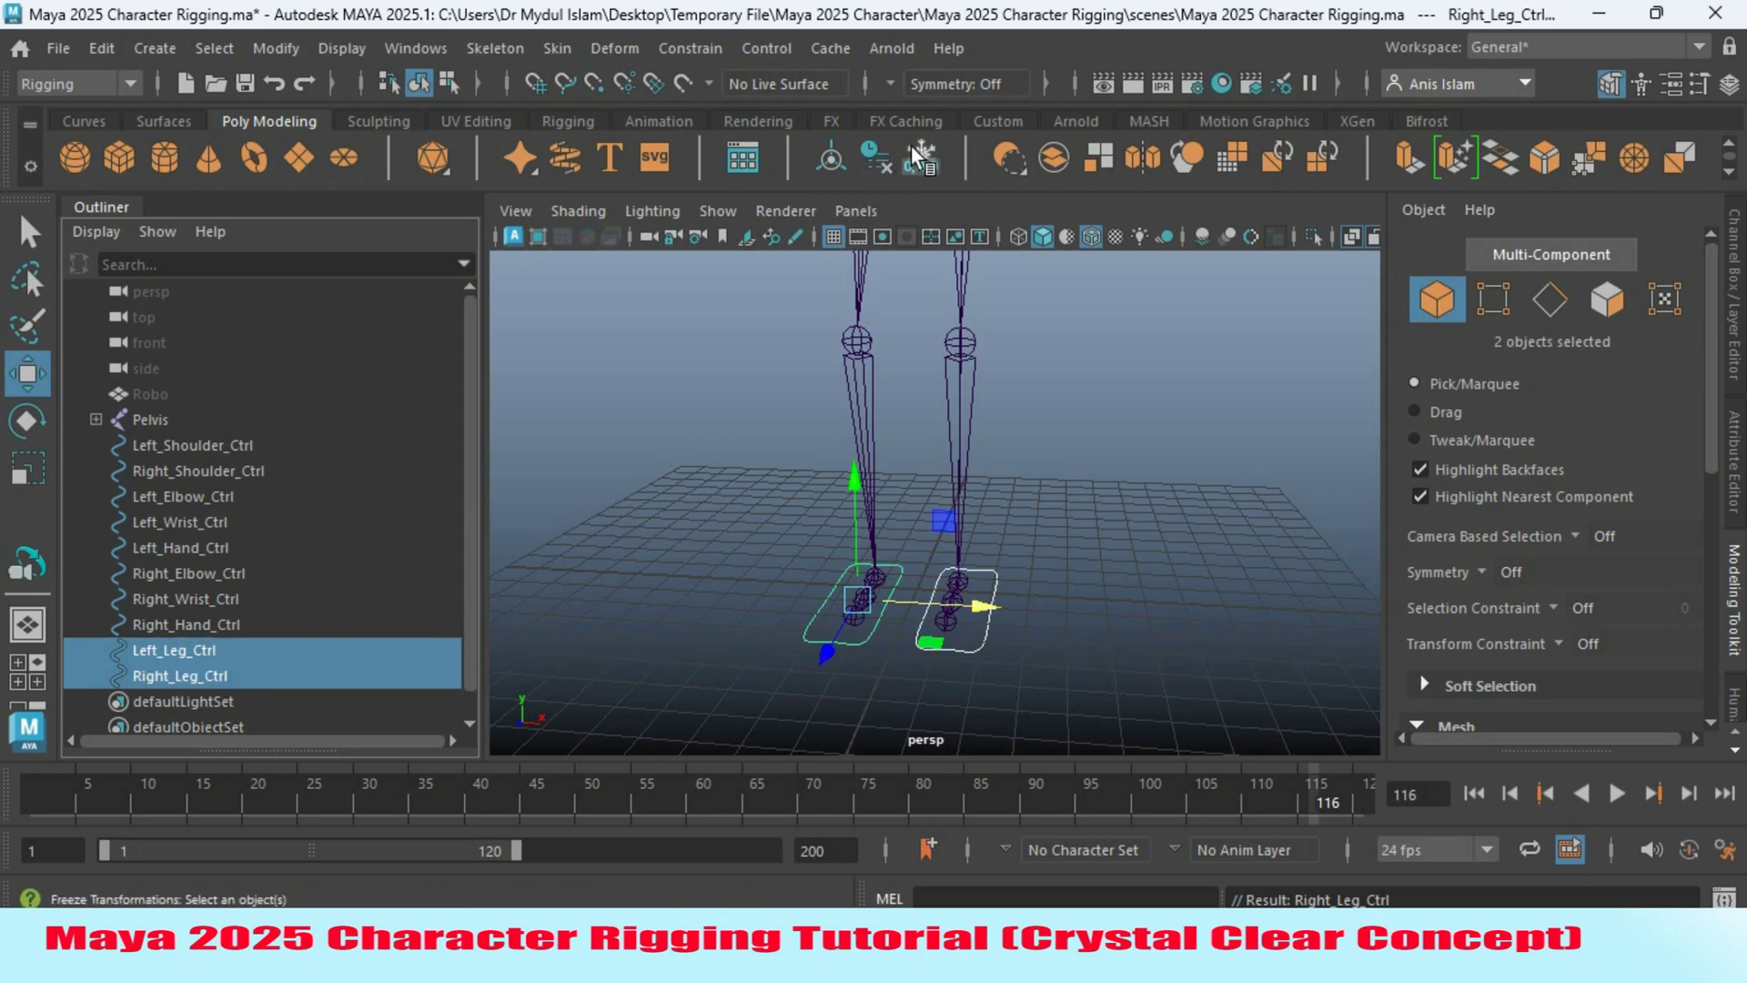
pyautogui.click(916, 155)
pyautogui.click(879, 156)
pyautogui.click(832, 162)
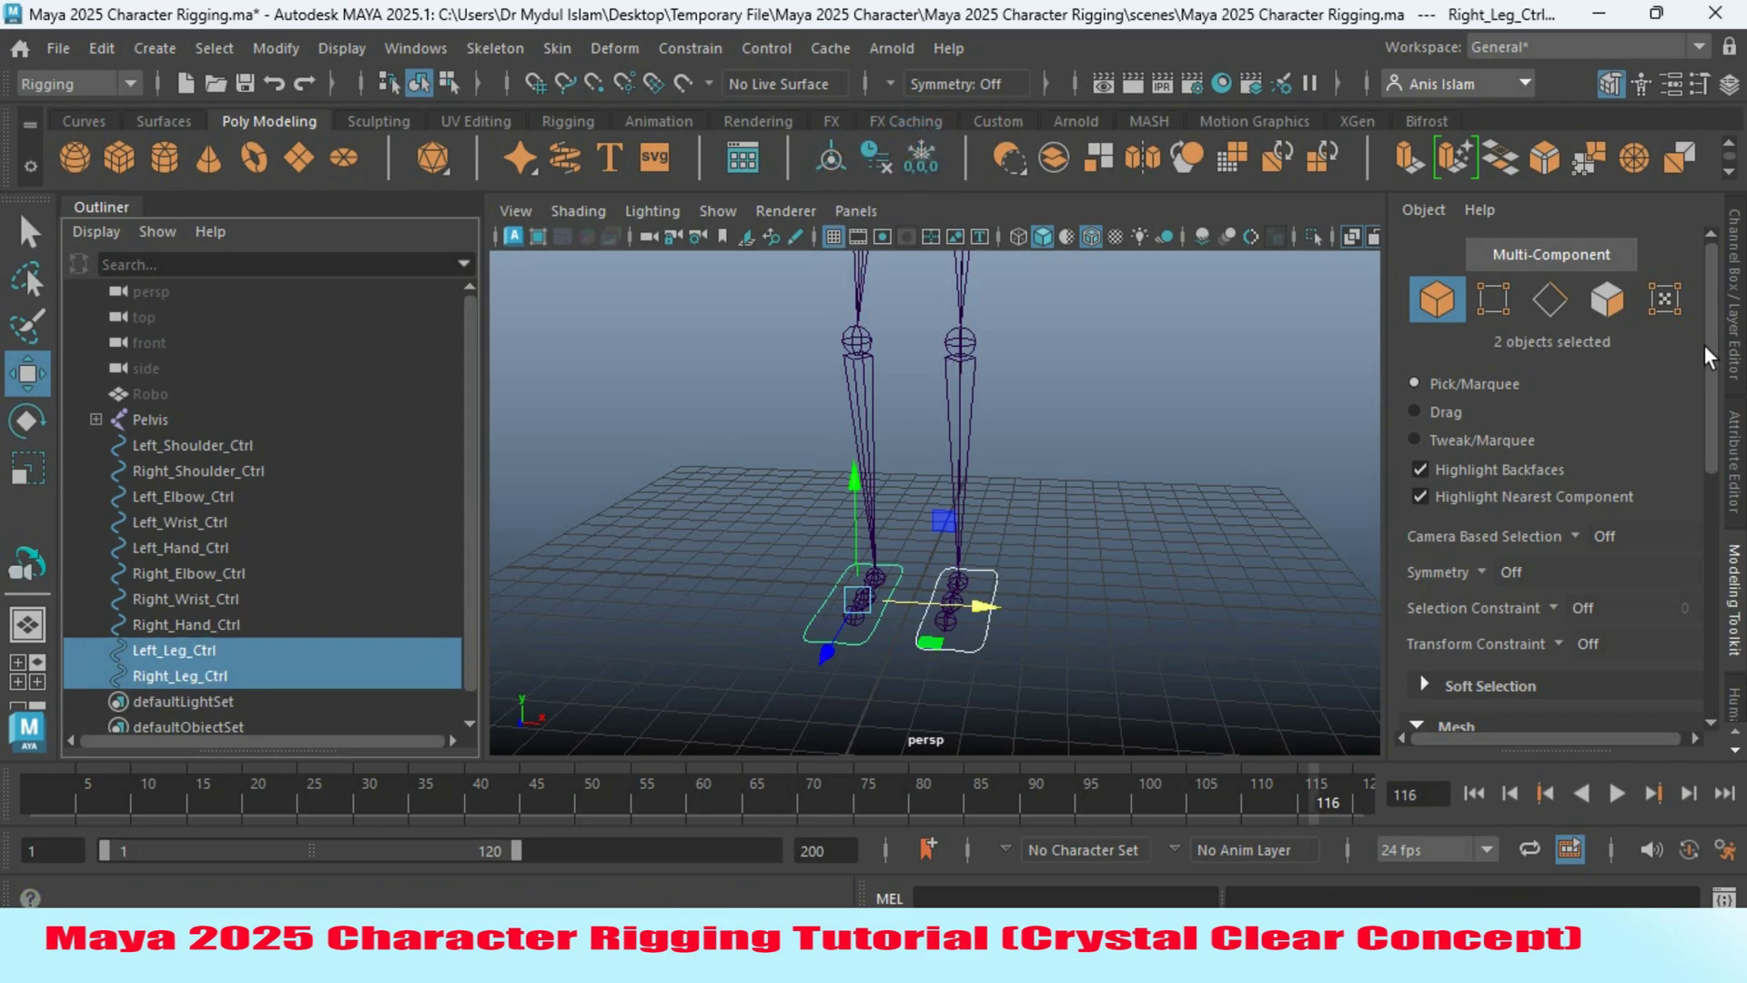
pyautogui.click(1737, 293)
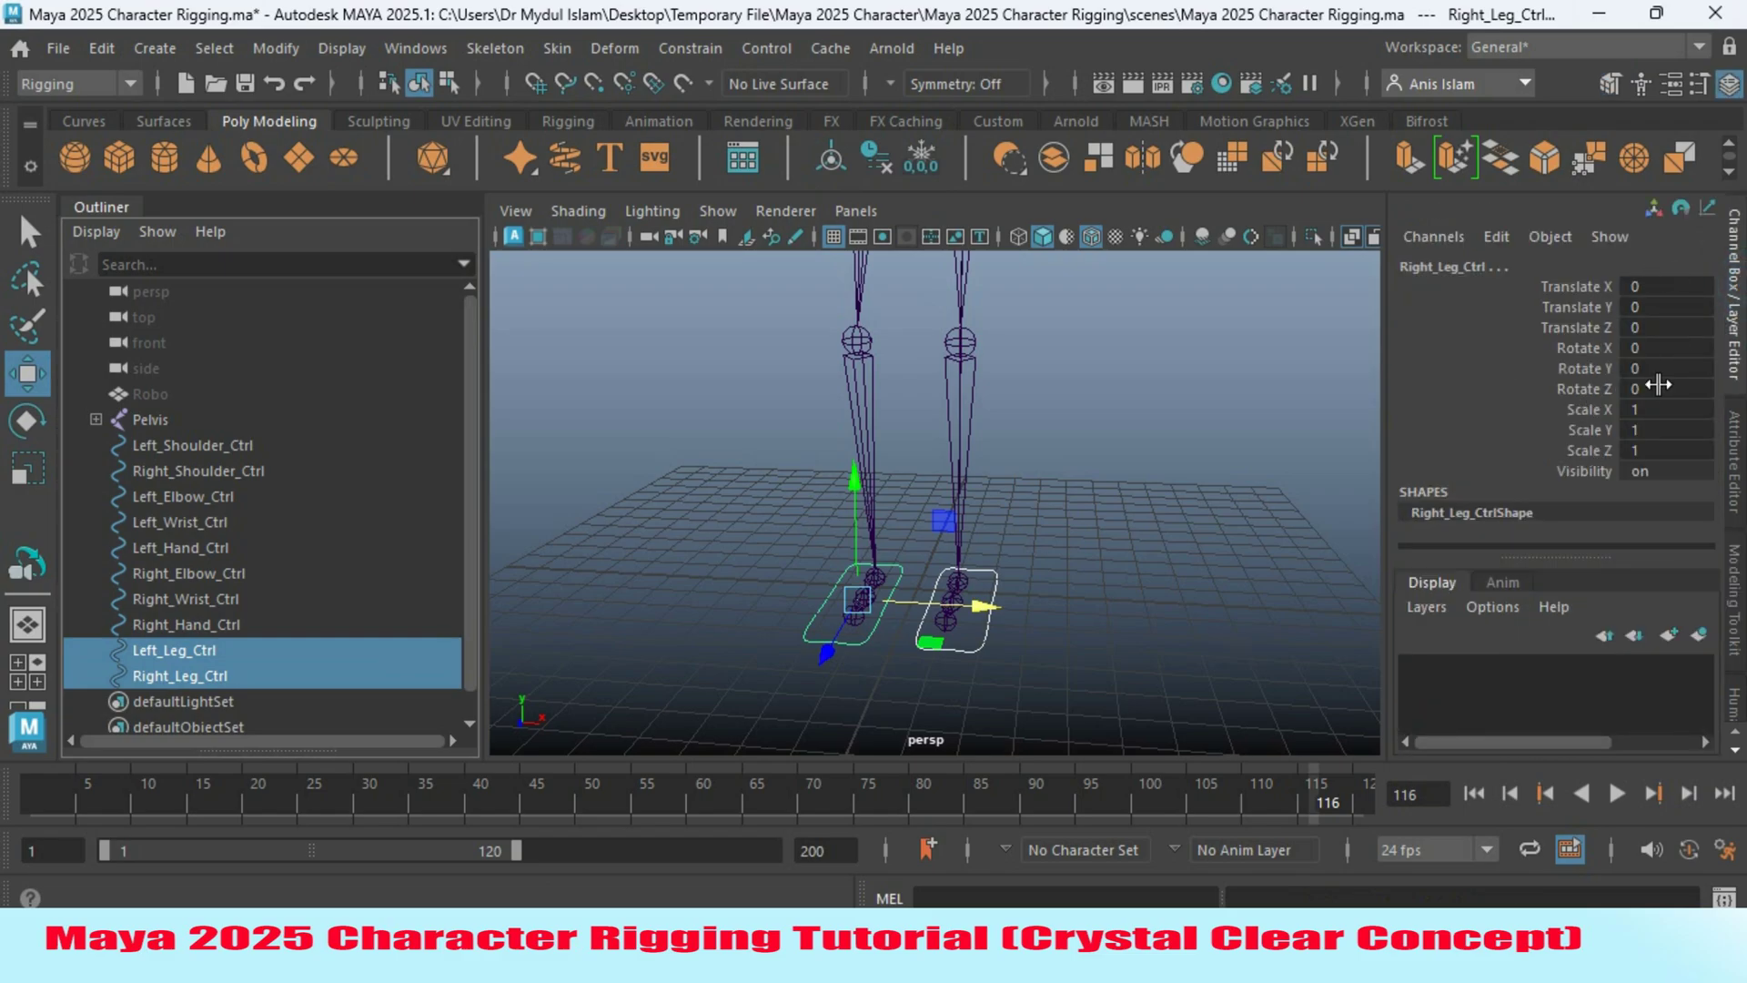
# Start the IK Handle tool with its settings reset to the defaults, using the Rotate-Plane Solver.
pyautogui.keyDown('alt'); pyautogui.moveTo(1088, 506); pyautogui.dragTo(821, 548, button='right'); pyautogui.keyUp('alt')
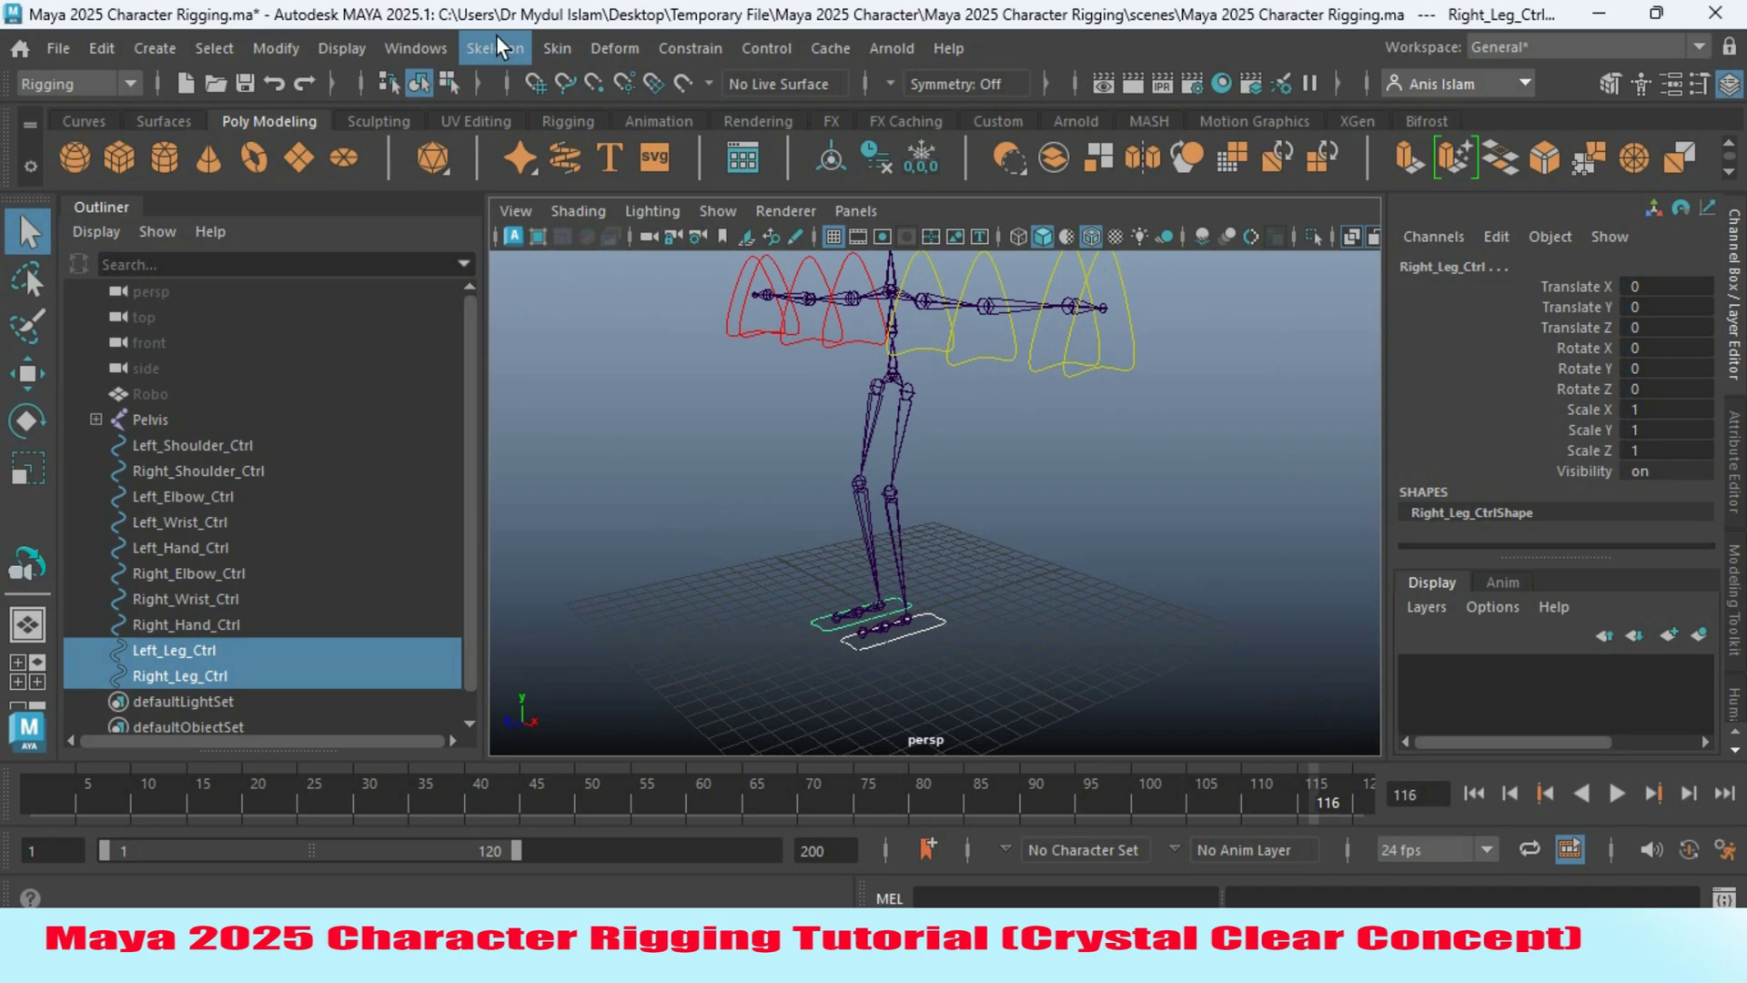
pyautogui.click(496, 41)
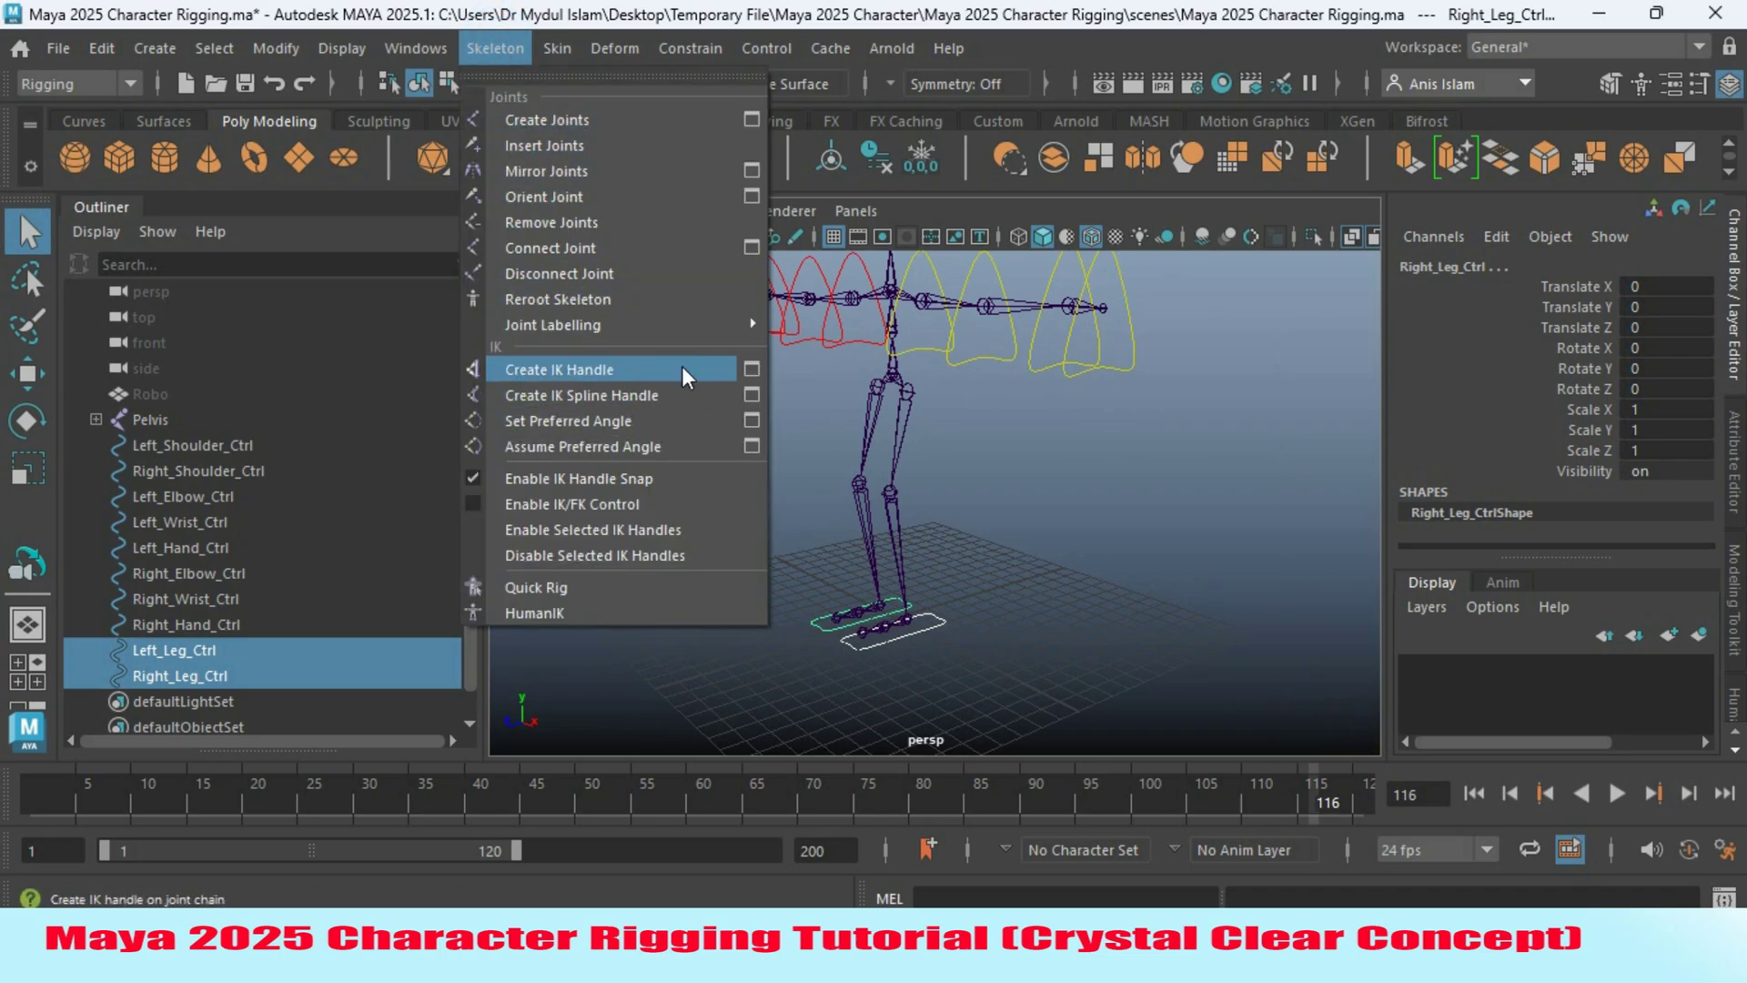
pyautogui.click(752, 370)
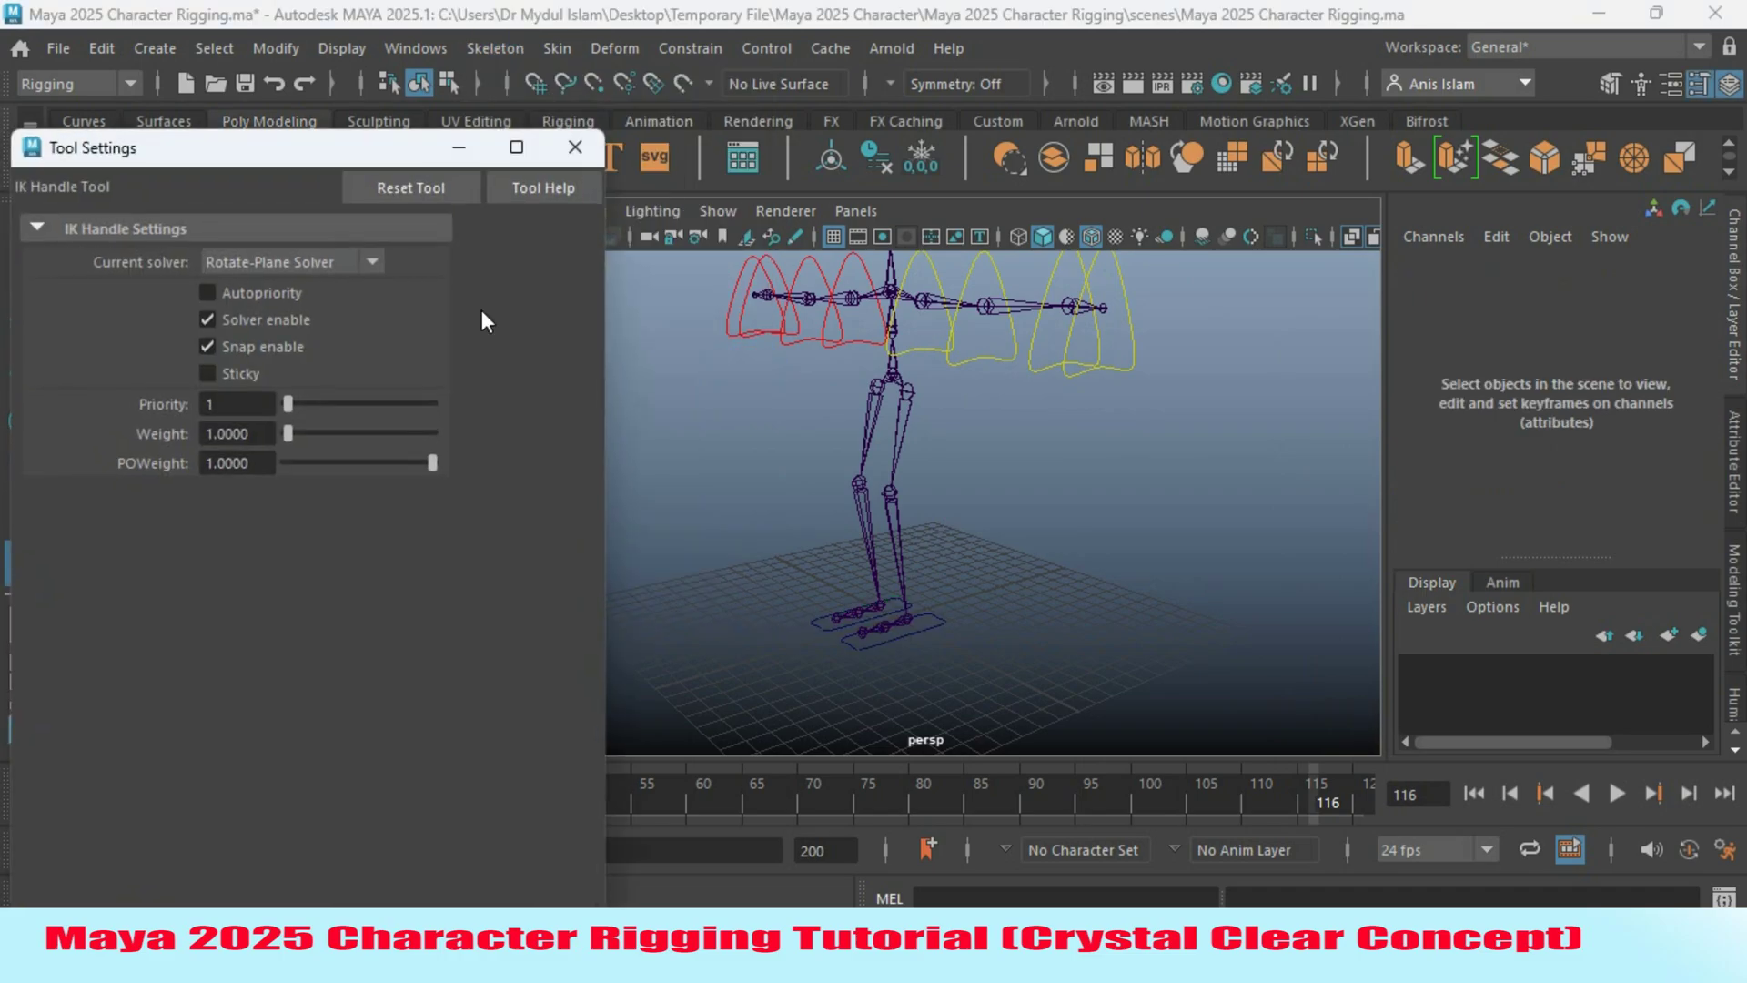
pyautogui.click(415, 191)
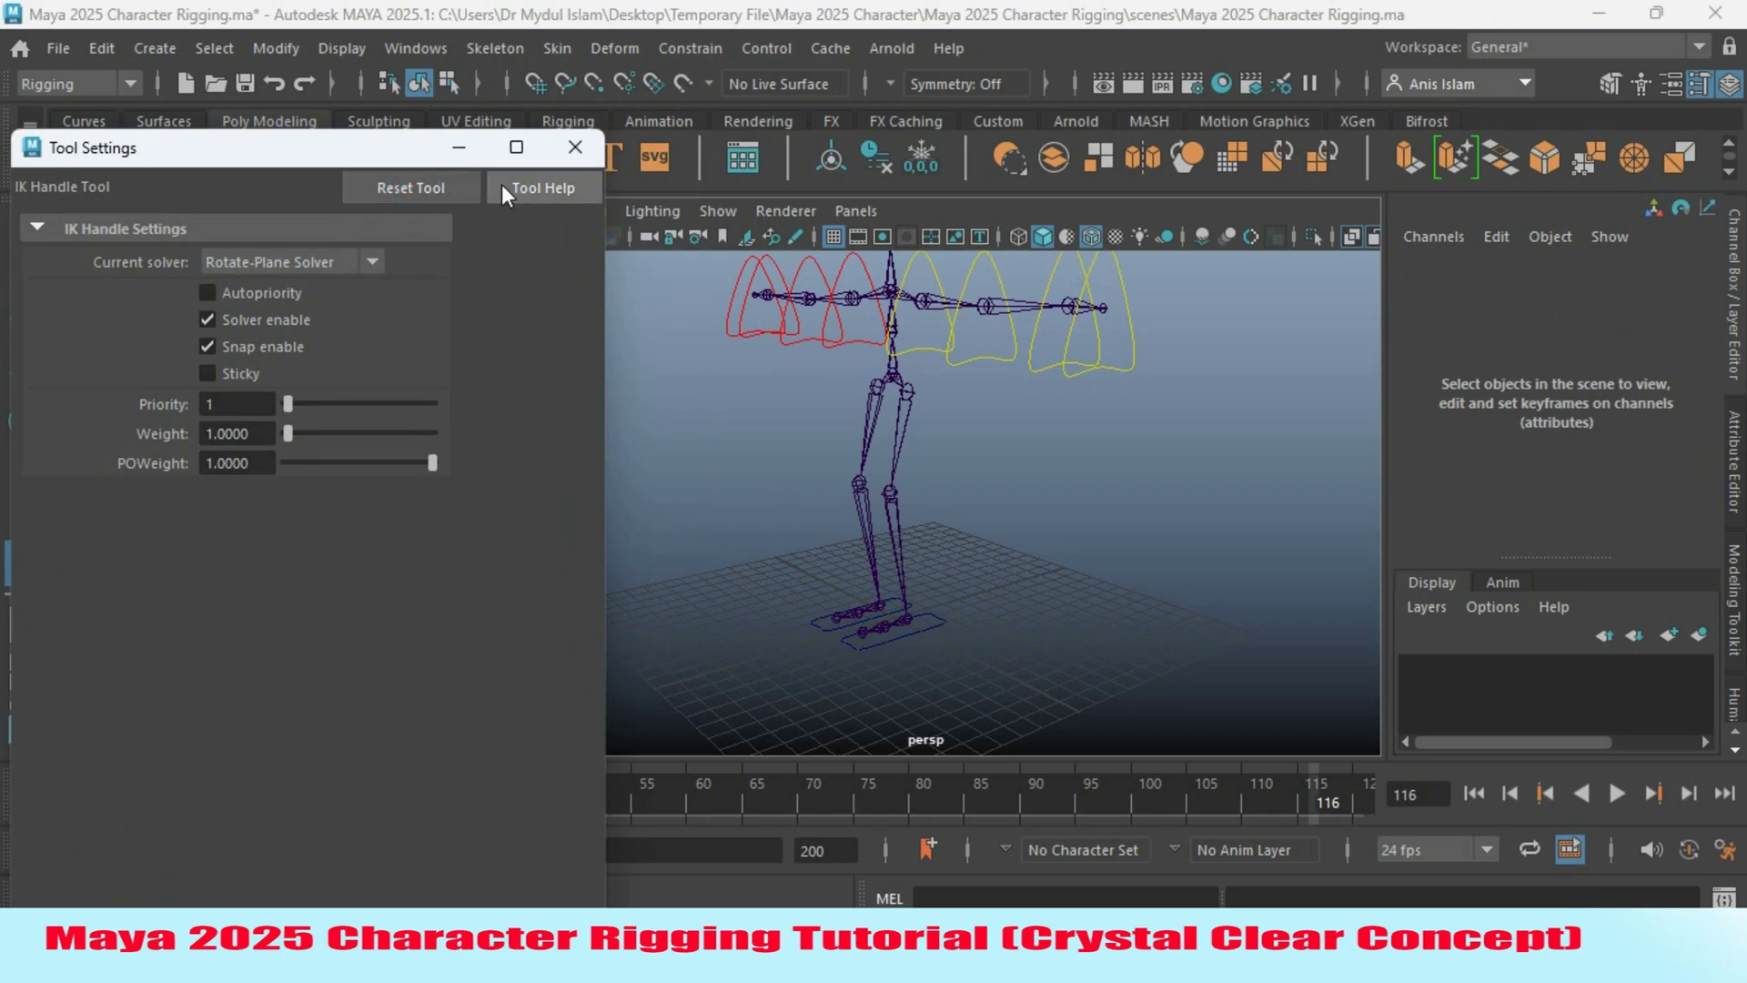
pyautogui.click(459, 147)
# Create an IK handle on the left leg from the hip joint to the ankle joint.
pyautogui.keyDown('alt'); pyautogui.moveTo(790, 420); pyautogui.dragTo(815, 427, button='middle'); pyautogui.keyUp('alt')
pyautogui.keyDown('alt'); pyautogui.moveTo(816, 426); pyautogui.dragTo(886, 510, button='right'); pyautogui.keyUp('alt')
pyautogui.keyDown('alt'); pyautogui.moveTo(888, 511); pyautogui.dragTo(871, 491); pyautogui.keyUp('alt')
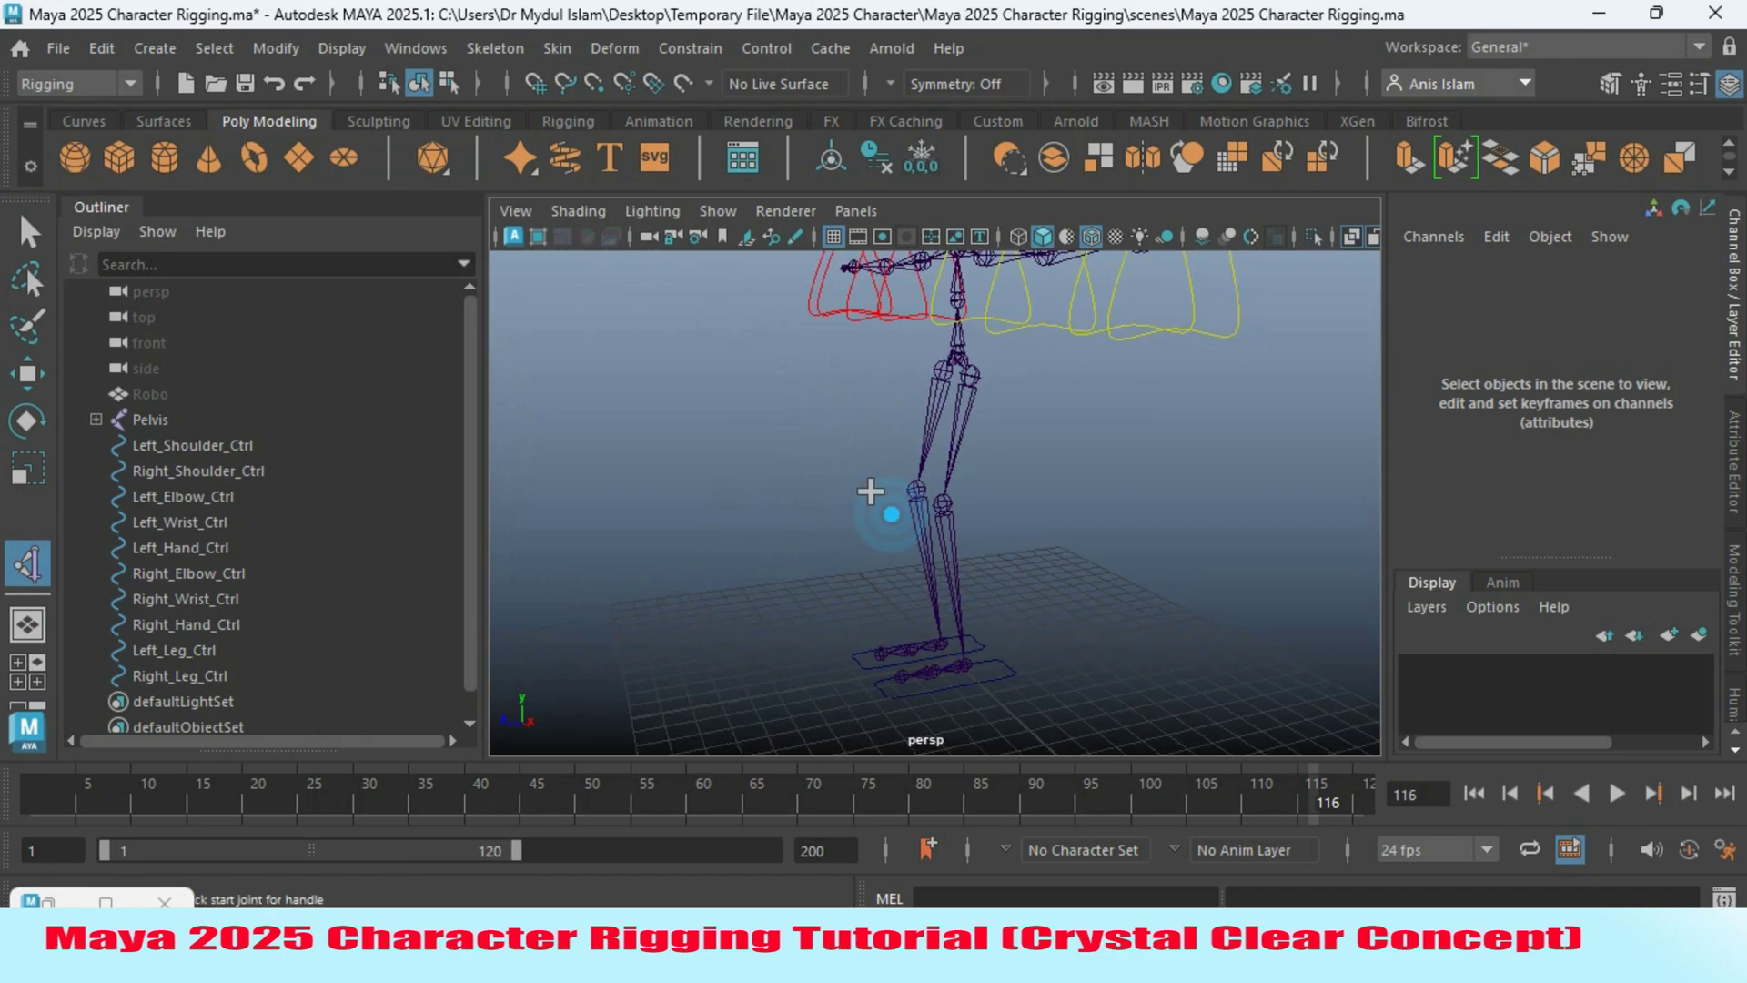
pyautogui.click(972, 375)
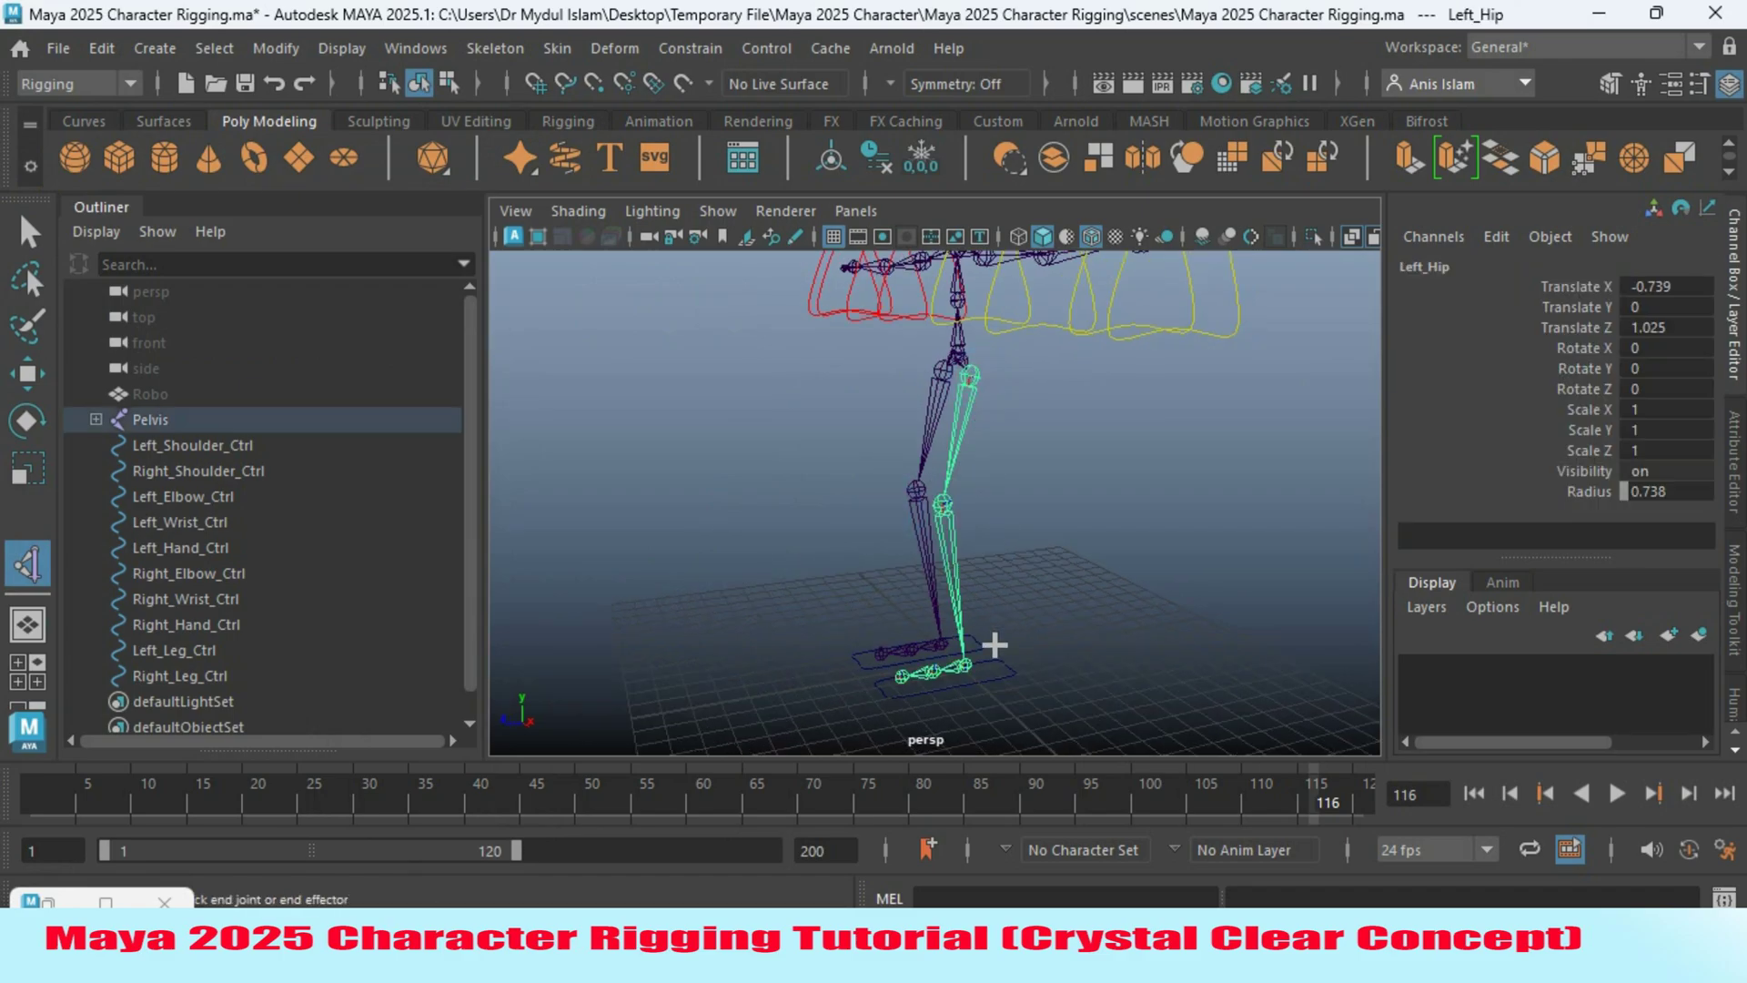
pyautogui.click(974, 672)
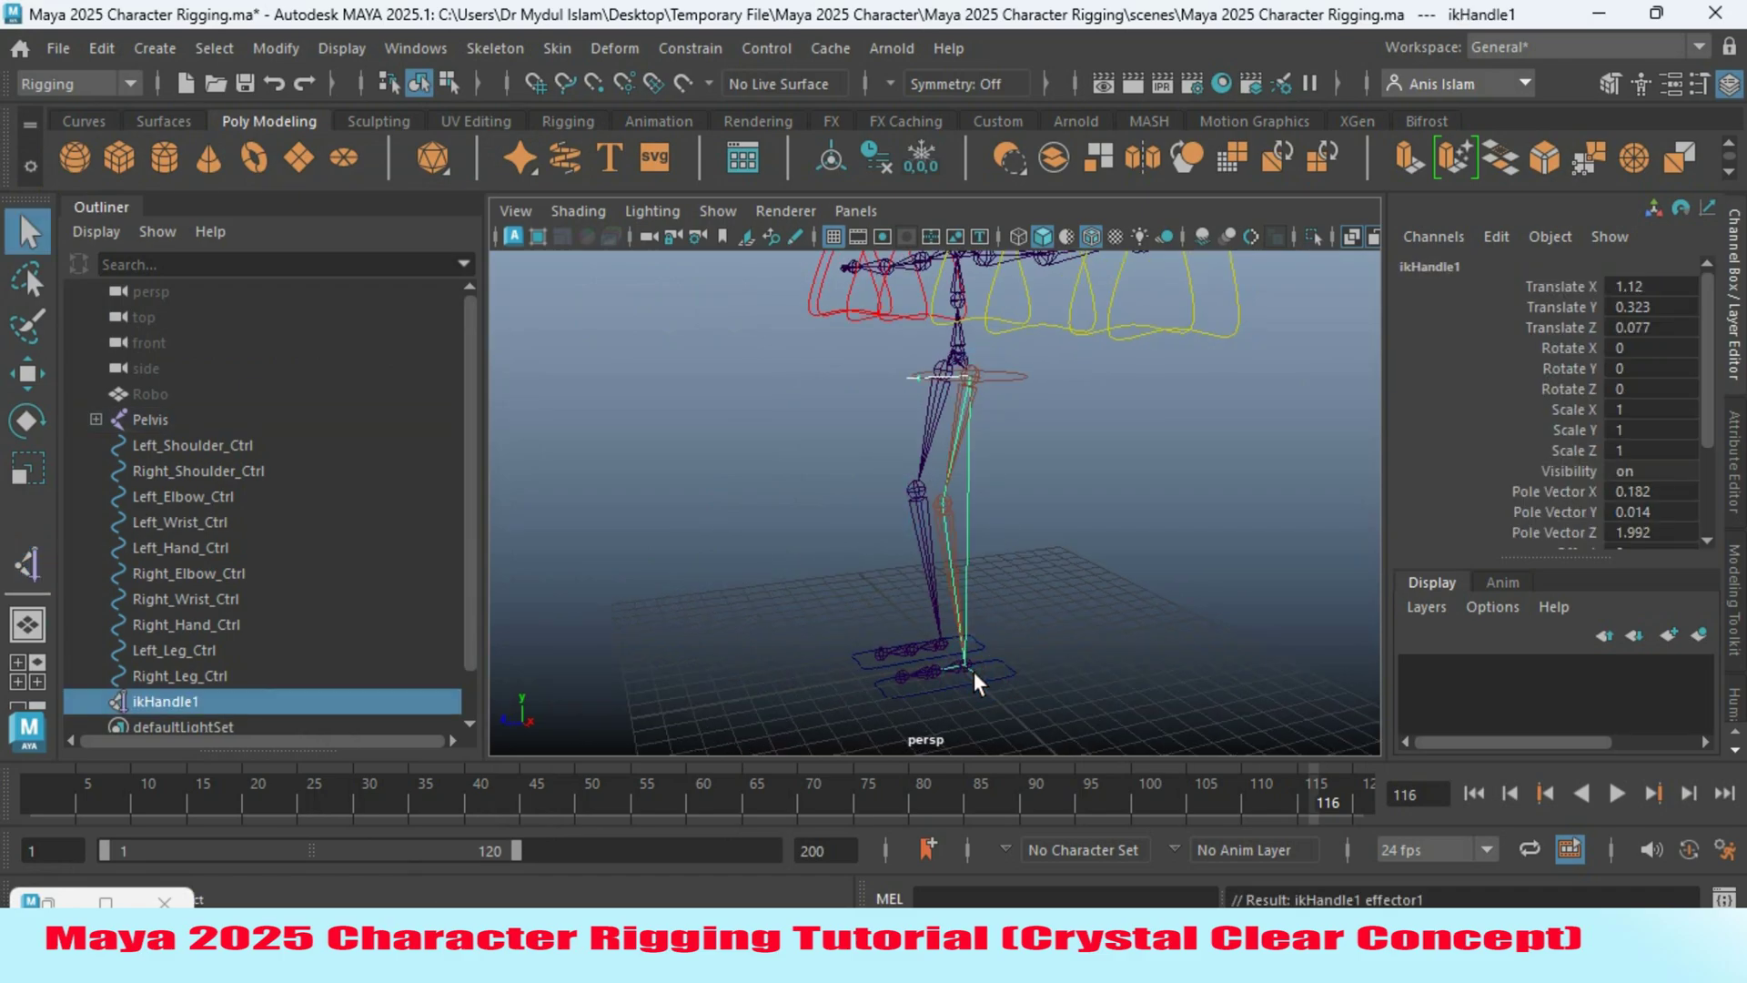
# Start the IK Handle tool with the current solver set to Single-Chain Solver and minimize its settings window.
pyautogui.keyDown('alt'); pyautogui.moveTo(936, 664); pyautogui.dragTo(957, 600, button='middle'); pyautogui.keyUp('alt')
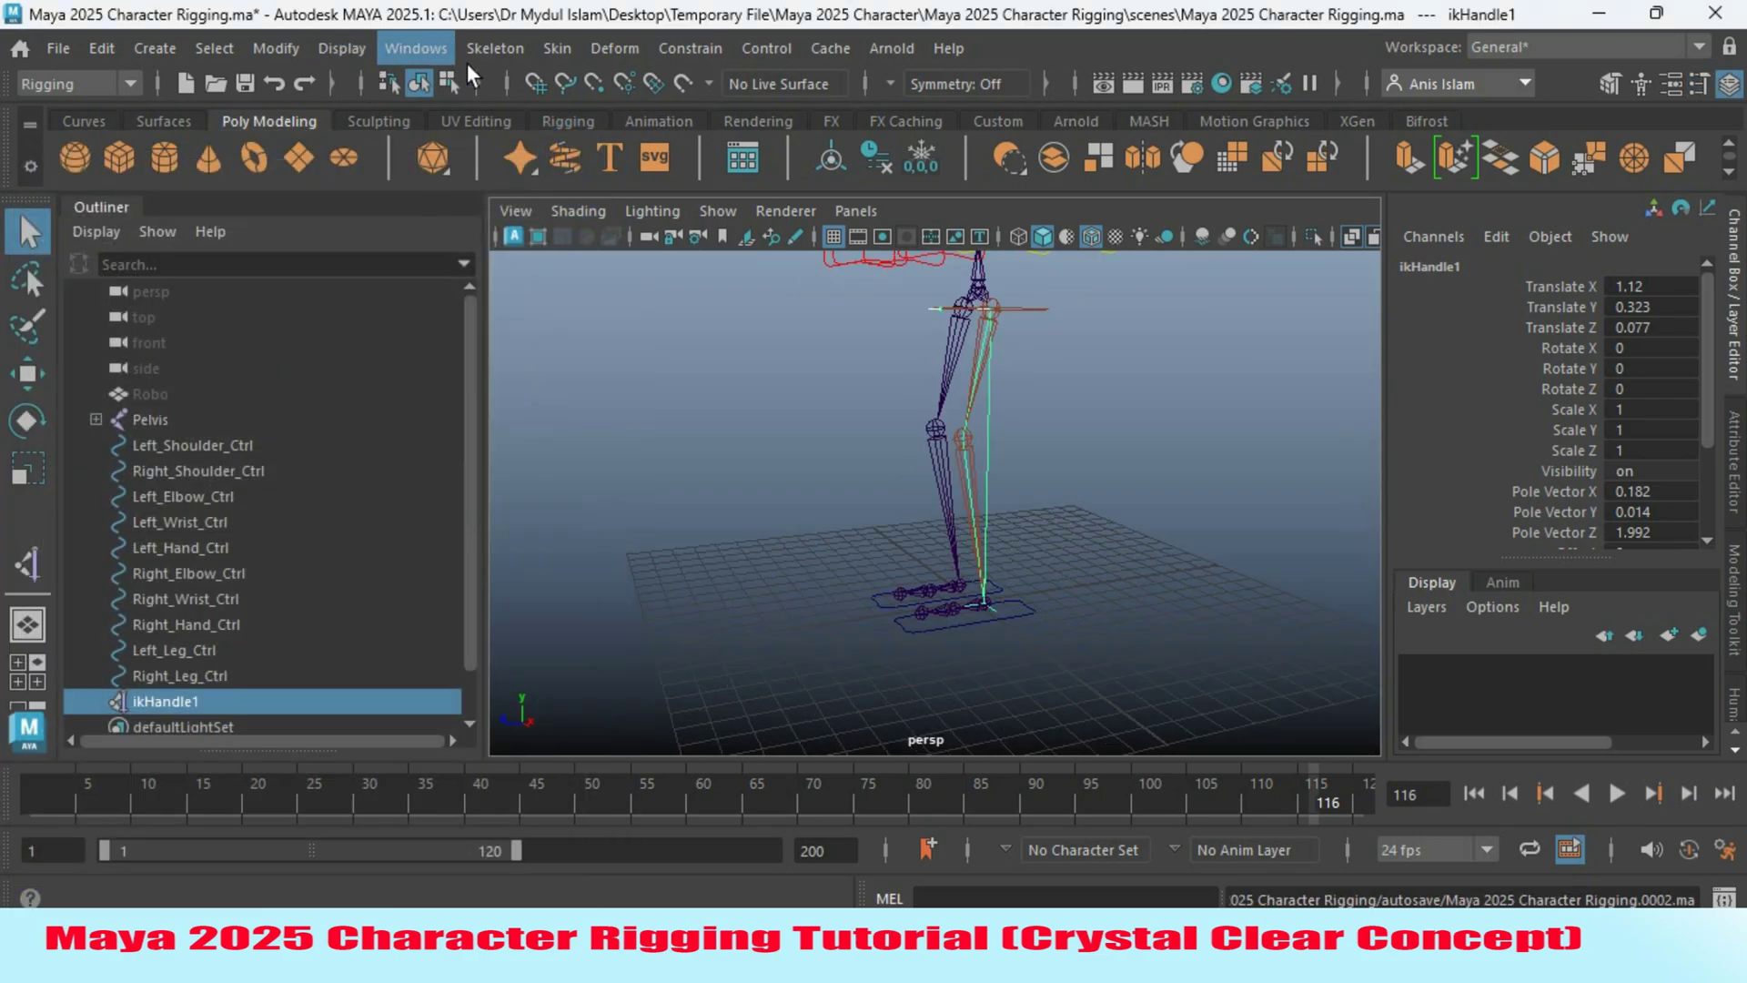
pyautogui.click(494, 47)
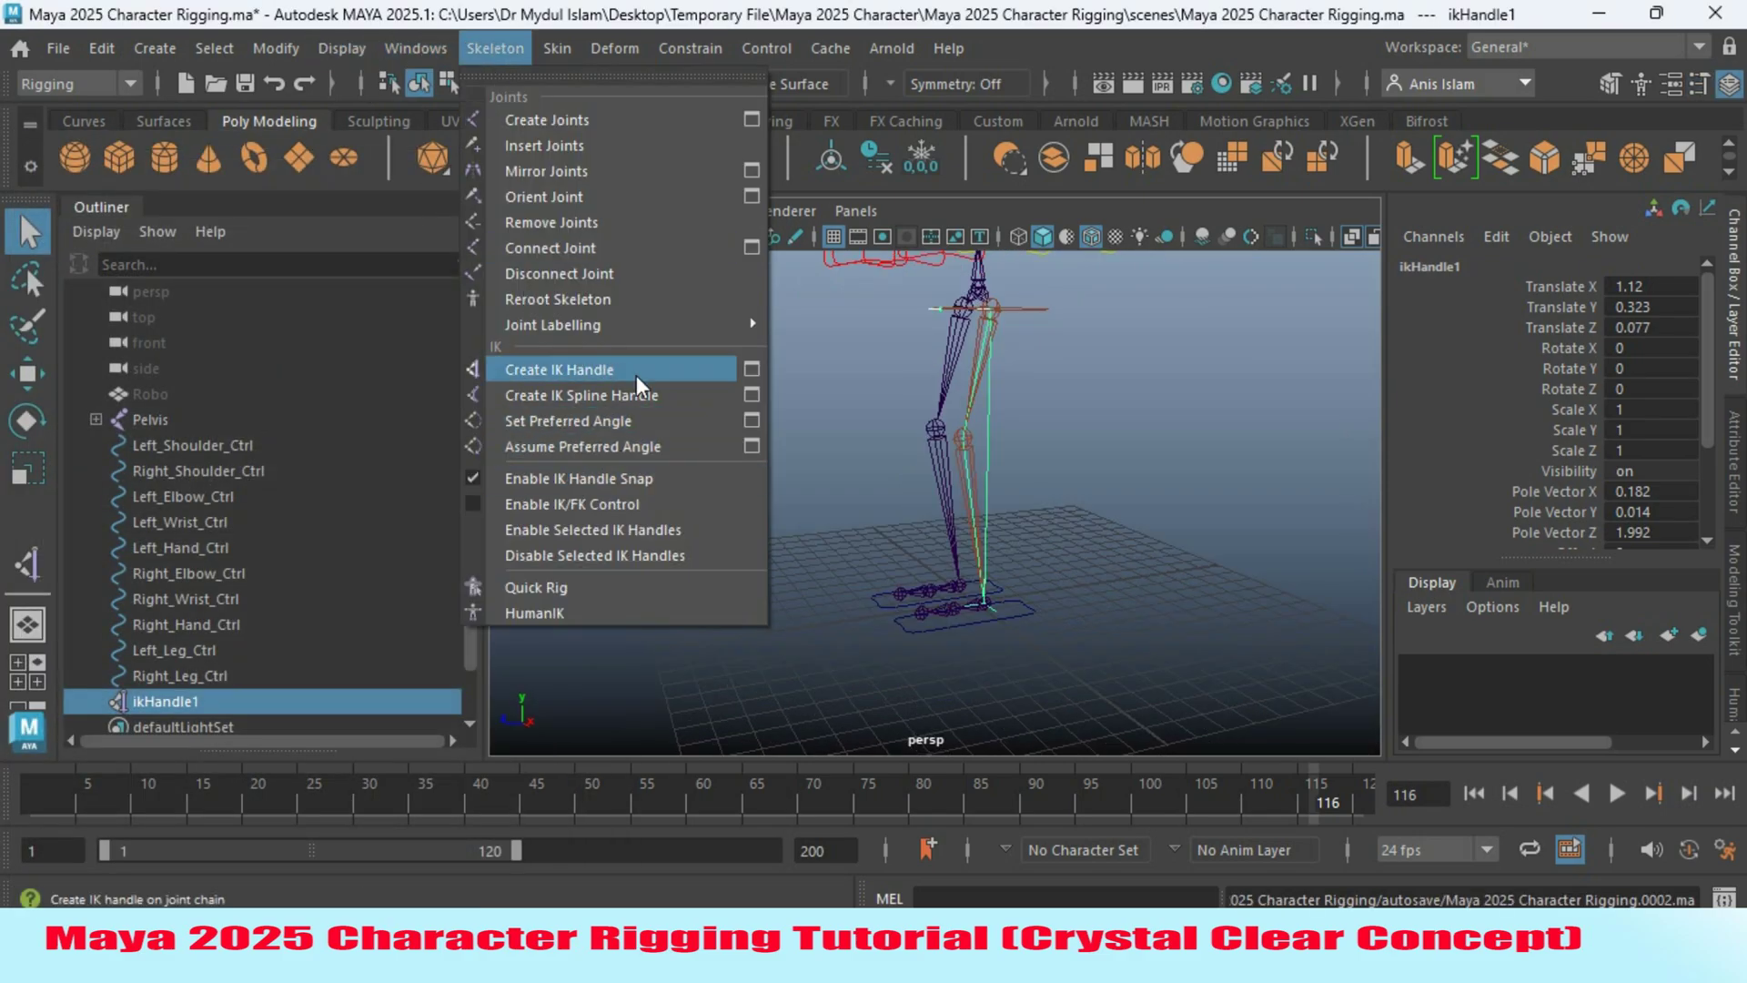
pyautogui.click(753, 371)
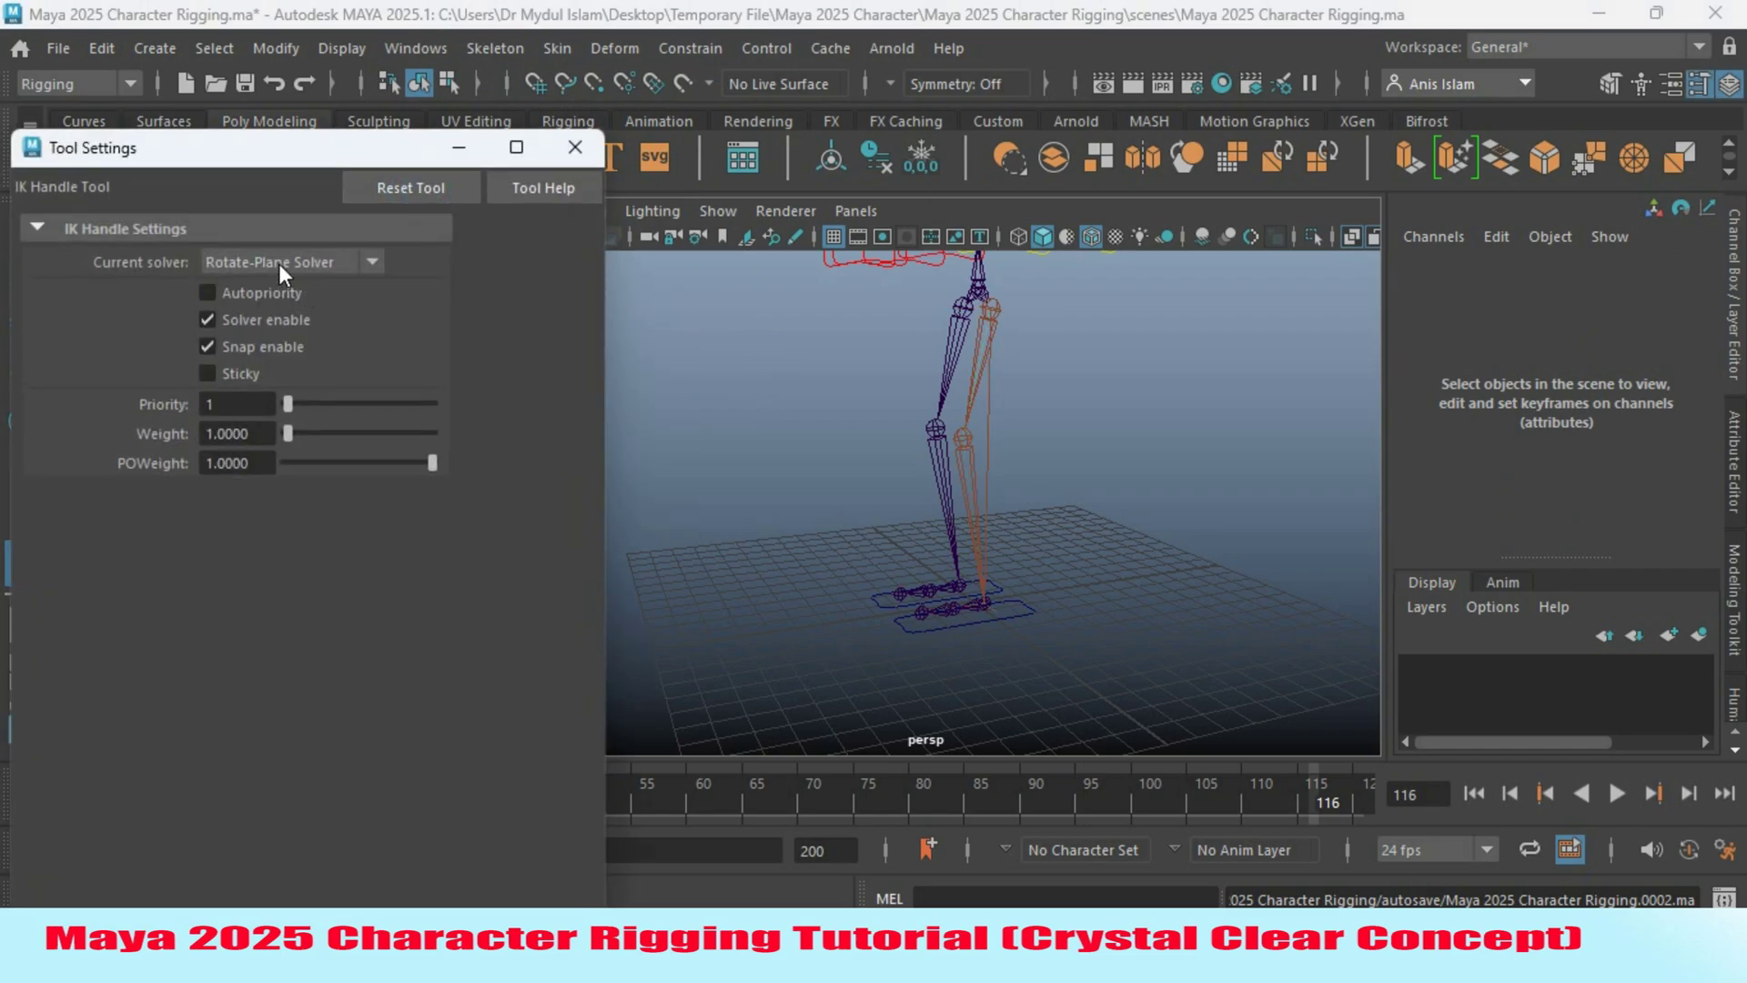
pyautogui.click(231, 263)
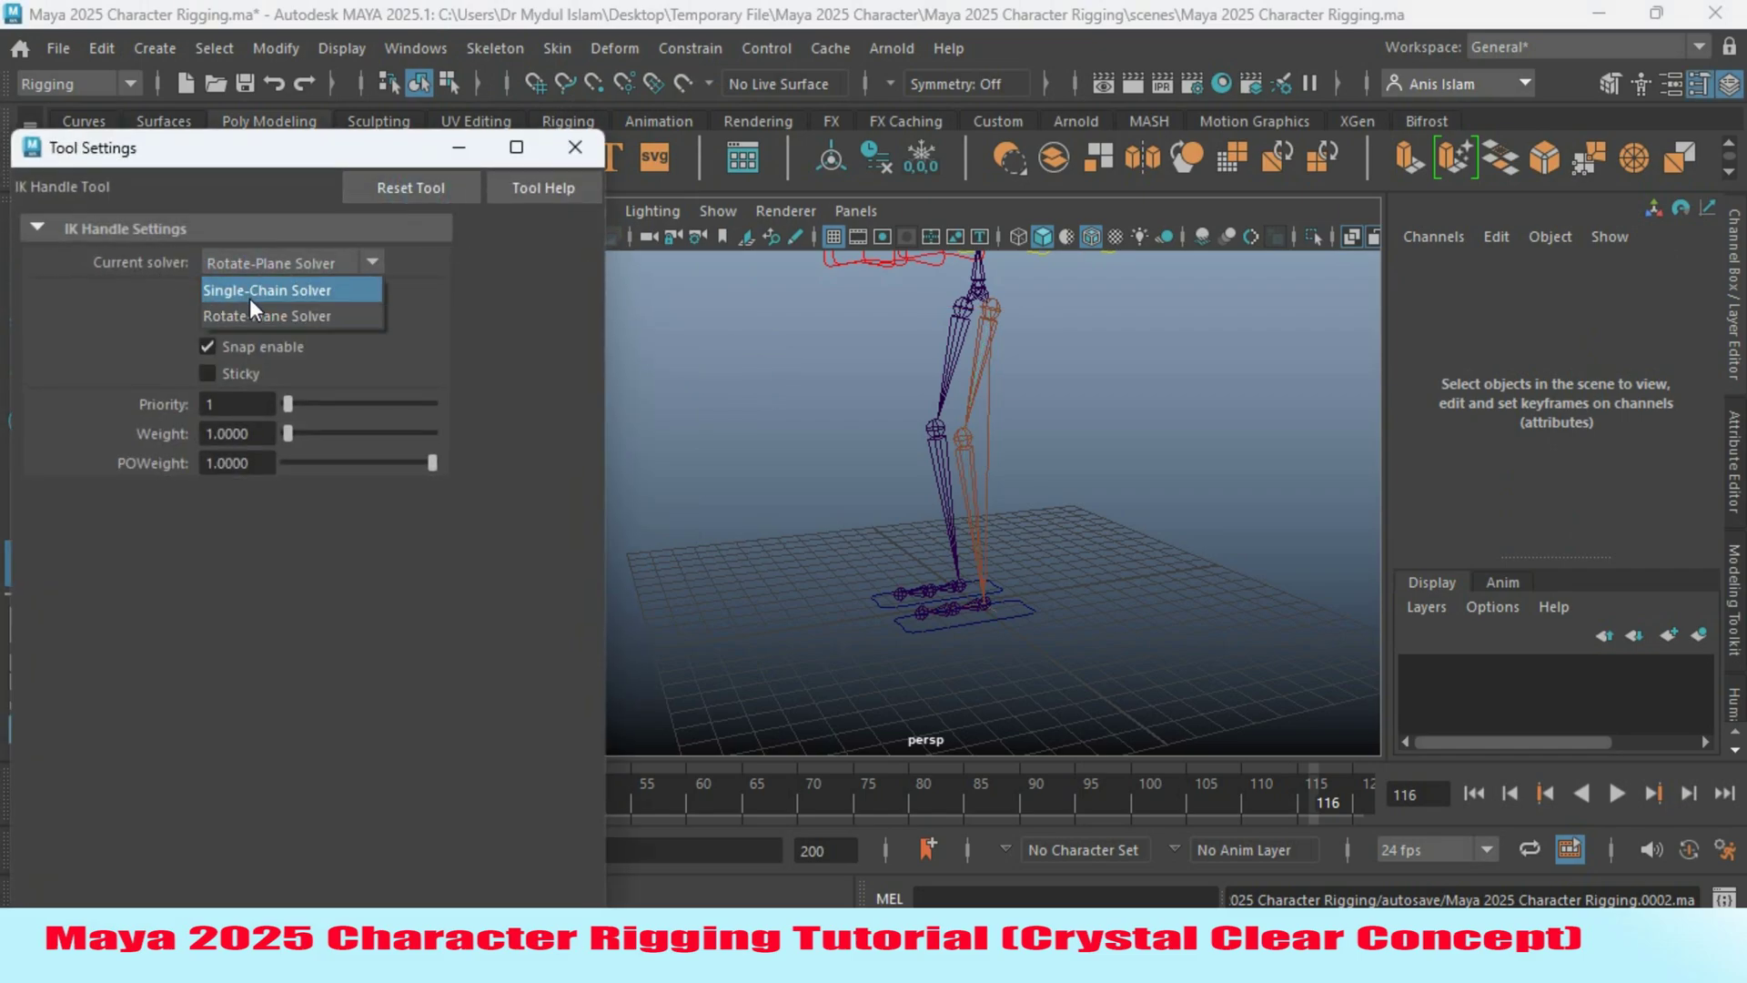
pyautogui.click(249, 292)
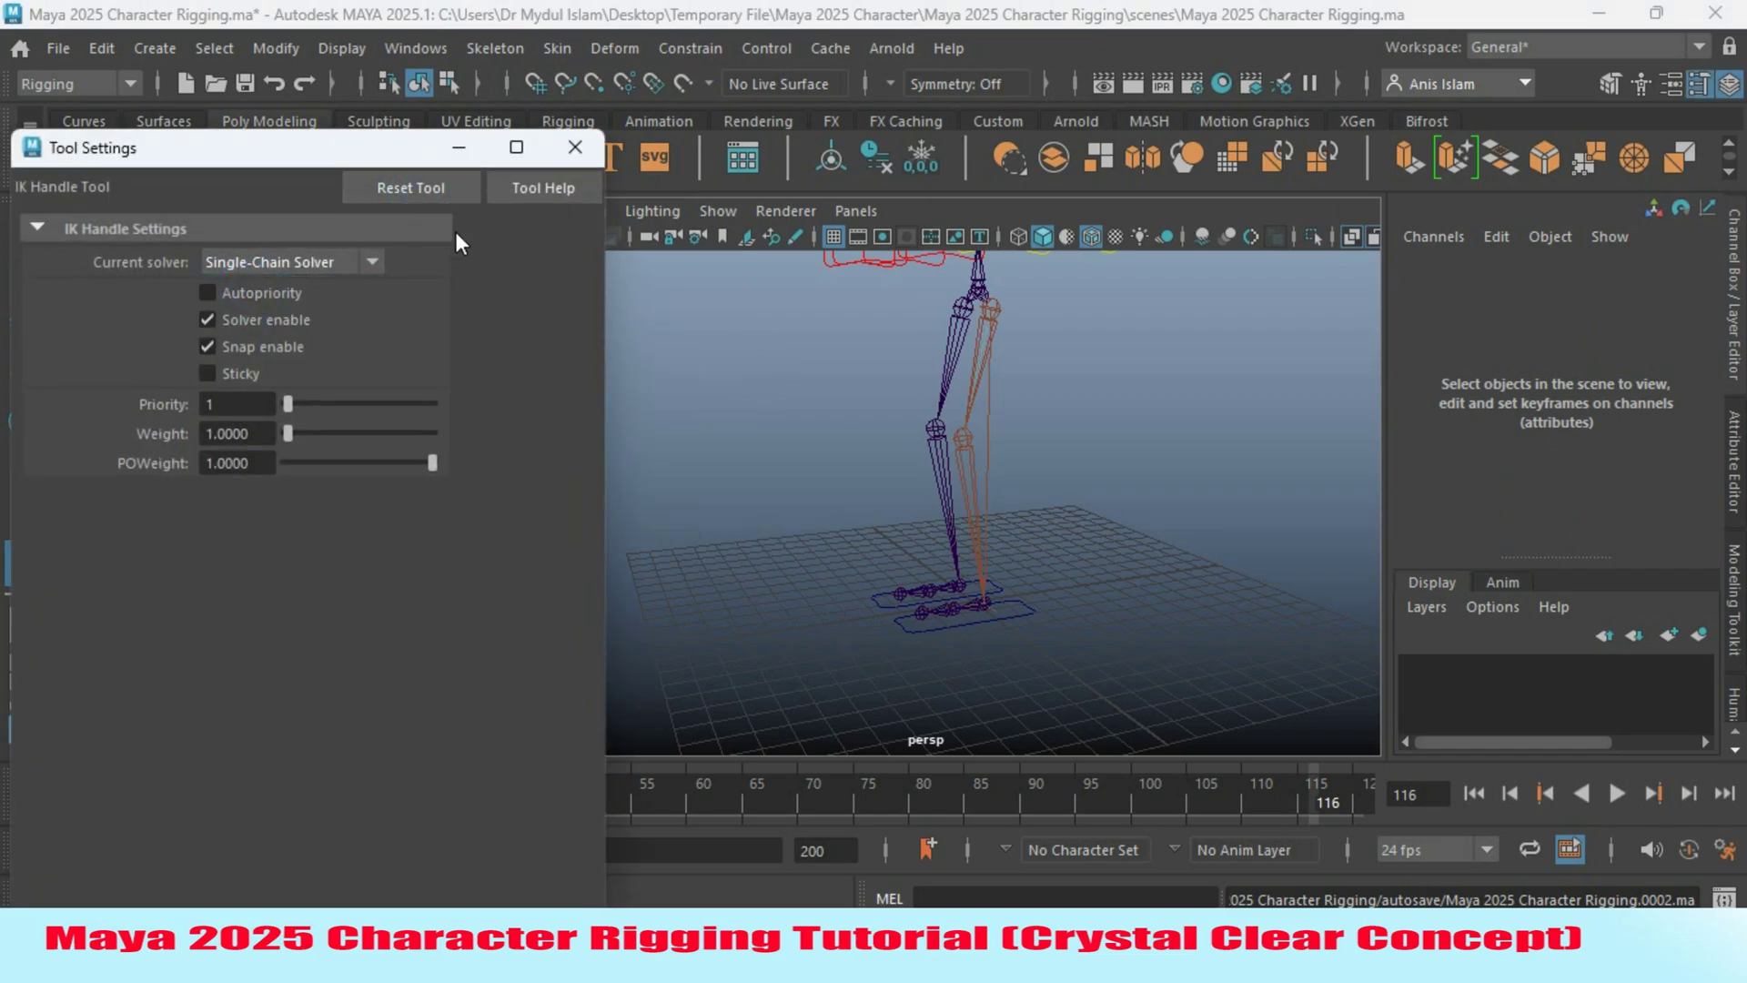
pyautogui.click(463, 147)
# Create a single-chain IK handle on the left foot from the ankle joint to the mid-foot joint.
pyautogui.scroll(3, 967, 592)
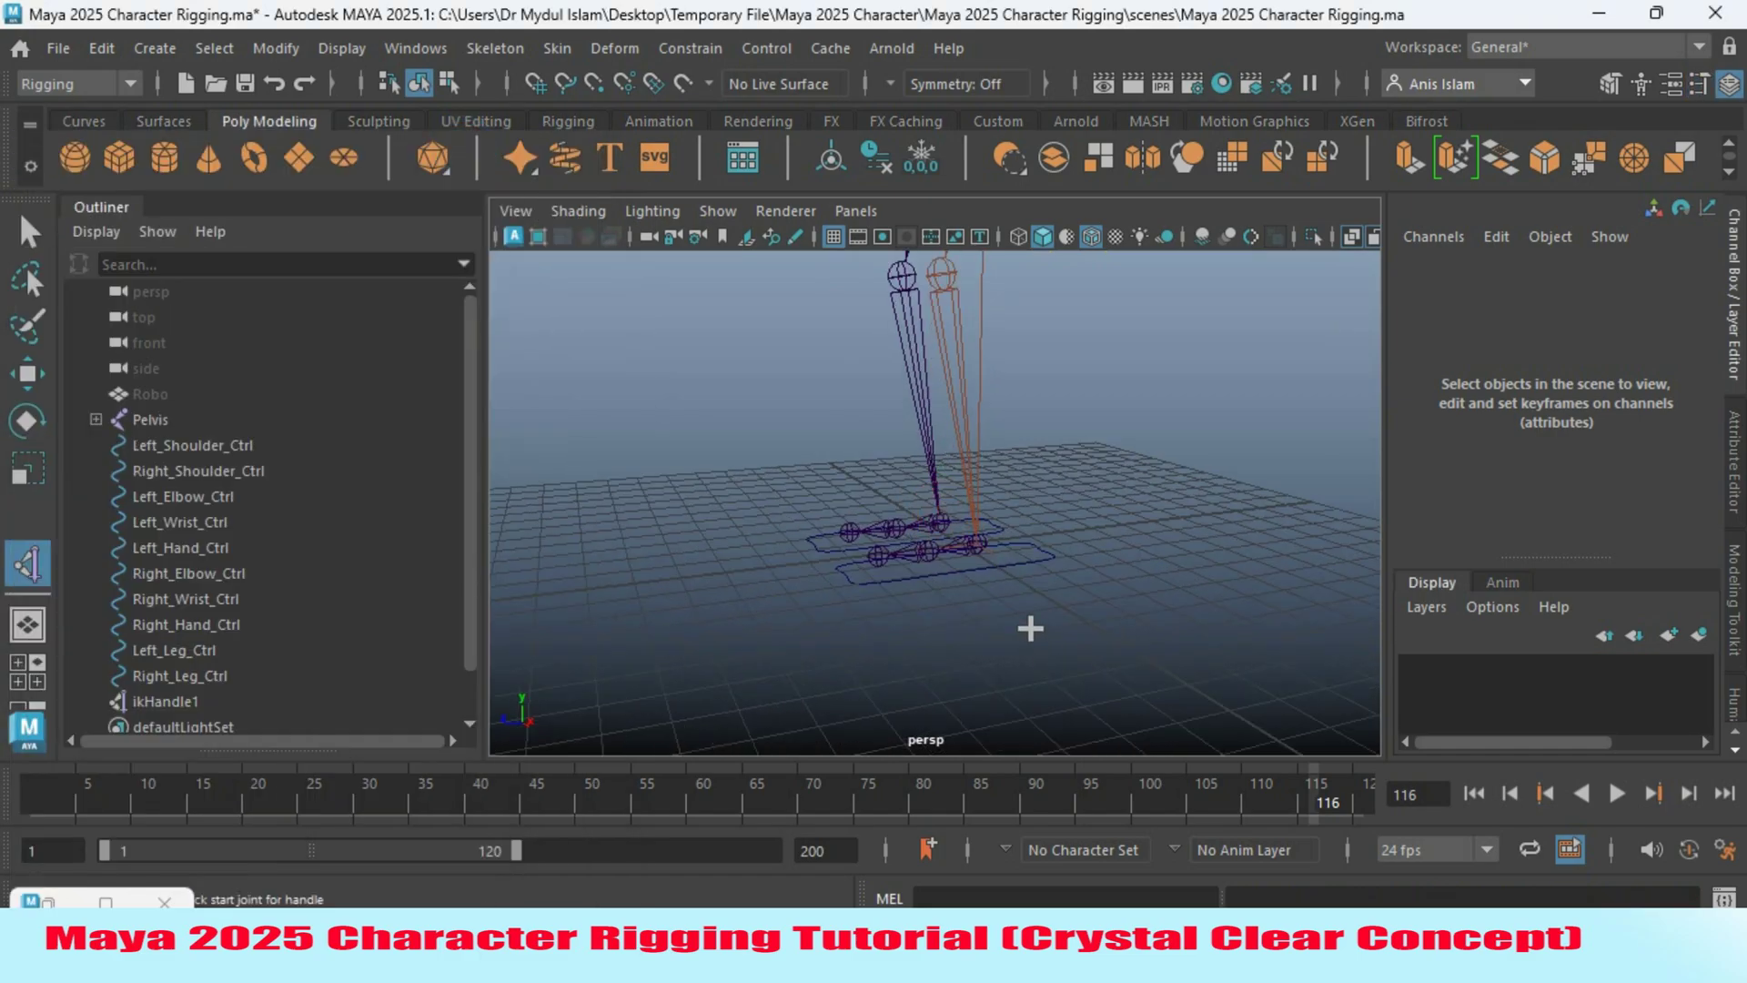
pyautogui.keyDown('alt'); pyautogui.moveTo(1030, 628); pyautogui.dragTo(997, 627); pyautogui.keyUp('alt')
pyautogui.scroll(4, 1028, 628)
pyautogui.keyDown('alt'); pyautogui.moveTo(1034, 690); pyautogui.dragTo(976, 683, button='middle'); pyautogui.keyUp('alt')
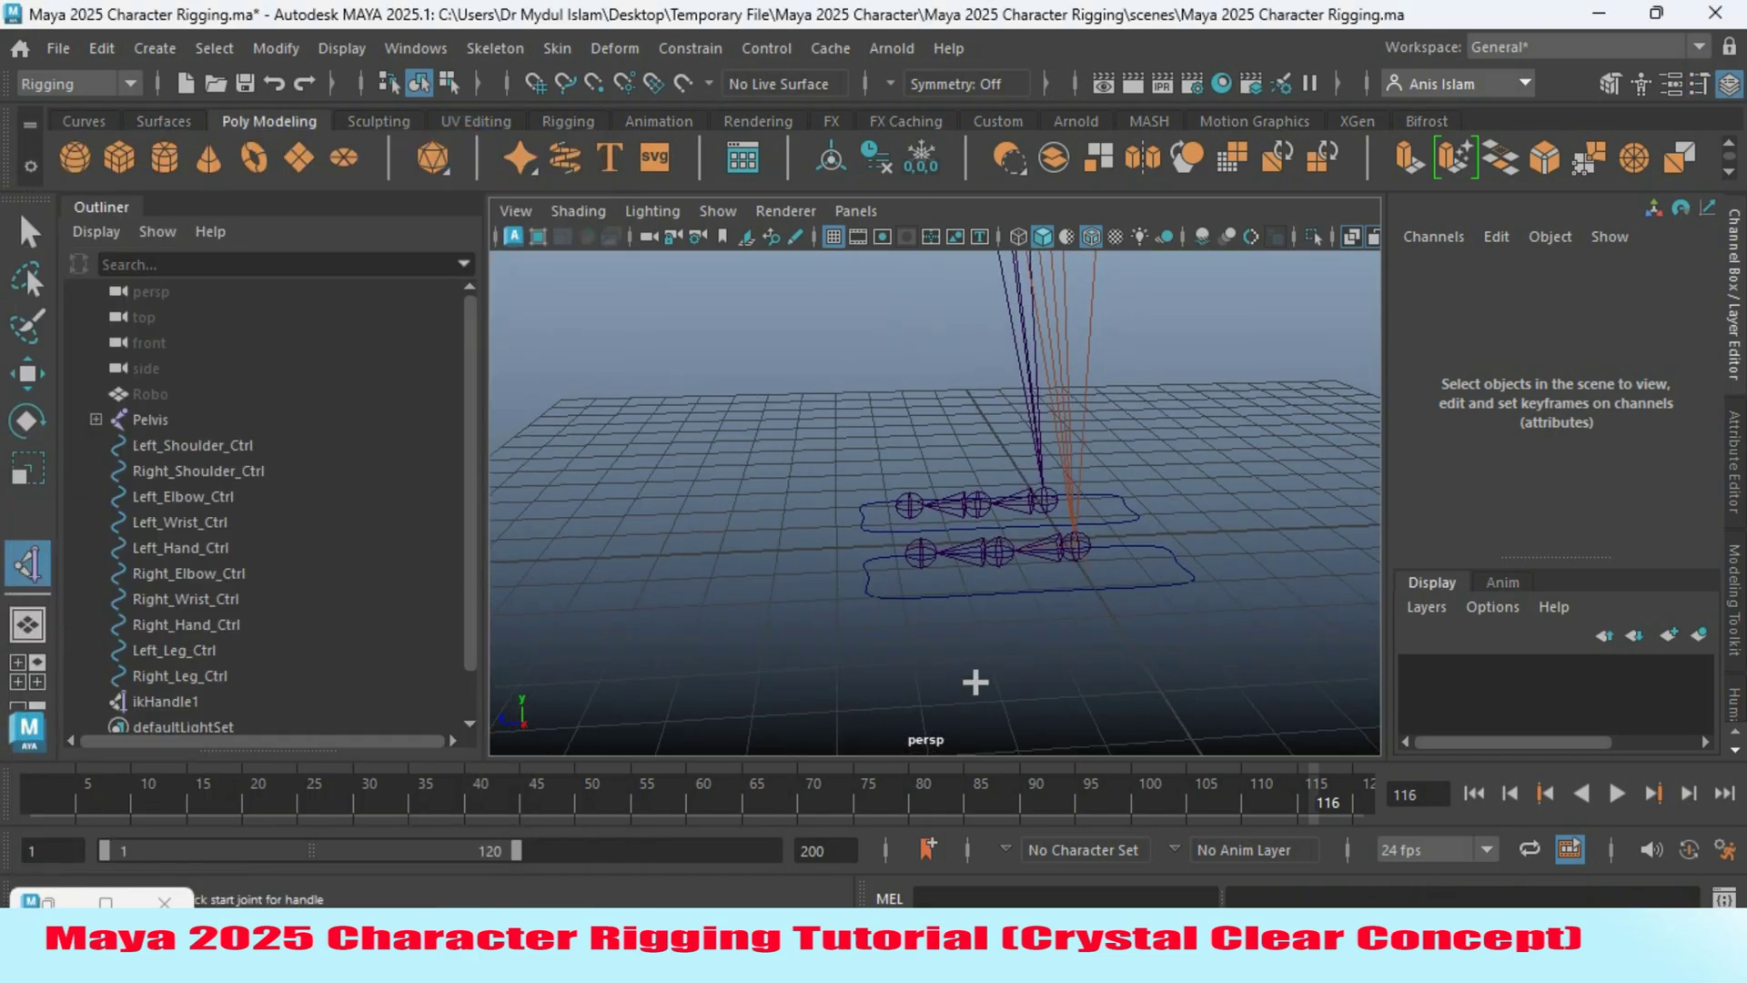
pyautogui.click(1076, 547)
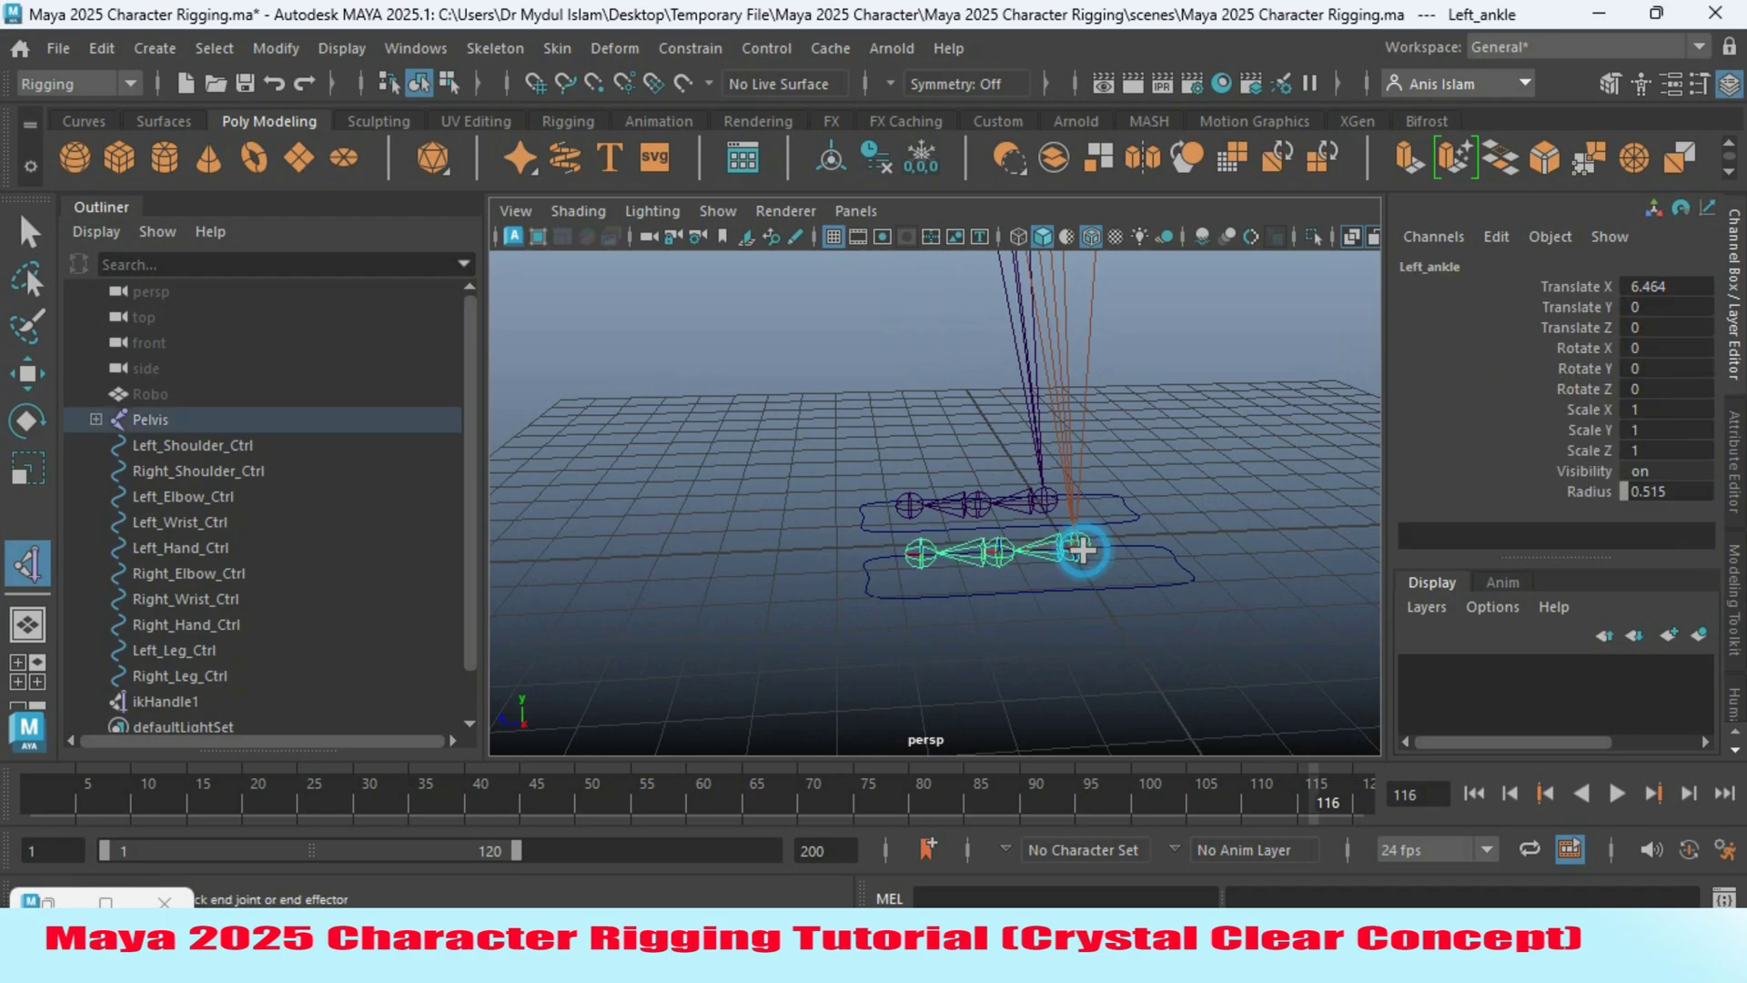
pyautogui.click(998, 554)
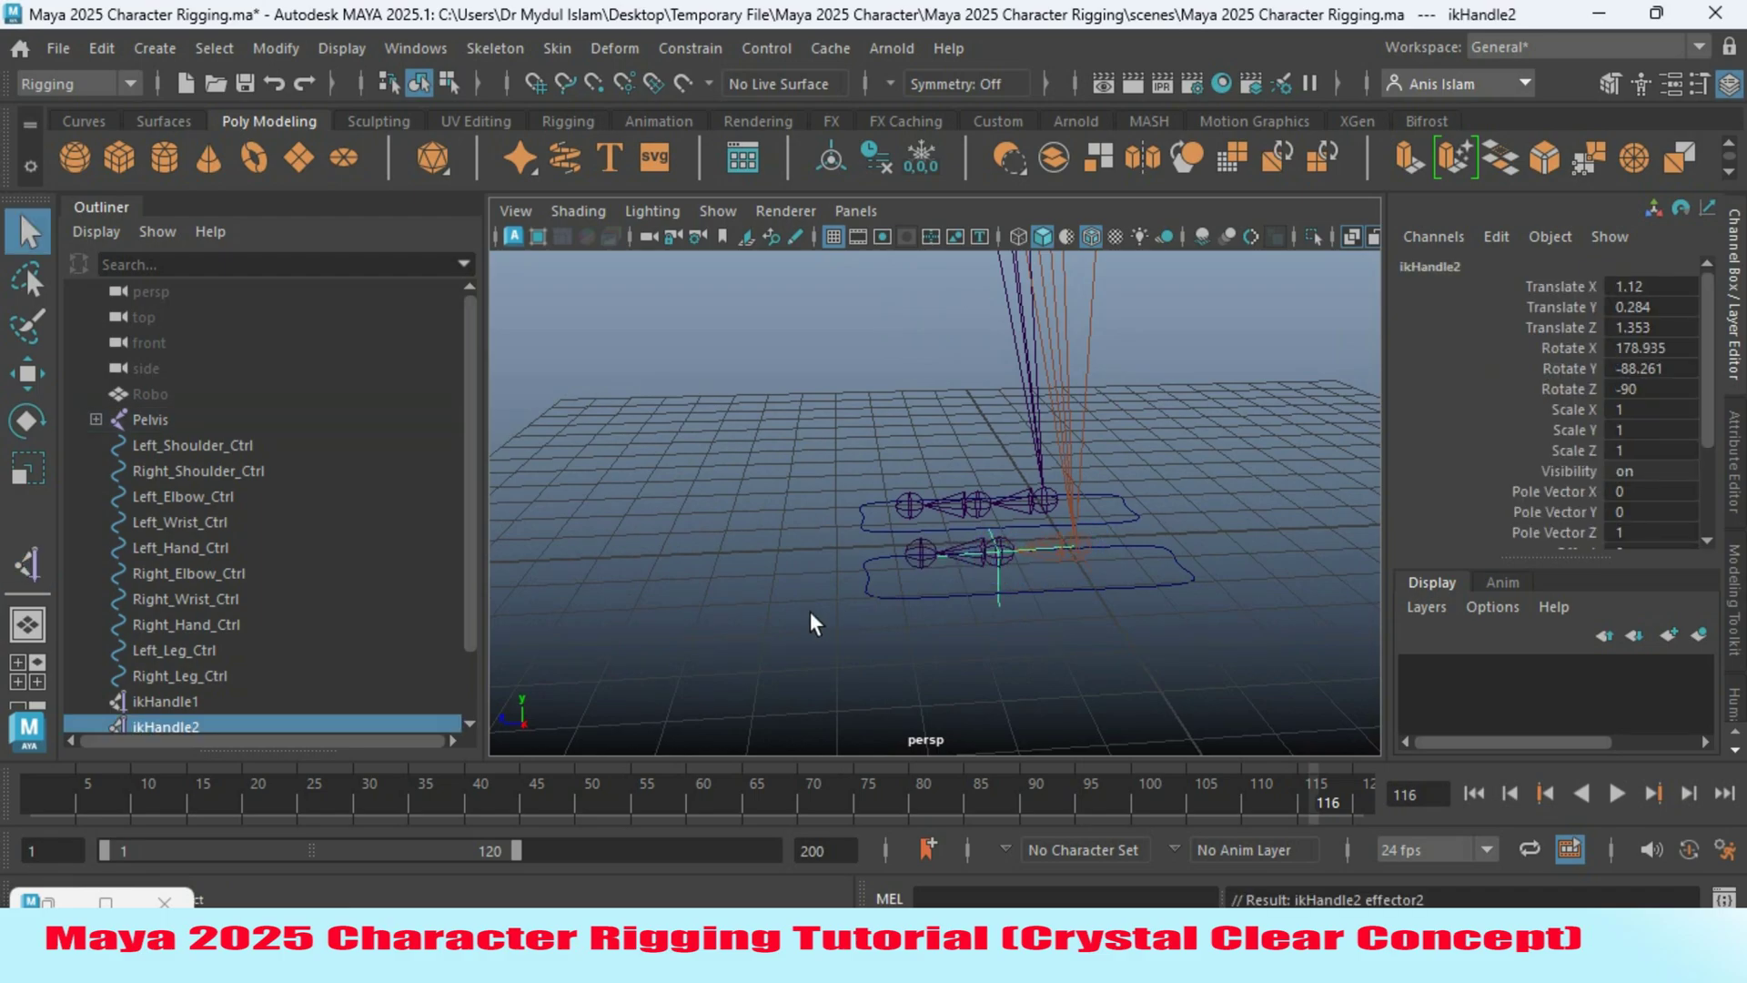
# Create a second single-chain IK handle on the left foot from the mid-foot joint to the toe tip joint.
pyautogui.click(26, 566)
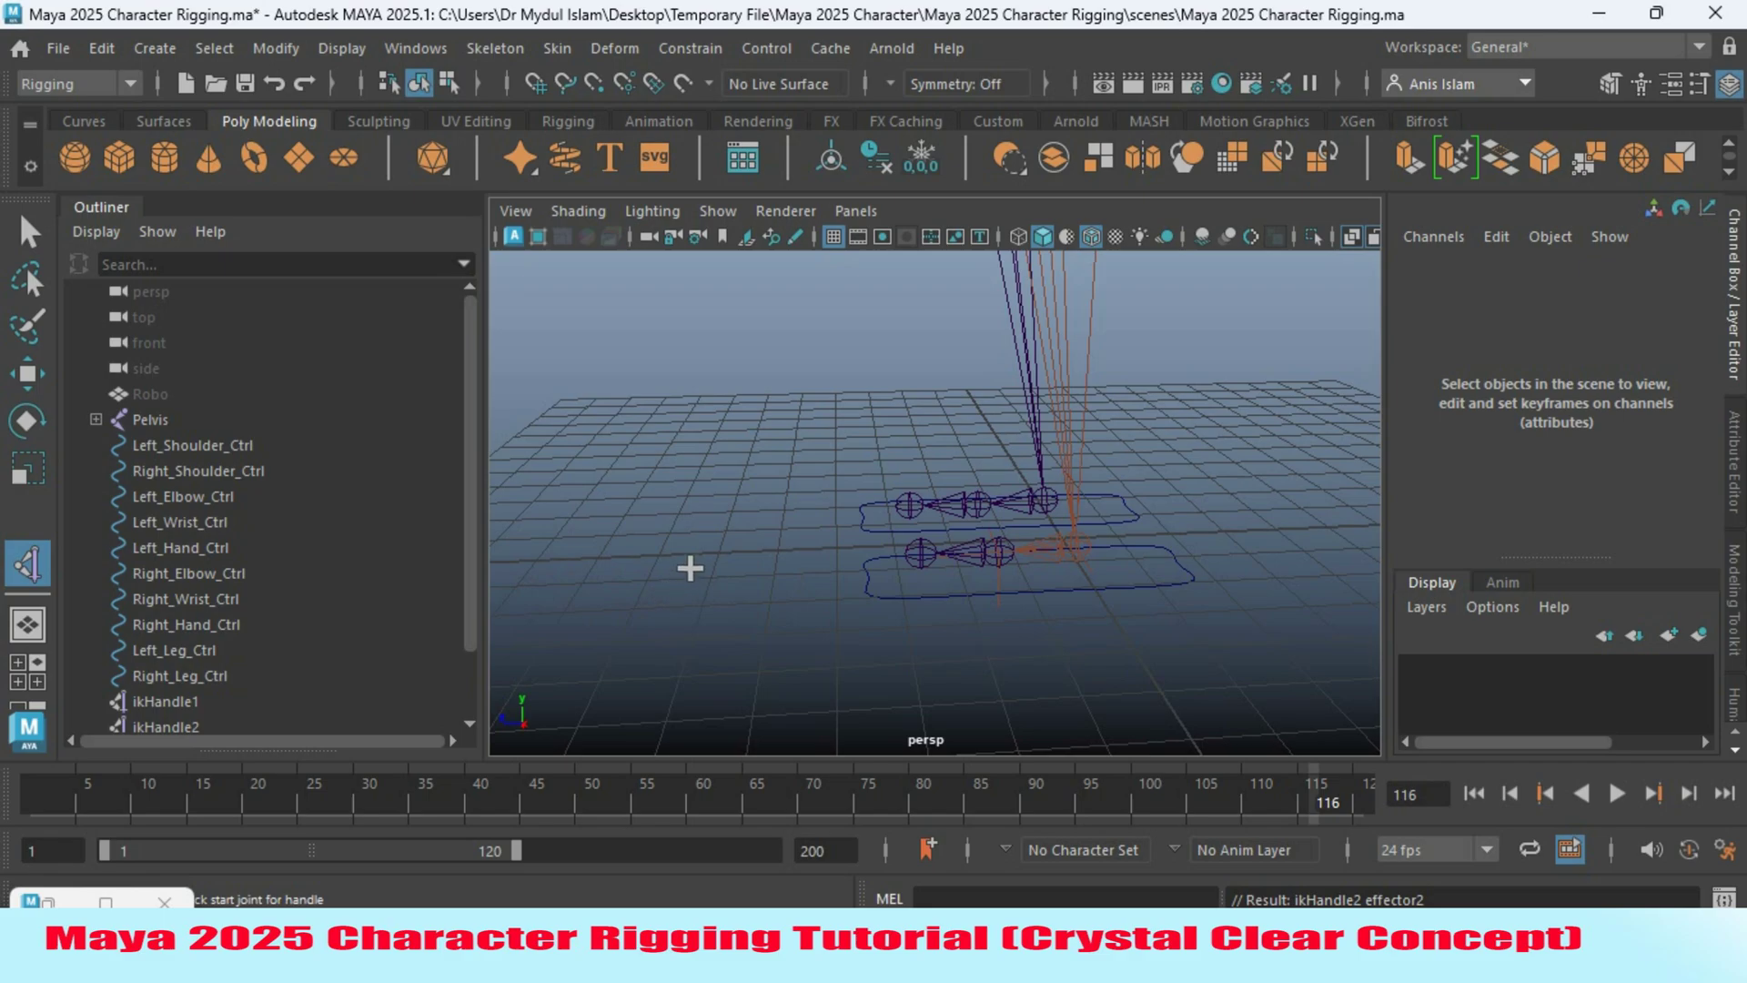
pyautogui.keyDown('alt'); pyautogui.moveTo(713, 530); pyautogui.dragTo(792, 650); pyautogui.keyUp('alt')
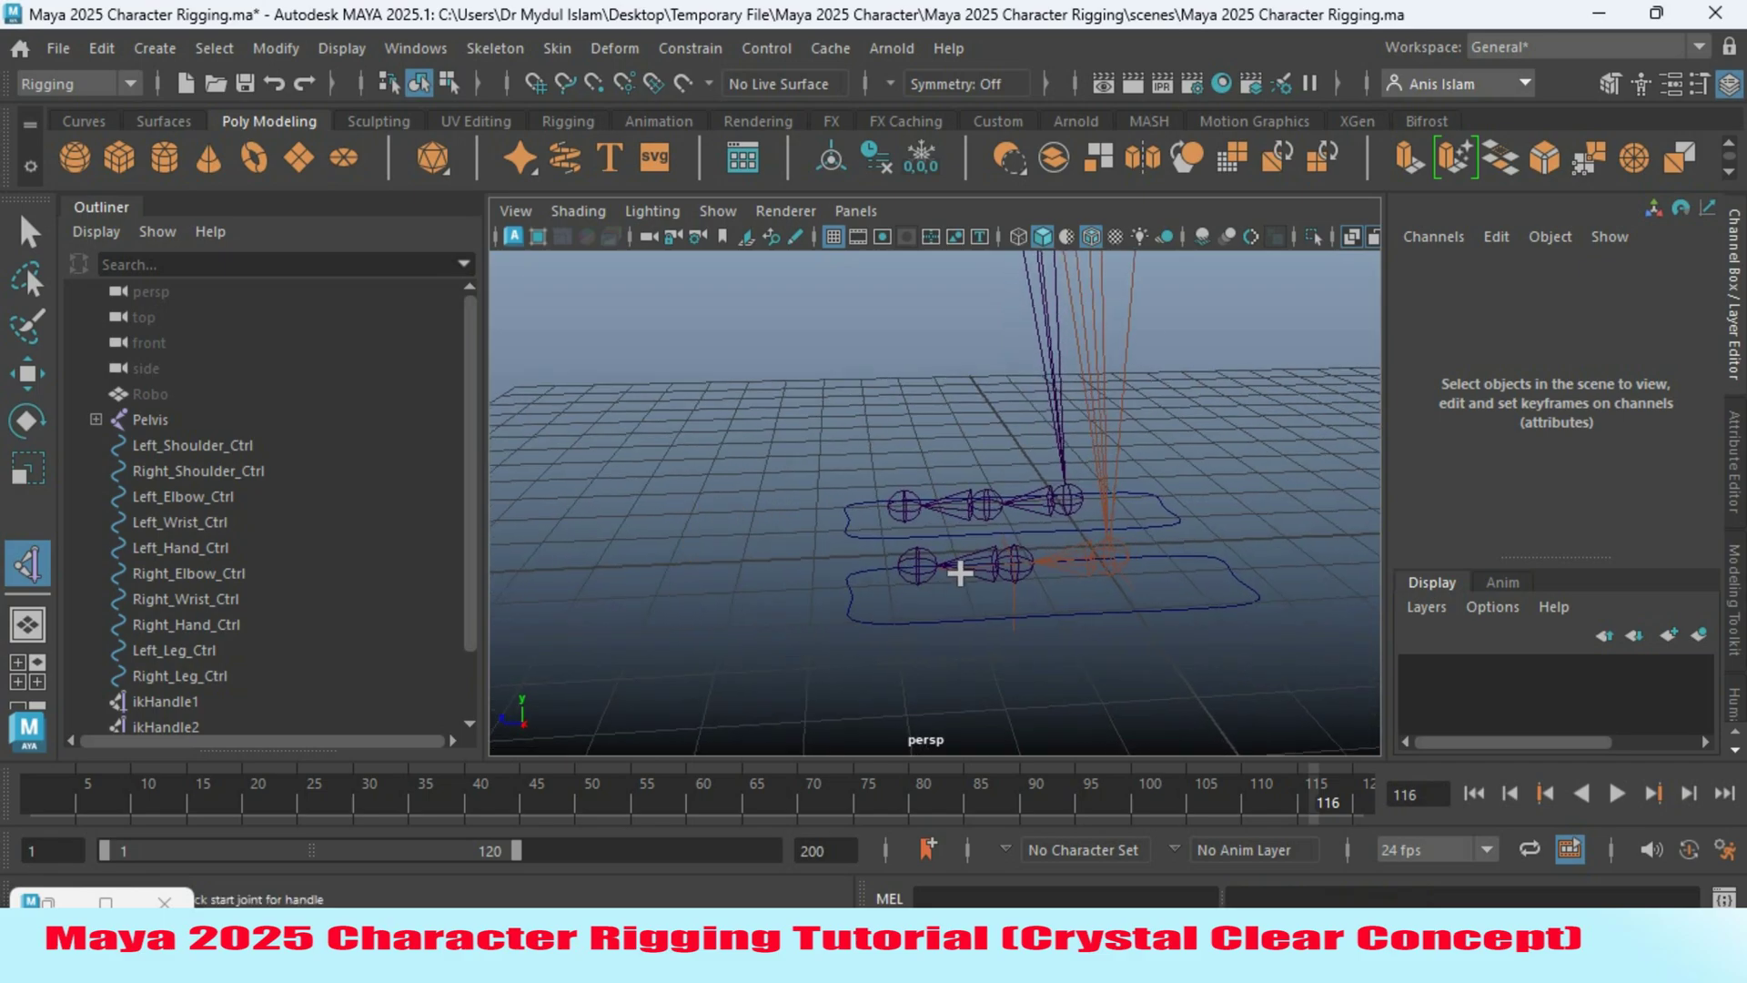
pyautogui.click(1022, 569)
pyautogui.click(917, 566)
pyautogui.press('q')
pyautogui.keyDown('alt'); pyautogui.moveTo(1064, 615); pyautogui.dragTo(747, 610, button='right'); pyautogui.keyUp('alt')
pyautogui.keyDown('alt'); pyautogui.moveTo(757, 608); pyautogui.dragTo(888, 594); pyautogui.keyUp('alt')
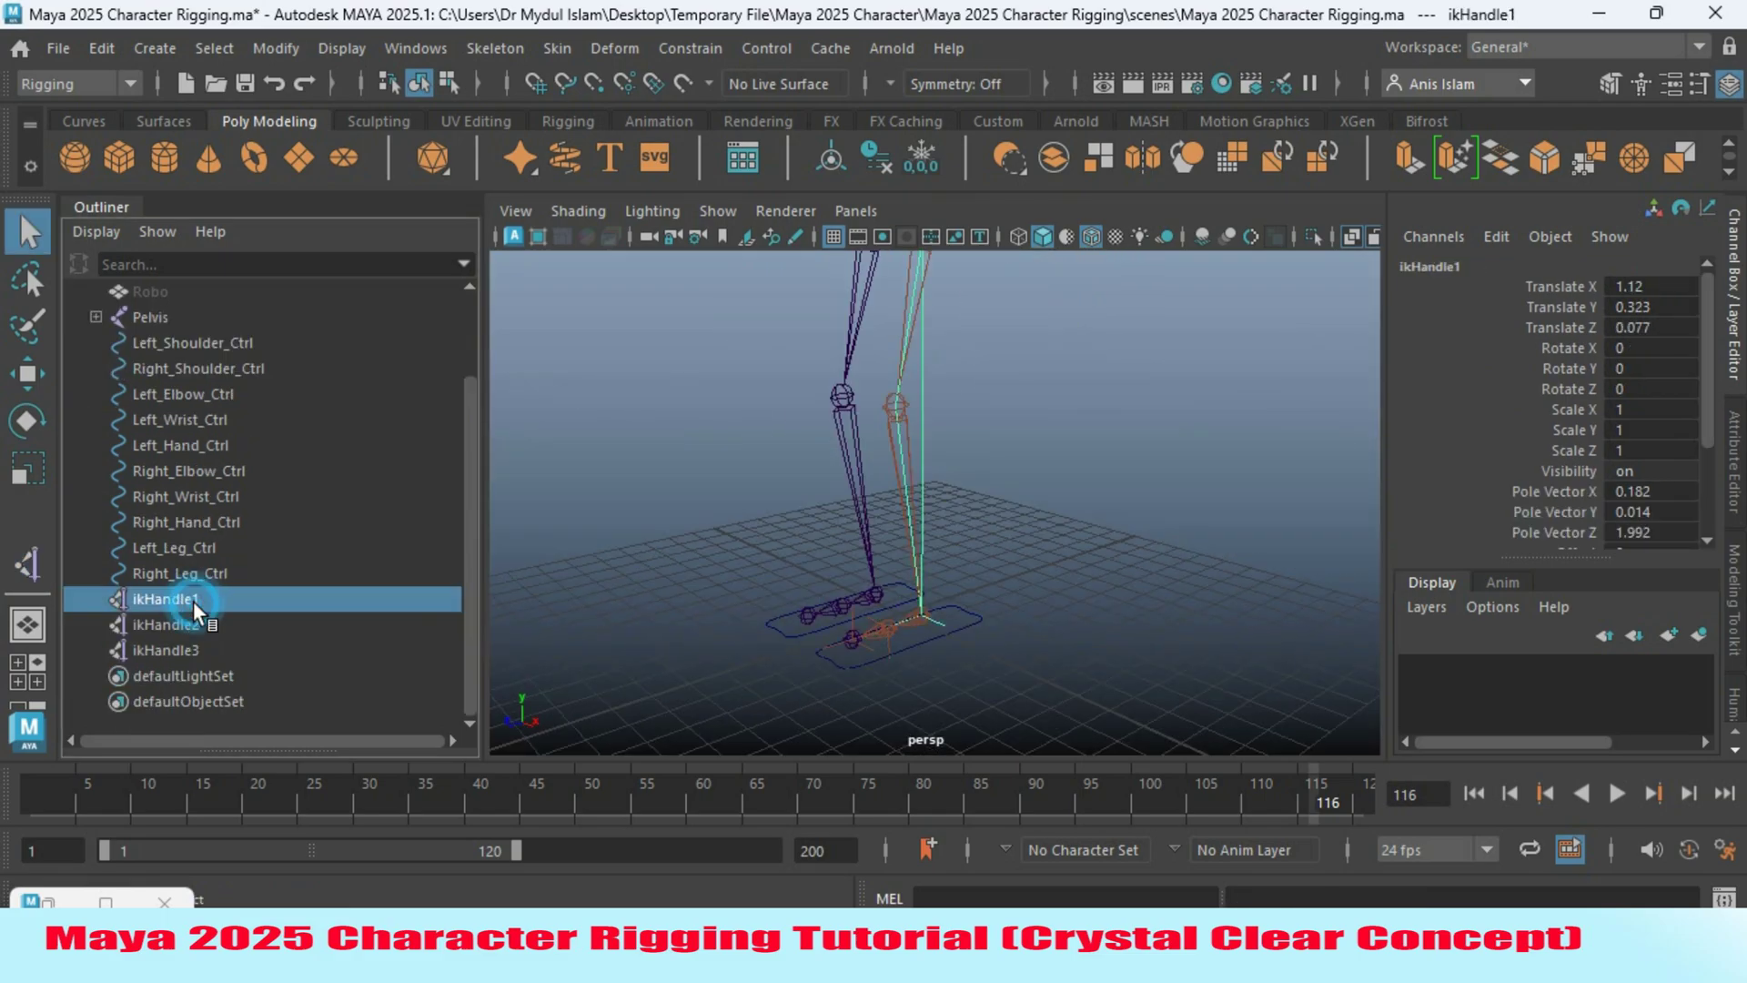
# Rename the left leg's three IK handles, from ankle to toe tip, as ankle_Ik, Mid_Ik and Toe_tip_IK.
pyautogui.doubleClick(195, 602)
pyautogui.write('ankle Ik')
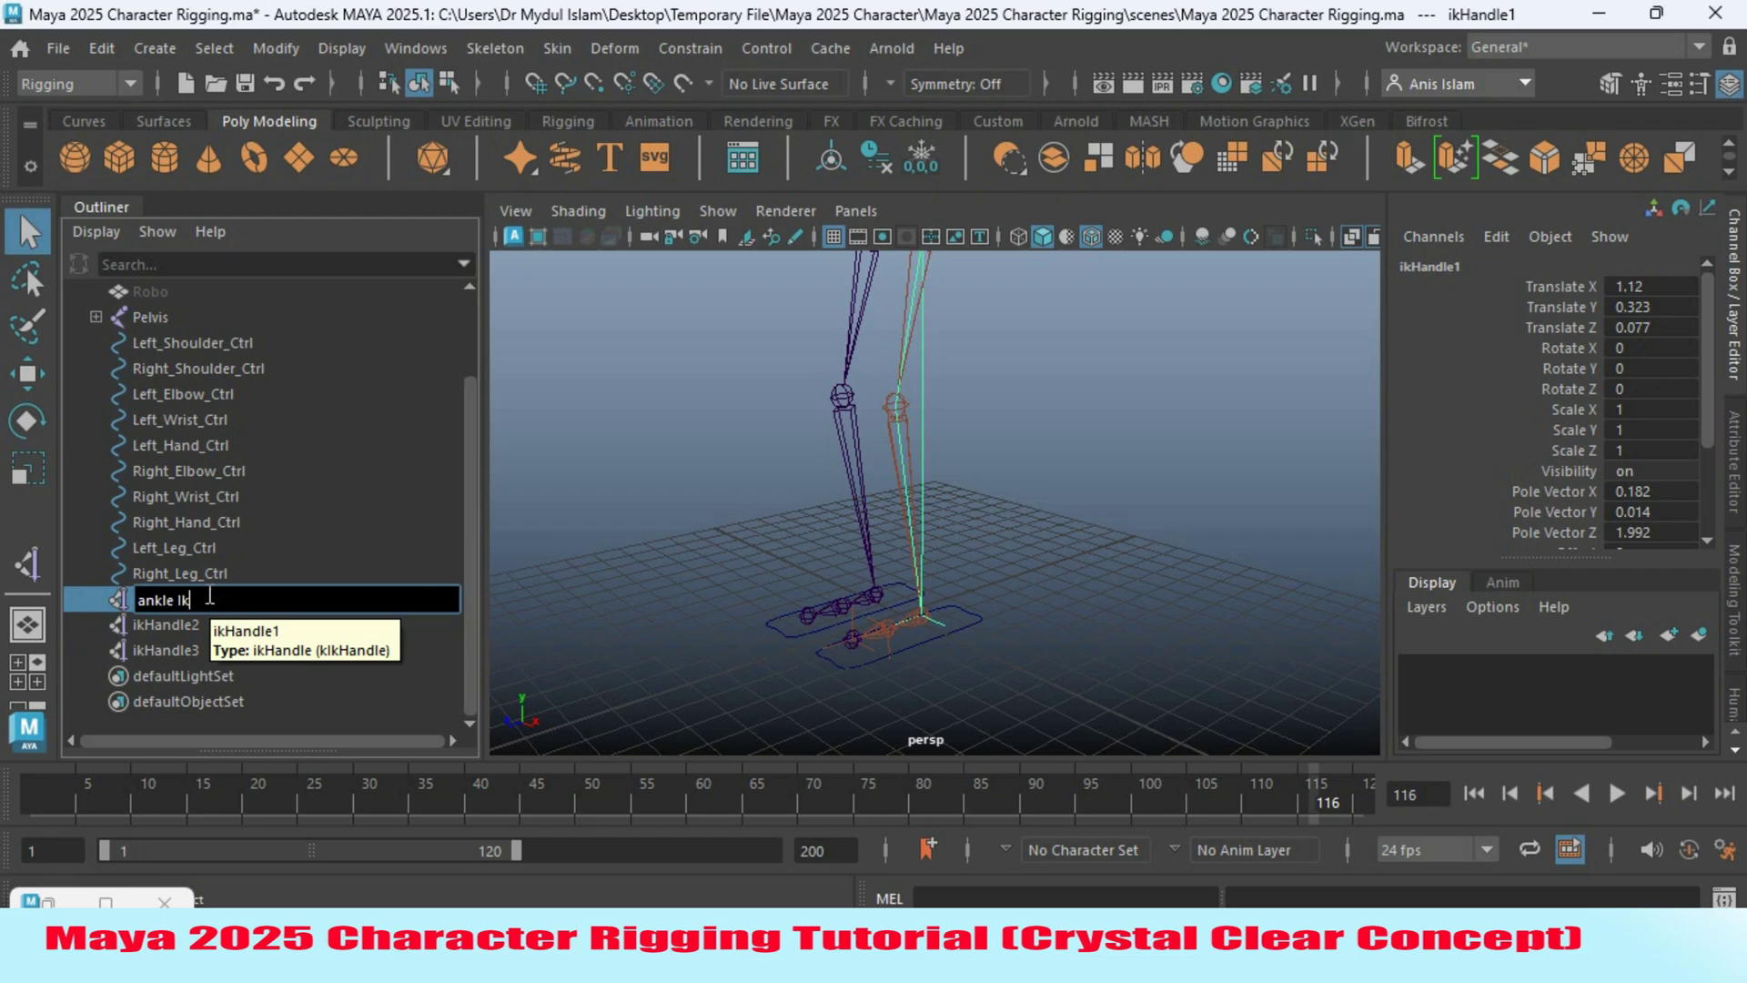
pyautogui.doubleClick(182, 625)
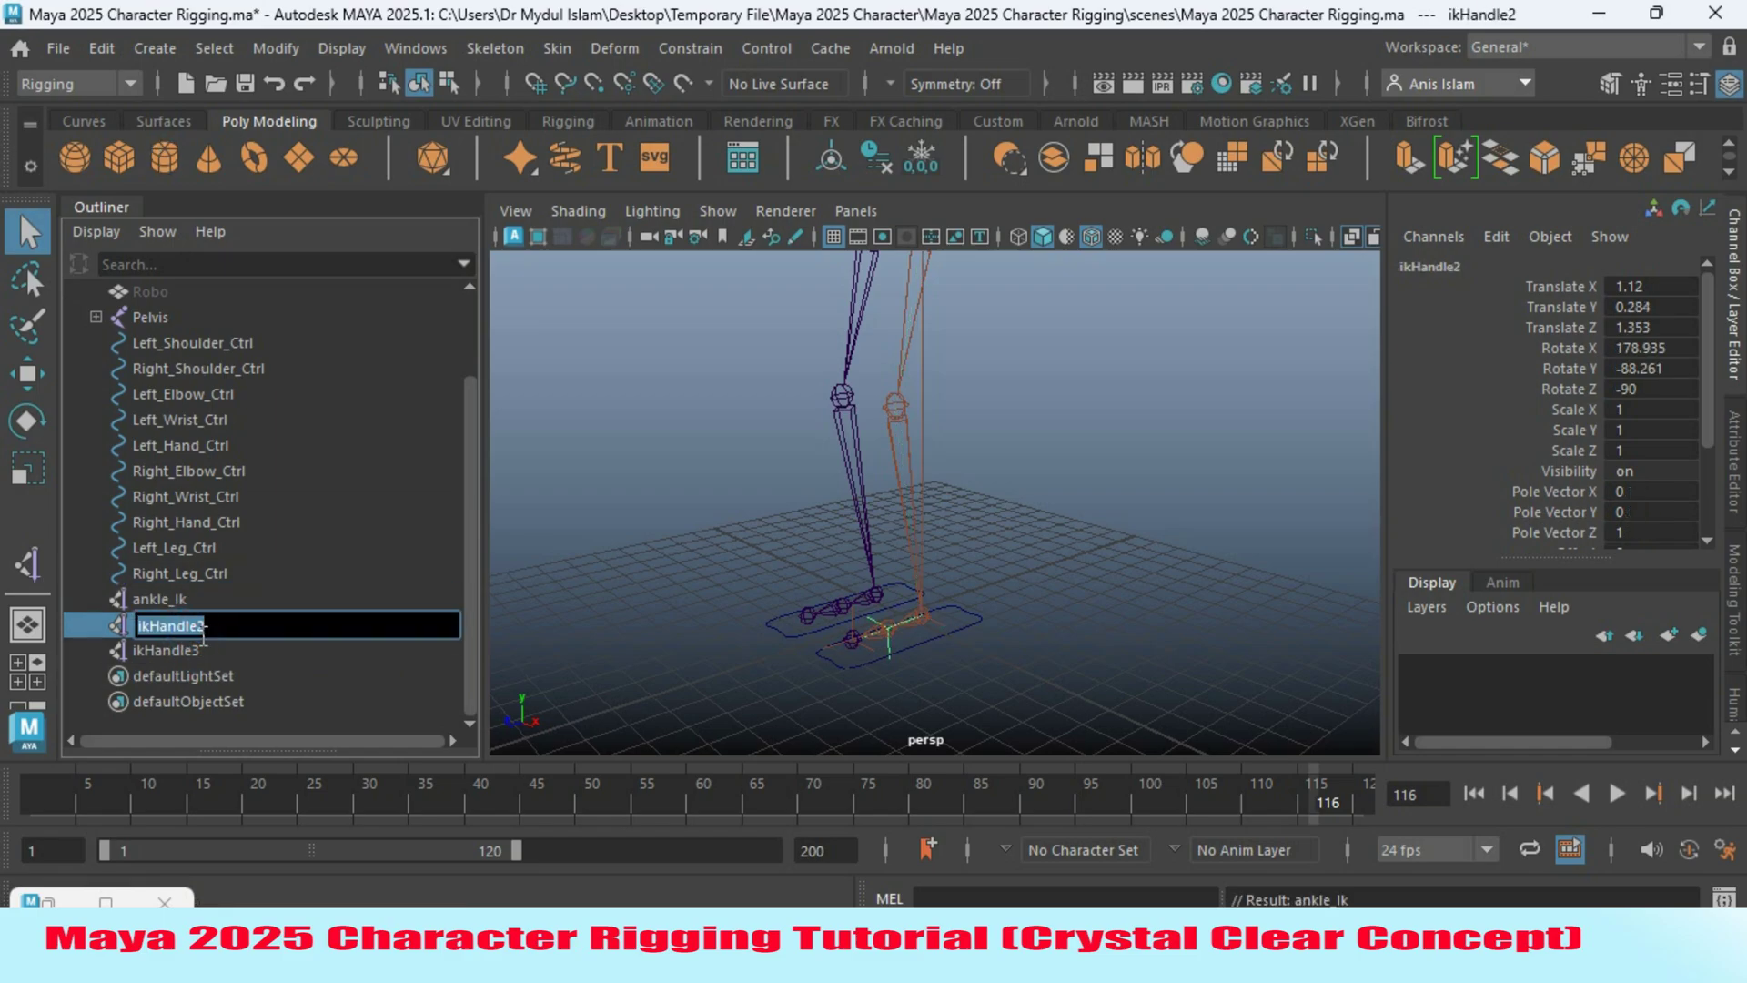
pyautogui.write('Mid_Ik')
pyautogui.doubleClick(202, 650)
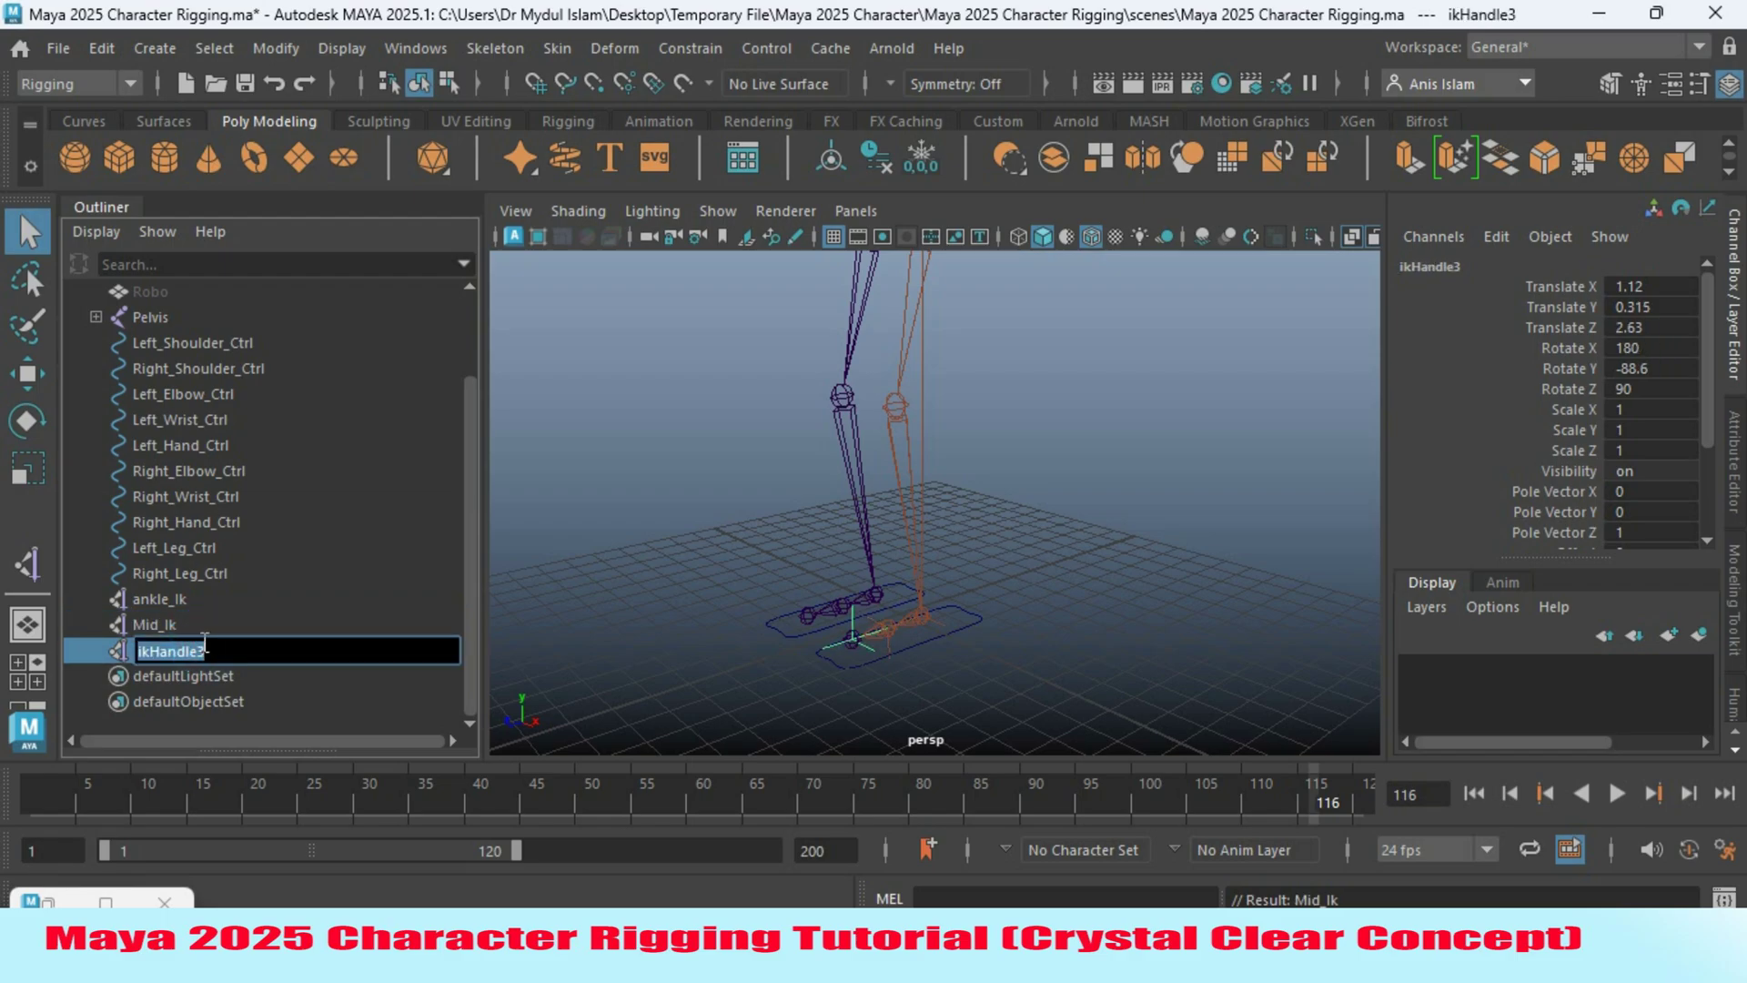
pyautogui.write('Toe tip IK')
pyautogui.press('Return')
# Group the ankle_Ik and Mid_Ik handles and name the group Heel_Up.
pyautogui.moveTo(154, 599); pyautogui.dragTo(162, 623)
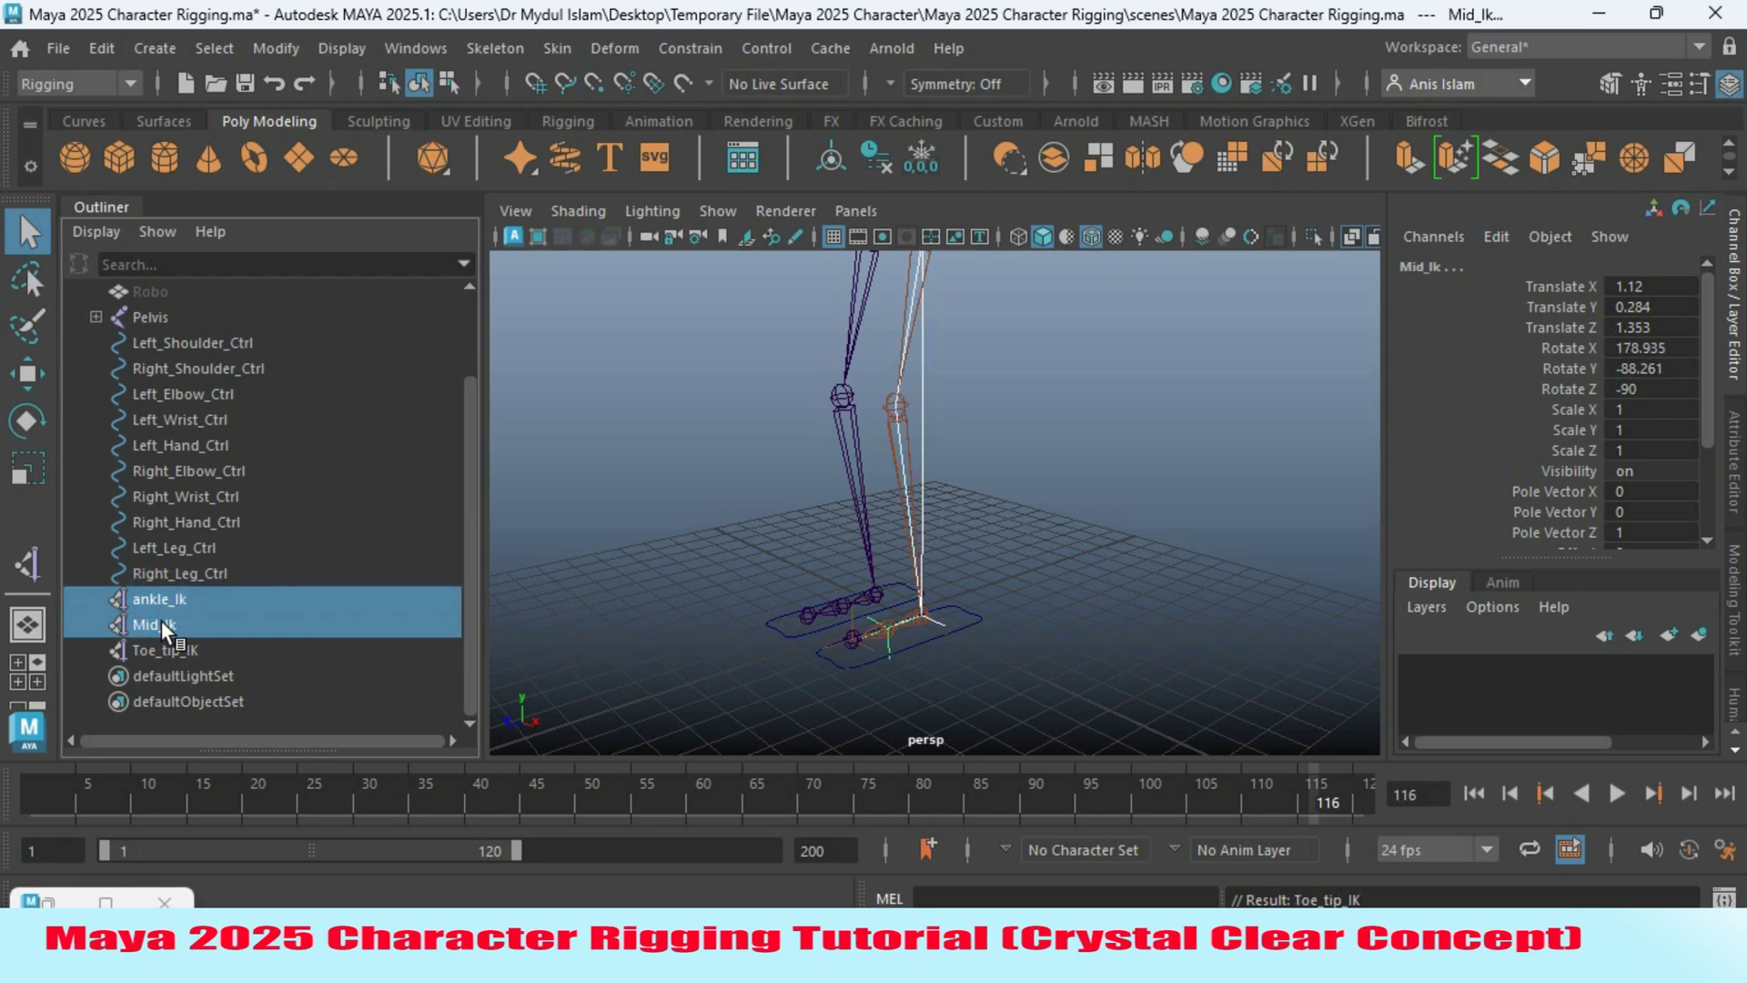
pyautogui.hotkey('ctrl', 'g')
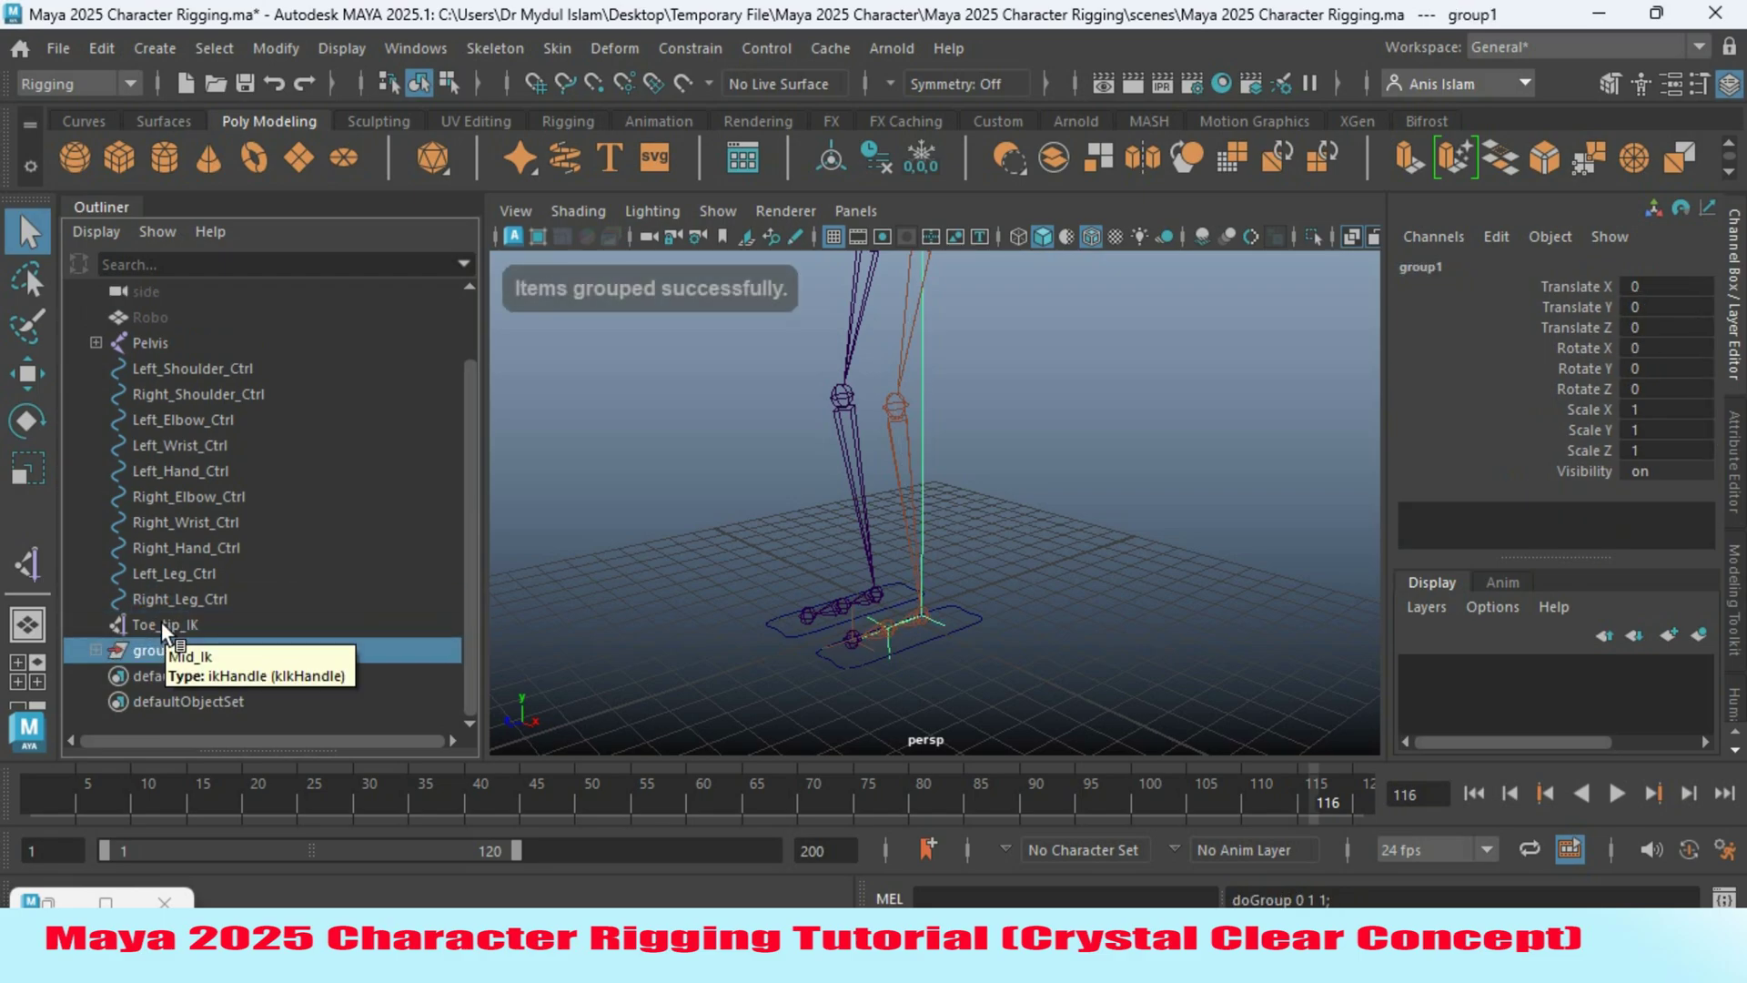
pyautogui.doubleClick(162, 651)
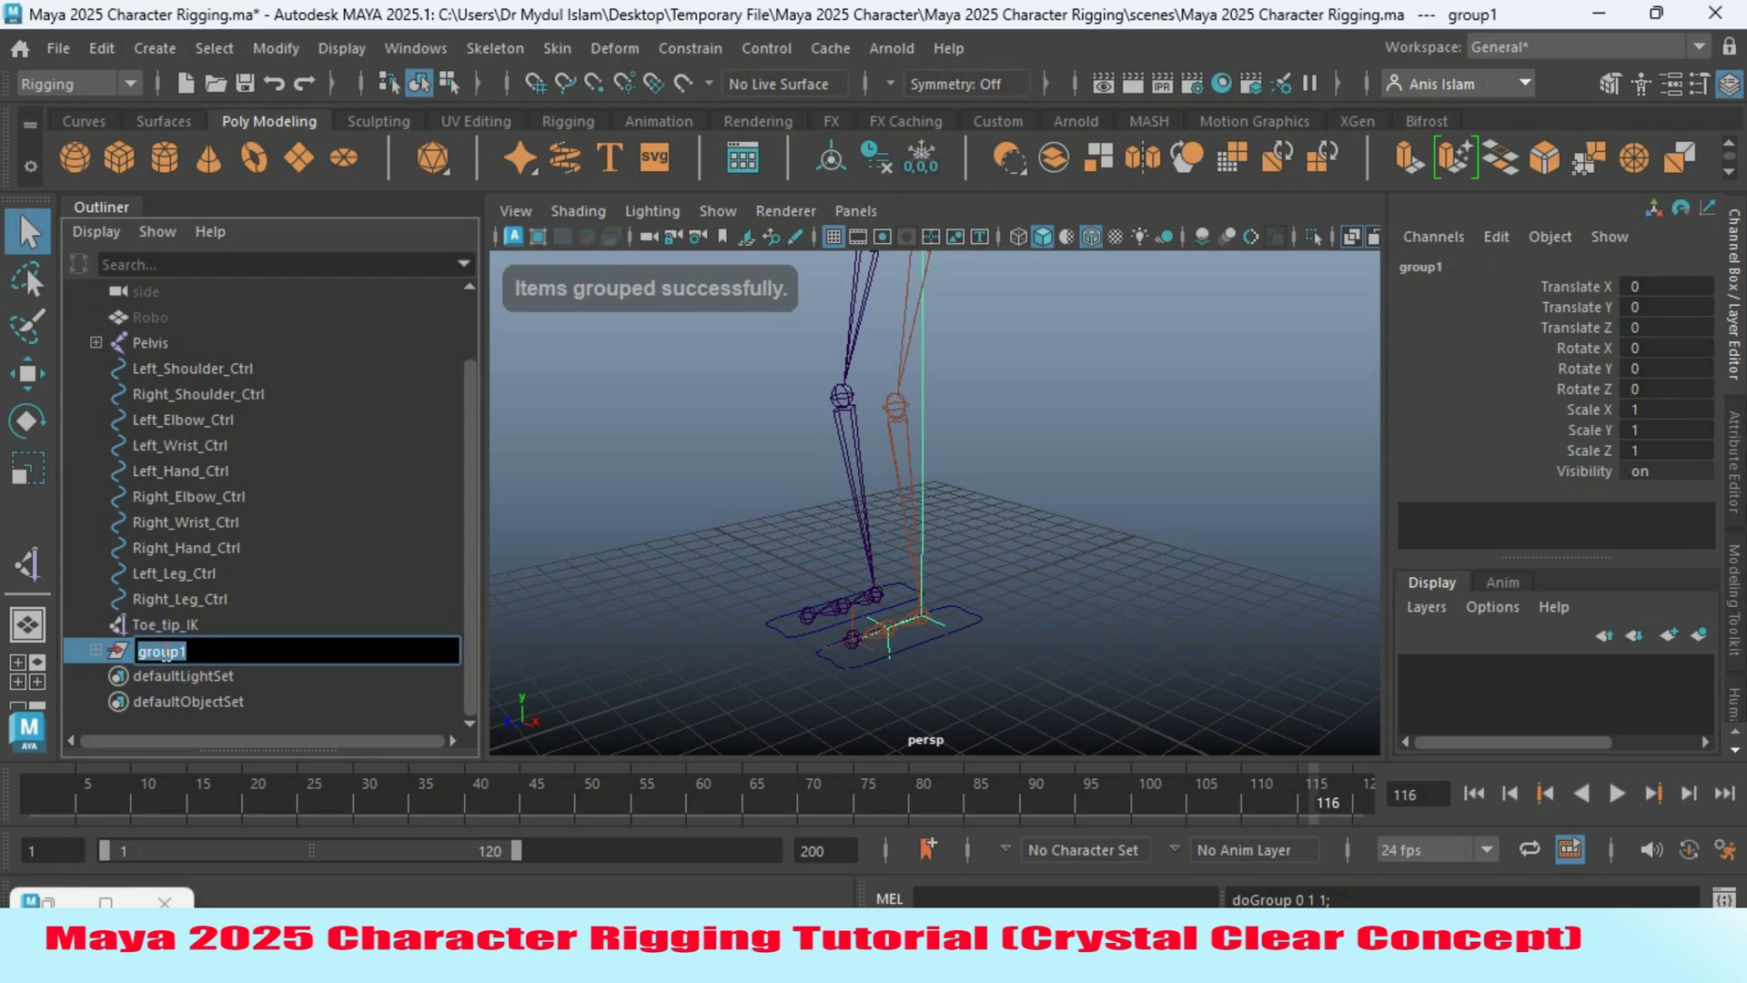
pyautogui.write('H')
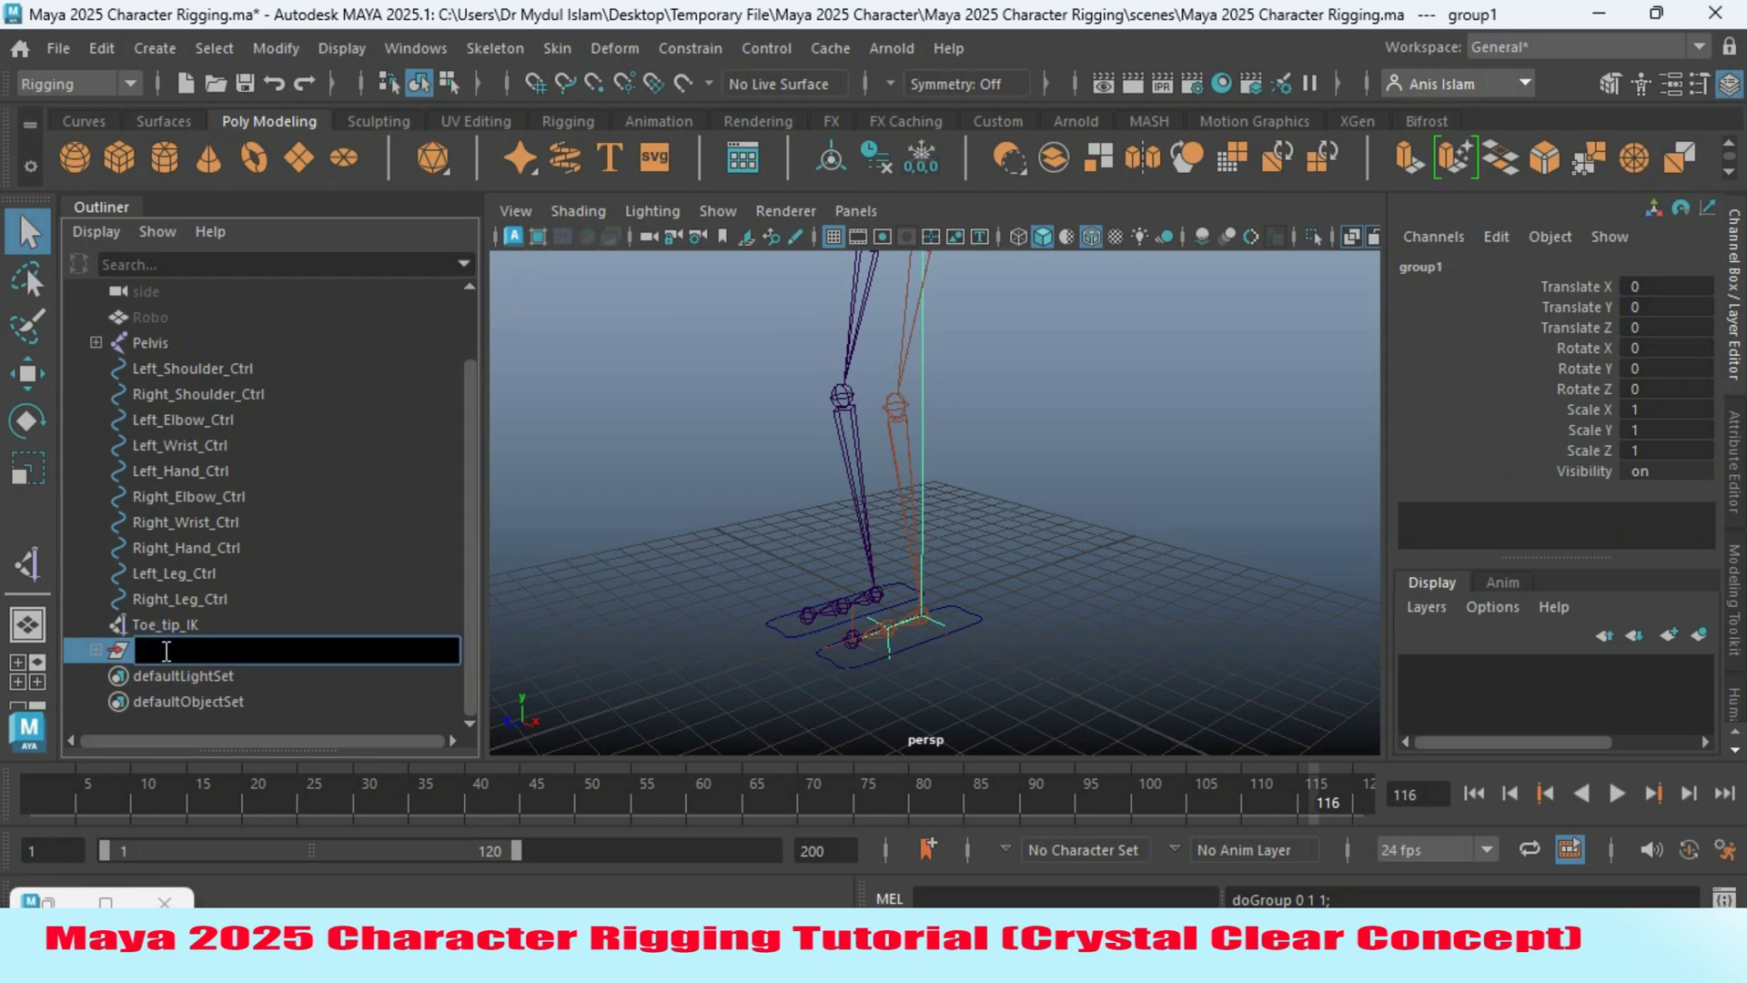
pyautogui.write('eel_Up')
pyautogui.press('Return')
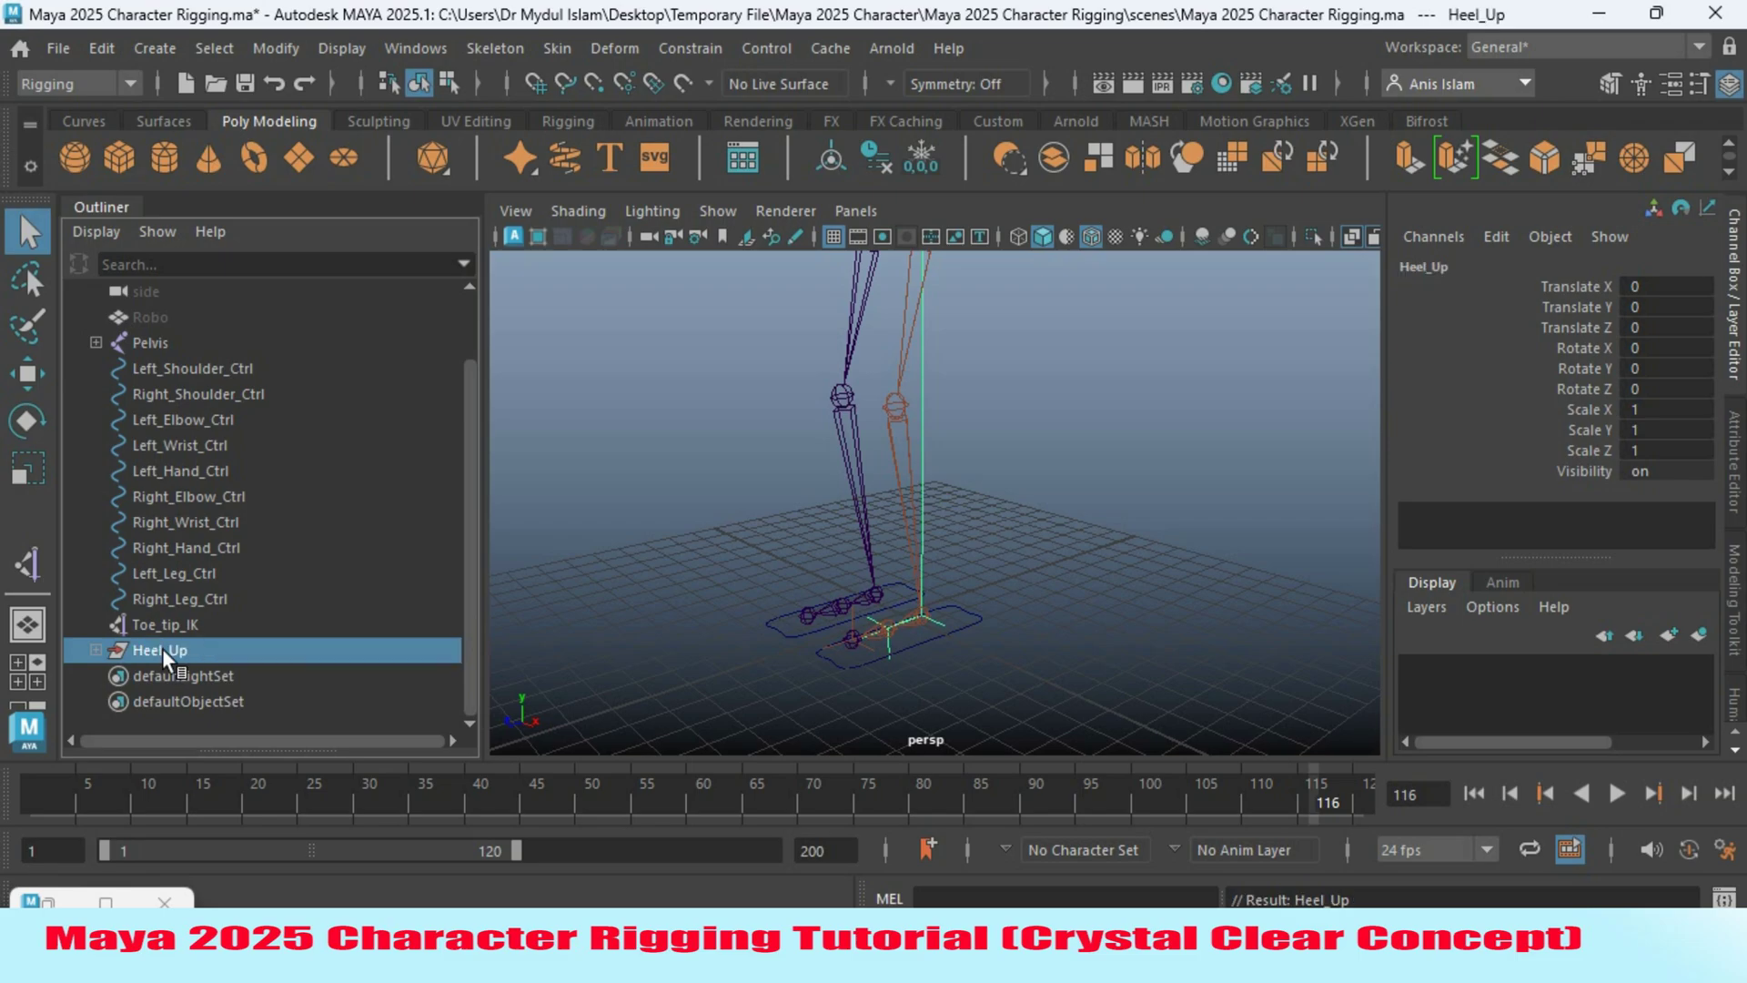
# Snap the pivot of the Heel_Up group to the left foot's mid-foot joint.
pyautogui.click(27, 373)
pyautogui.keyDown('alt'); pyautogui.moveTo(798, 609); pyautogui.dragTo(954, 607); pyautogui.keyUp('alt')
pyautogui.keyDown('alt'); pyautogui.moveTo(940, 623); pyautogui.dragTo(990, 734, button='right'); pyautogui.keyUp('alt')
pyautogui.keyDown('alt'); pyautogui.moveTo(989, 677); pyautogui.dragTo(986, 726); pyautogui.keyUp('alt')
pyautogui.press('d')
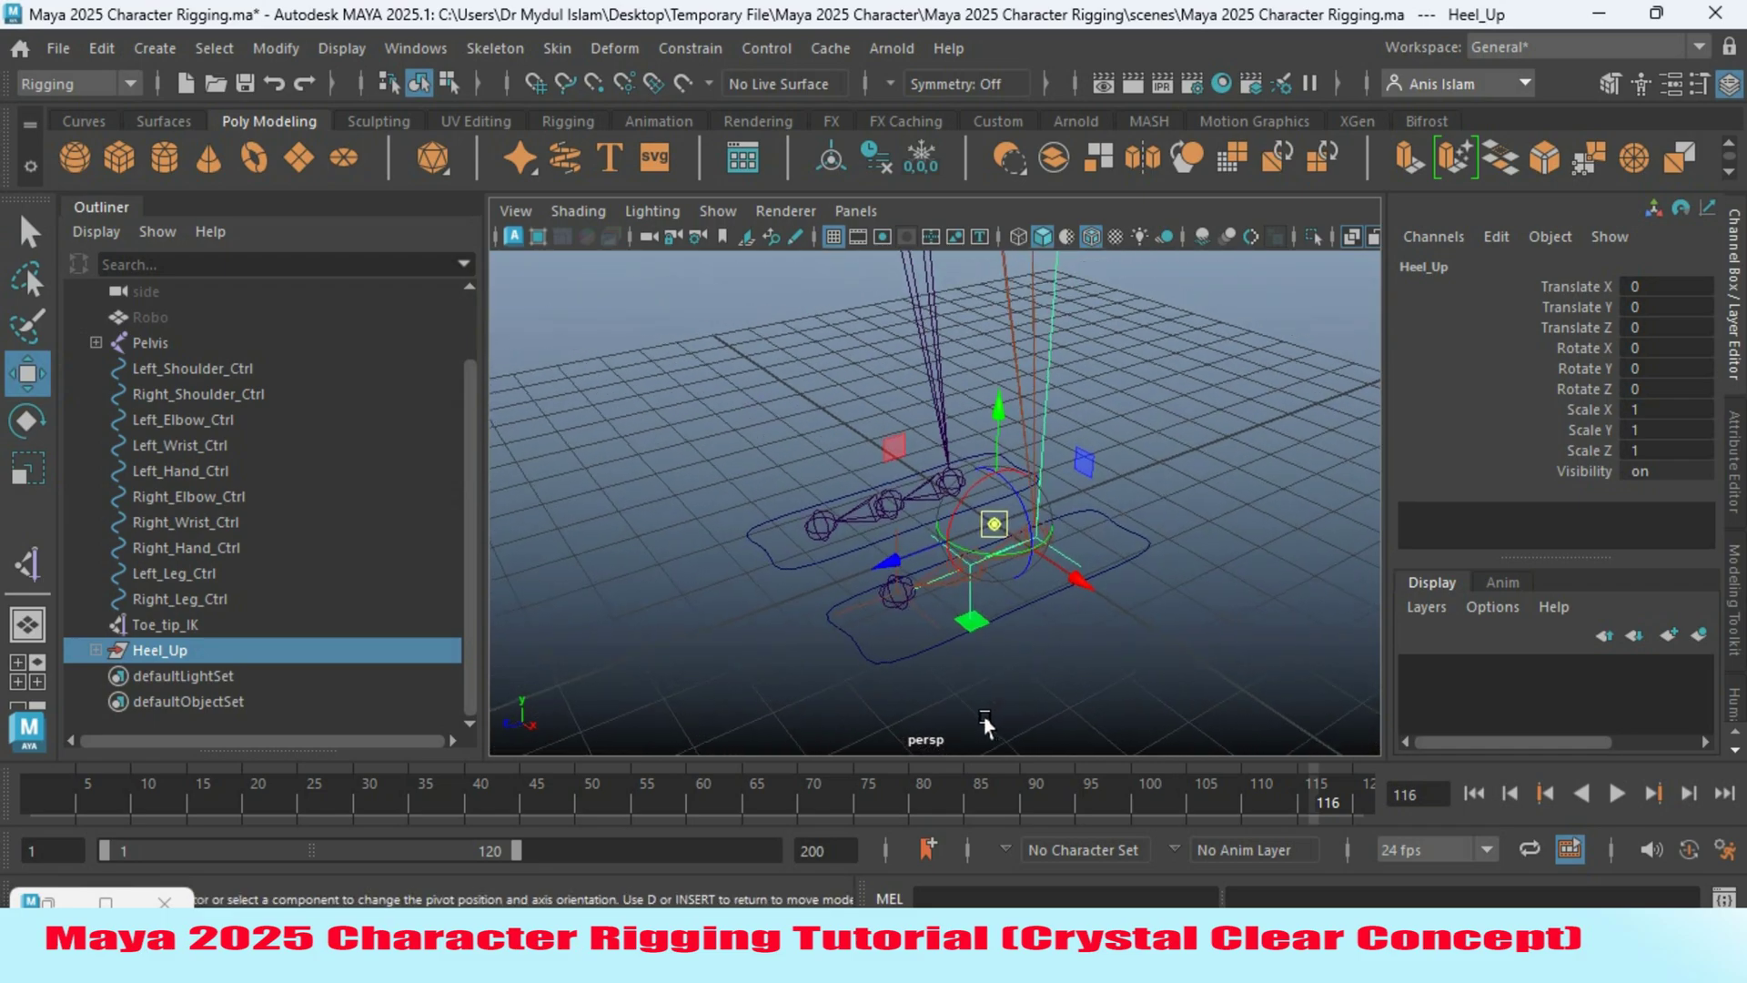
pyautogui.press('v')
pyautogui.moveTo(994, 524); pyautogui.dragTo(970, 566)
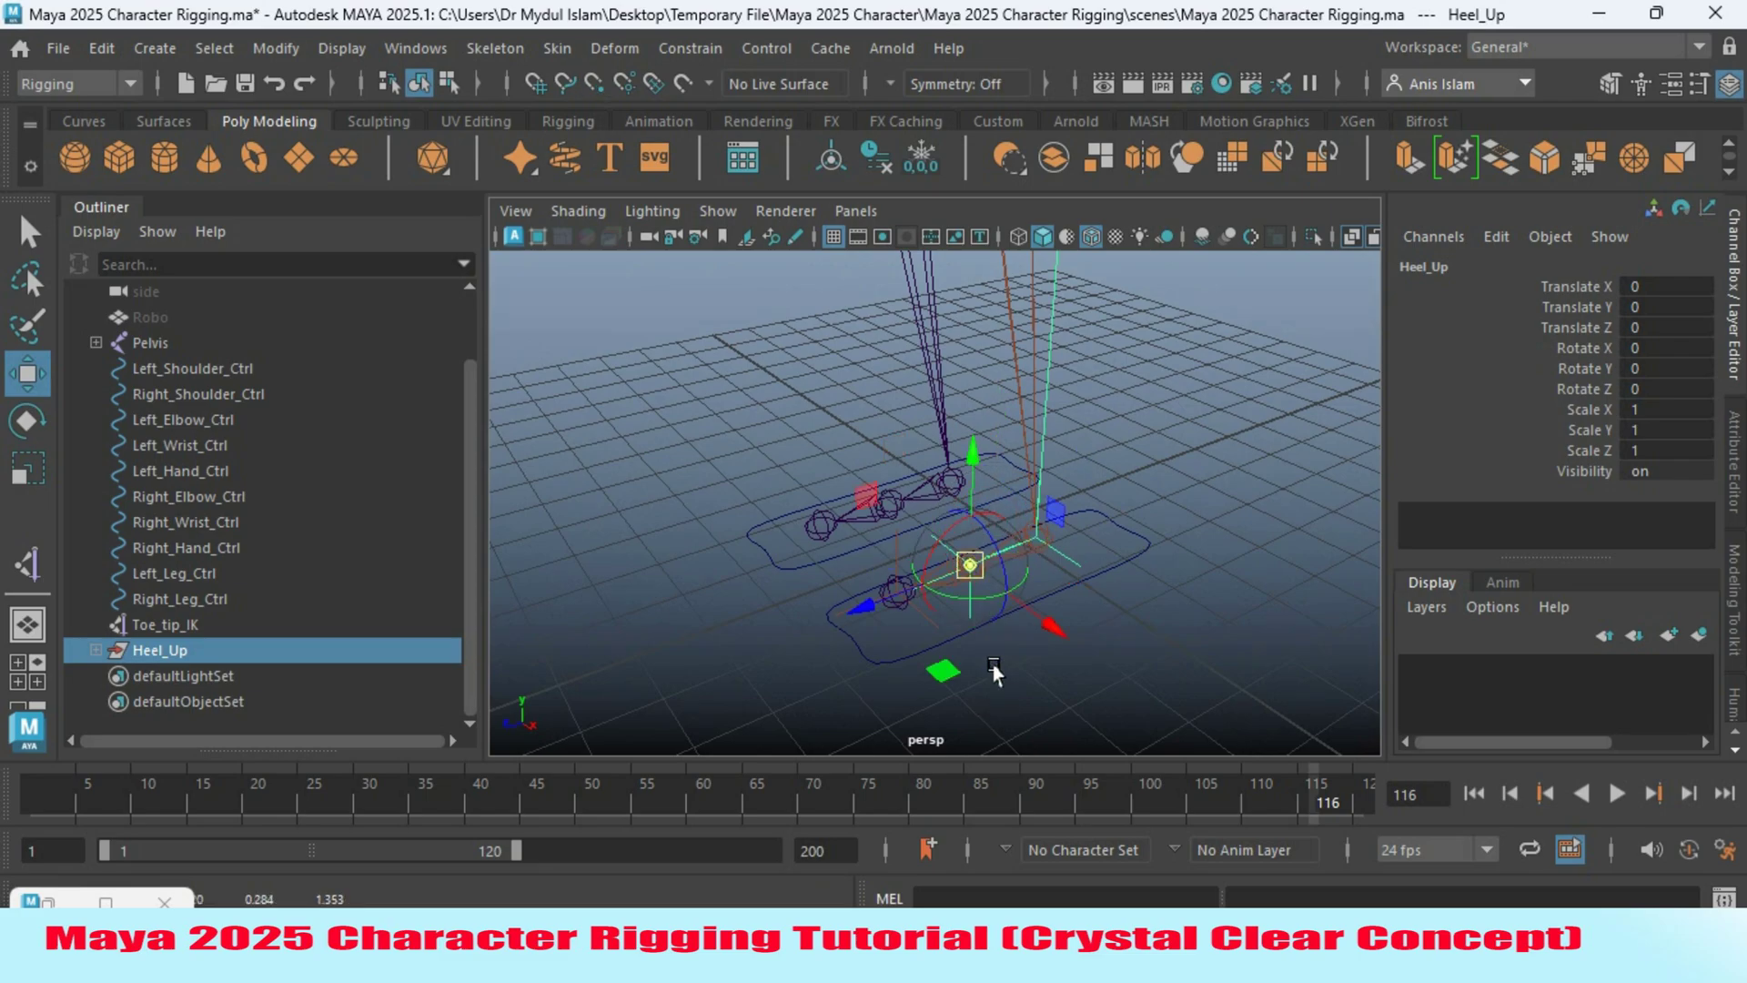
pyautogui.press('d')
pyautogui.scroll(4, 909, 612)
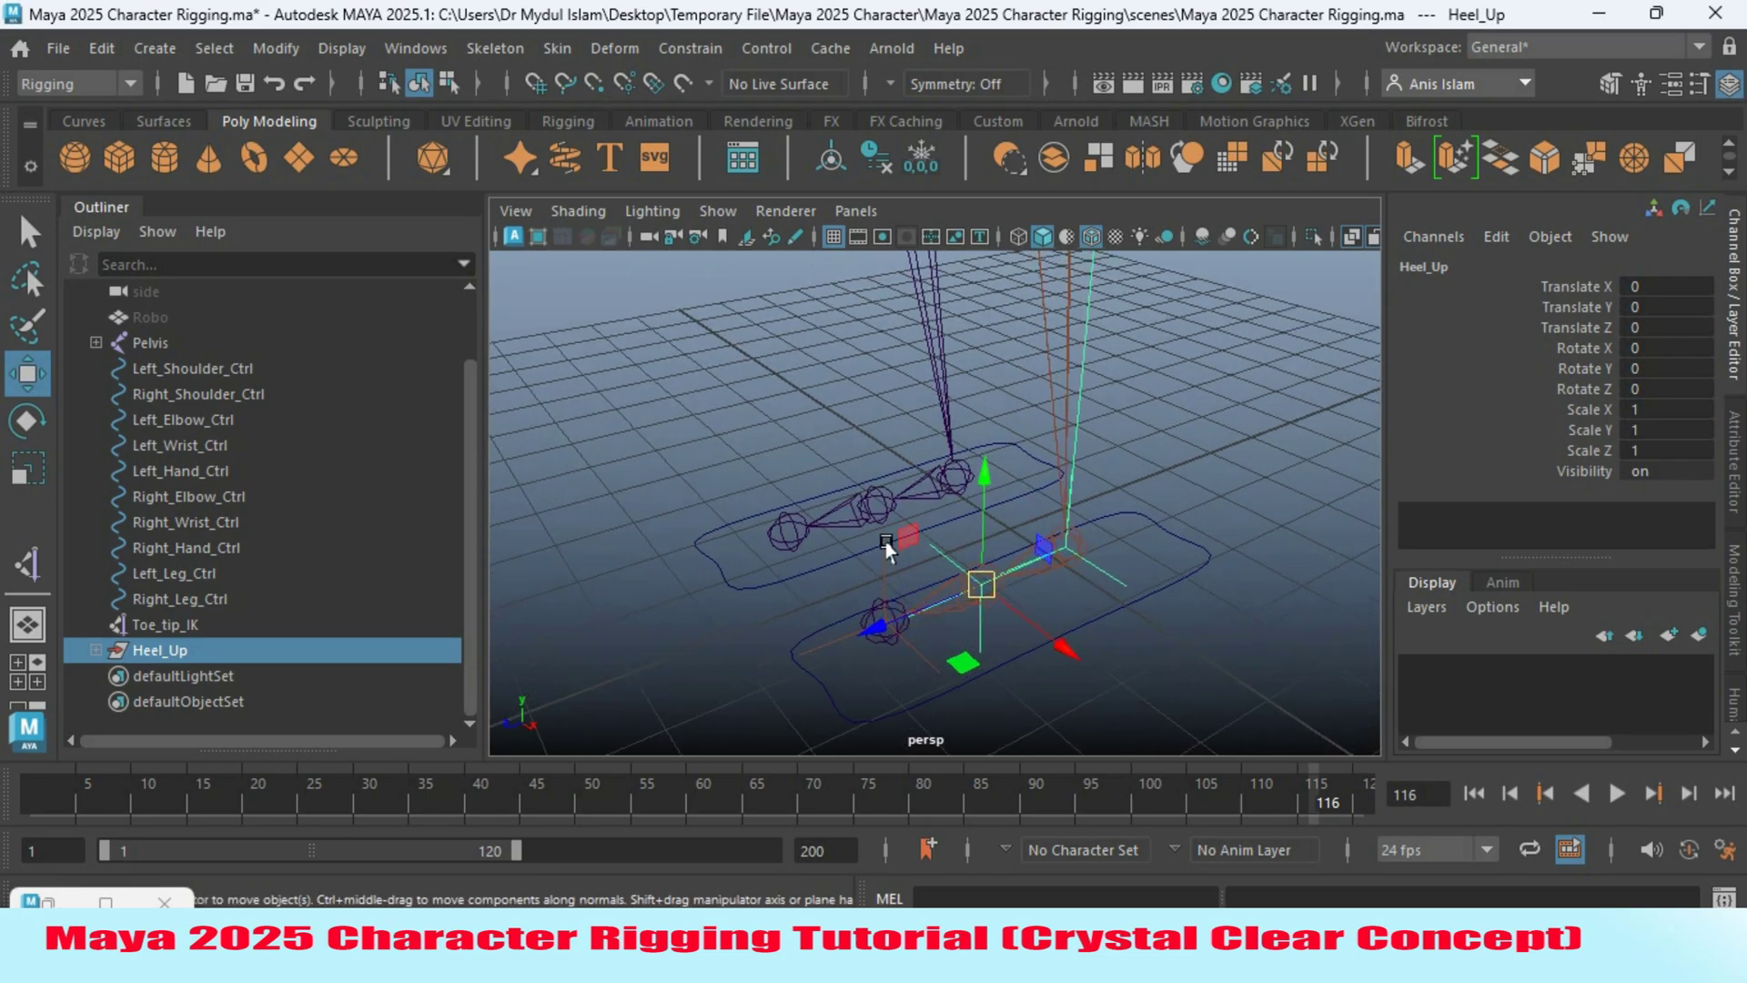
pyautogui.keyDown('alt'); pyautogui.moveTo(997, 596); pyautogui.dragTo(1069, 710, button='right'); pyautogui.keyUp('alt')
pyautogui.keyDown('alt'); pyautogui.moveTo(1172, 678); pyautogui.dragTo(1009, 601, button='right'); pyautogui.keyUp('alt')
pyautogui.keyDown('alt'); pyautogui.moveTo(1119, 599); pyautogui.dragTo(946, 608, button='right'); pyautogui.keyUp('alt')
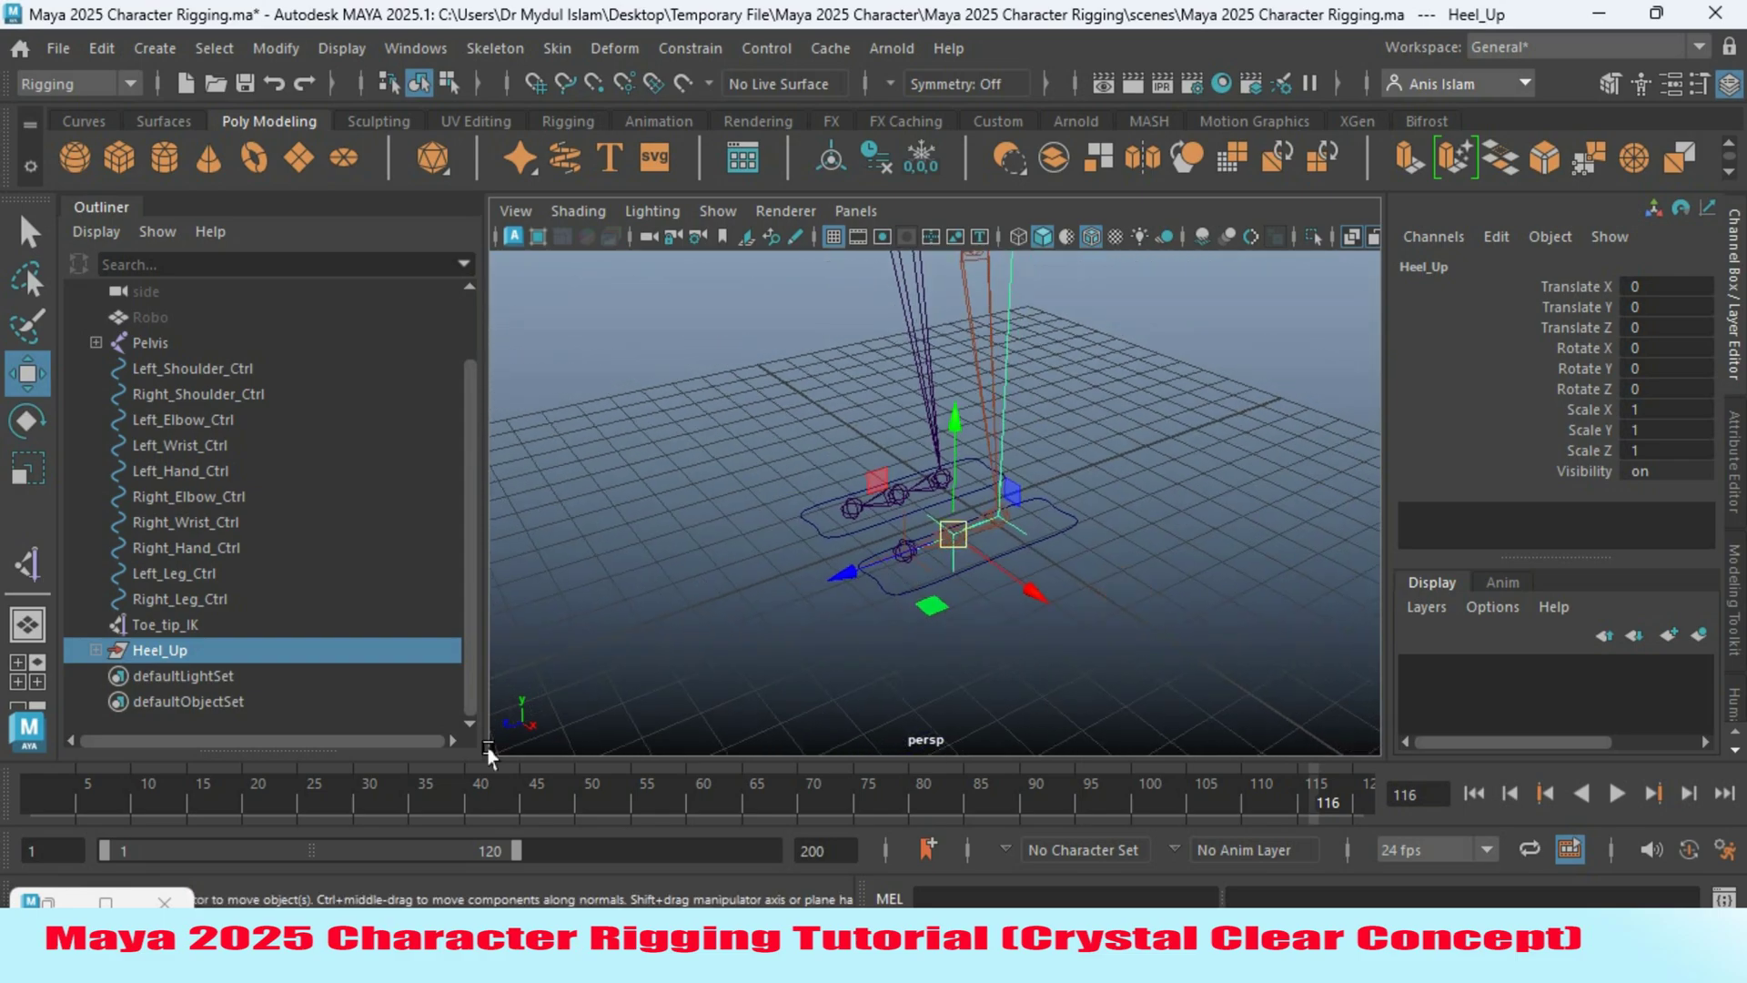
# Put the Toe_tip_IK handle in its own group and name the group Toe_Mid.
pyautogui.click(168, 626)
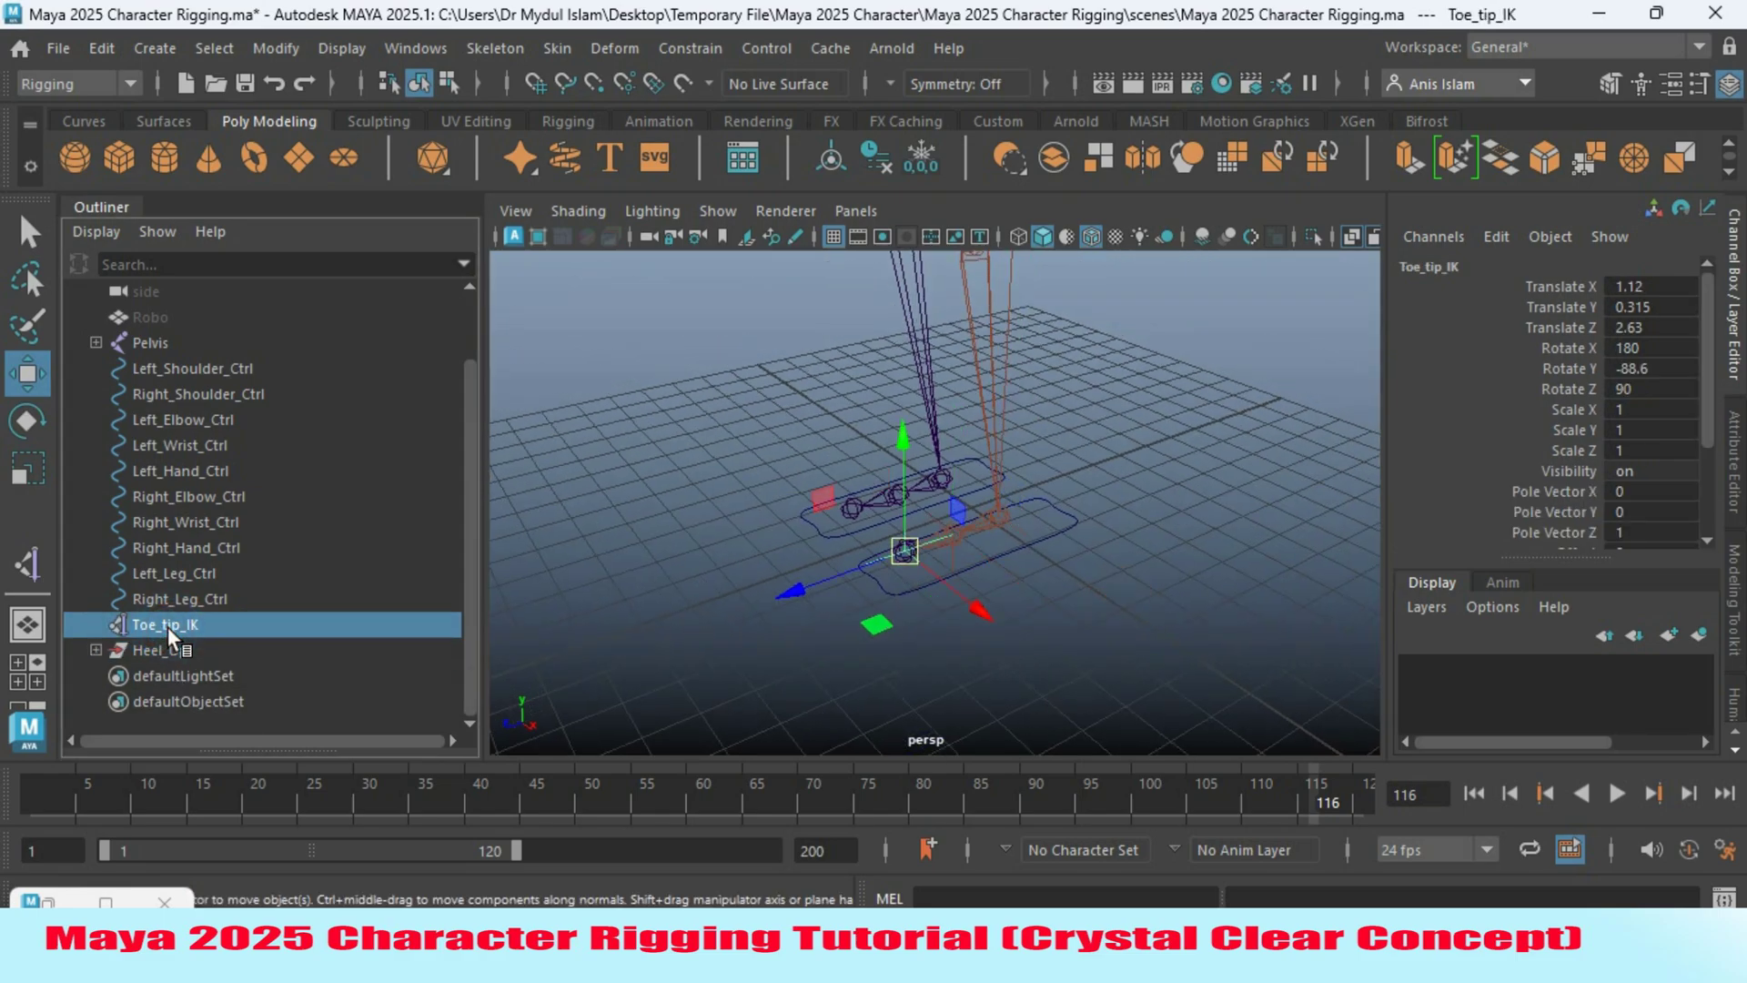
pyautogui.hotkey('ctrl', 'g')
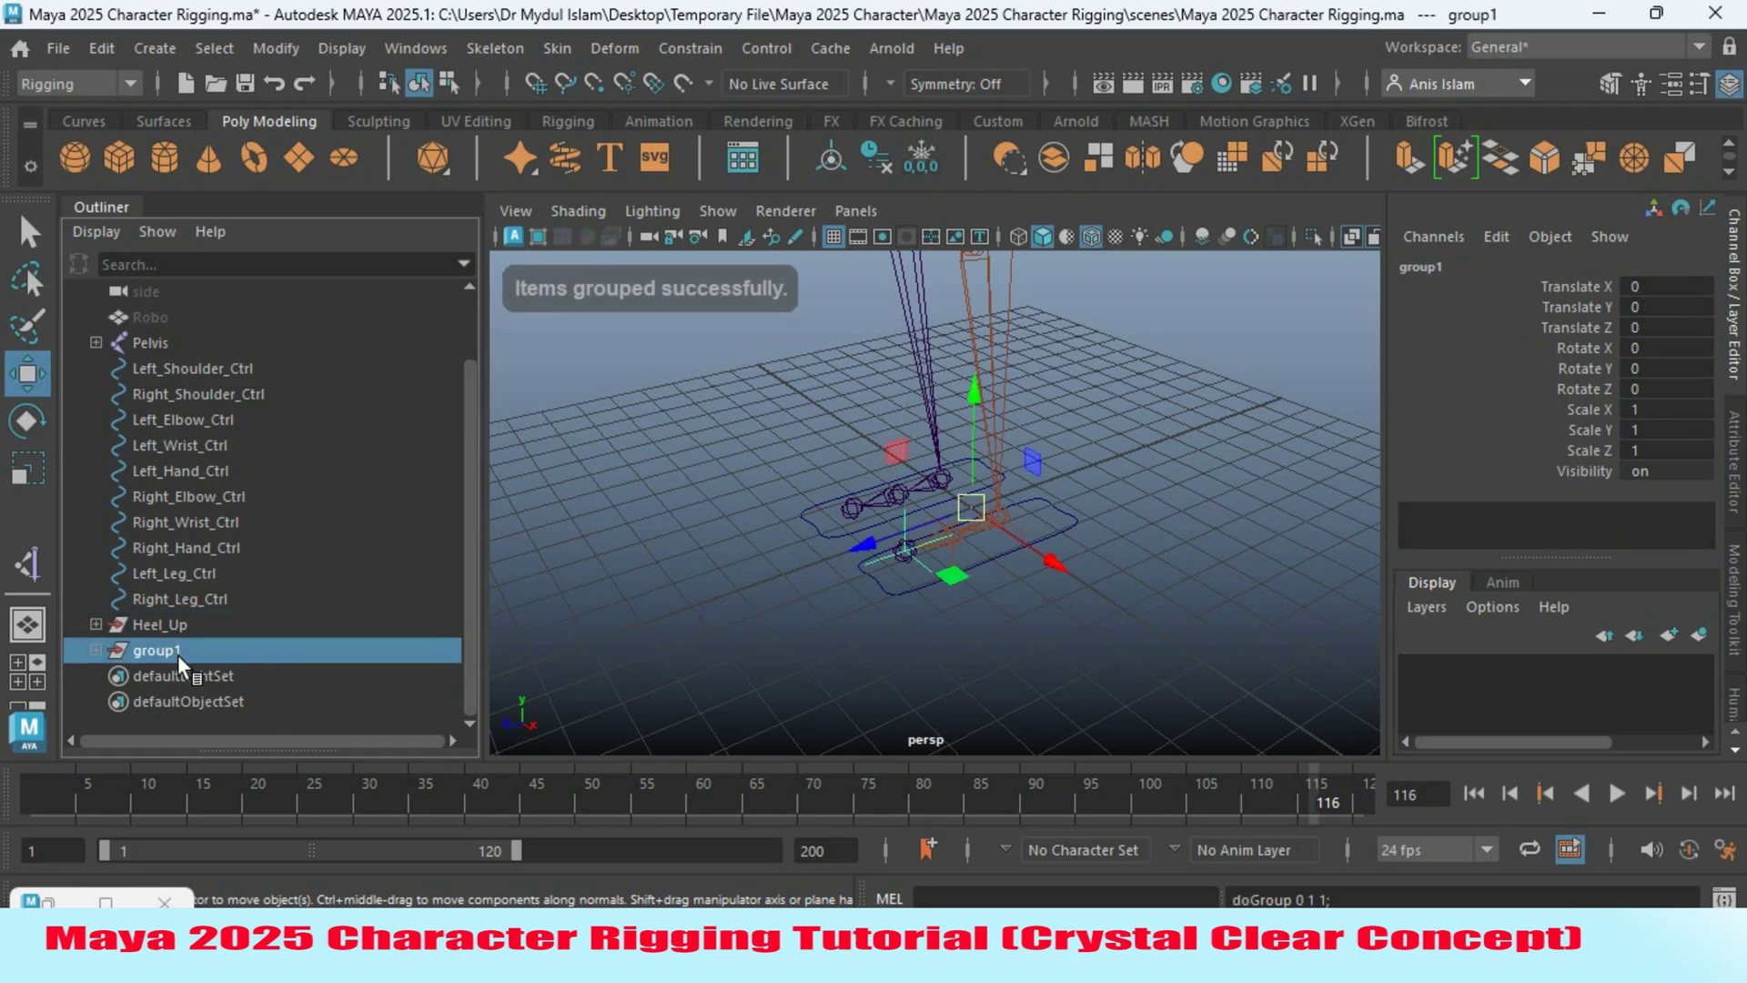
pyautogui.doubleClick(178, 653)
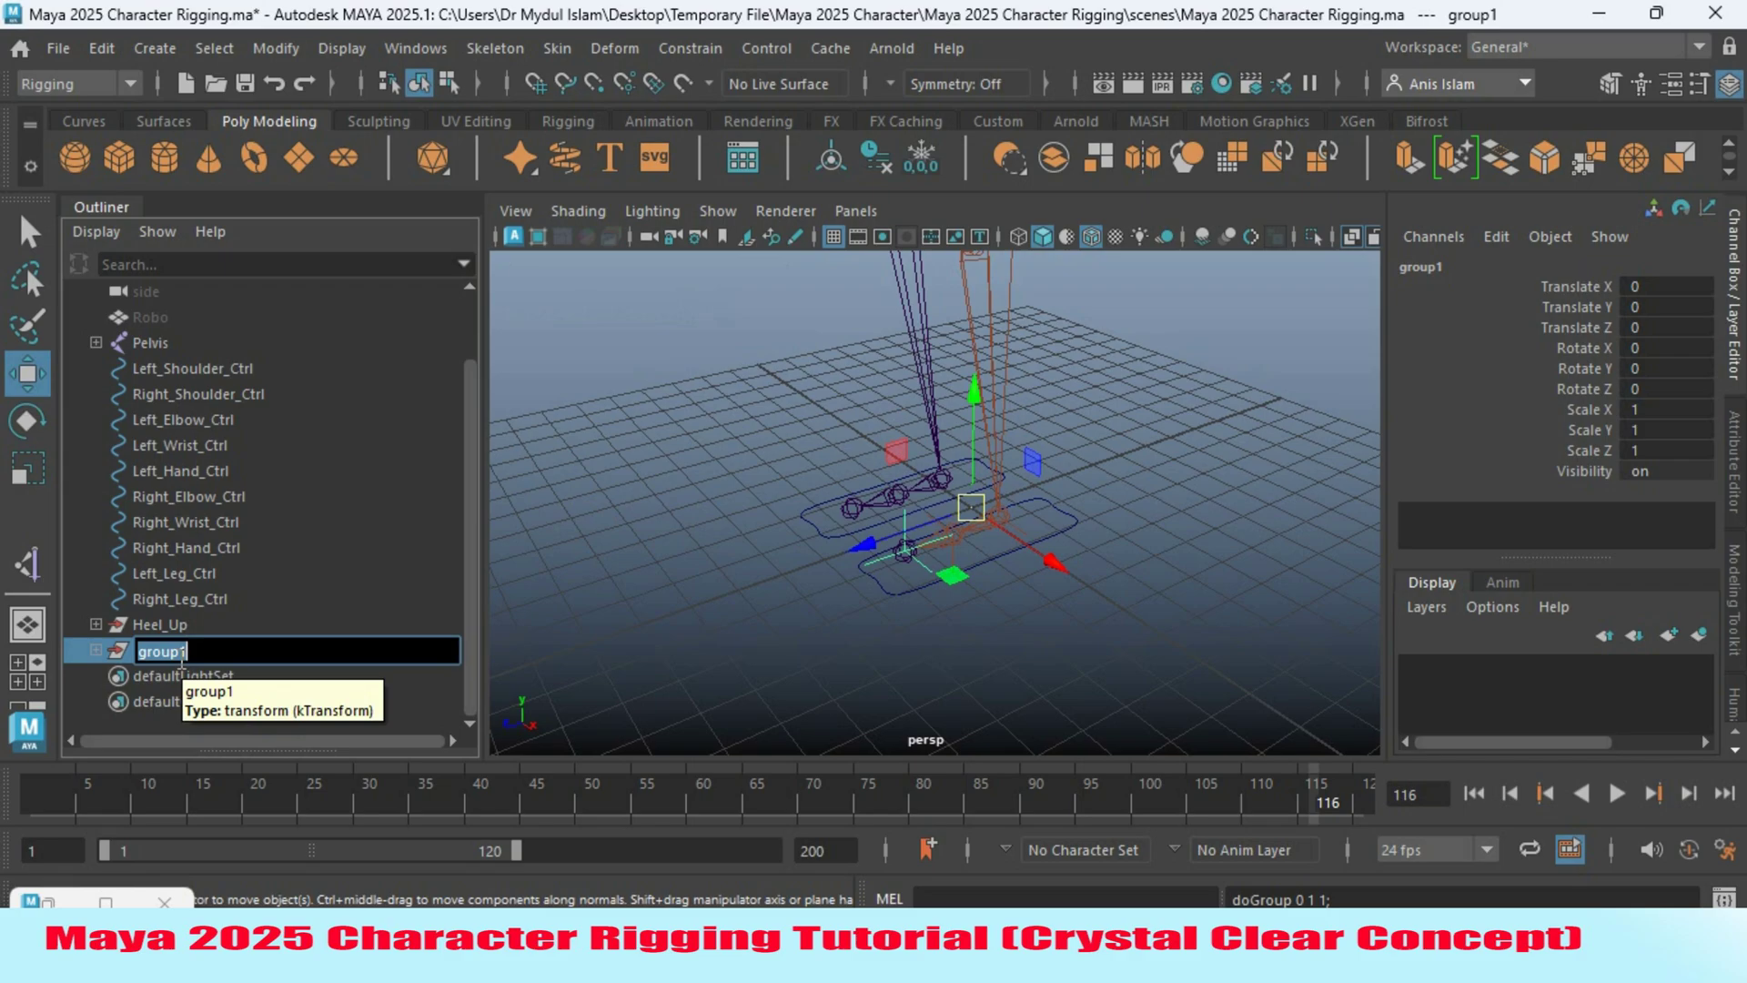
pyautogui.write('oe_')
pyautogui.write(' M')
pyautogui.write('id')
pyautogui.press('Return')
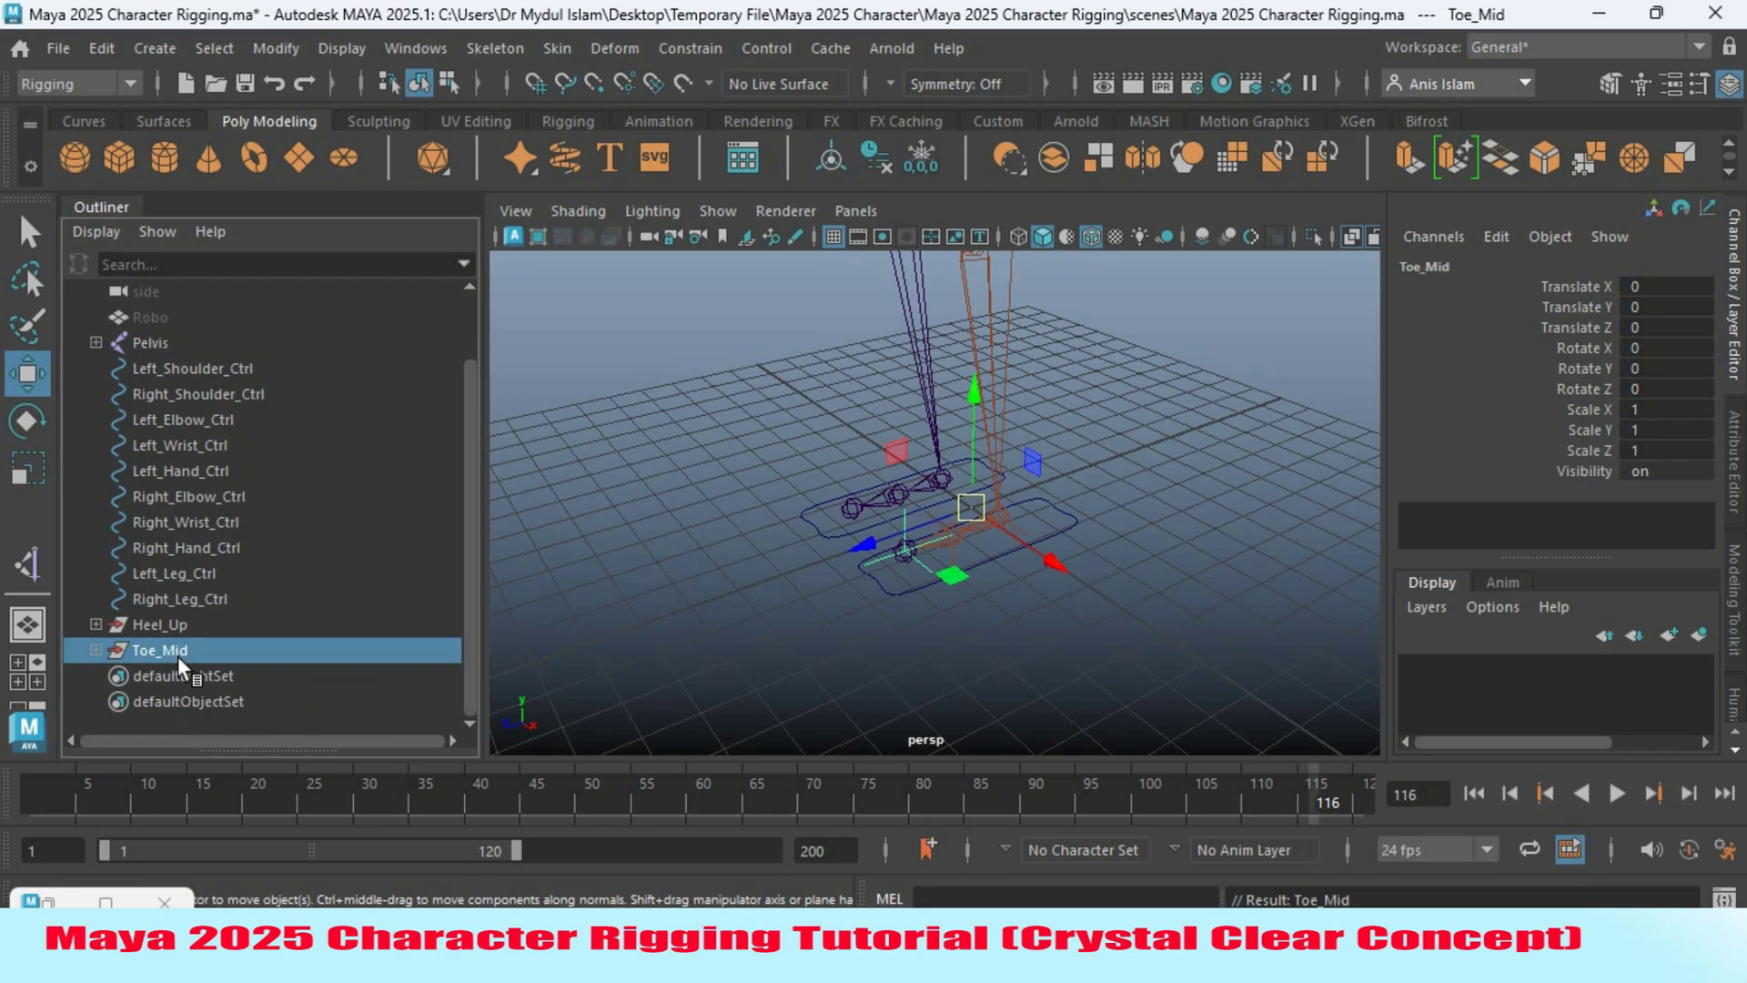
# Snap the pivot of the Toe_Mid group to the left foot's mid-foot joint.
pyautogui.press('d')
pyautogui.press('v')
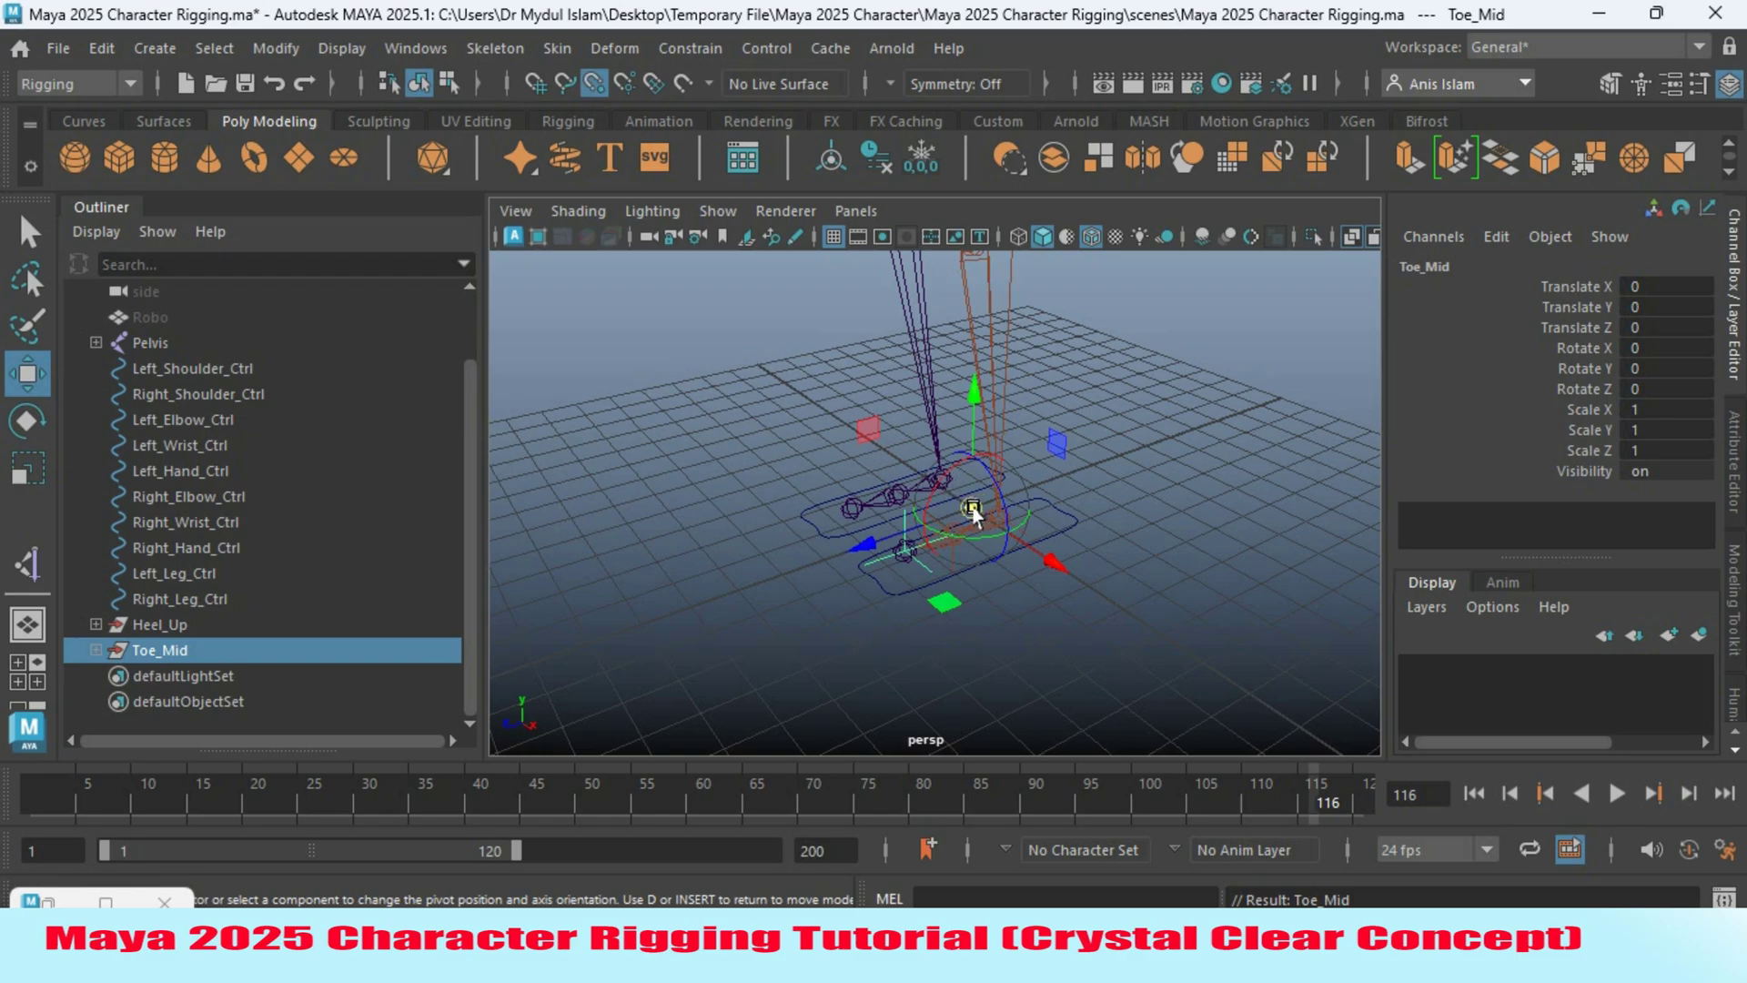
pyautogui.moveTo(972, 507); pyautogui.dragTo(939, 546)
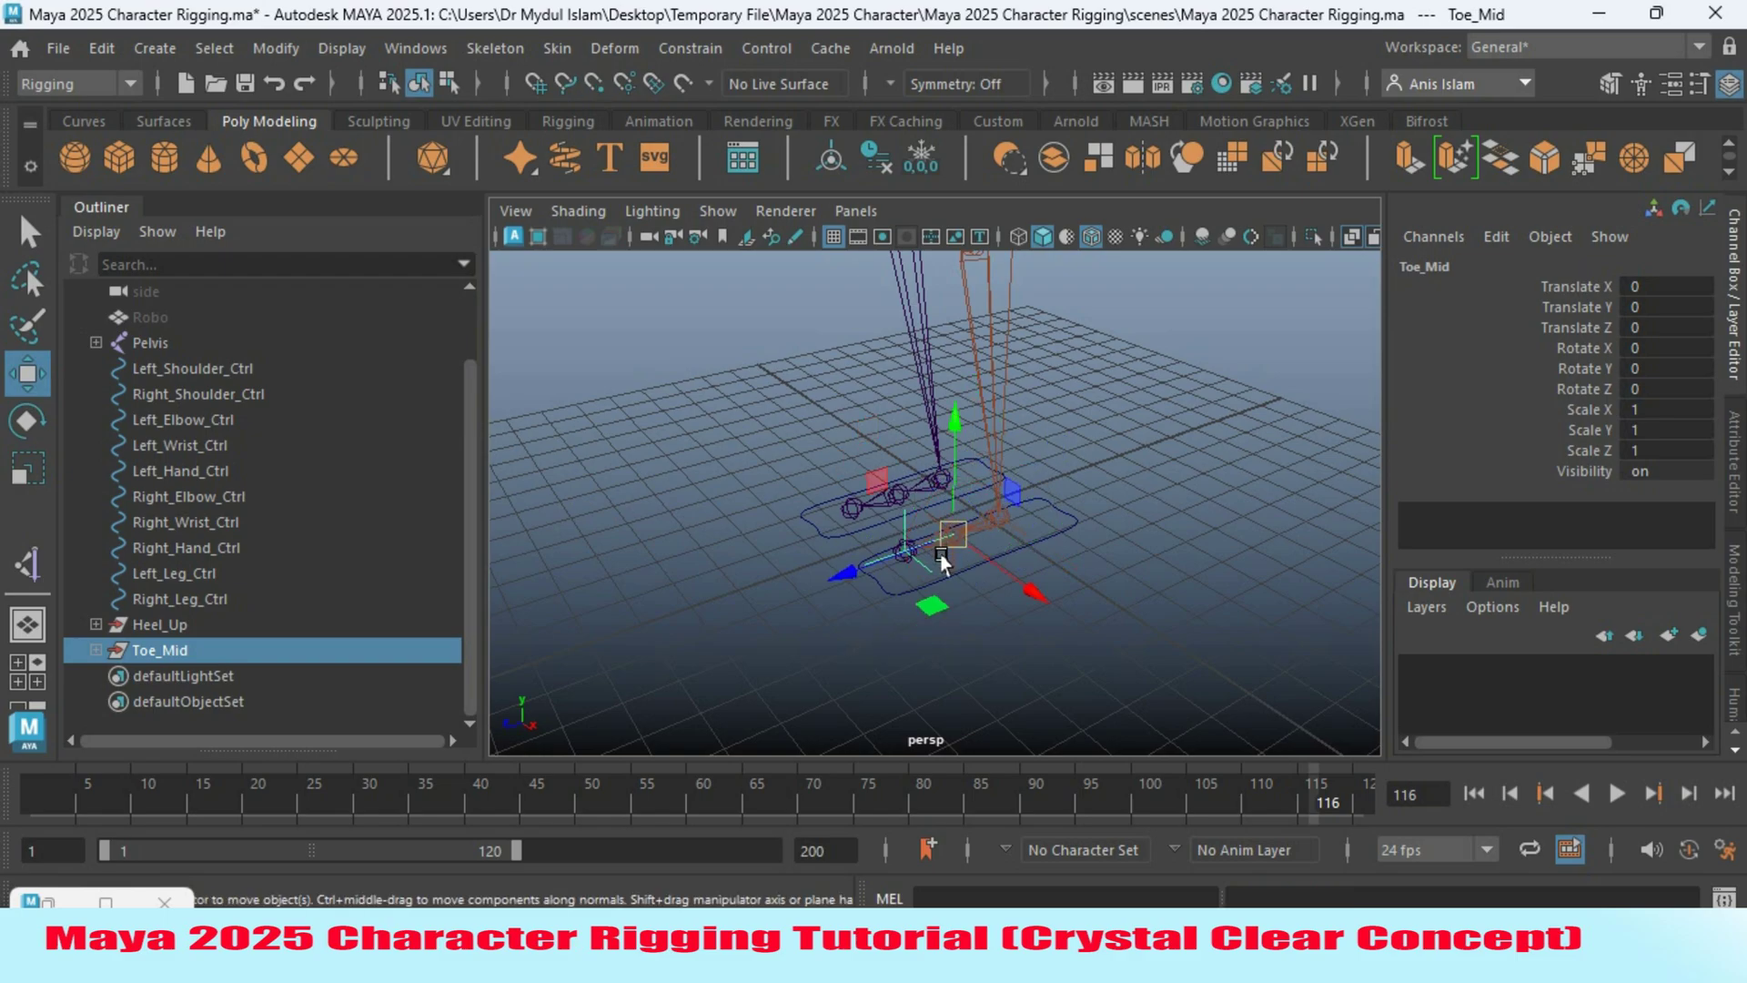
# Group Heel_Up and Toe_Mid together and name the new group Toe_LIft.
pyautogui.moveTo(159, 649)
pyautogui.mouseDown()
pyautogui.moveTo(163, 624)
pyautogui.moveTo(162, 642)
pyautogui.mouseUp()
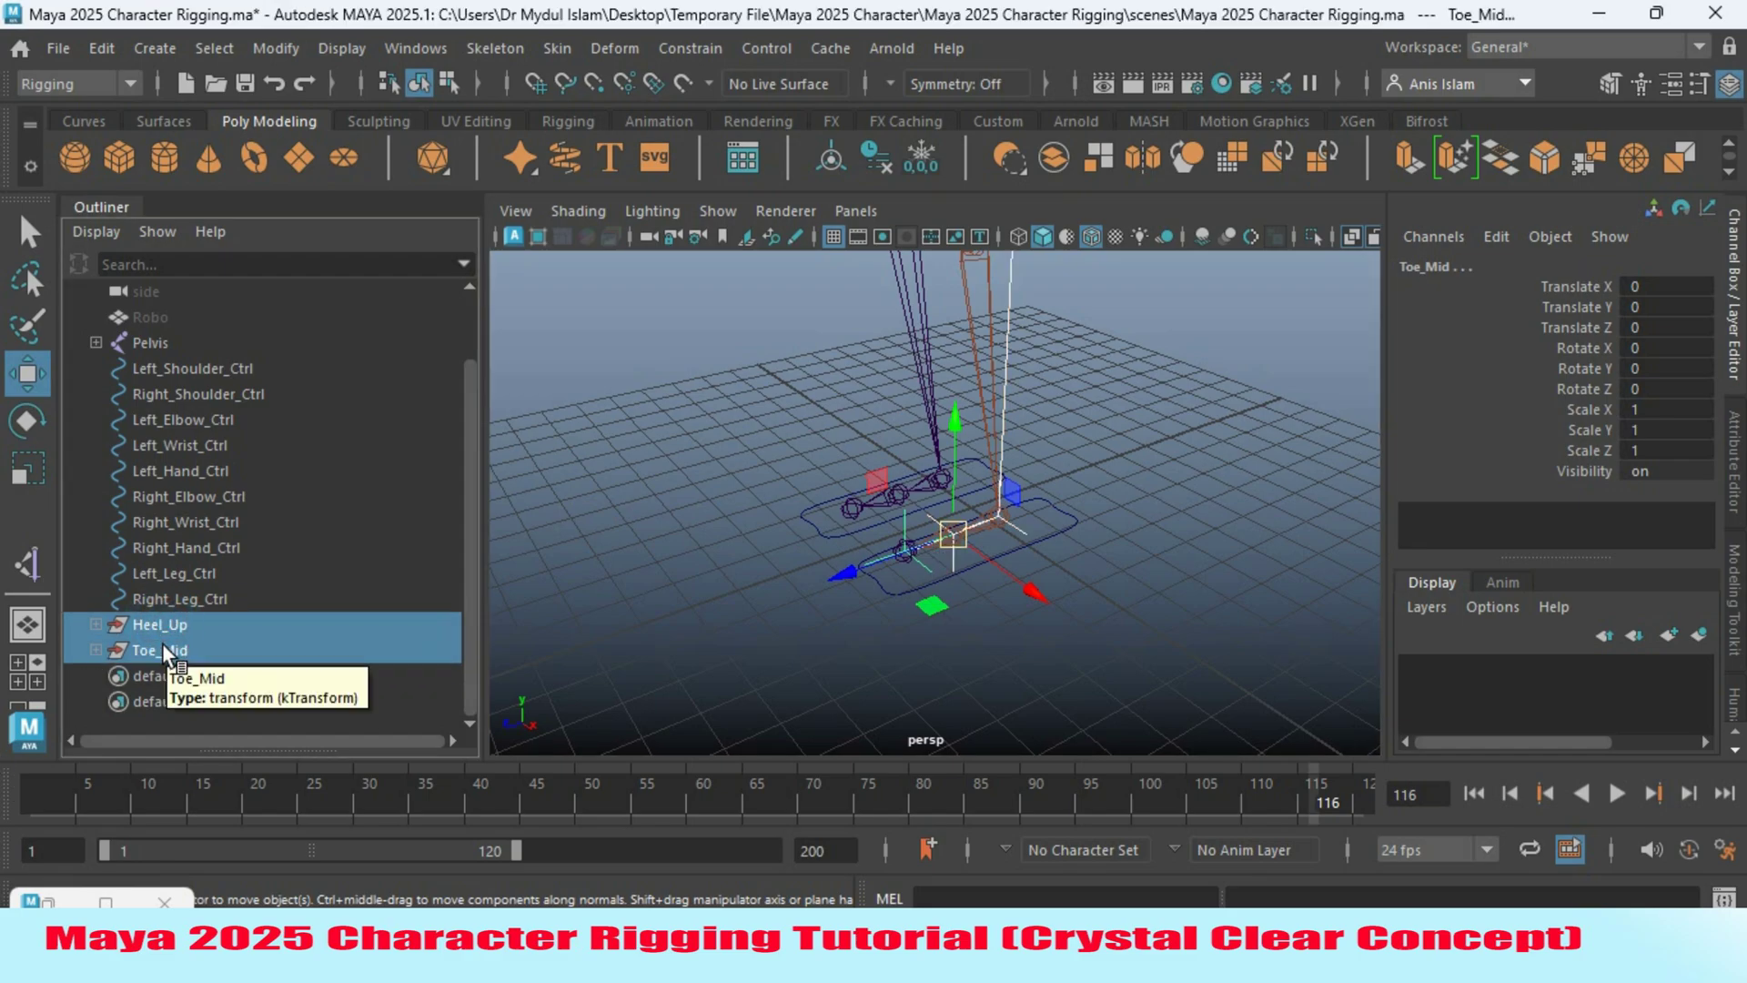
pyautogui.hotkey('ctrl', 'g')
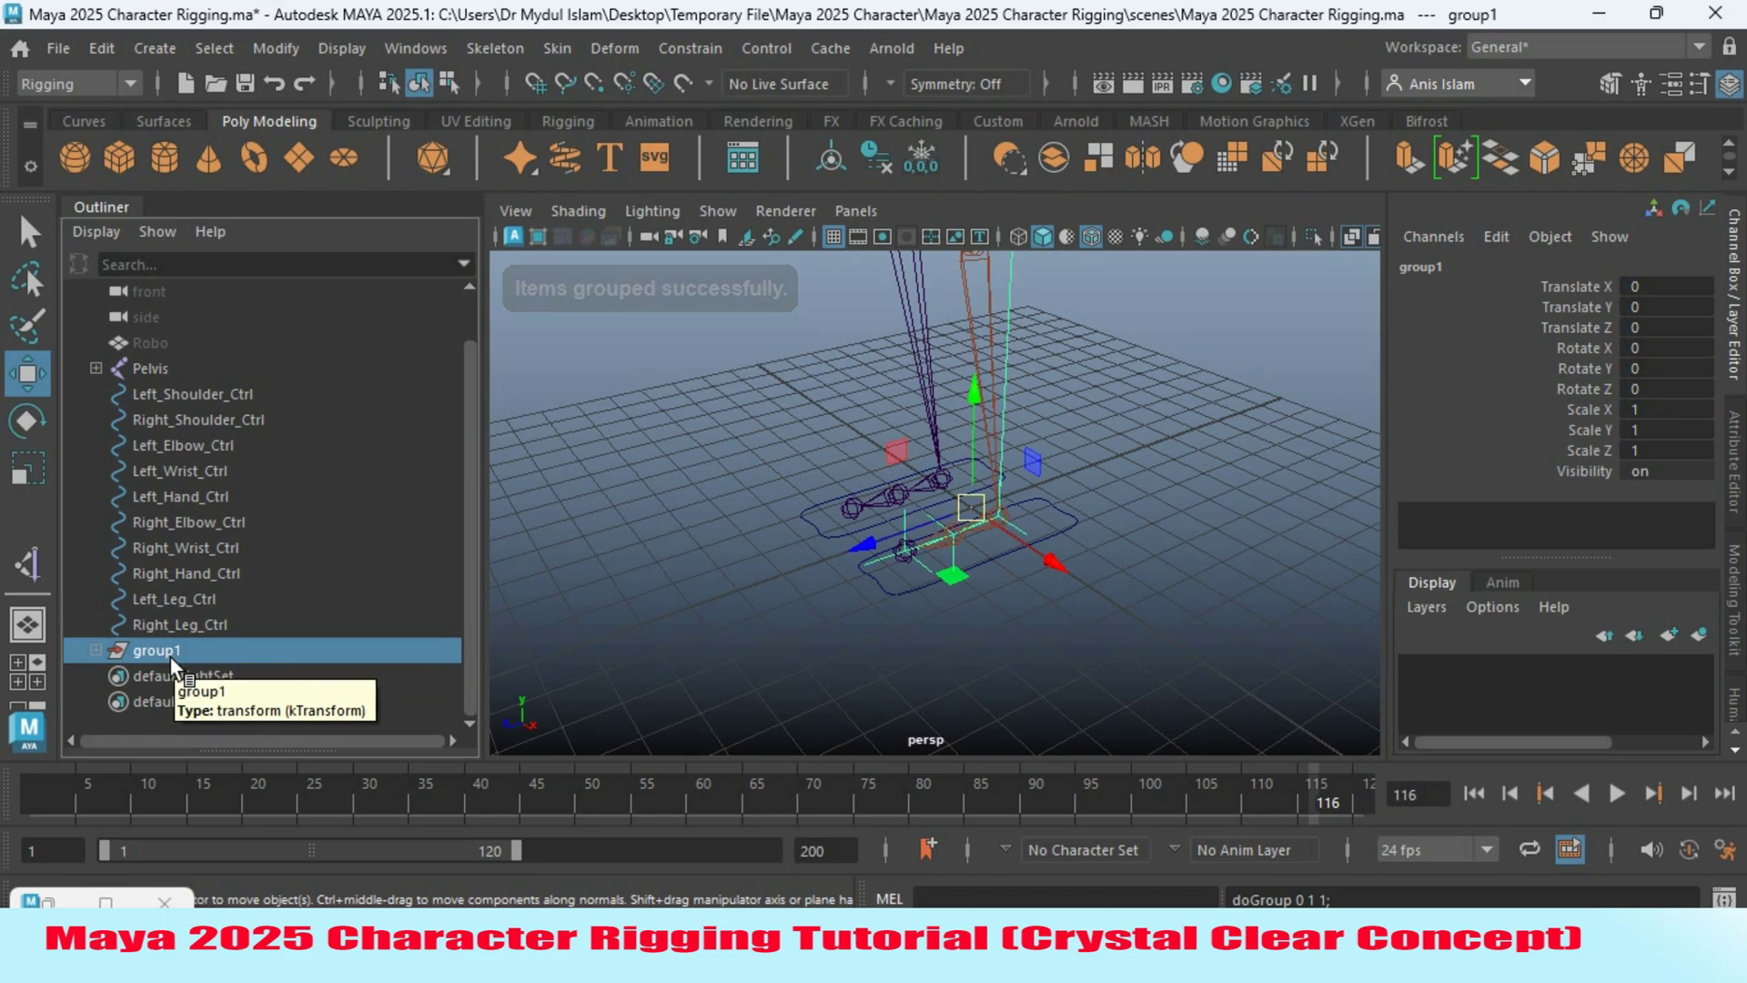
pyautogui.doubleClick(184, 652)
pyautogui.write('Toe')
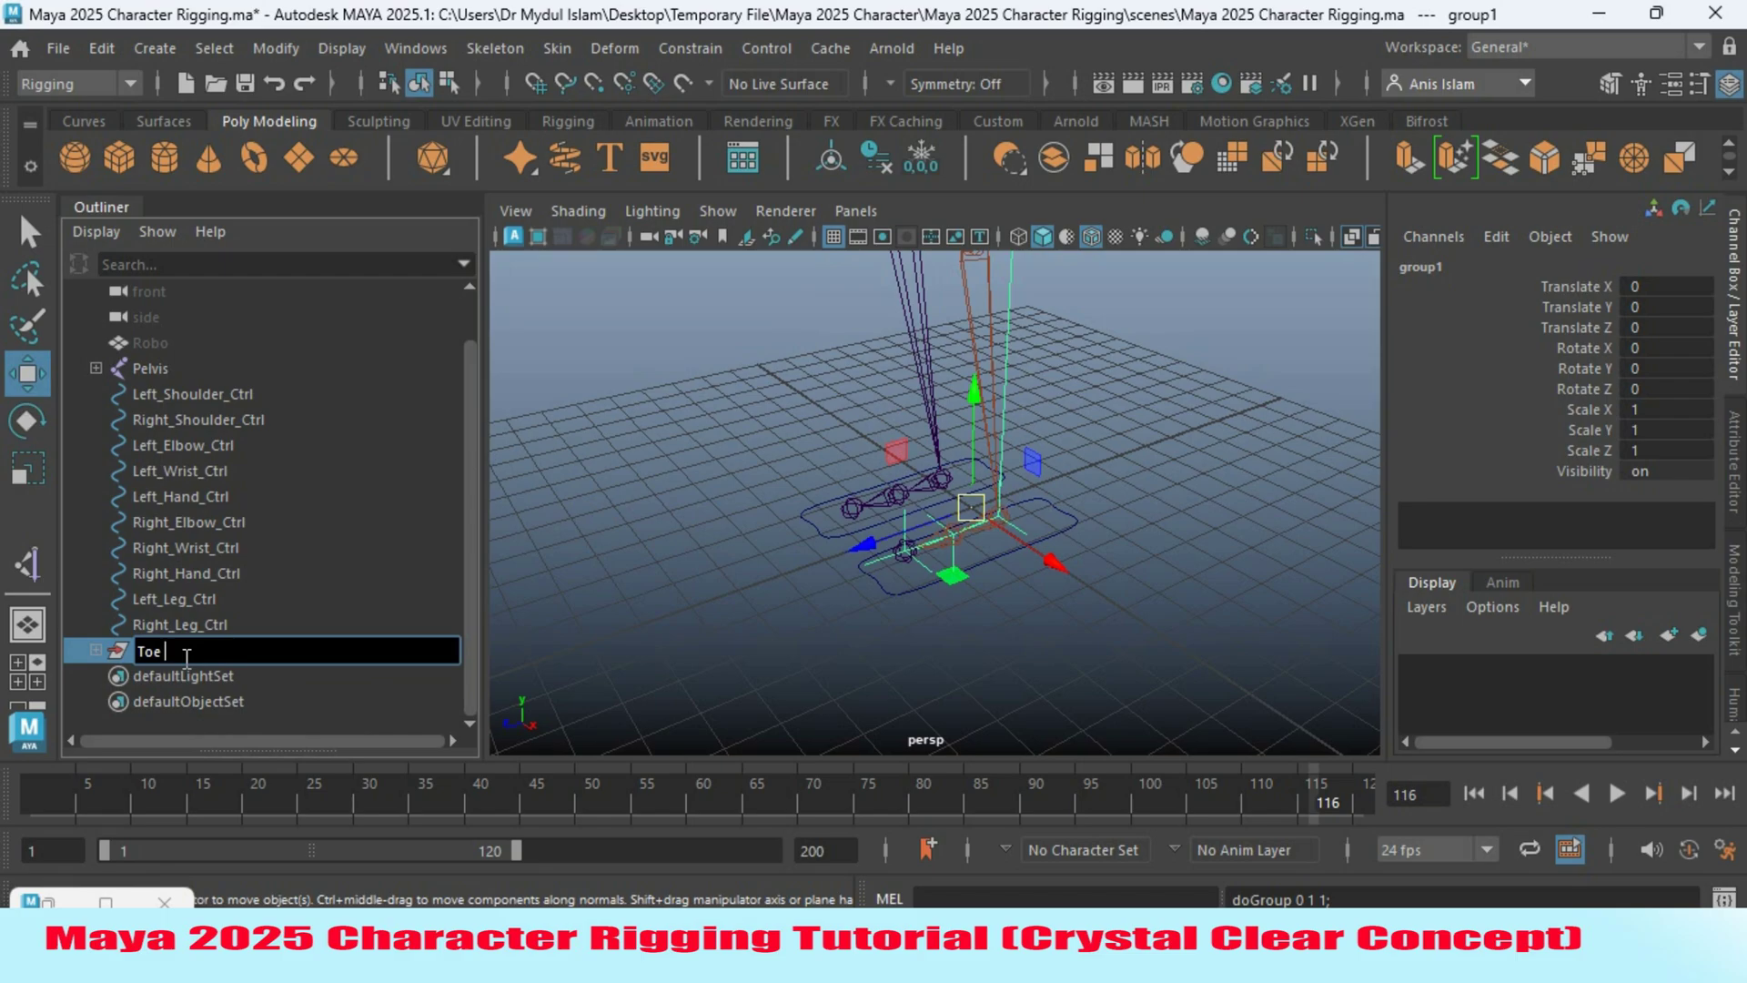
pyautogui.write('Lift')
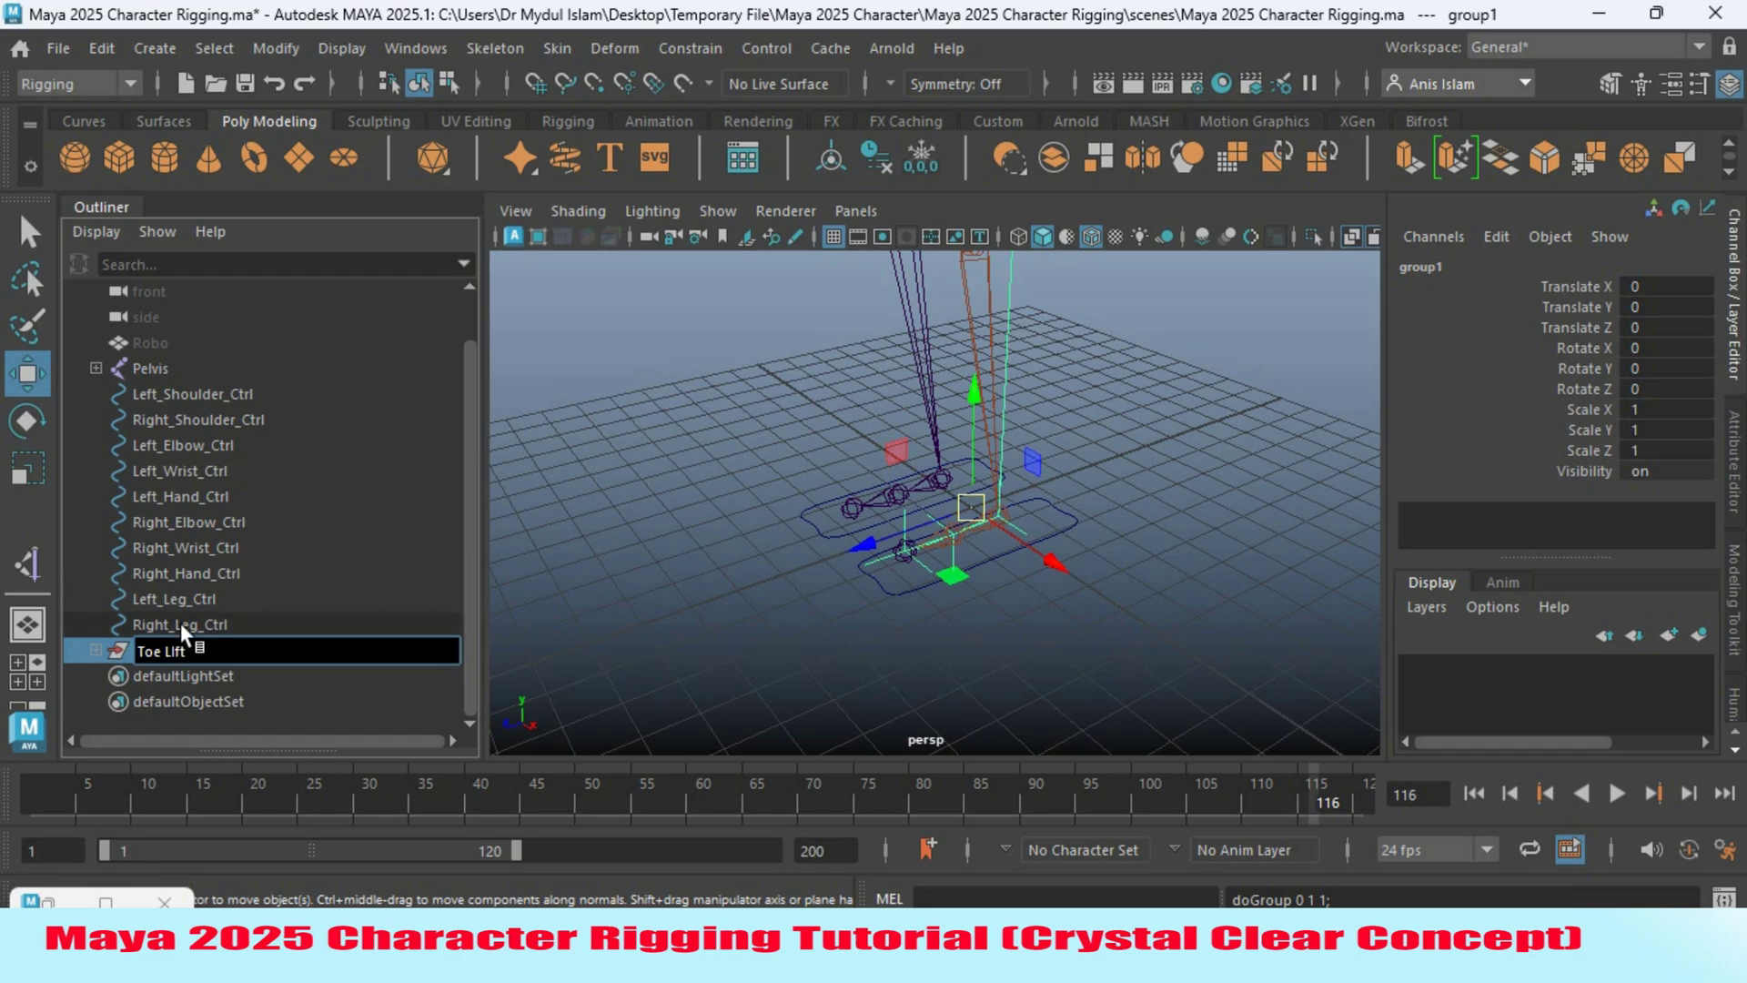
pyautogui.press('Return')
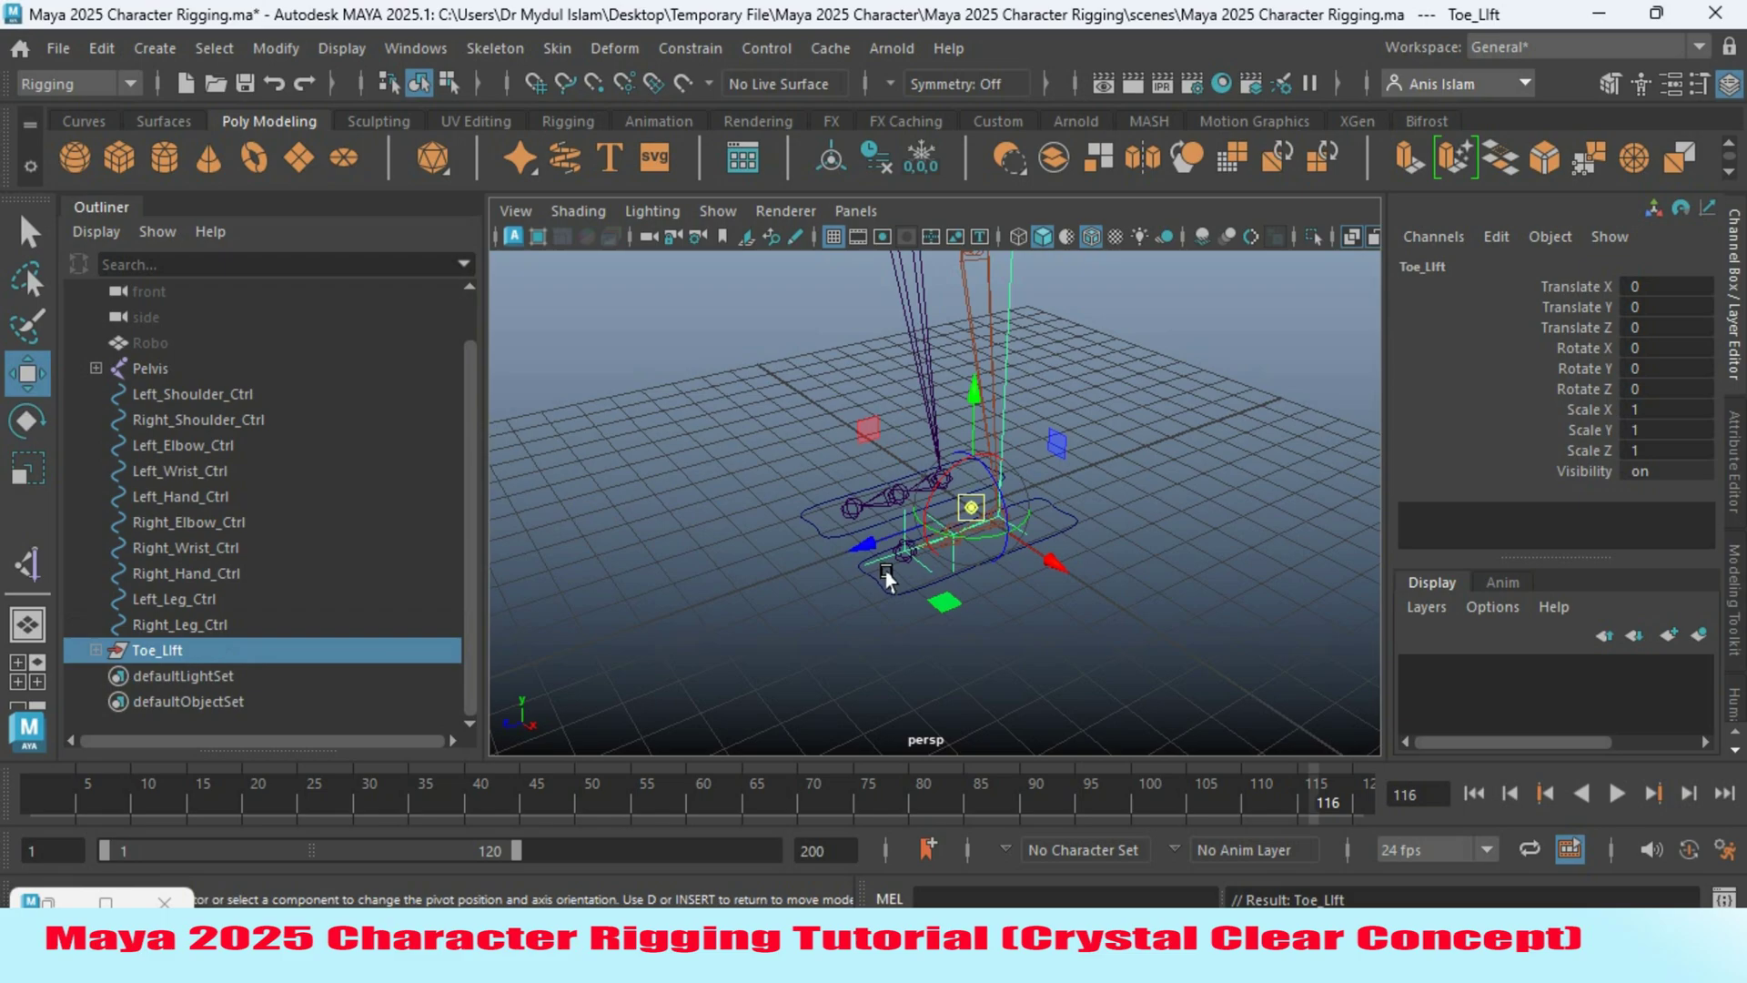
# Snap the pivot of the Toe_LIft group to the left foot's toe-tip joint.
pyautogui.press('v')
pyautogui.press('d')
pyautogui.moveTo(978, 514); pyautogui.dragTo(968, 612)
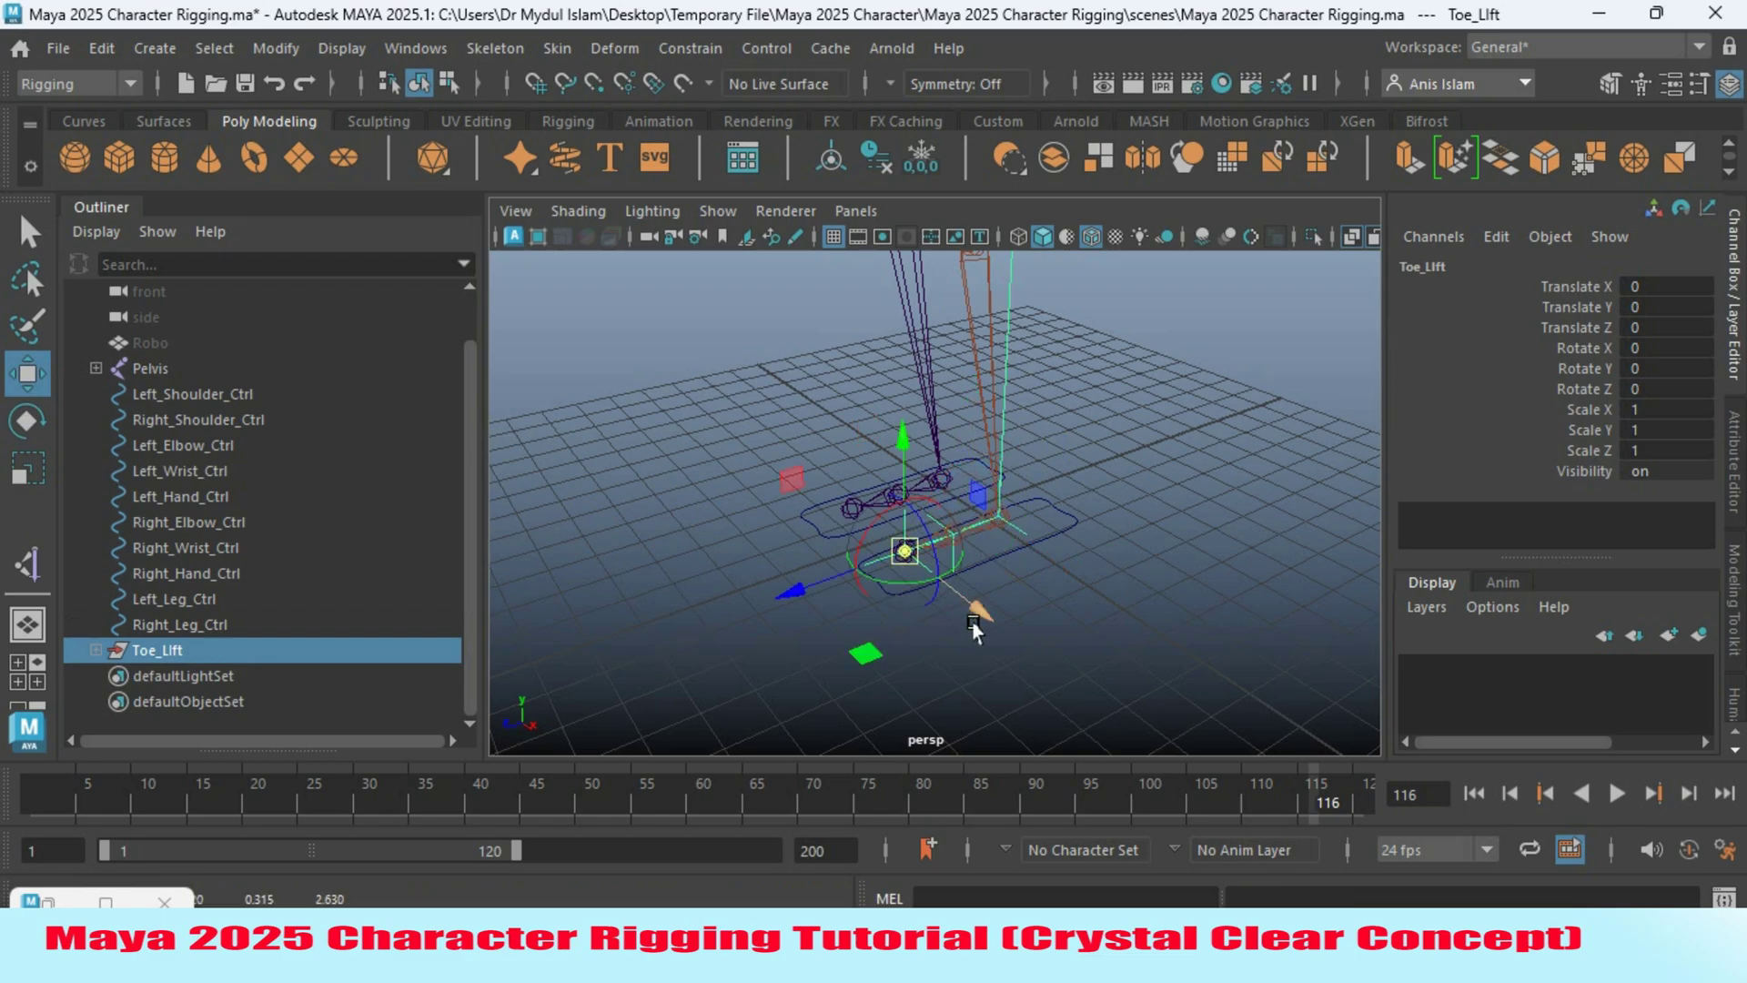
pyautogui.press('d')
pyautogui.keyDown('alt'); pyautogui.moveTo(907, 600); pyautogui.dragTo(993, 742, button='right'); pyautogui.keyUp('alt')
pyautogui.keyDown('alt'); pyautogui.moveTo(918, 663); pyautogui.dragTo(954, 711, button='right'); pyautogui.keyUp('alt')
pyautogui.keyDown('alt'); pyautogui.moveTo(1062, 659); pyautogui.dragTo(772, 641, button='right'); pyautogui.keyUp('alt')
pyautogui.keyDown('alt'); pyautogui.moveTo(880, 609); pyautogui.dragTo(719, 616, button='right'); pyautogui.keyUp('alt')
pyautogui.keyDown('alt'); pyautogui.moveTo(991, 538); pyautogui.dragTo(806, 587, button='right'); pyautogui.keyUp('alt')
pyautogui.keyDown('alt'); pyautogui.moveTo(973, 527); pyautogui.dragTo(867, 560, button='right'); pyautogui.keyUp('alt')
pyautogui.keyDown('alt'); pyautogui.moveTo(866, 564); pyautogui.dragTo(901, 587); pyautogui.keyUp('alt')
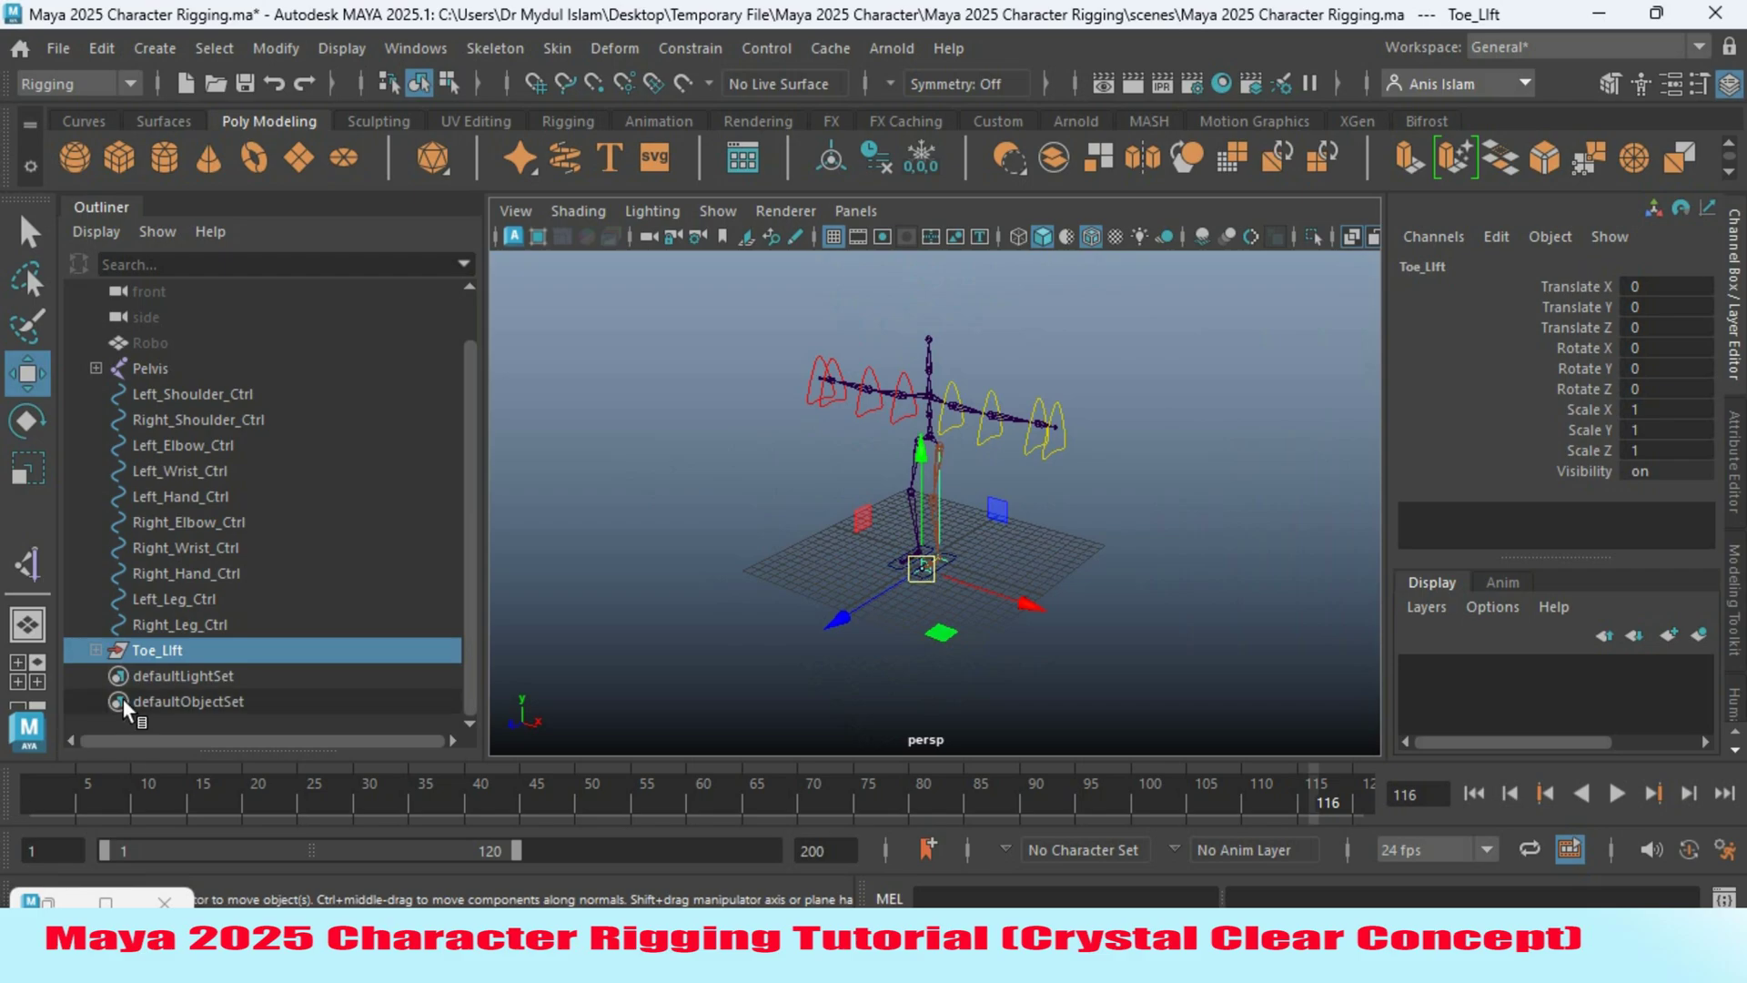
# Add a keyable float attribute named Heel Up to Left_Leg_Ctrl with minimum 0 and maximum 7.
pyautogui.click(175, 599)
pyautogui.keyDown('alt'); pyautogui.moveTo(714, 613); pyautogui.dragTo(784, 621); pyautogui.keyUp('alt')
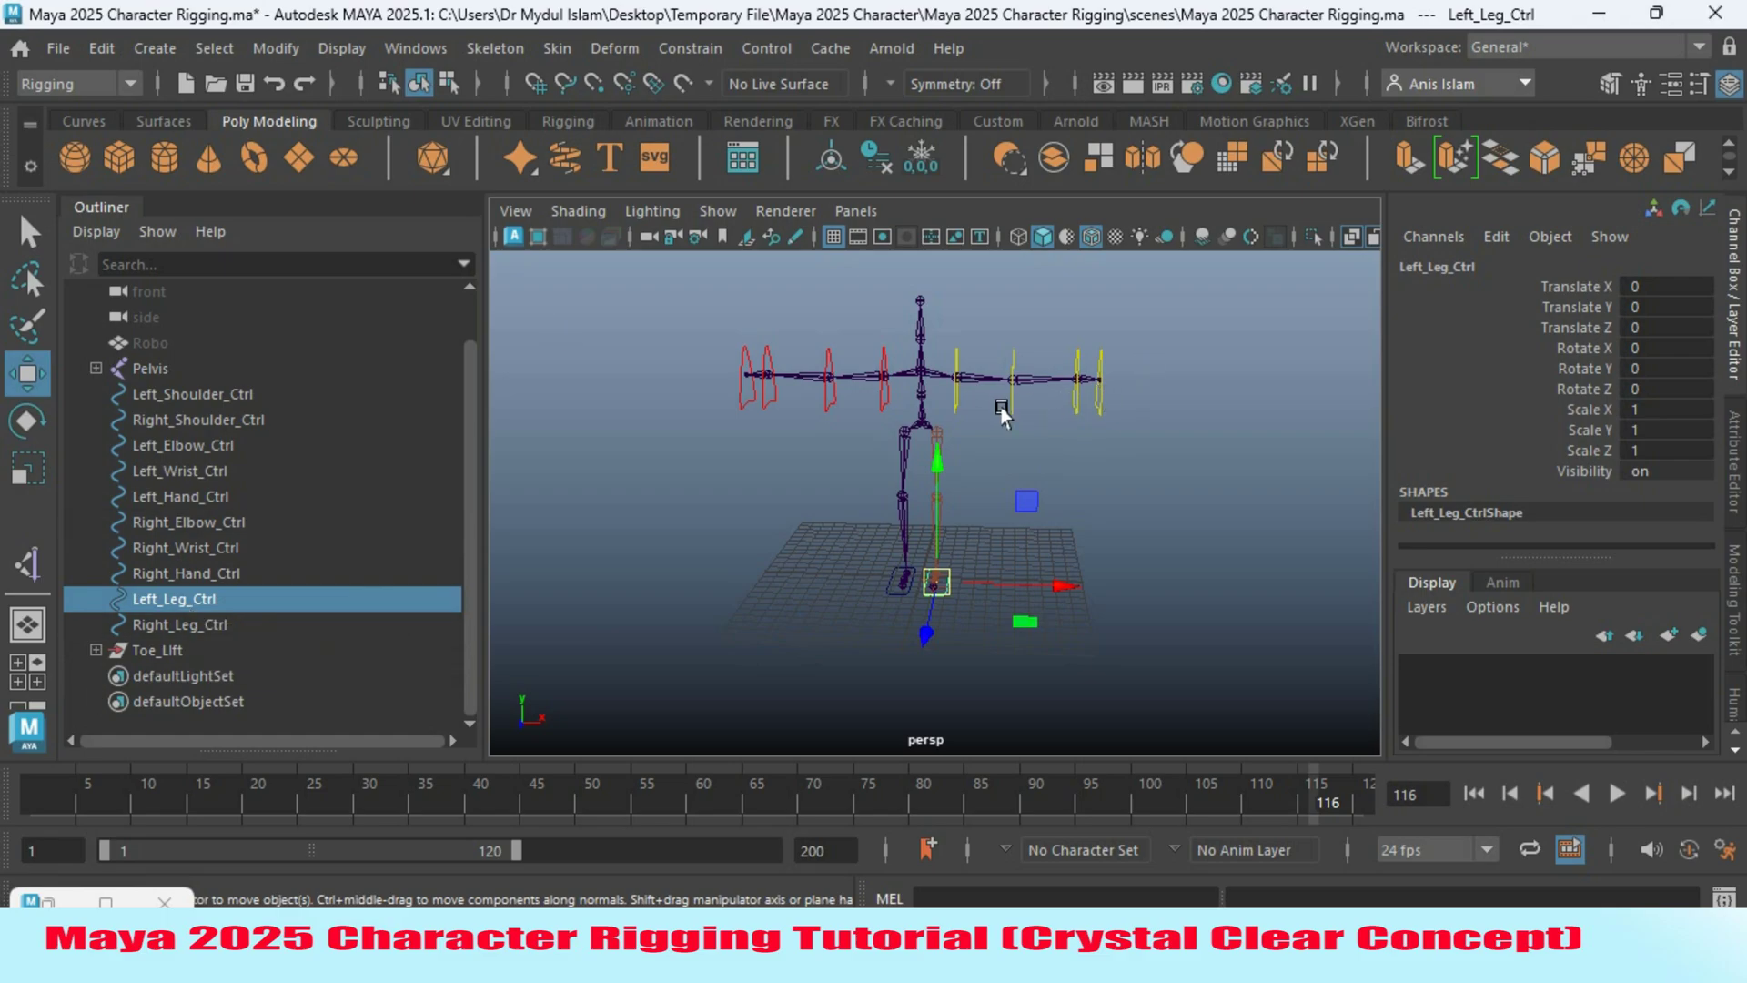
pyautogui.click(271, 48)
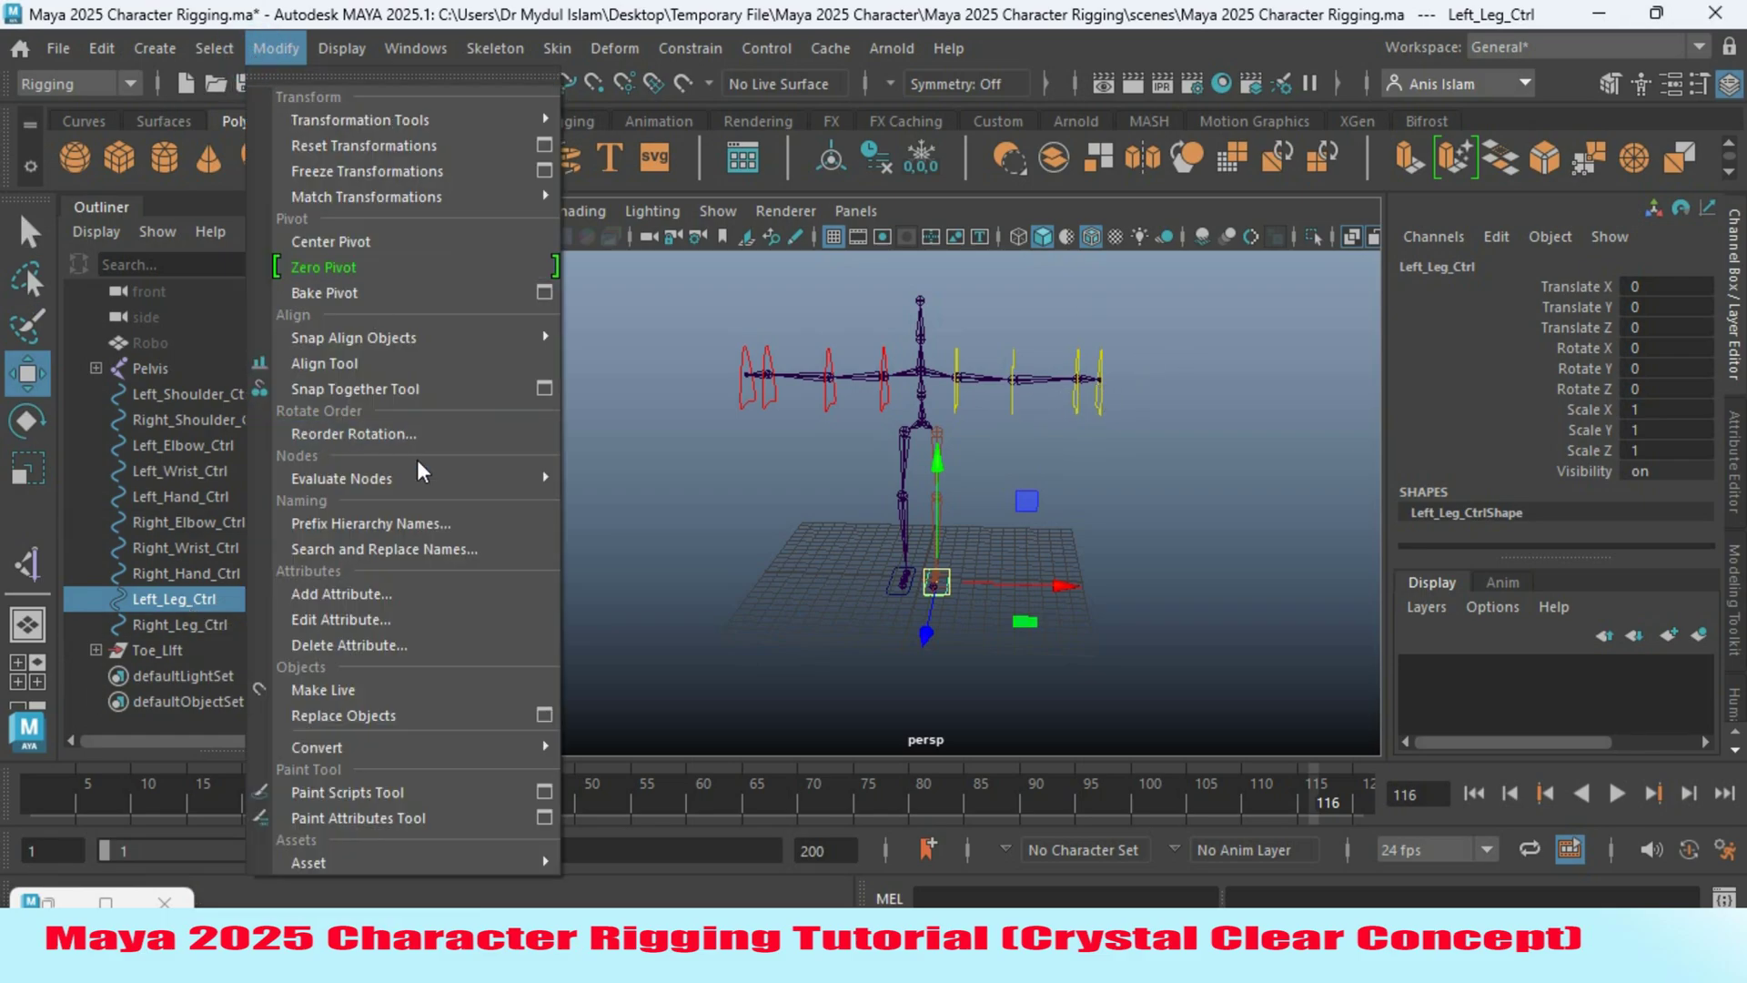
pyautogui.click(413, 594)
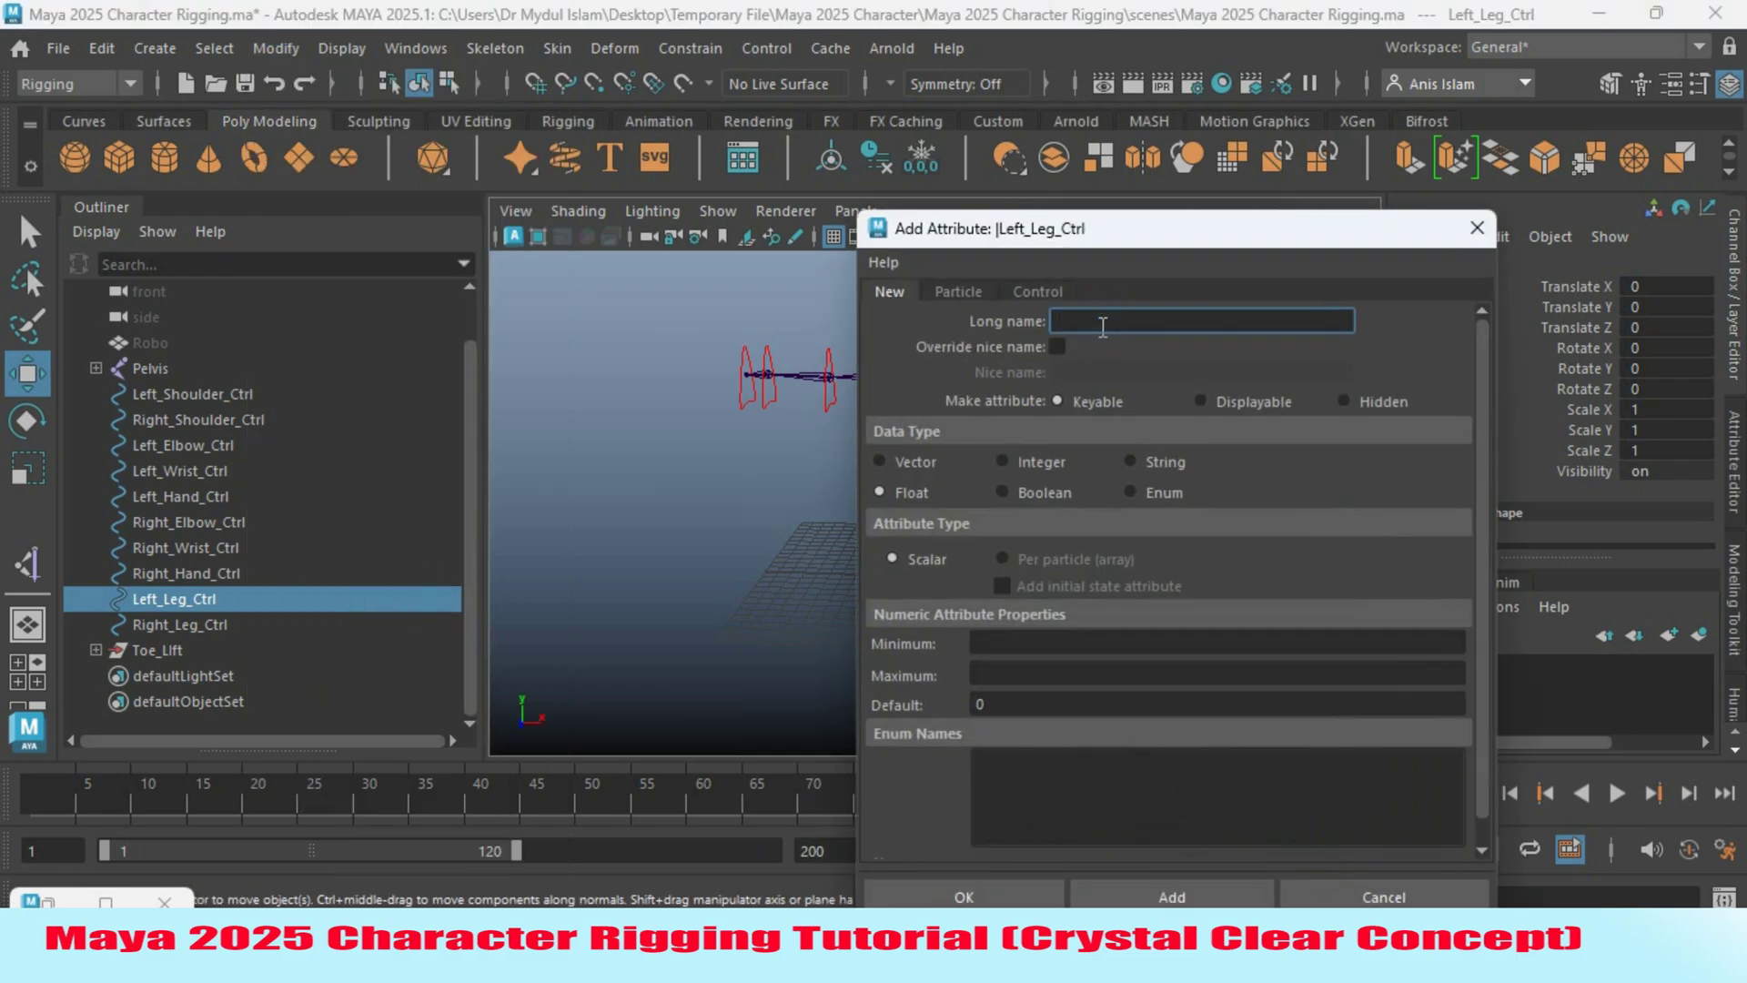
pyautogui.write('Heel Up')
pyautogui.click(1060, 646)
pyautogui.write('0')
pyautogui.click(1055, 670)
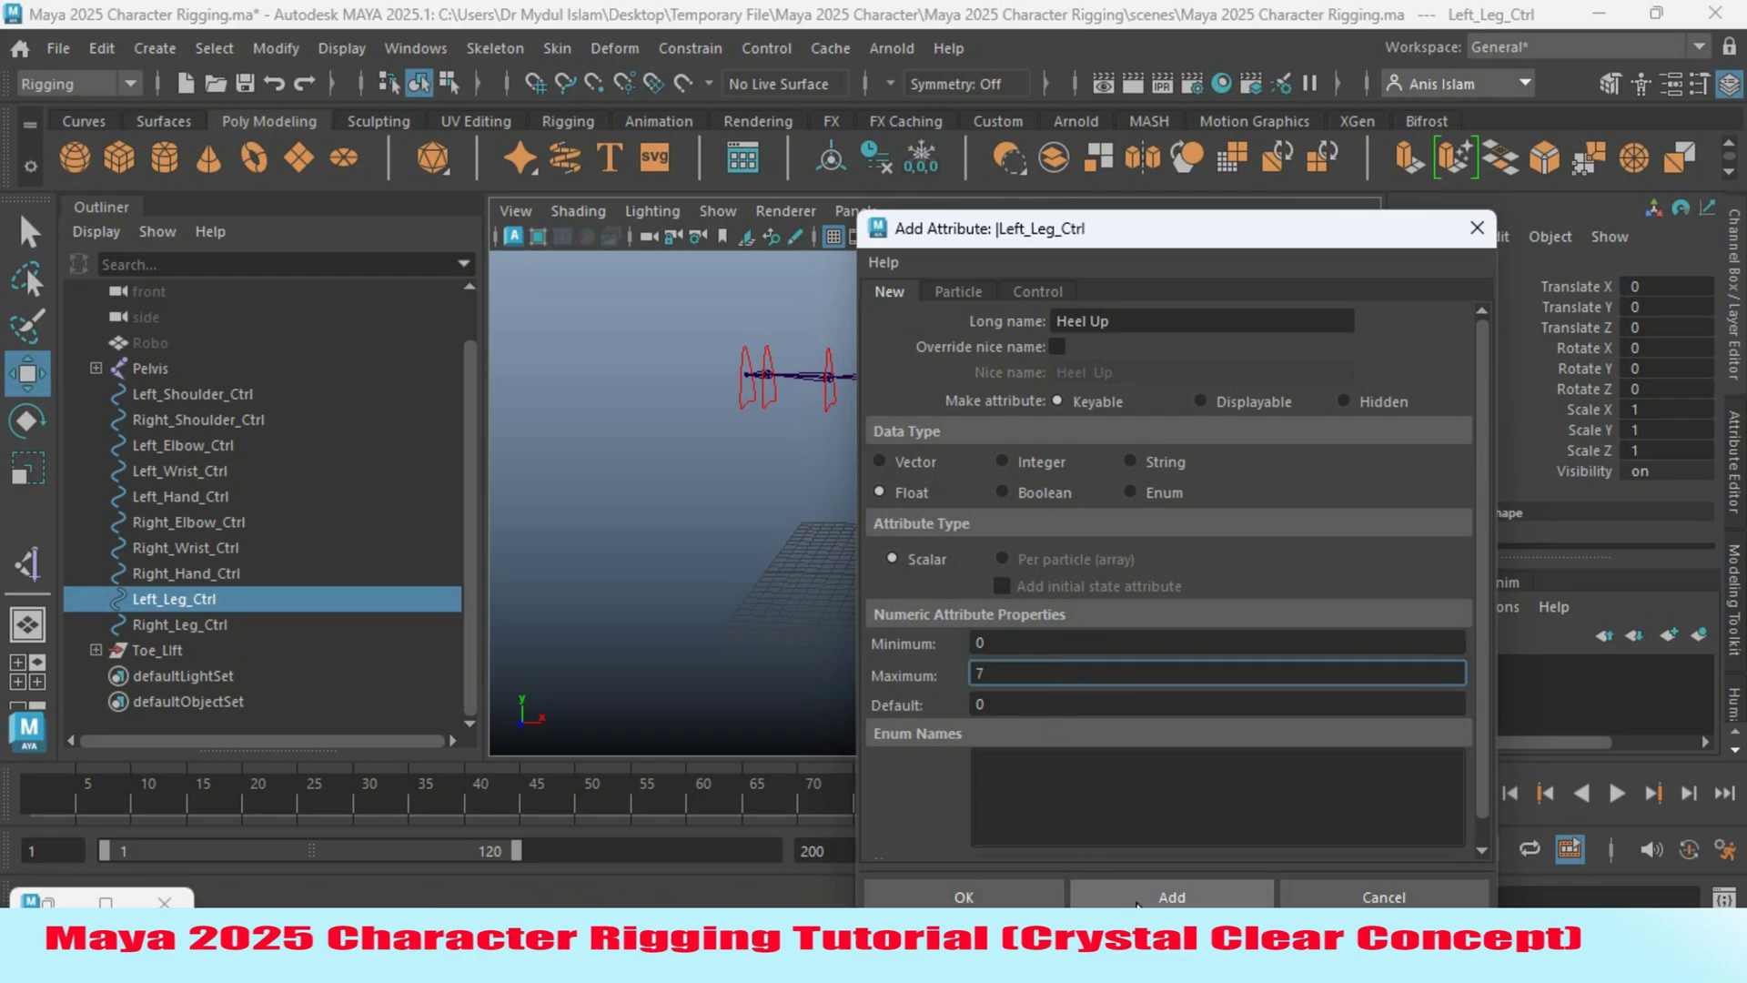
pyautogui.click(1139, 901)
# Add a float attribute with the long name Mid Up & Down to Left_Leg_Ctrl, ranging from -7 to 7.
pyautogui.click(1083, 322)
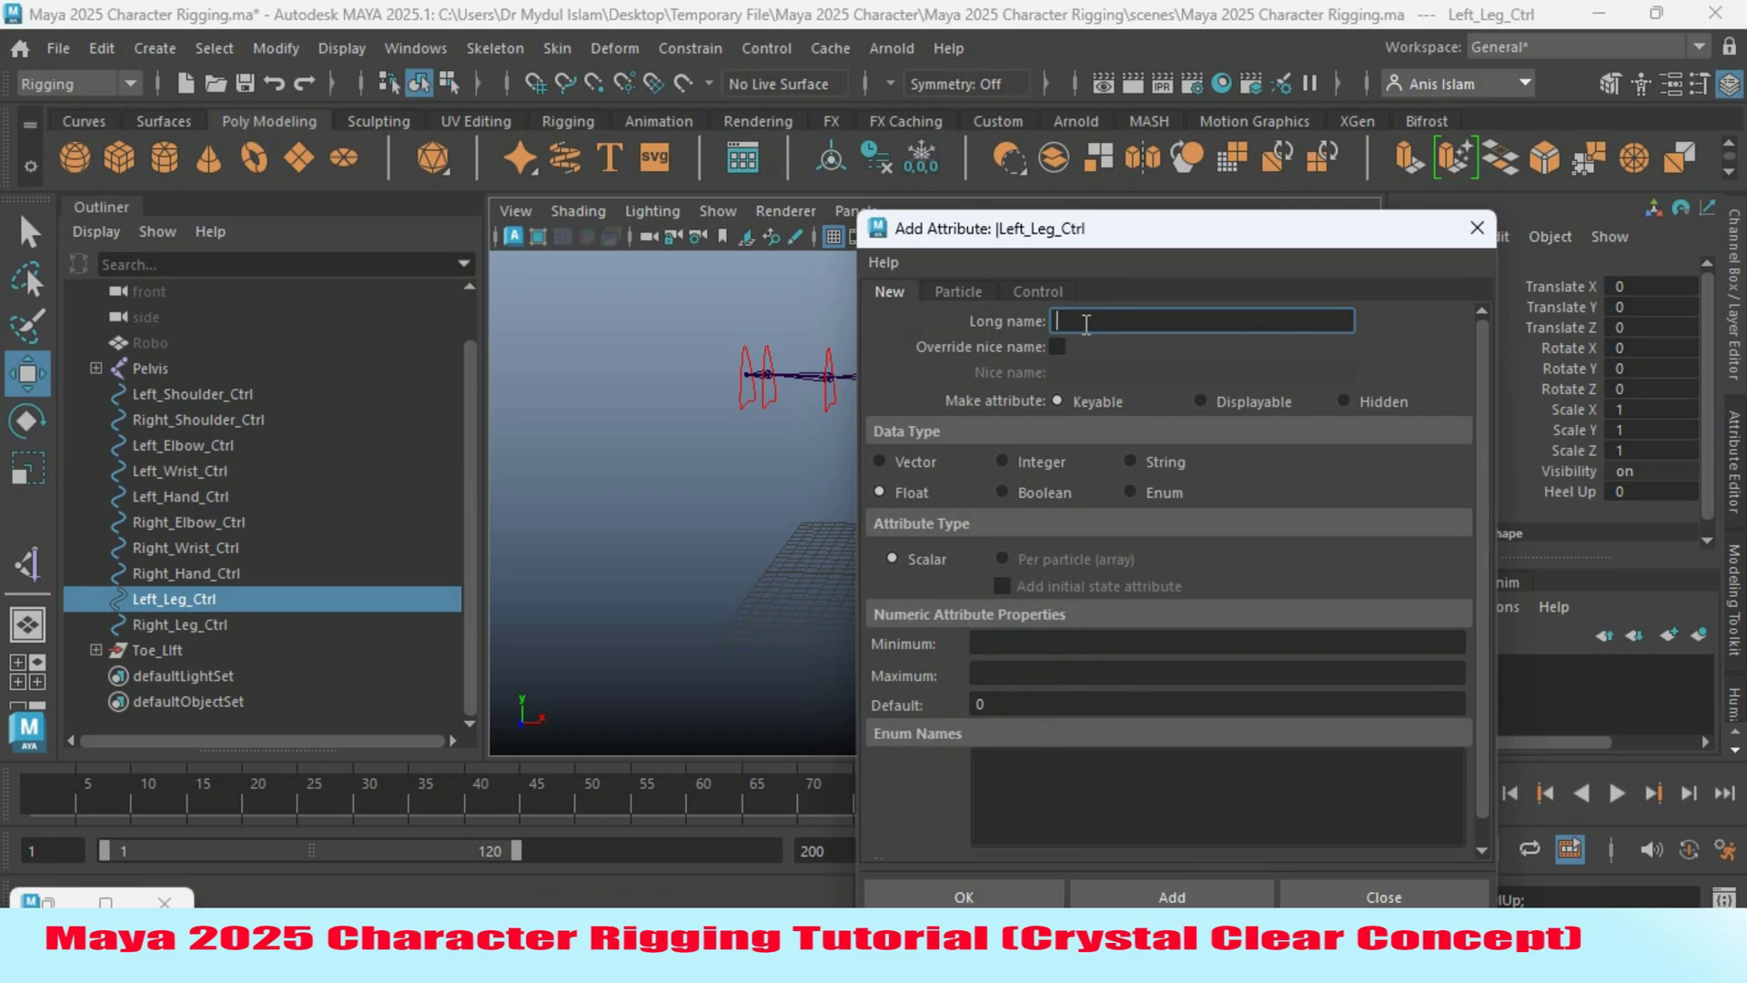
pyautogui.write('Mid Up & Down')
pyautogui.click(1012, 642)
pyautogui.write('-')
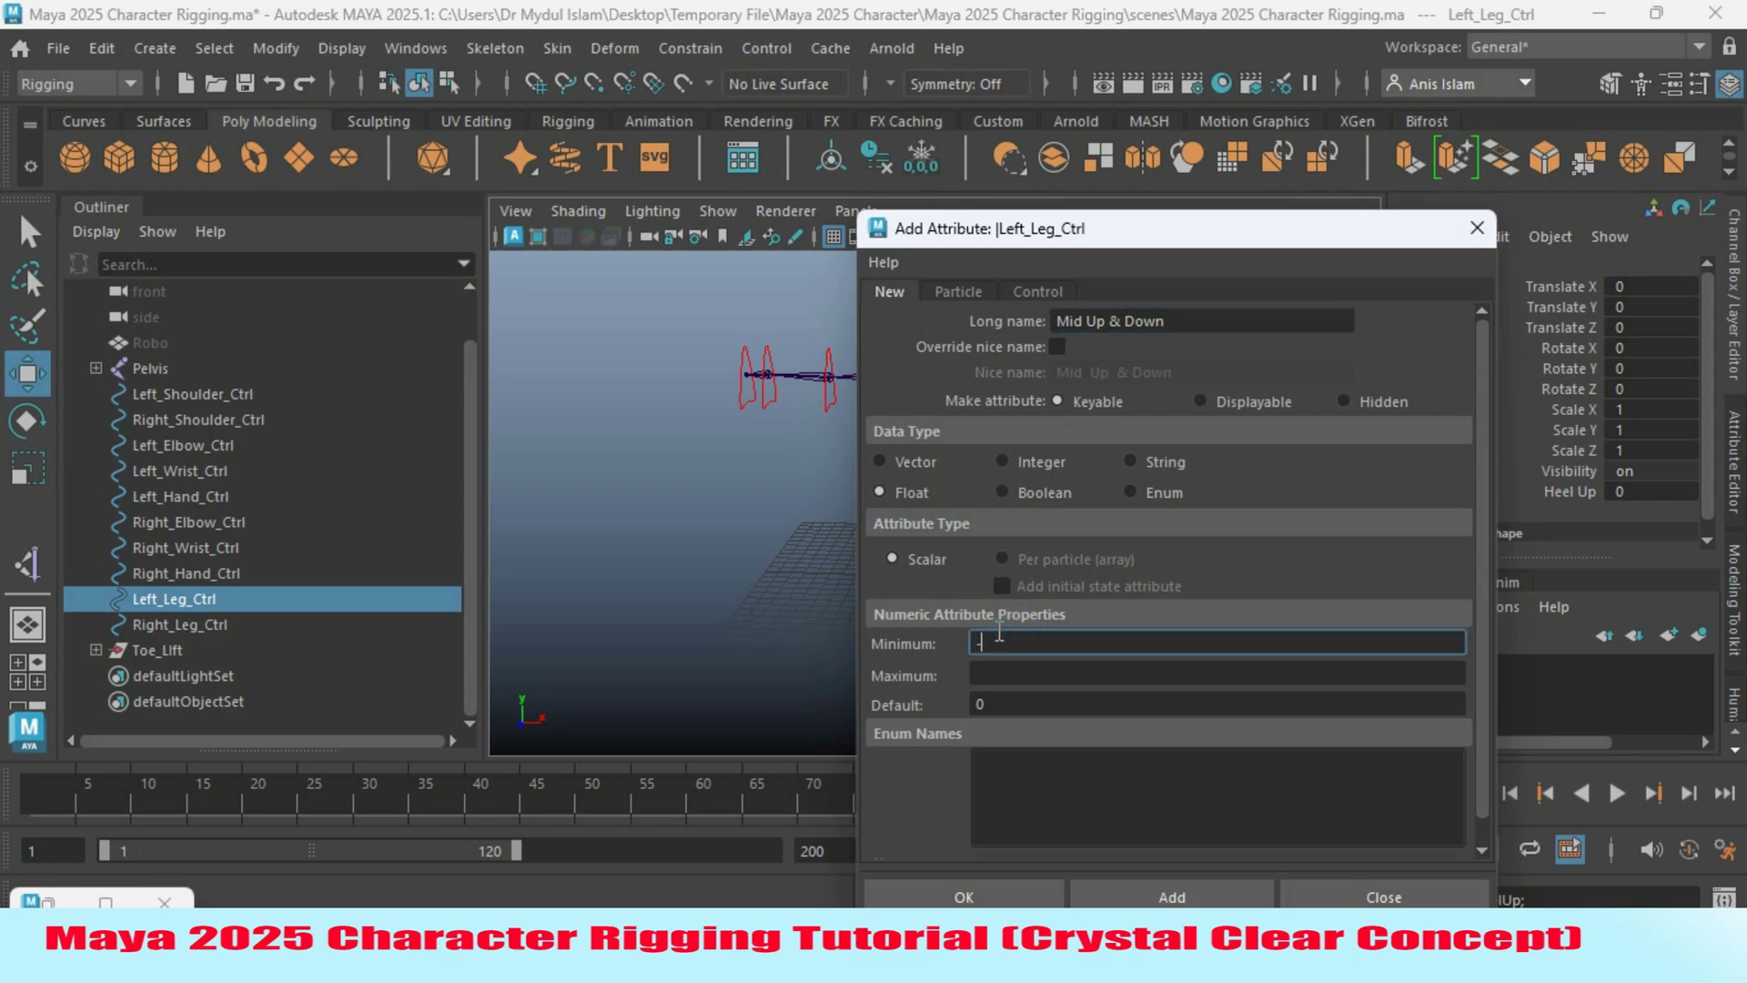
pyautogui.write('7')
pyautogui.click(1009, 673)
pyautogui.write('7')
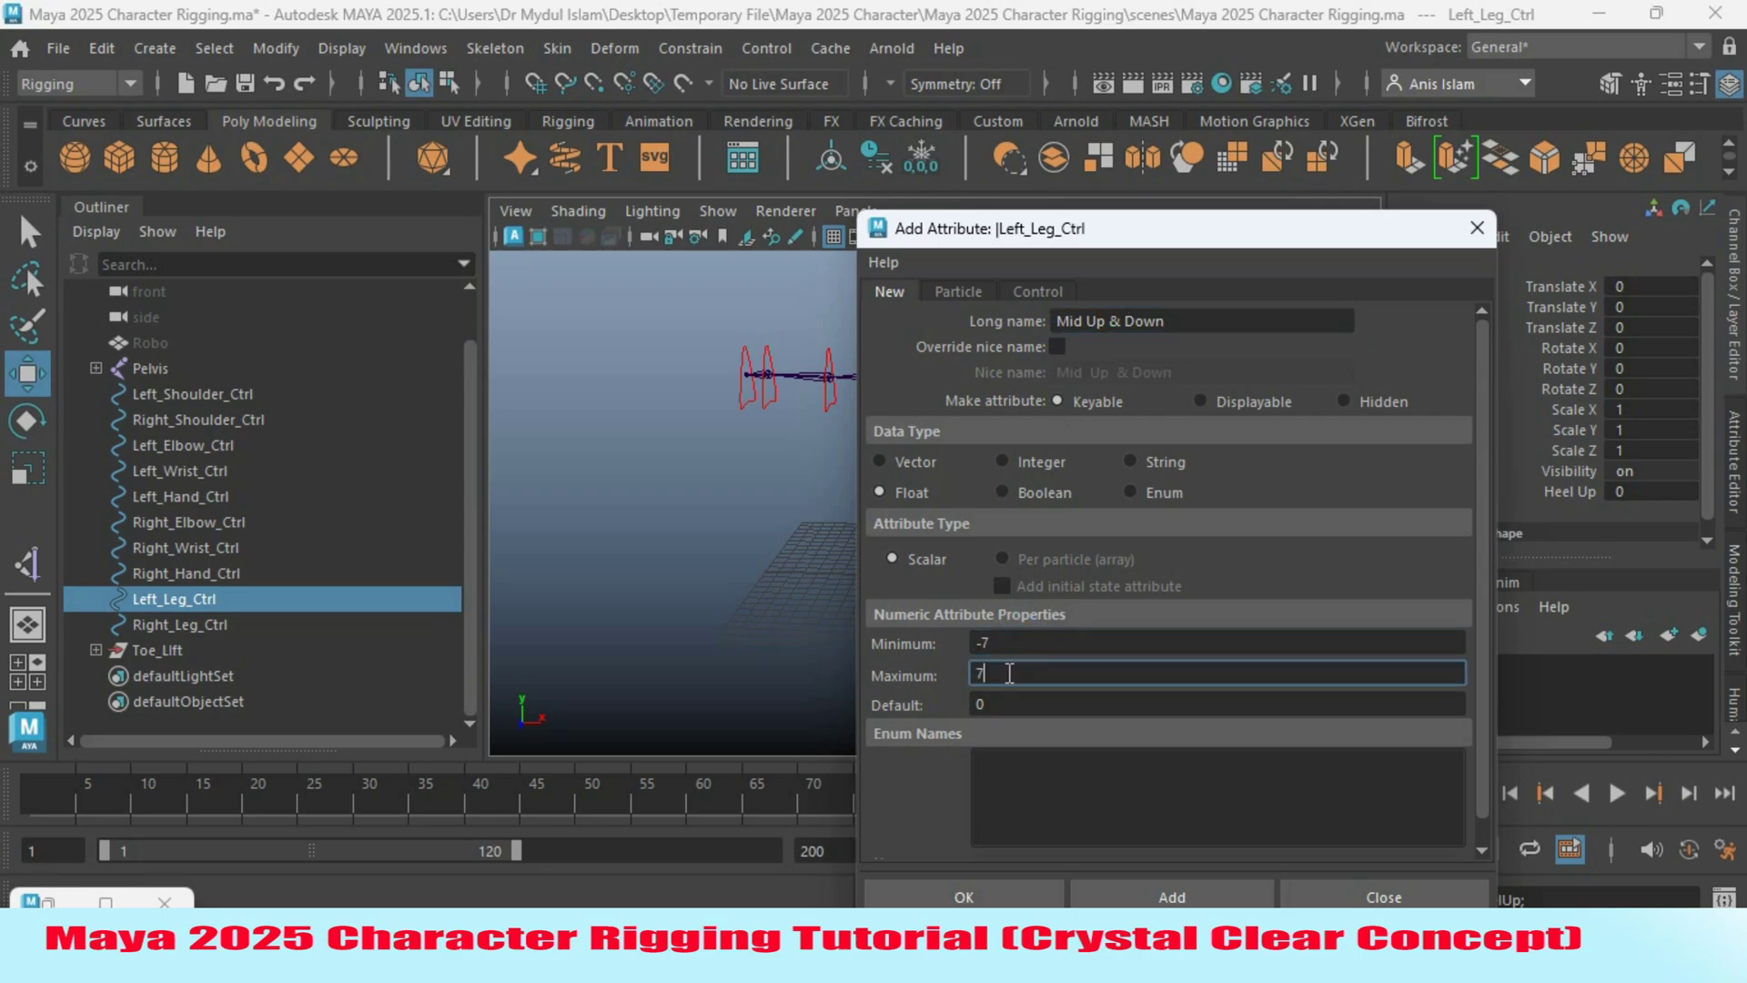
pyautogui.click(1173, 897)
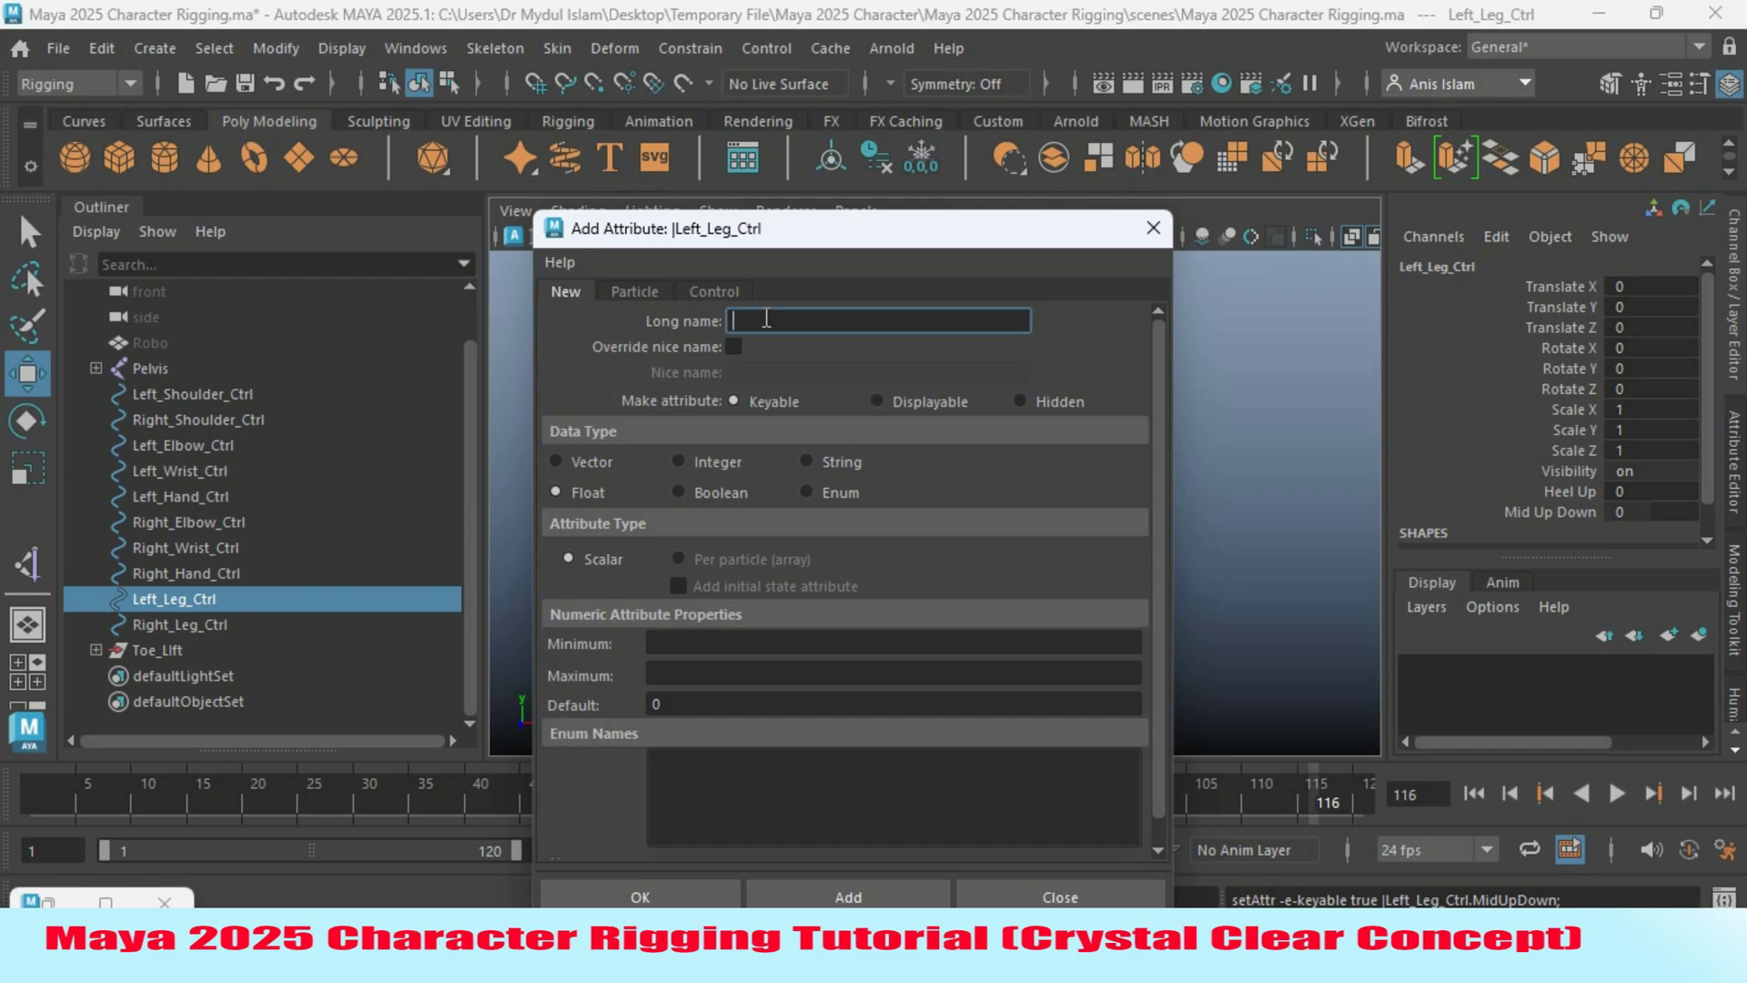
# Add a float attribute named Foot Up to Left_Leg_Ctrl with minimum 0 and maximum 7, and close the attribute dialog.
pyautogui.write('FootUp')
pyautogui.click(686, 640)
pyautogui.write('0')
pyautogui.press('Tab')
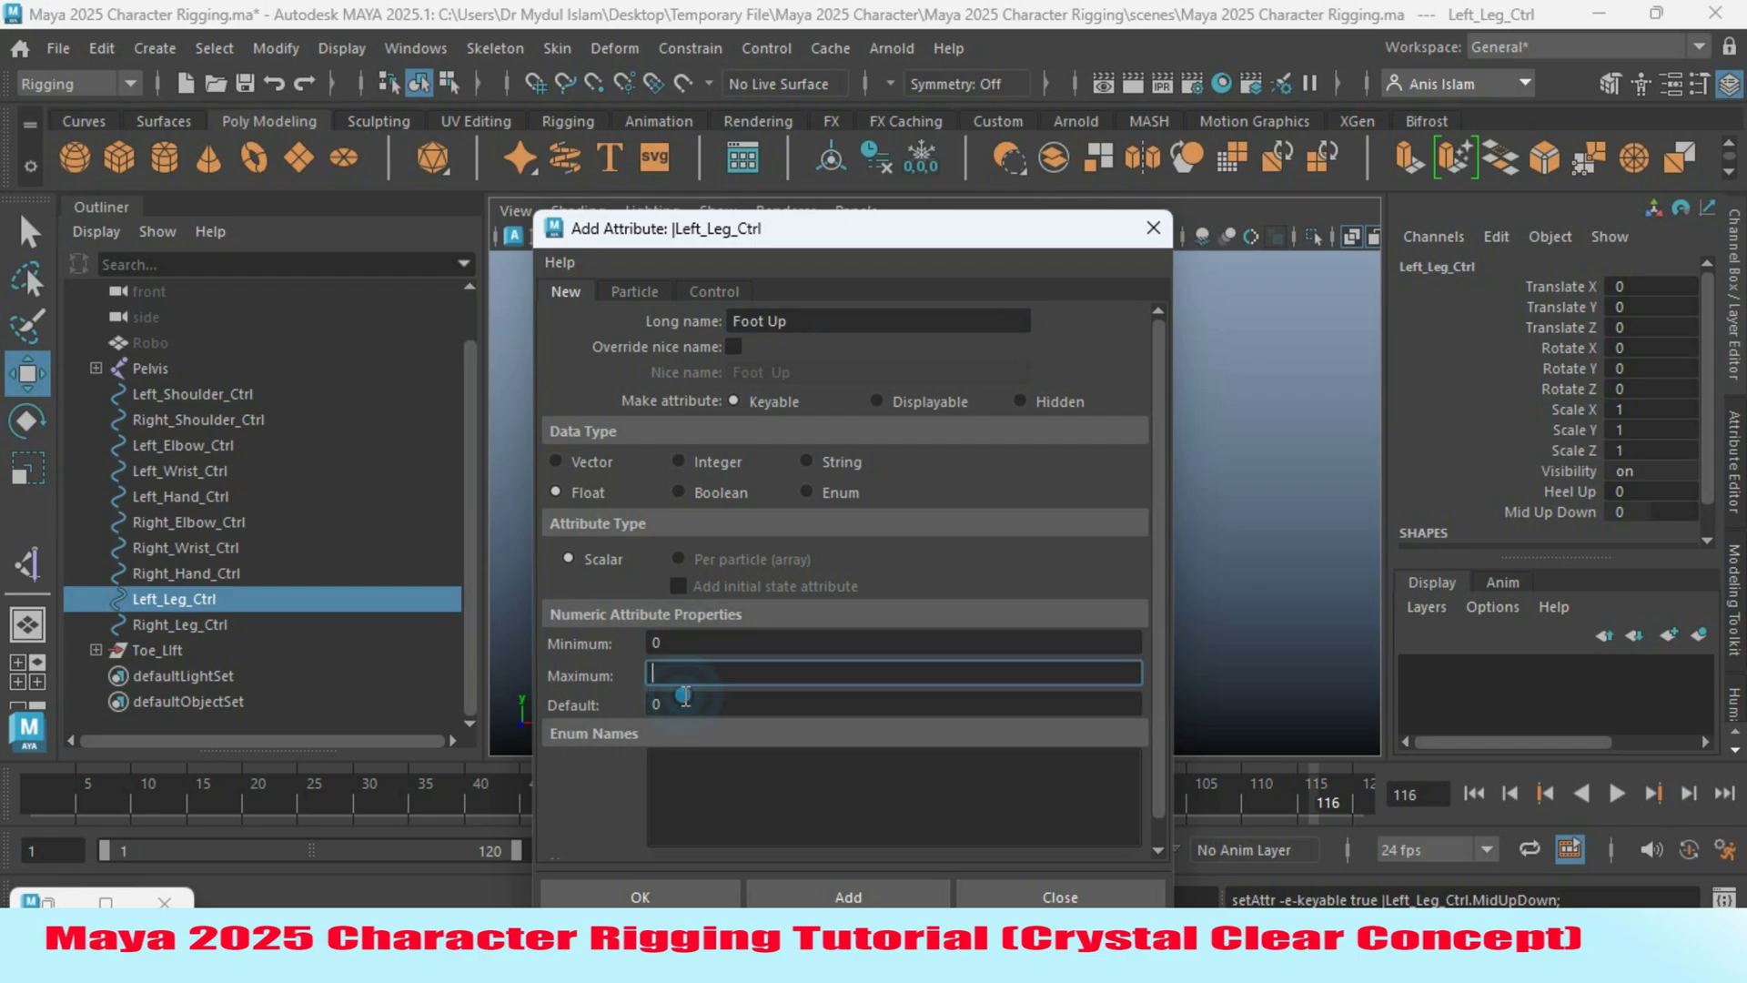
pyautogui.write('7')
pyautogui.press('Tab')
pyautogui.click(836, 893)
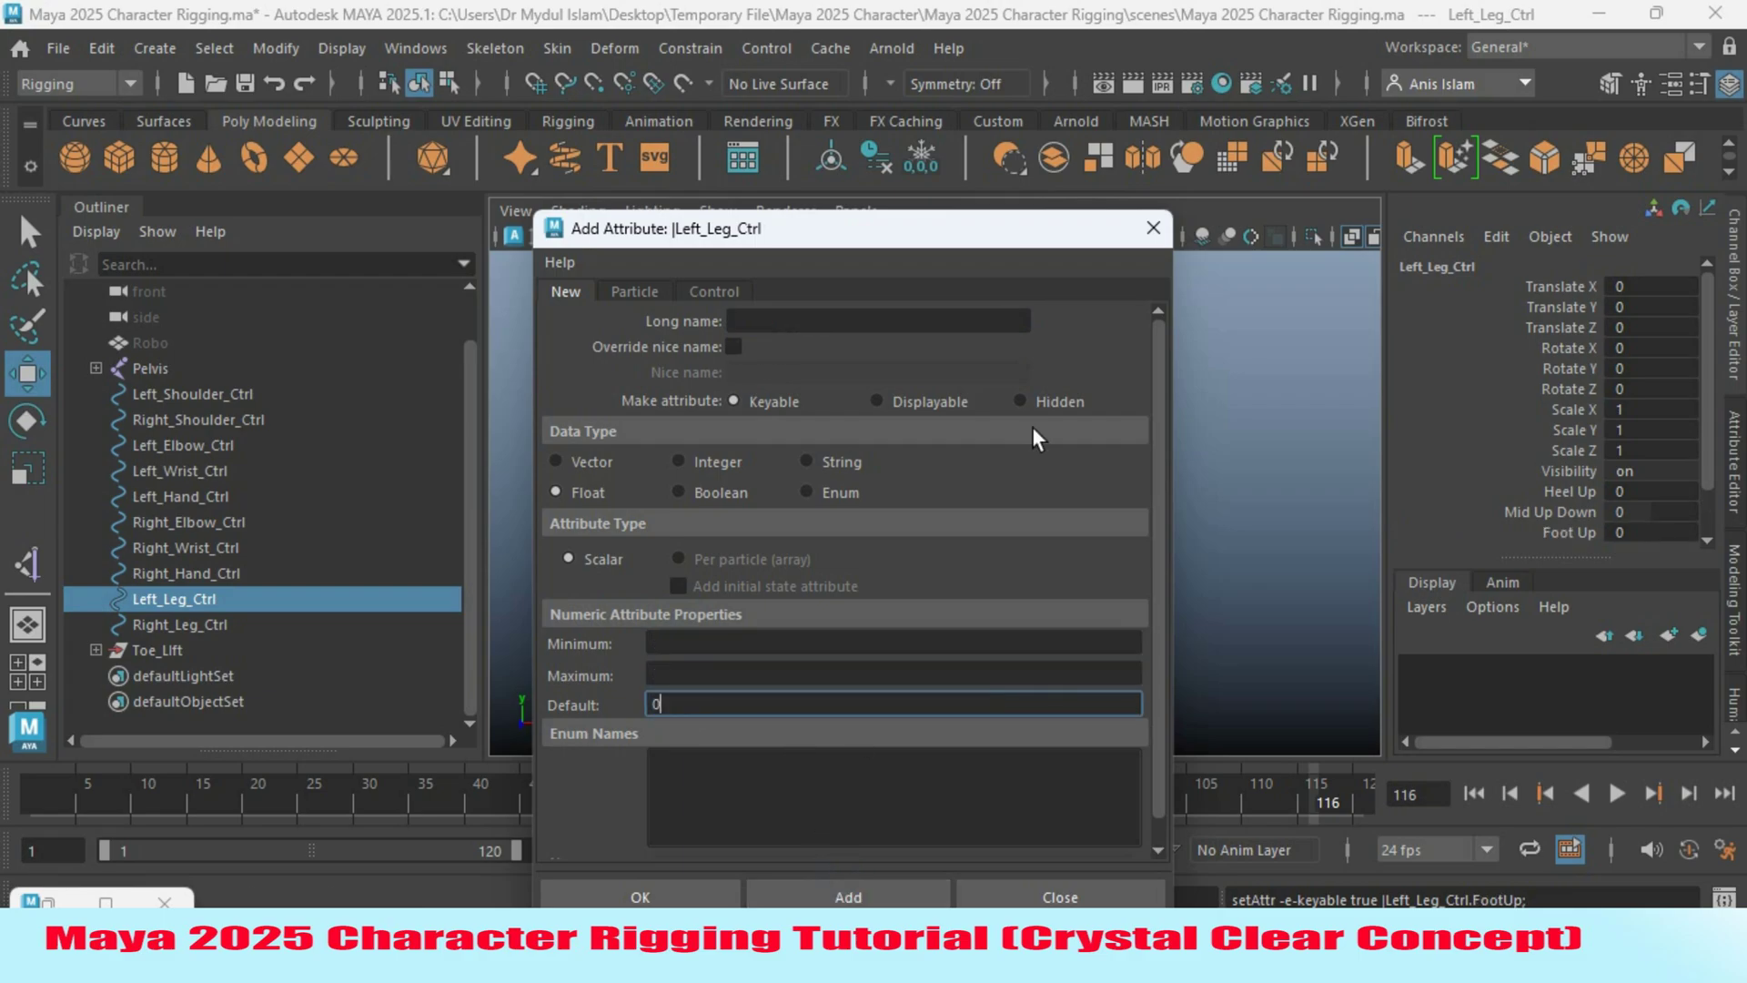
pyautogui.press('Escape')
pyautogui.keyDown('alt'); pyautogui.moveTo(879, 580); pyautogui.dragTo(861, 589, button='middle'); pyautogui.keyUp('alt')
pyautogui.keyDown('alt'); pyautogui.moveTo(861, 589); pyautogui.dragTo(863, 592); pyautogui.keyUp('alt')
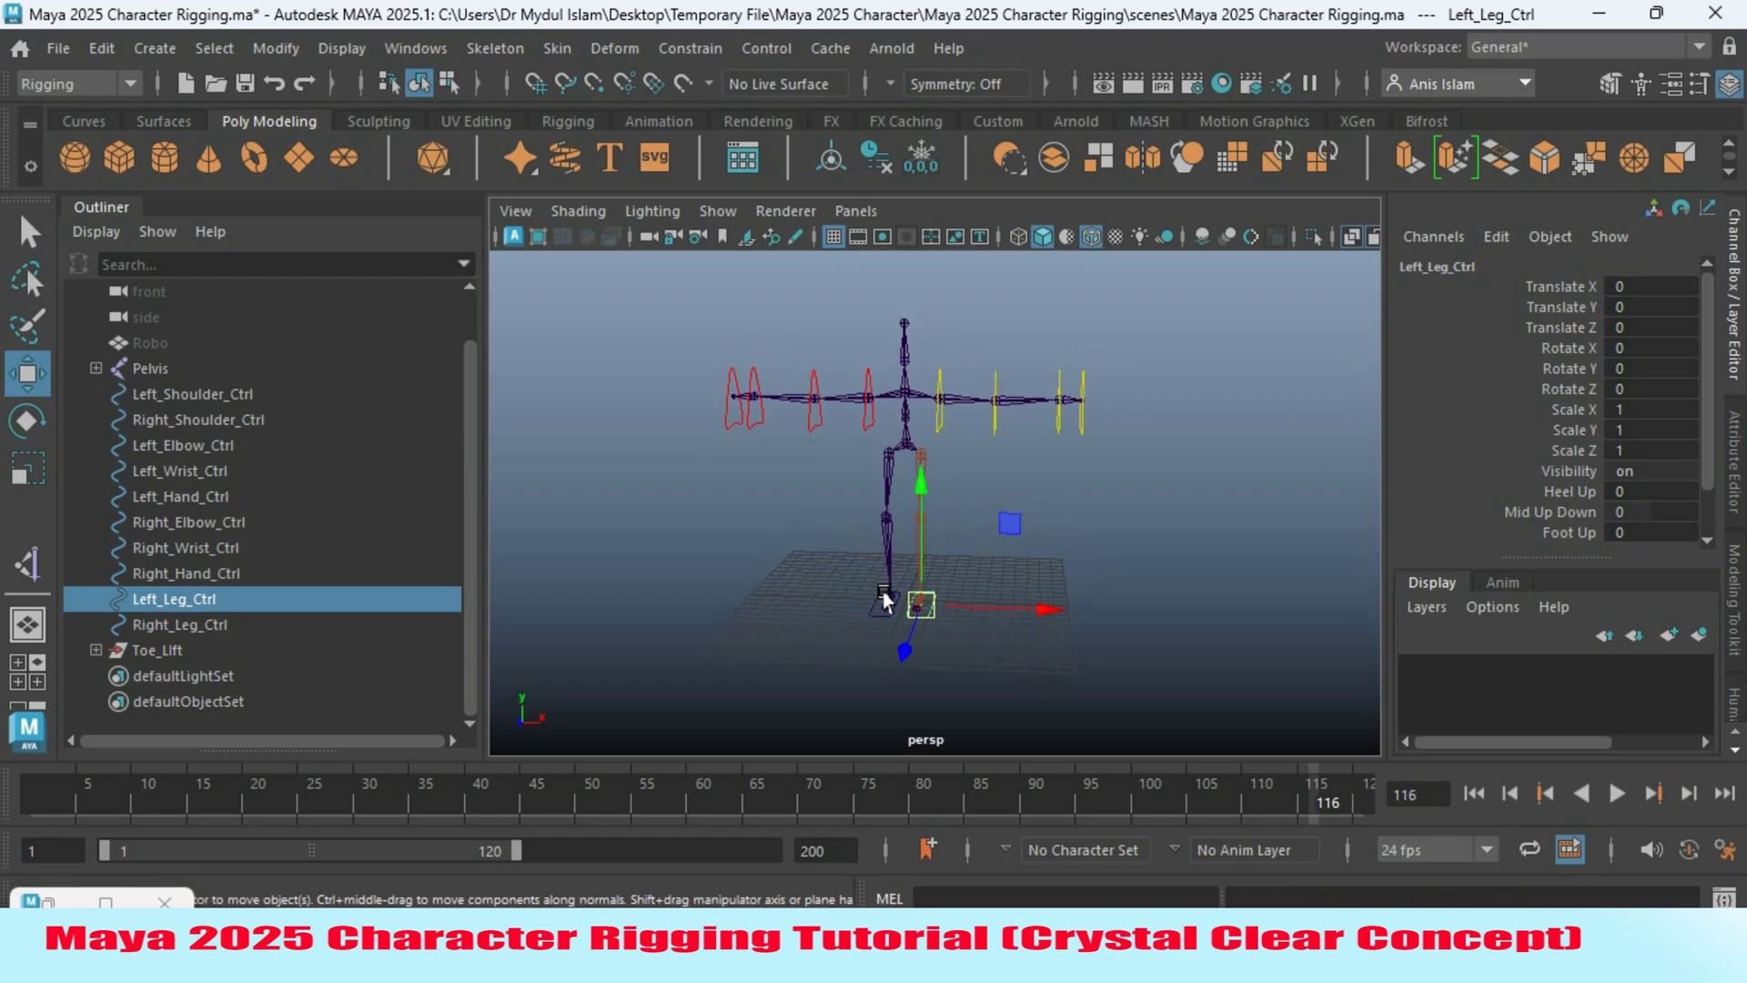
pyautogui.keyDown('alt'); pyautogui.moveTo(847, 587); pyautogui.dragTo(780, 560, button='middle'); pyautogui.keyUp('alt')
pyautogui.keyDown('alt'); pyautogui.moveTo(789, 566); pyautogui.dragTo(836, 657, button='right'); pyautogui.keyUp('alt')
pyautogui.keyDown('alt'); pyautogui.moveTo(839, 608); pyautogui.dragTo(855, 614, button='middle'); pyautogui.keyUp('alt')
pyautogui.keyDown('alt'); pyautogui.moveTo(855, 622); pyautogui.dragTo(866, 618); pyautogui.keyUp('alt')
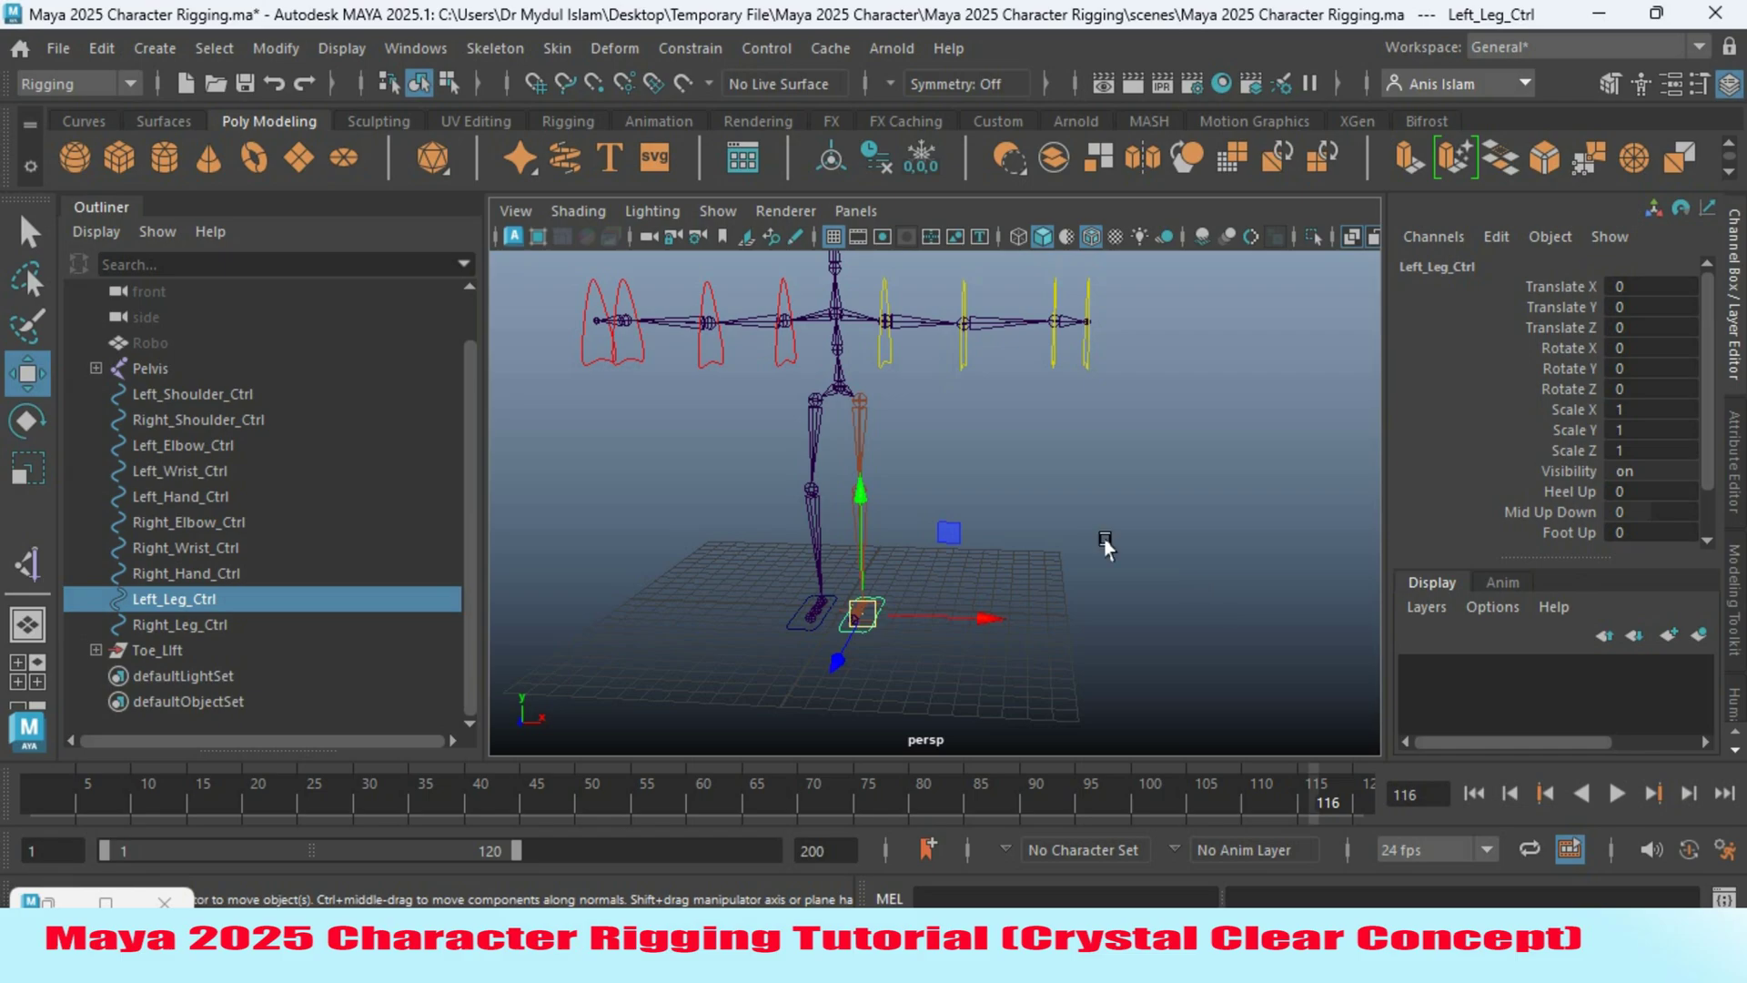
pyautogui.keyDown('alt'); pyautogui.moveTo(1056, 527); pyautogui.dragTo(1000, 551); pyautogui.keyUp('alt')
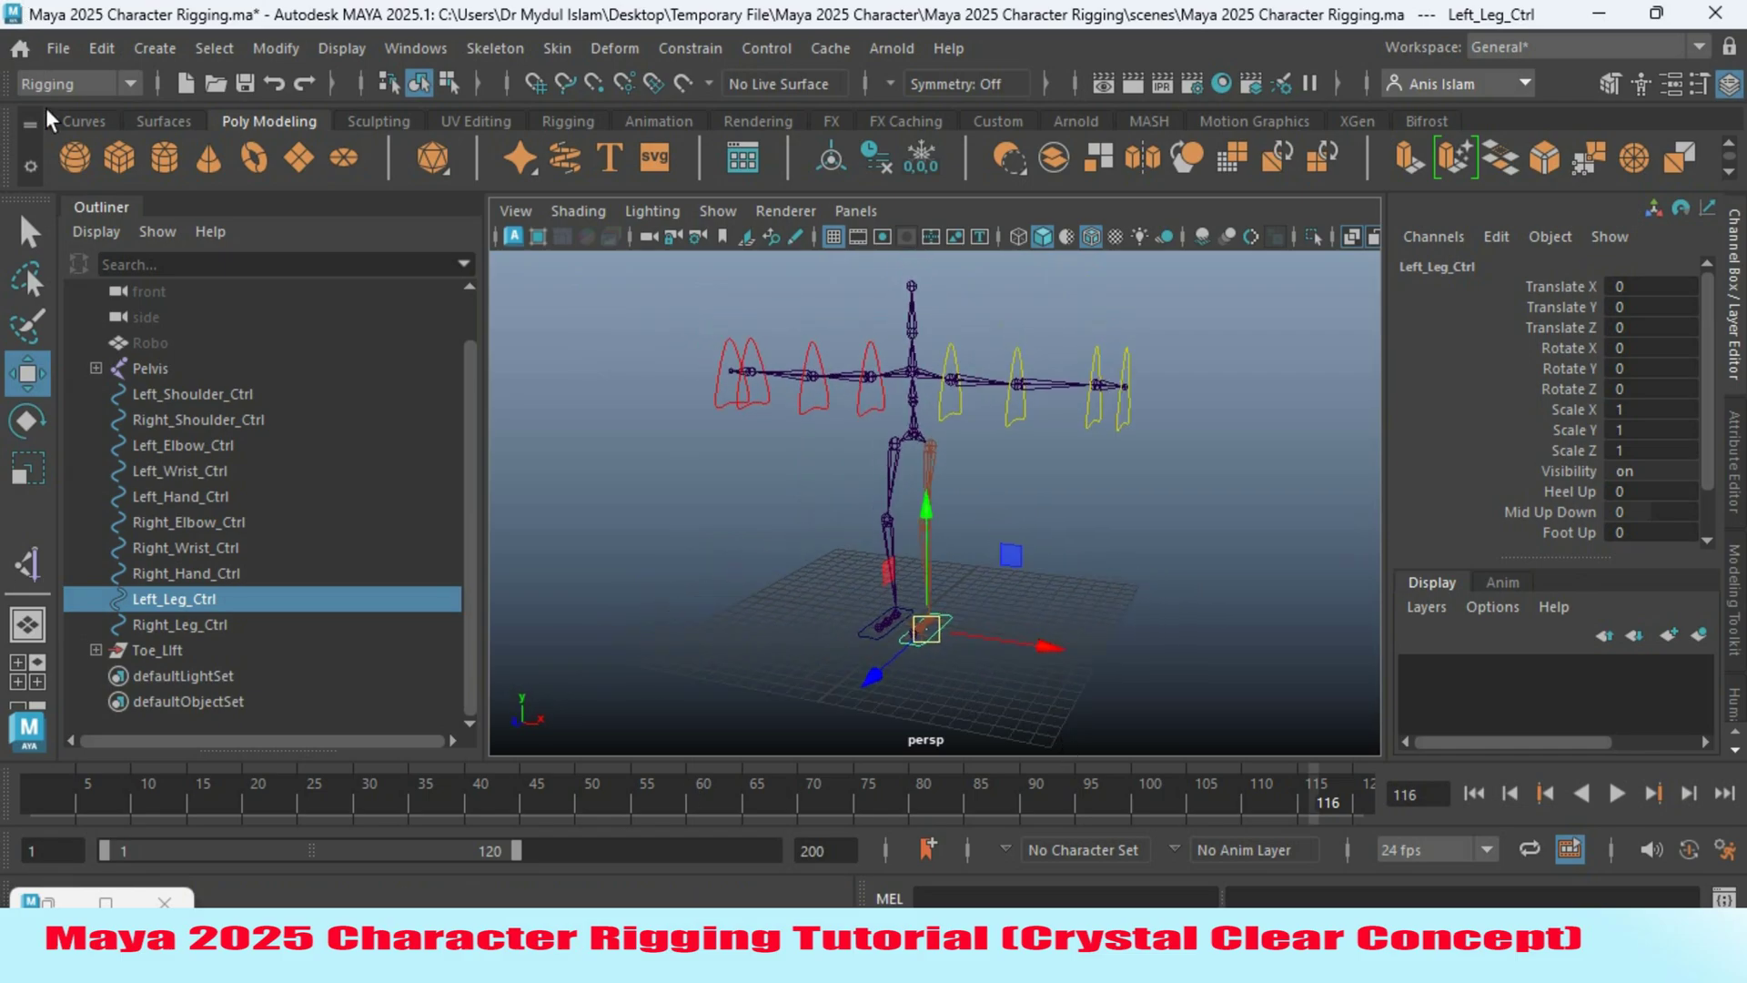
# Switch to the Animation toolset and load Left_Leg_Ctrl as the driver in Set Driven Key.
pyautogui.click(64, 85)
pyautogui.click(63, 163)
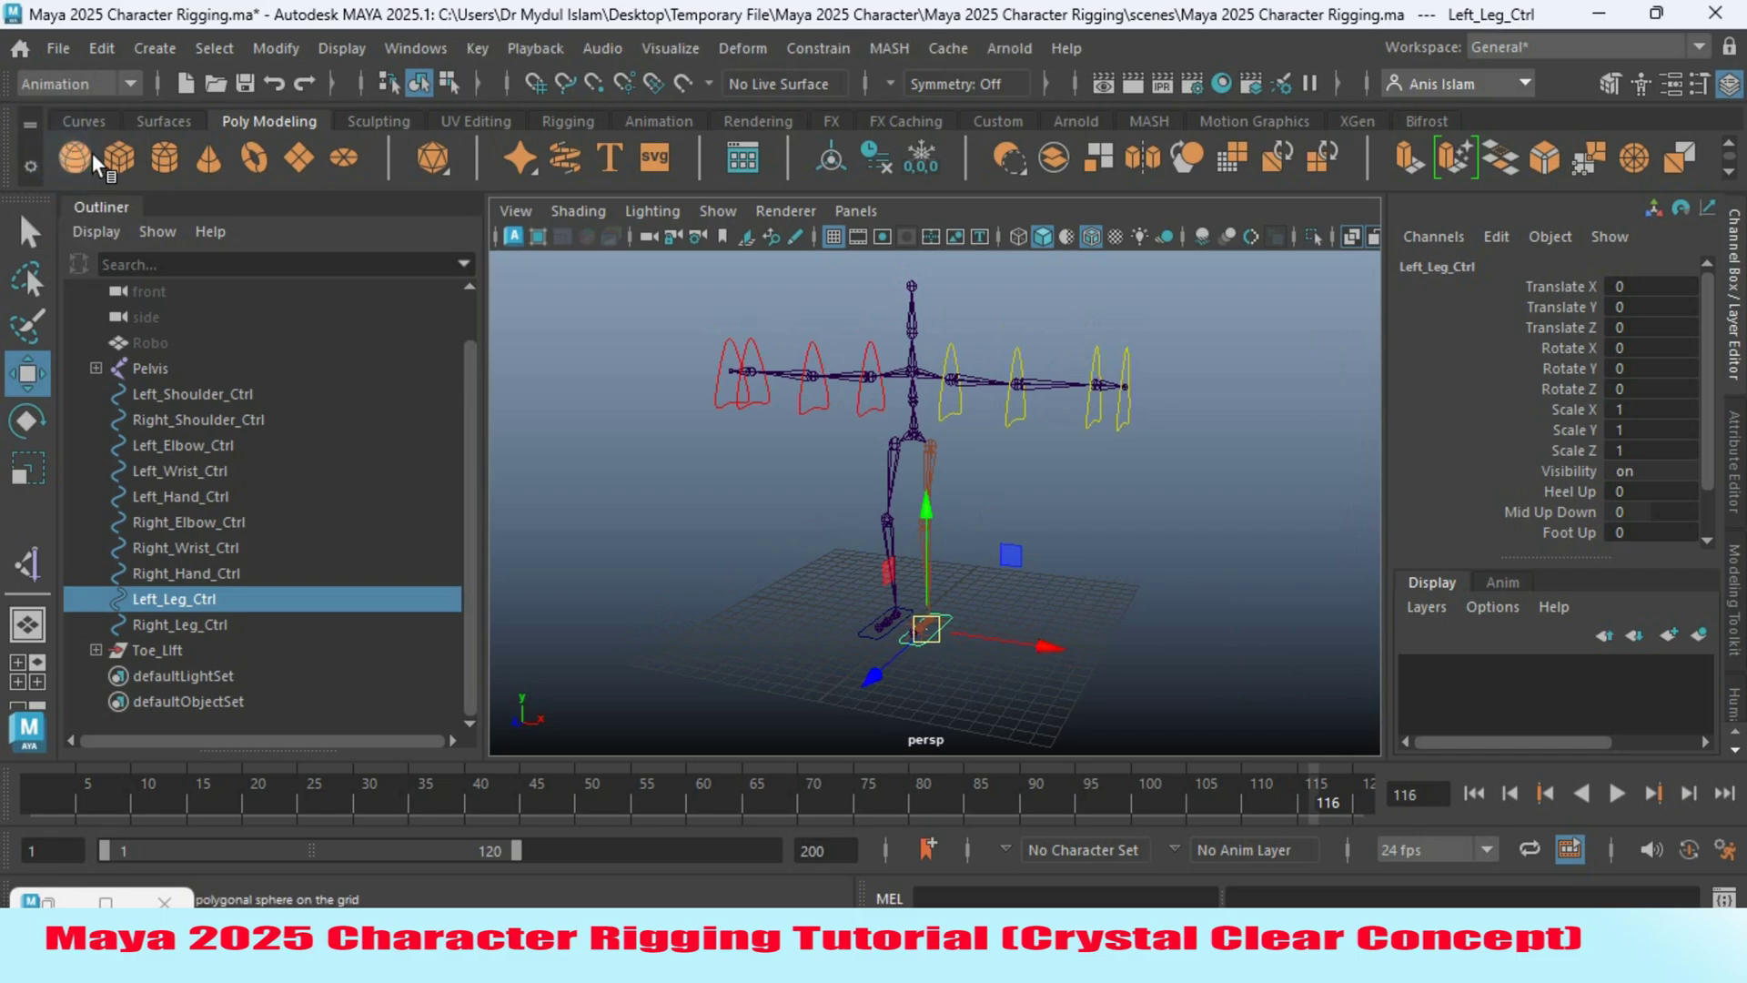
pyautogui.keyDown('alt'); pyautogui.moveTo(777, 495); pyautogui.dragTo(803, 551); pyautogui.keyUp('alt')
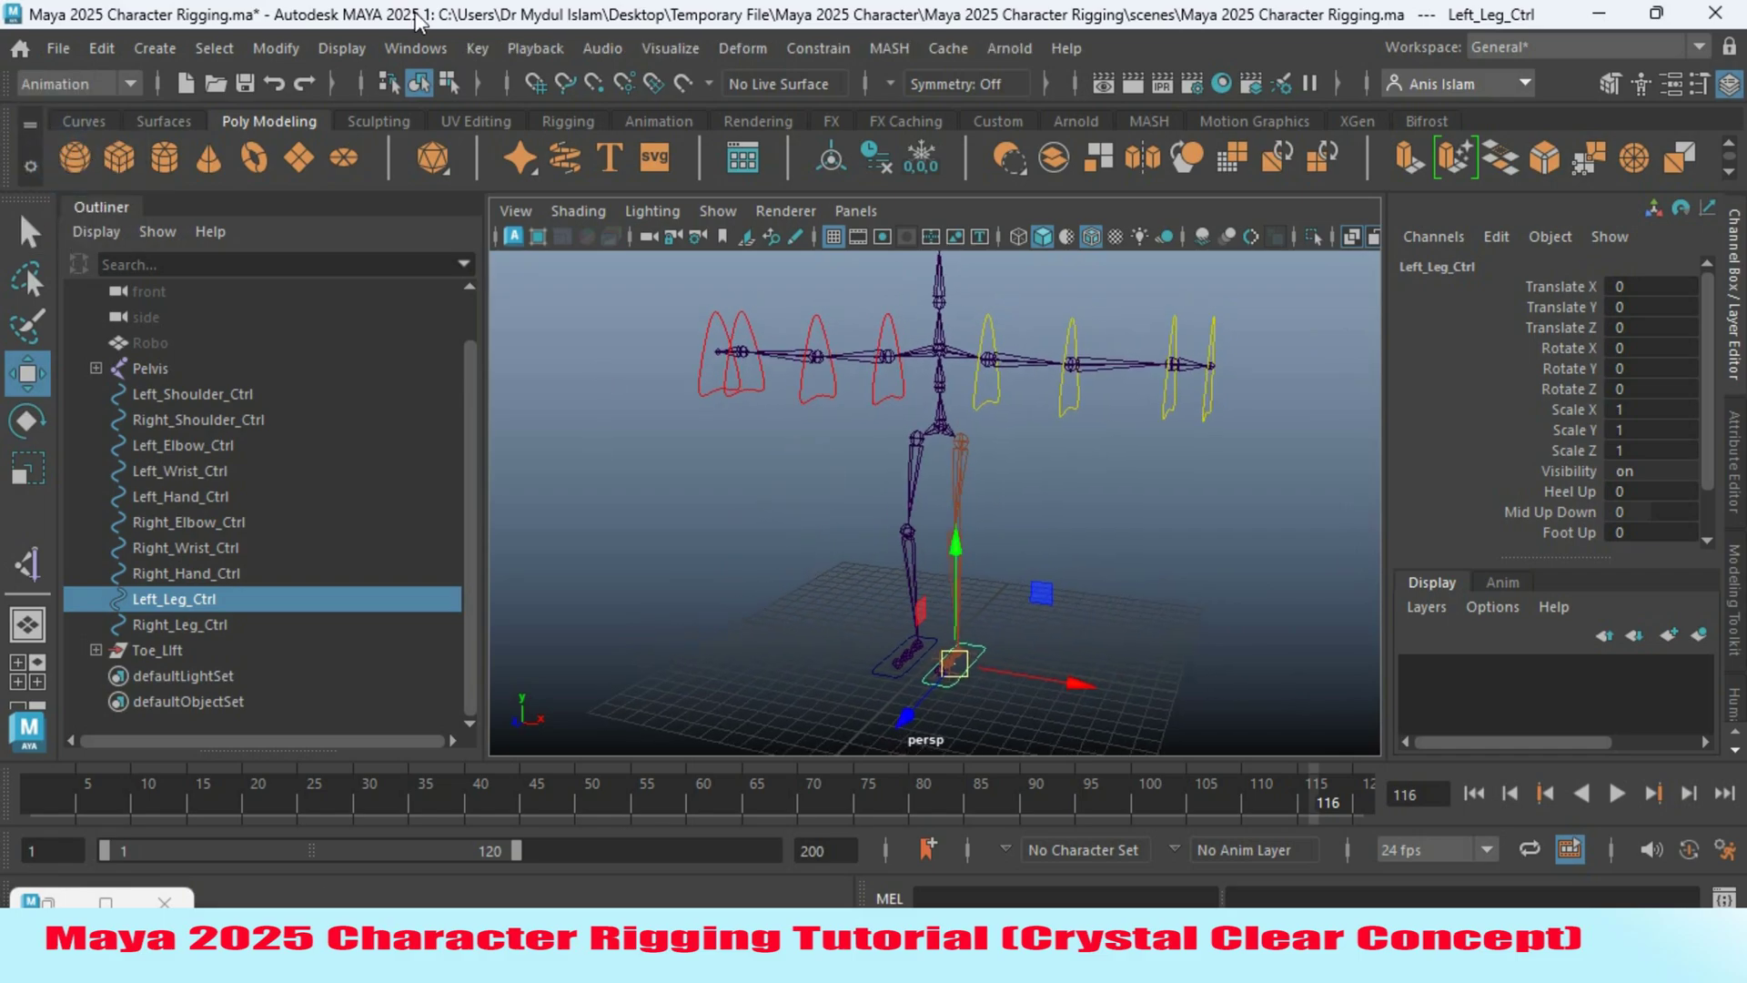
pyautogui.click(477, 48)
pyautogui.moveTo(729, 205)
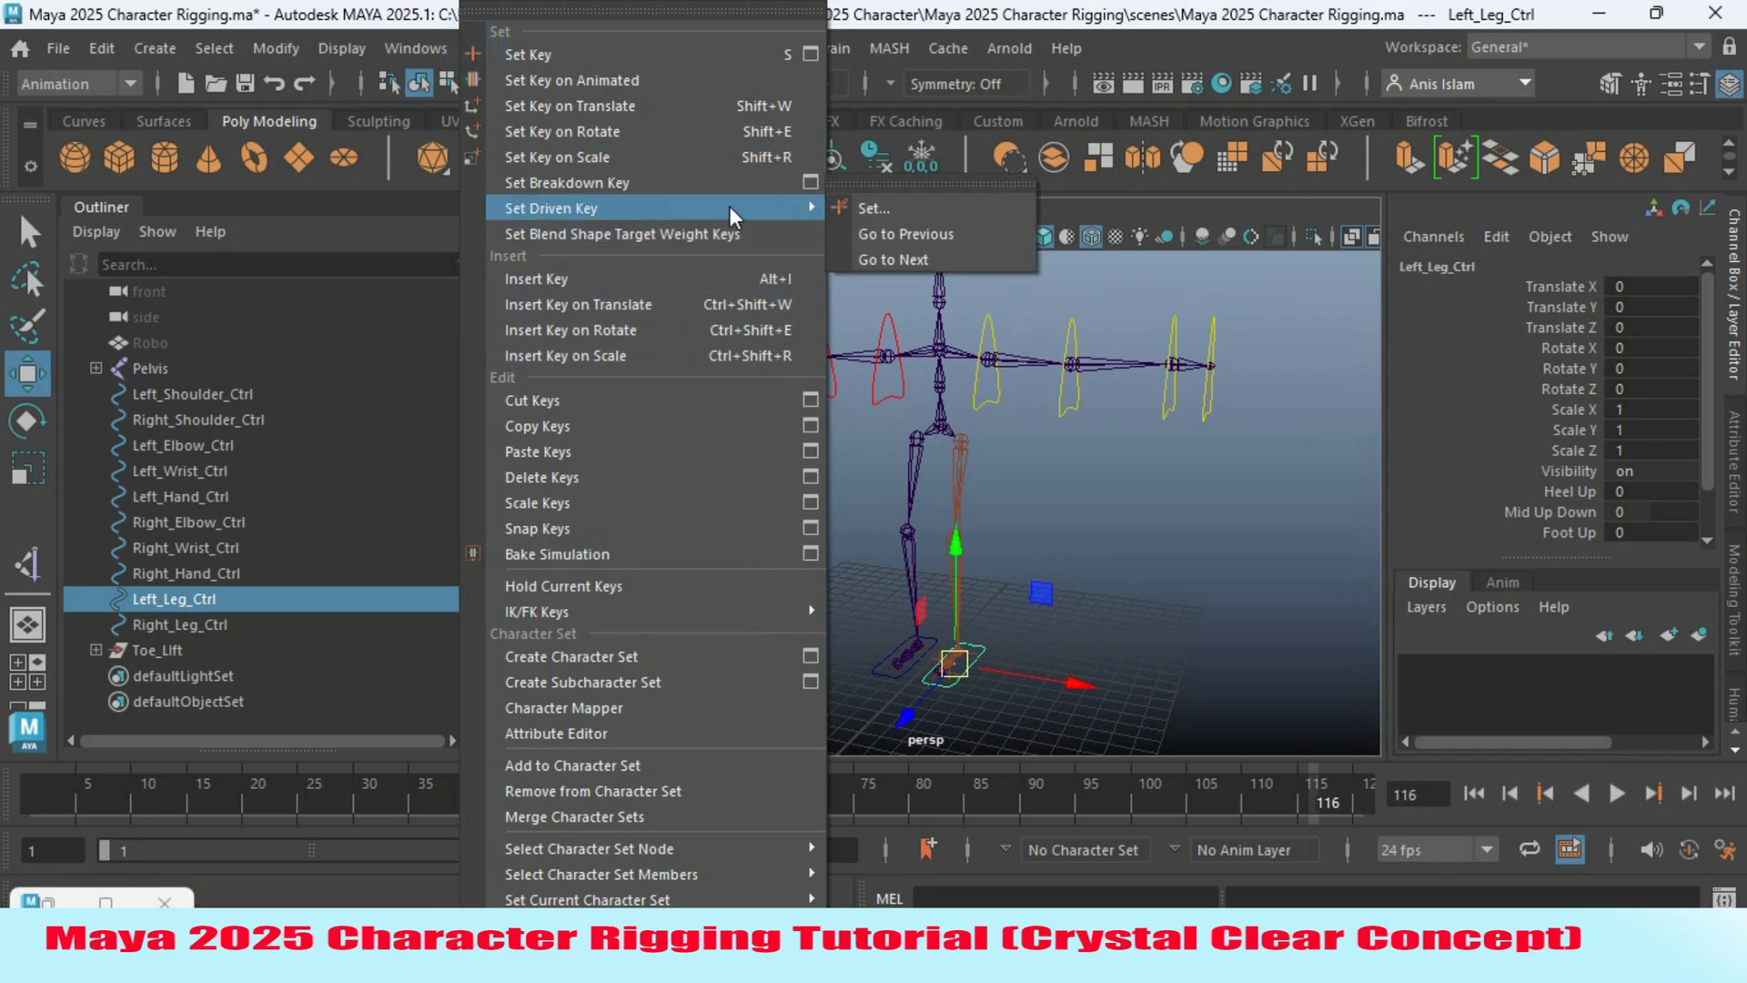
pyautogui.click(892, 208)
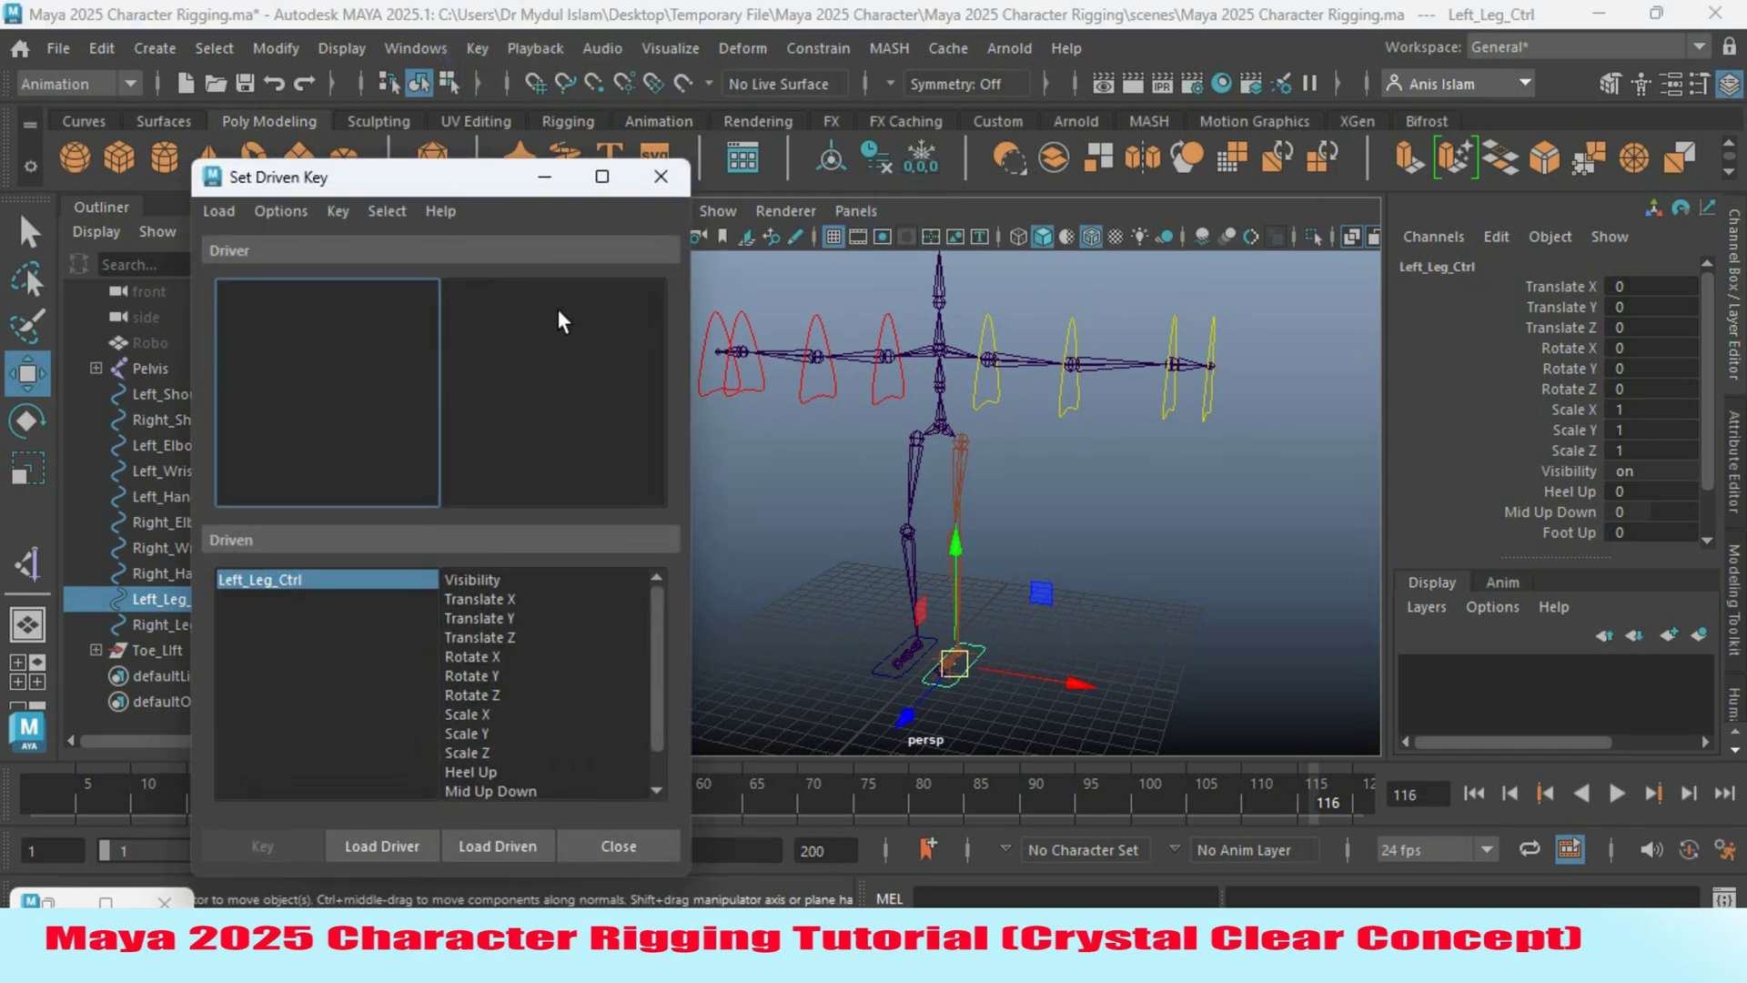
pyautogui.moveTo(418, 189); pyautogui.dragTo(574, 193)
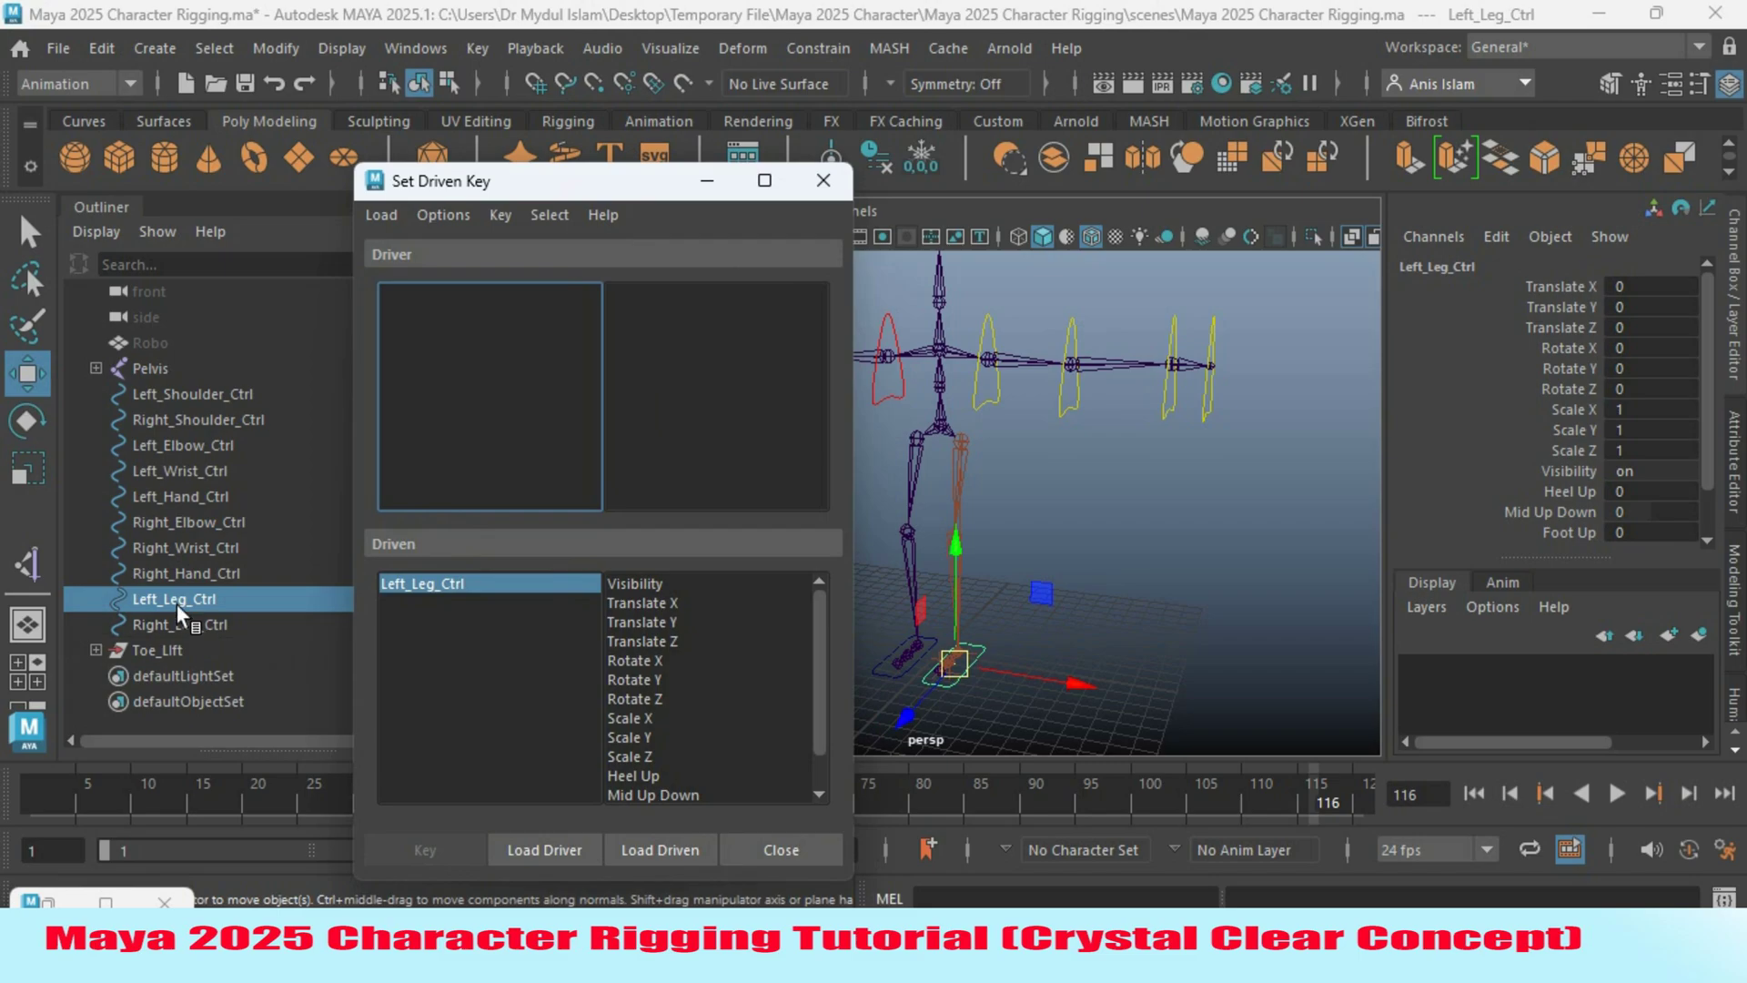
pyautogui.click(559, 854)
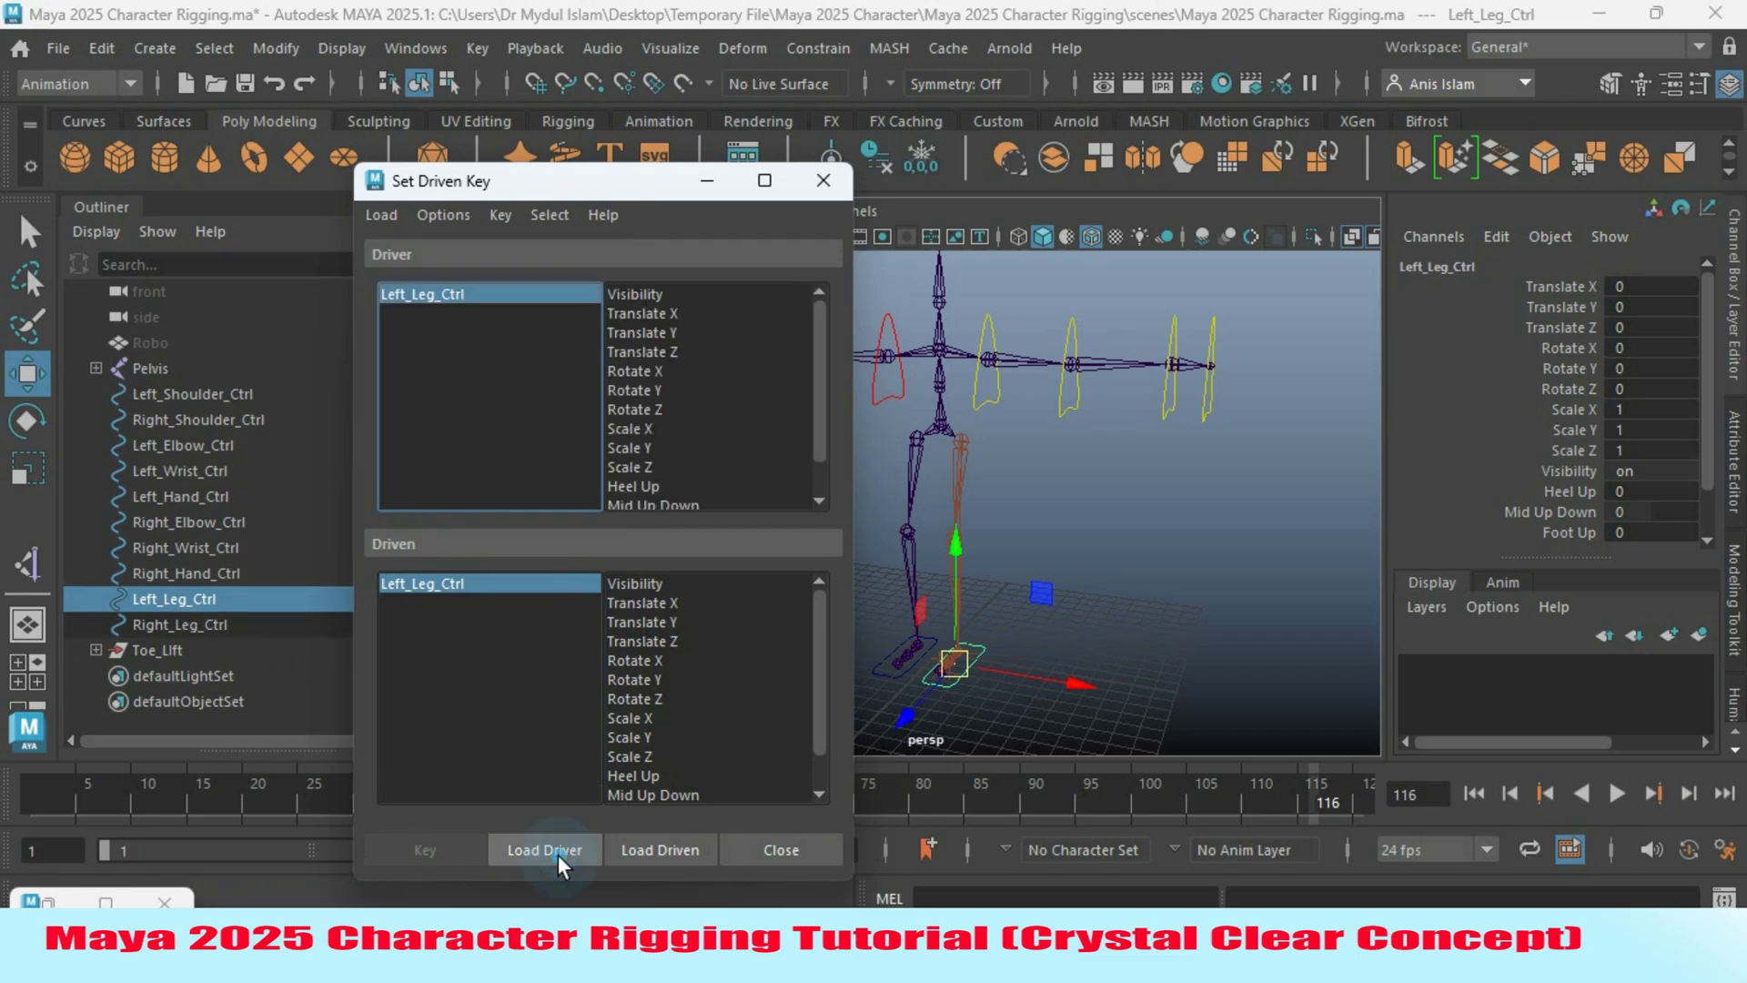
# Load the Heel_Up group inside Toe_LIft as the driven object in Set Driven Key.
pyautogui.click(95, 649)
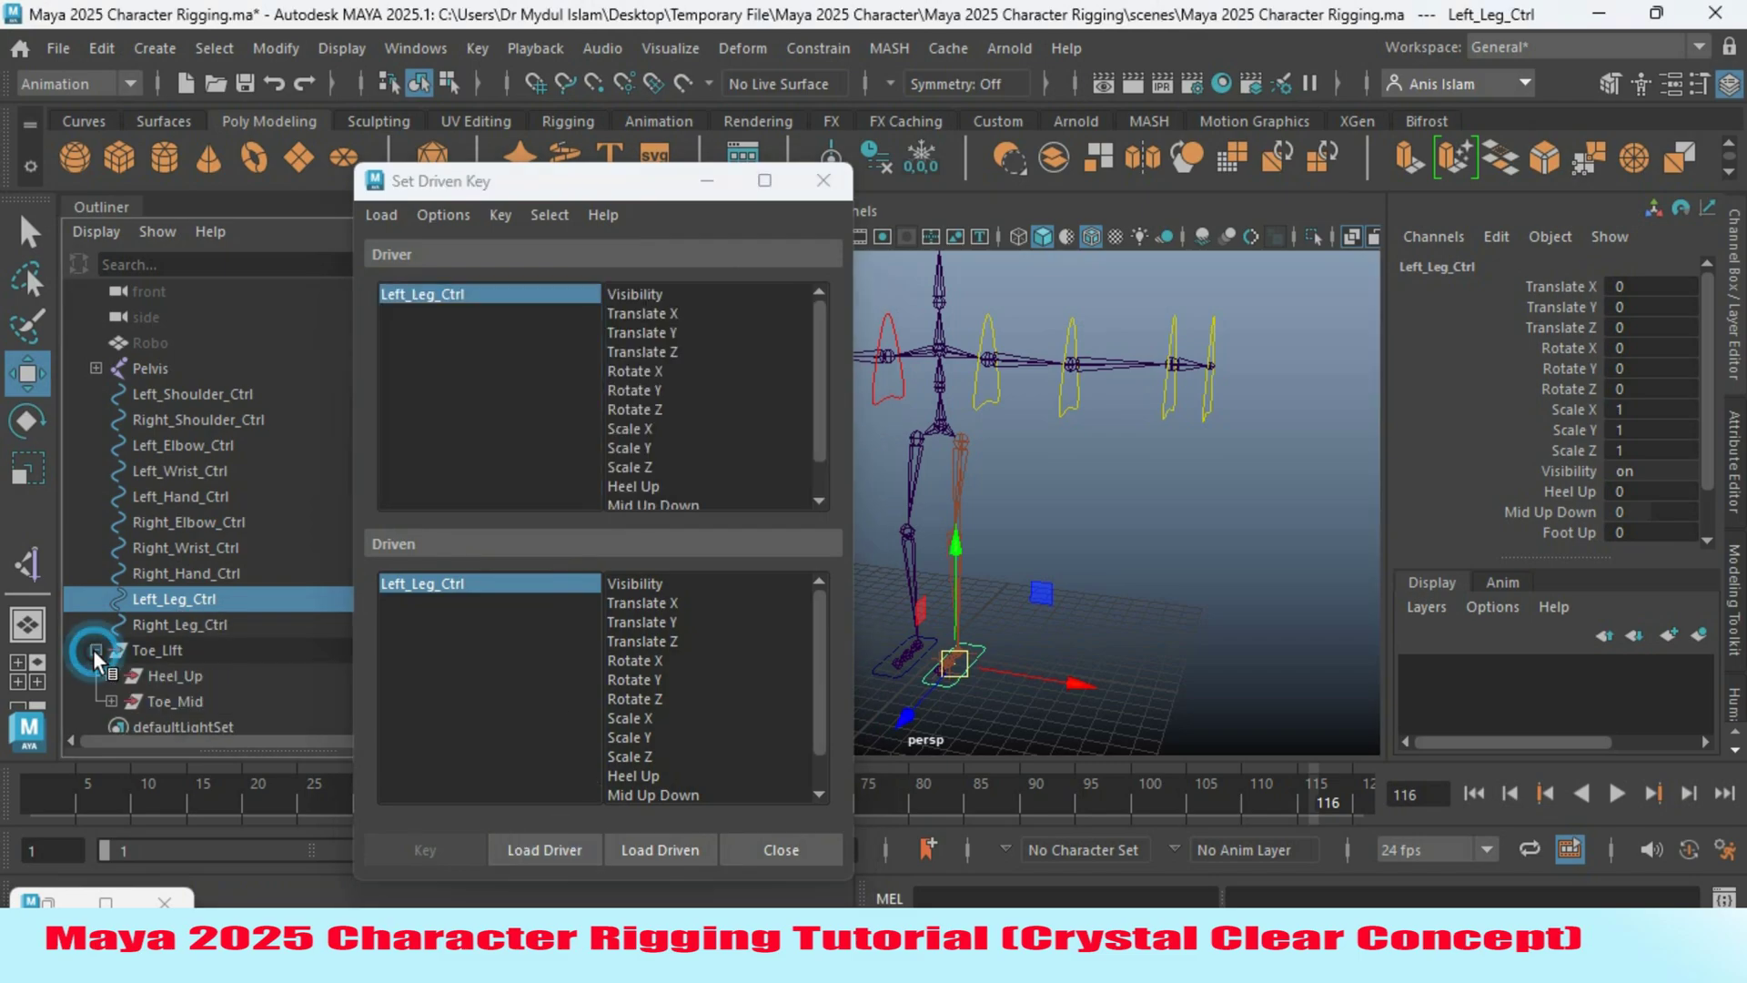
pyautogui.click(177, 677)
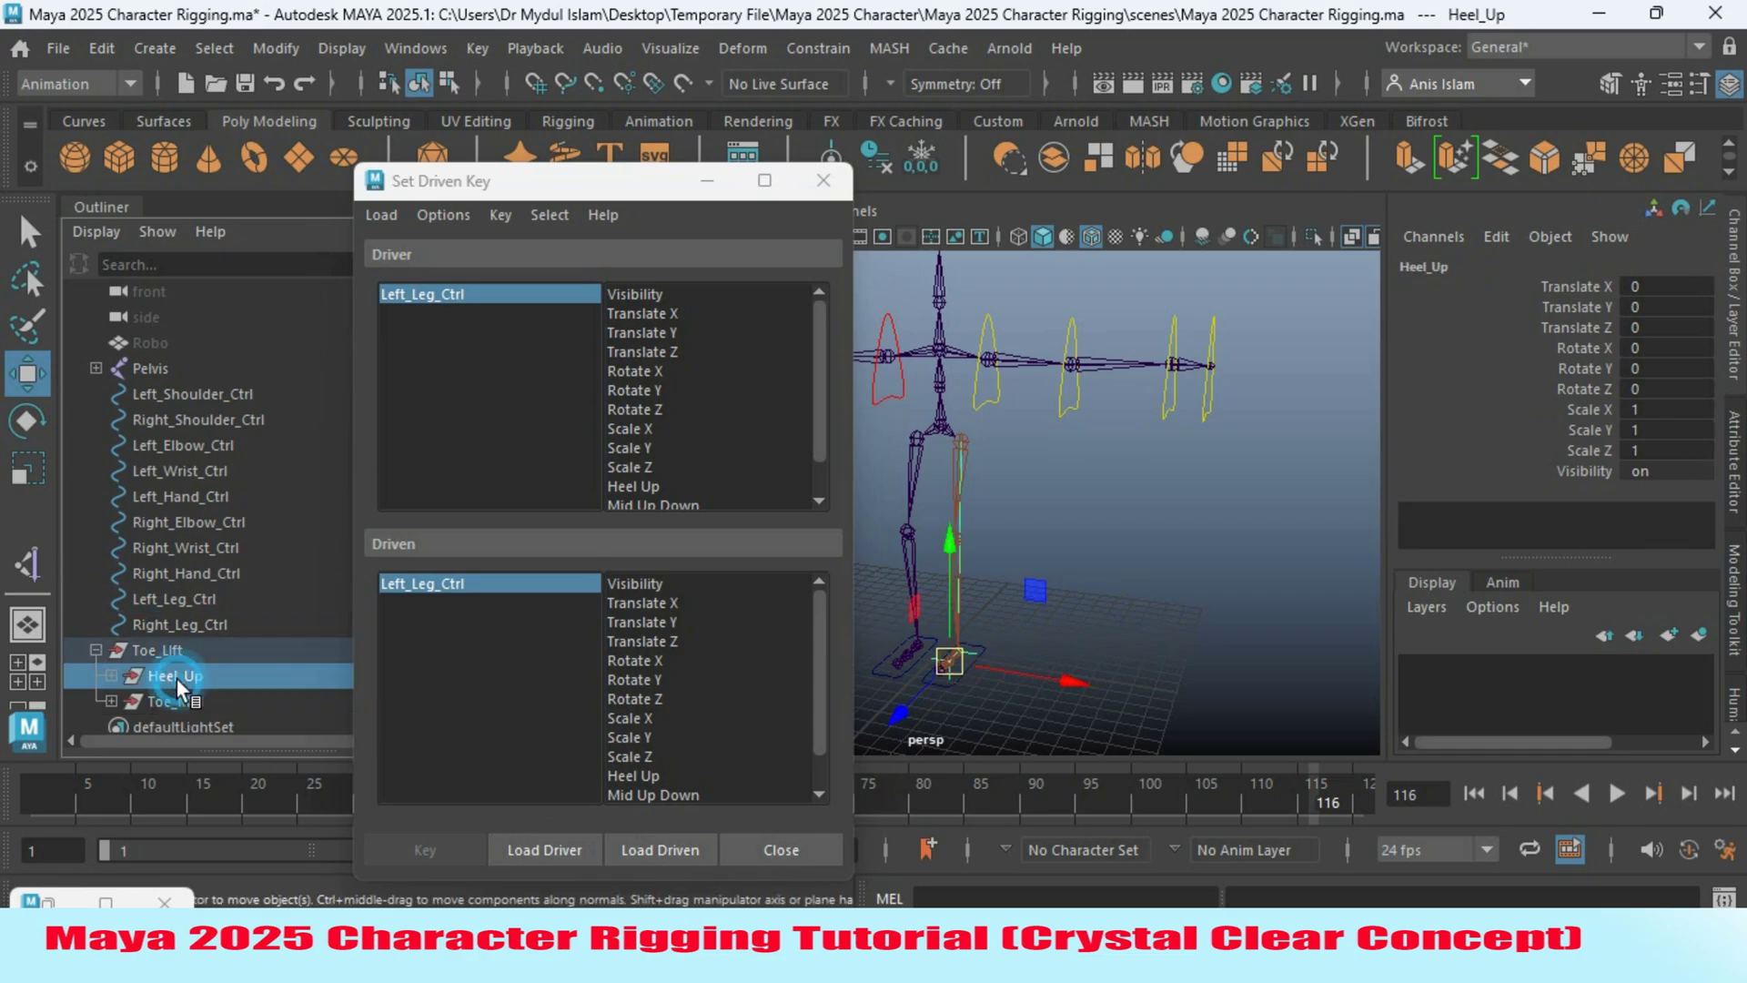
pyautogui.click(663, 850)
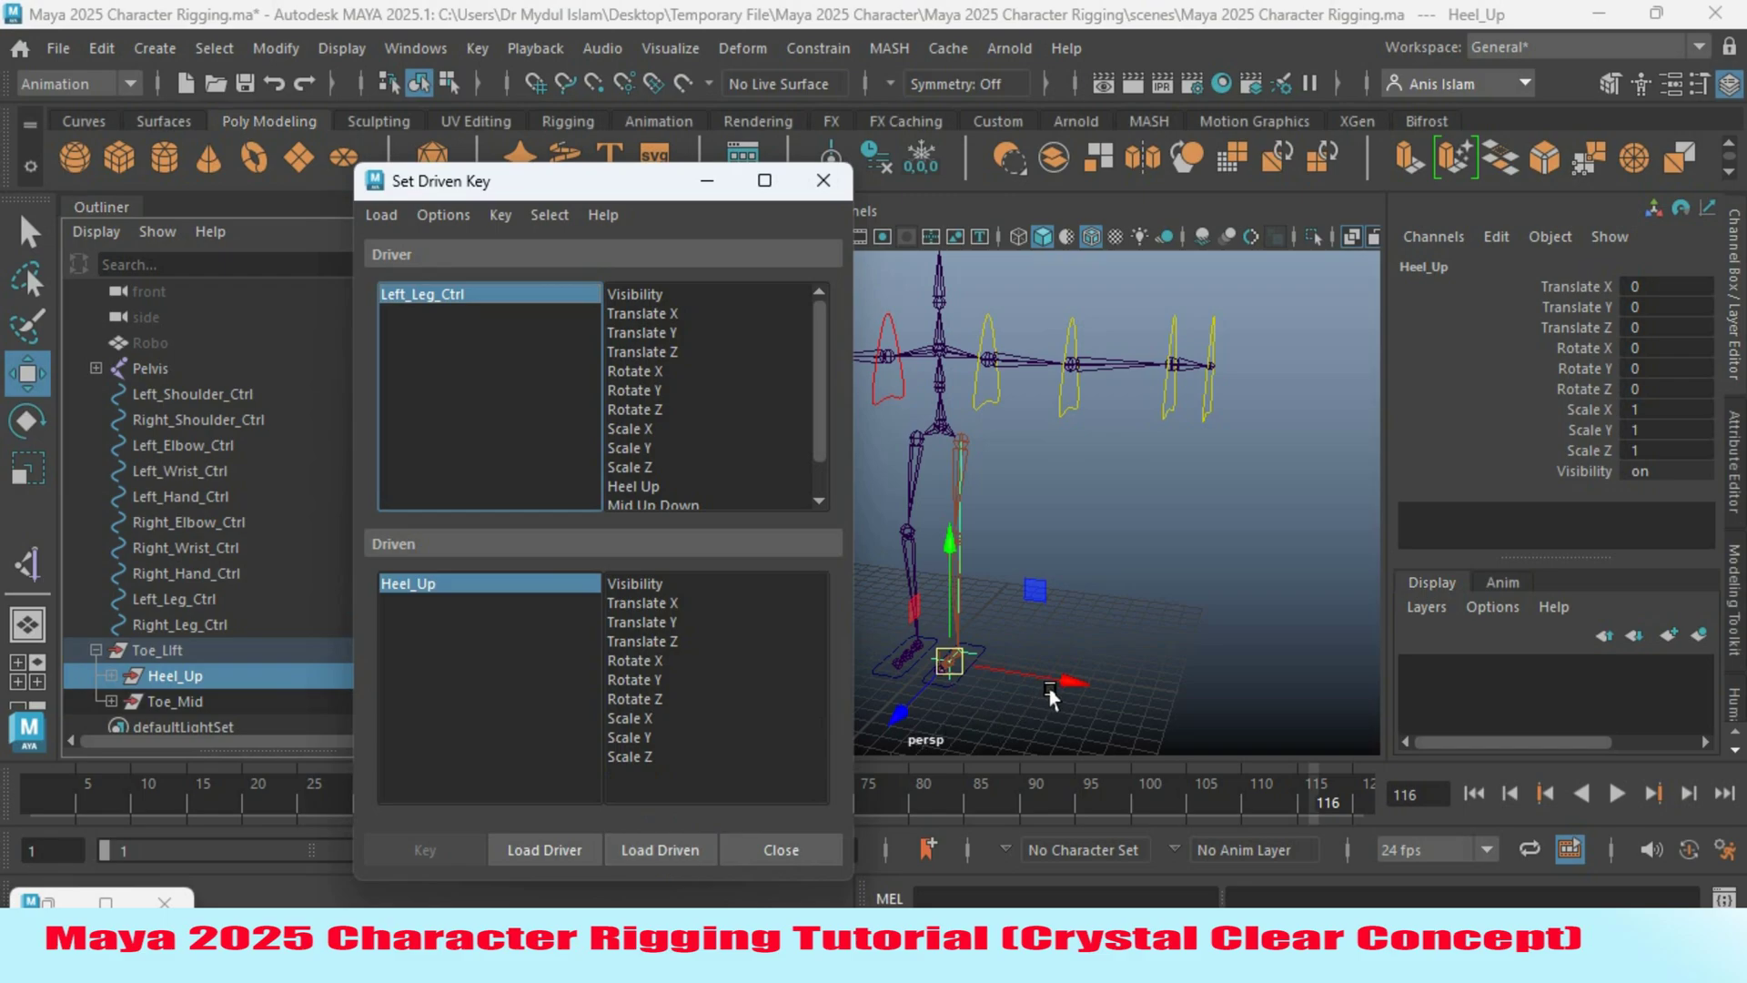
# Try rotating the Heel_Up group about its X axis and reset its Rotate X to 0.
pyautogui.keyDown('alt'); pyautogui.moveTo(1053, 692); pyautogui.dragTo(1002, 699); pyautogui.keyUp('alt')
pyautogui.keyDown('alt'); pyautogui.moveTo(1002, 699); pyautogui.dragTo(1095, 605, button='middle'); pyautogui.keyUp('alt')
pyautogui.keyDown('alt'); pyautogui.moveTo(1095, 605); pyautogui.dragTo(1128, 669, button='right'); pyautogui.keyUp('alt')
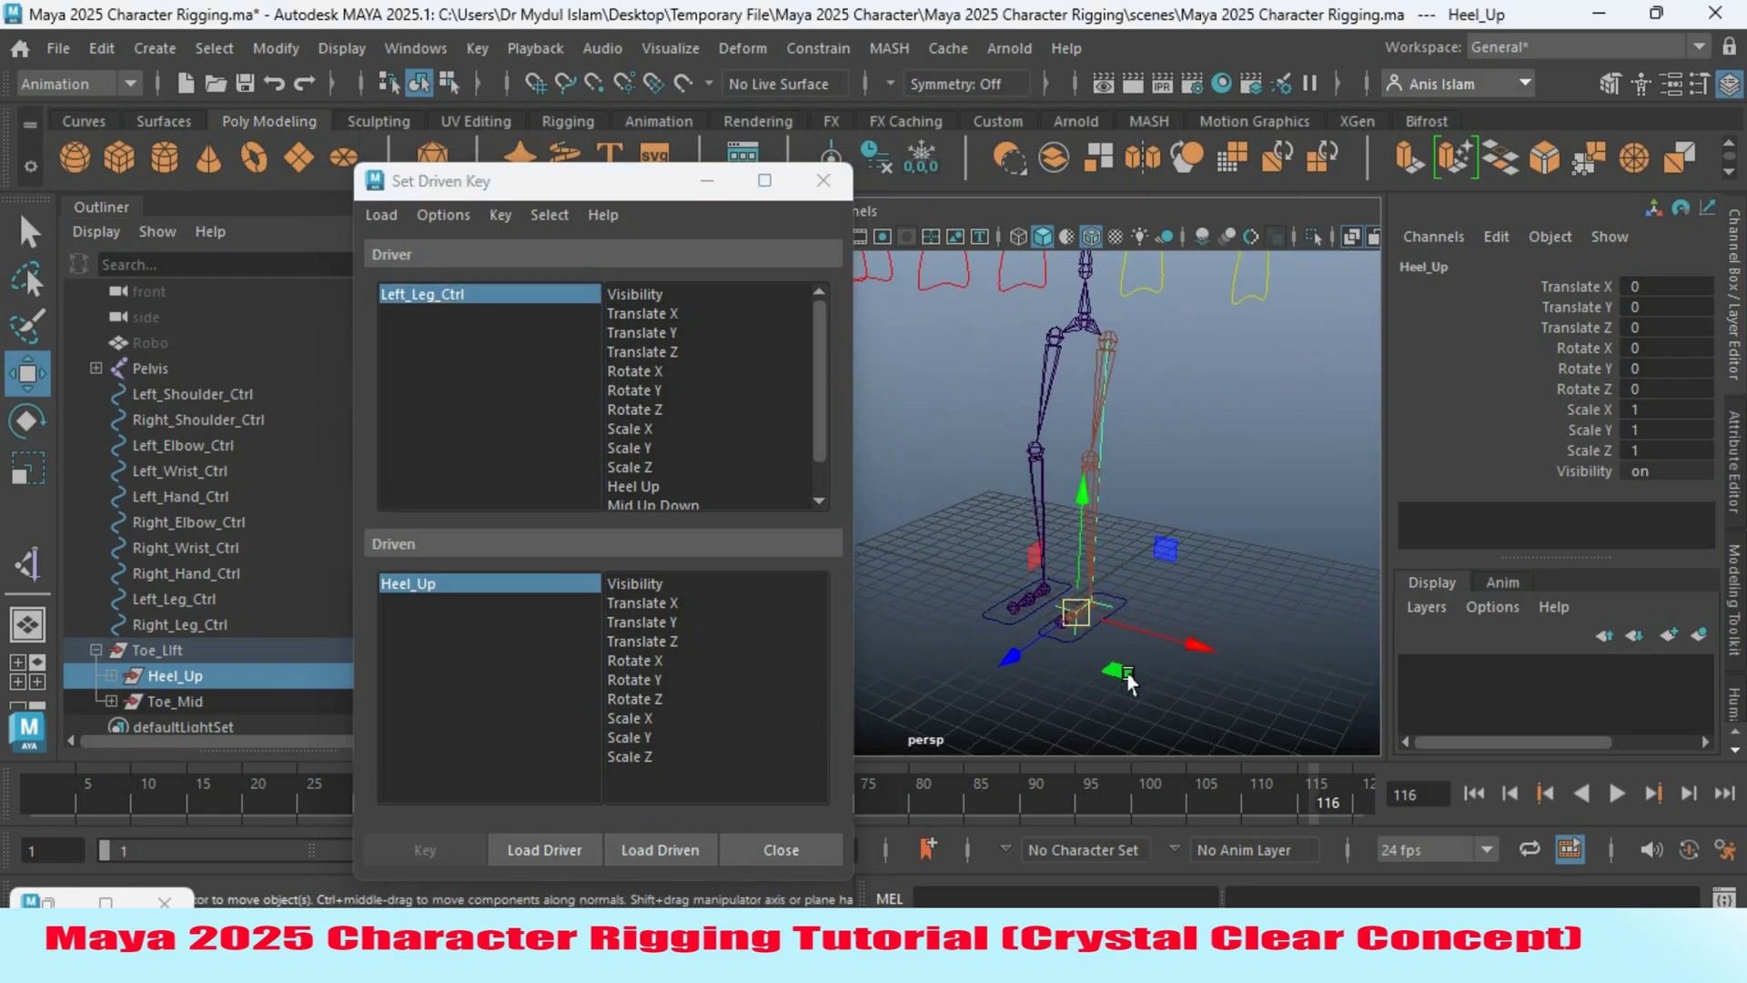
pyautogui.keyDown('alt'); pyautogui.moveTo(1095, 592); pyautogui.dragTo(1112, 648, button='right'); pyautogui.keyUp('alt')
pyautogui.press('e')
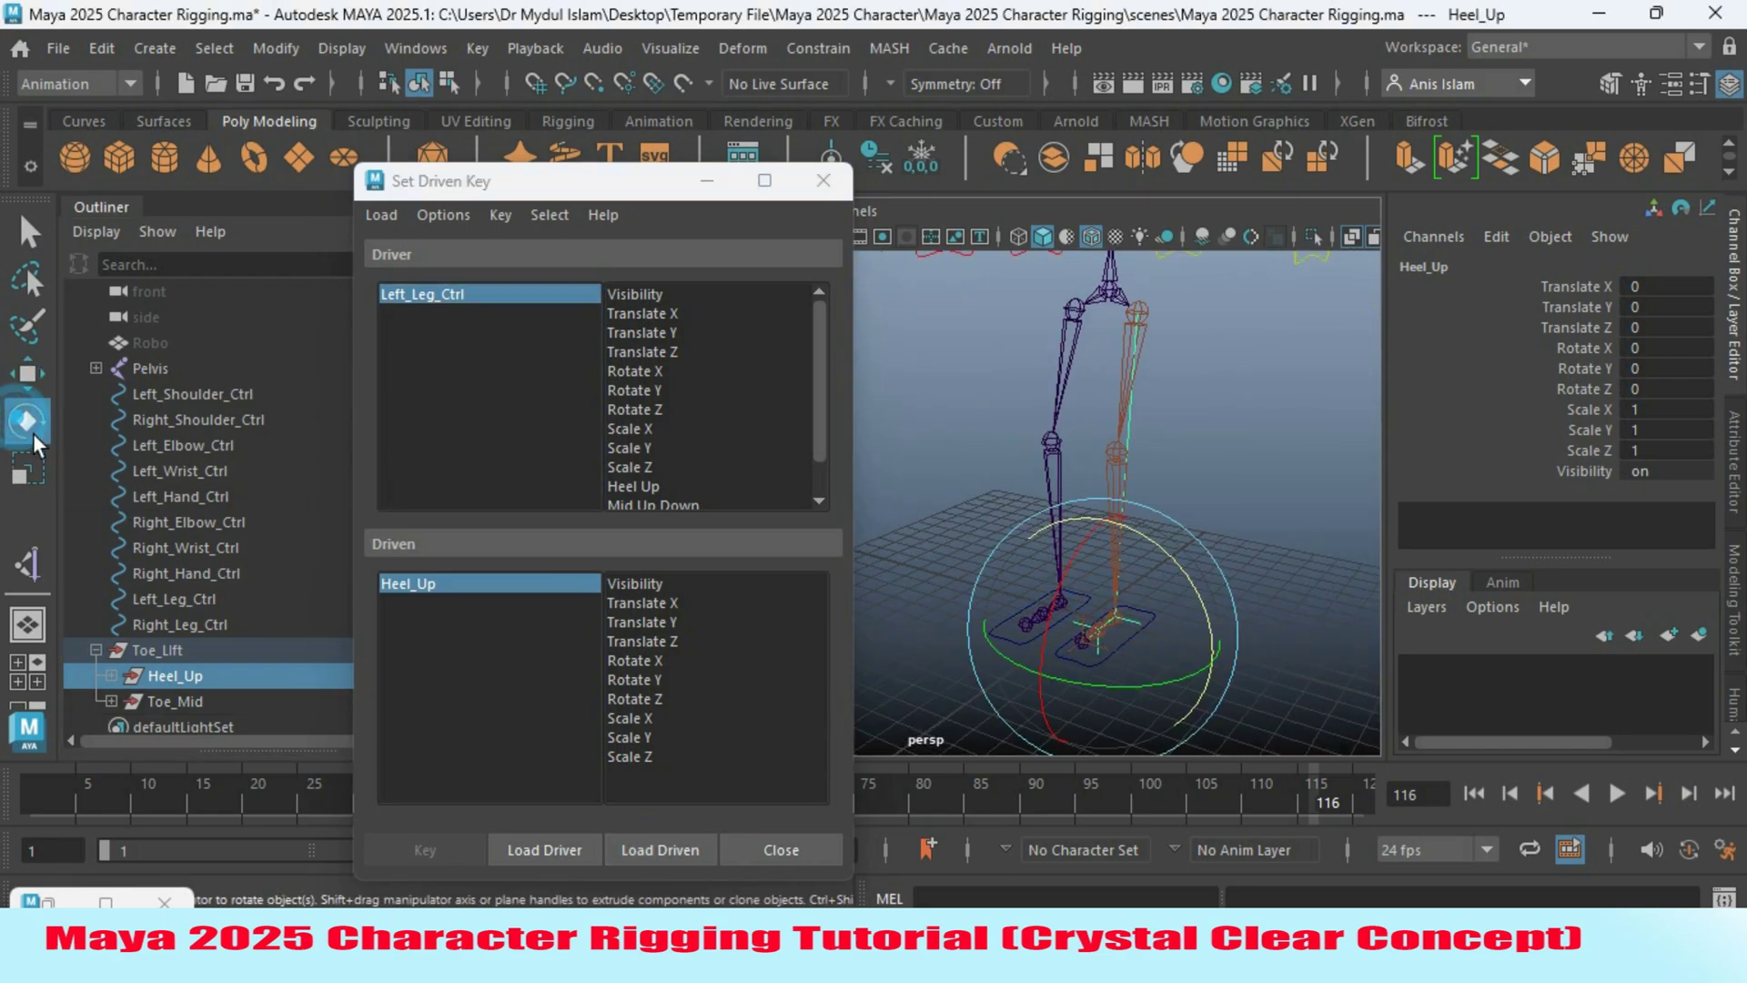
pyautogui.keyDown('alt'); pyautogui.moveTo(961, 564); pyautogui.dragTo(930, 475); pyautogui.keyUp('alt')
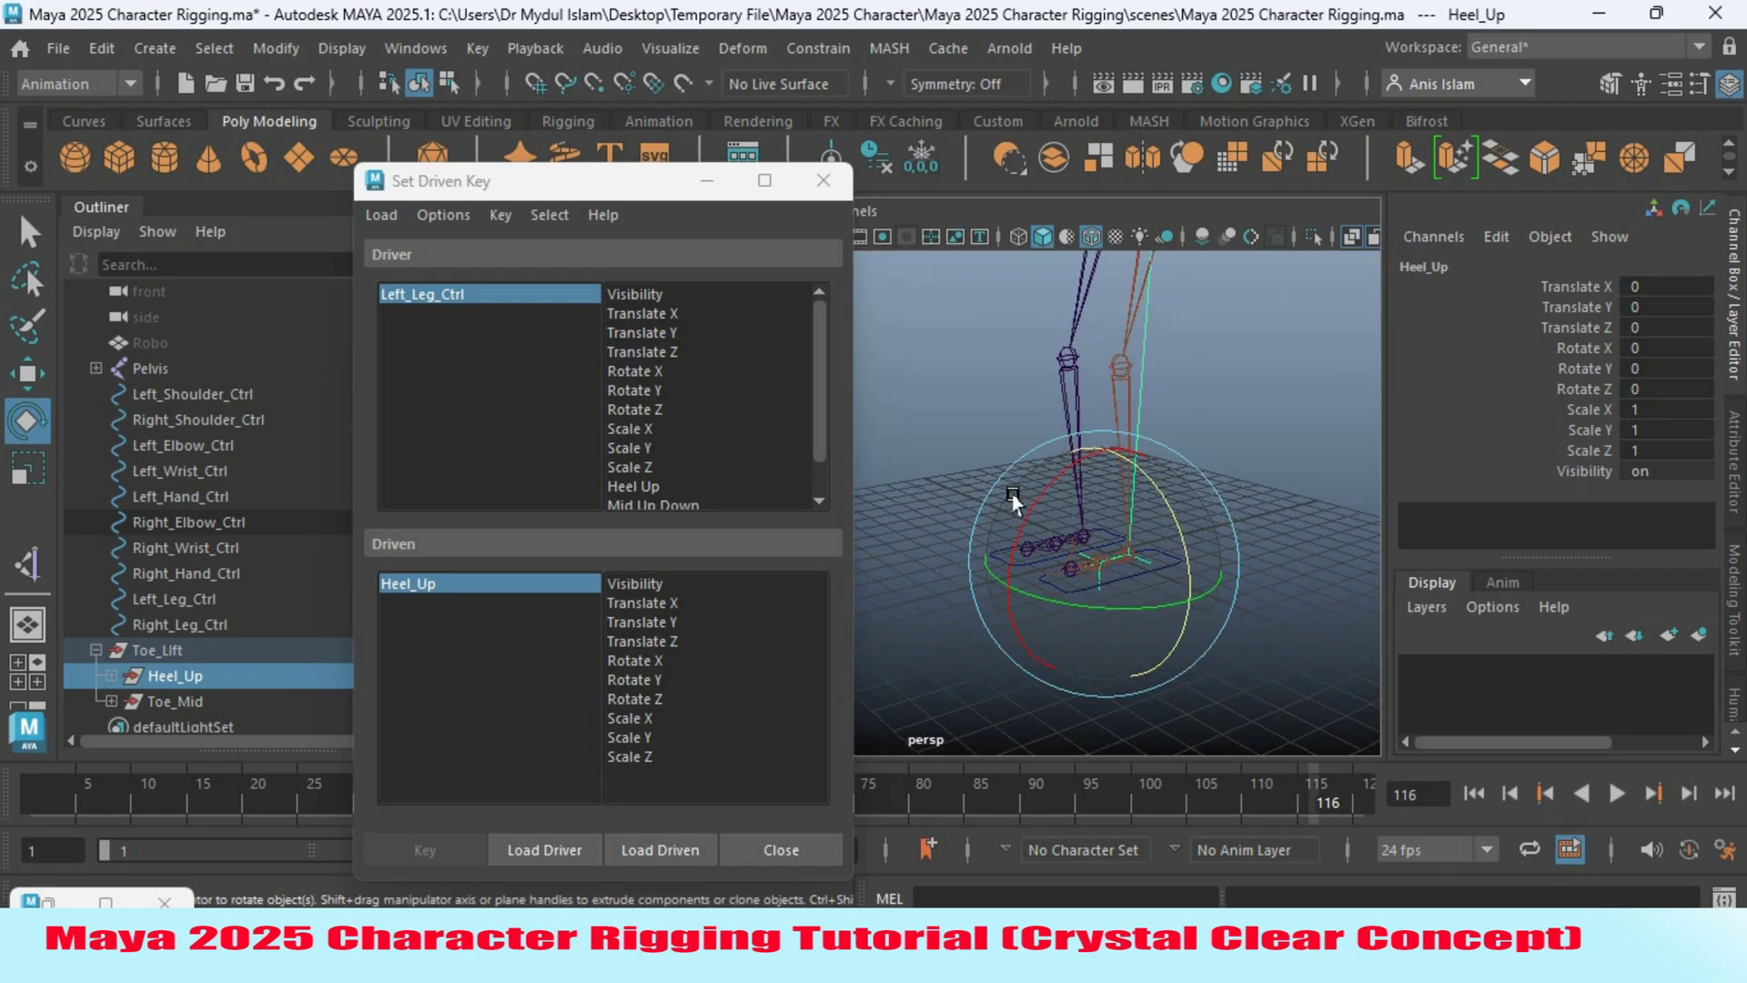
pyautogui.moveTo(1037, 499); pyautogui.dragTo(1009, 503)
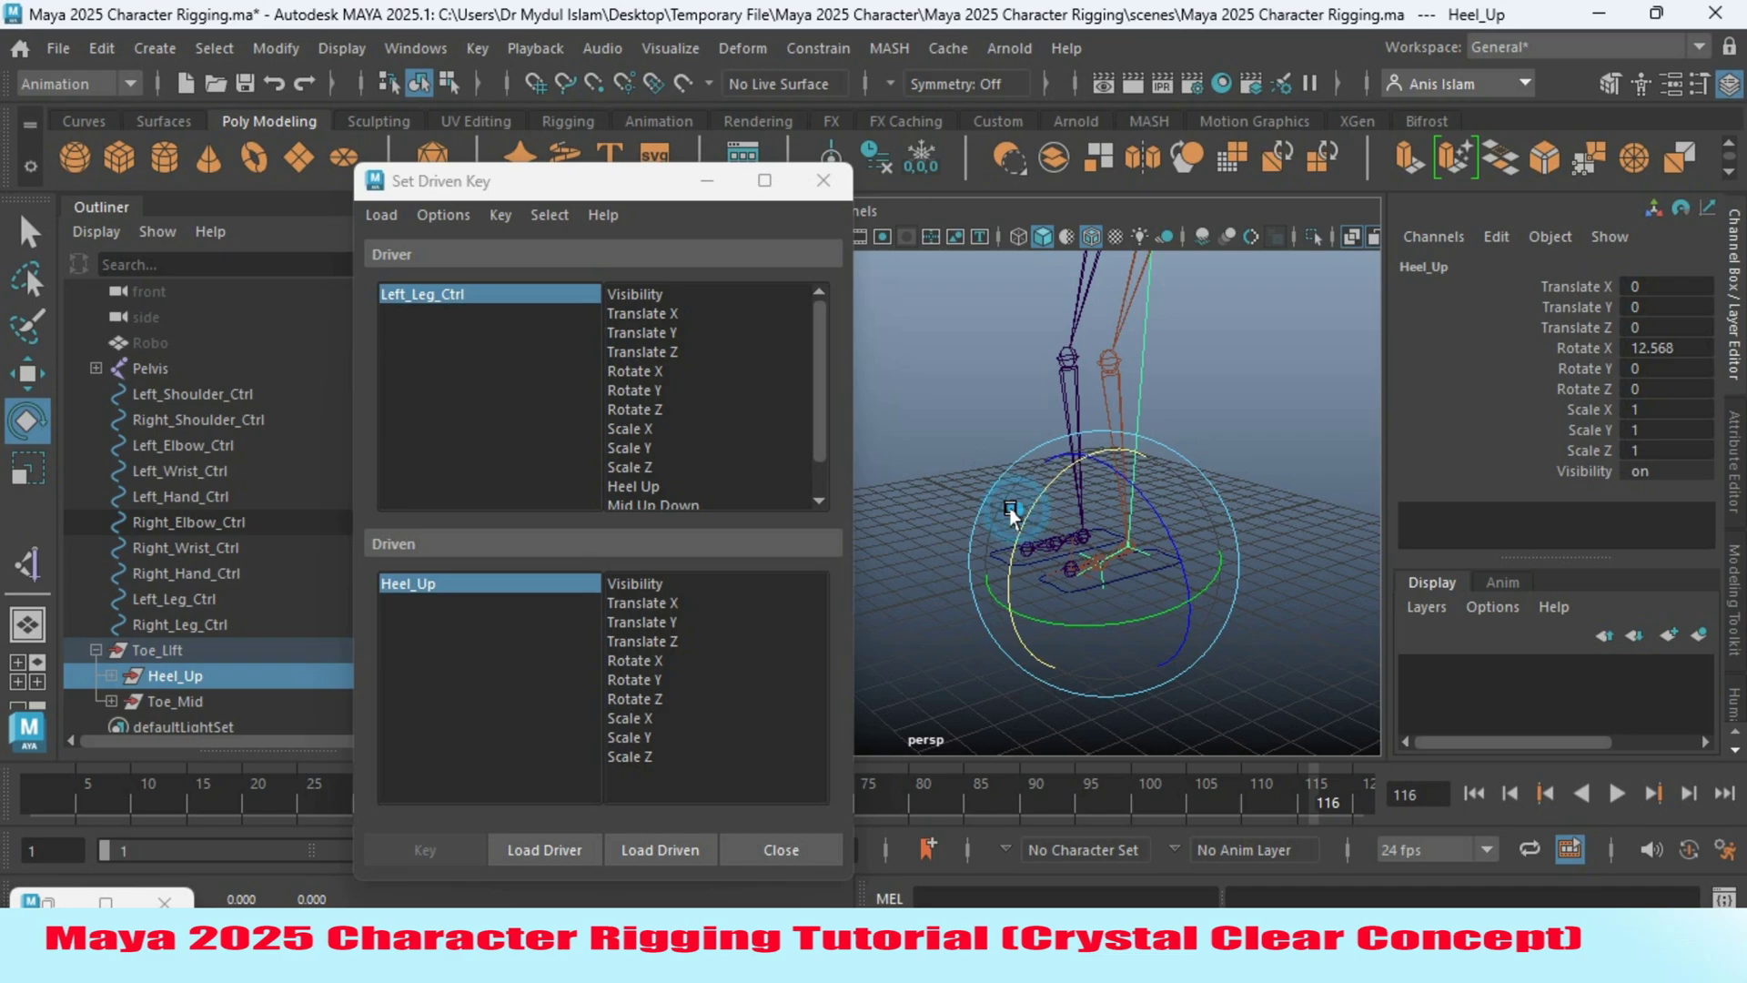
pyautogui.doubleClick(1655, 347)
pyautogui.write('0')
pyautogui.press('Return')
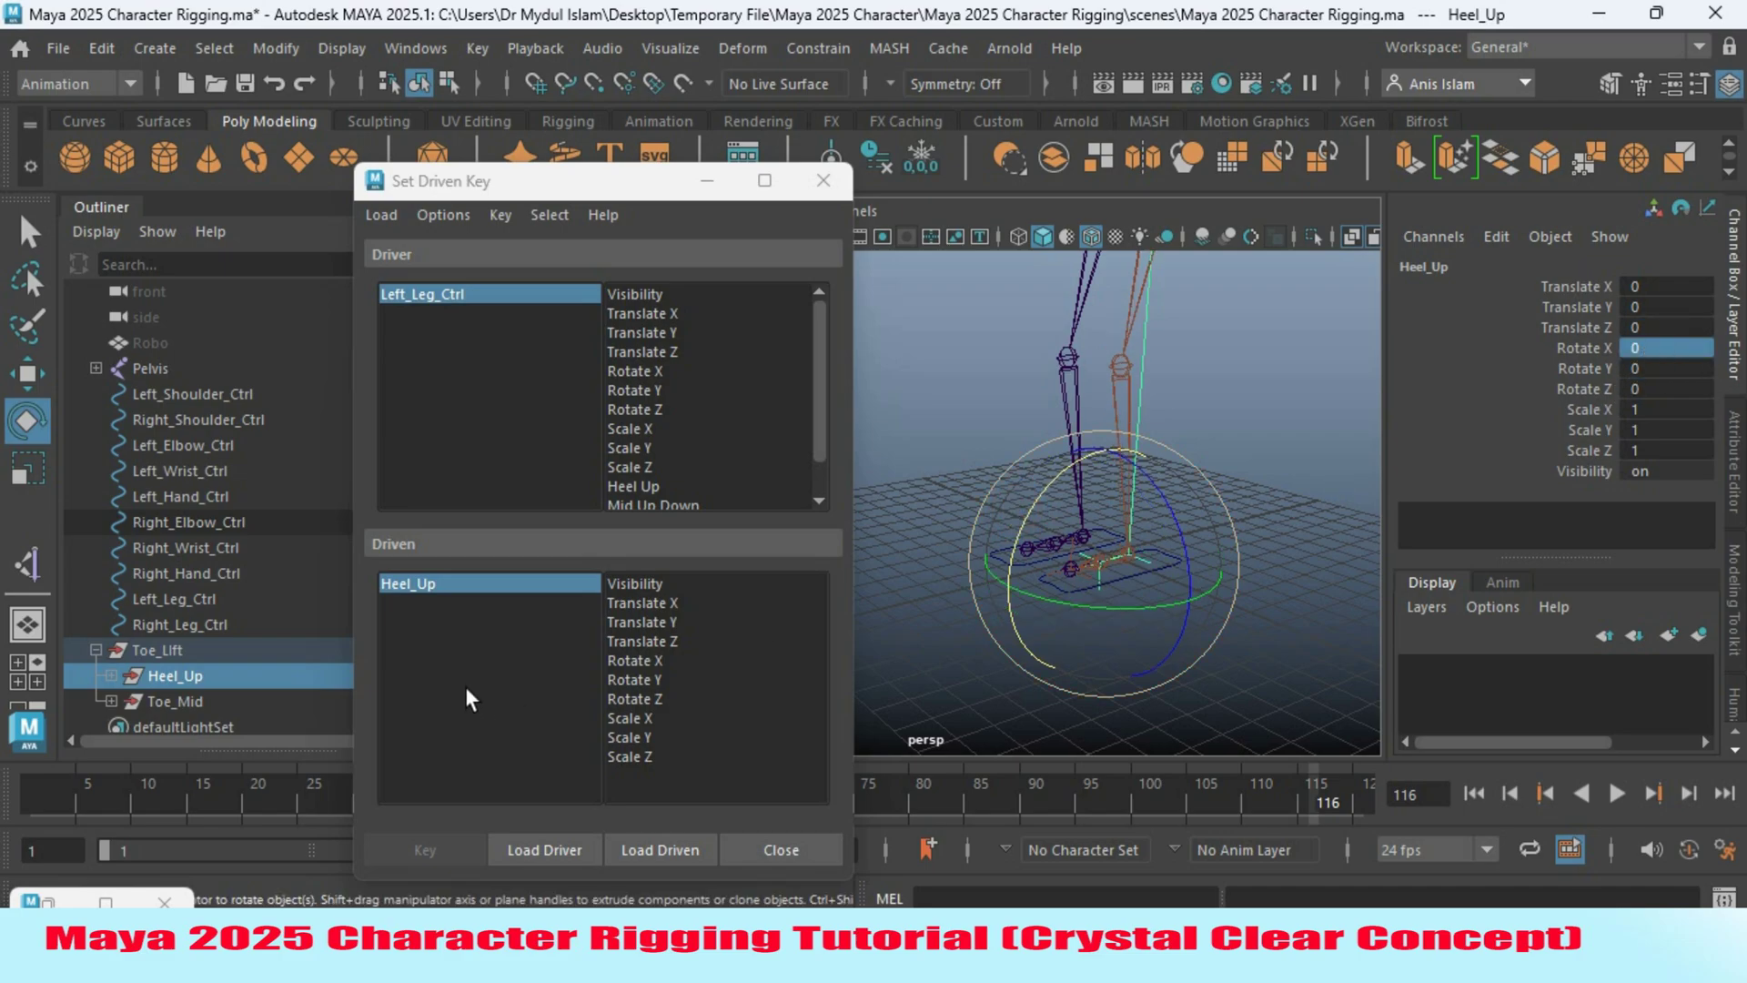
# Set a driven key linking Left_Leg_Ctrl's Heel Up at 0 to the Heel_Up group's Rotate X at 0.
pyautogui.scroll(-1, 821, 462)
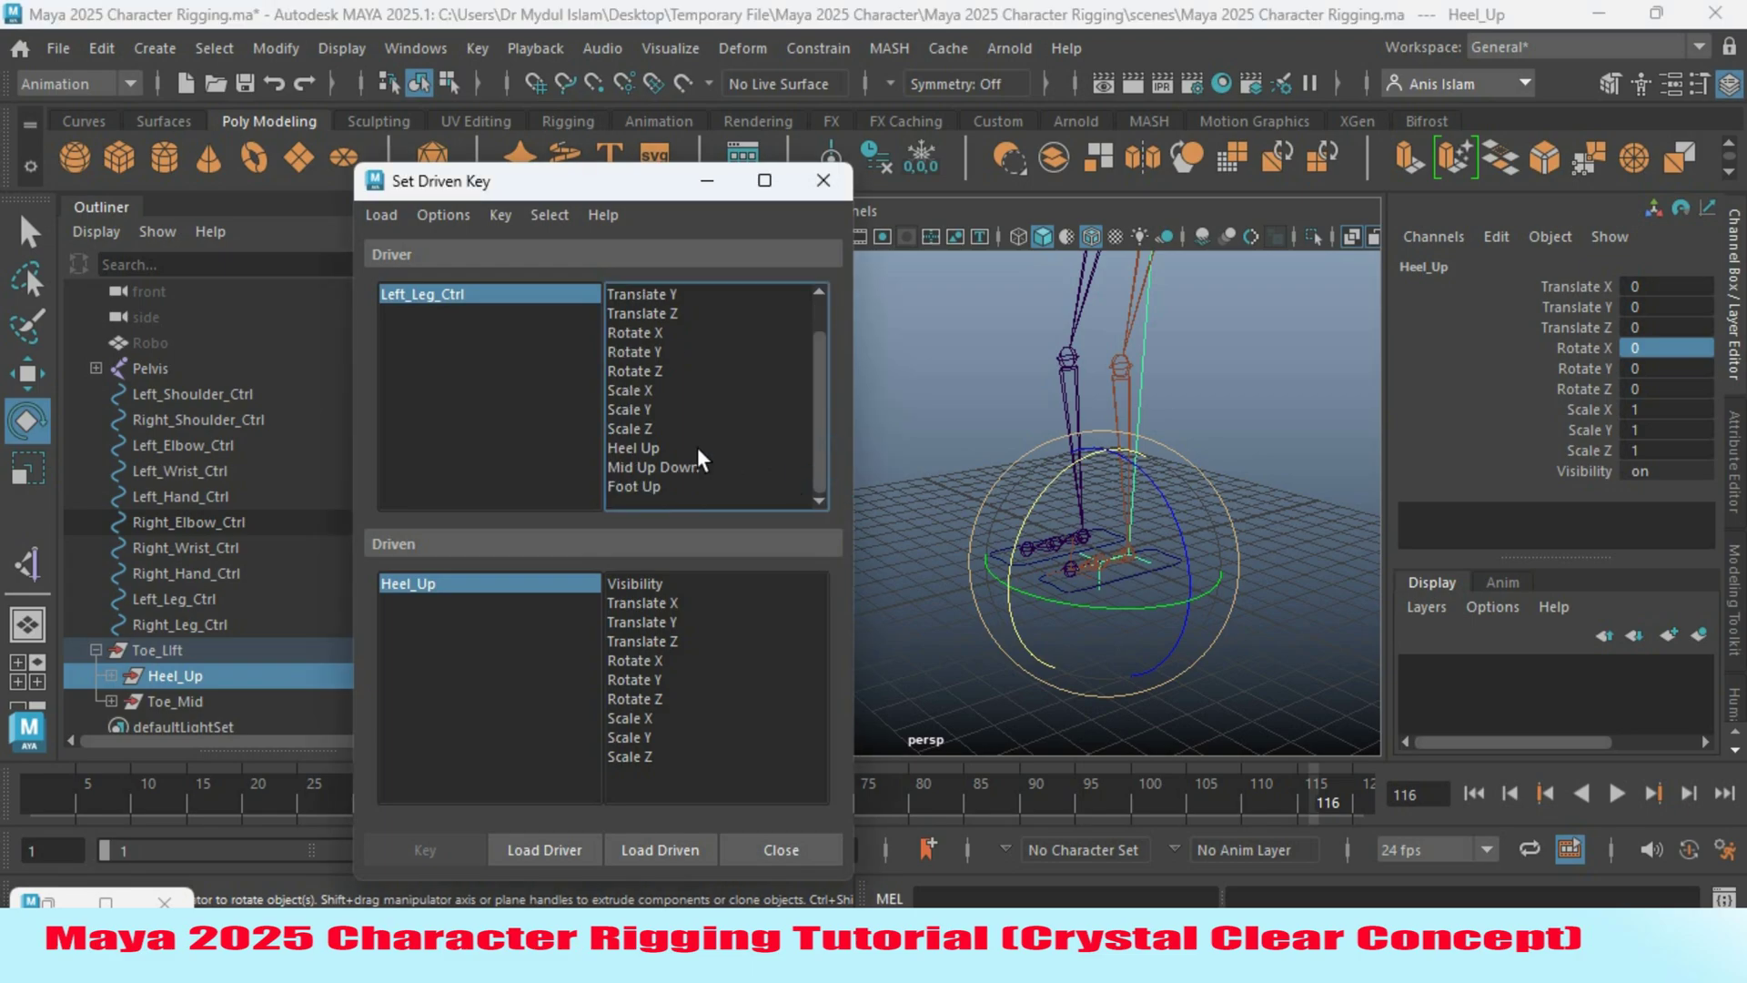
pyautogui.click(648, 448)
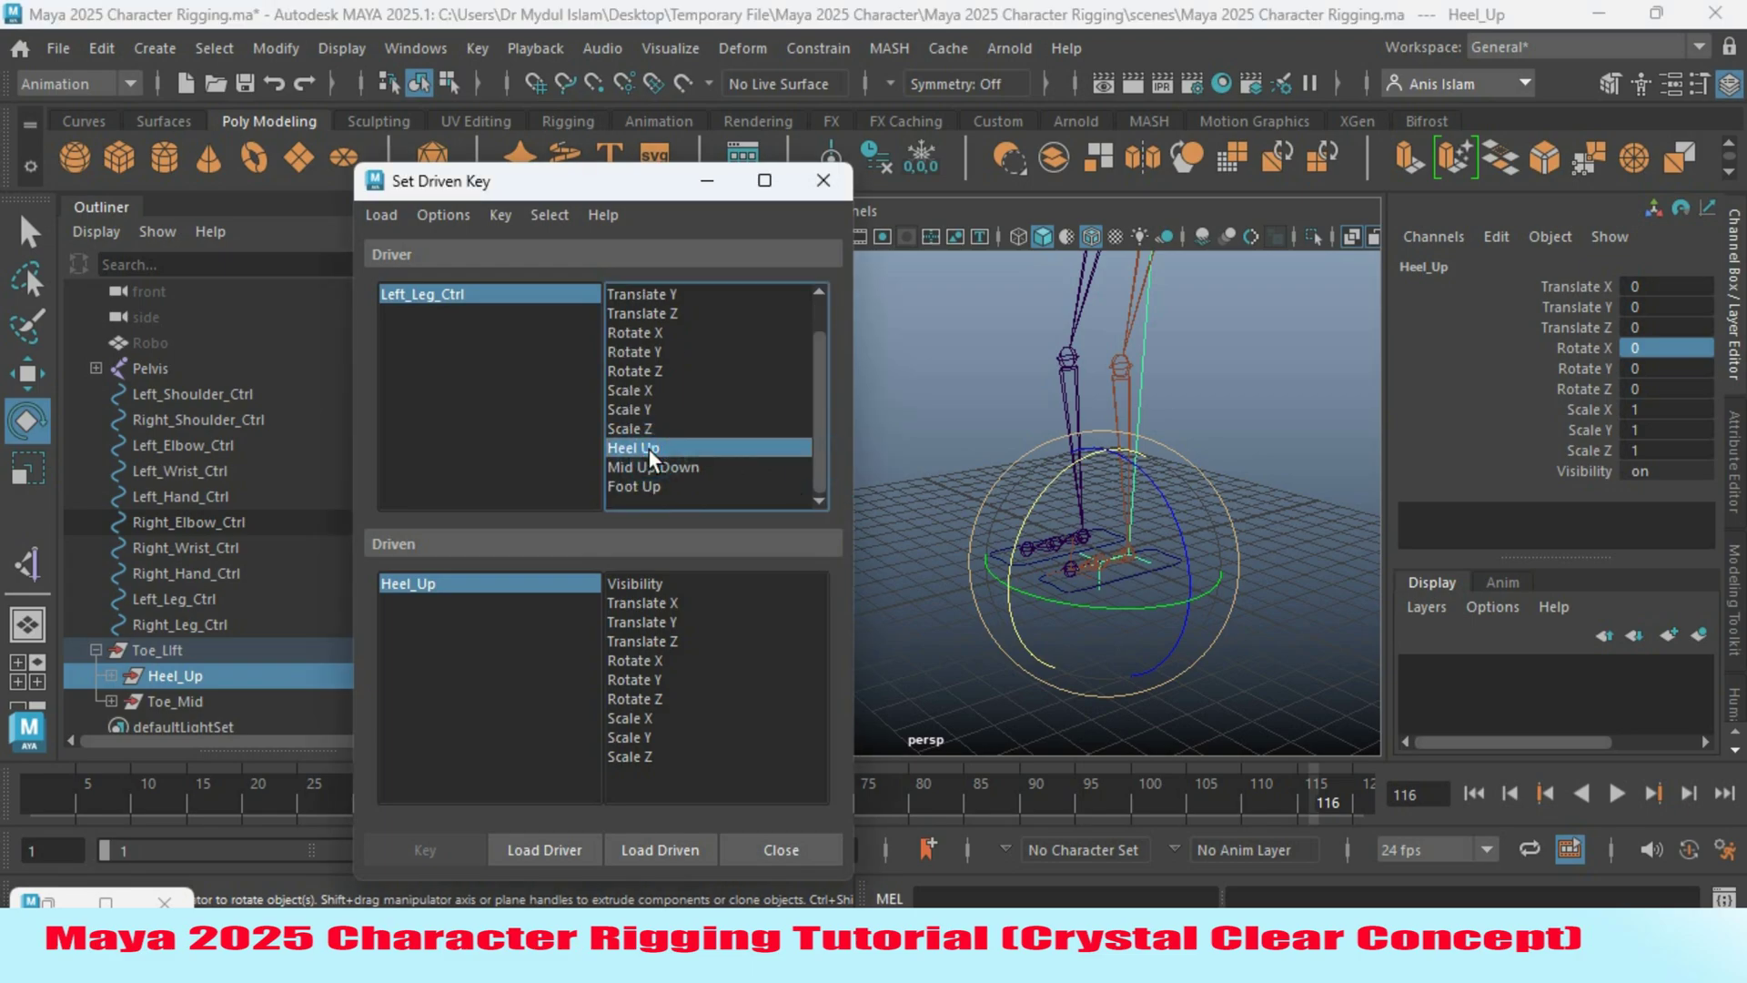
pyautogui.click(637, 661)
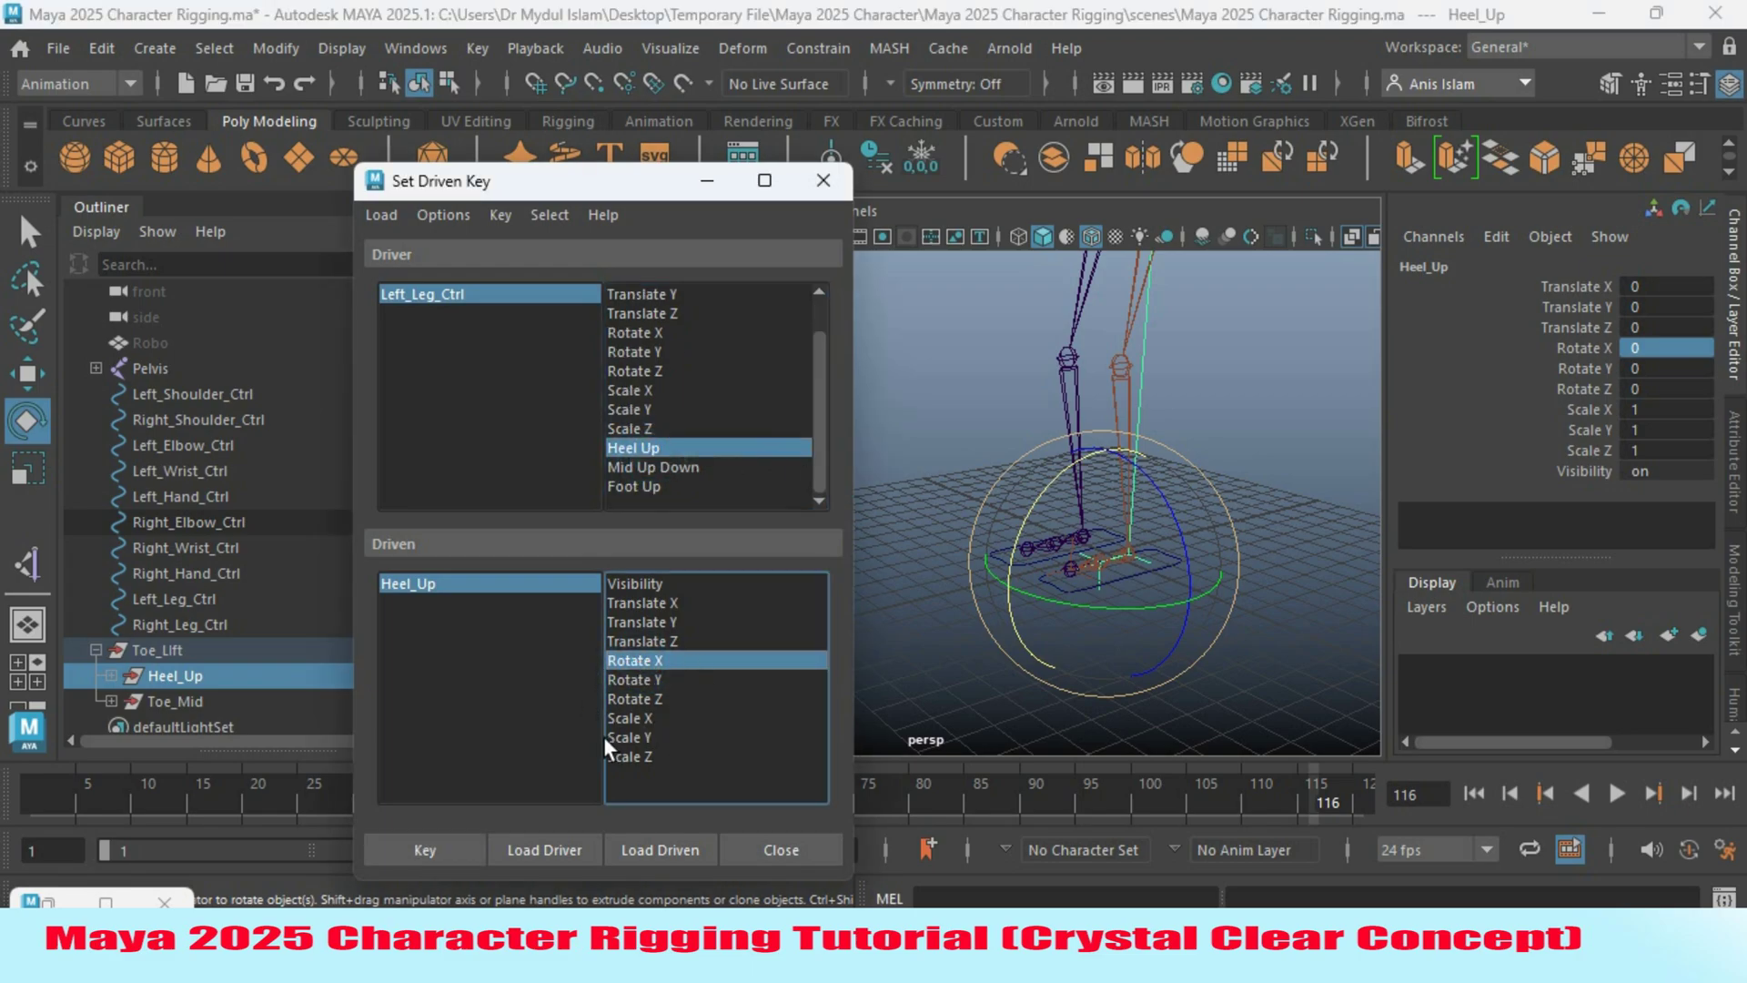
pyautogui.click(455, 295)
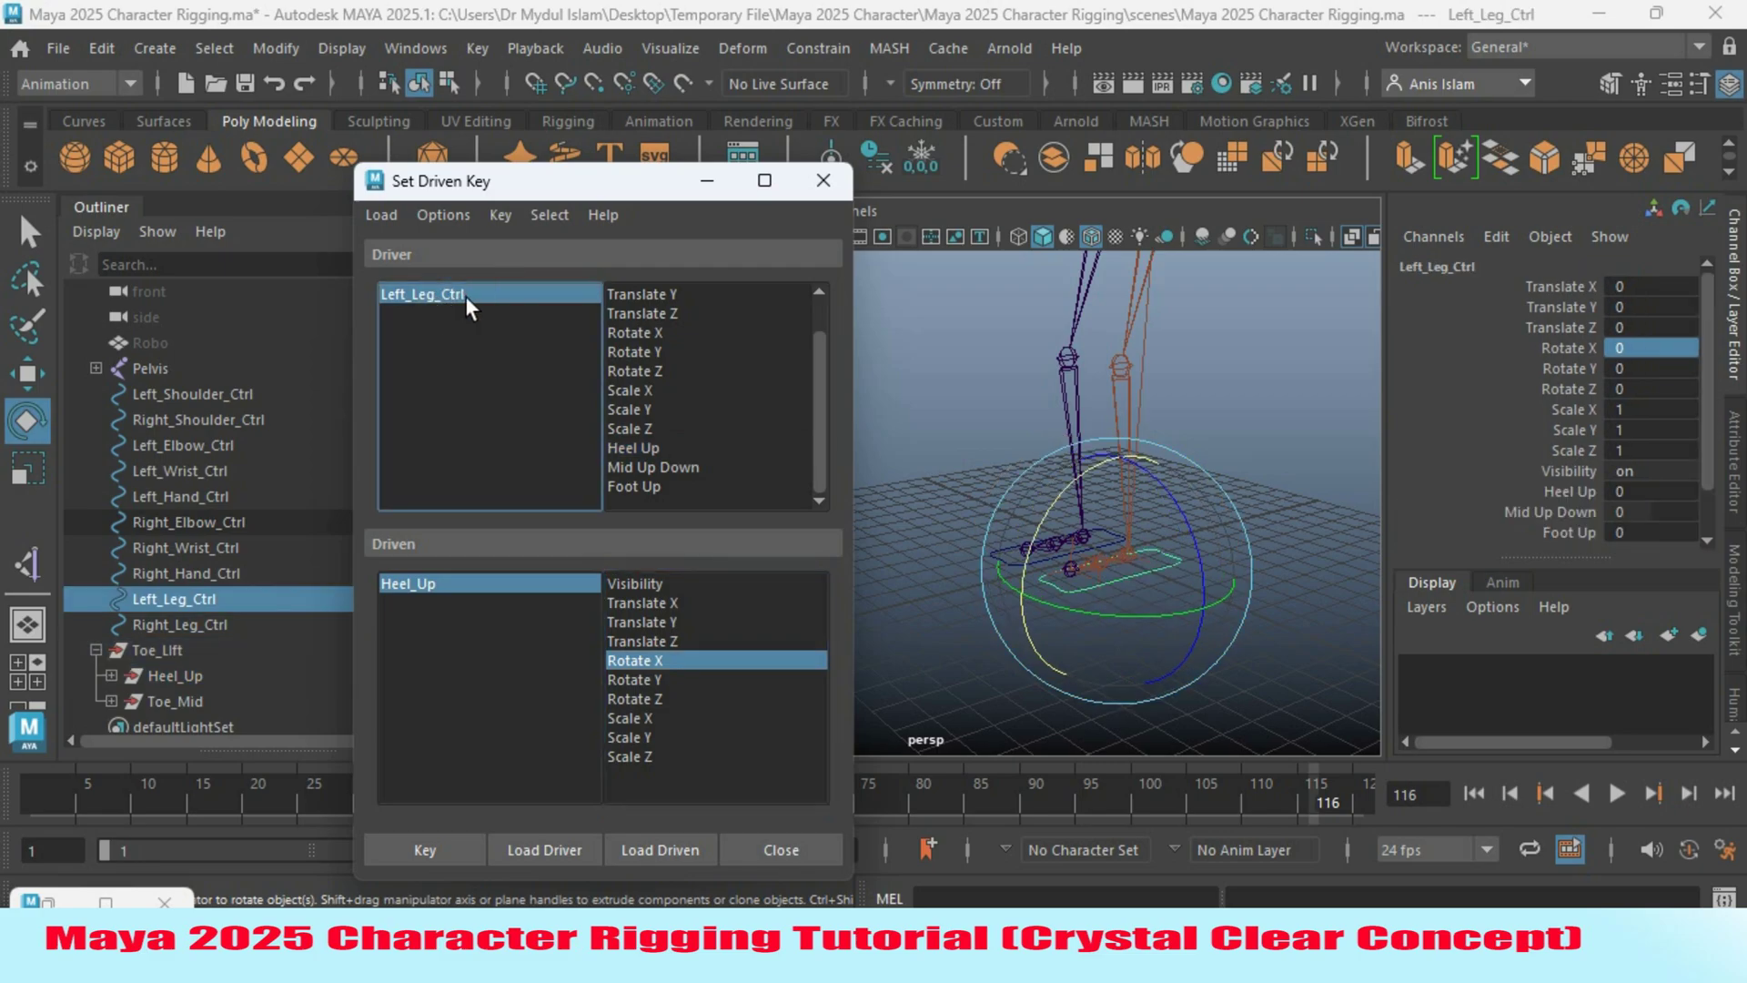
pyautogui.click(644, 446)
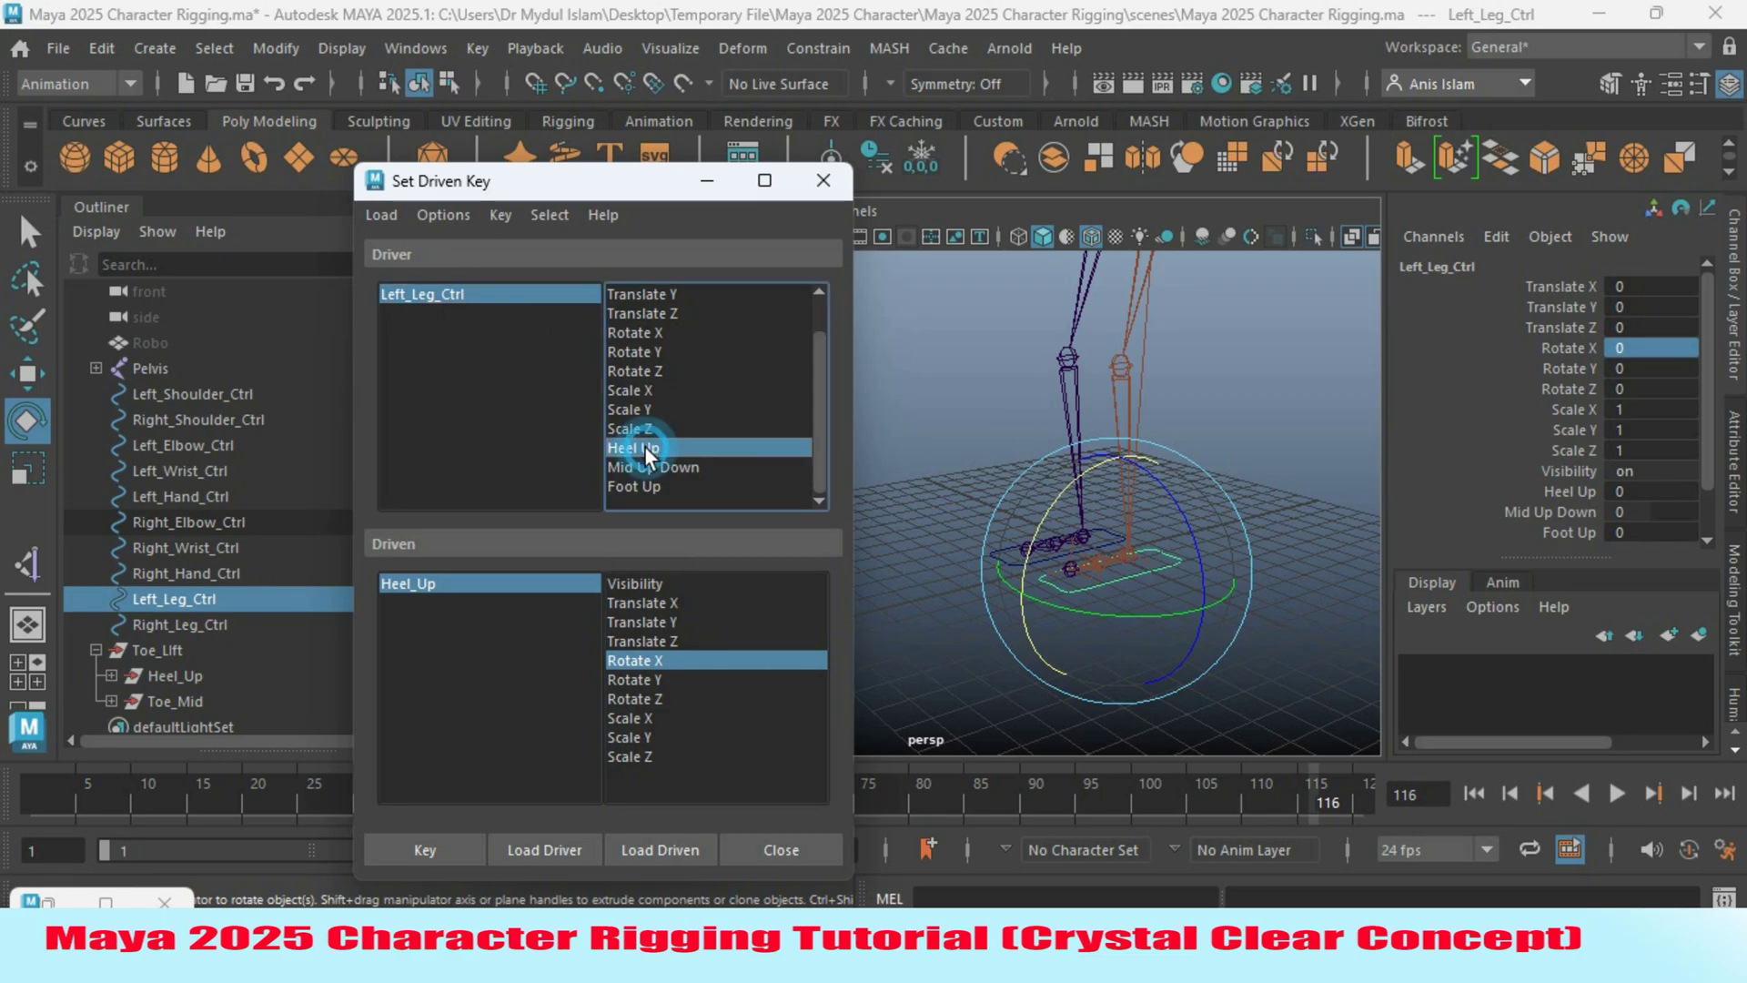
pyautogui.click(430, 587)
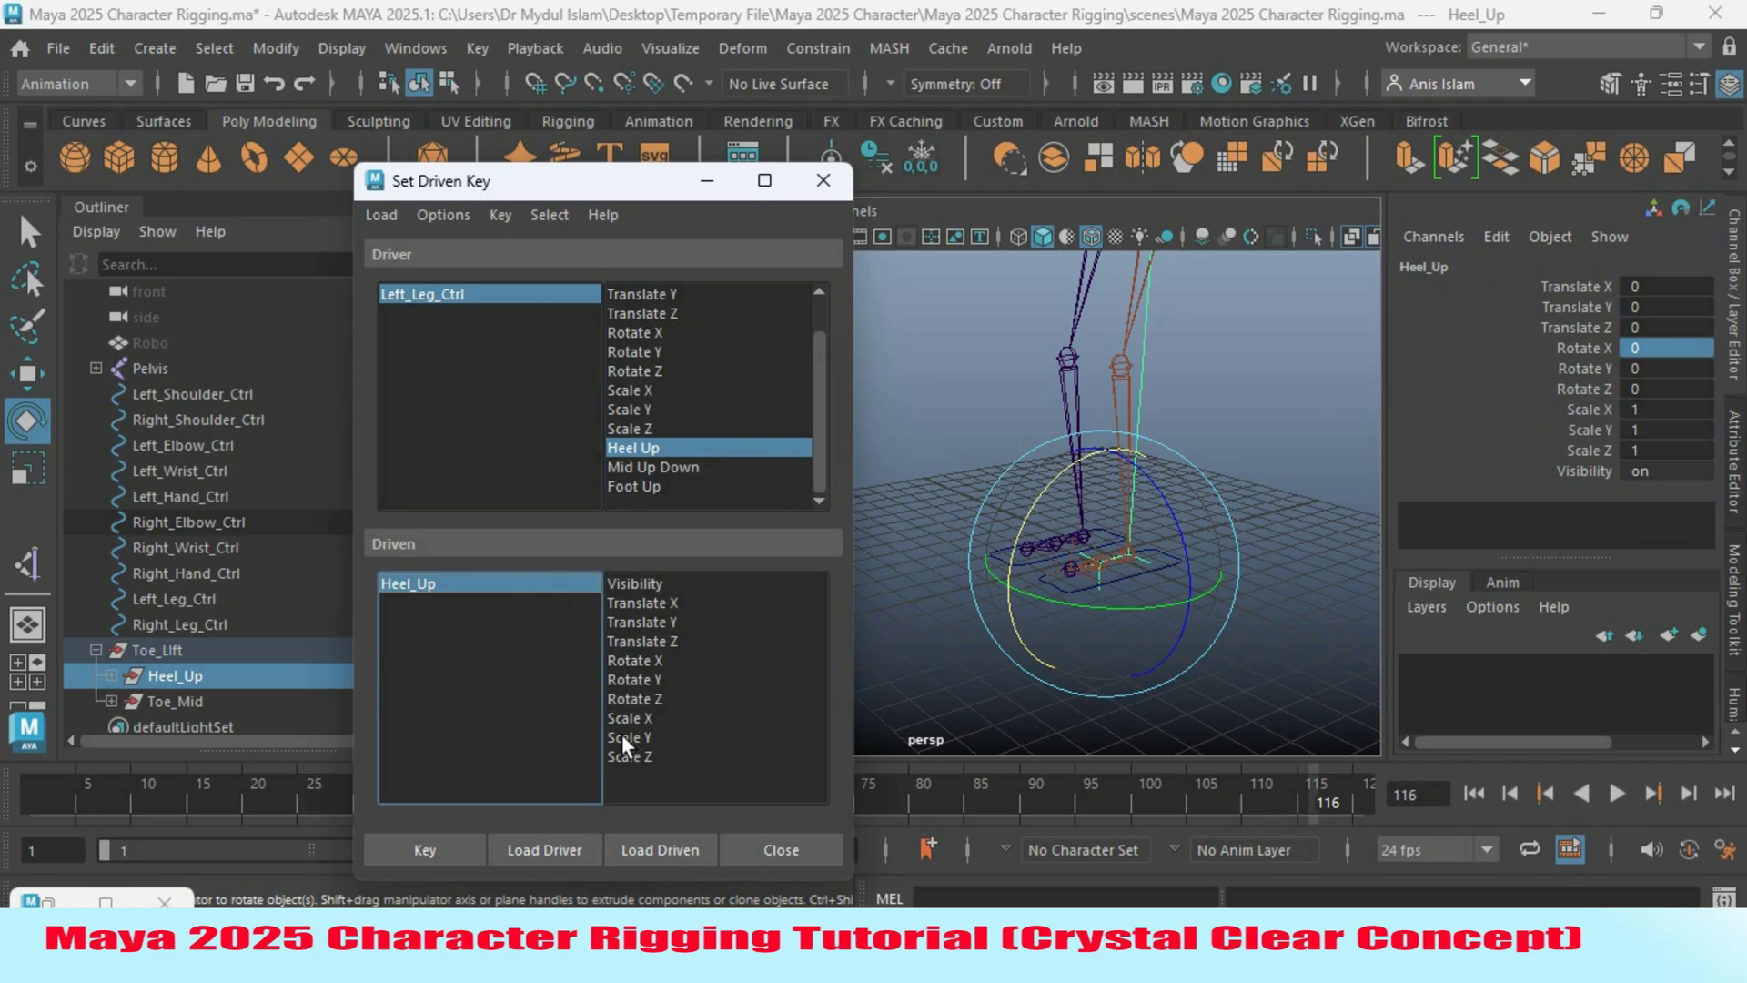
pyautogui.click(631, 661)
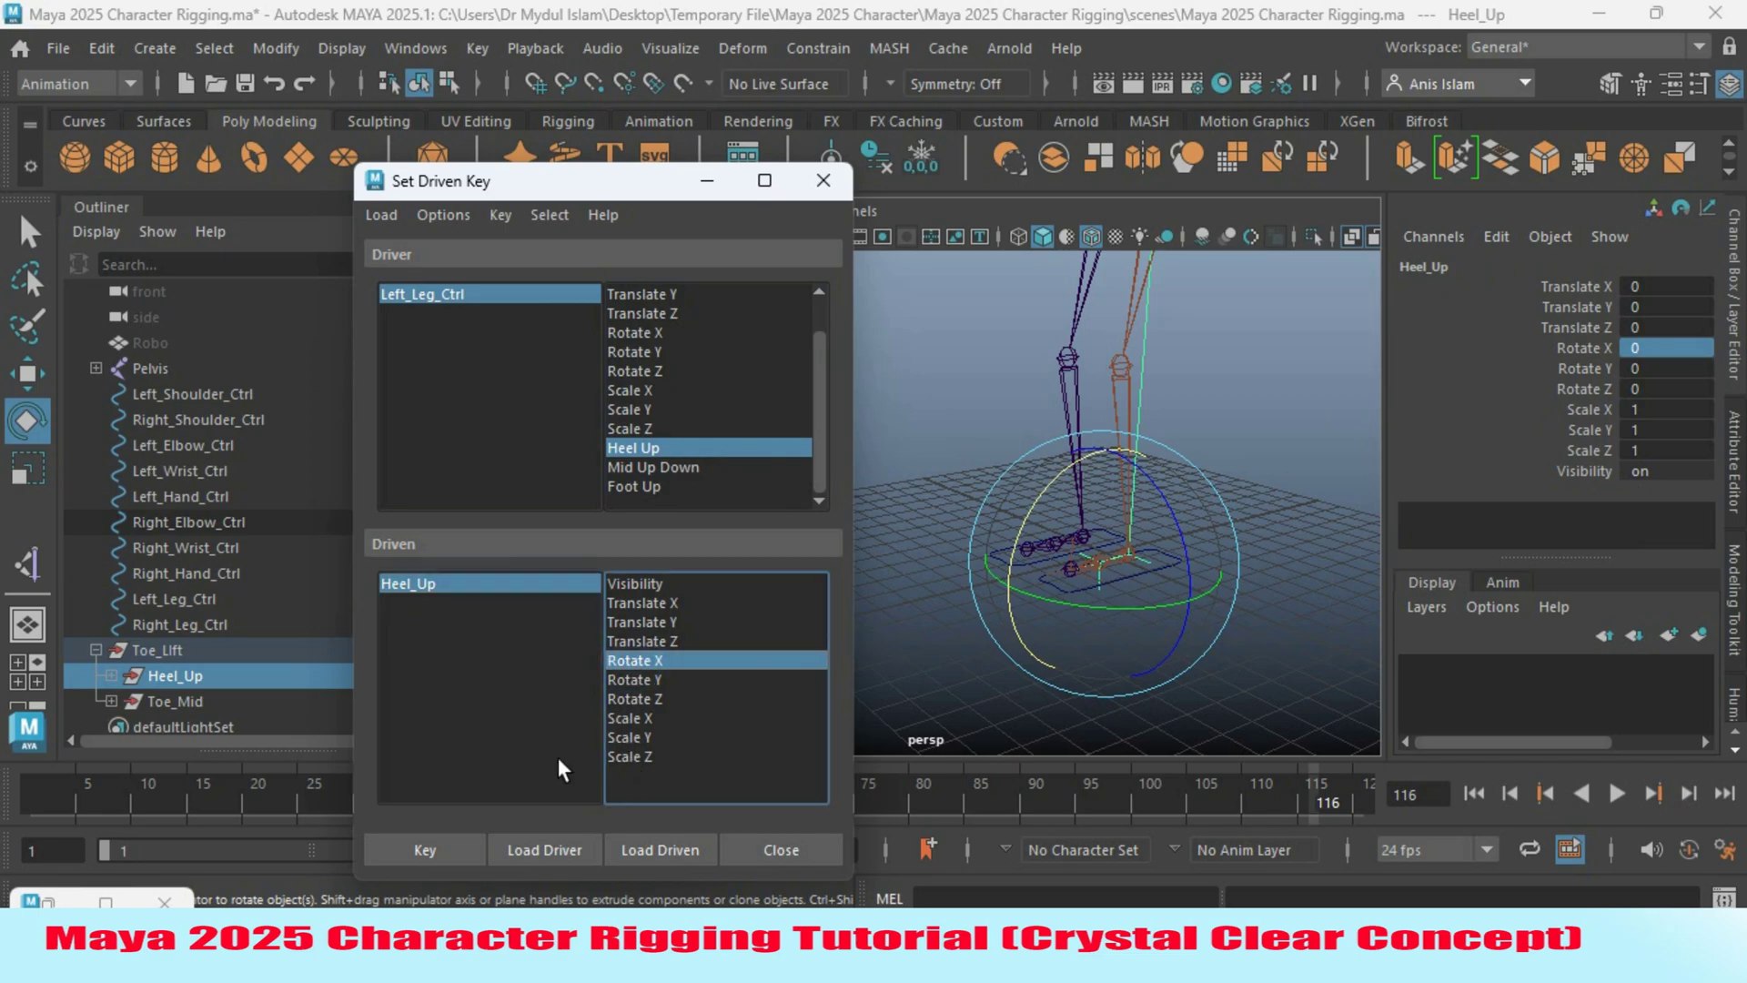
pyautogui.click(429, 848)
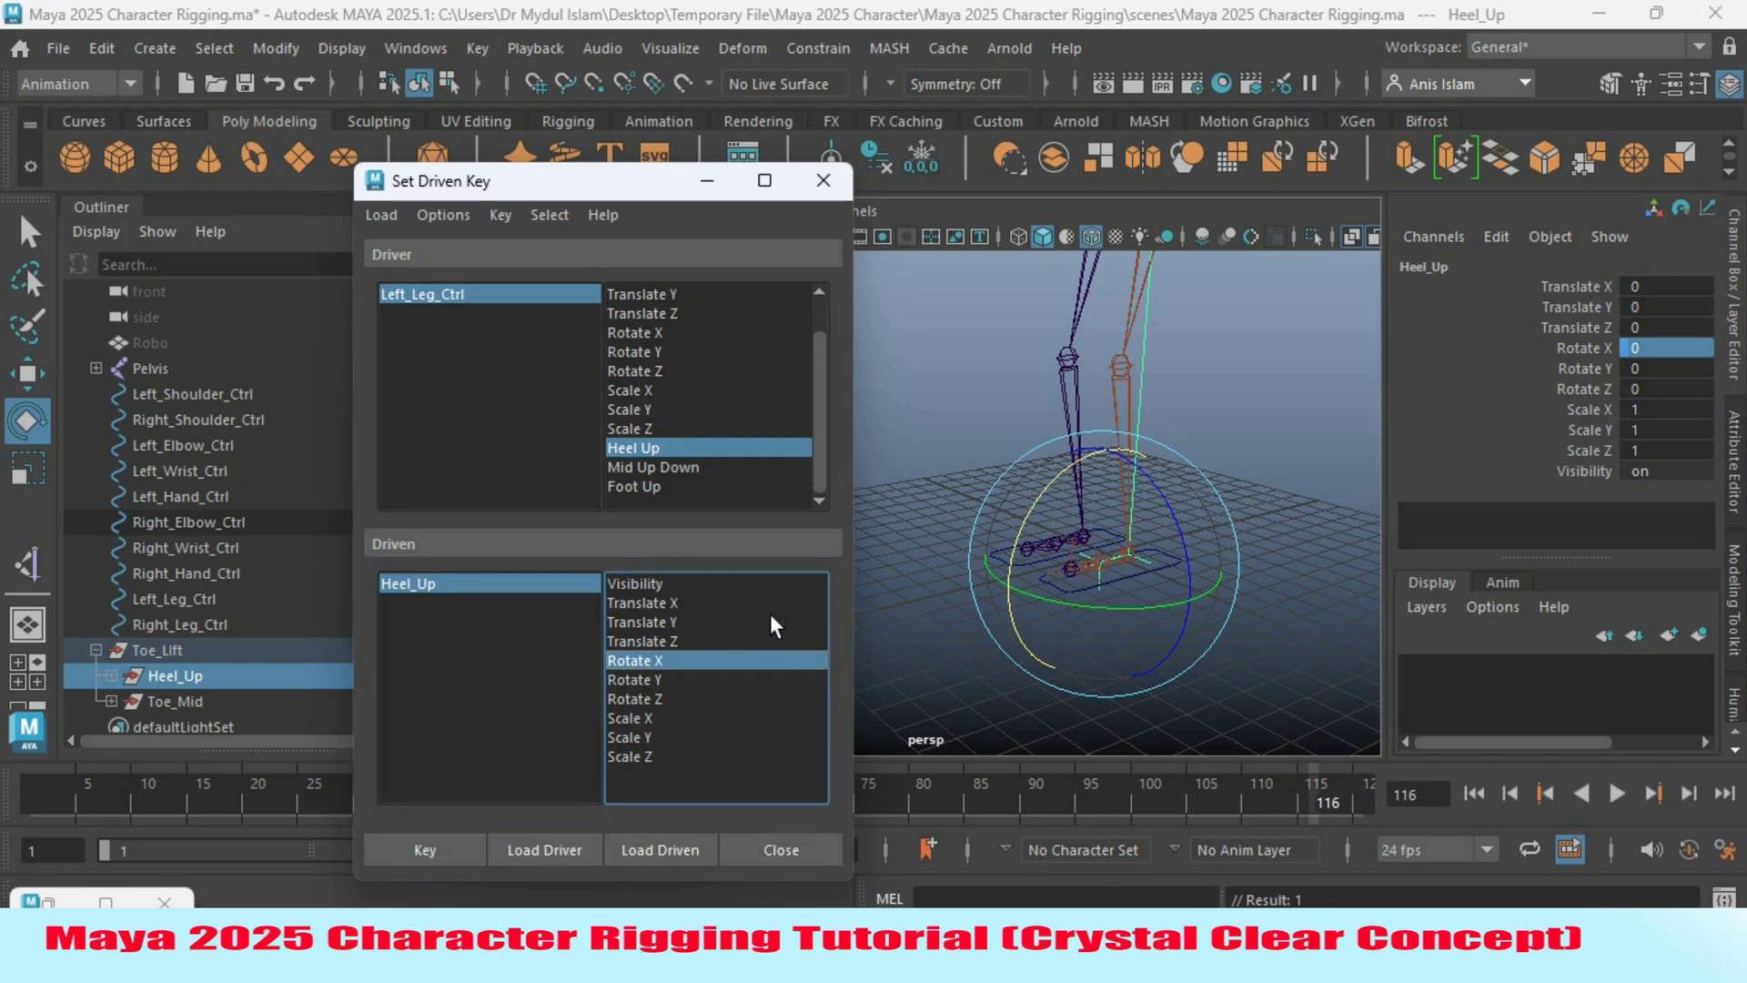
# Set Left_Leg_Ctrl's Heel Up to 7, rotate the Heel_Up group about 48 degrees in X, and key the driven relationship.
pyautogui.click(463, 298)
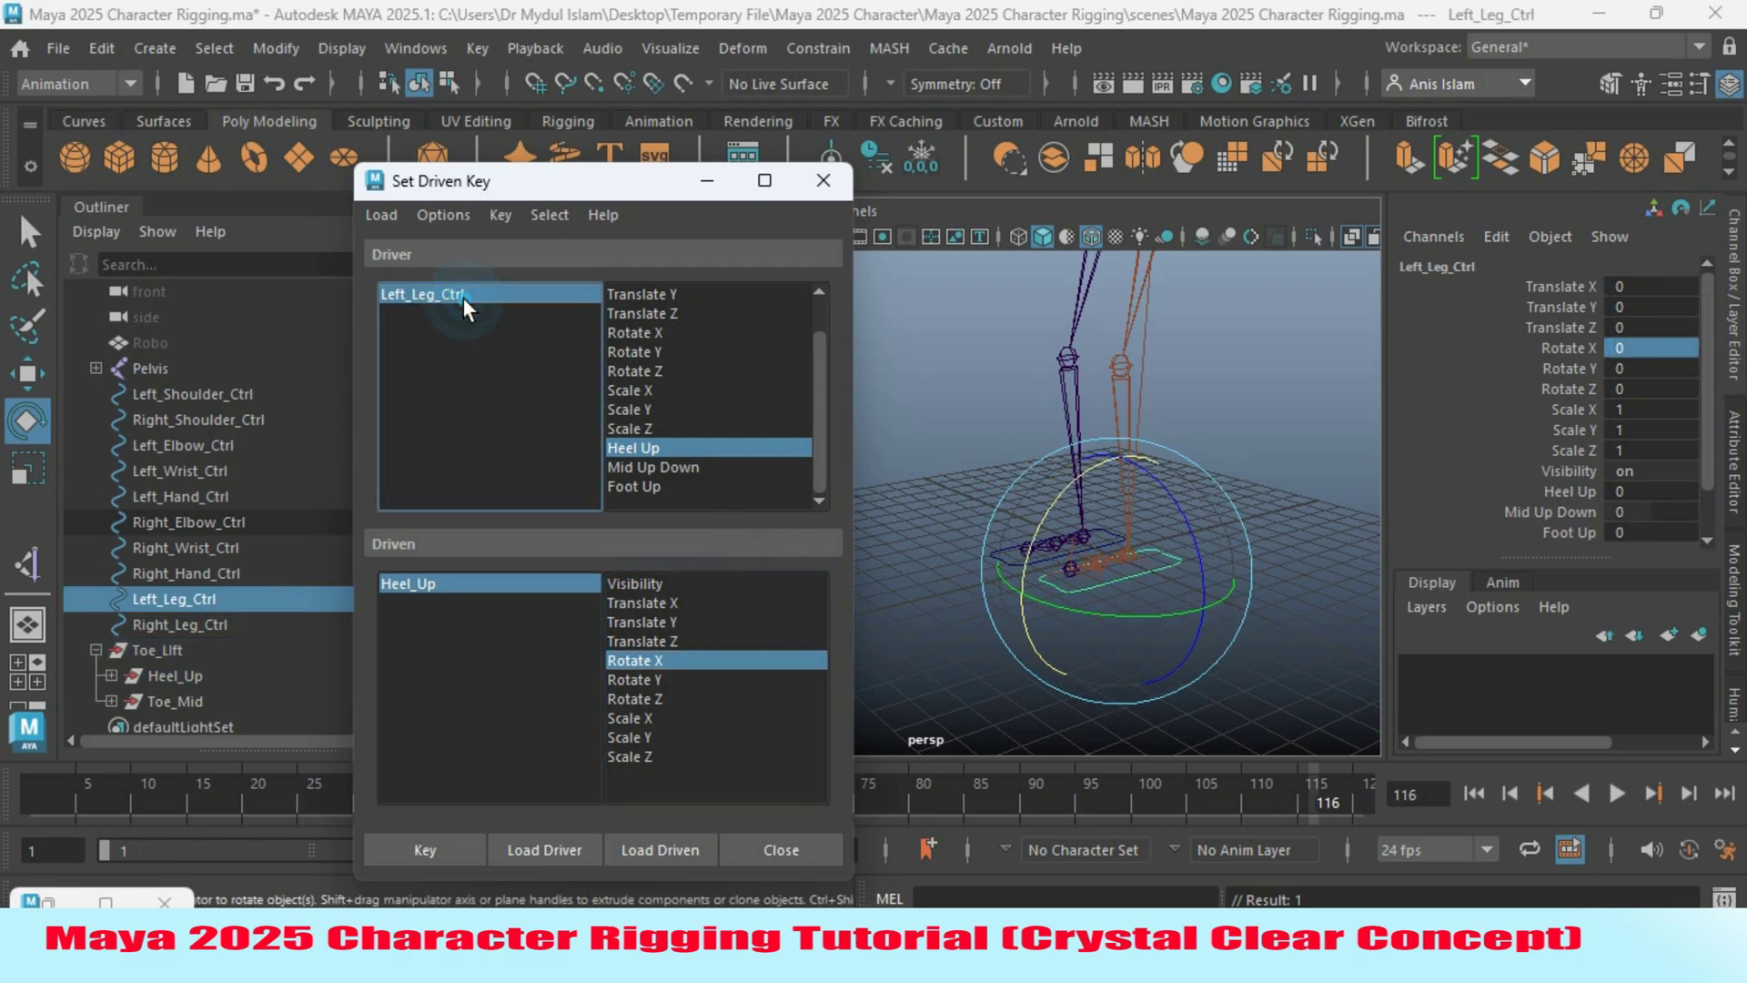
pyautogui.click(1618, 492)
pyautogui.write('7')
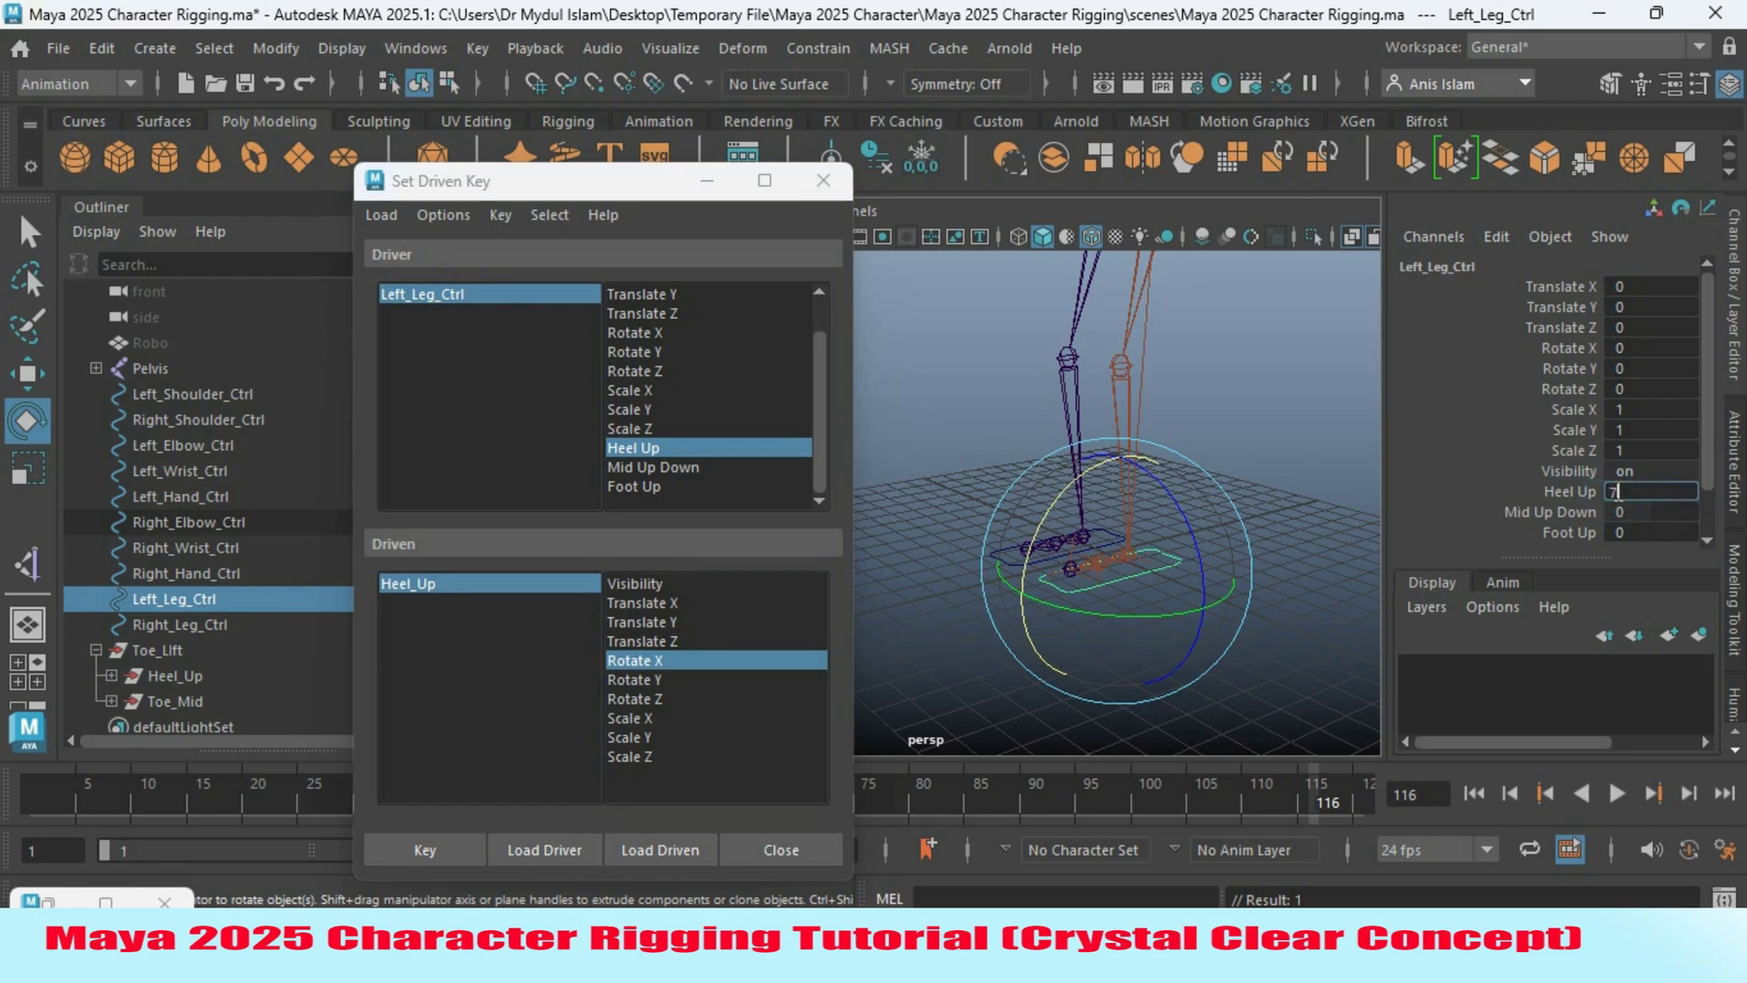
pyautogui.press('Return')
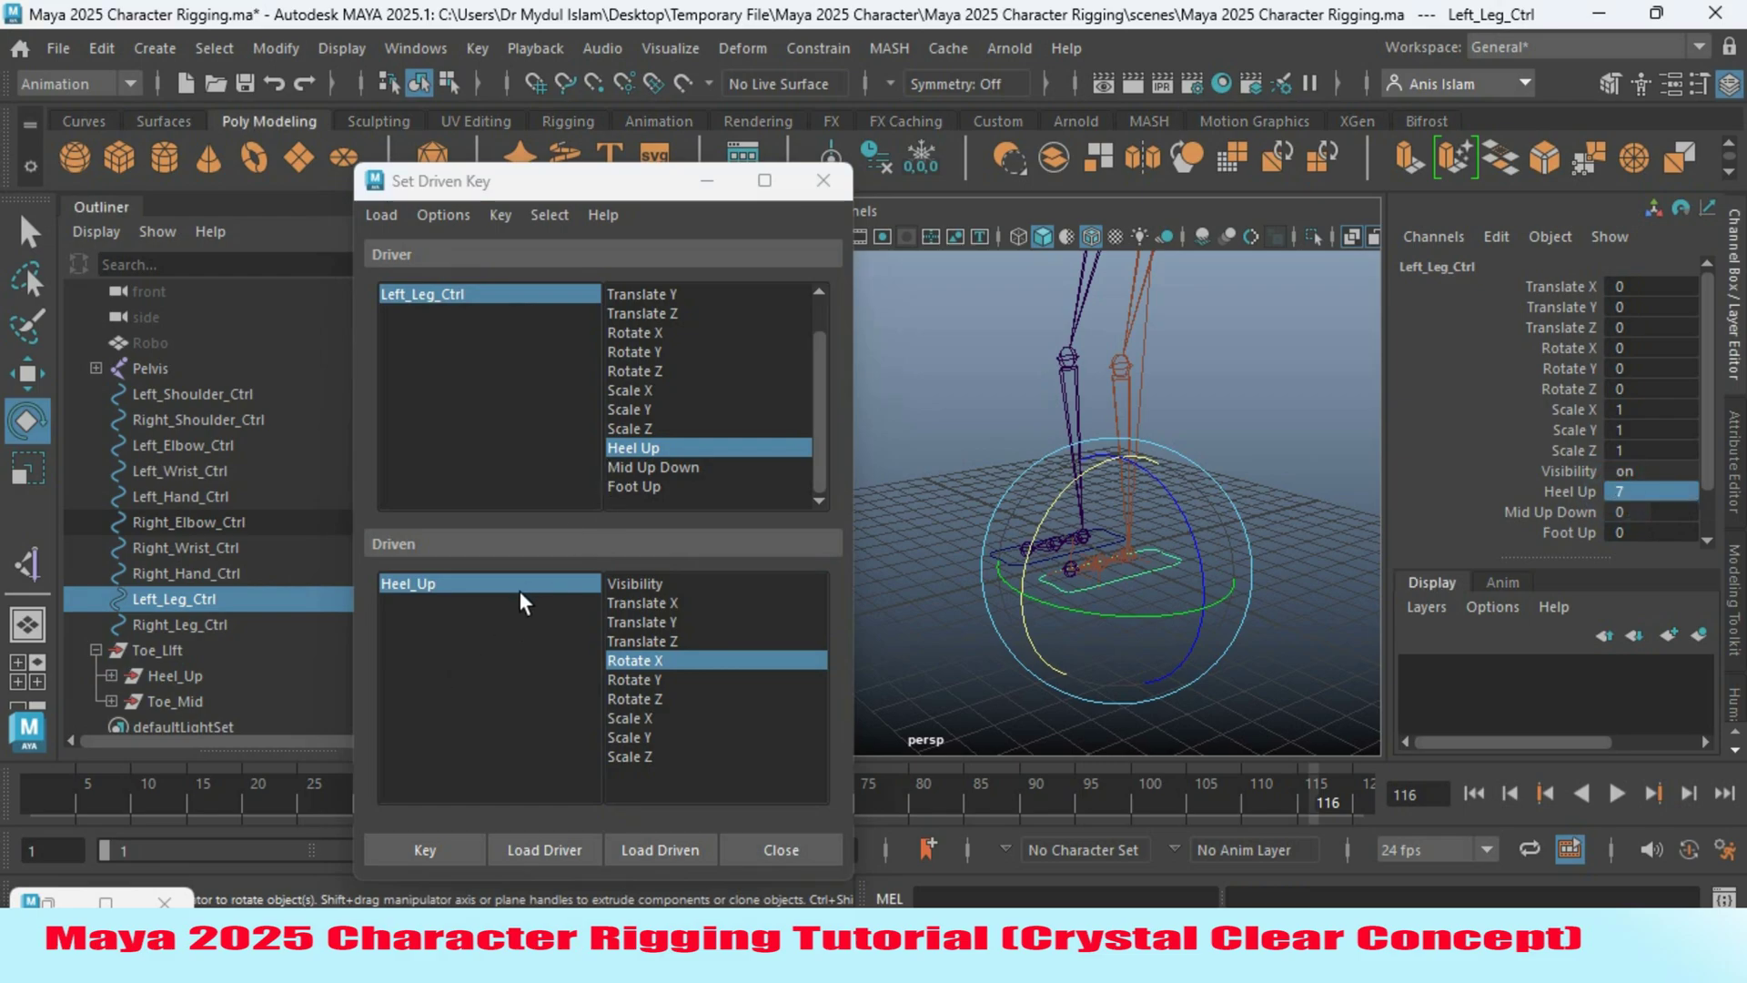
pyautogui.click(473, 586)
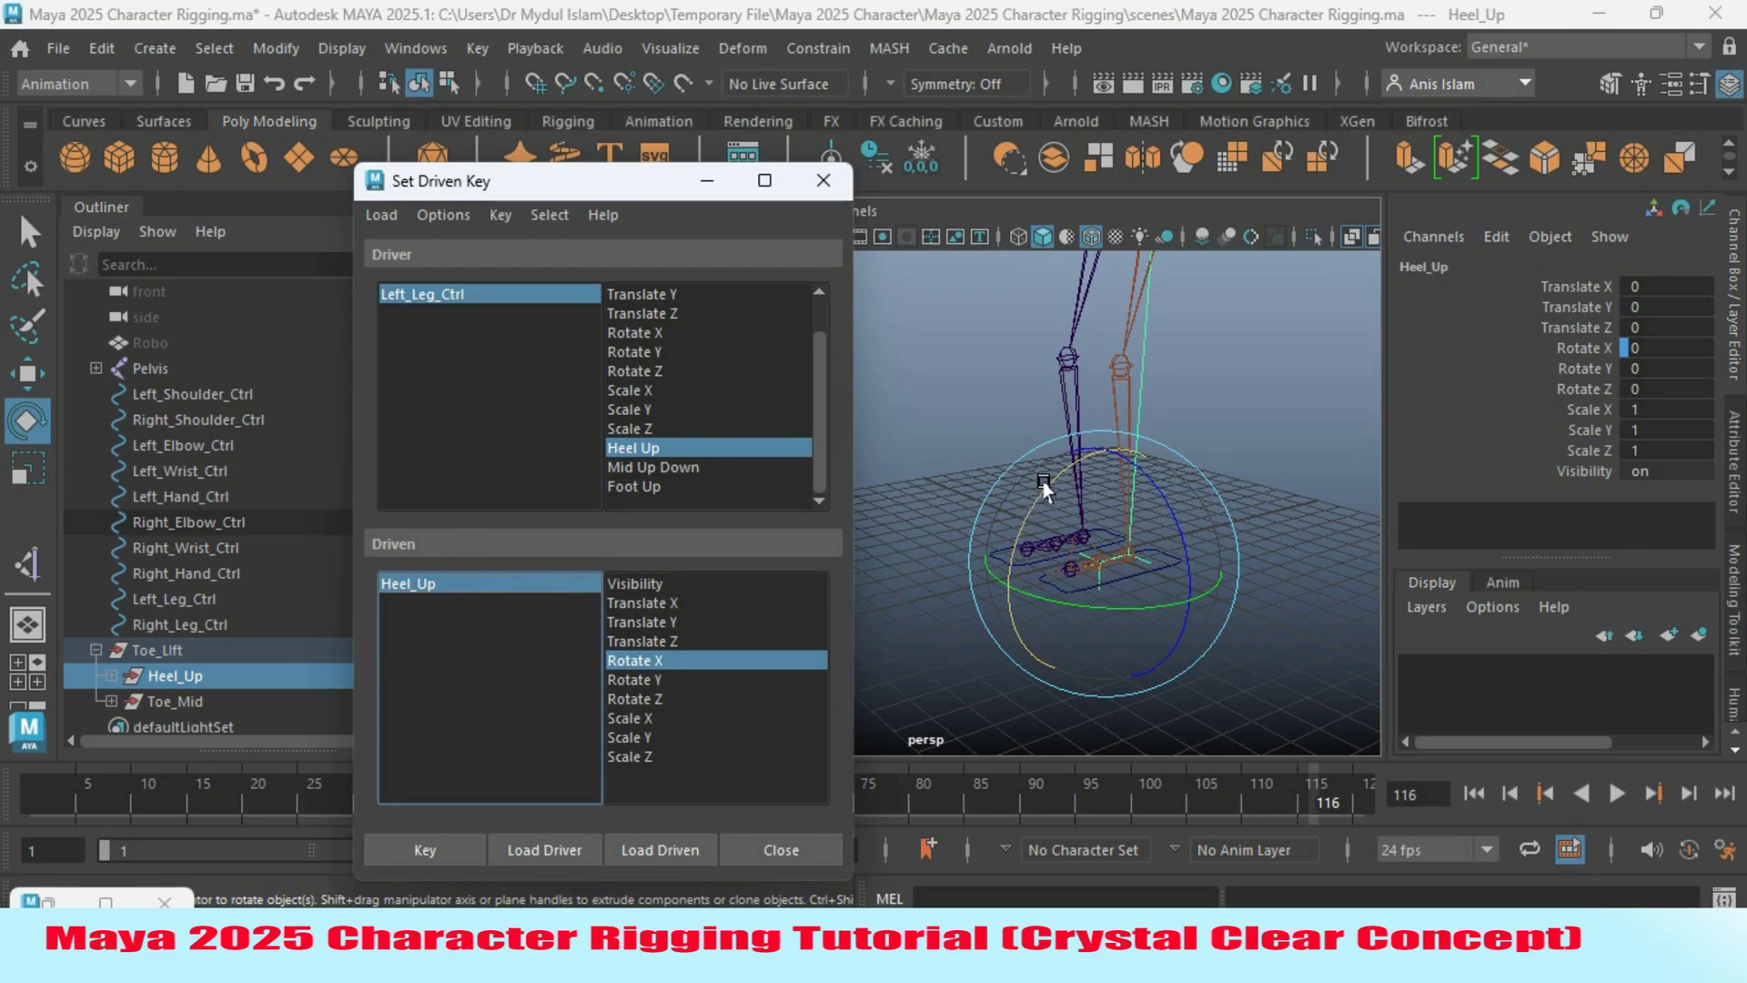
pyautogui.moveTo(1044, 487); pyautogui.dragTo(1003, 577)
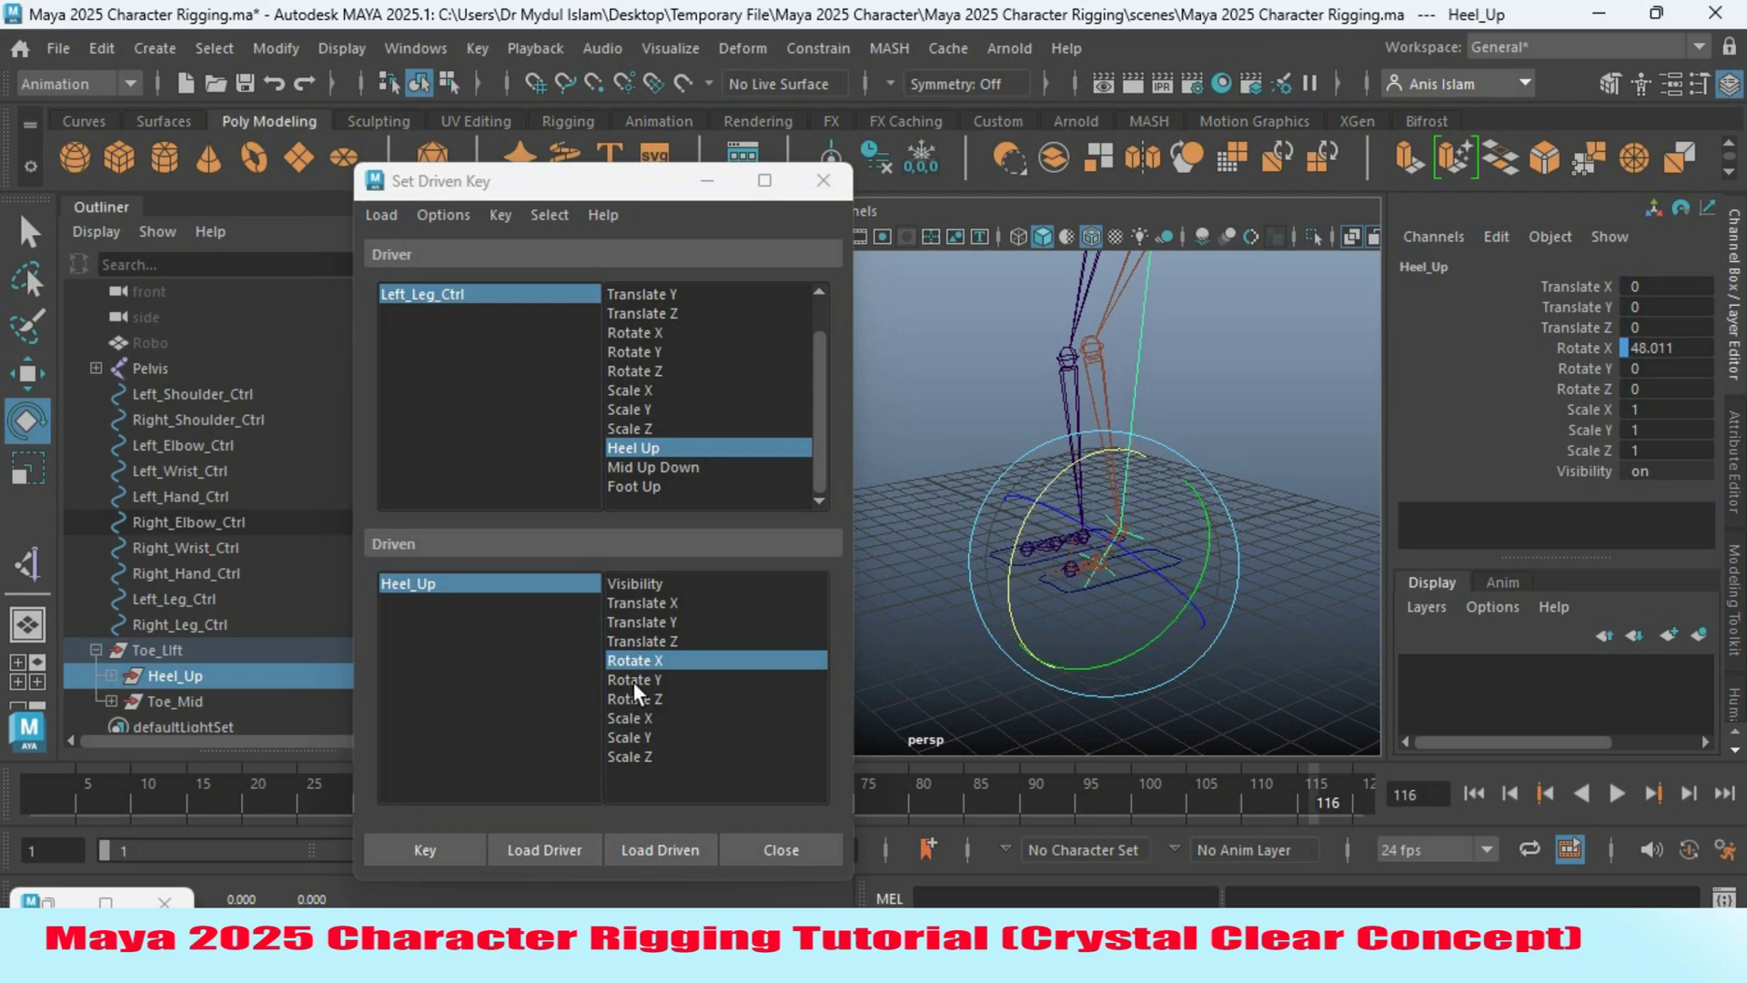
pyautogui.click(515, 585)
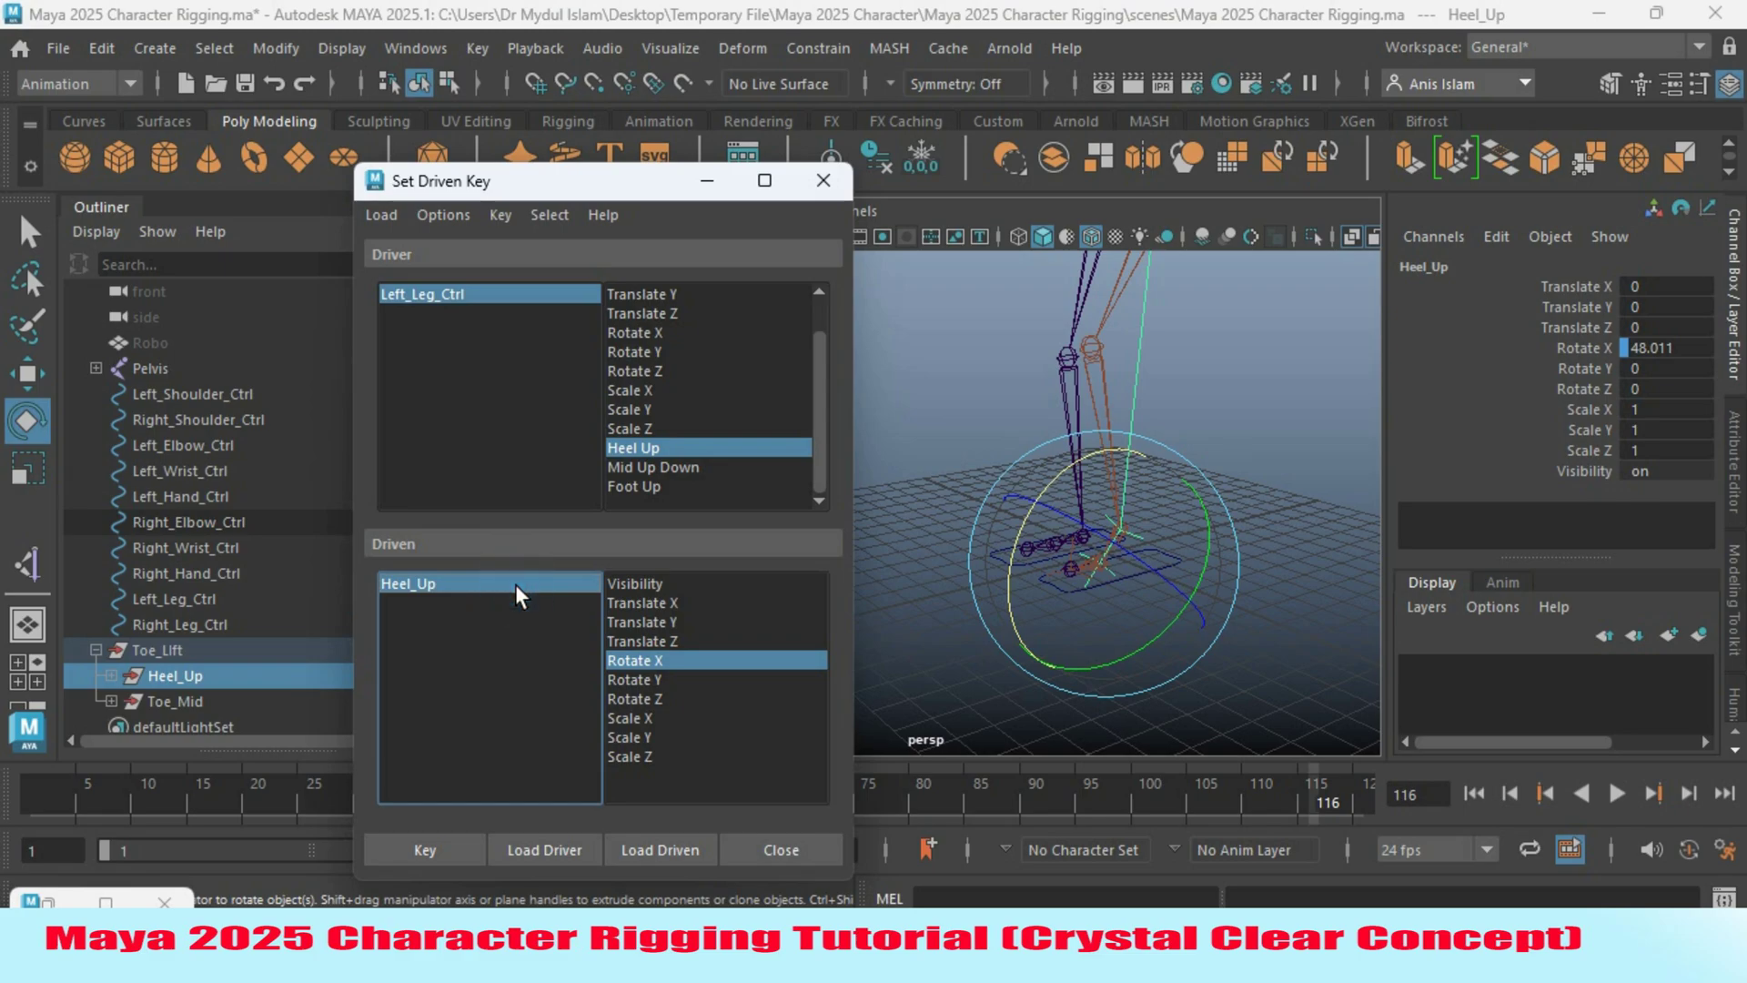
pyautogui.click(684, 663)
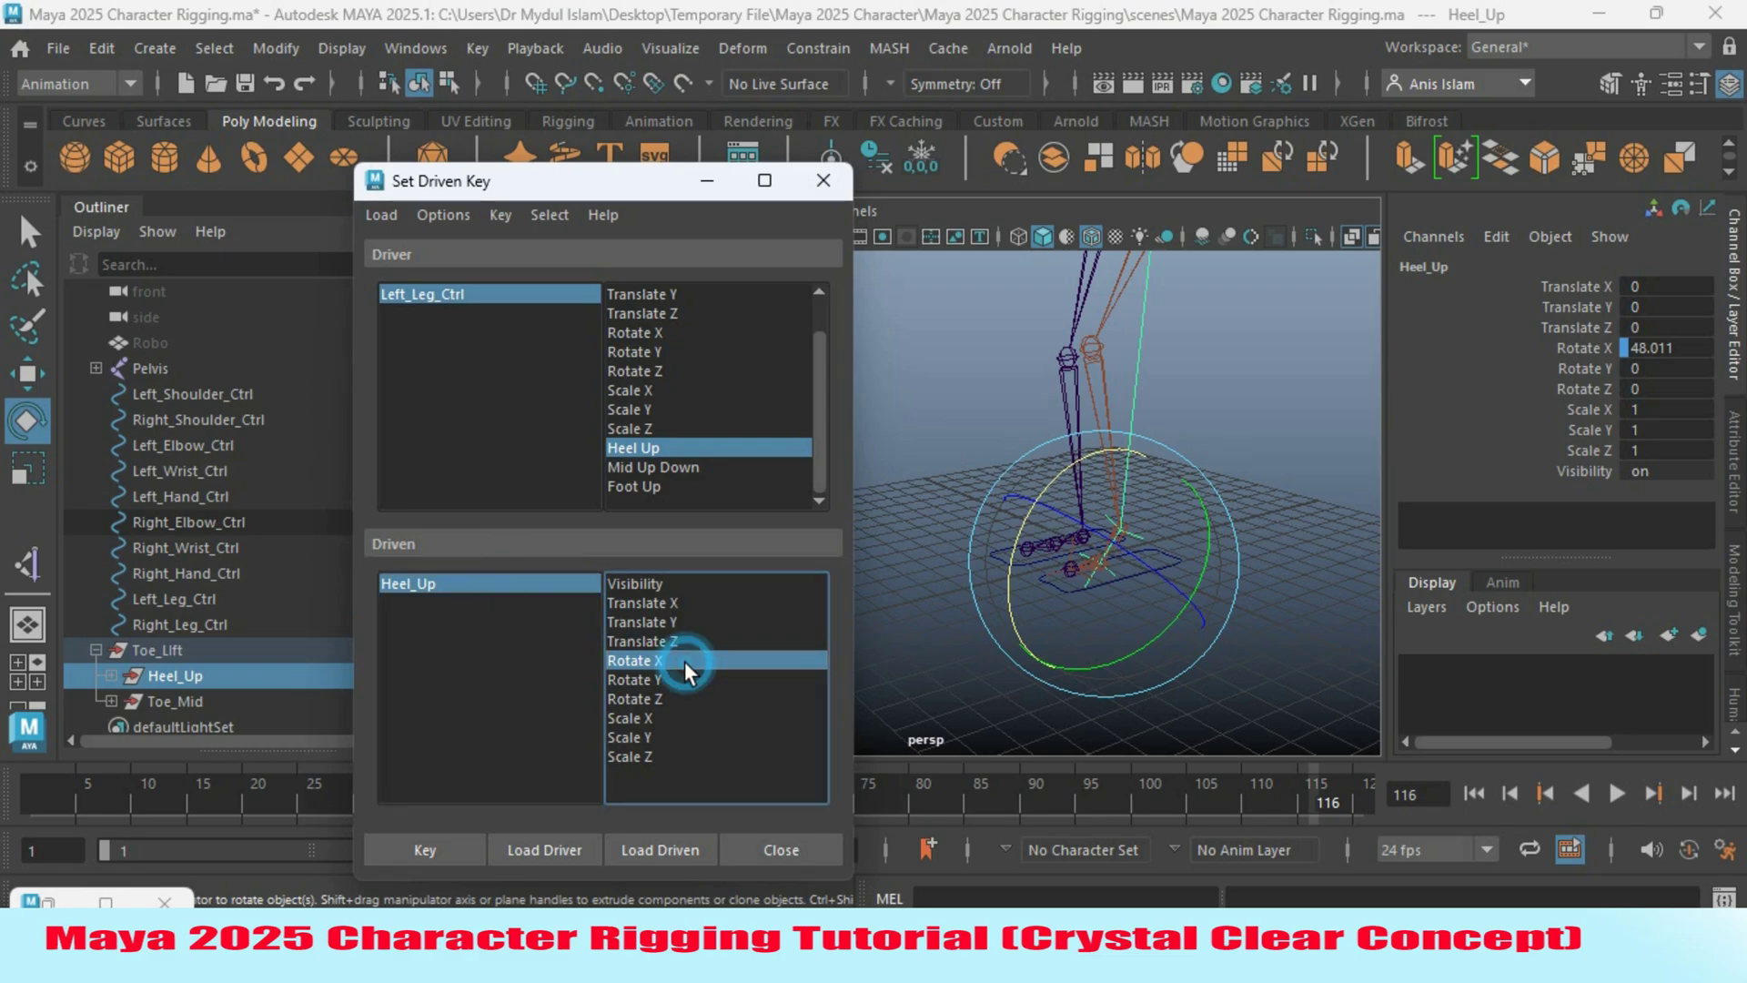
pyautogui.click(422, 852)
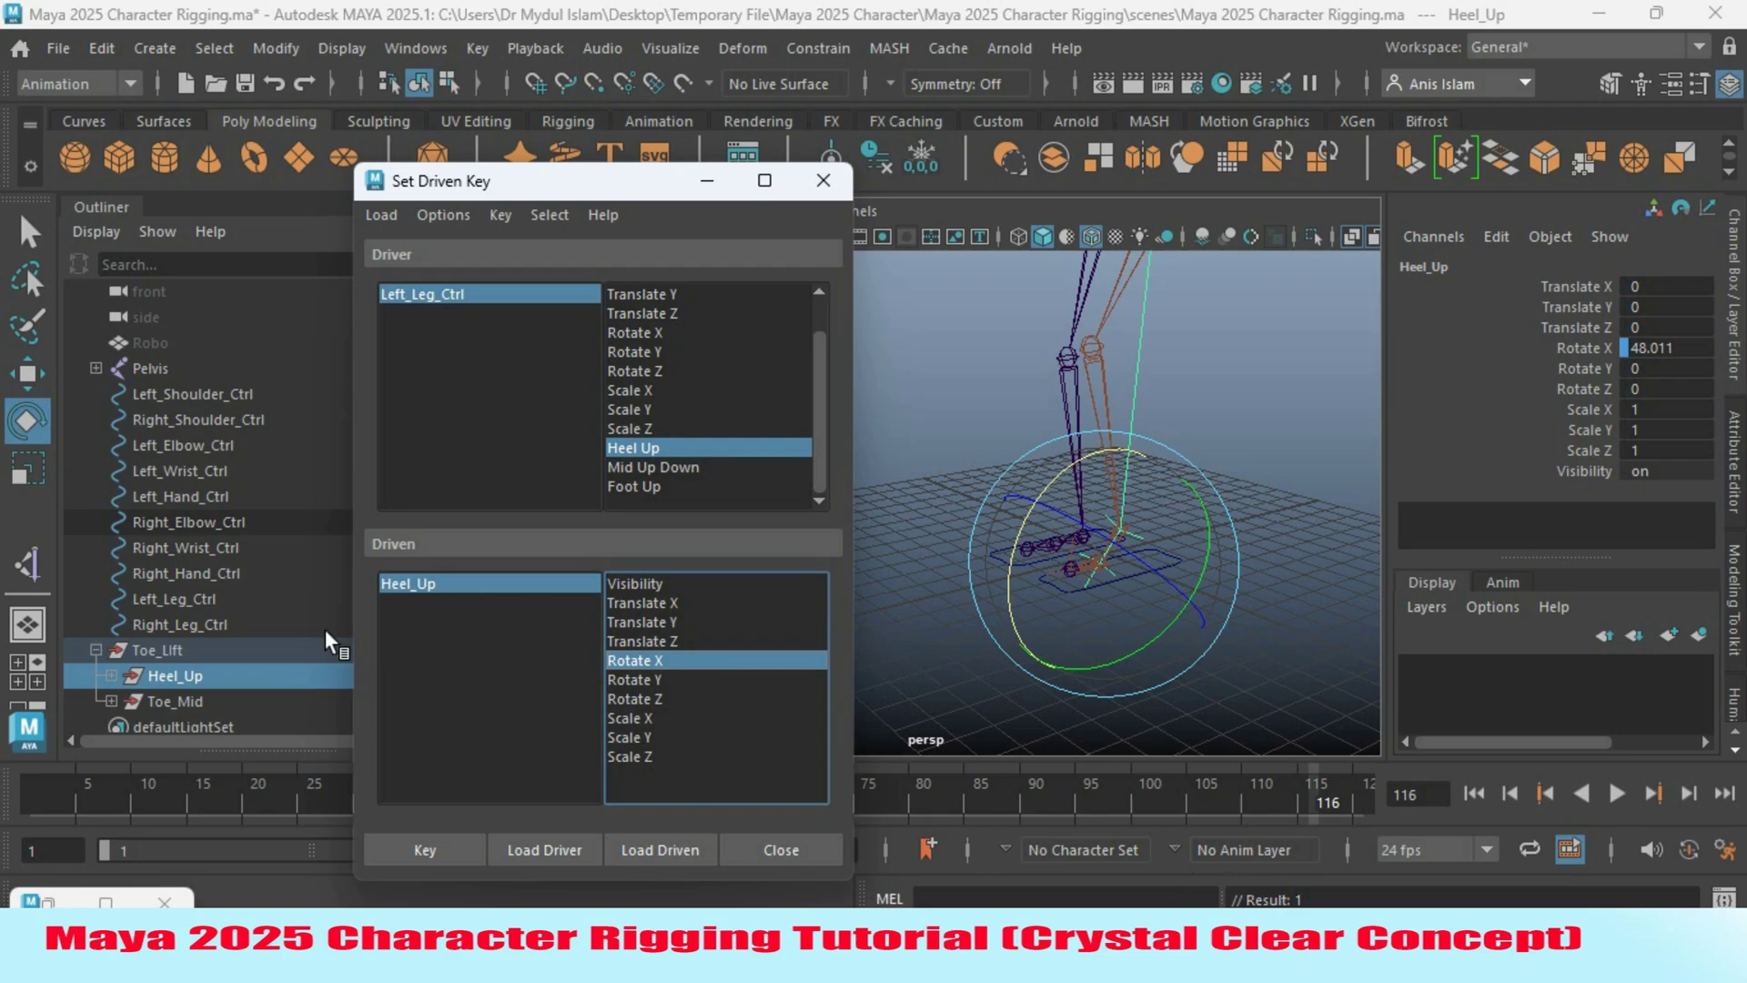
# Load Toe_Mid as the driven object and key its Rotate X at 0 against Left_Leg_Ctrl's Mid Up Down at 0.
pyautogui.click(189, 699)
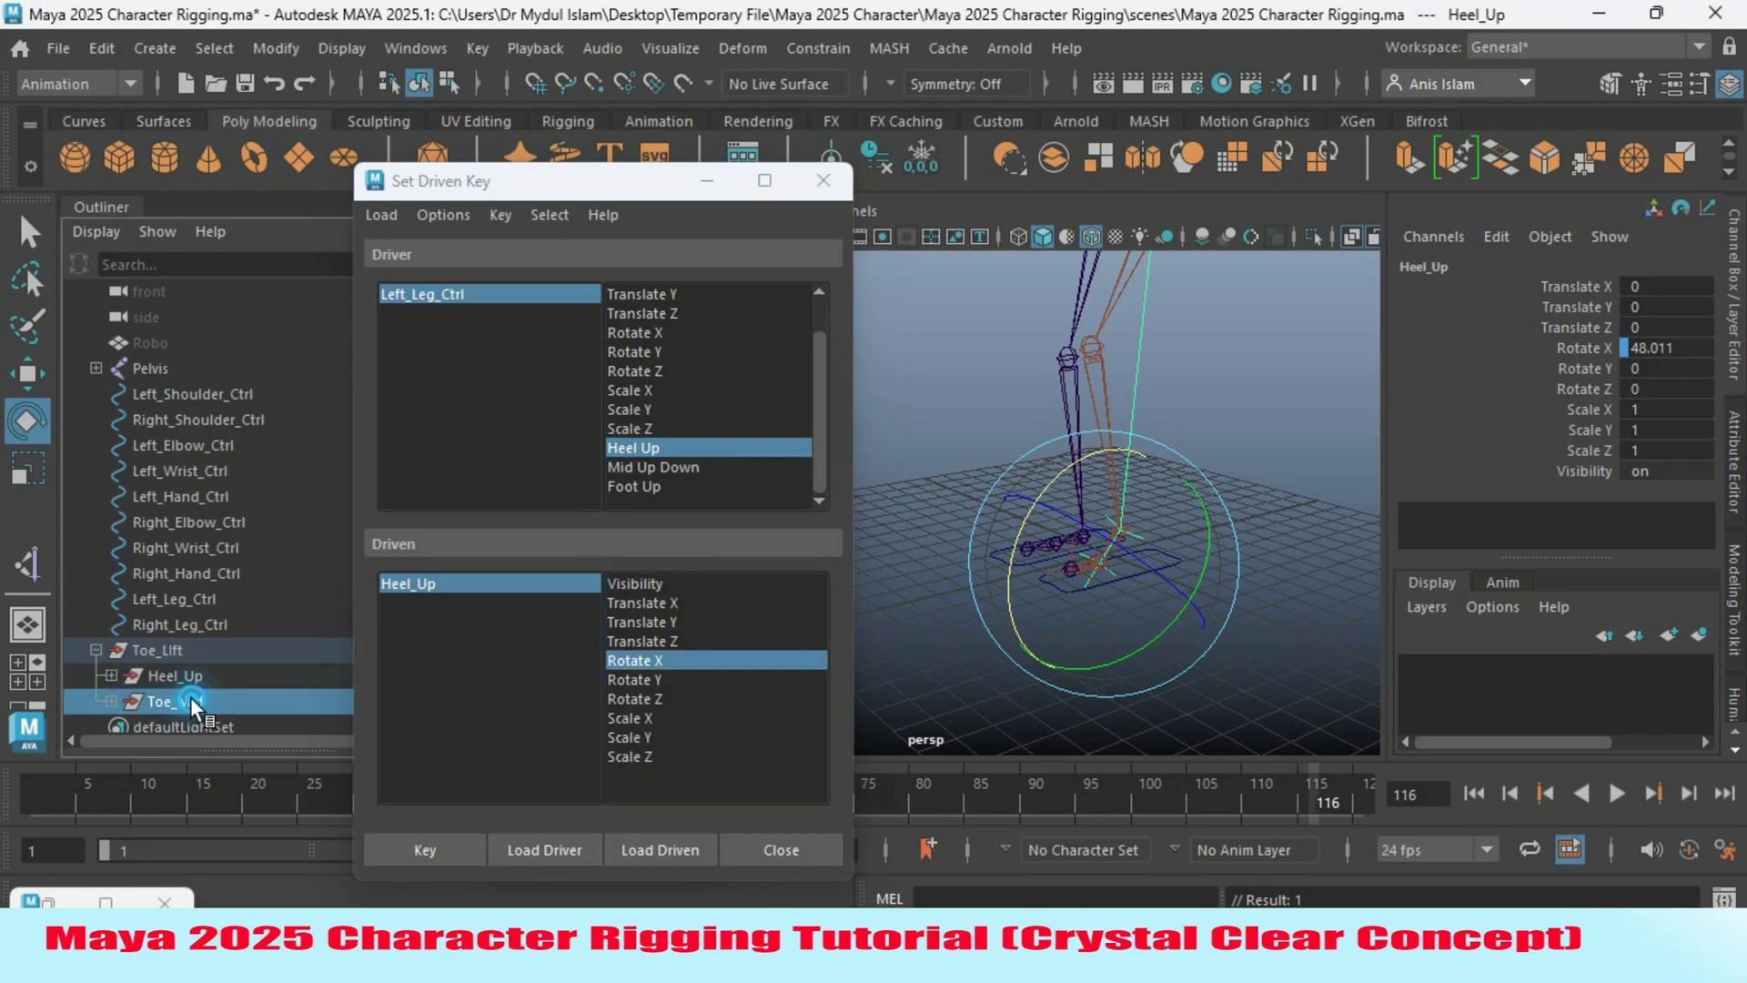
pyautogui.click(641, 855)
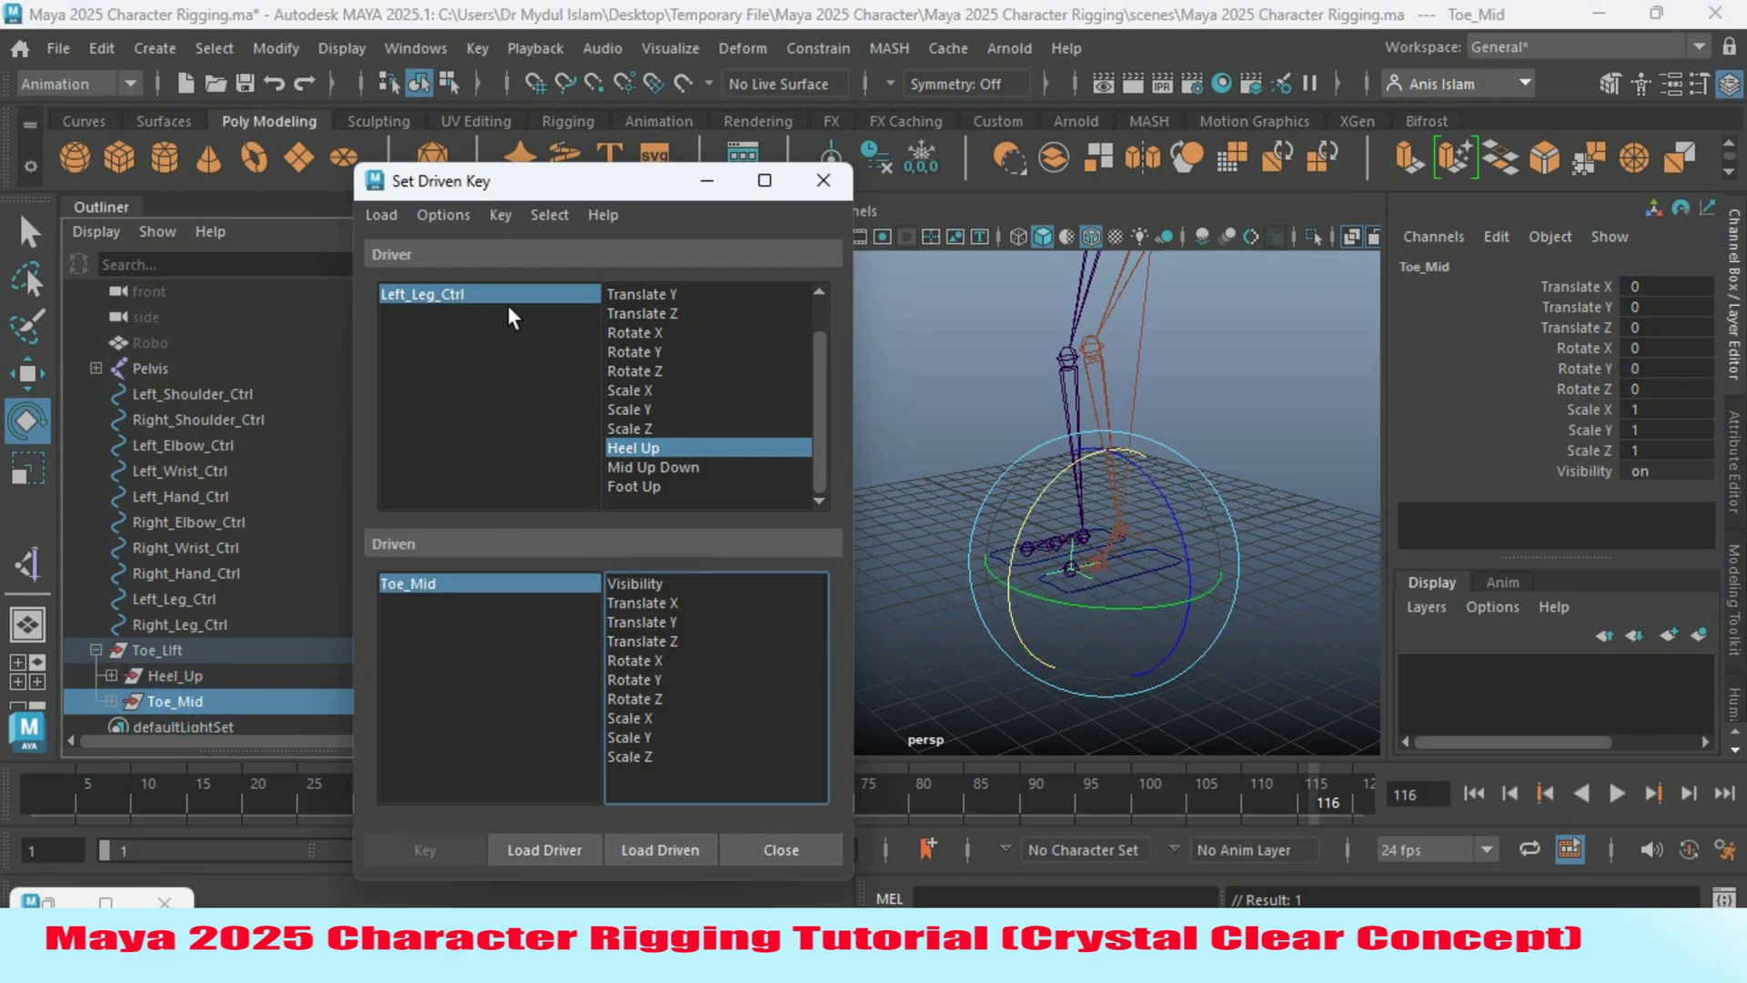
pyautogui.click(652, 465)
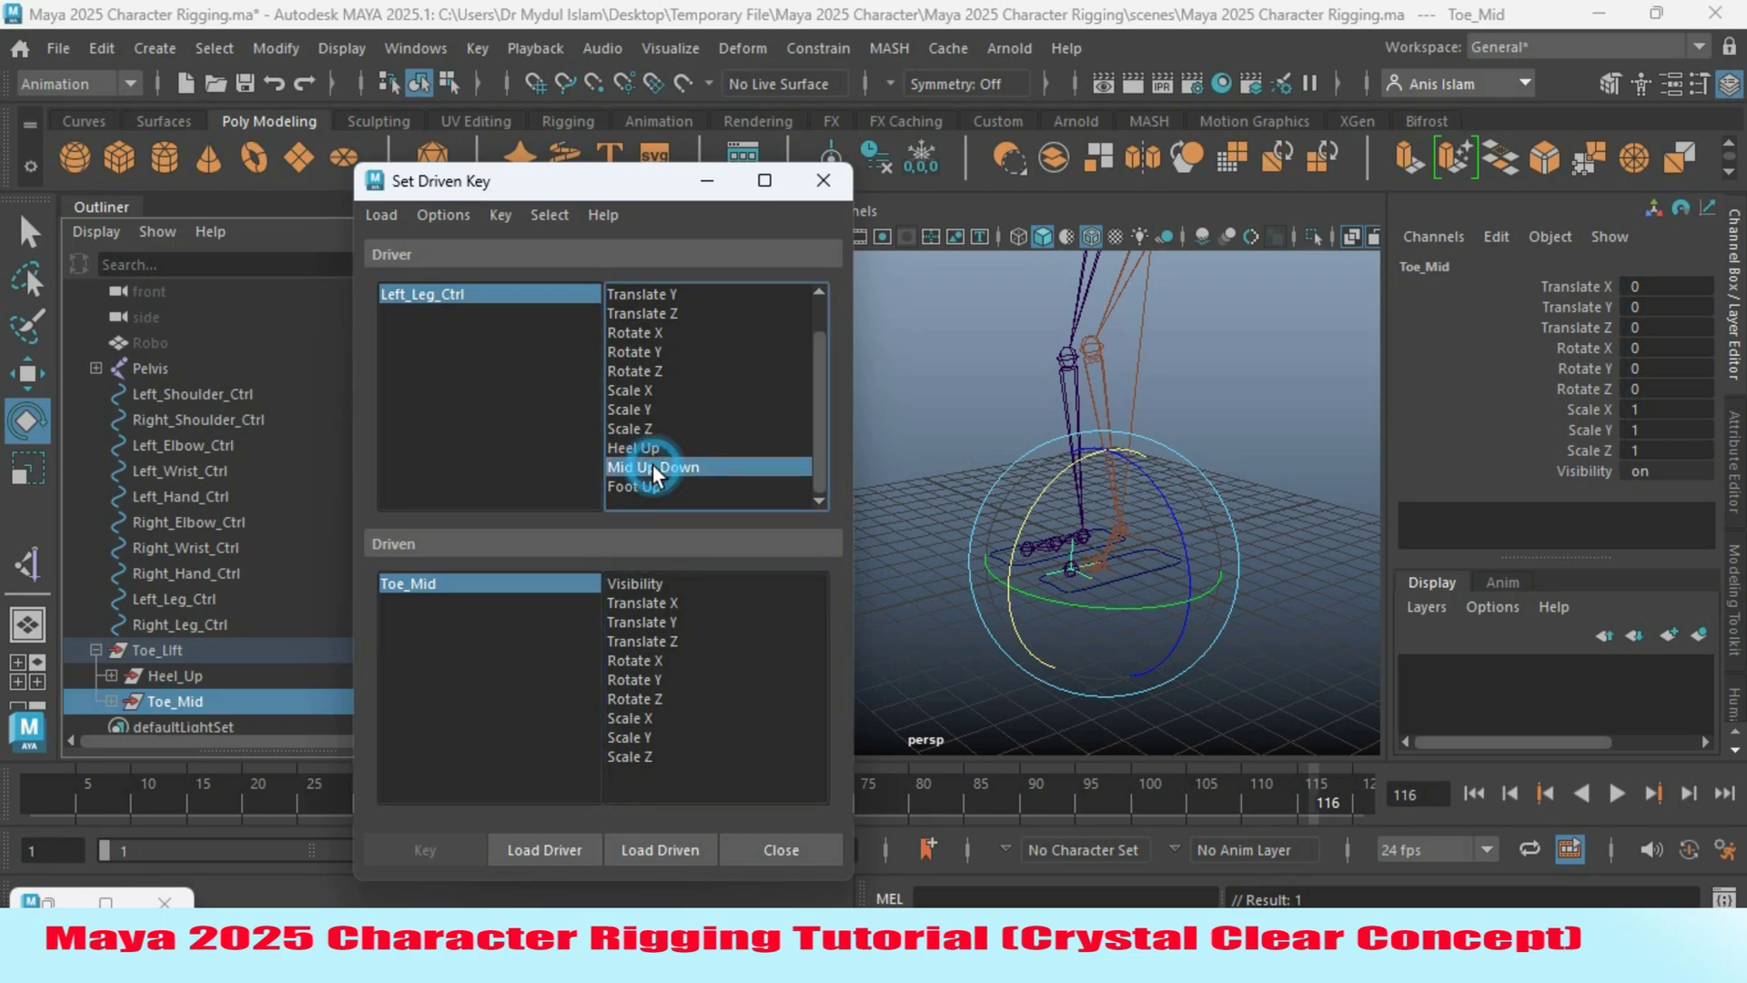
pyautogui.click(468, 583)
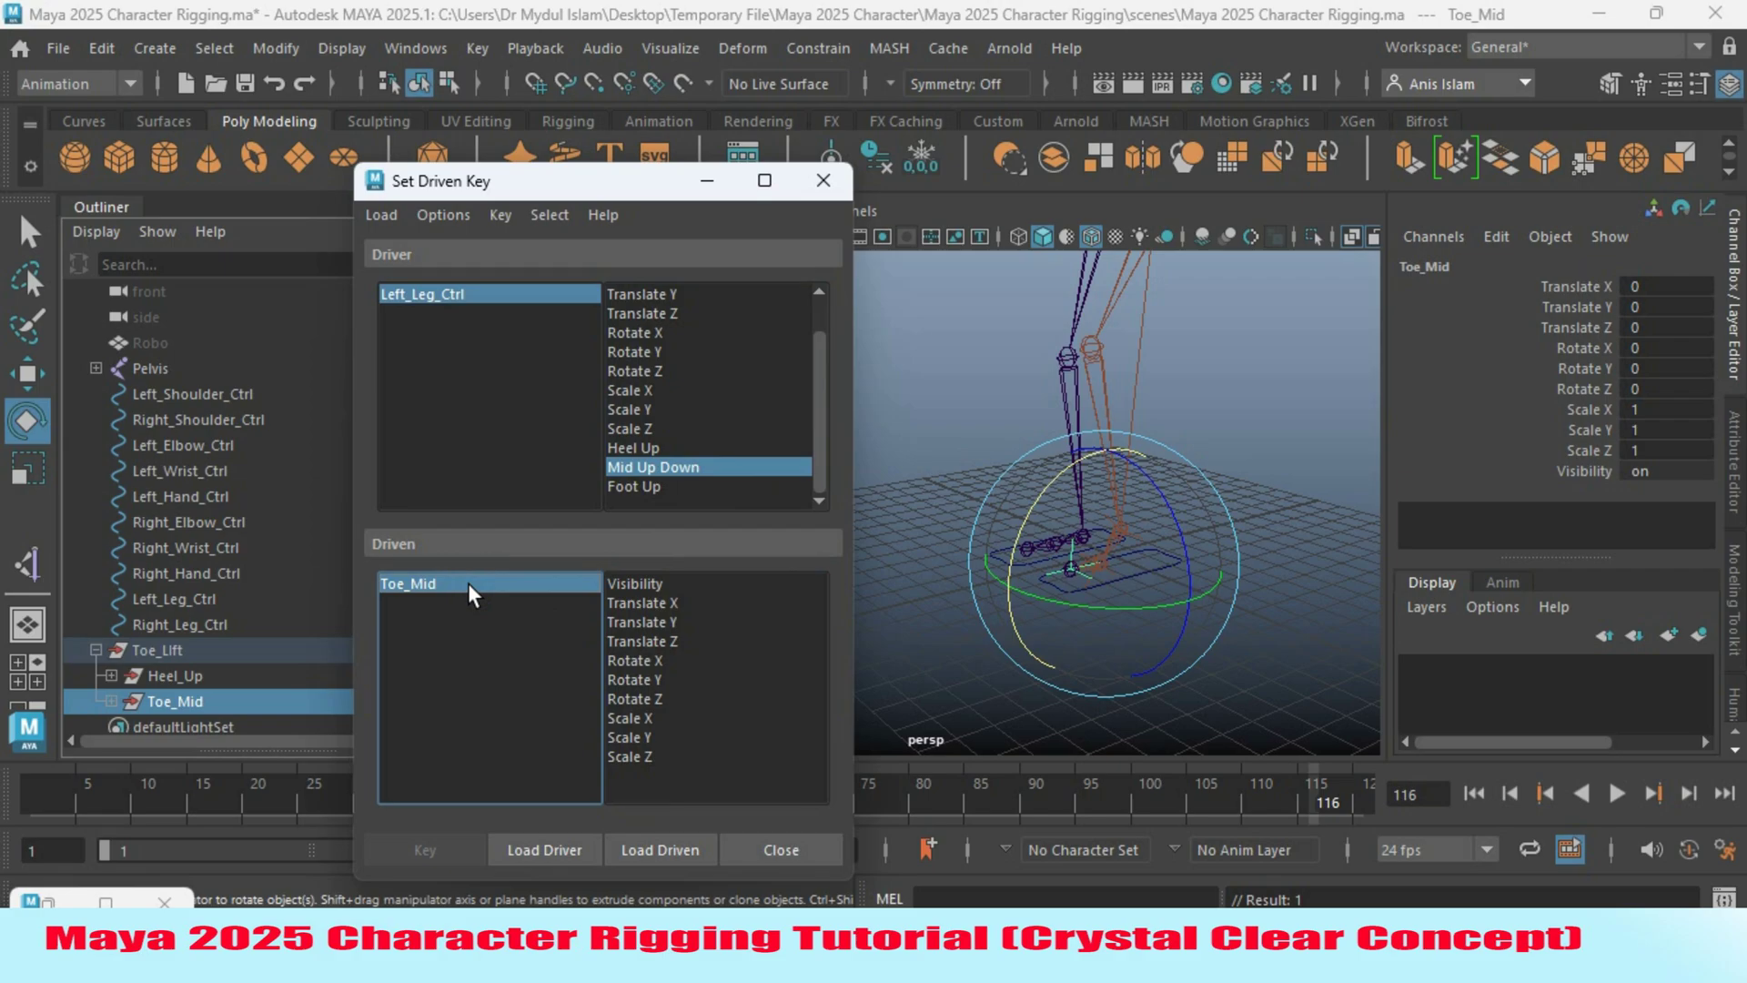
pyautogui.click(630, 661)
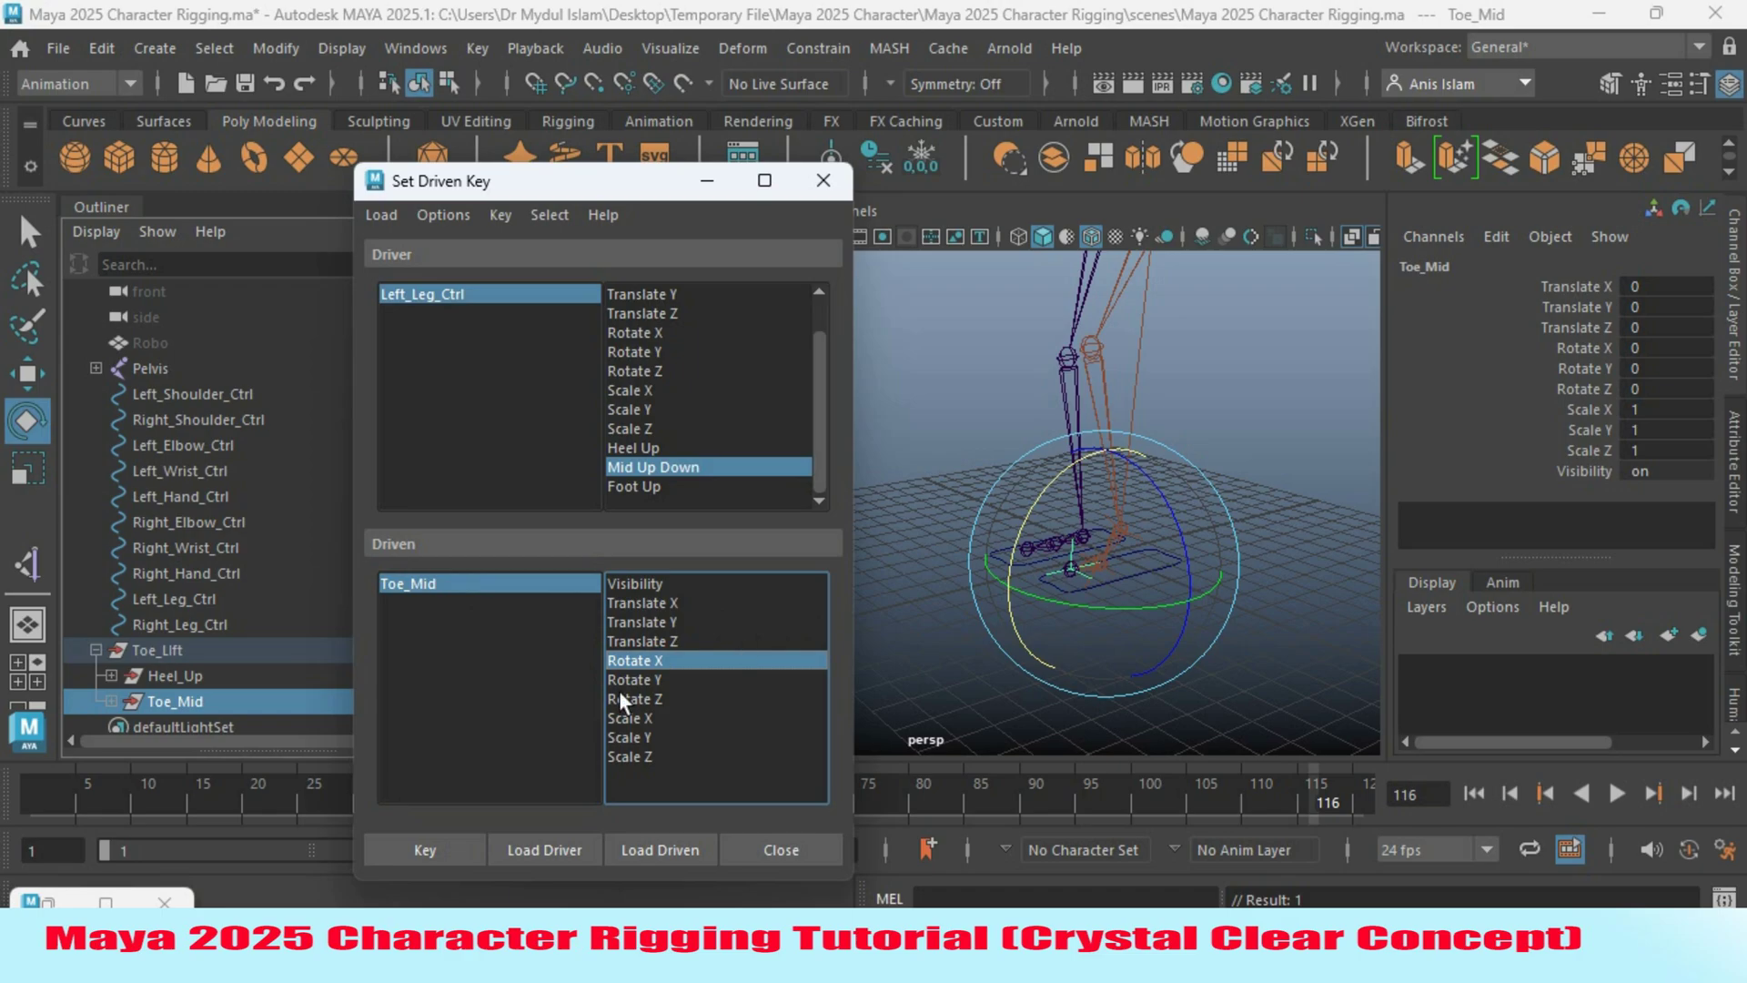
pyautogui.click(429, 848)
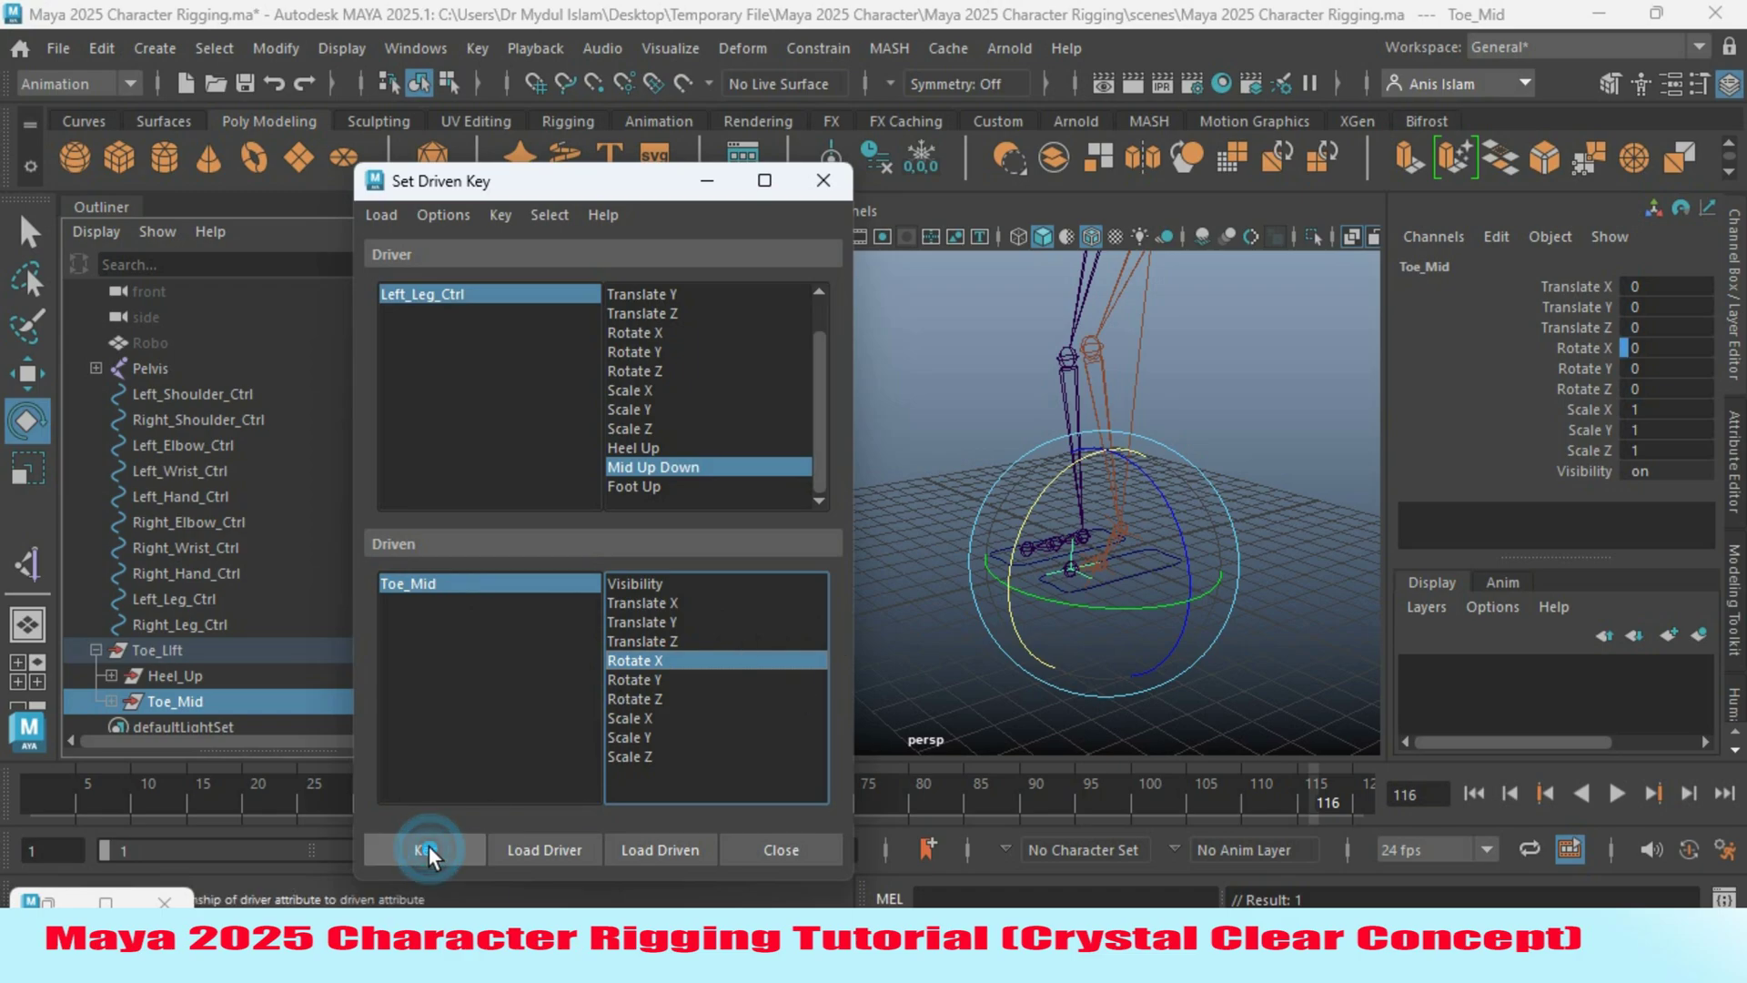
# Set Mid Up Down to -7, rotate Toe_Mid about -48 degrees in X, and key the driven relationship.
pyautogui.click(451, 292)
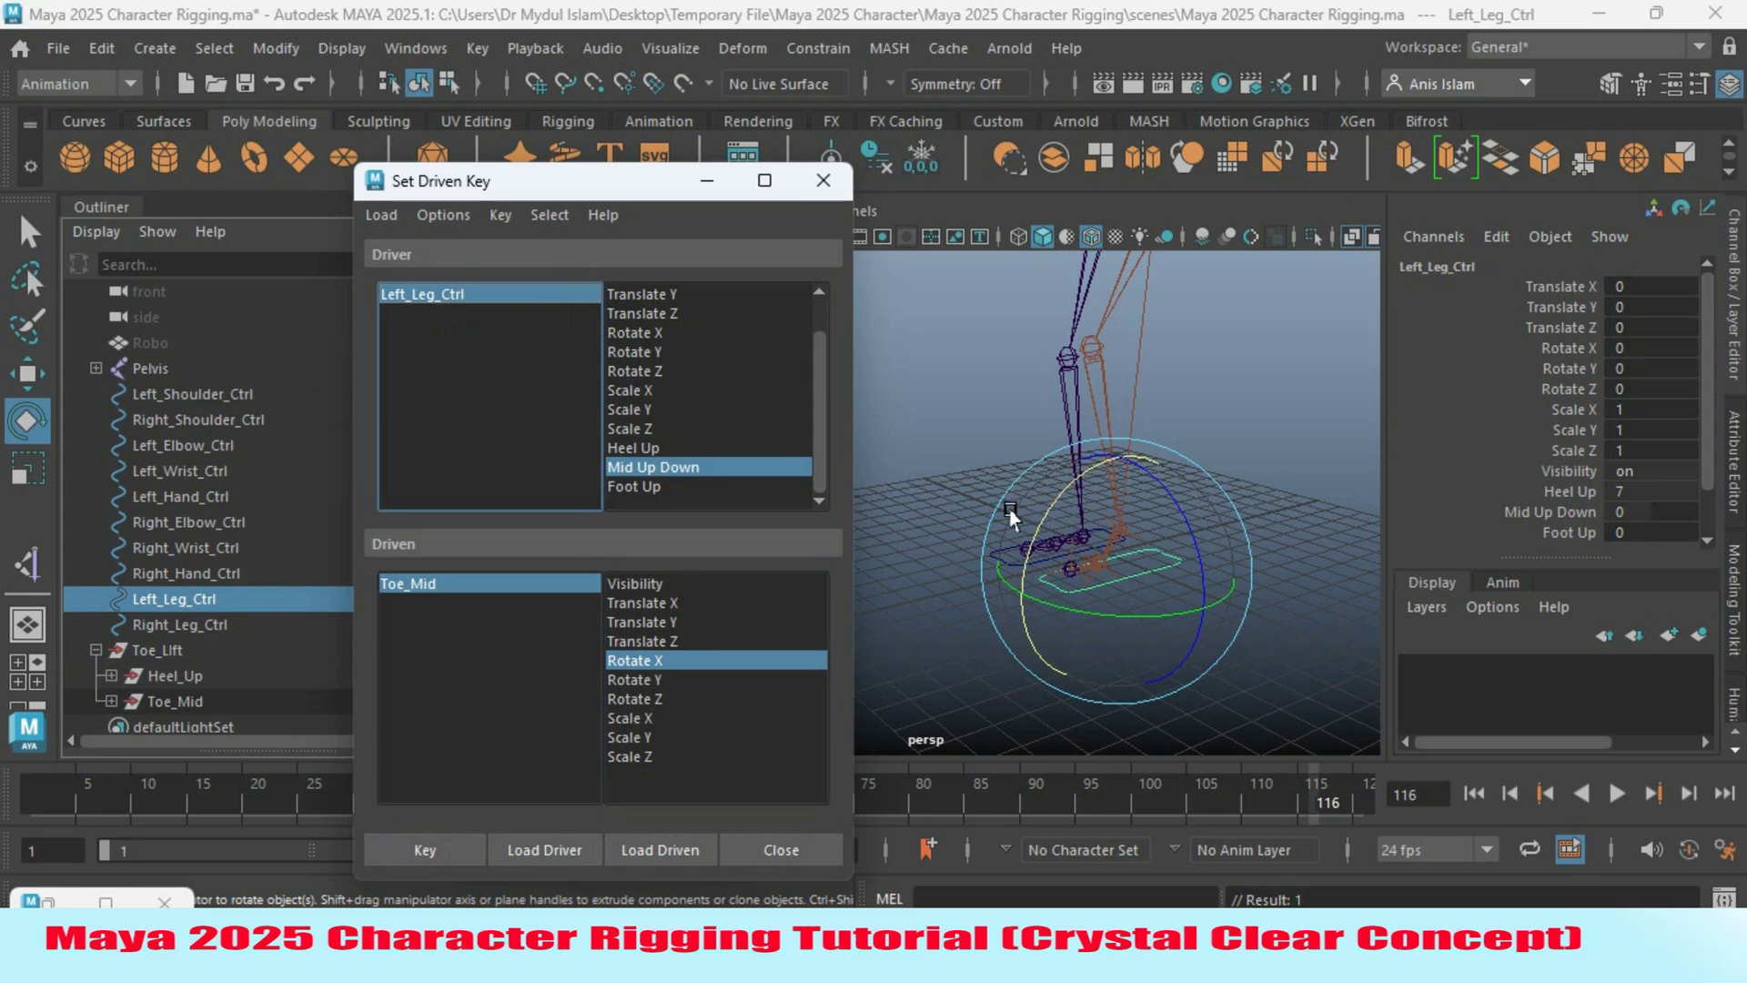
pyautogui.doubleClick(1628, 512)
pyautogui.write('-7')
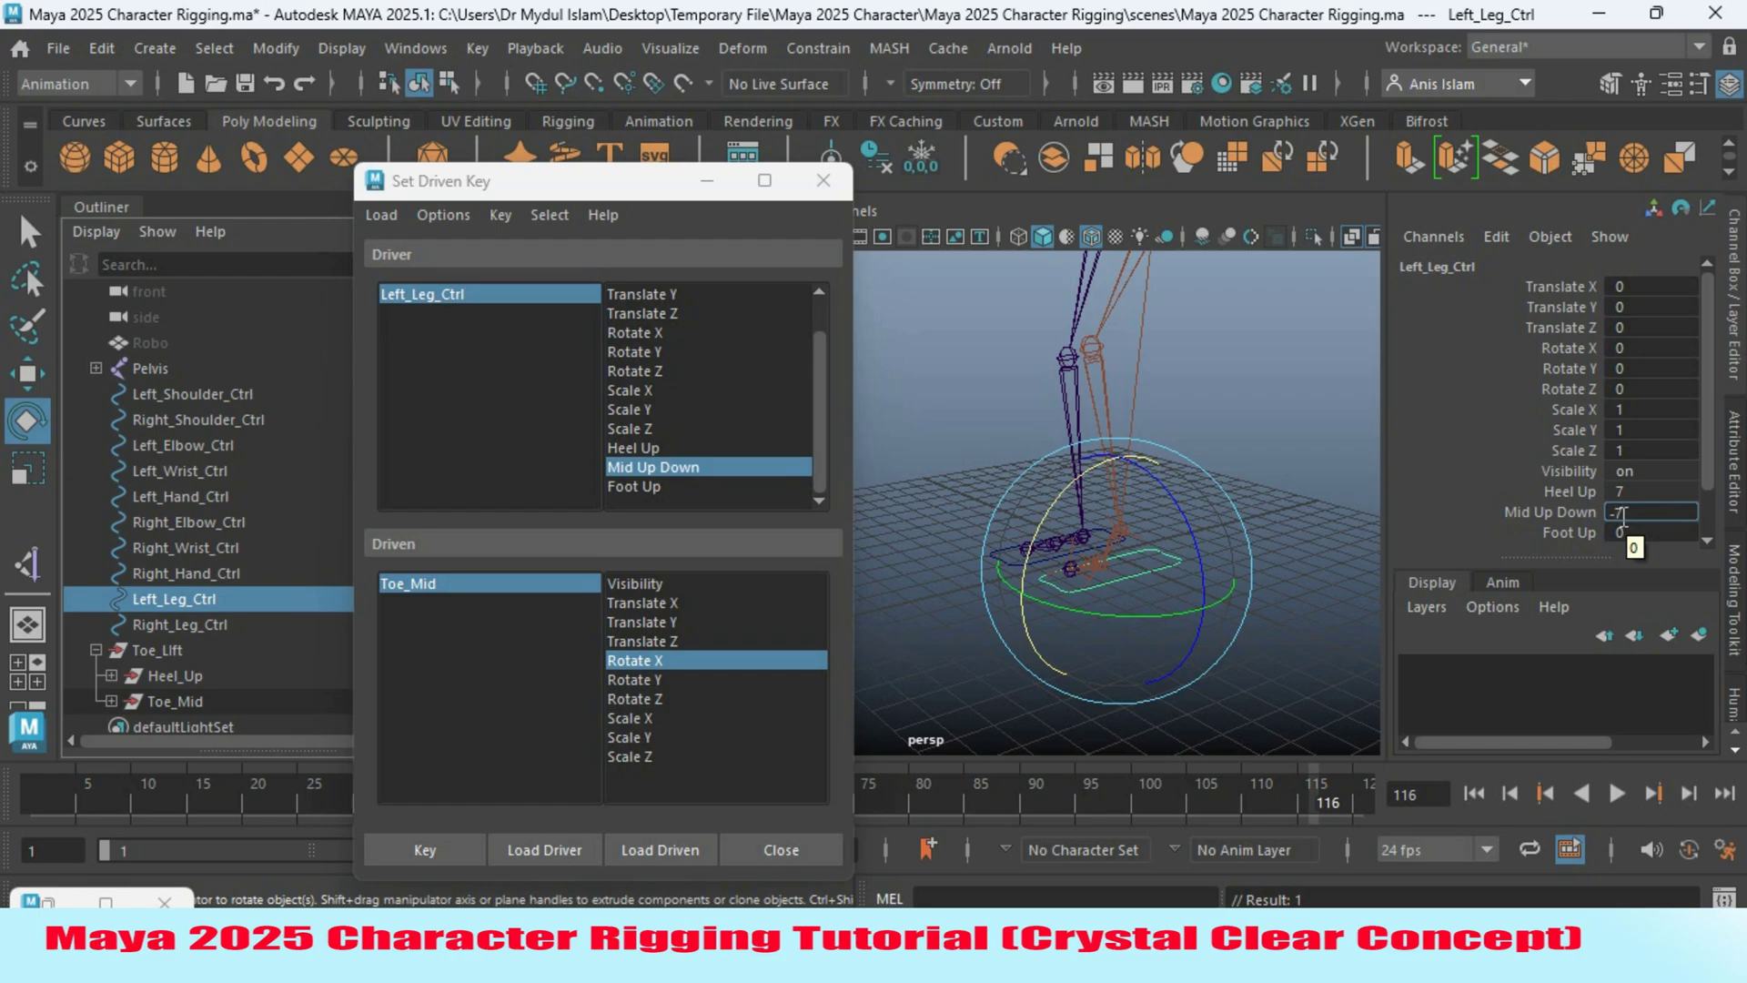
pyautogui.press('Return')
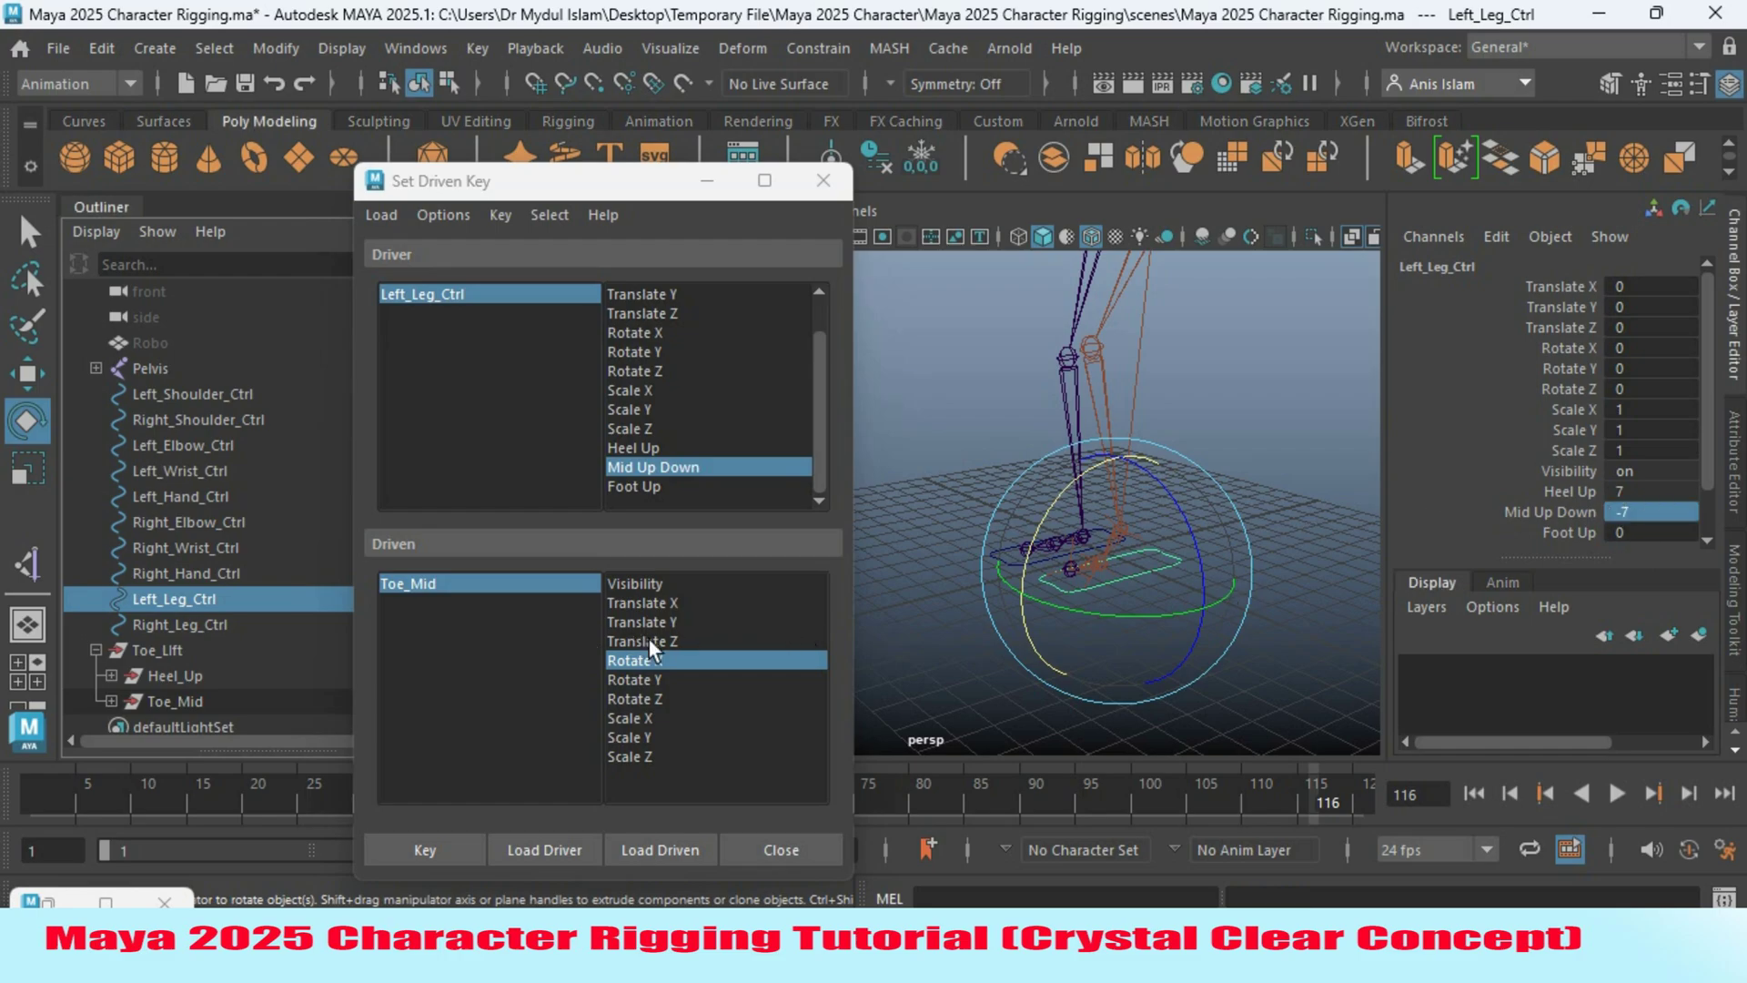
pyautogui.click(483, 583)
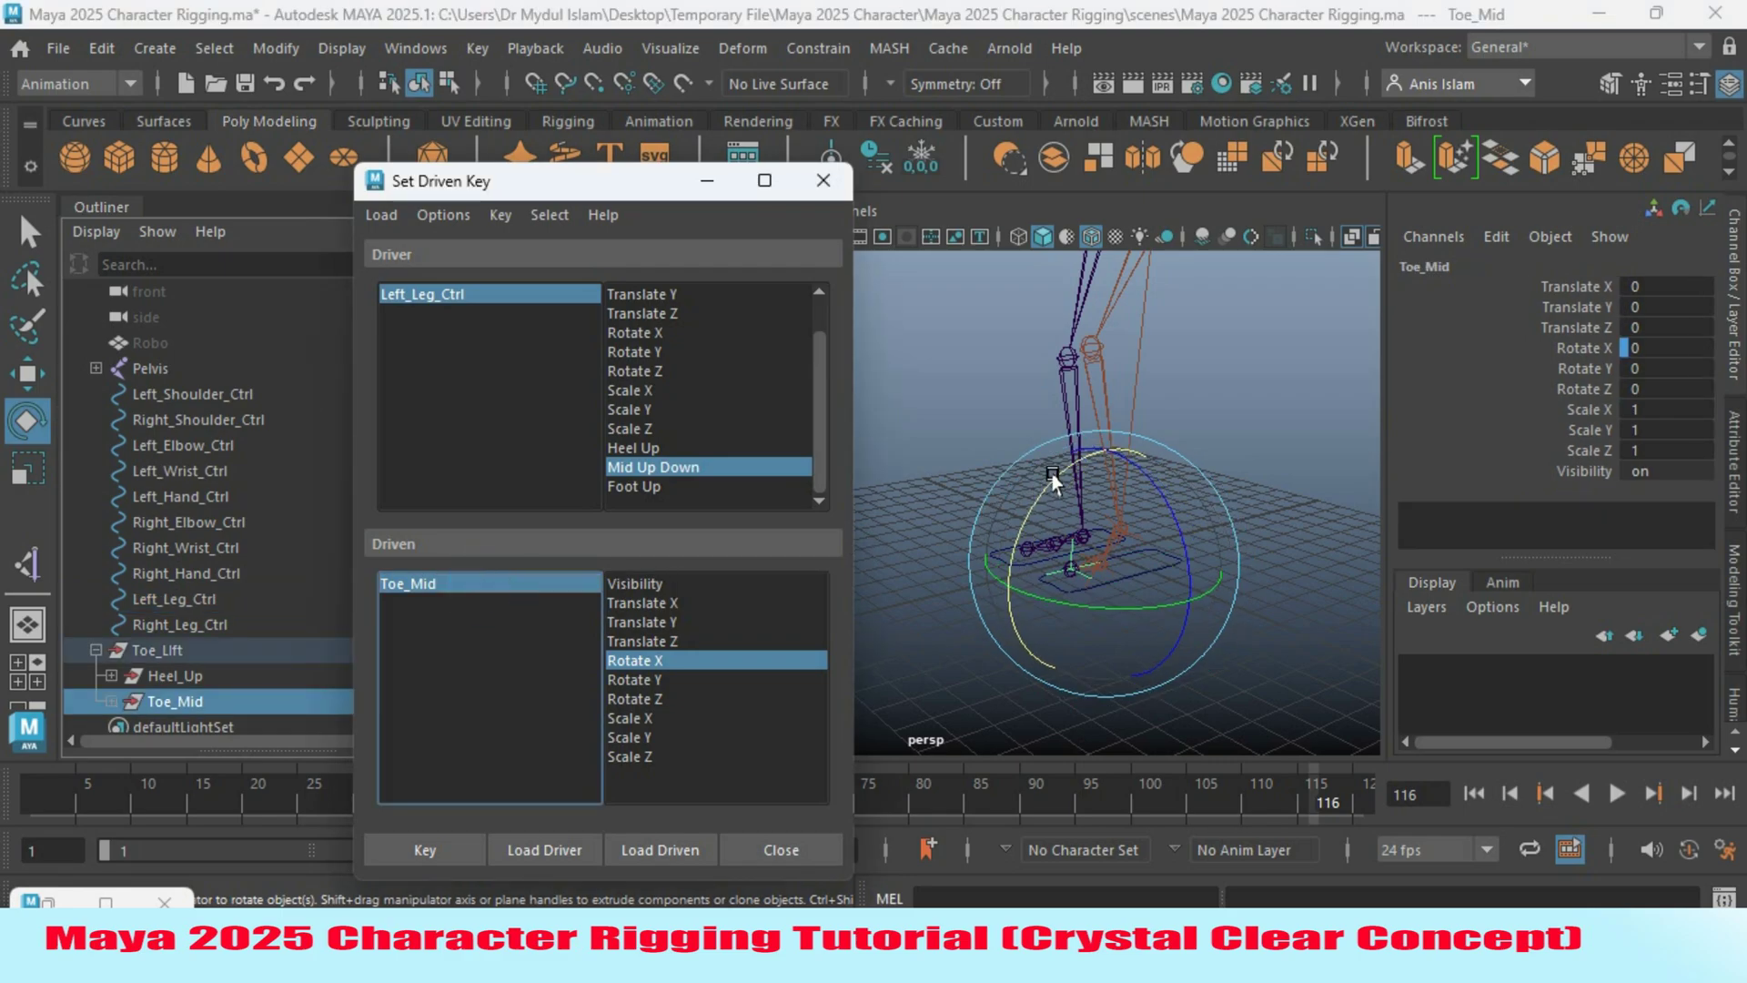
pyautogui.moveTo(1039, 493); pyautogui.dragTo(1083, 466)
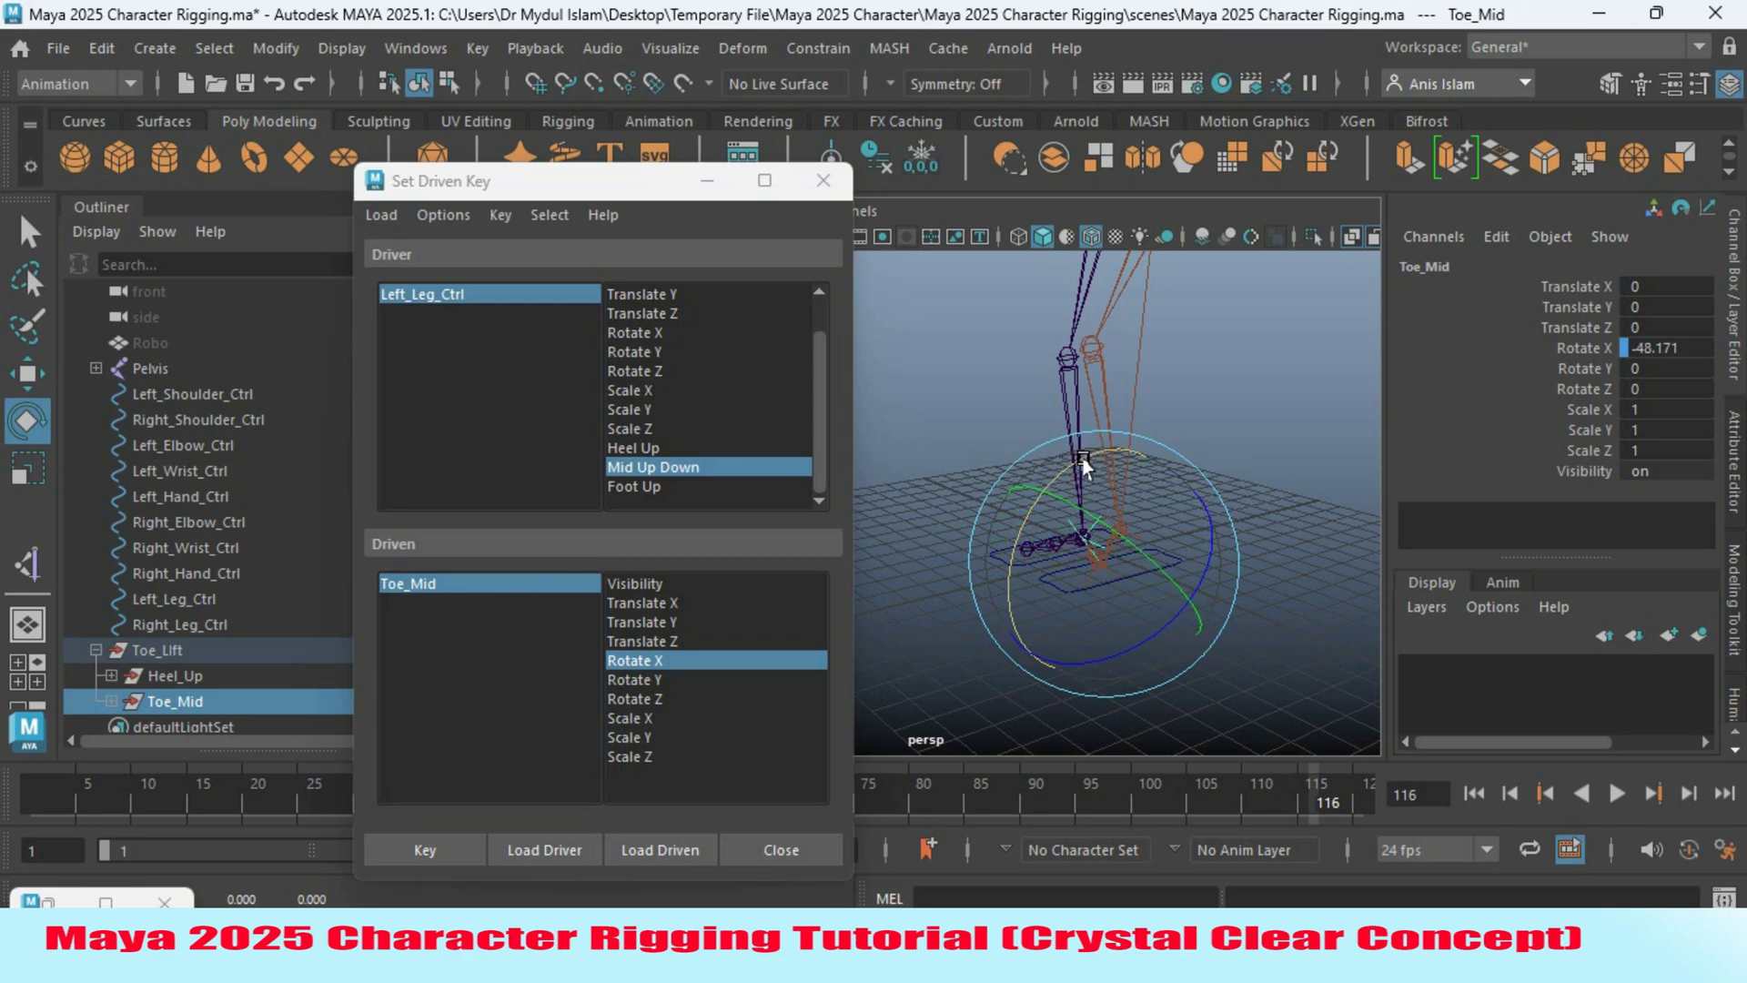
pyautogui.click(641, 660)
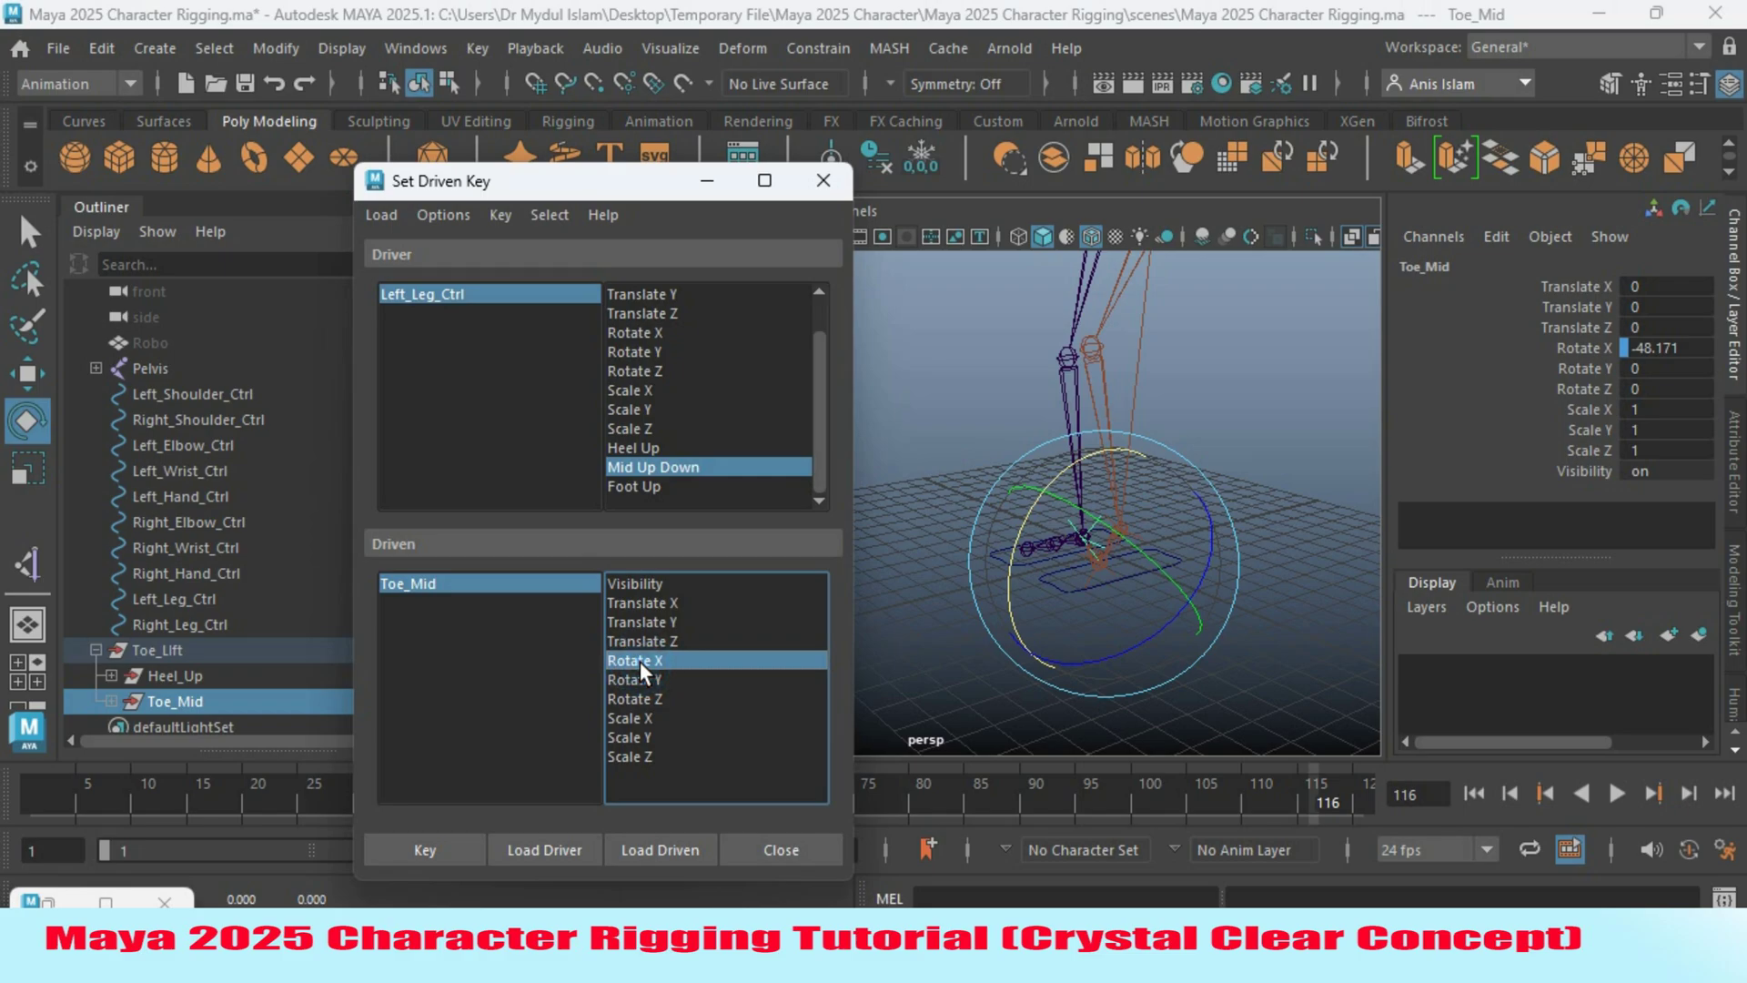
pyautogui.click(417, 850)
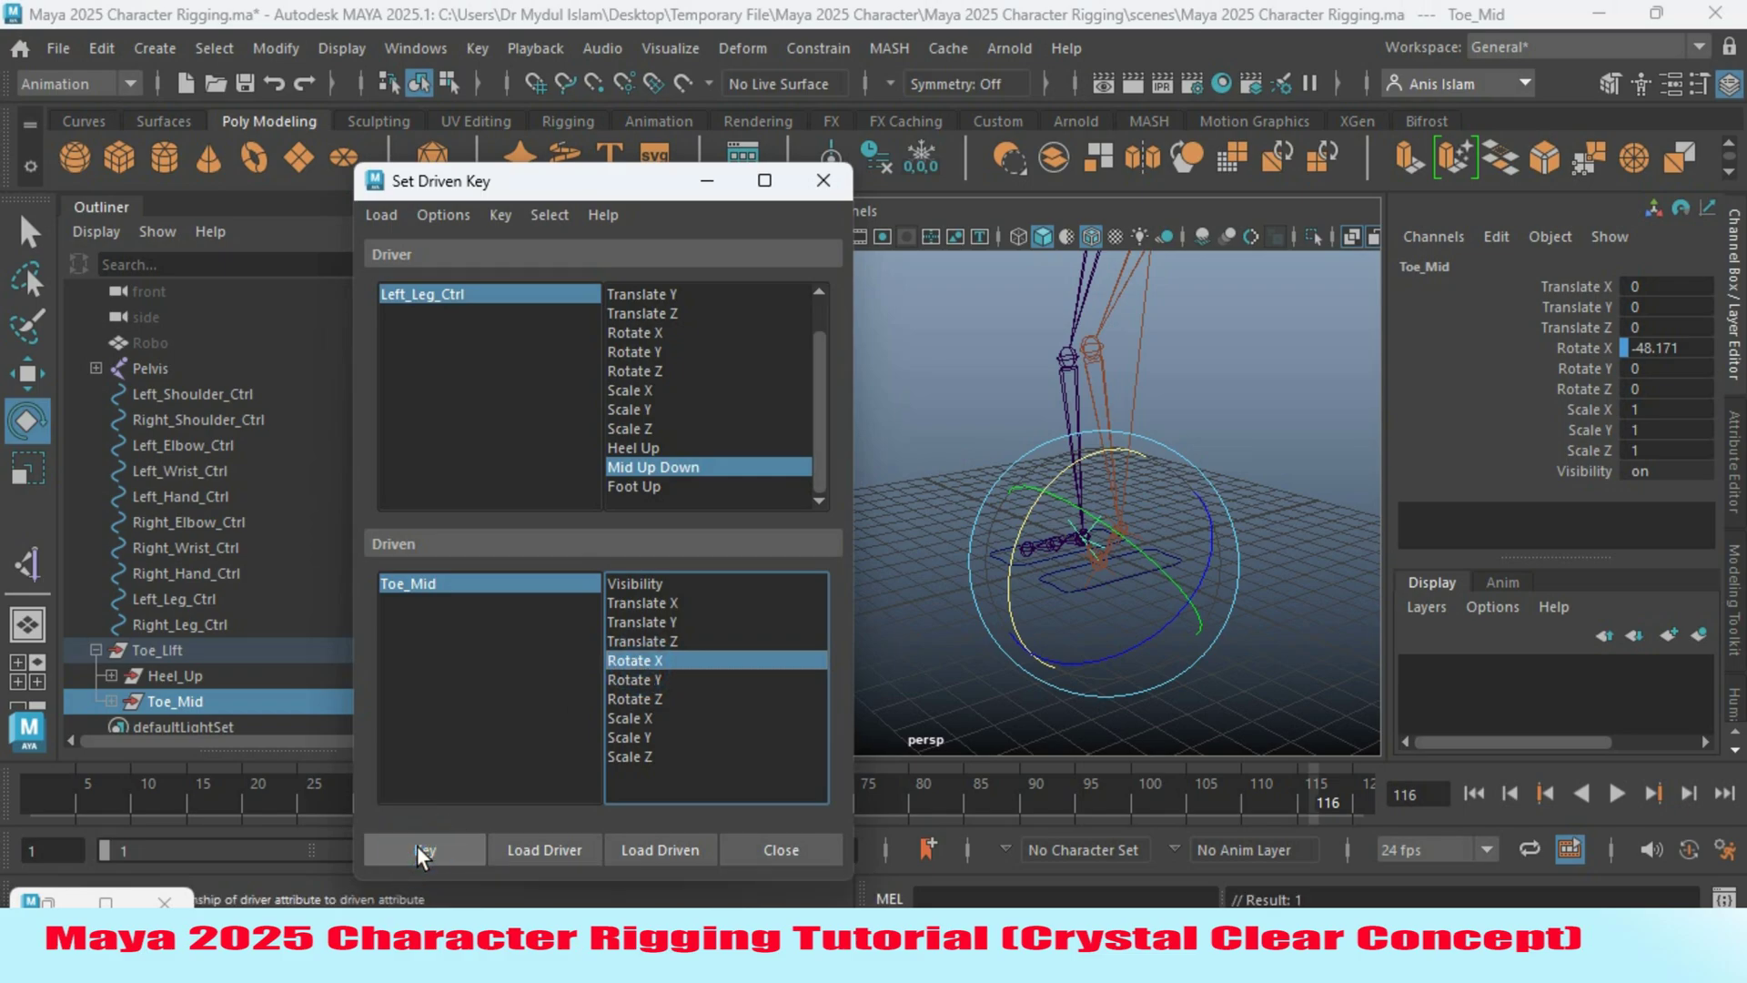
# Set Left_Leg_Ctrl's Mid Up Down to 7, rotate Toe_Mid about 46 degrees in X, and set the driven key.
pyautogui.click(467, 292)
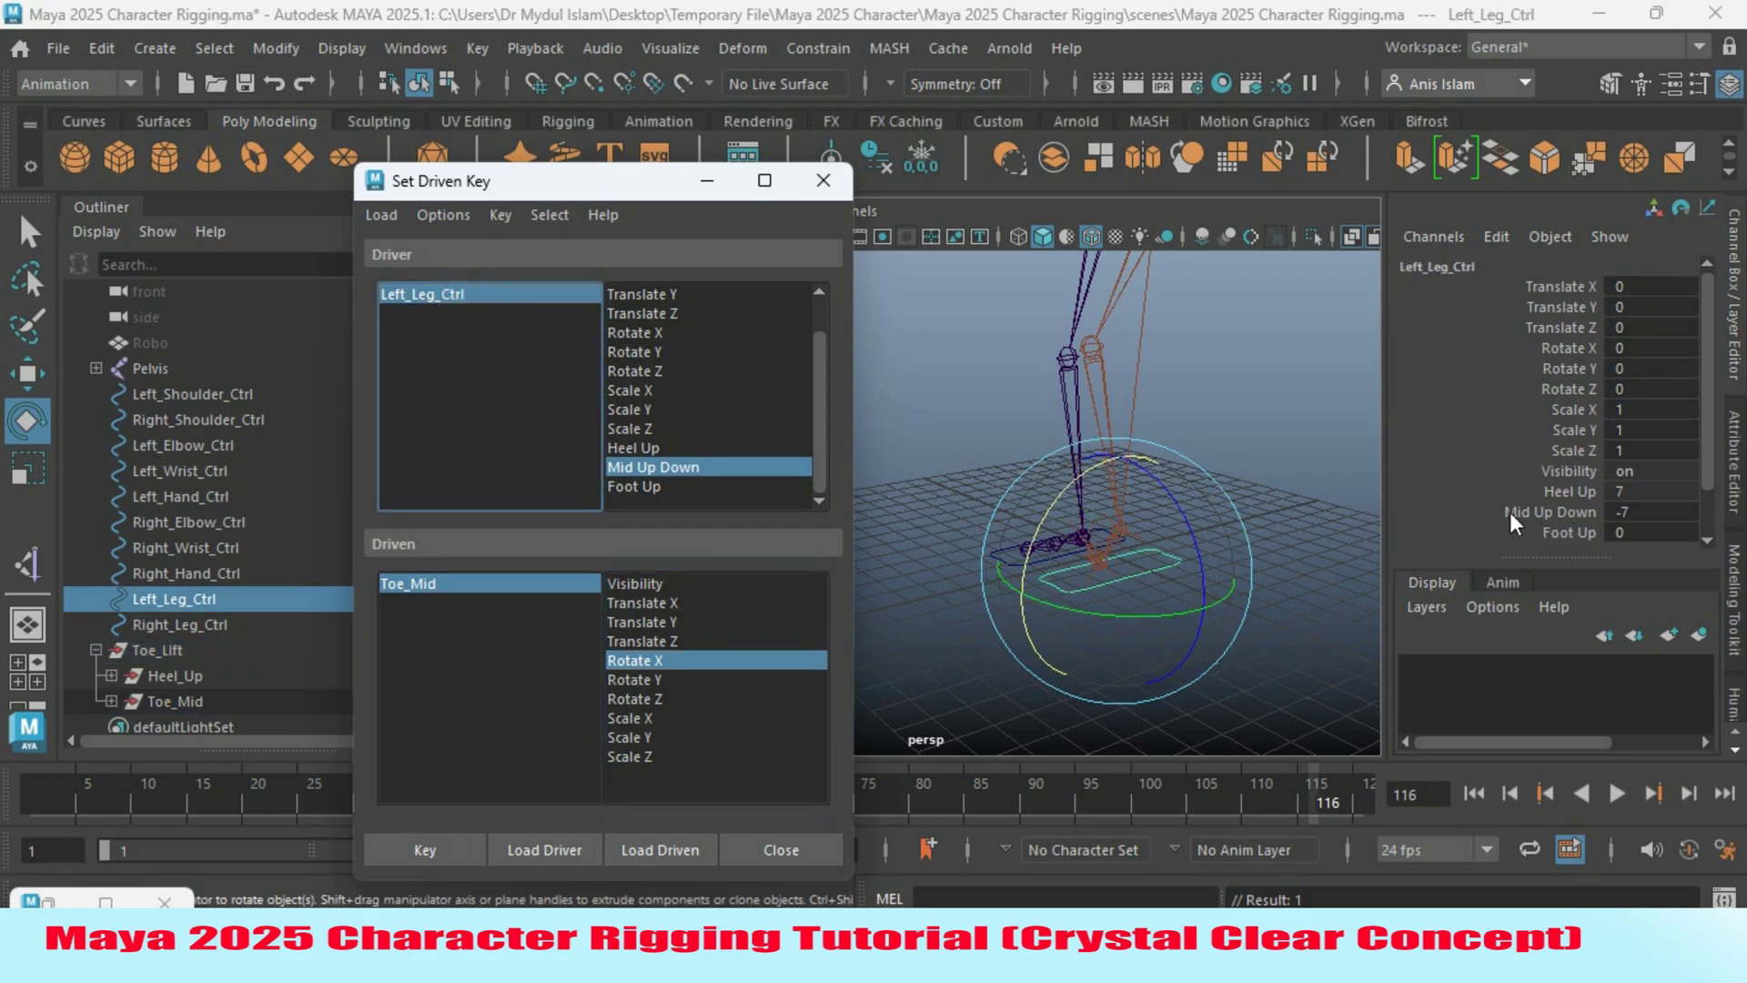
pyautogui.click(1620, 511)
pyautogui.write('0')
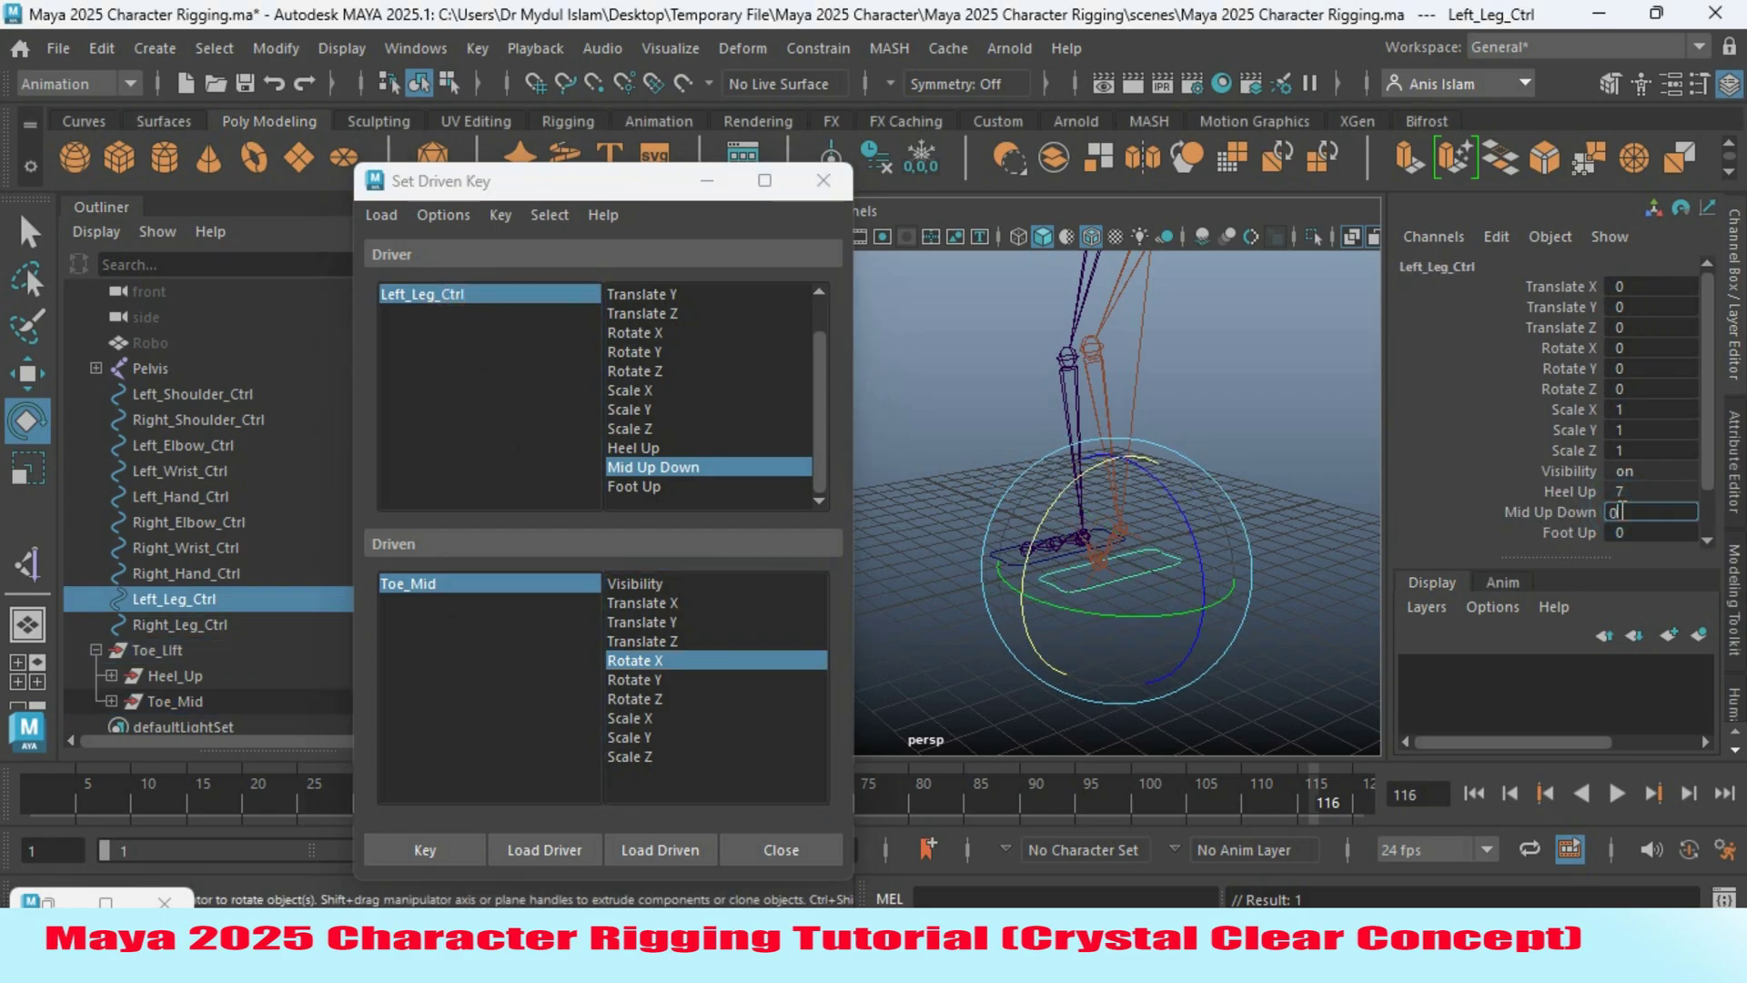
pyautogui.press('Return')
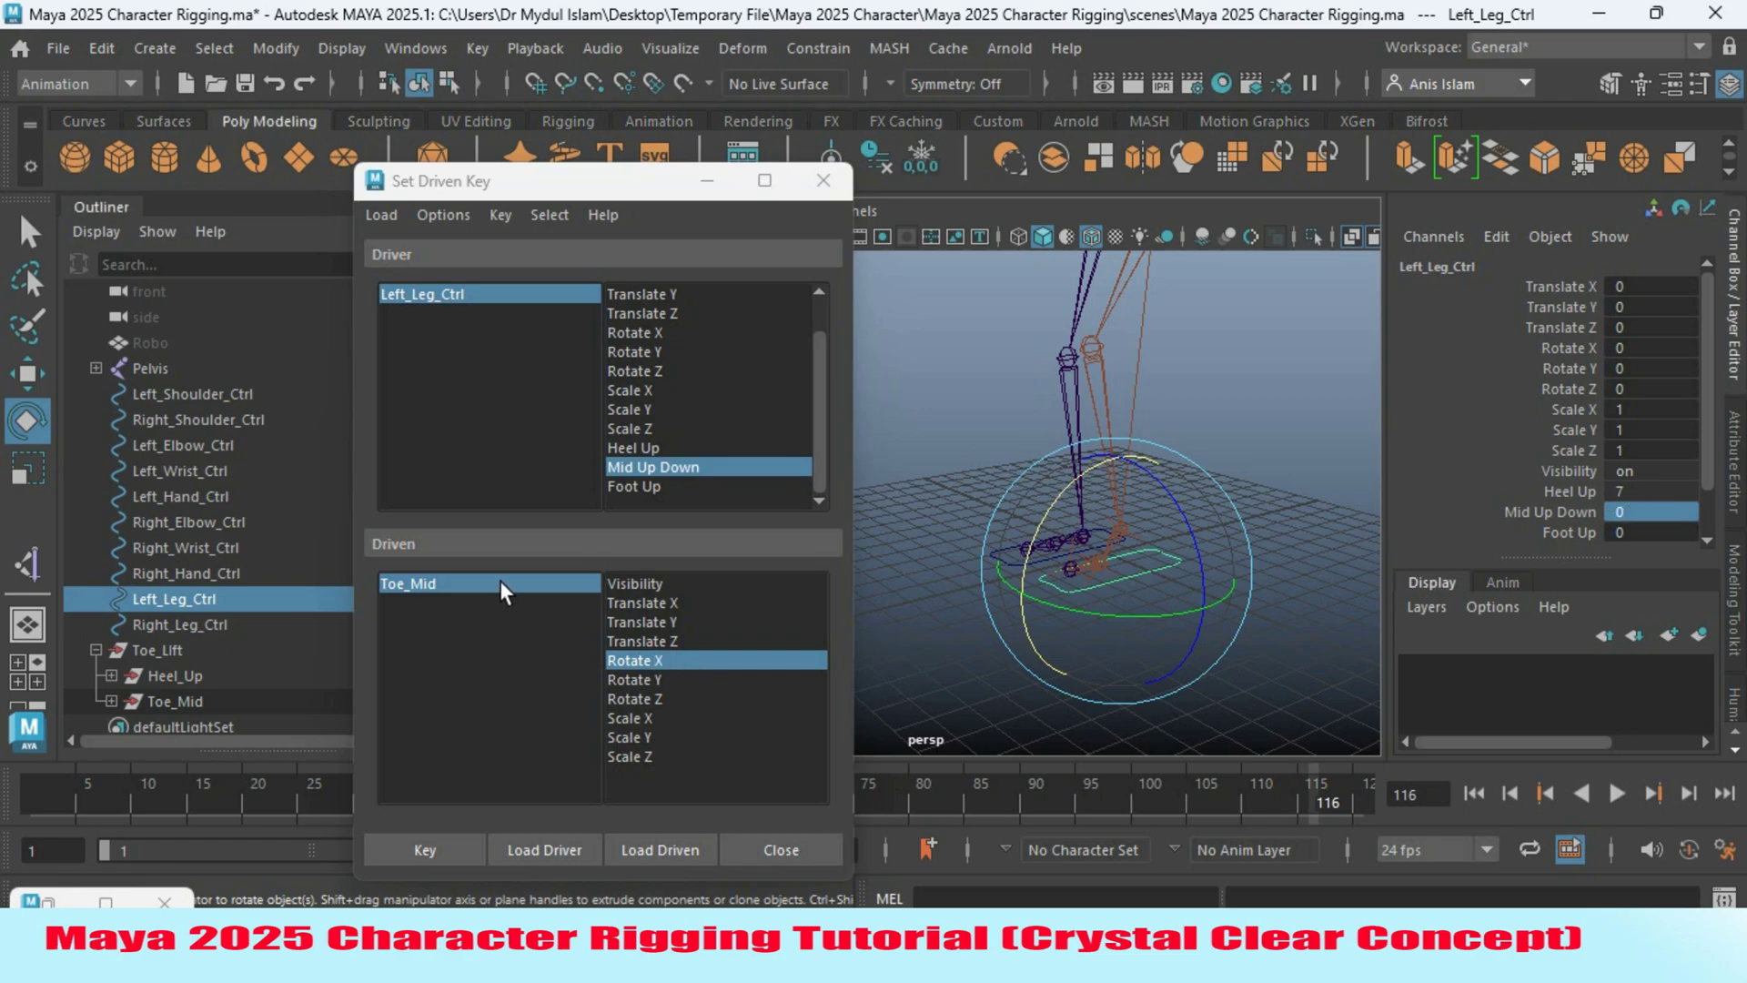
pyautogui.doubleClick(1636, 513)
pyautogui.write('7')
pyautogui.press('Return')
pyautogui.click(470, 587)
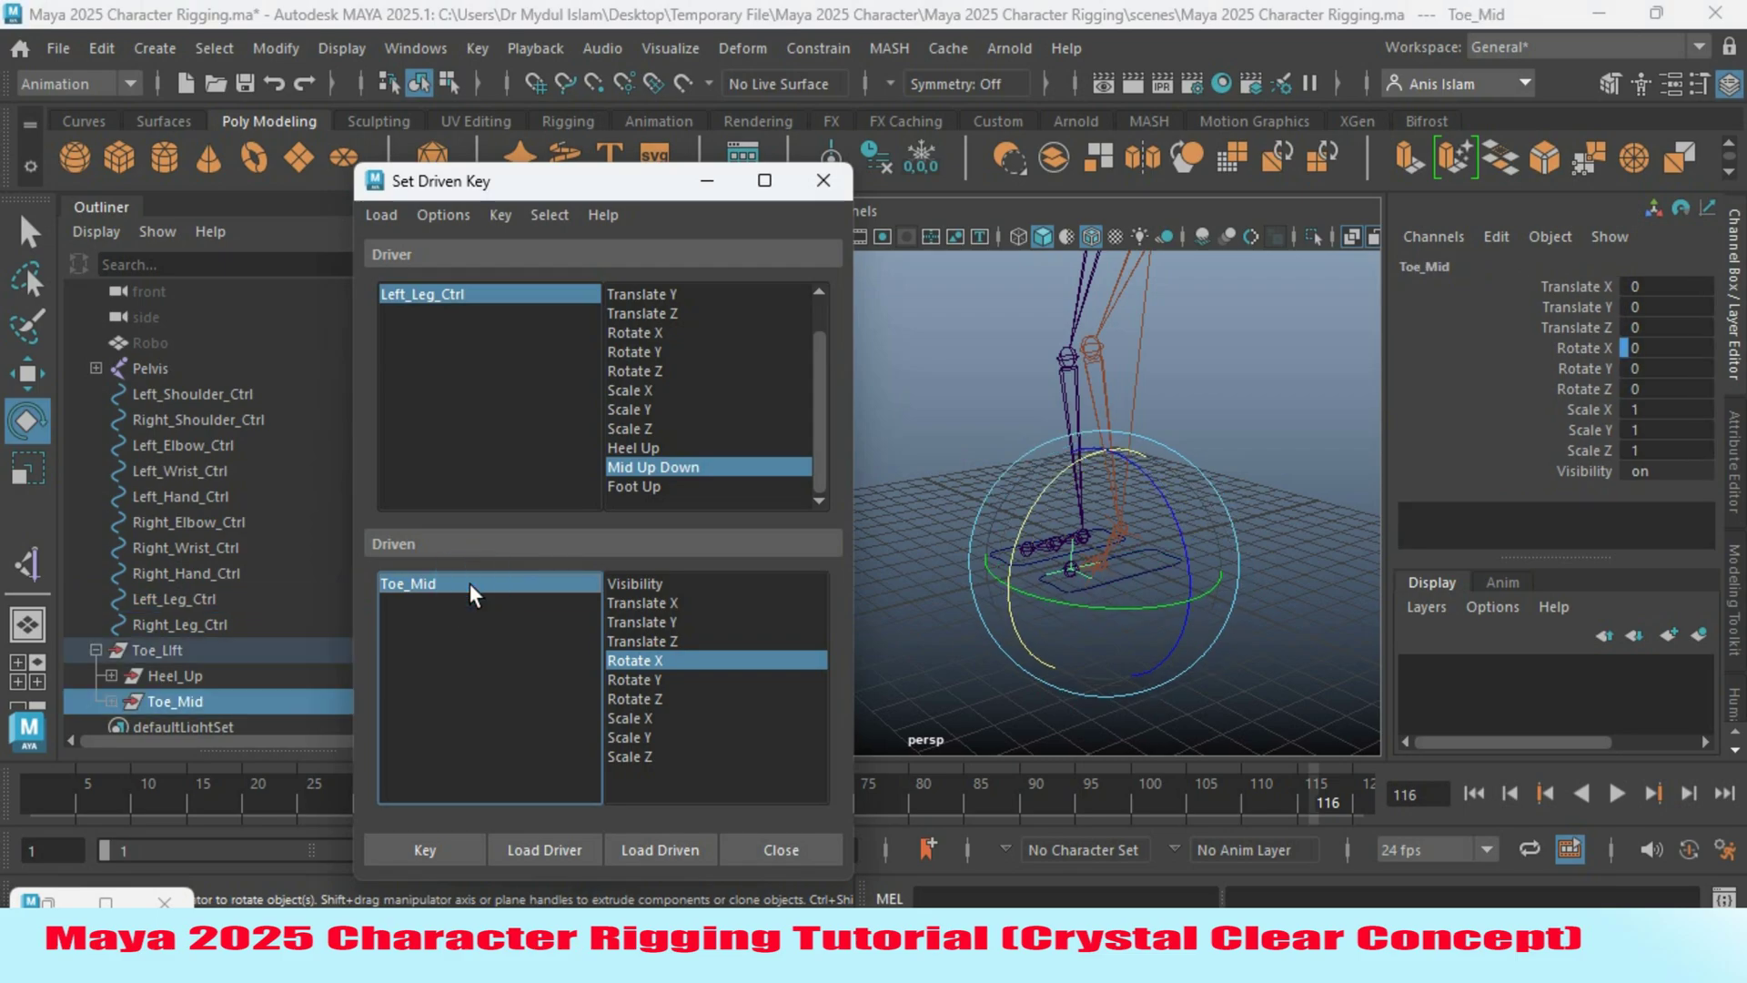
pyautogui.moveTo(1045, 501); pyautogui.dragTo(1050, 592)
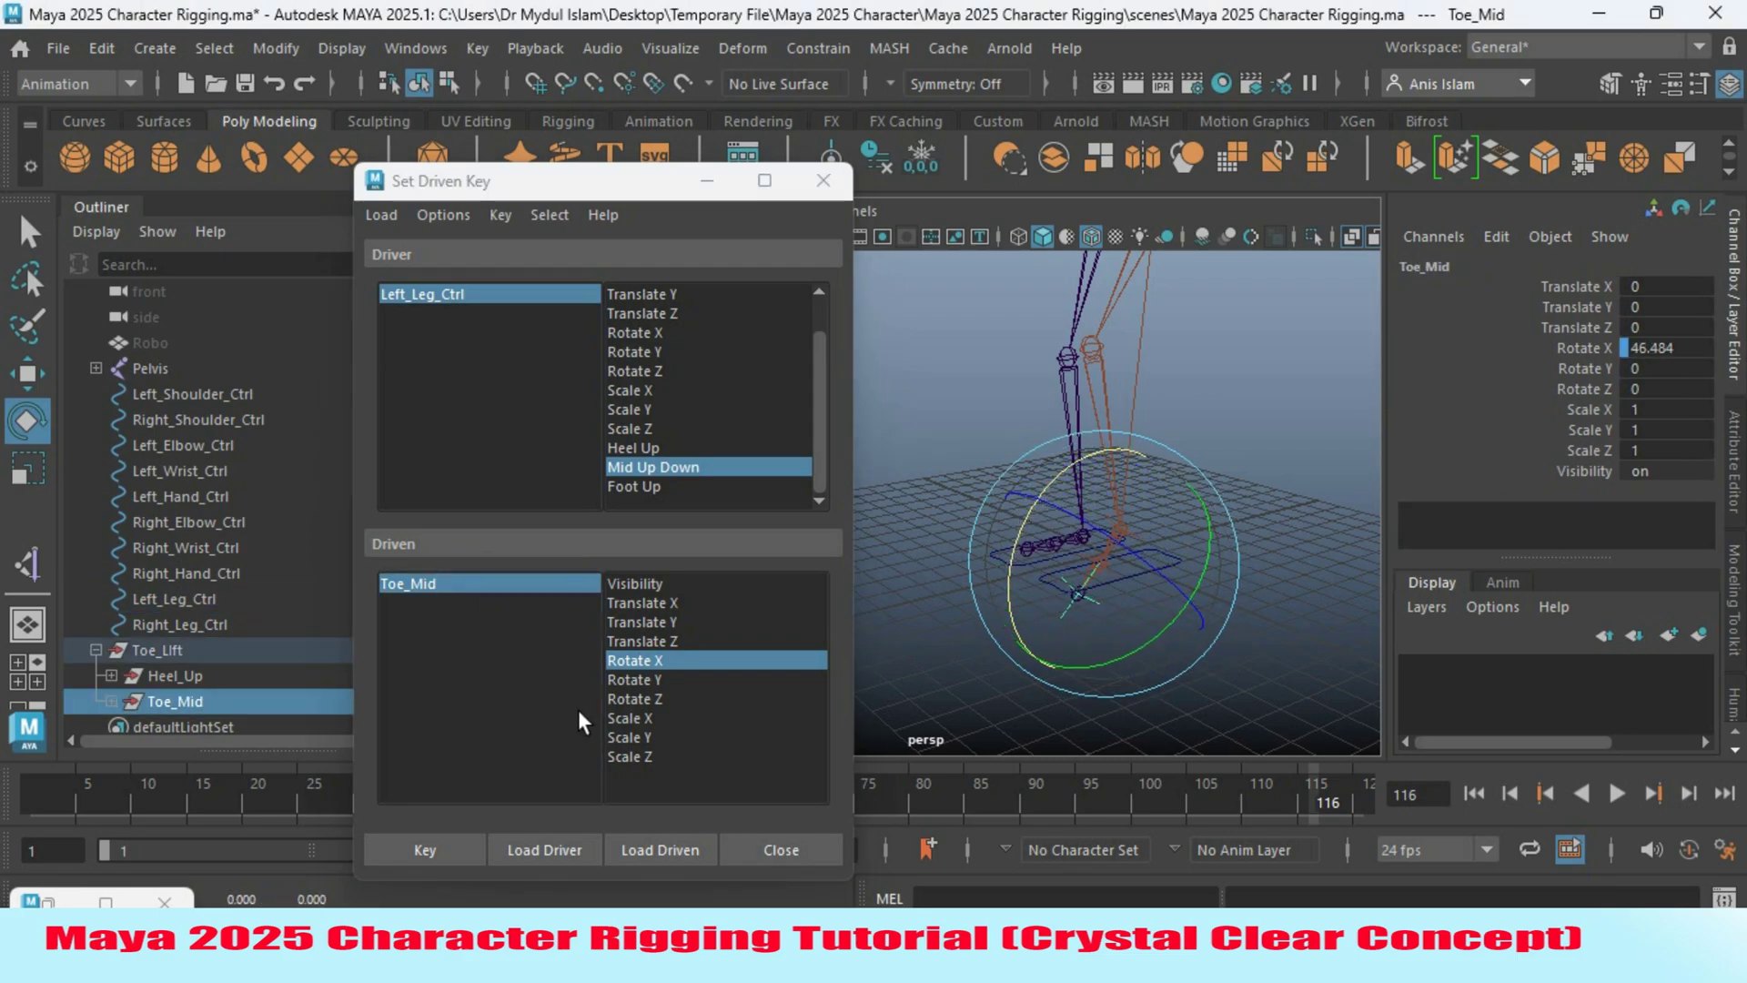
pyautogui.click(427, 850)
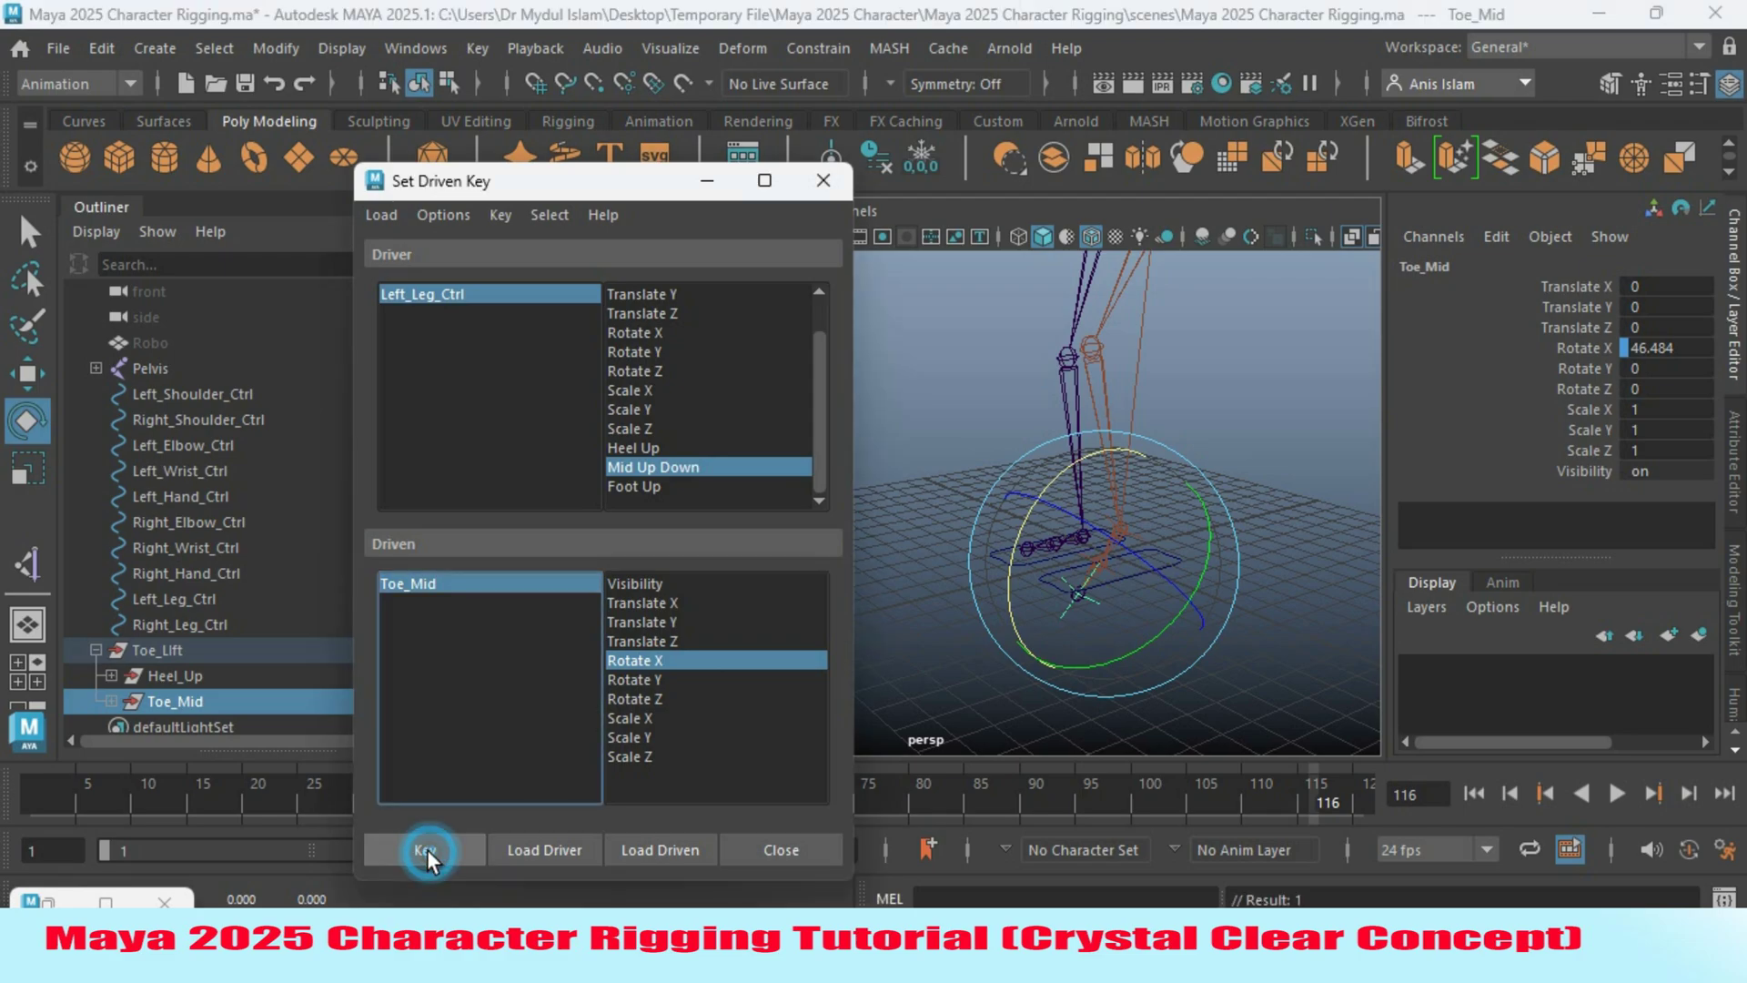
# Test Left_Leg_Ctrl's Mid Up Down attribute by varying it down to -7 and examine how the left toe moves.
pyautogui.click(700, 179)
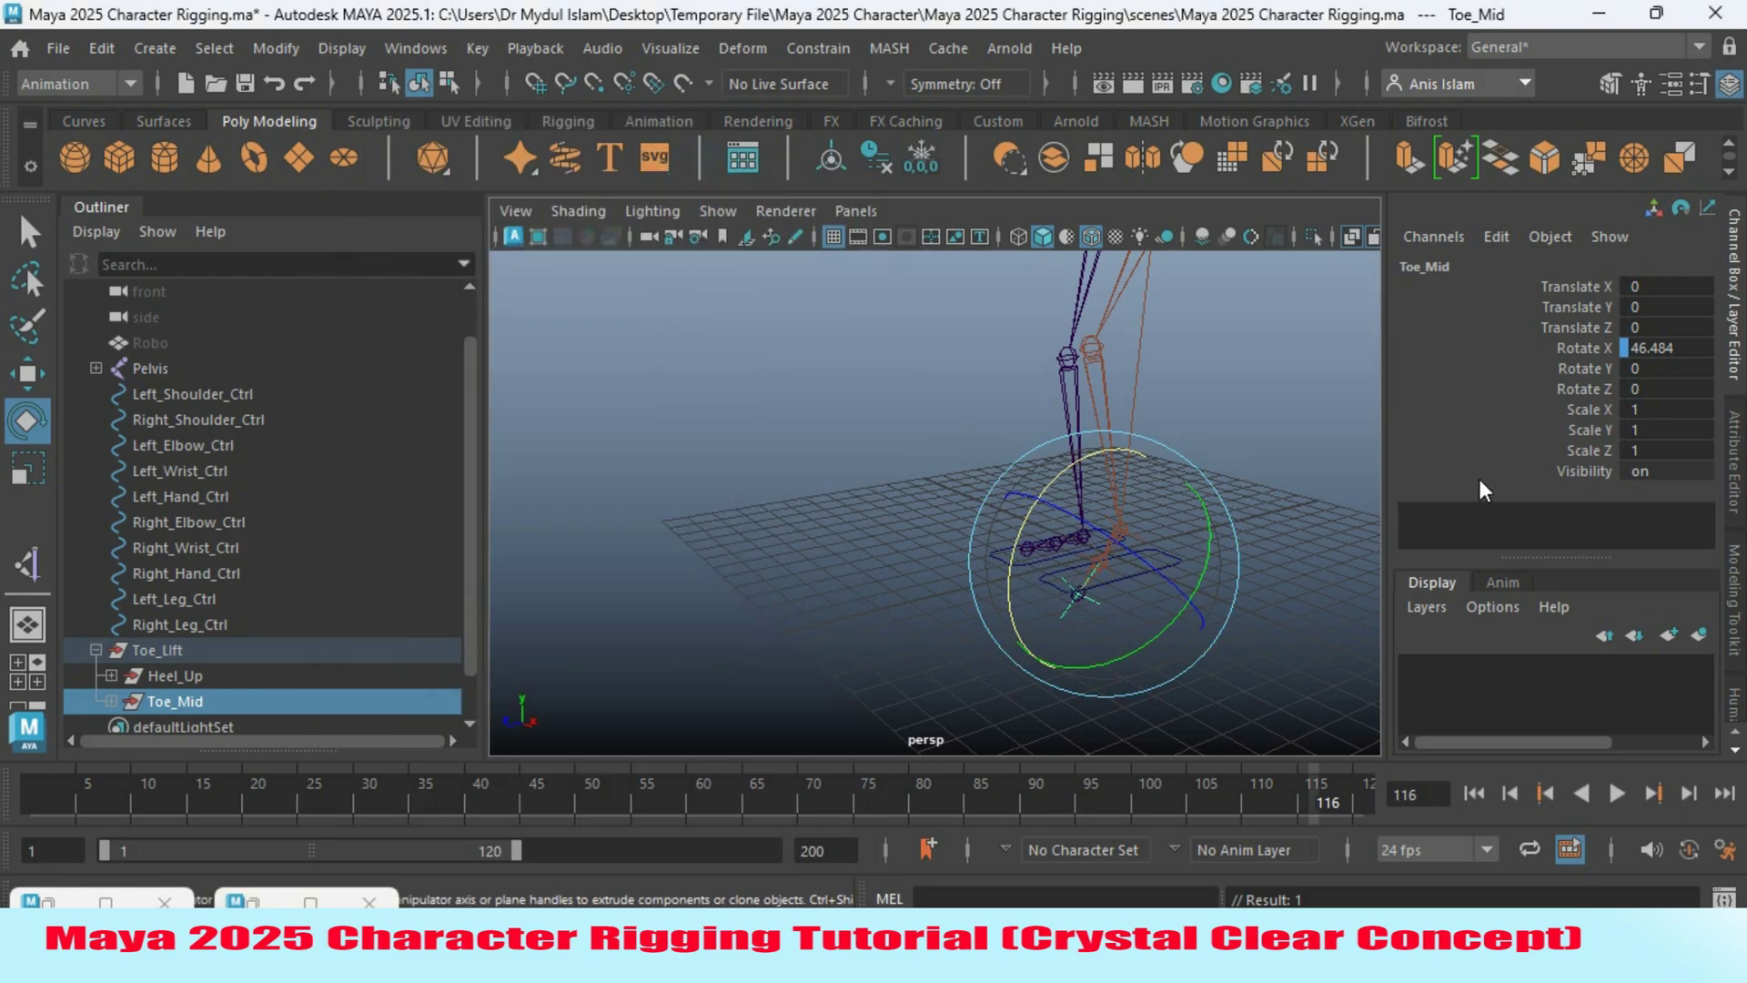
pyautogui.click(193, 595)
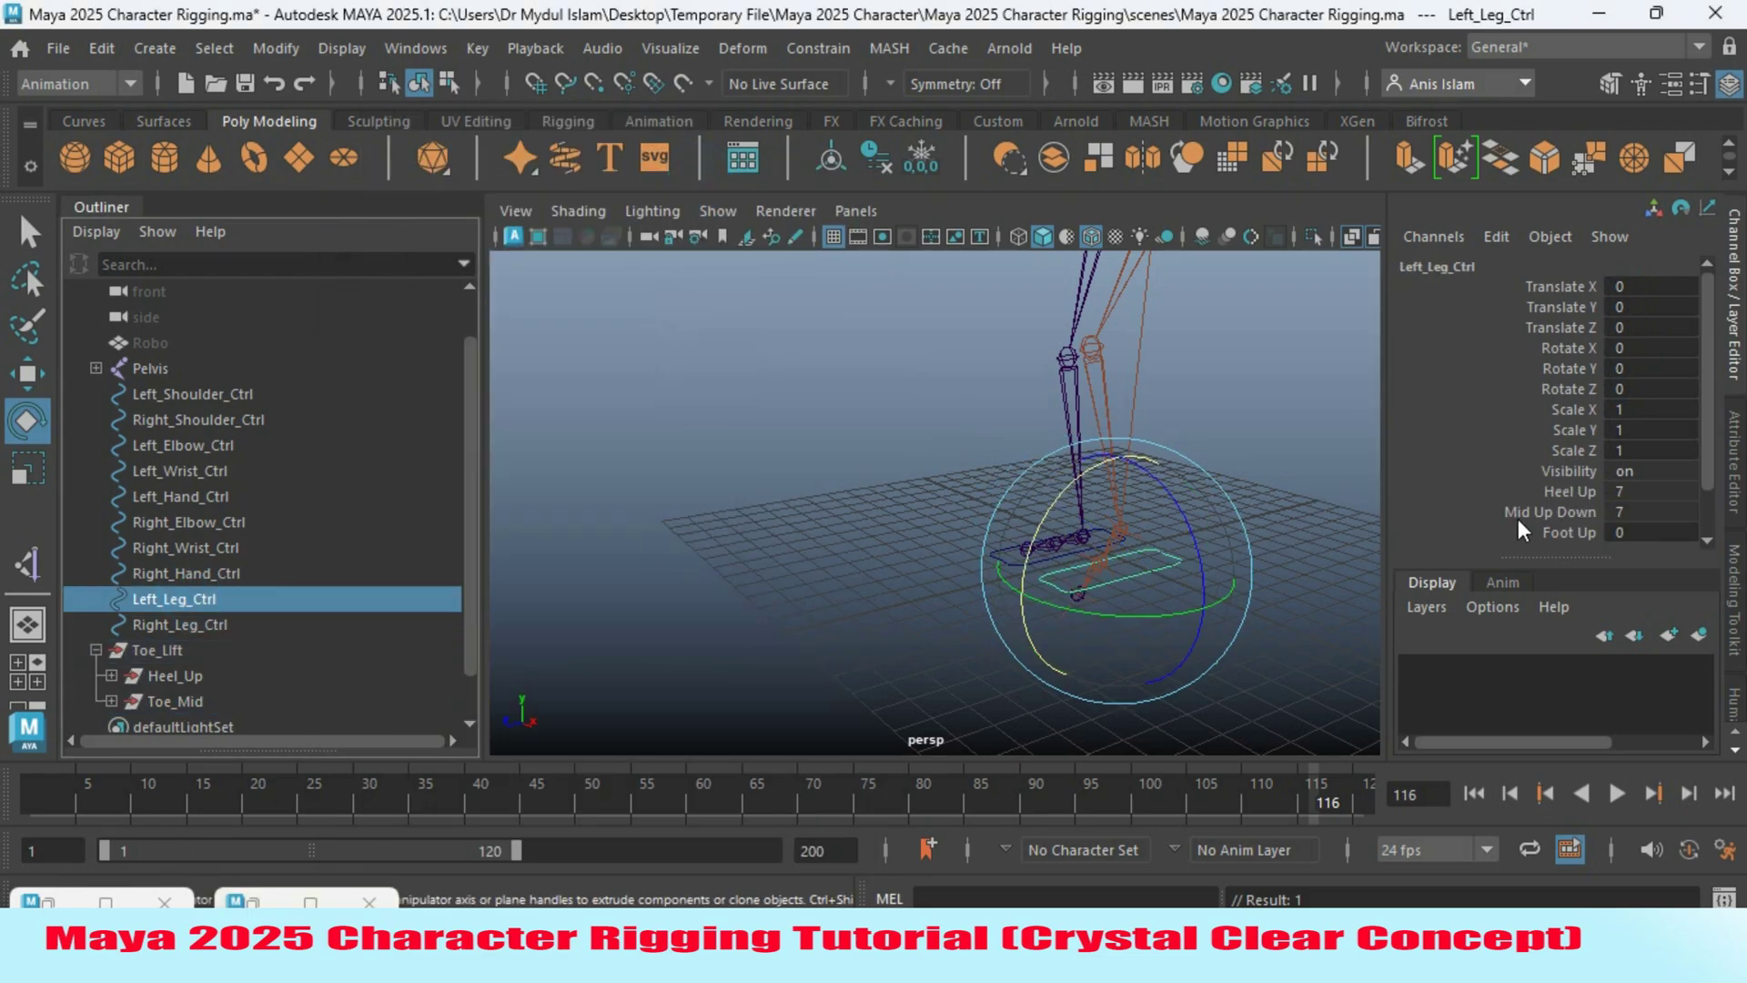
pyautogui.click(1519, 511)
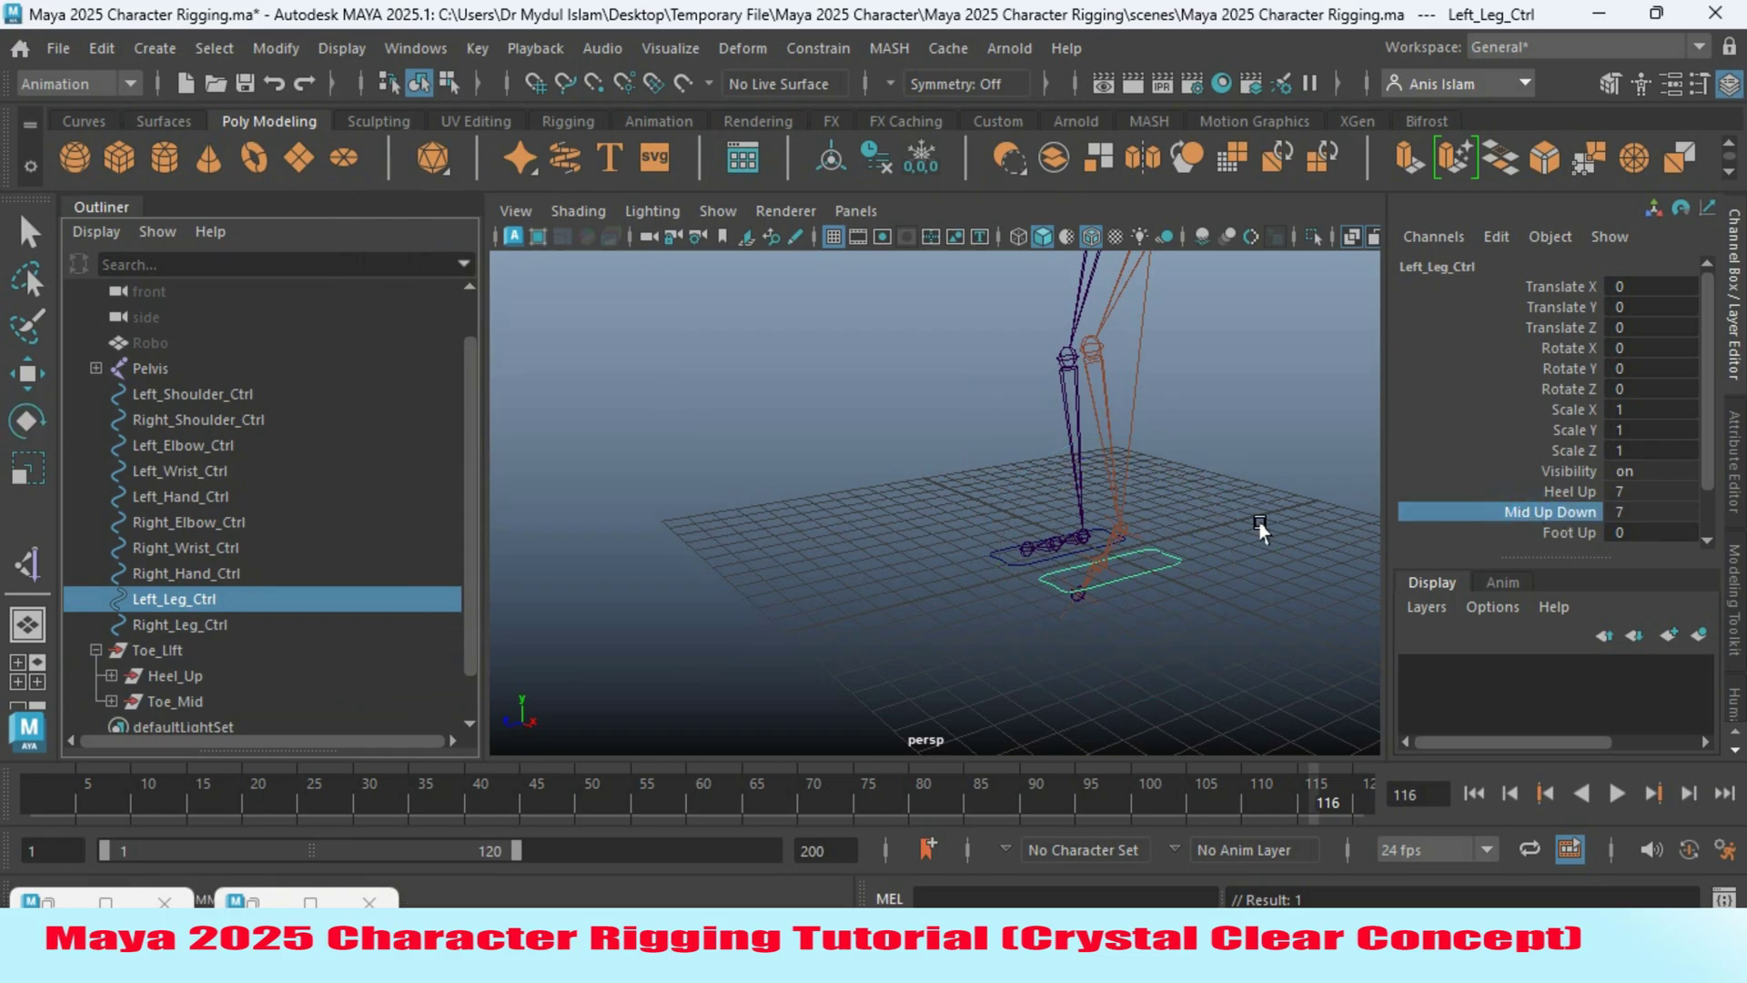
pyautogui.moveTo(1267, 524); pyautogui.dragTo(1304, 533, button='middle')
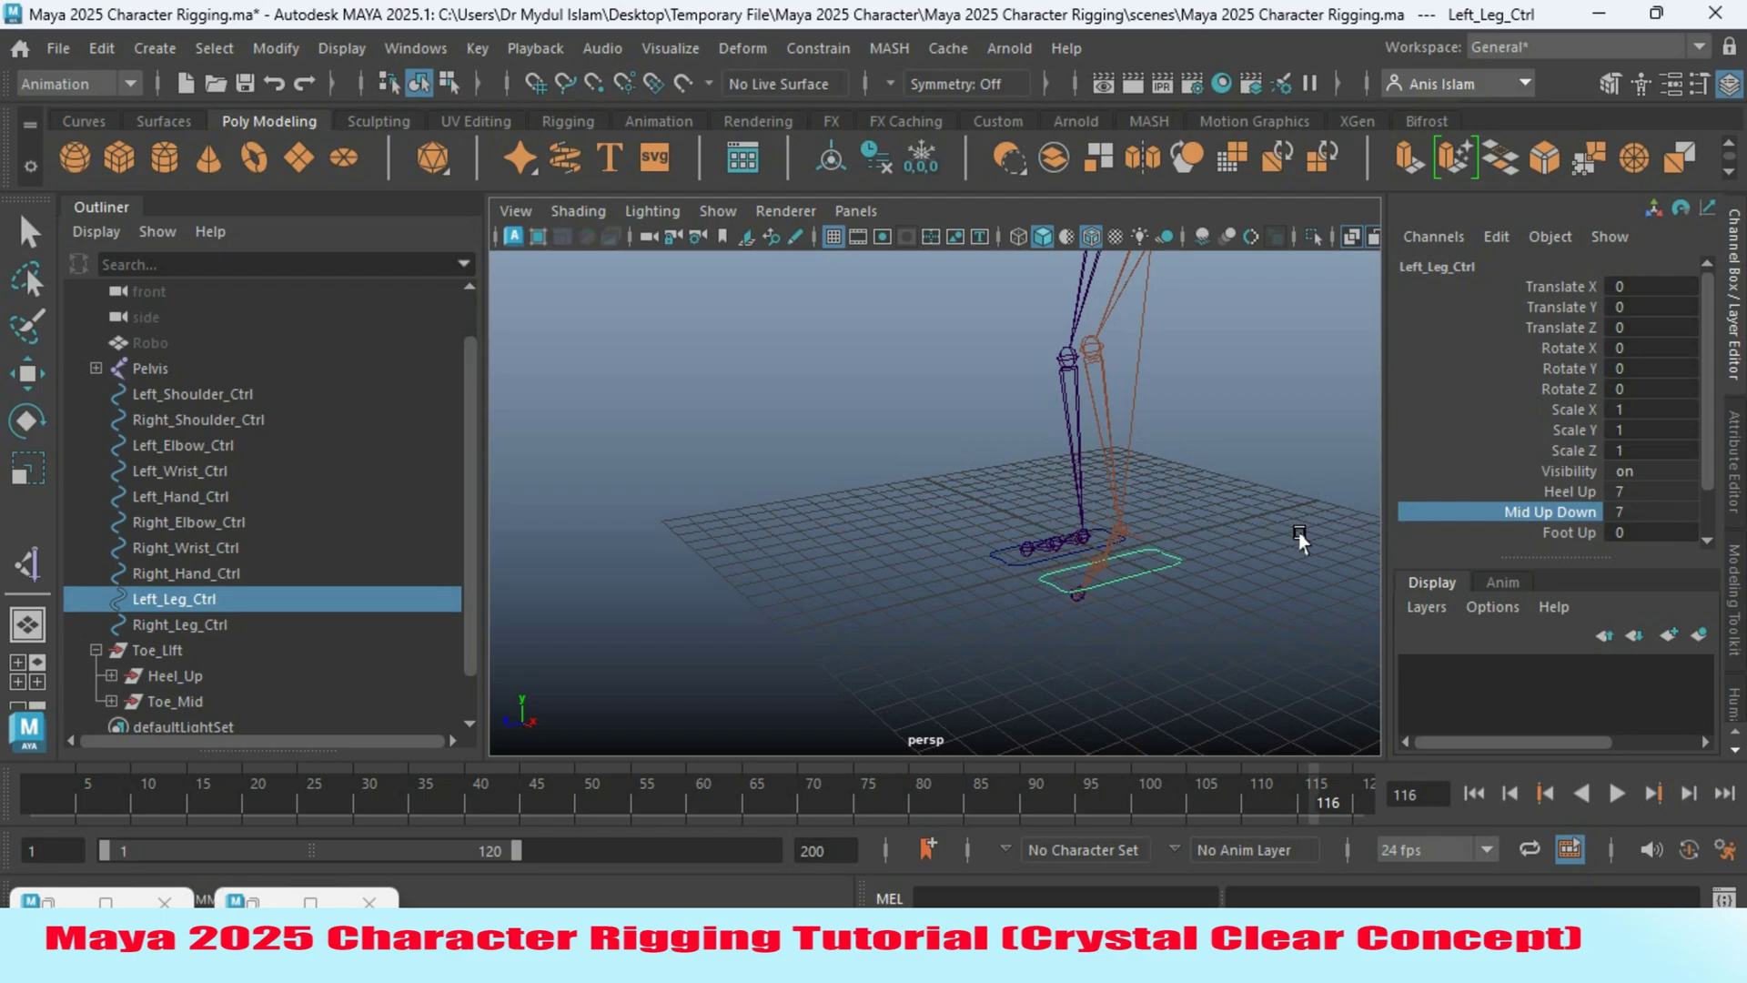
pyautogui.keyDown('alt'); pyautogui.moveTo(1126, 580); pyautogui.dragTo(1060, 553, button='middle'); pyautogui.keyUp('alt')
pyautogui.keyDown('alt'); pyautogui.moveTo(1009, 509); pyautogui.dragTo(1165, 632, button='right'); pyautogui.keyUp('alt')
pyautogui.keyDown('alt'); pyautogui.moveTo(1143, 585); pyautogui.dragTo(1196, 669, button='right'); pyautogui.keyUp('alt')
pyautogui.keyDown('alt'); pyautogui.moveTo(1134, 608); pyautogui.dragTo(947, 575, button='middle'); pyautogui.keyUp('alt')
pyautogui.keyDown('alt'); pyautogui.moveTo(947, 574); pyautogui.dragTo(1024, 653, button='right'); pyautogui.keyUp('alt')
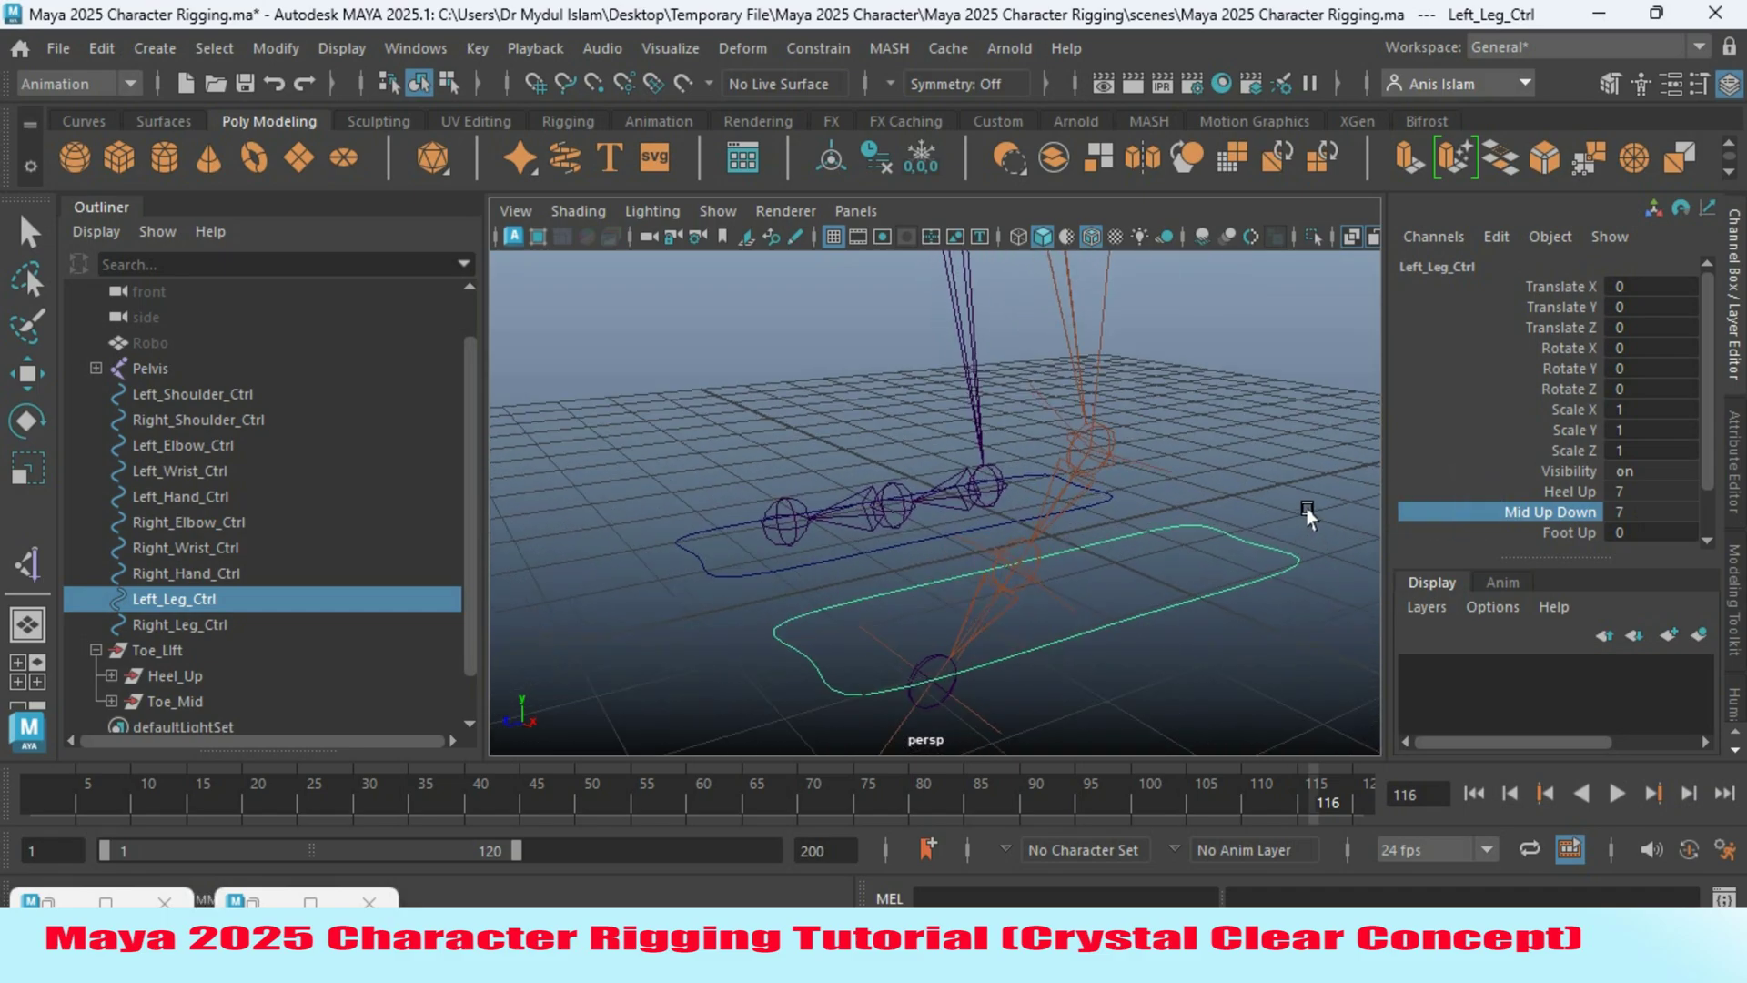
pyautogui.moveTo(1337, 507); pyautogui.dragTo(1151, 571, button='middle')
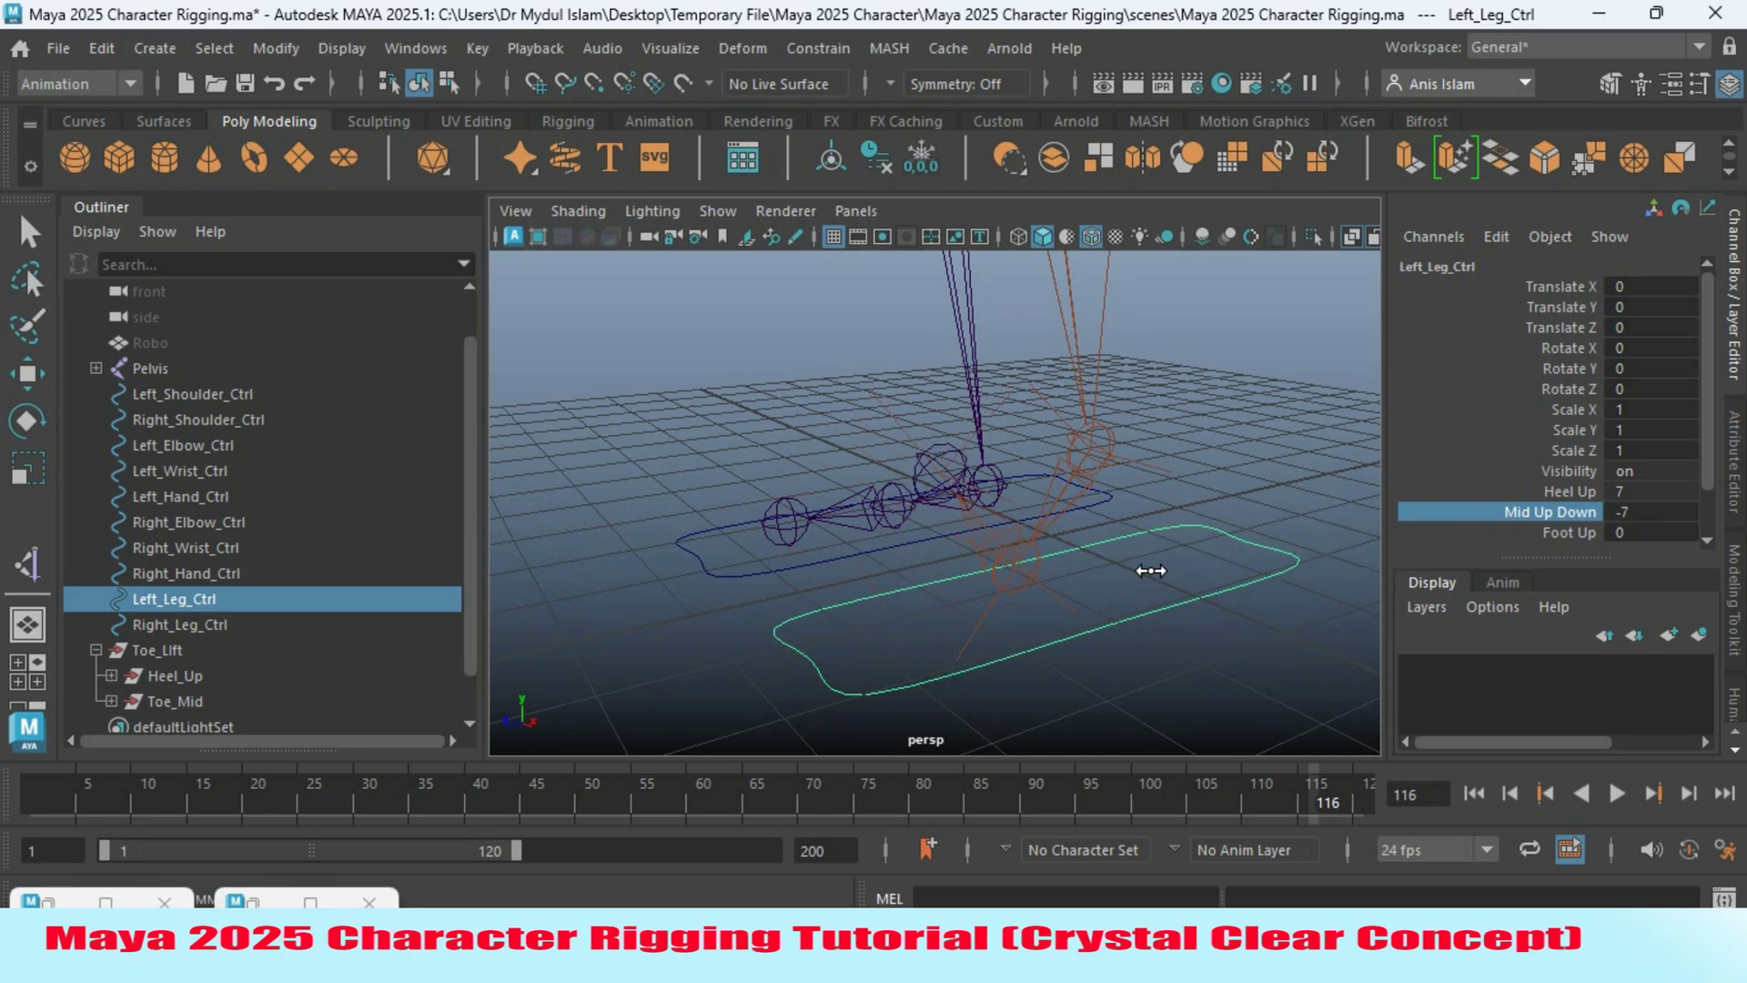
# Reset Left_Leg_Ctrl's Heel Up and Mid Up Down attributes to 0.
pyautogui.doubleClick(1622, 491)
pyautogui.write('0')
pyautogui.press('Return')
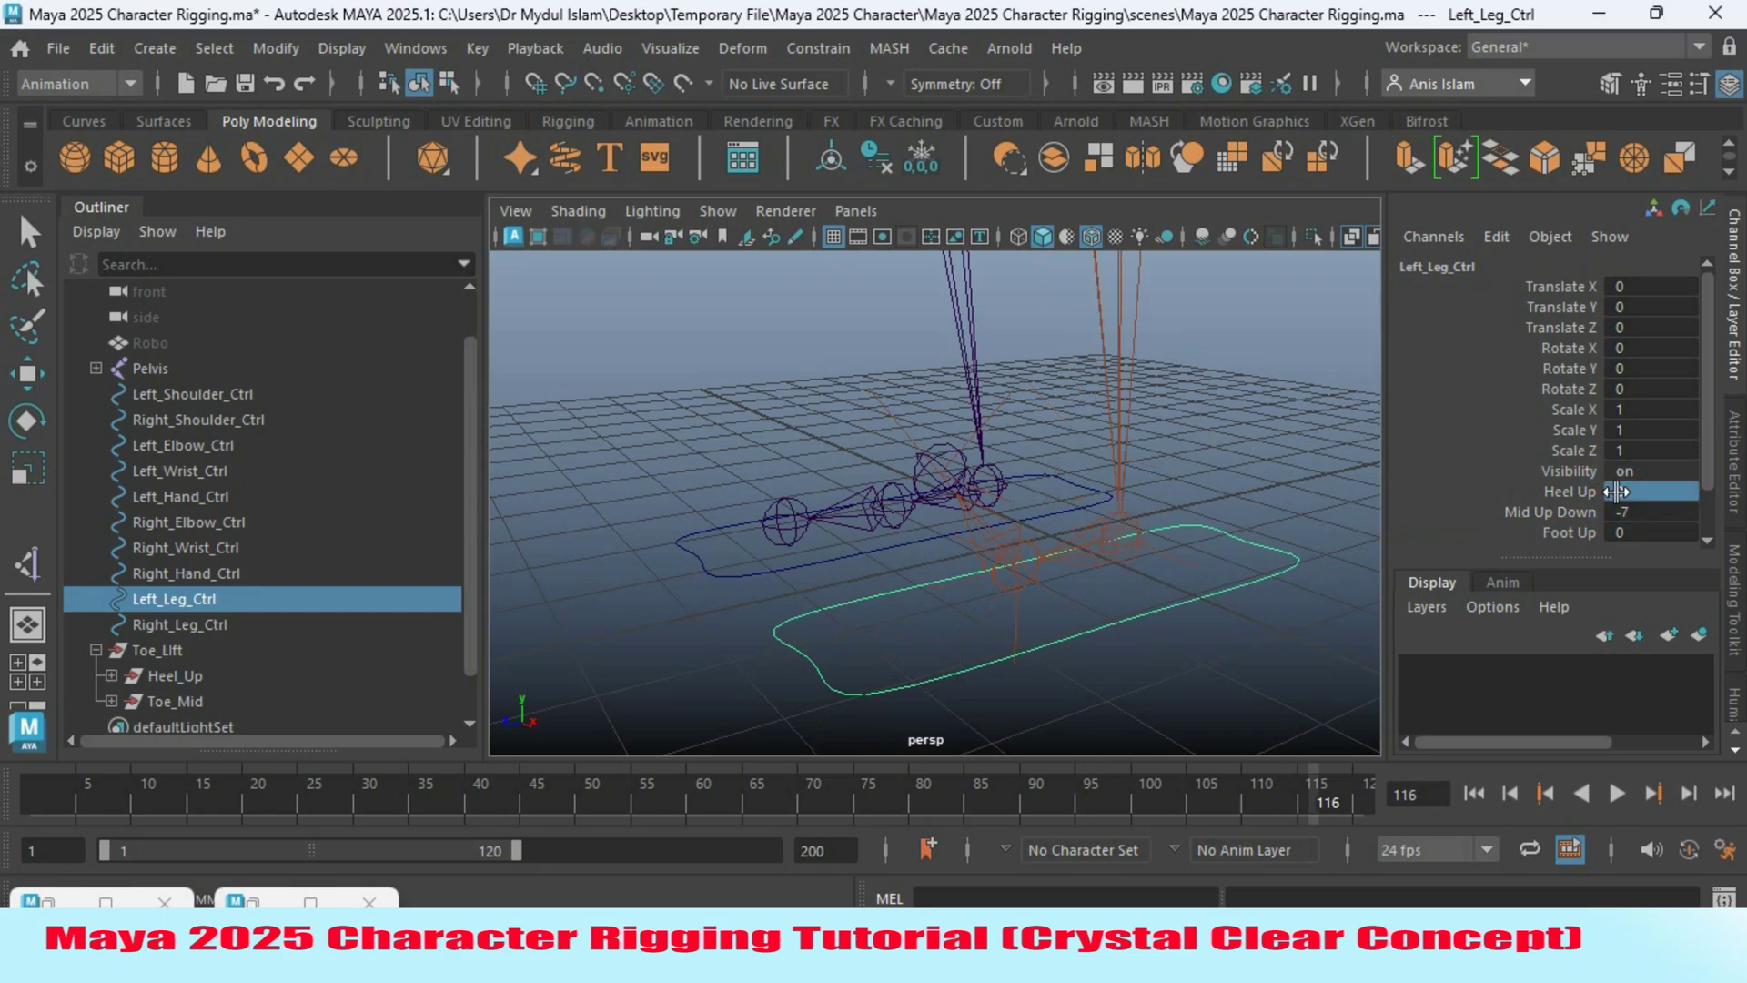
pyautogui.doubleClick(1622, 512)
pyautogui.write('0')
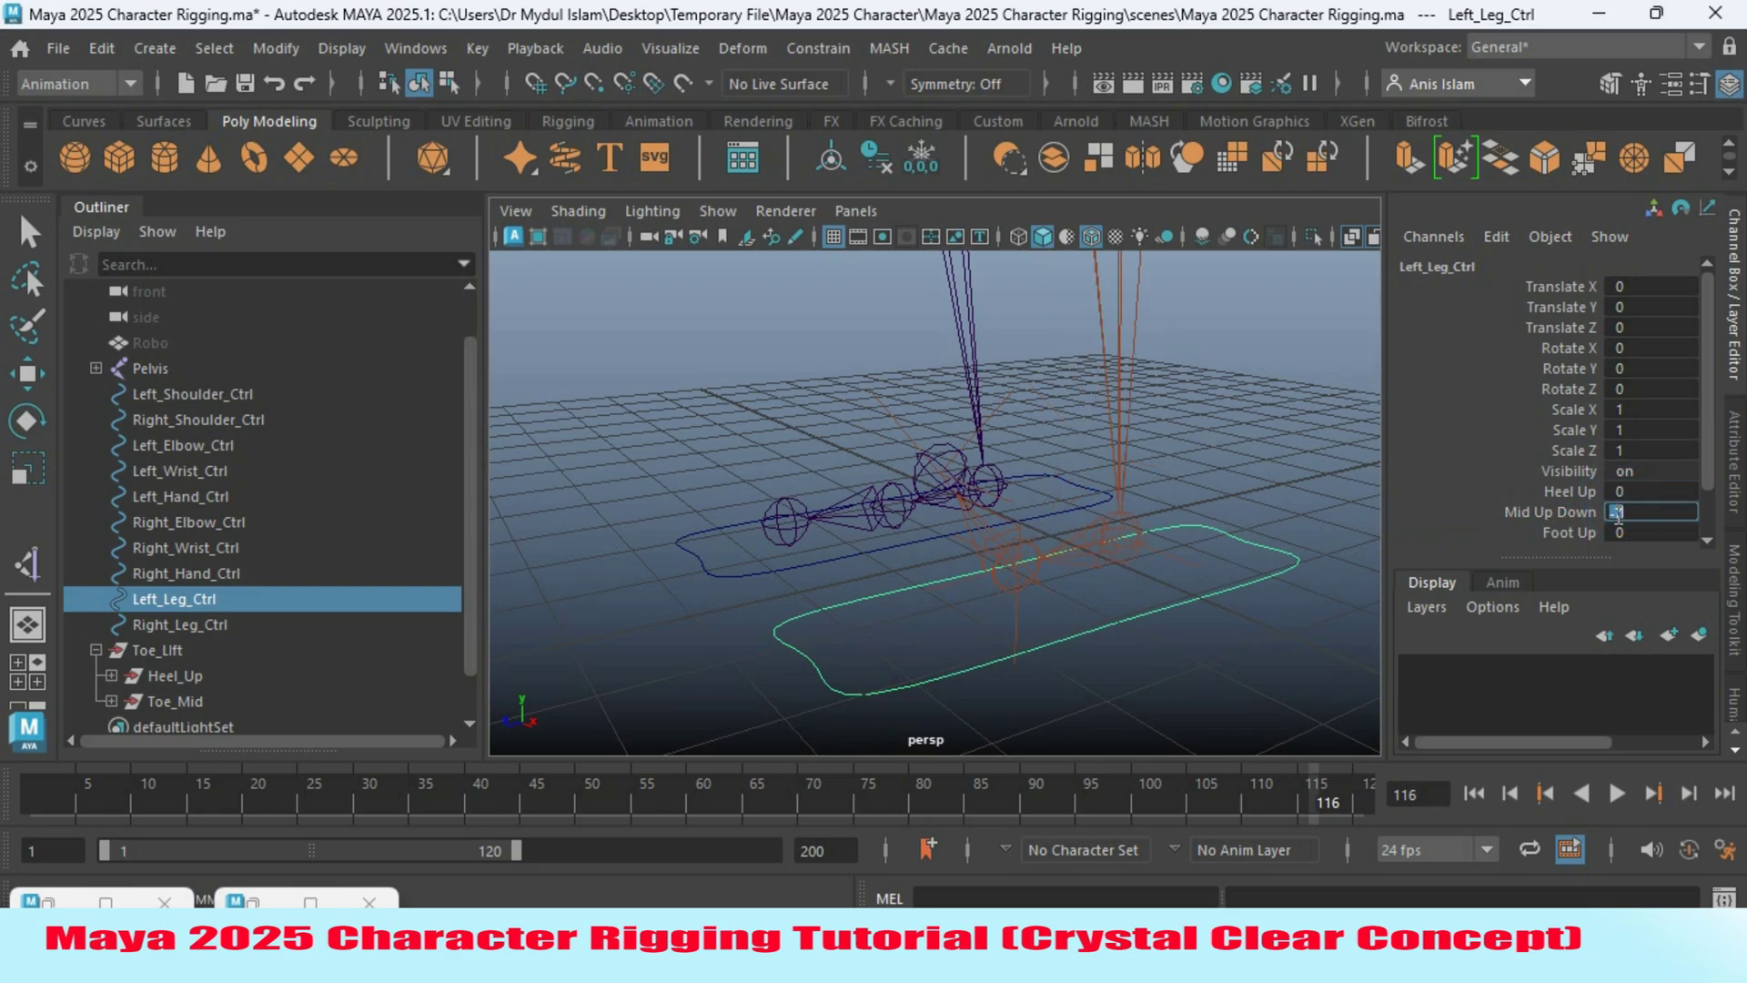
pyautogui.press('Return')
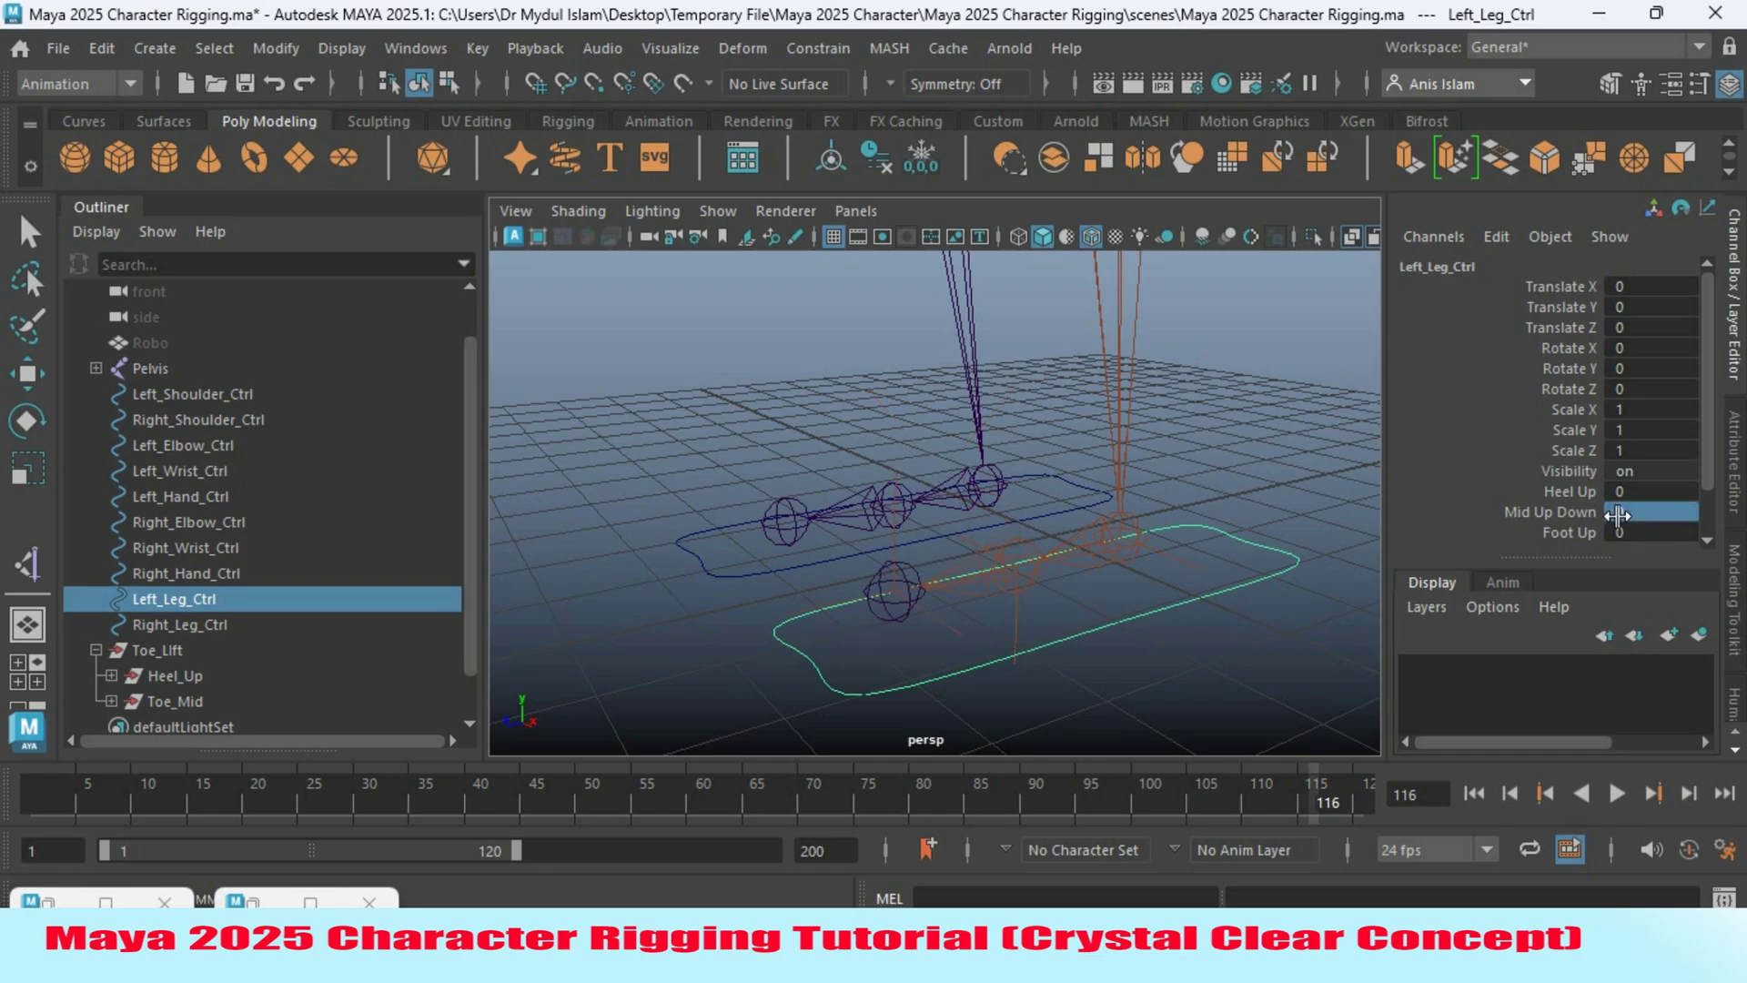
pyautogui.scroll(-3, 1156, 606)
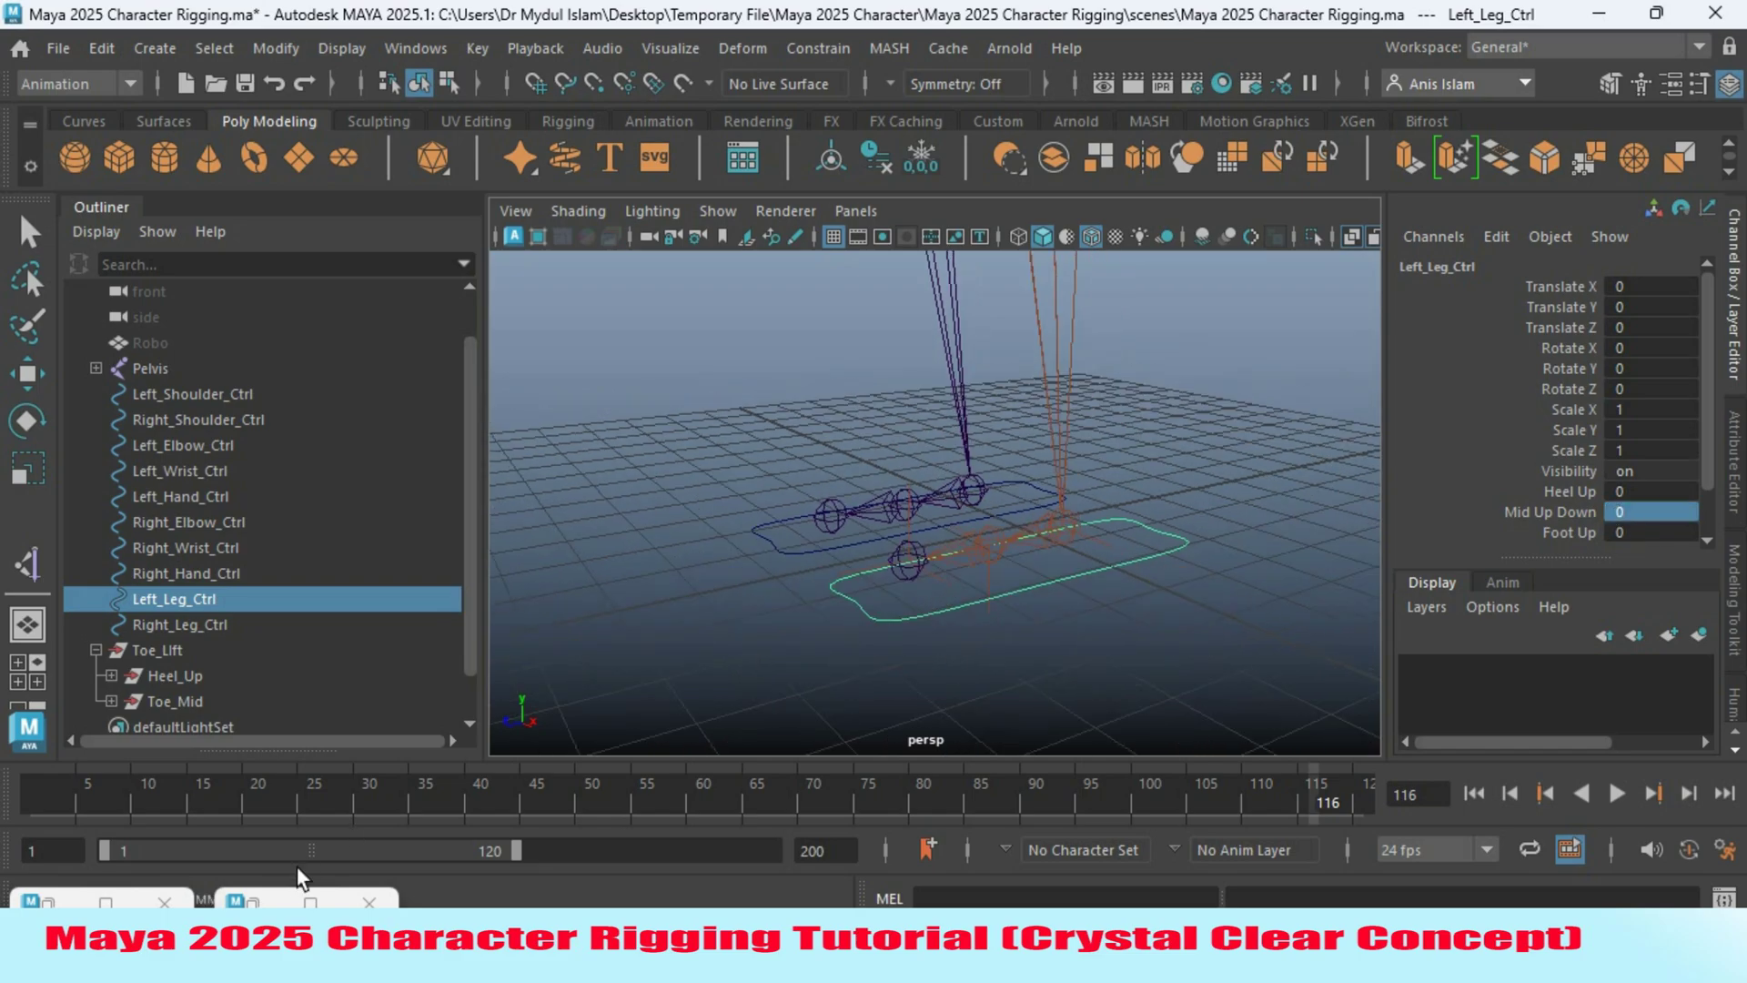
# Load Toe_Lift as the driven object in Set Driven Key and pair its Rotate X with Left_Leg_Ctrl's Foot Up.
pyautogui.click(256, 902)
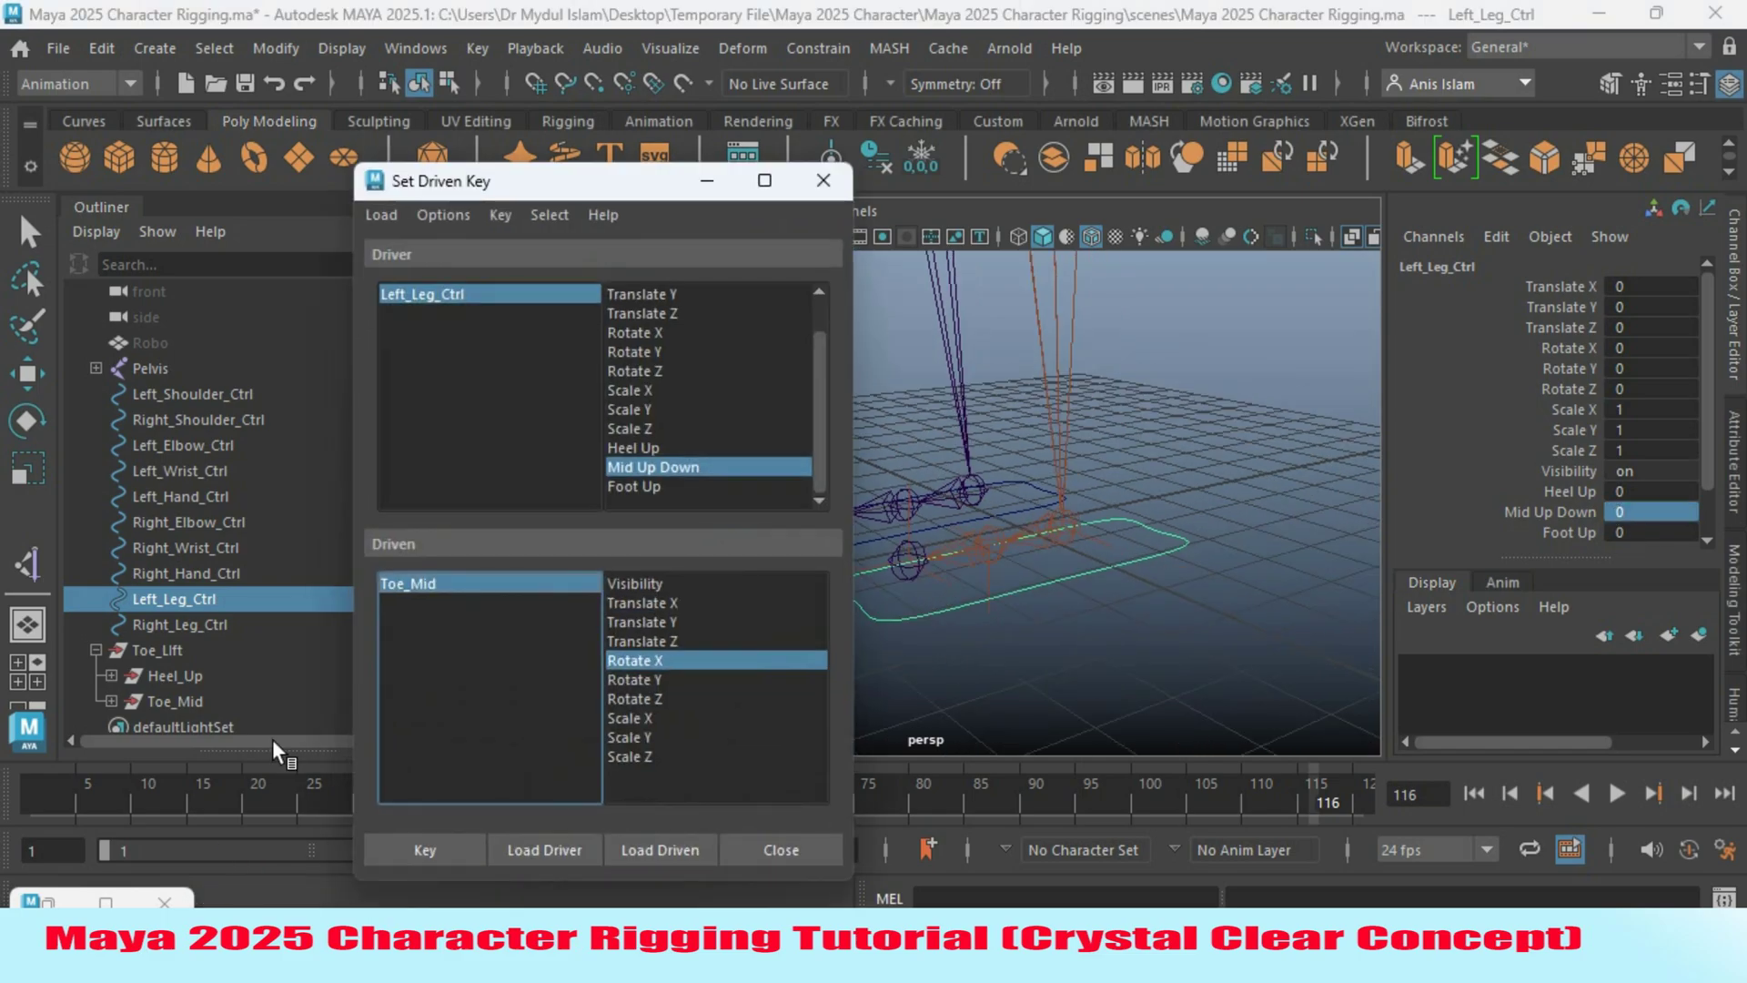
pyautogui.click(161, 651)
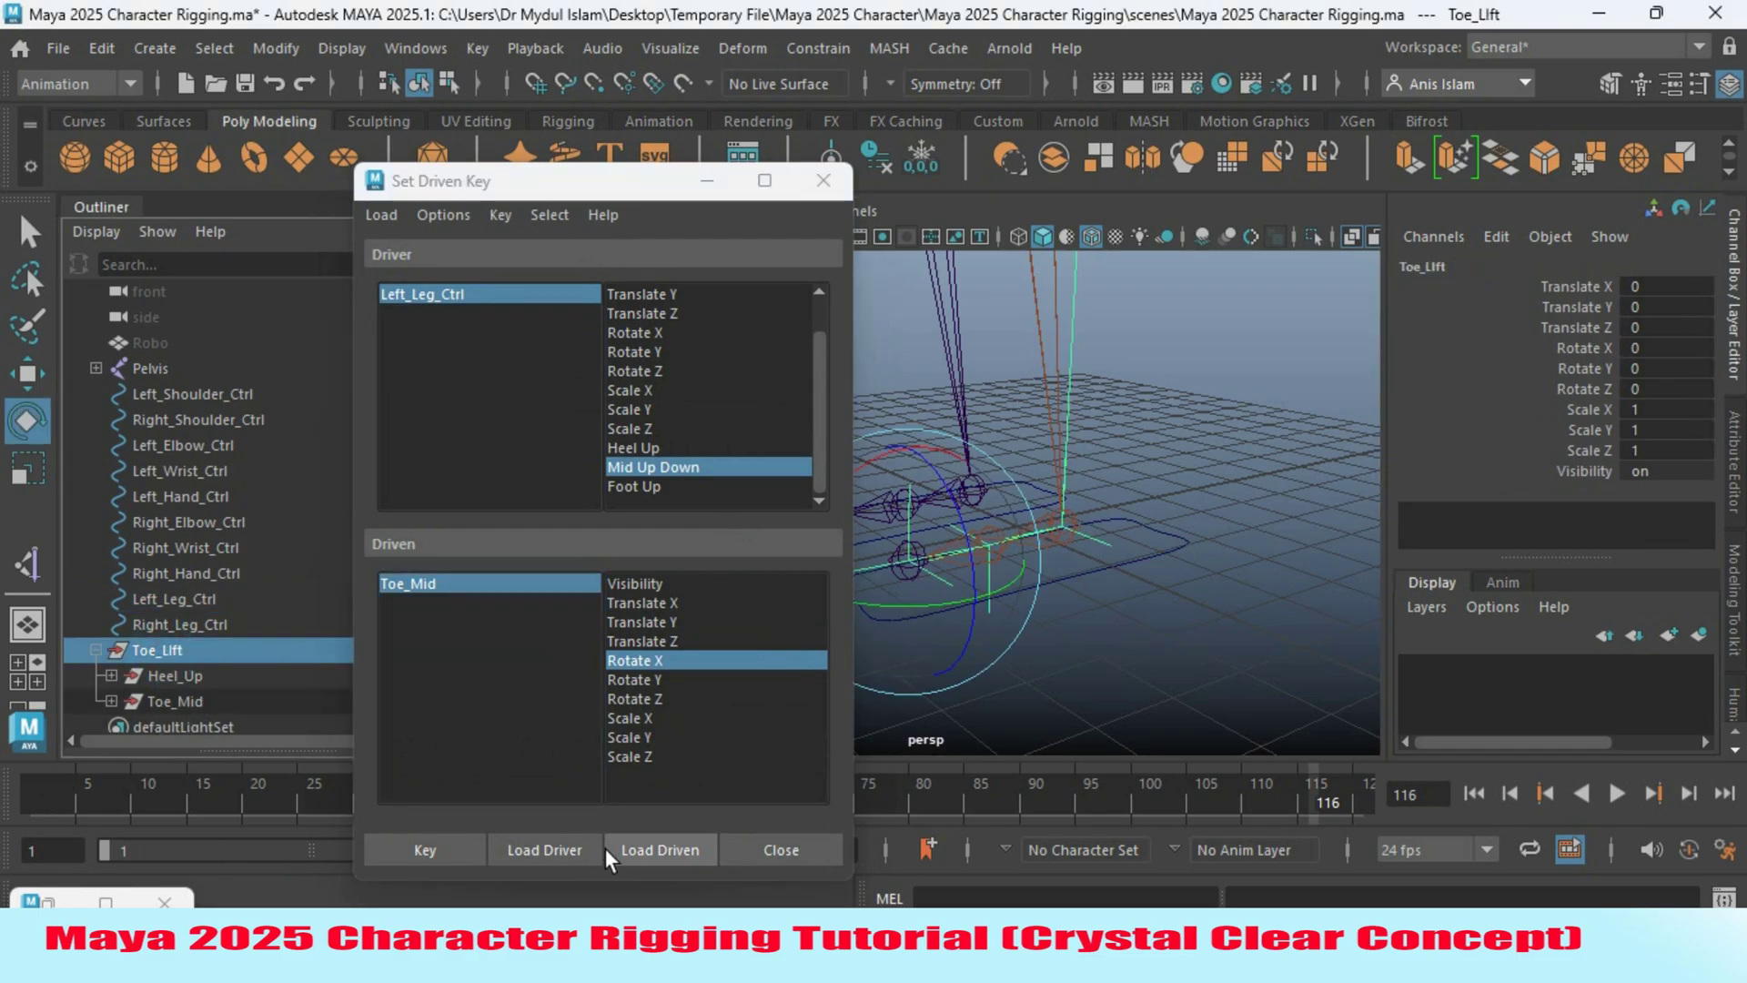
pyautogui.click(648, 850)
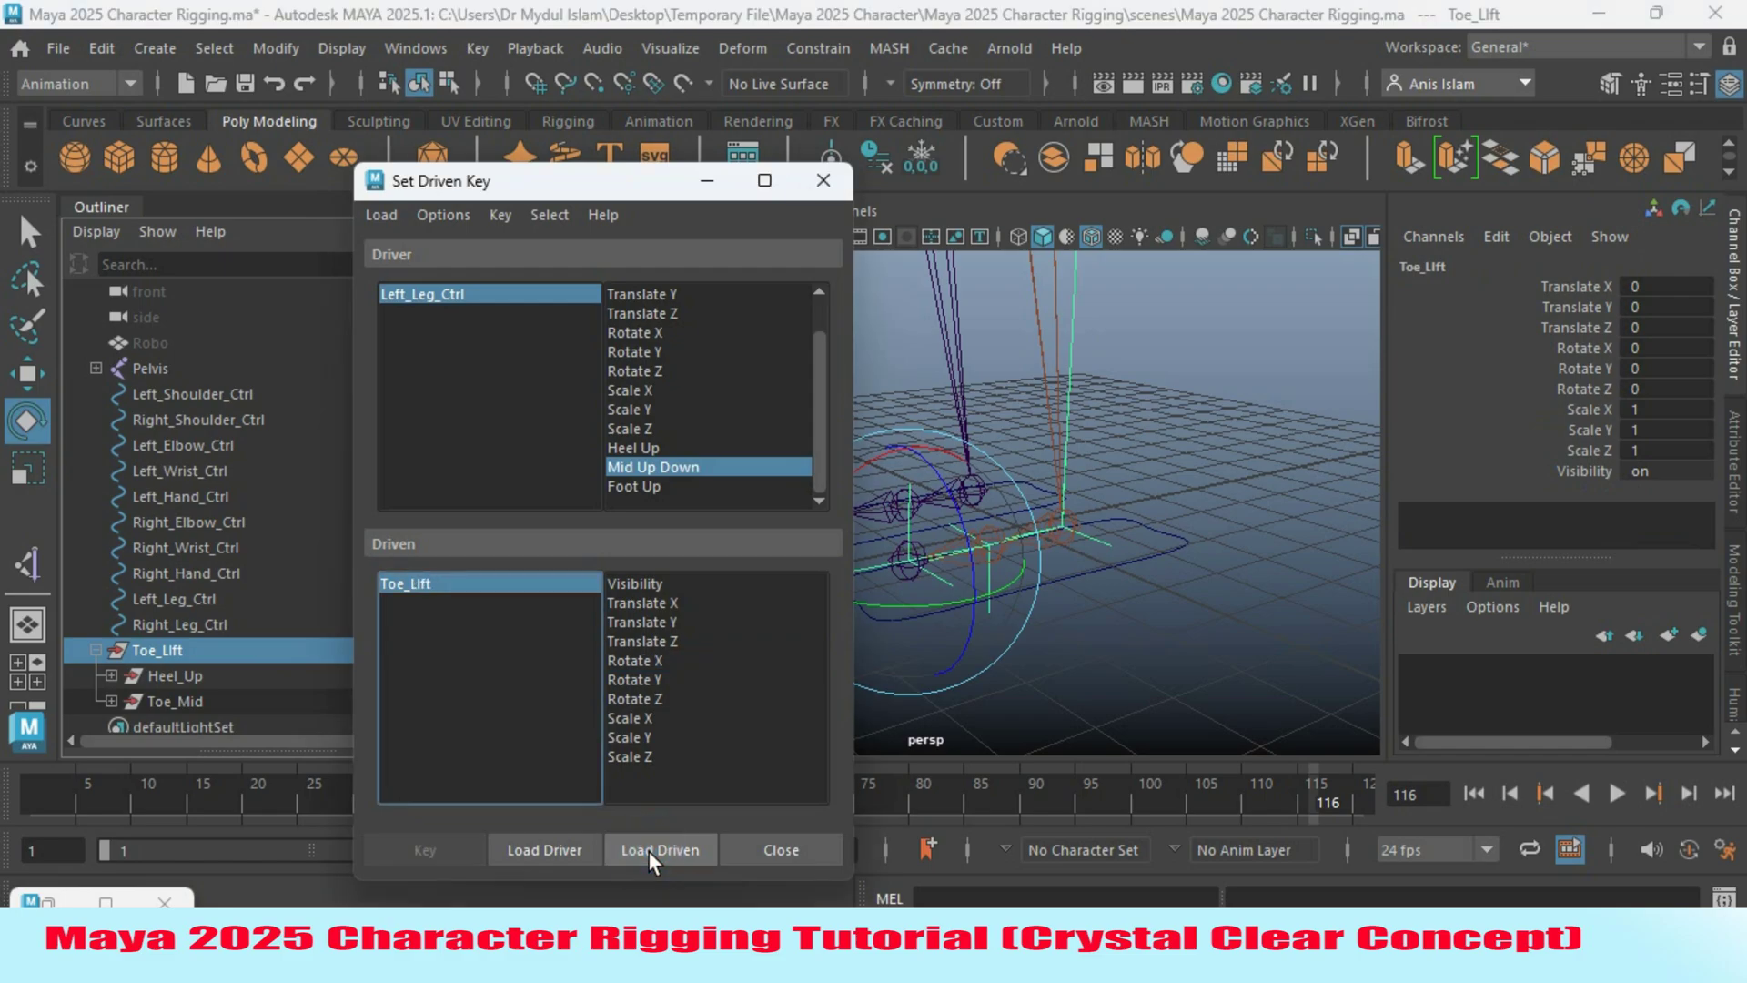
pyautogui.click(631, 486)
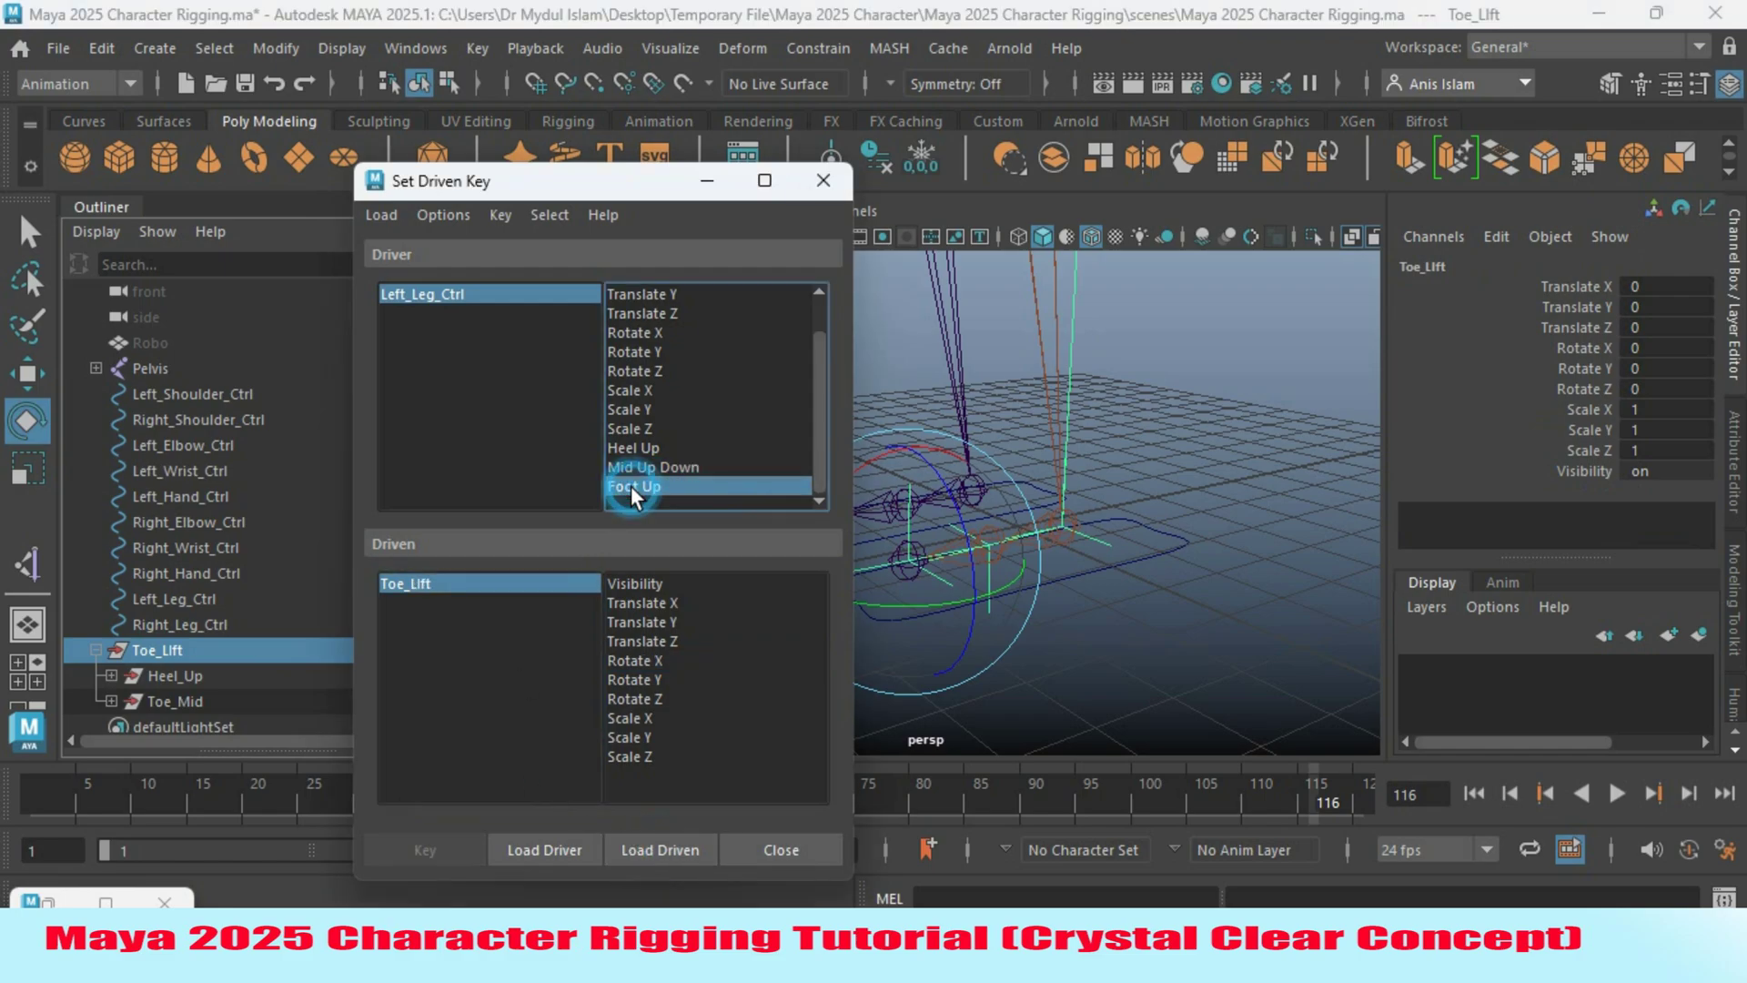
pyautogui.click(618, 660)
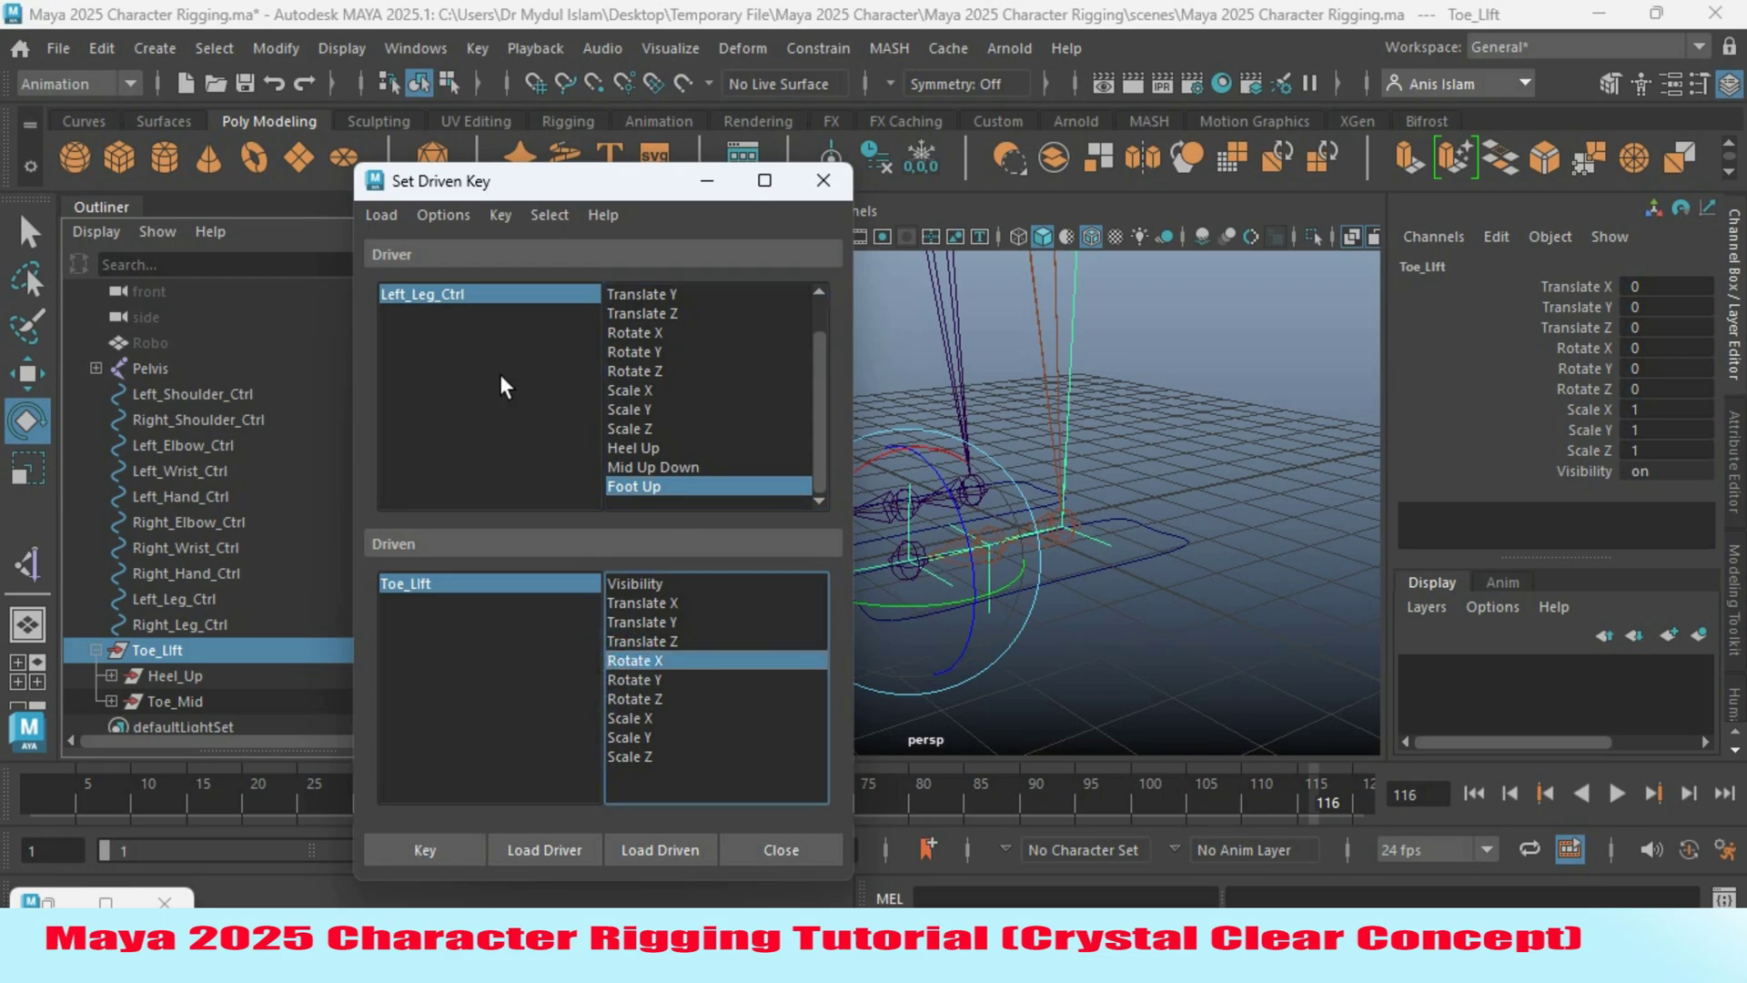
# Key Toe_Lift's Rotate X at 0 against Left_Leg_Ctrl's Foot Up at 0.
pyautogui.click(493, 293)
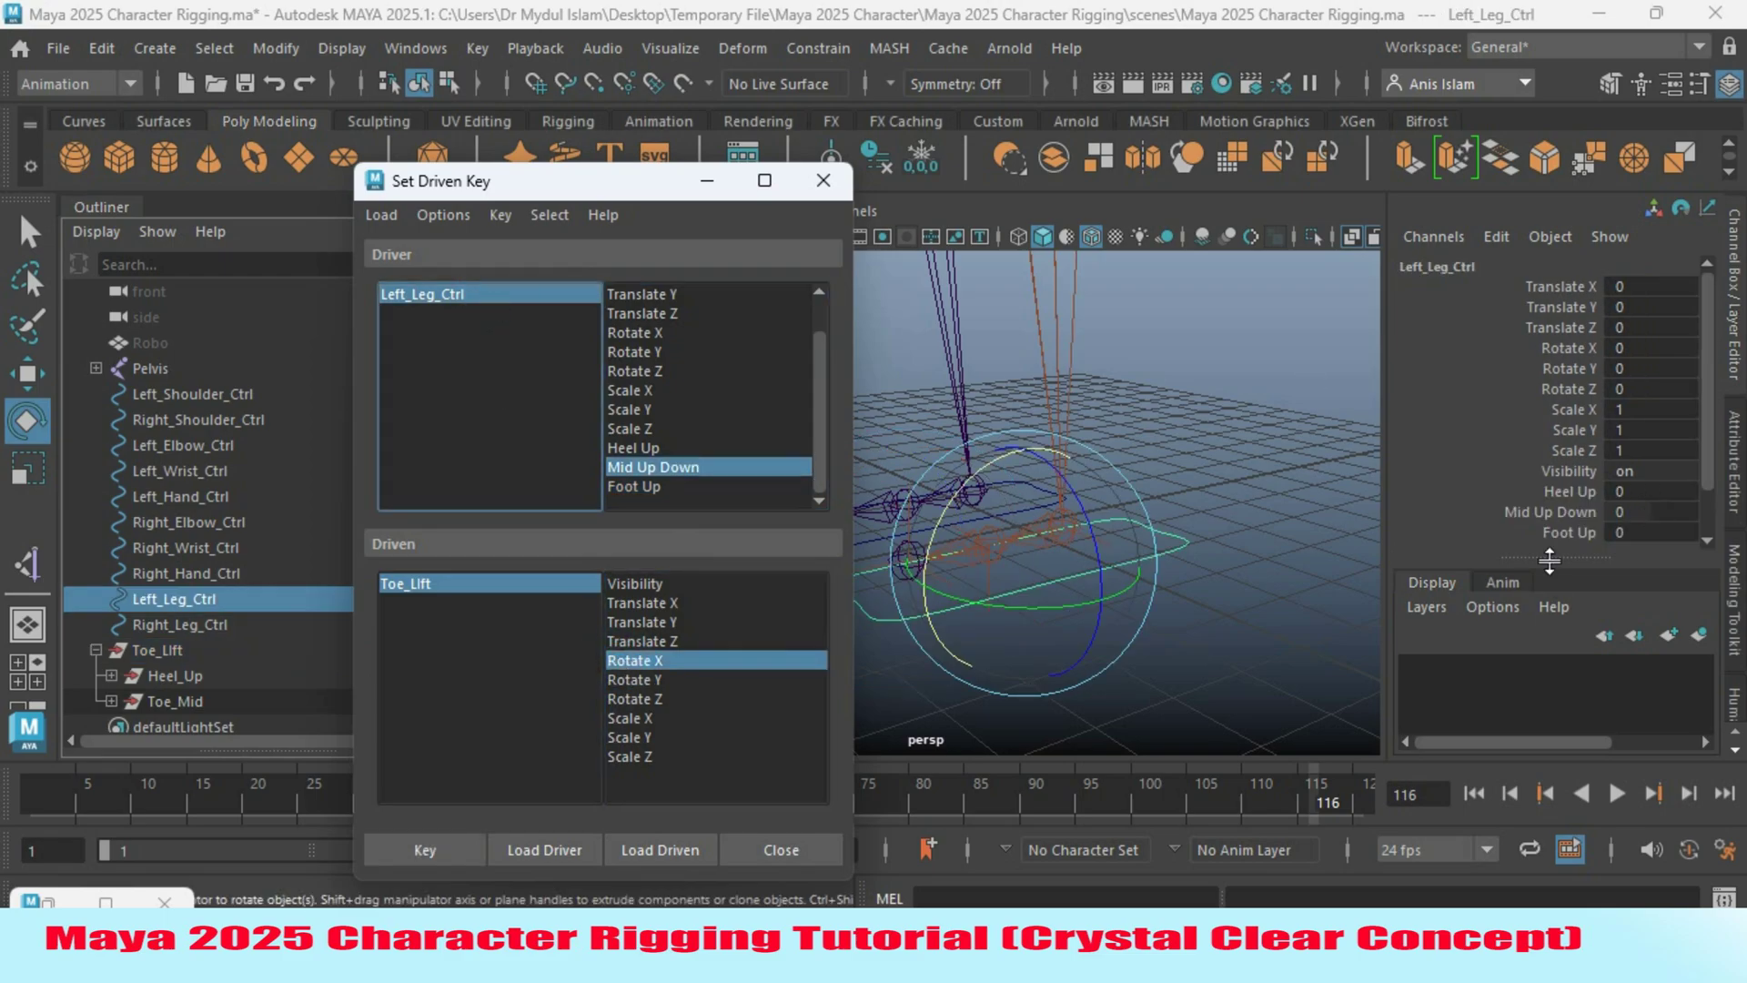
pyautogui.click(648, 487)
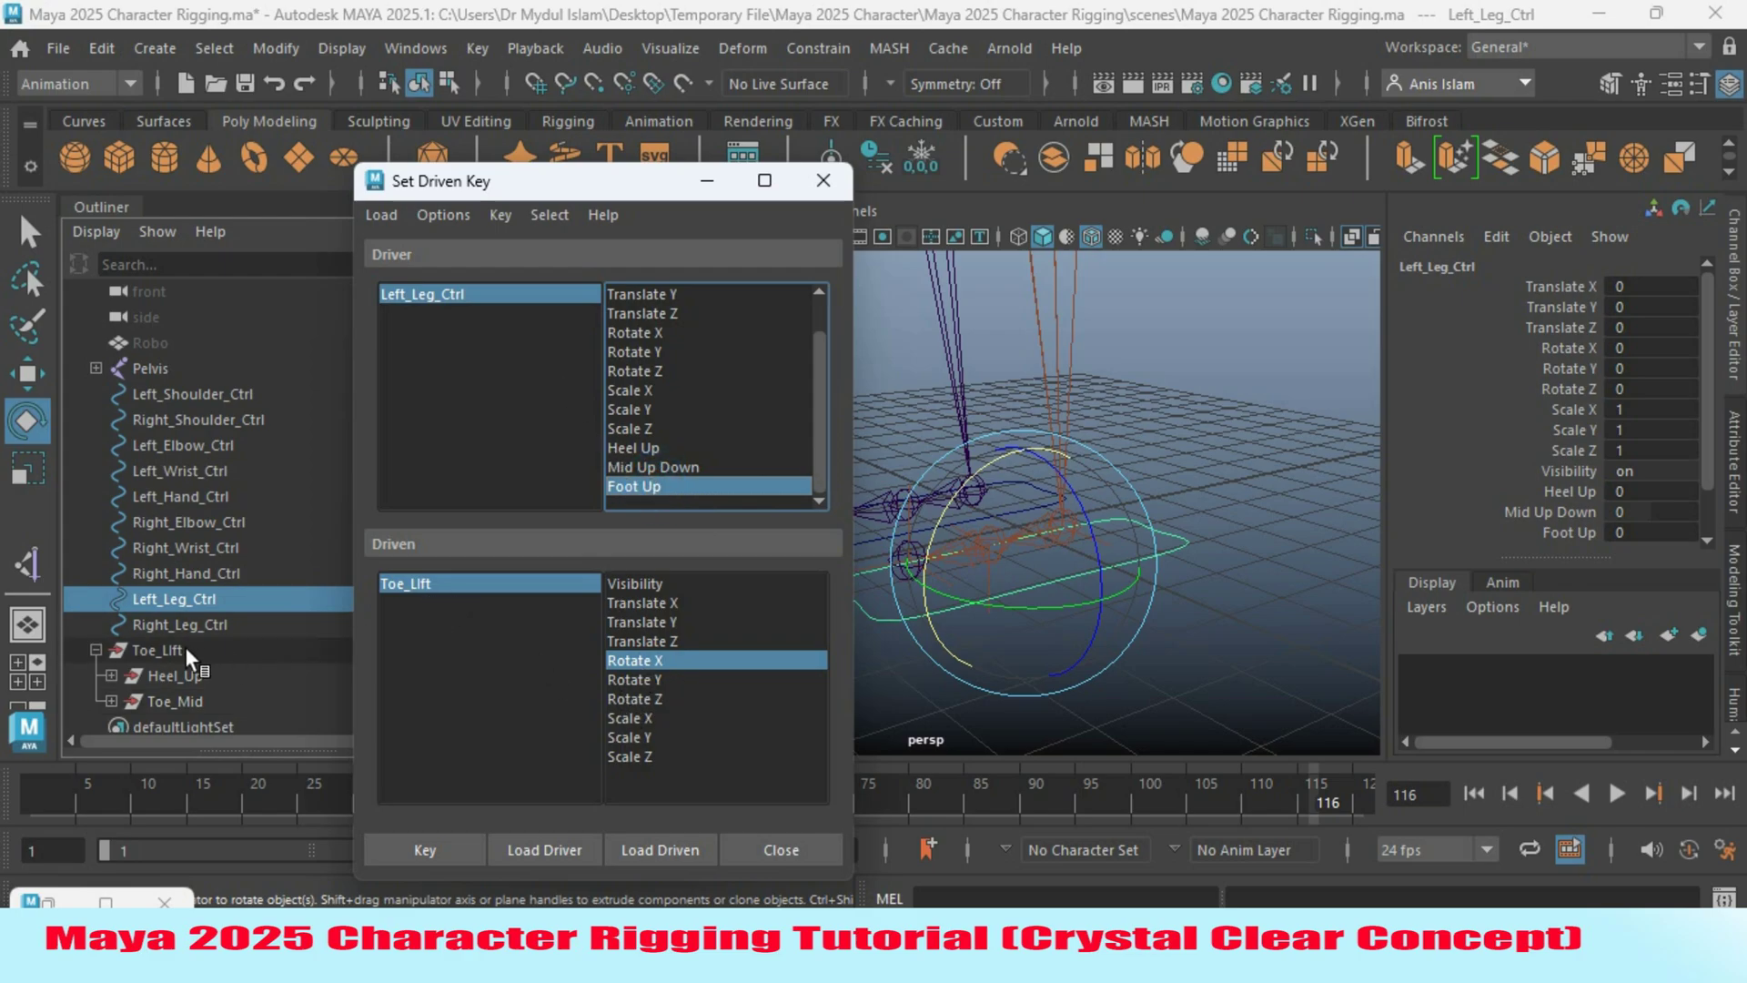
pyautogui.click(455, 583)
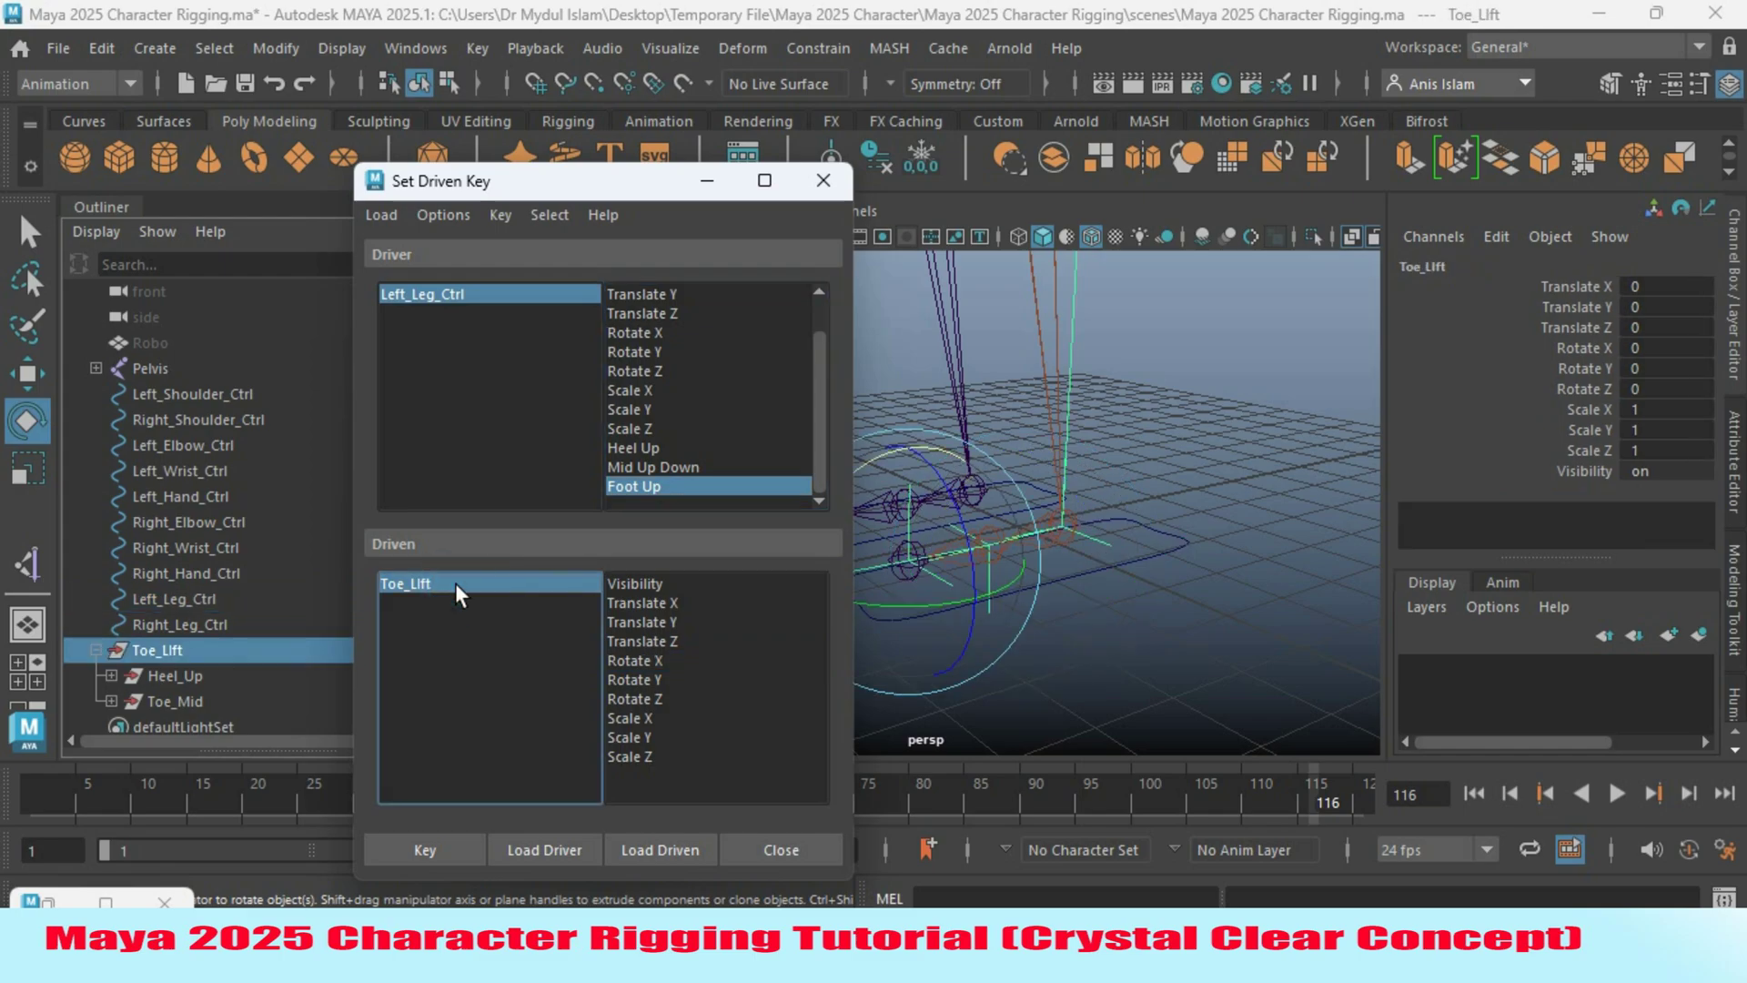
pyautogui.click(446, 848)
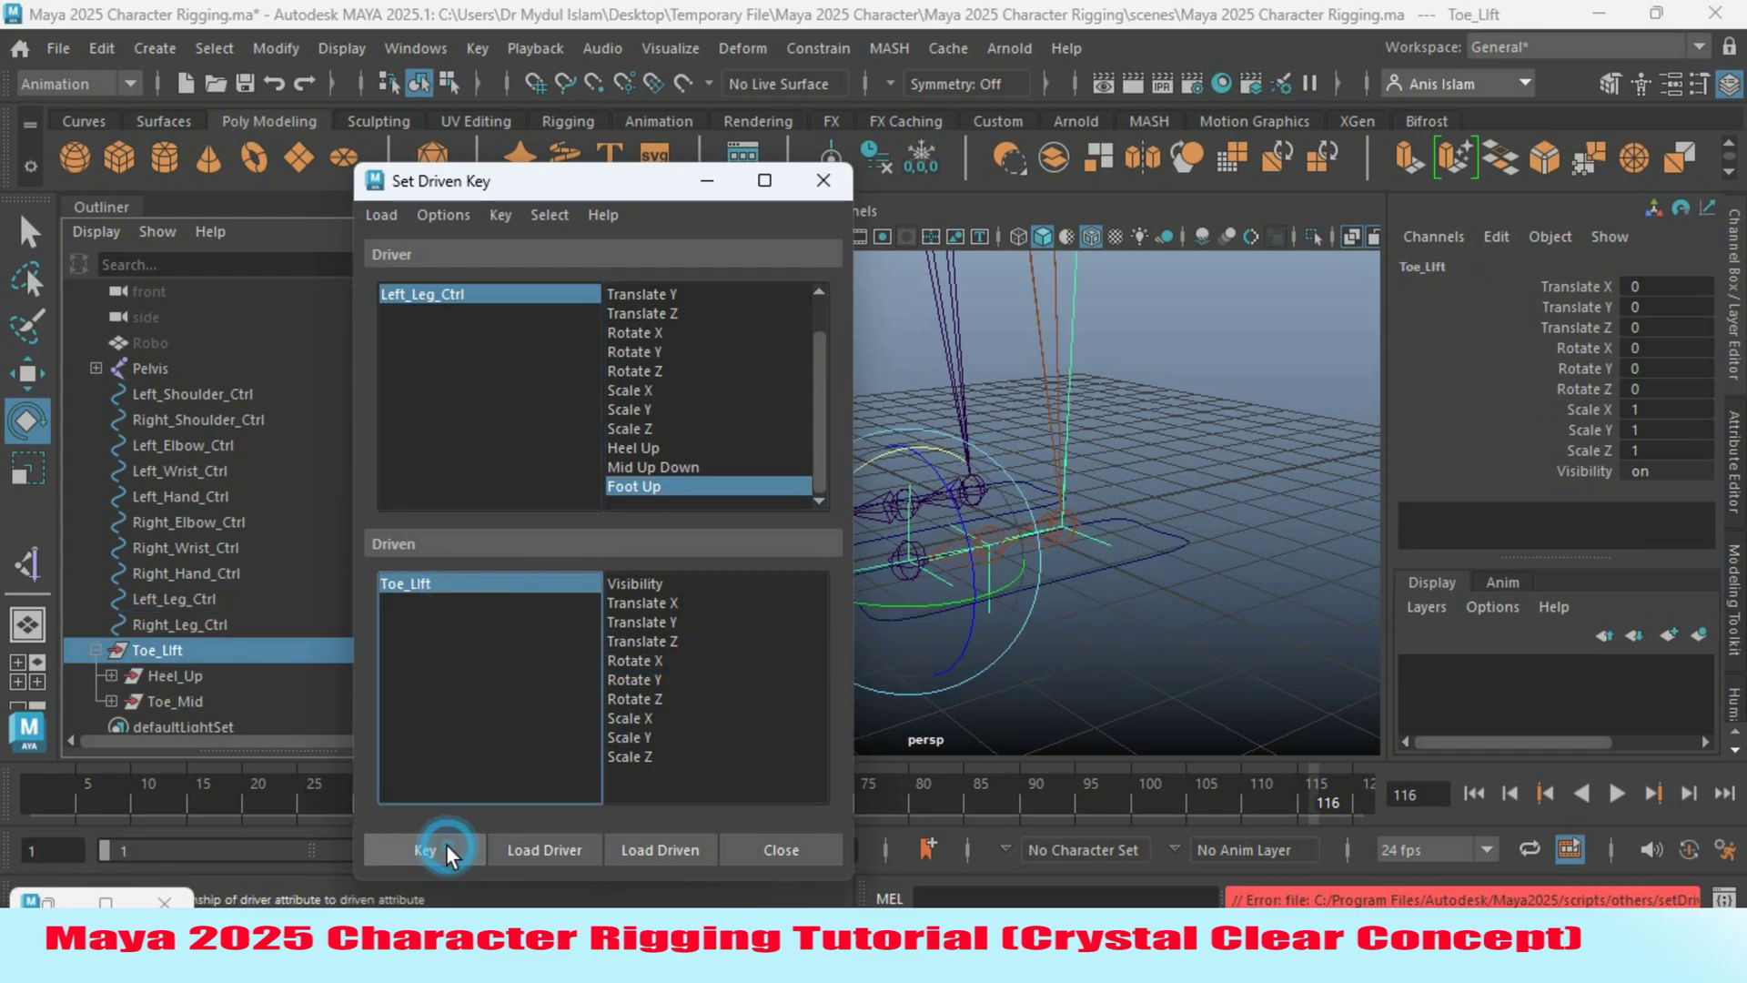
pyautogui.click(630, 663)
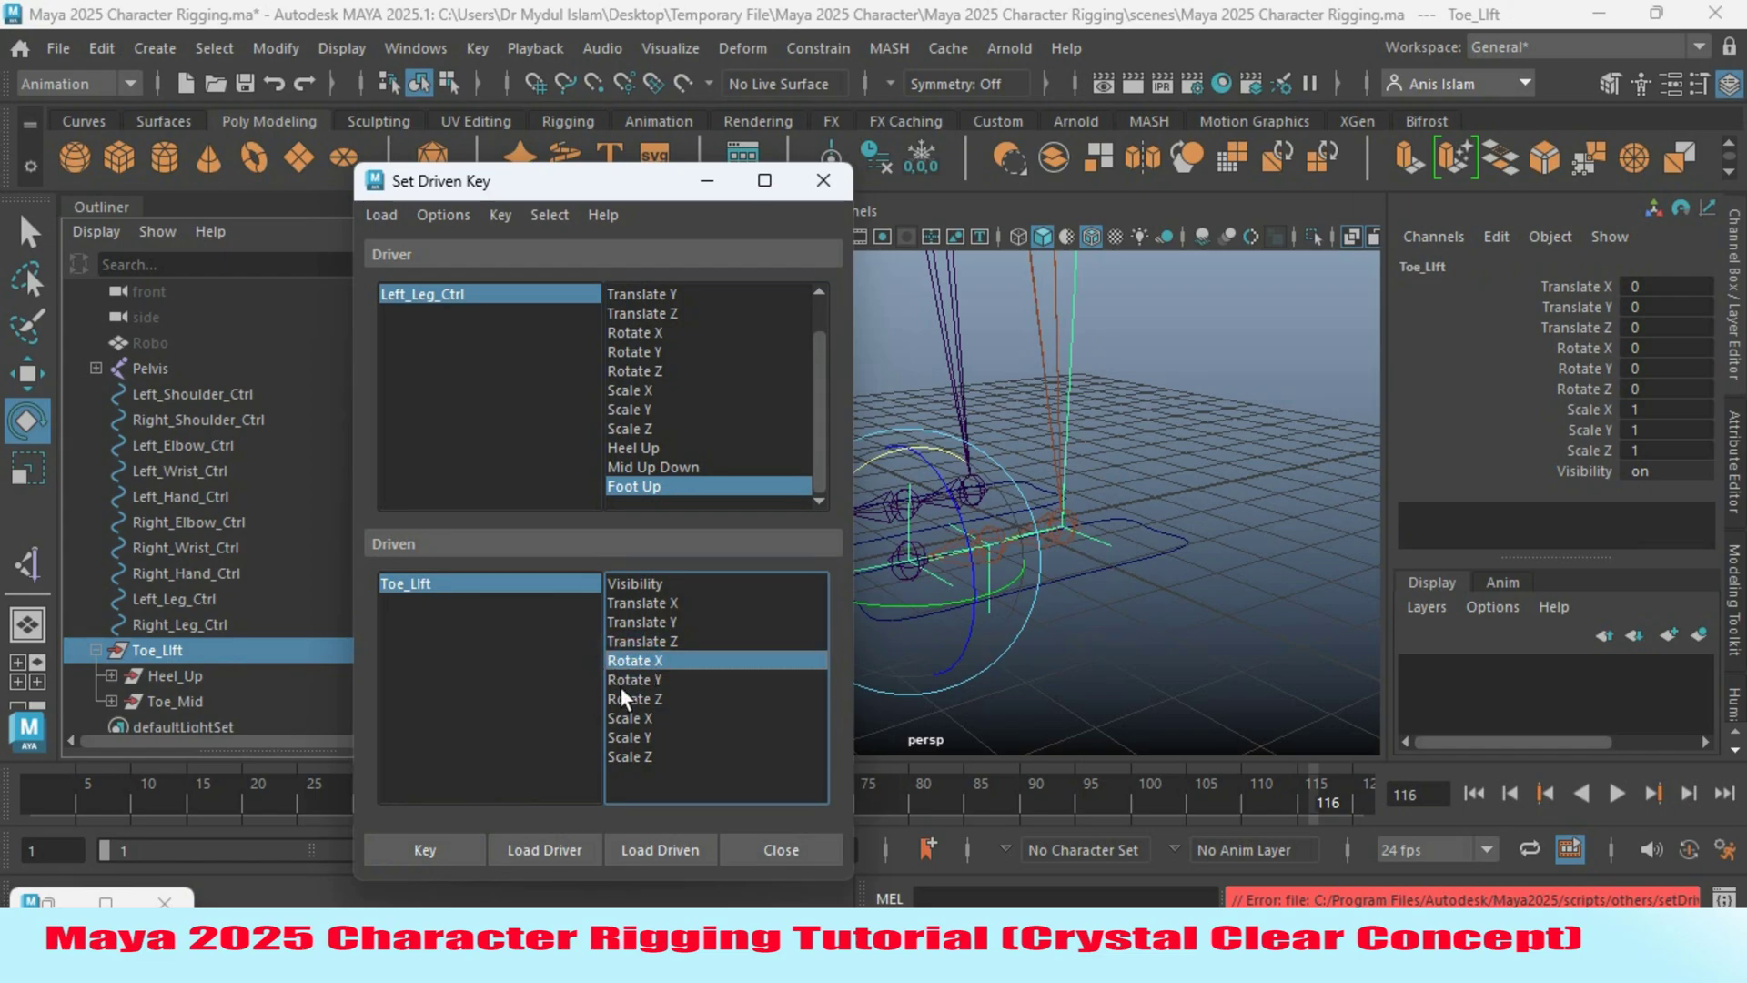
pyautogui.click(428, 851)
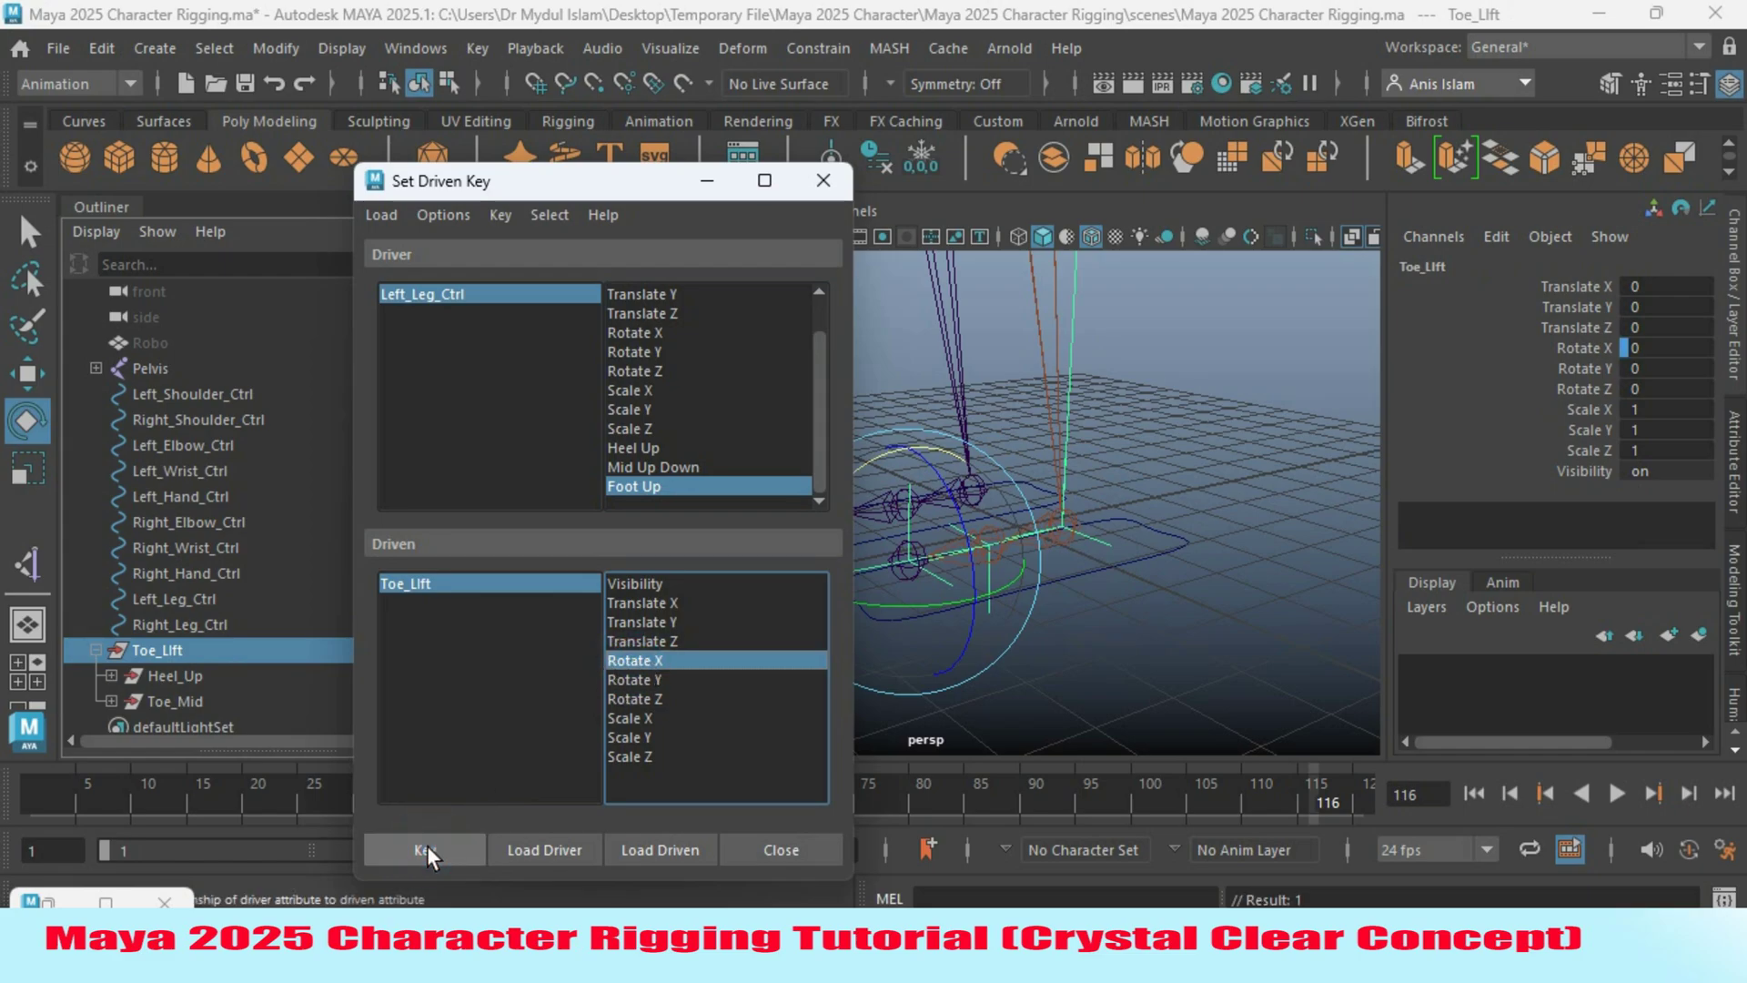
# Set Left_Leg_Ctrl's Foot Up to 7, rotate Toe_Lift about 50 degrees in X, and key the driven relationship.
pyautogui.click(461, 293)
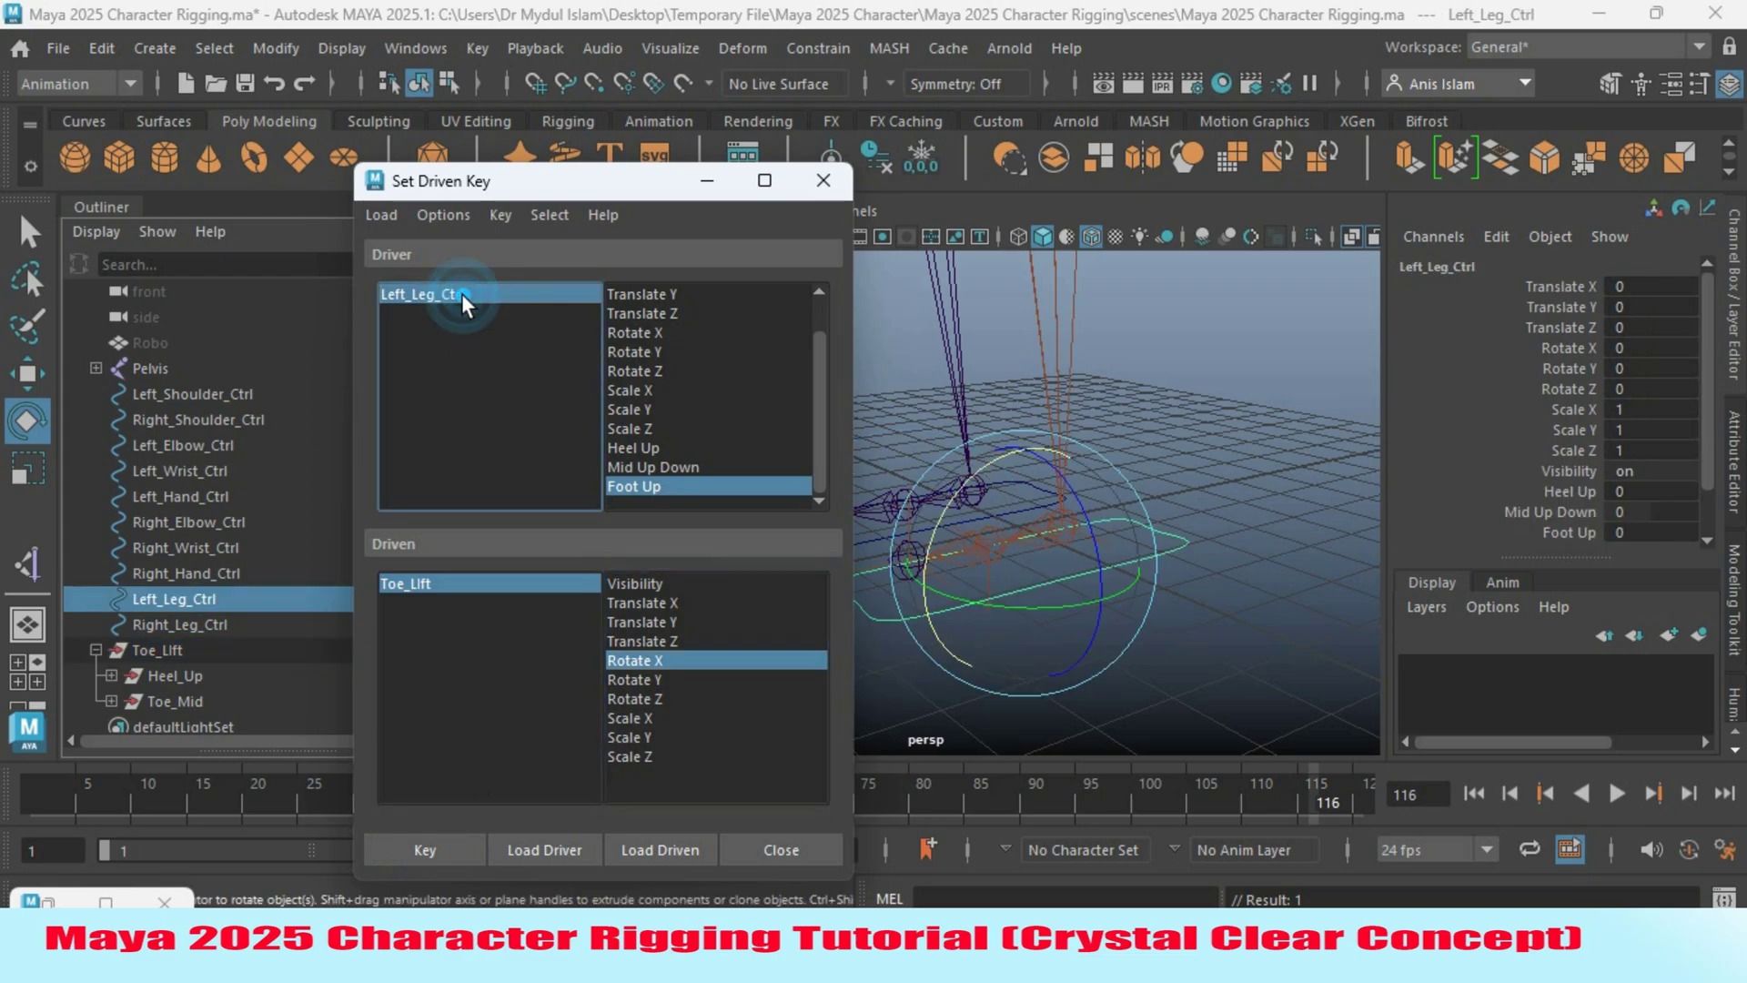
pyautogui.doubleClick(1626, 533)
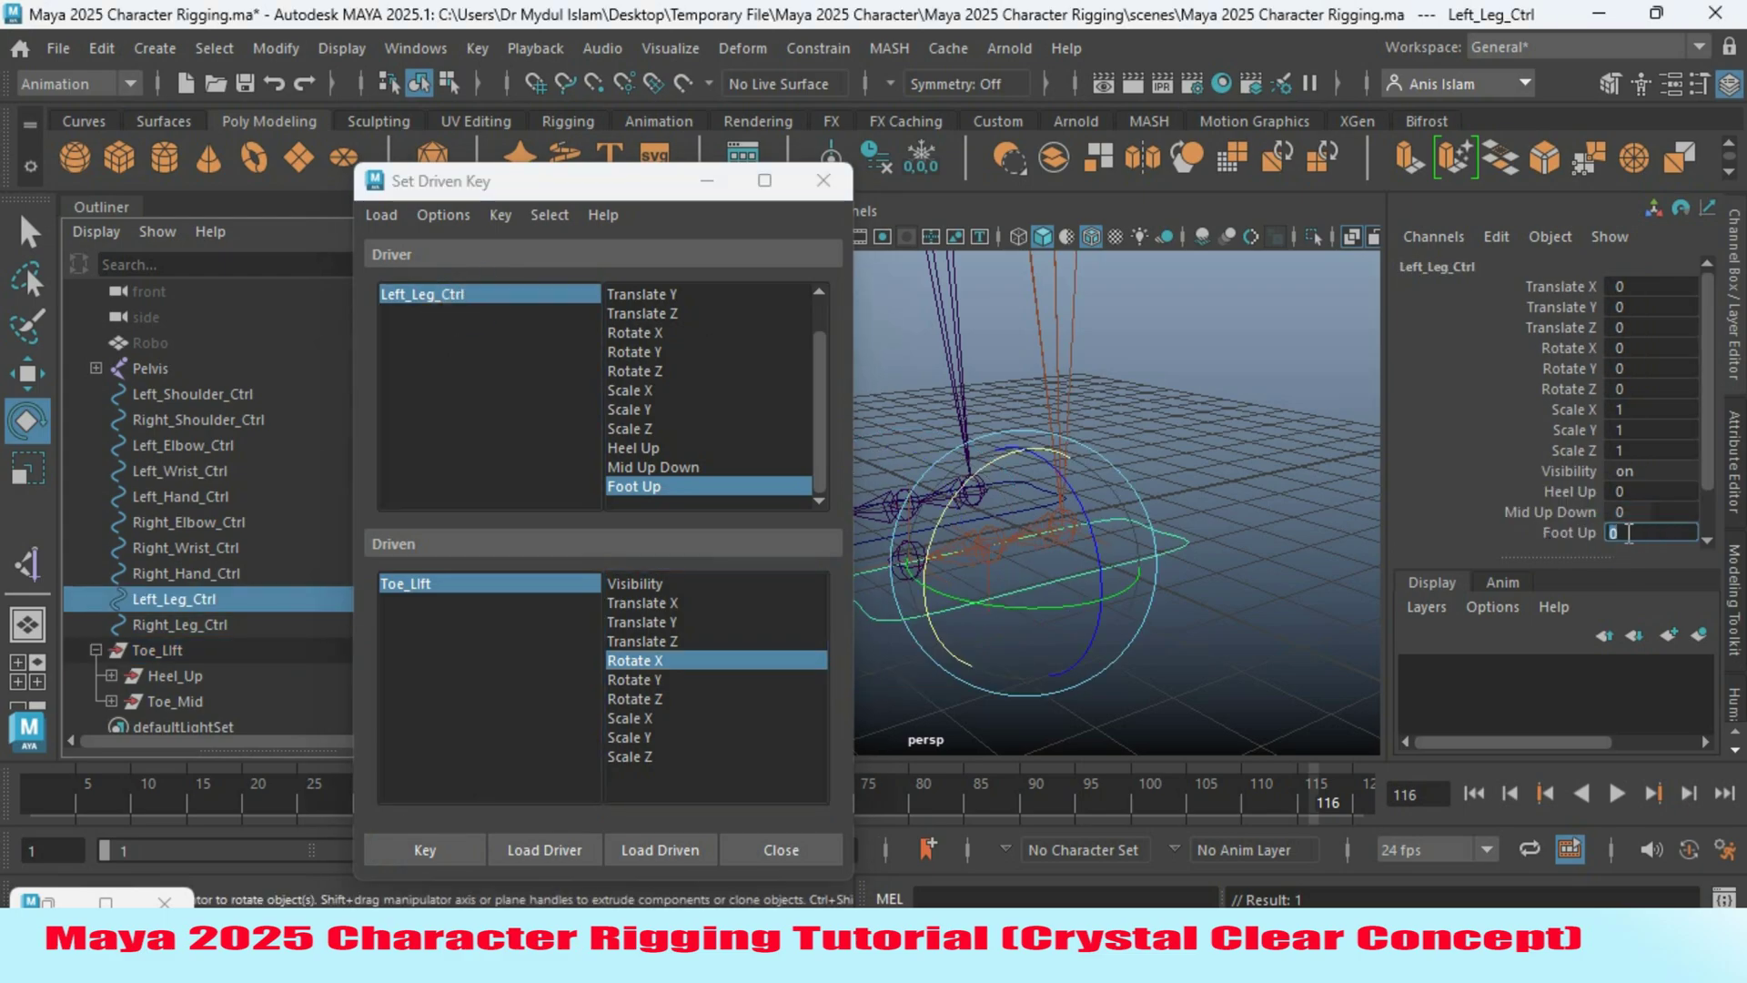
pyautogui.write('7')
pyautogui.press('Return')
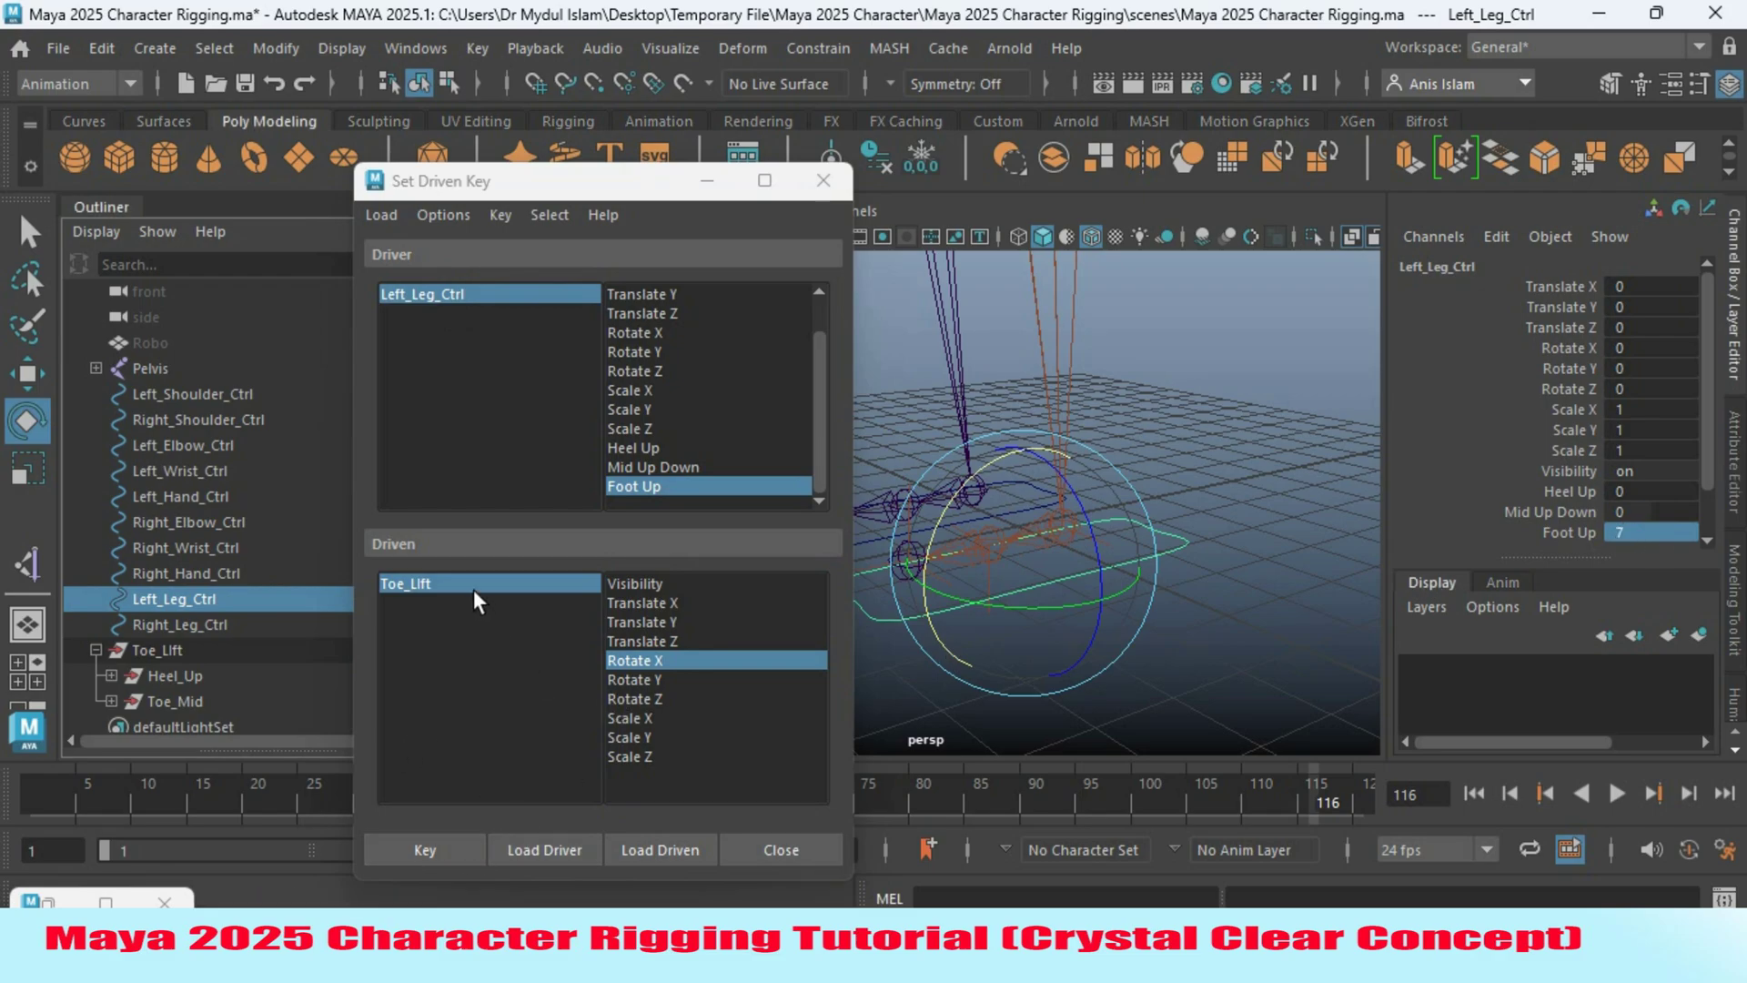
pyautogui.click(436, 587)
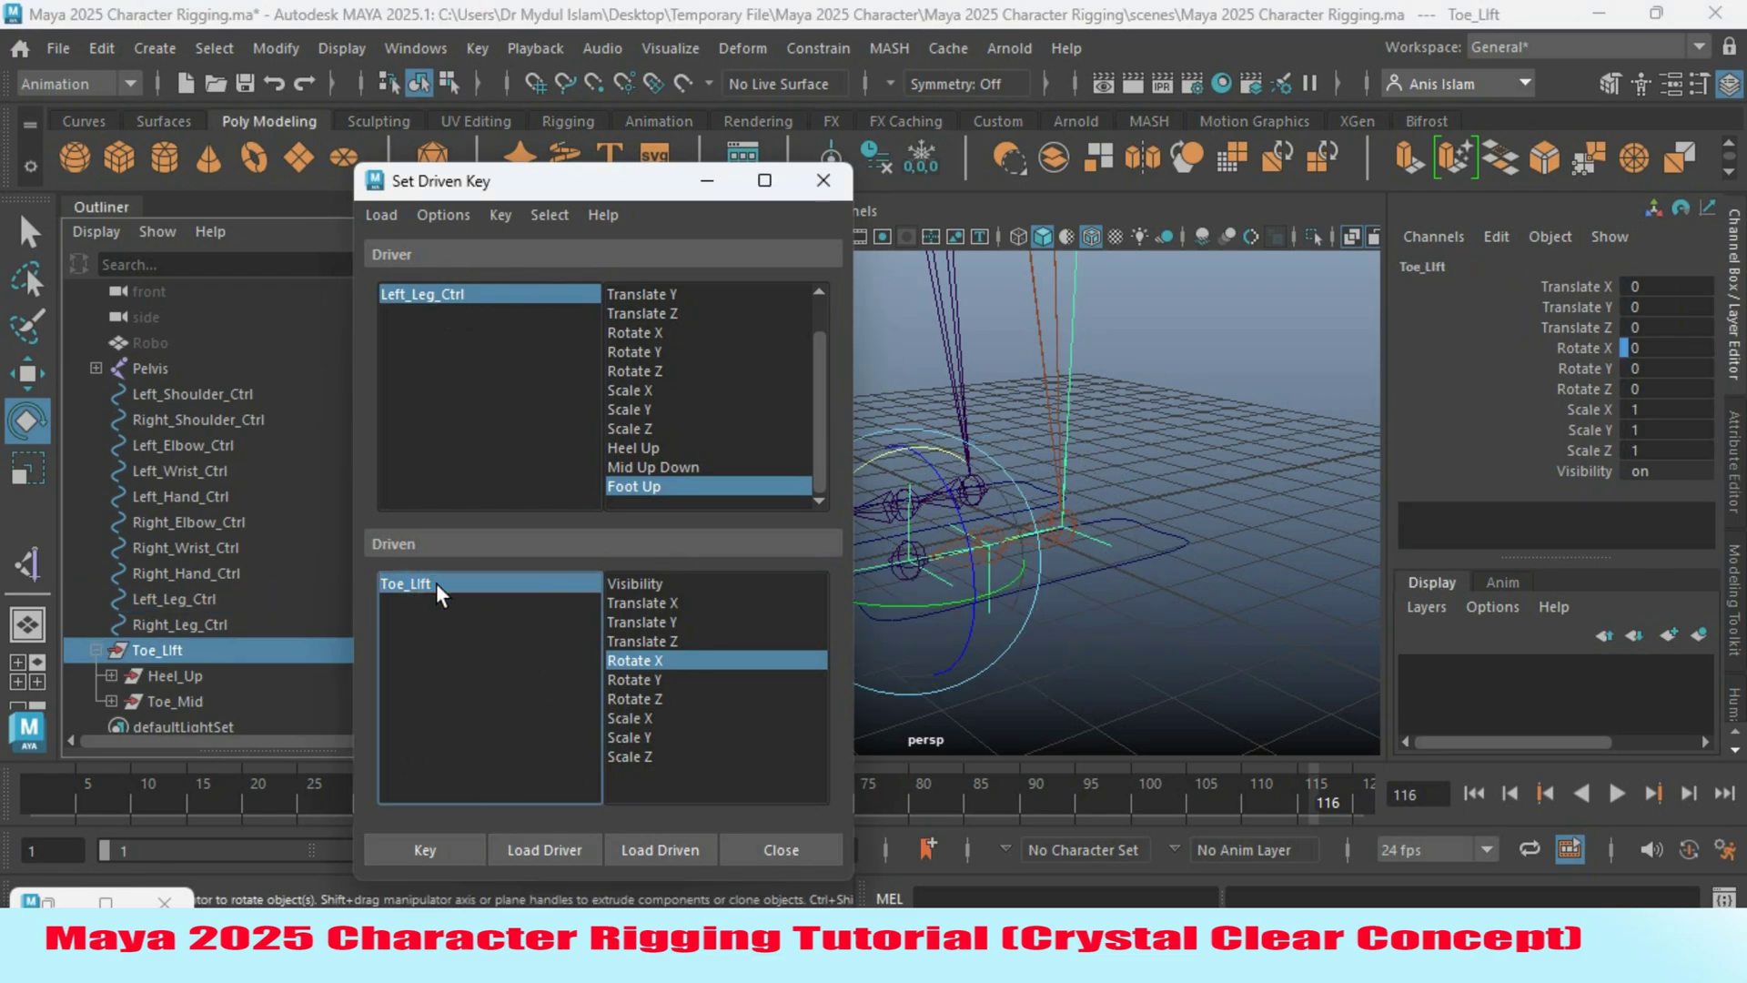
pyautogui.moveTo(586, 193); pyautogui.dragTo(430, 228)
pyautogui.moveTo(853, 469); pyautogui.dragTo(810, 581)
pyautogui.click(284, 882)
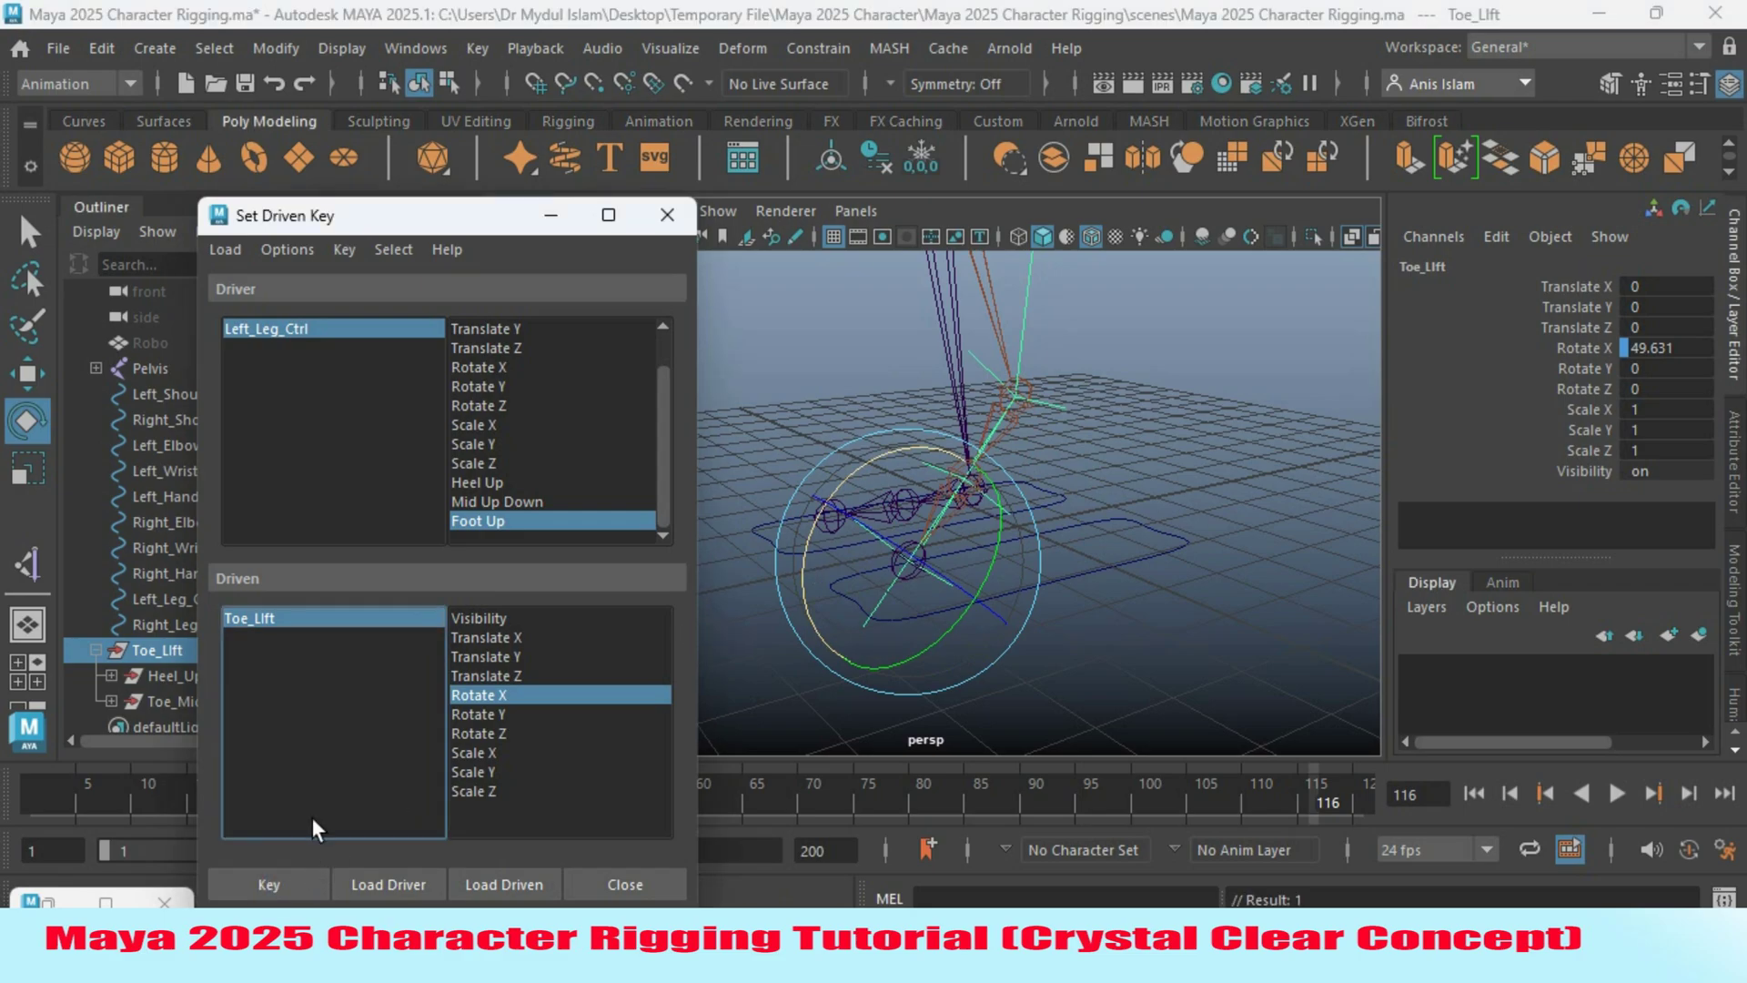
pyautogui.click(550, 216)
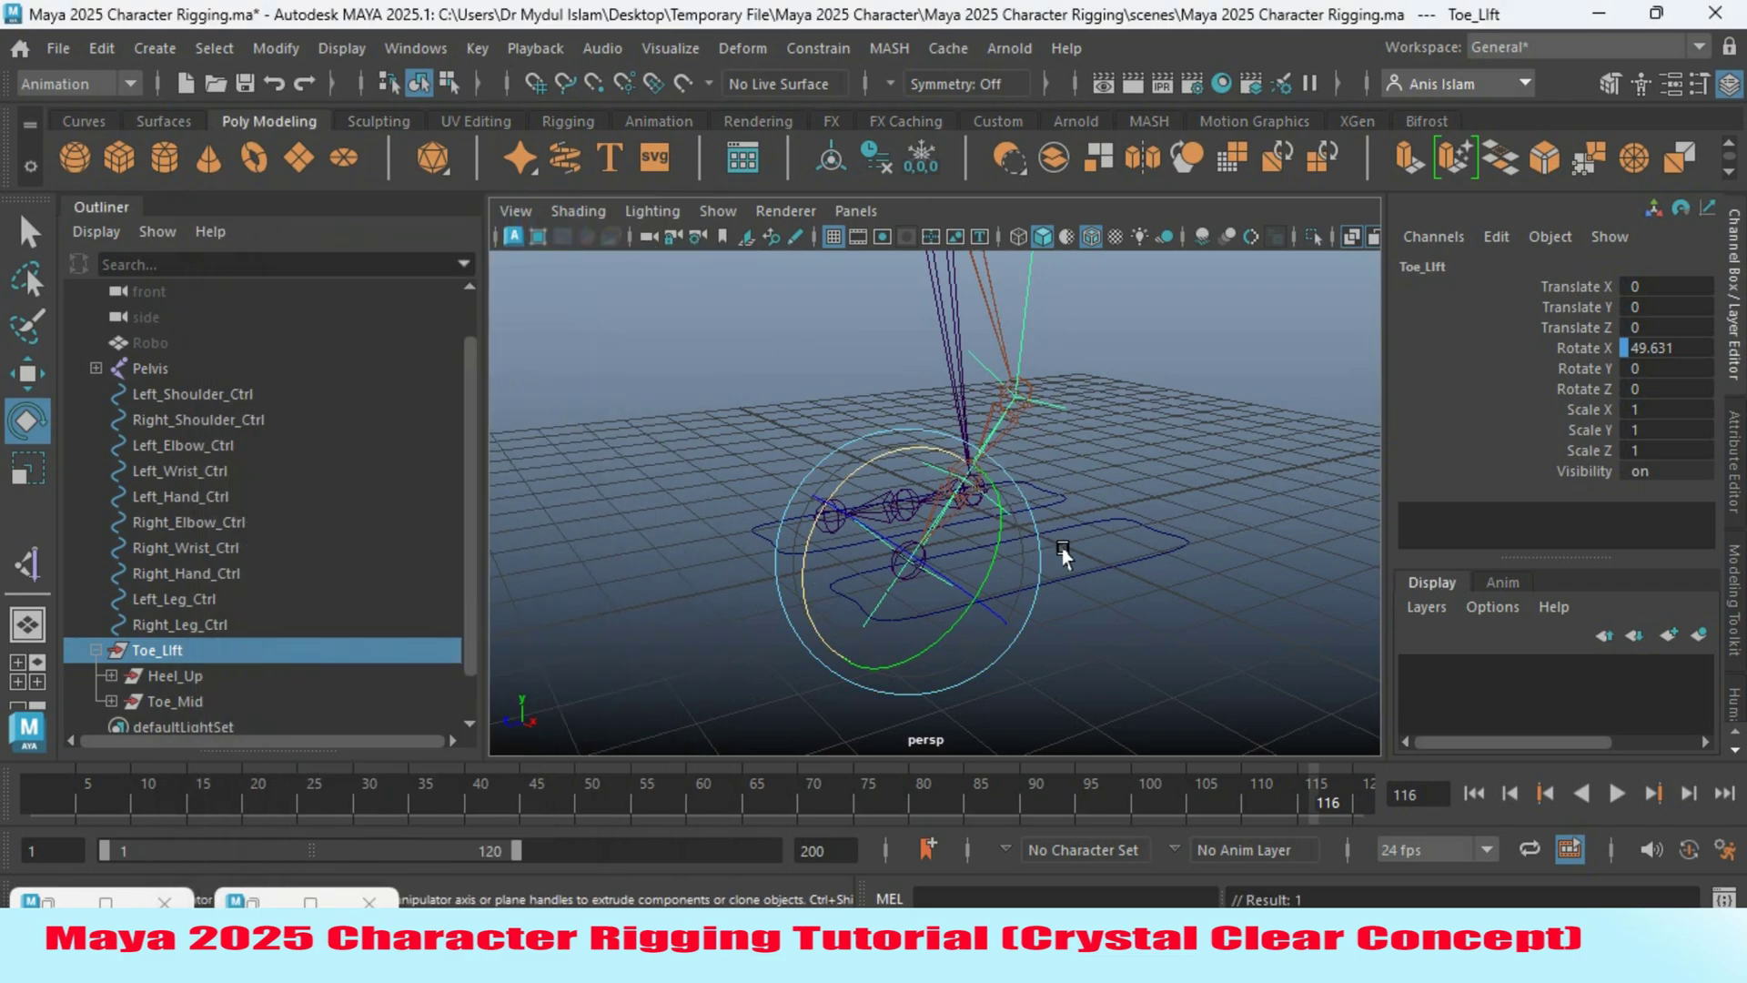